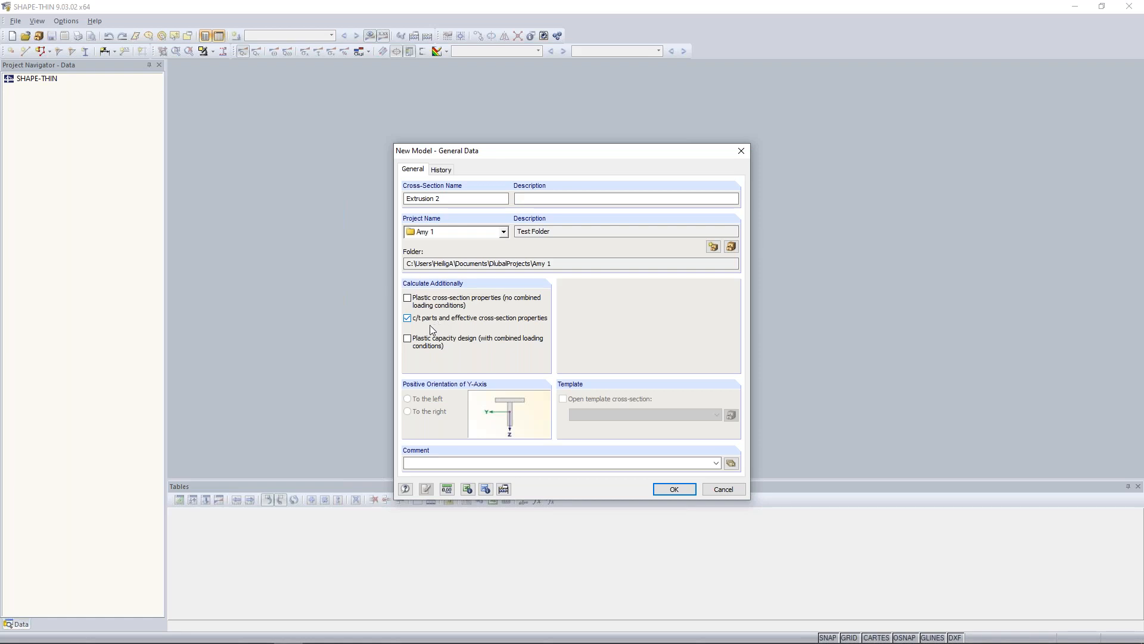
Create the Extrusion 2 cross-section model and place its DXF template at the origin (Y 0.00, Z 0.00) for further editing.
left_click(660, 489)
left_click(560, 352)
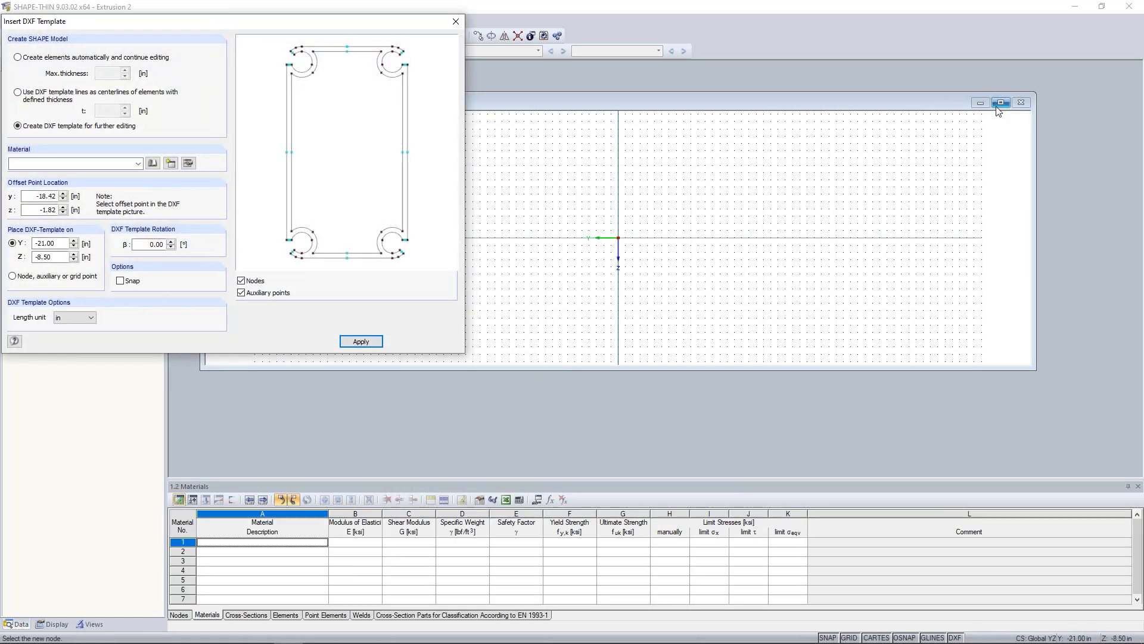
left_click(1000, 104)
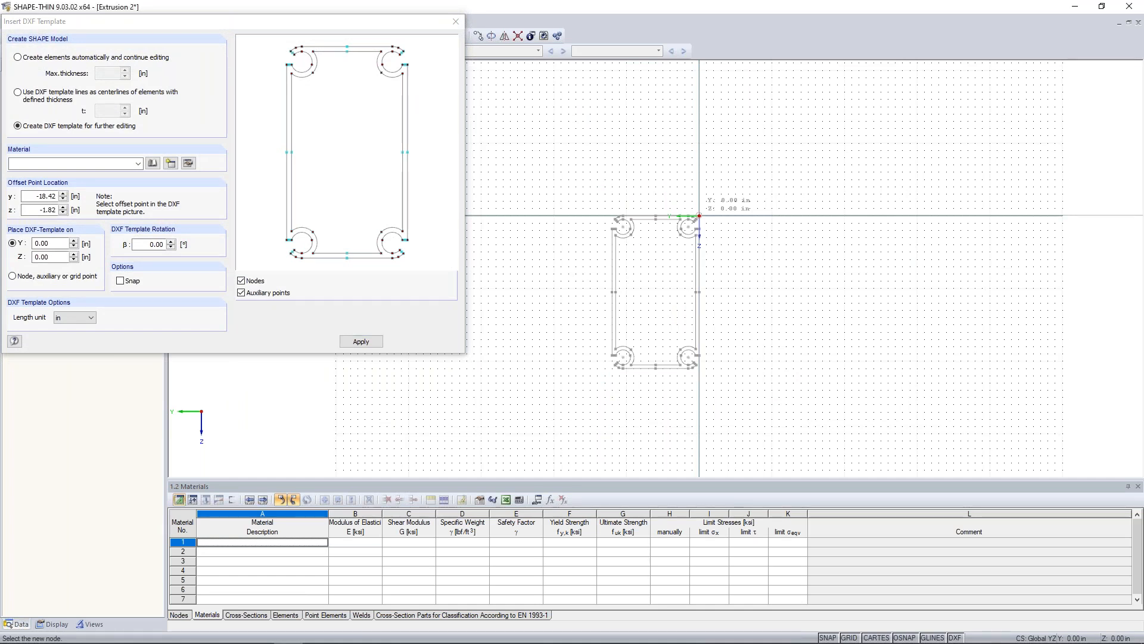
left_click(699, 216)
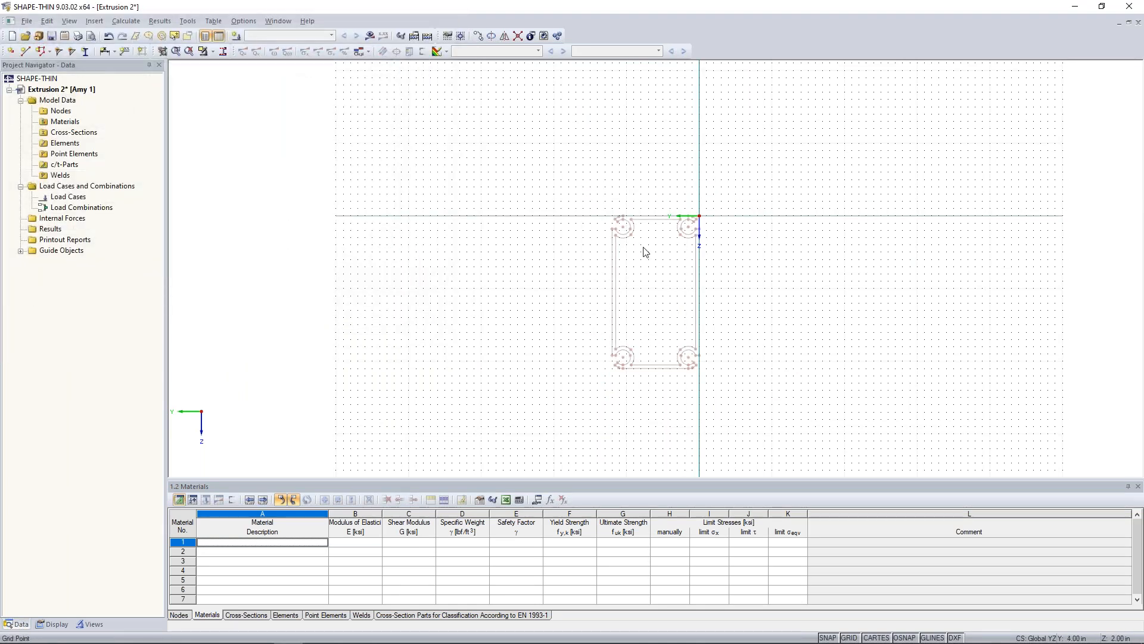
Using Set Elements with DXF Template, set center lines for the upper plate, the upper-left circular arc and the left wall.
scroll(645, 248, "up", 3)
middle_click_drag(641, 255, 538, 188)
scroll(557, 202, "down", 1)
scroll(557, 202, "down", 1)
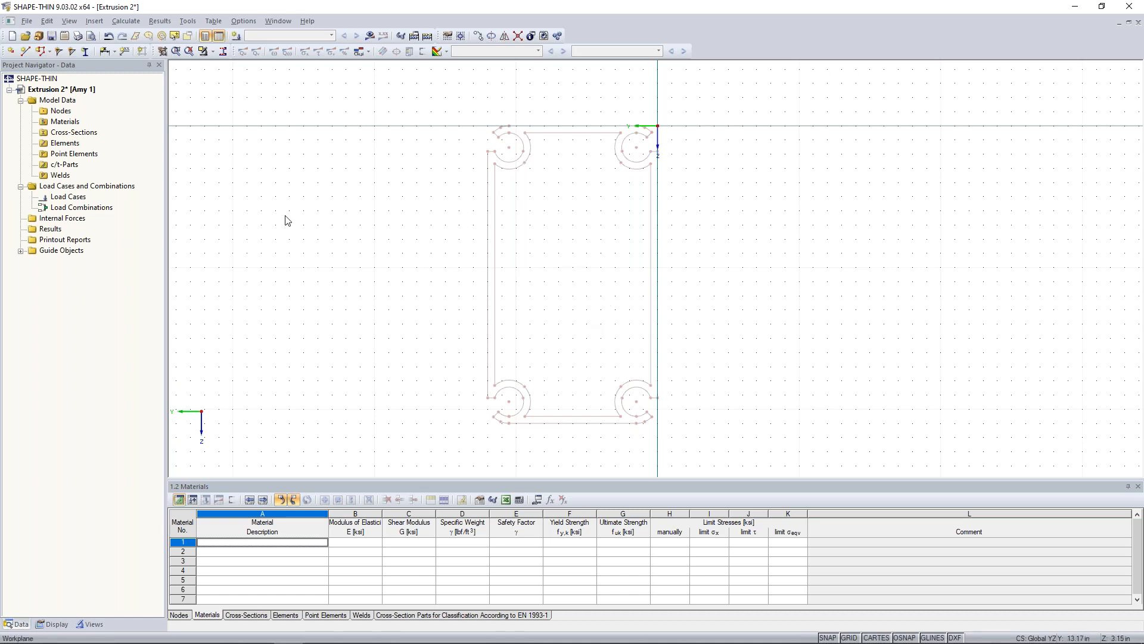
left_click(47, 22)
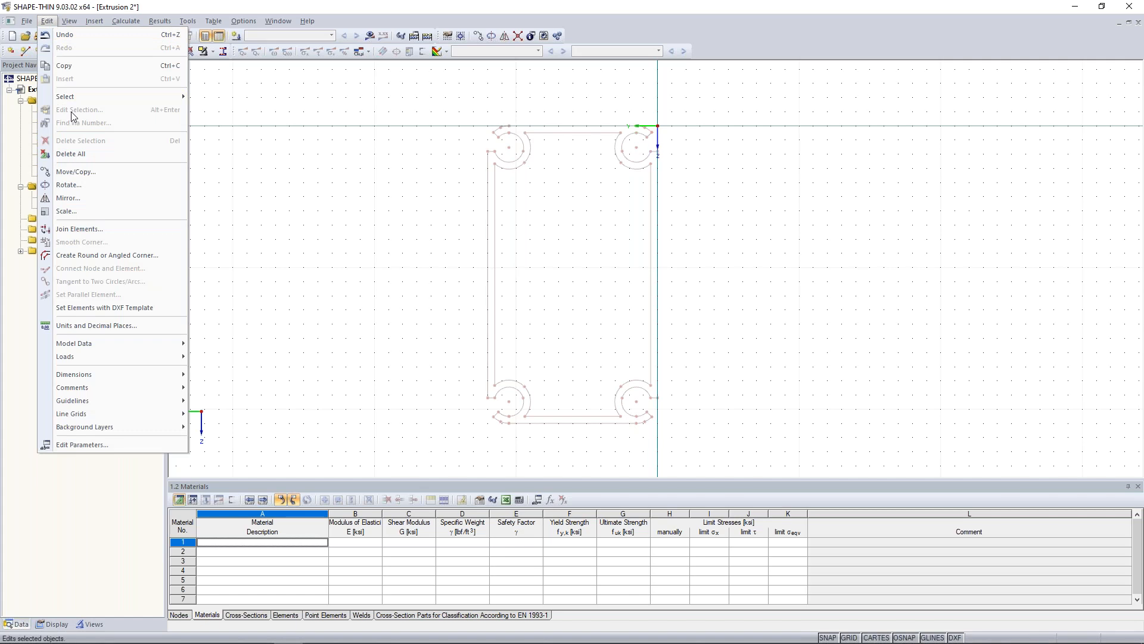
left_click(77, 307)
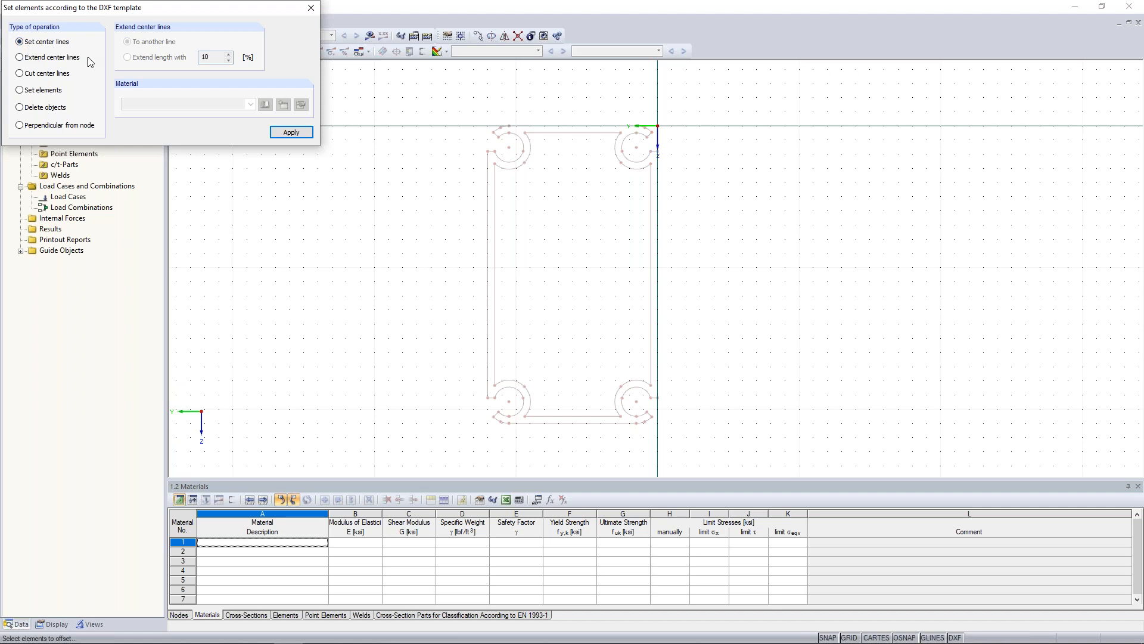
scroll(553, 190, "up", 2)
scroll(553, 189, "up", 1)
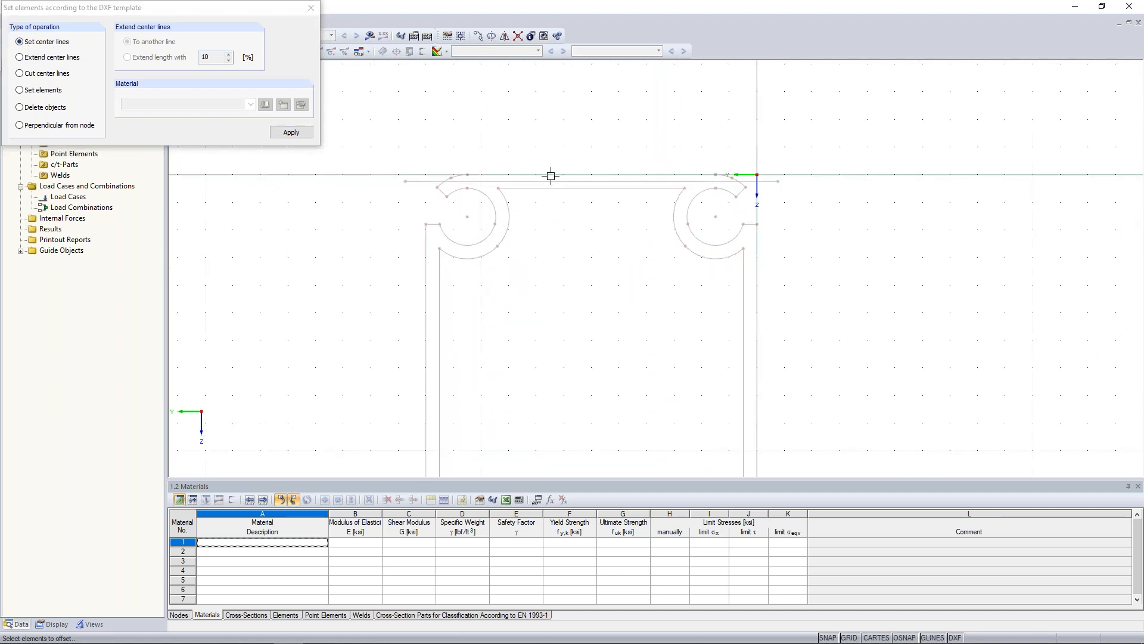
left_click(490, 200)
left_click(426, 269)
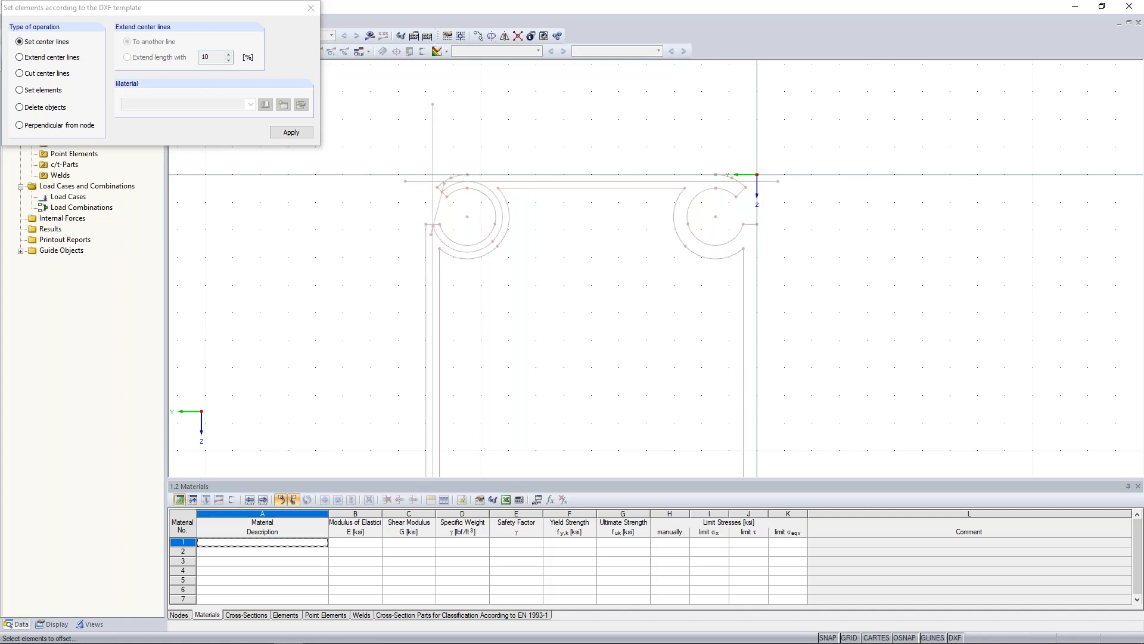
Switch the DXF template operation to Set elements and import Aluminum 6061-T6-B209 (Sheet and Plate), Note 1 from the USA favorites.
middle_click_drag(400, 305, 406, 250)
scroll(407, 250, "down", 4)
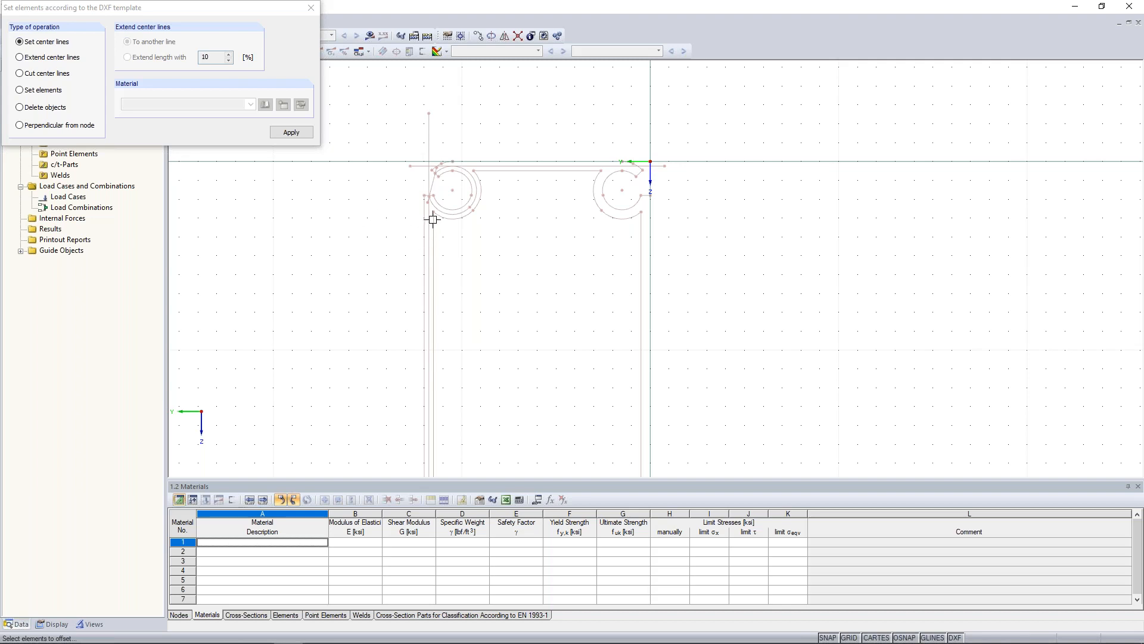
left_click(20, 90)
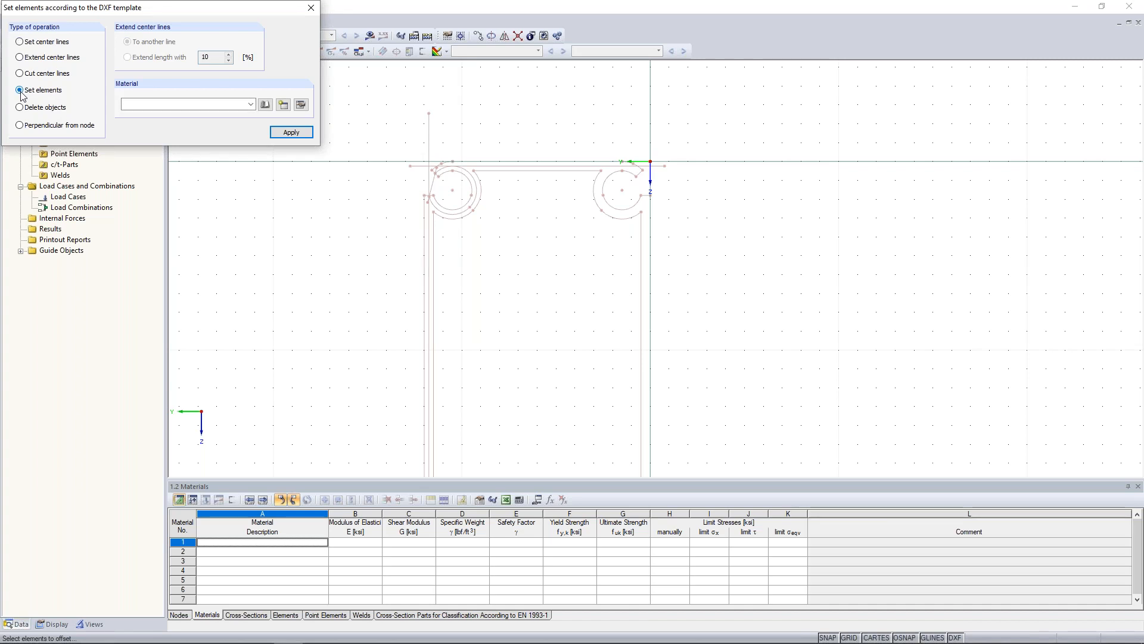
left_click(264, 105)
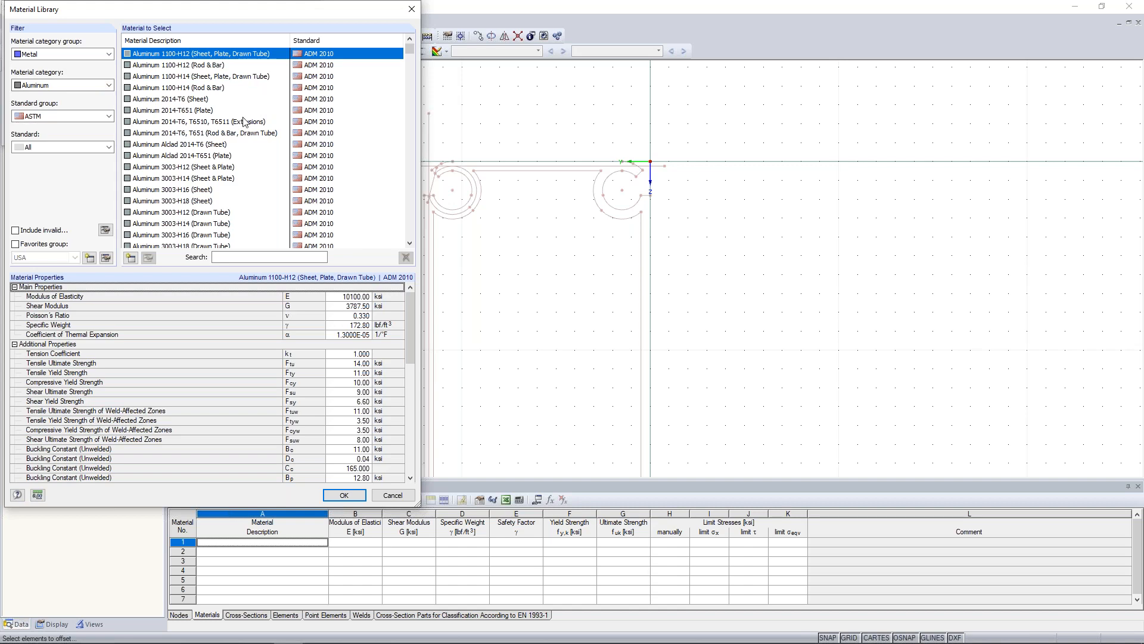
scroll(246, 122, "down", 10)
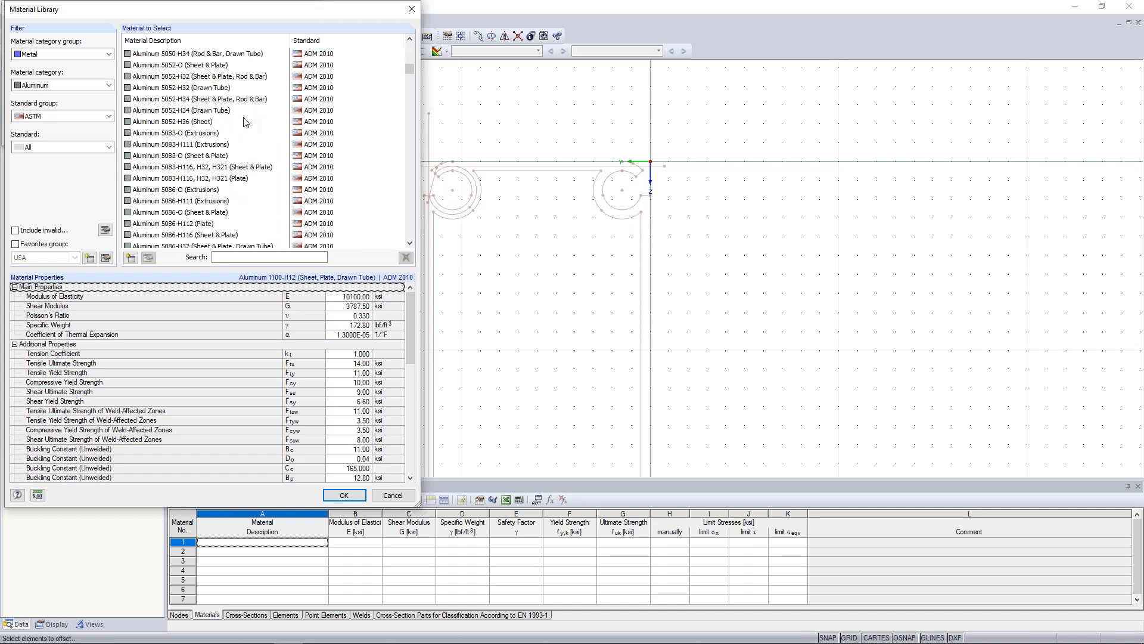
left_click(18, 244)
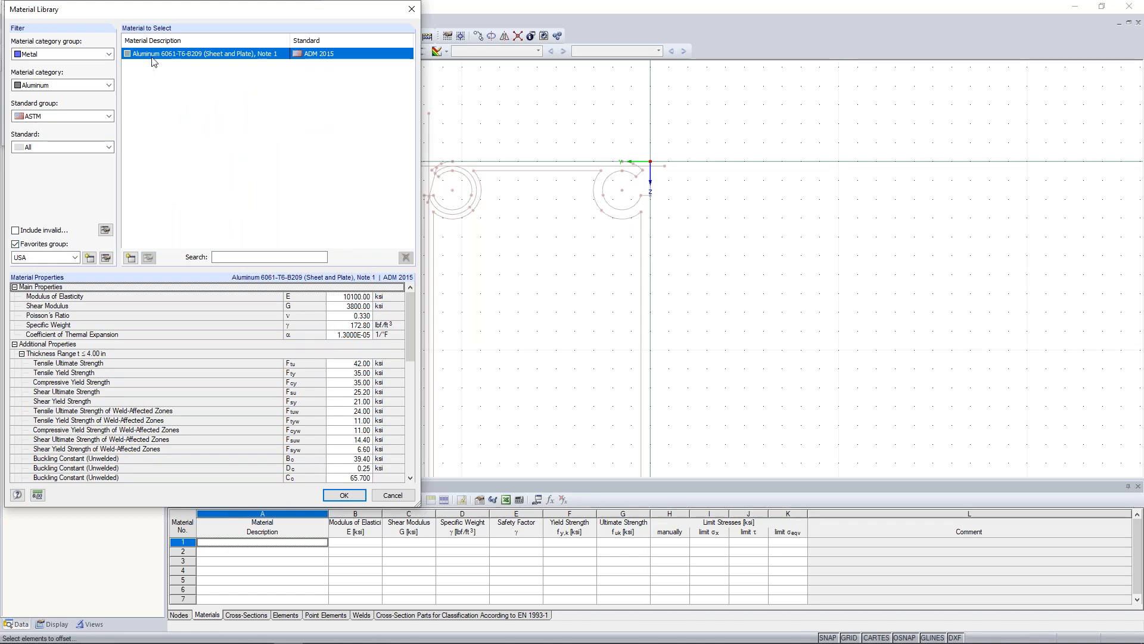
left_click(340, 494)
Set elements along the center lines of the upper plate, the upper-left circular arc and the left wall.
scroll(560, 176, "up", 2)
left_click(559, 161)
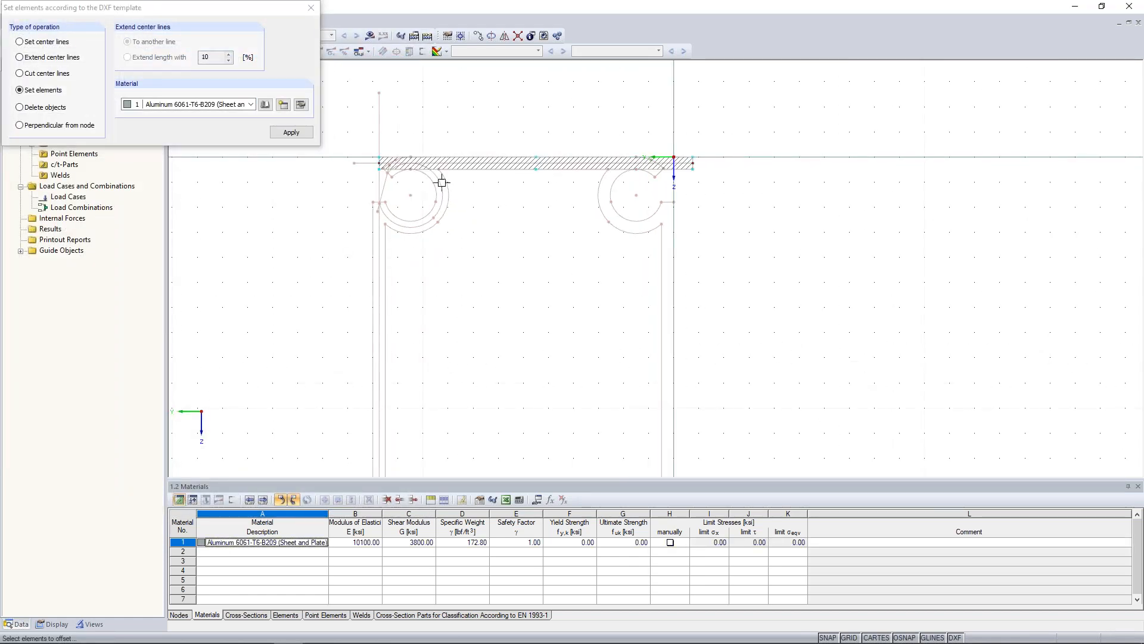
left_click(439, 182)
left_click(381, 238)
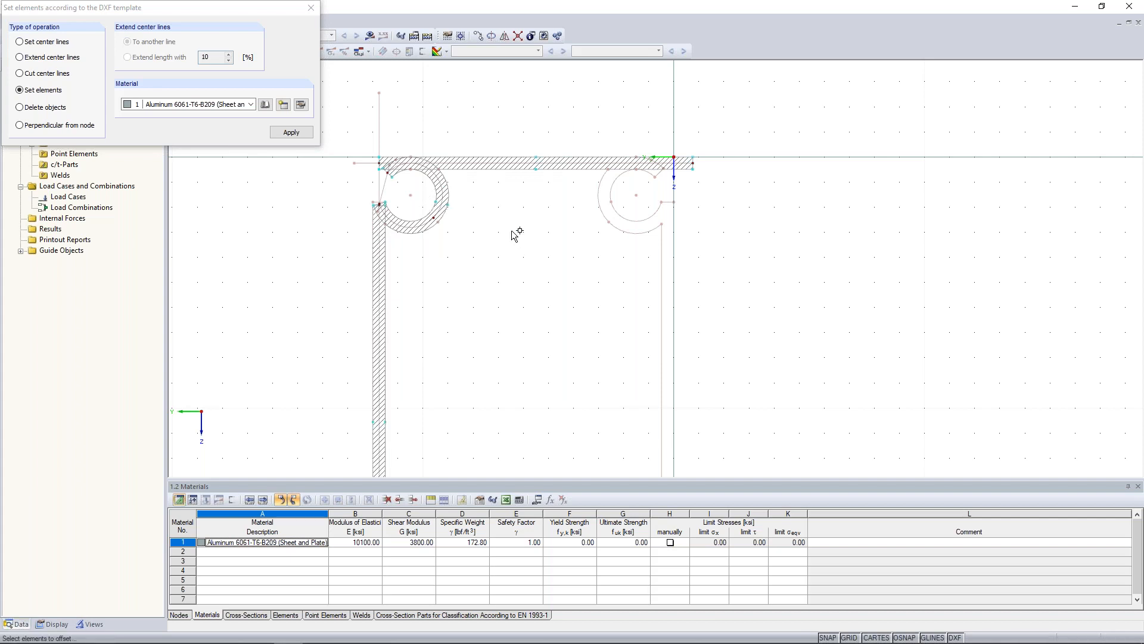
key("Escape")
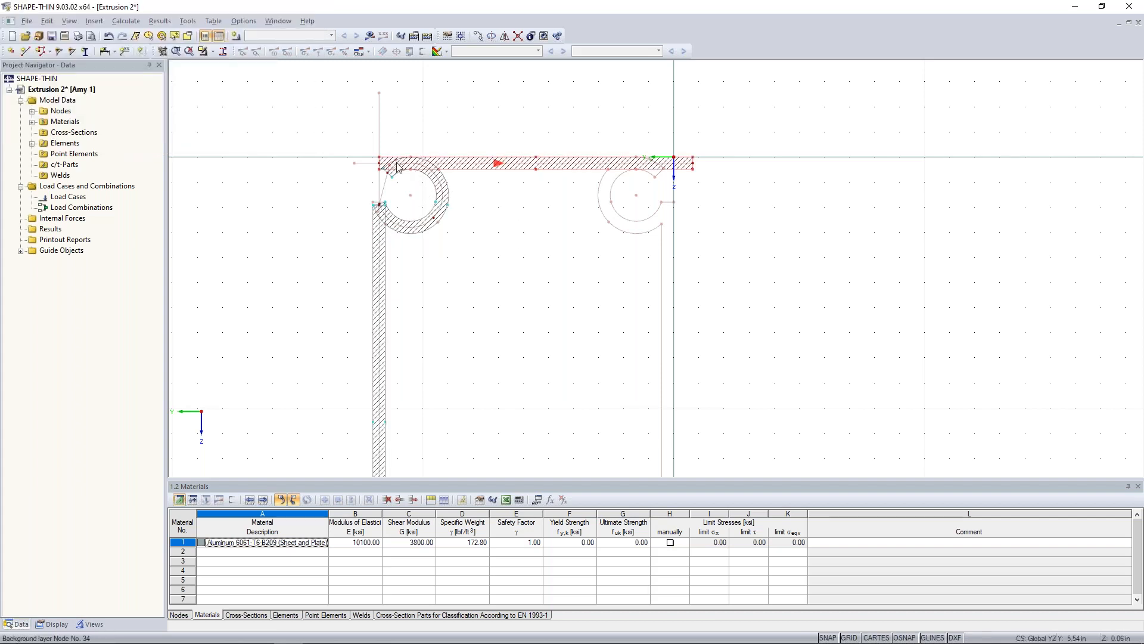
Shorten the upper plate by moving its end nodes to the points directly above the centers of the two upper circles.
scroll(375, 161, "up", 5)
left_click_drag(375, 161, 447, 159)
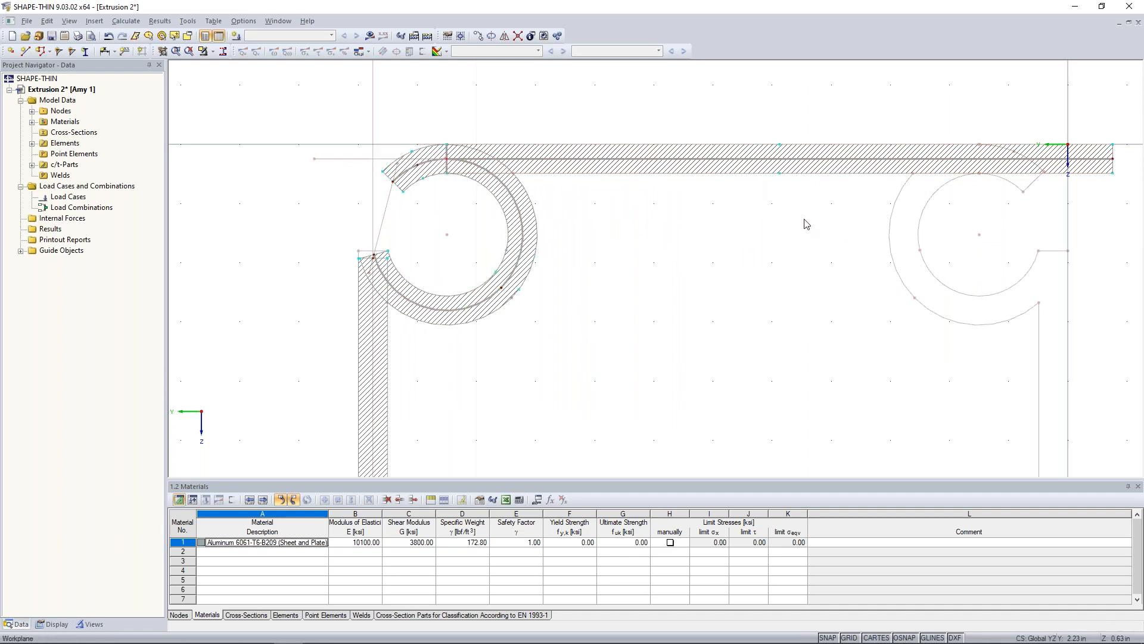
middle_click_drag(1120, 186, 1041, 167)
left_click_drag(1034, 139, 900, 154)
Move the left wall's upper end node onto the lower end node of the circular arc.
middle_click_drag(473, 328, 572, 321)
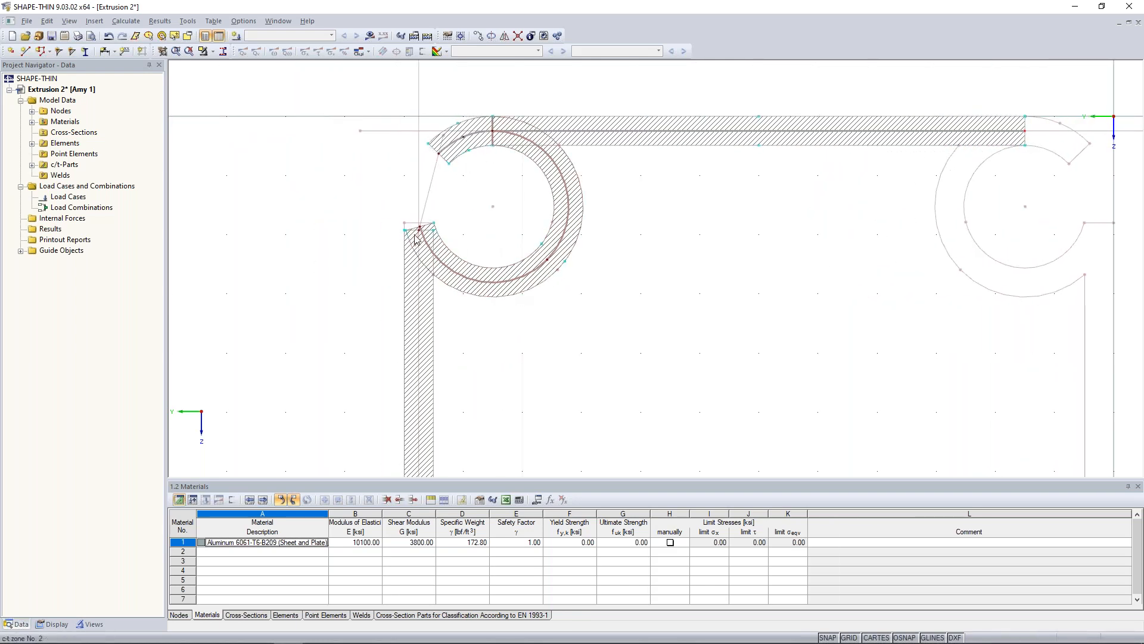
scroll(449, 226, "up", 6)
left_click_drag(449, 225, 445, 211)
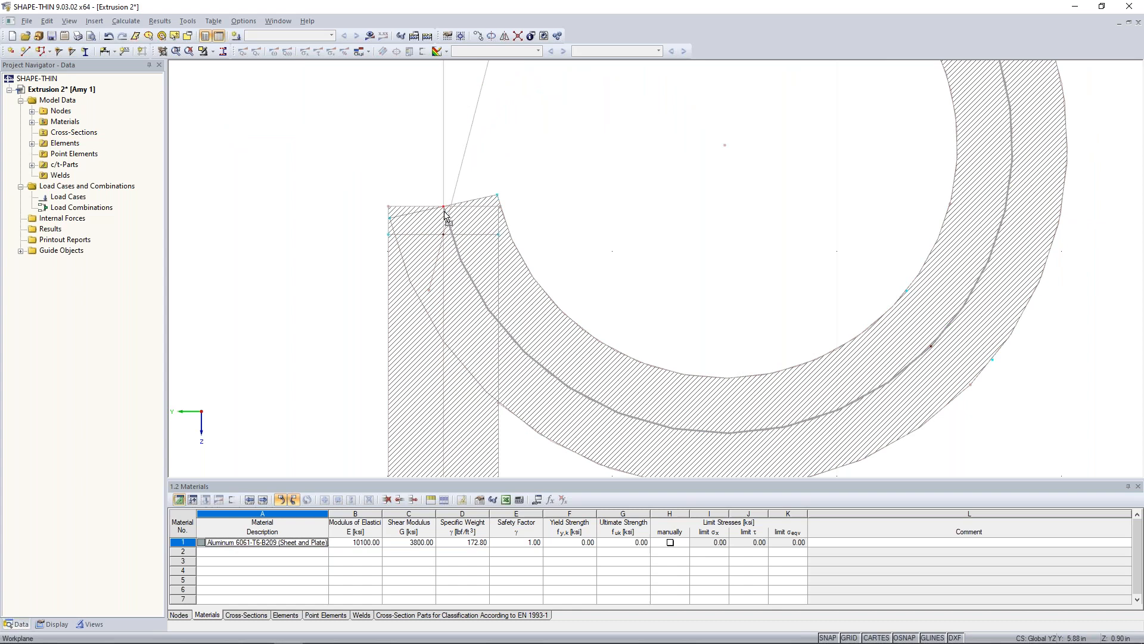
Mirror a copy of the upper plate and upper-left arcs about a Y-parallel axis through the left wall's midpoint (Y 5.7532, Z 5.2491).
scroll(445, 212, "down", 4)
scroll(444, 212, "down", 3)
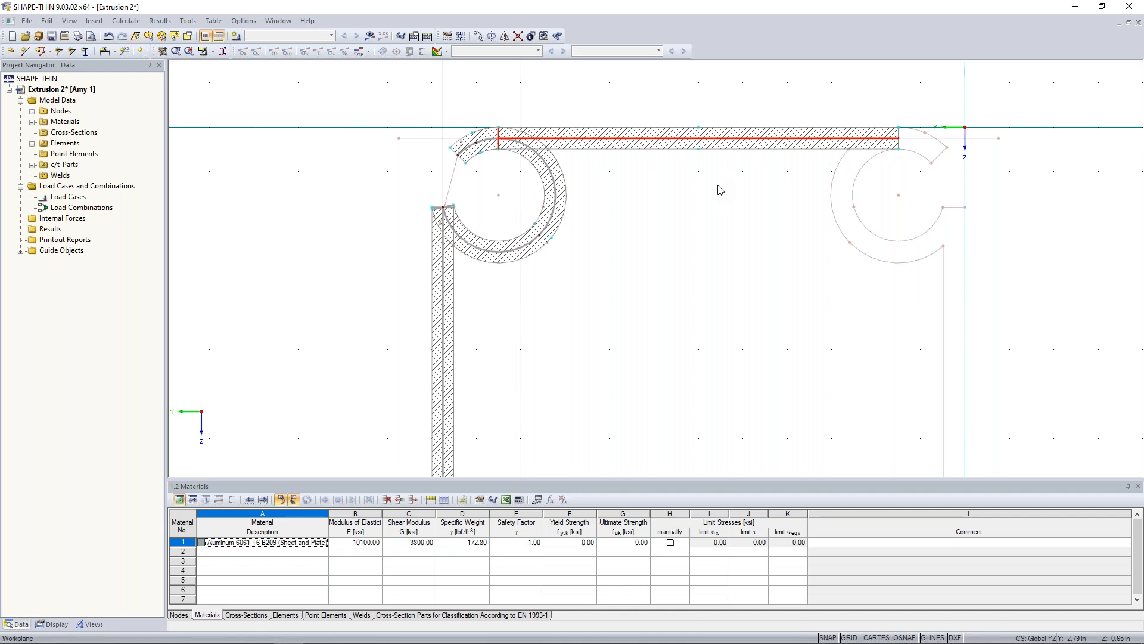
scroll(720, 189, "down", 3)
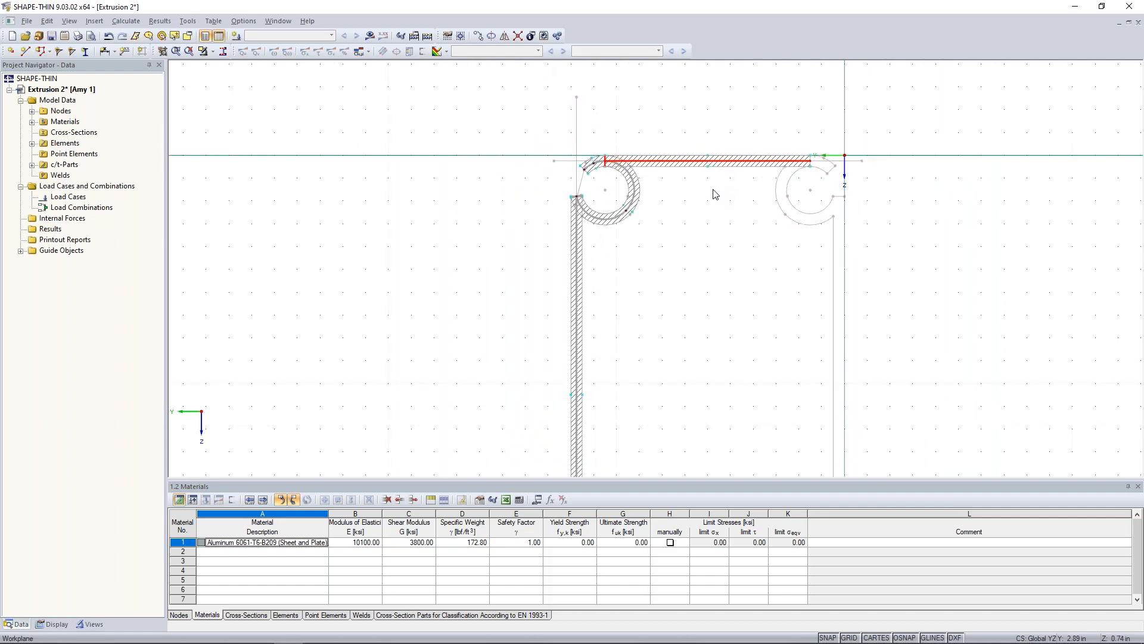
scroll(673, 242, "down", 1)
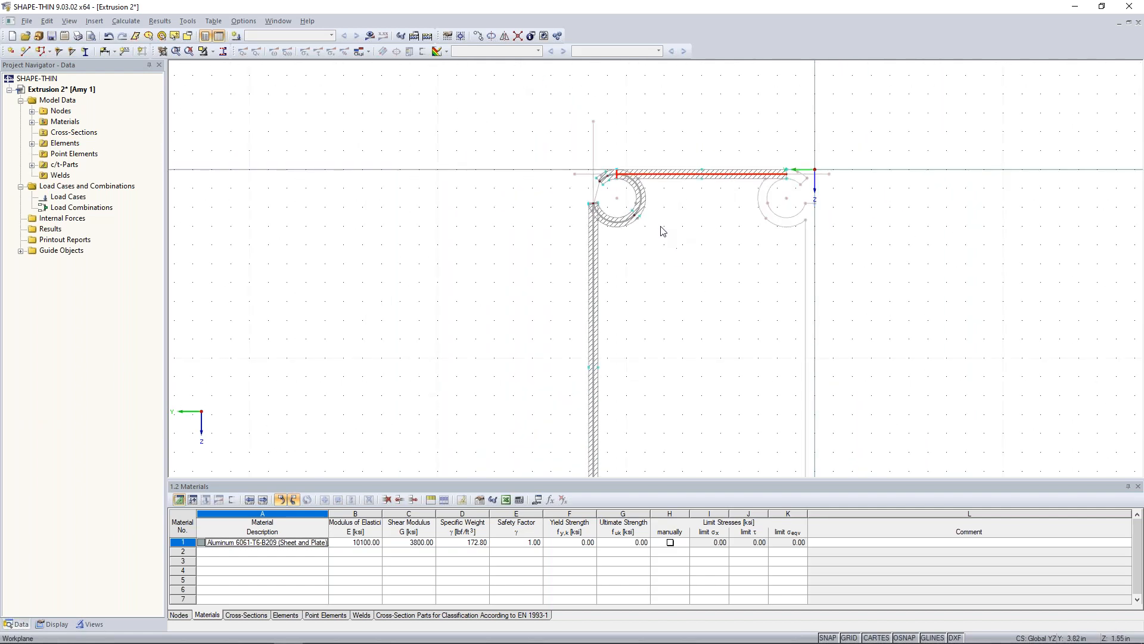
left_click_drag(549, 137, 841, 240)
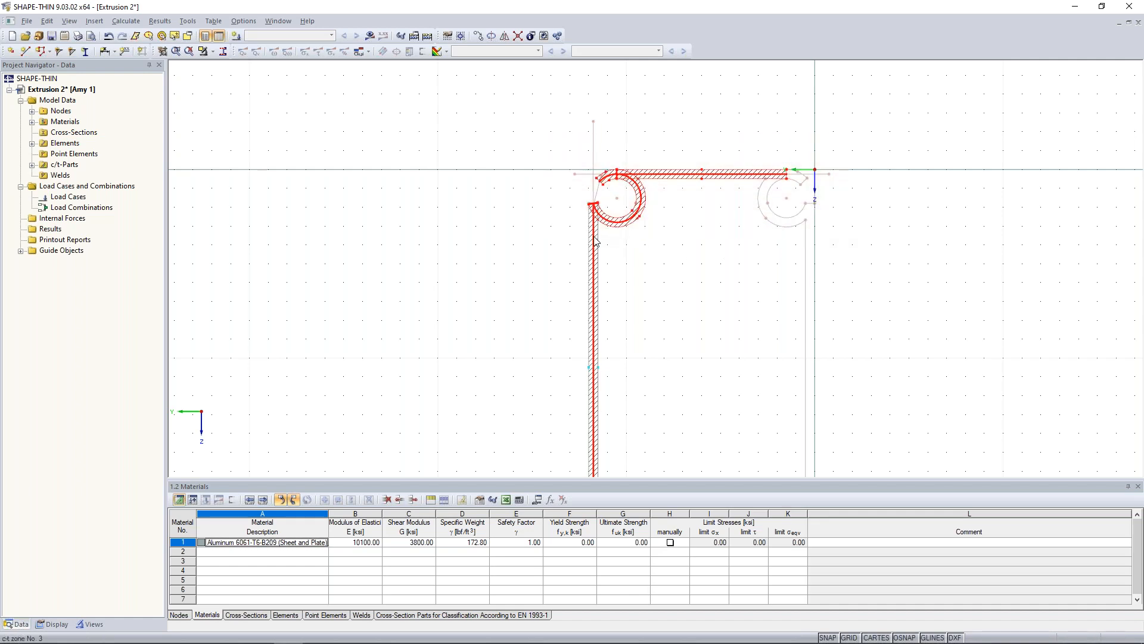
left_click(503, 38)
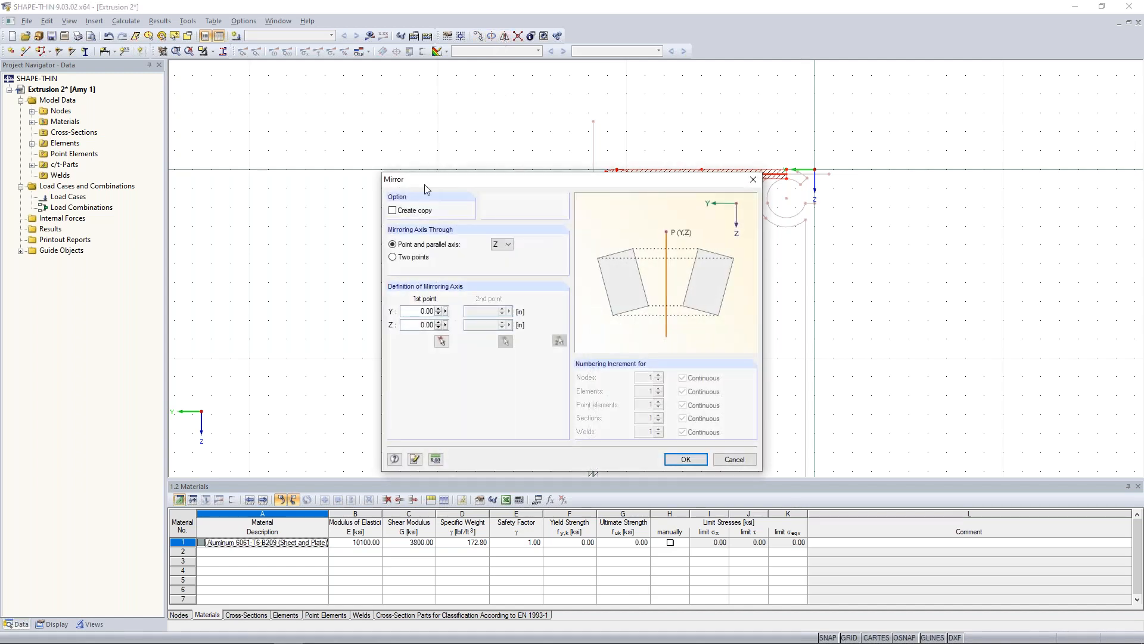
left_click(393, 211)
left_click(502, 244)
left_click(506, 260)
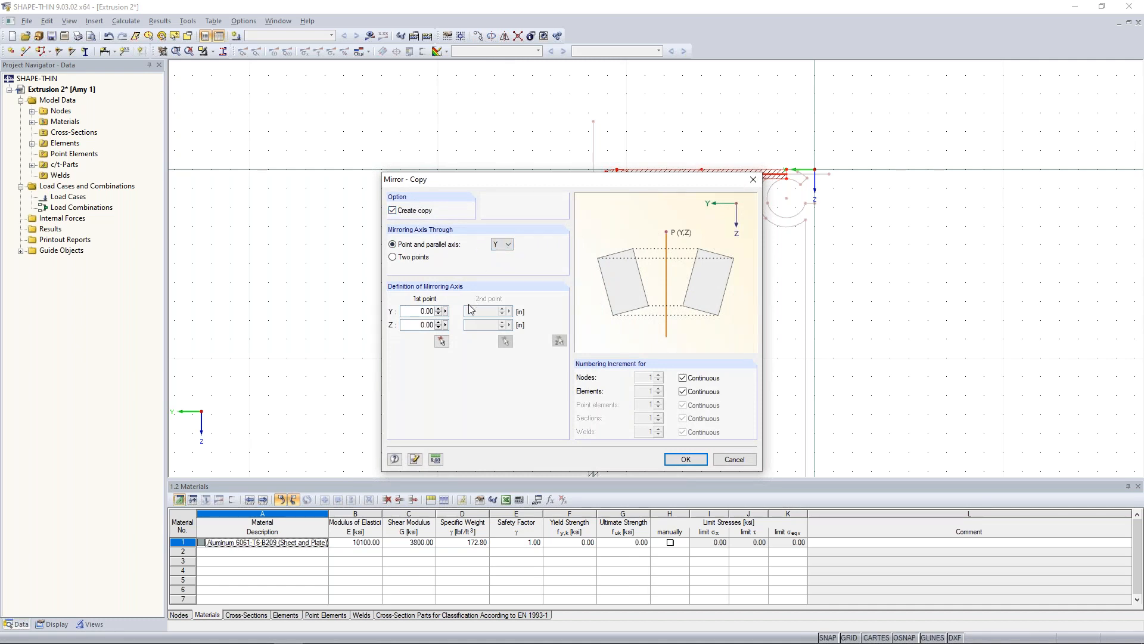
left_click(441, 341)
middle_click_drag(551, 364, 526, 247)
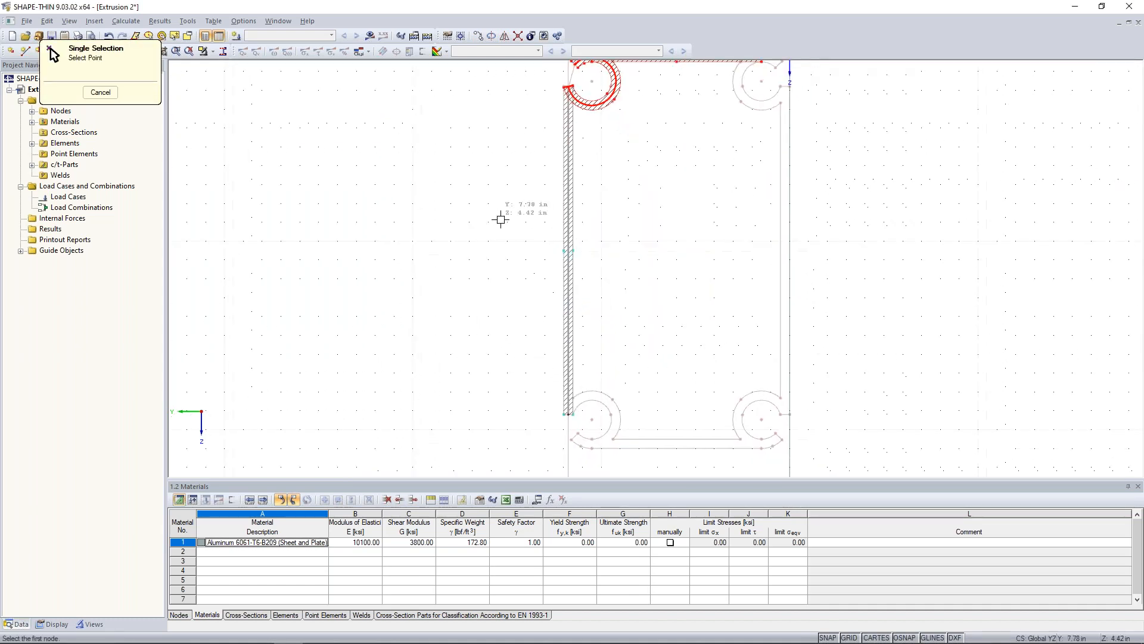
left_click(572, 250)
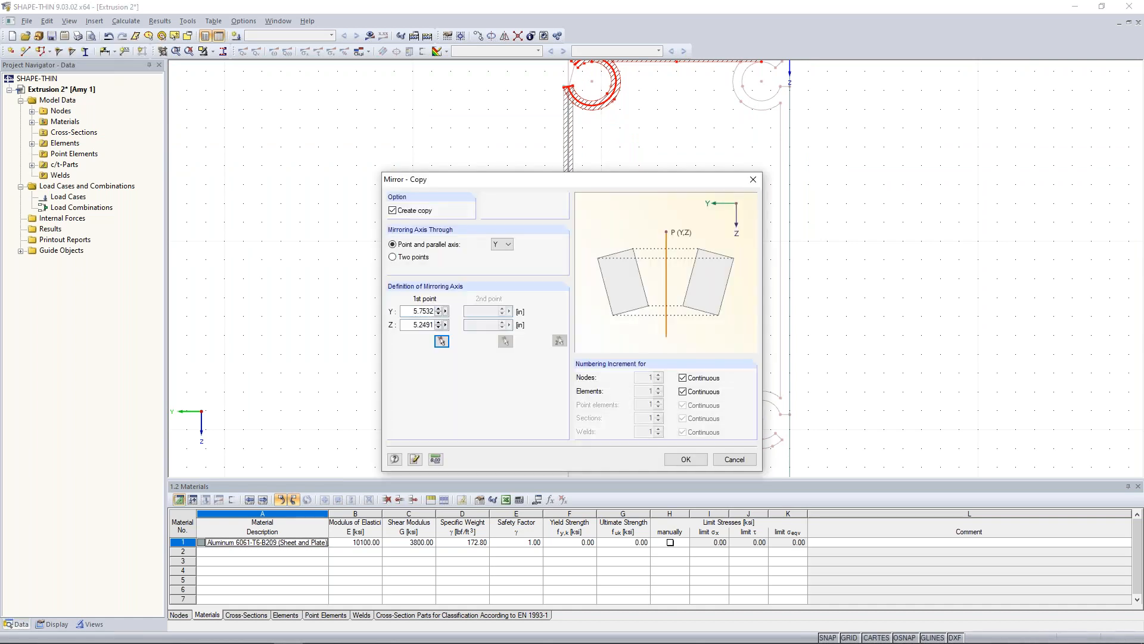
left_click(686, 459)
Mirror a copy of the left wall and both left-hand arcs about a Z-parallel axis through the upper plate's midpoint (Y 3.0022).
left_click(680, 357)
scroll(680, 357, "down", 2)
left_click_drag(574, 103, 661, 446)
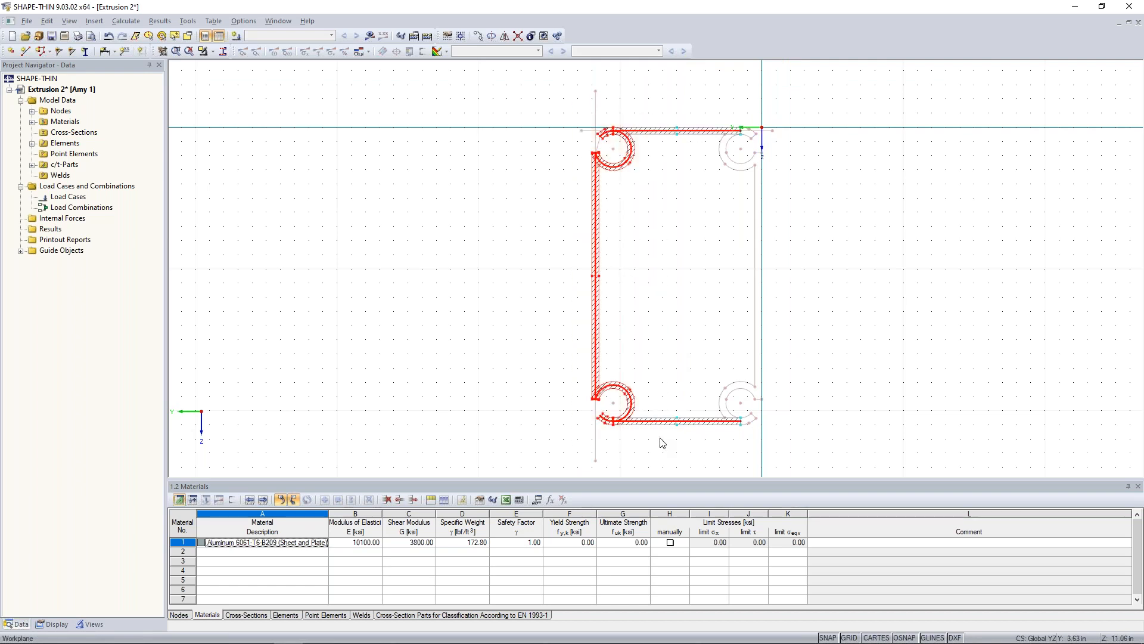
left_click(666, 131, "ctrl")
left_click(666, 421, "ctrl")
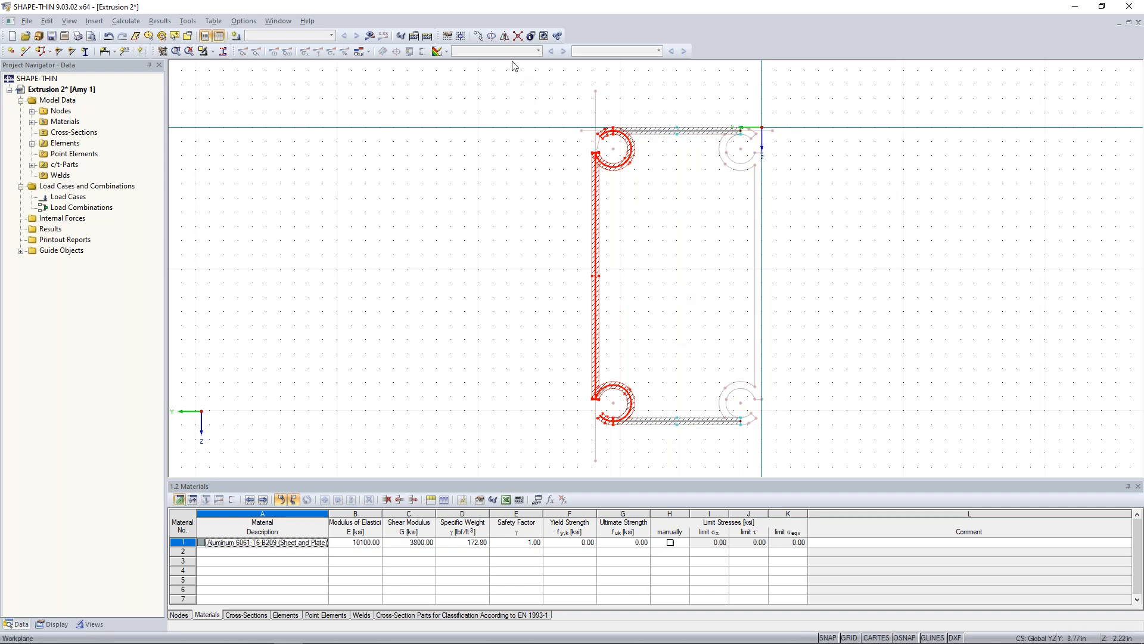
left_click(504, 37)
left_click(507, 245)
left_click(505, 262)
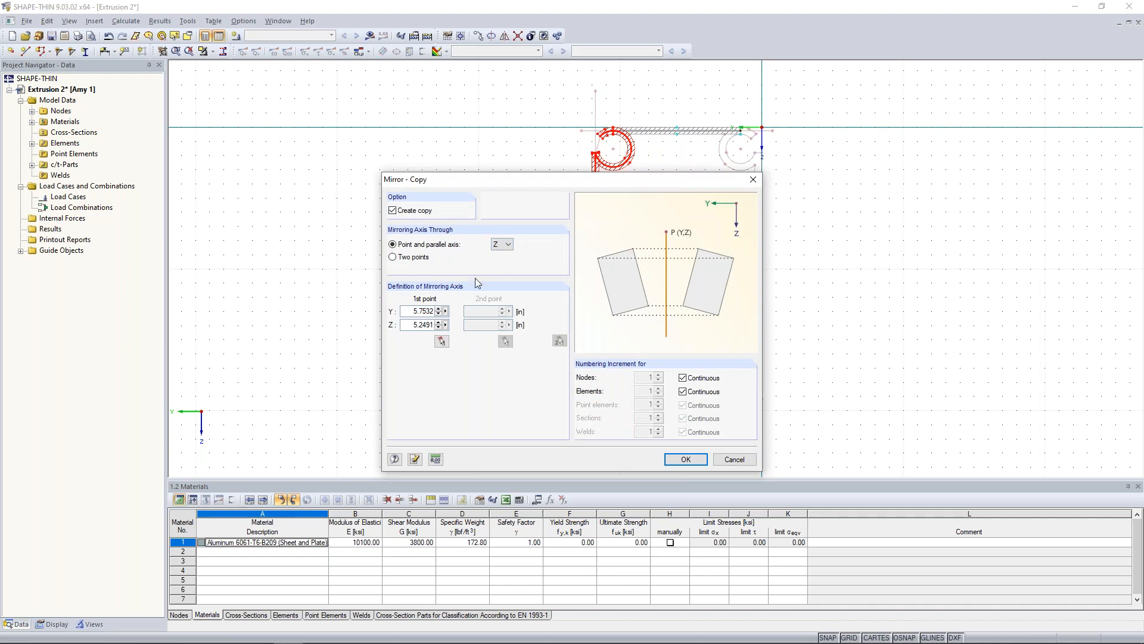
left_click(442, 341)
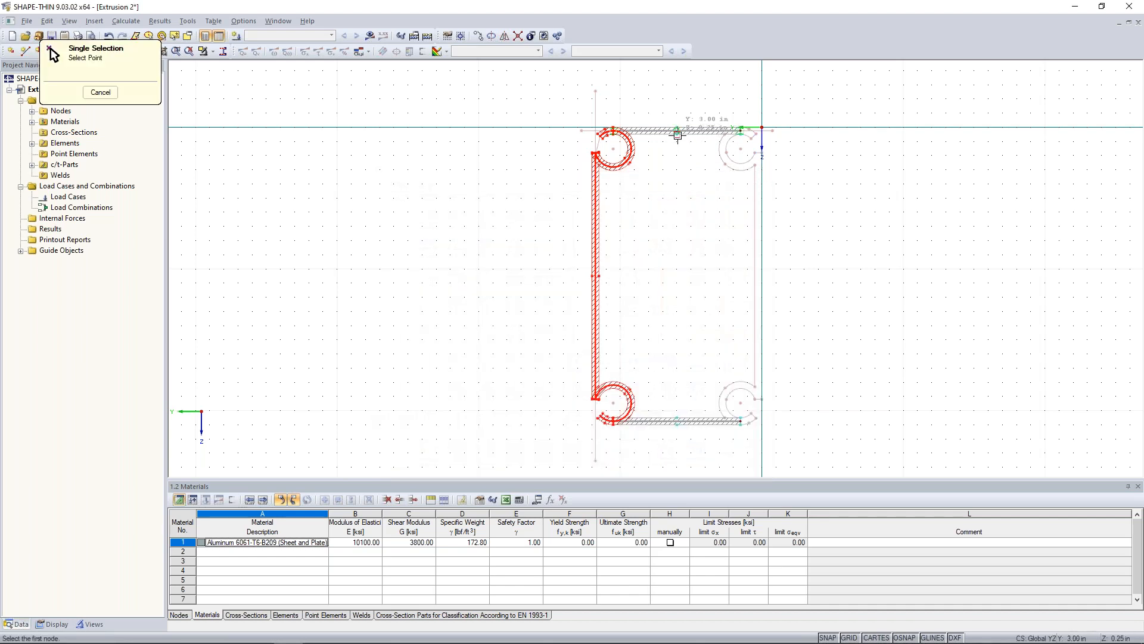
left_click(677, 131)
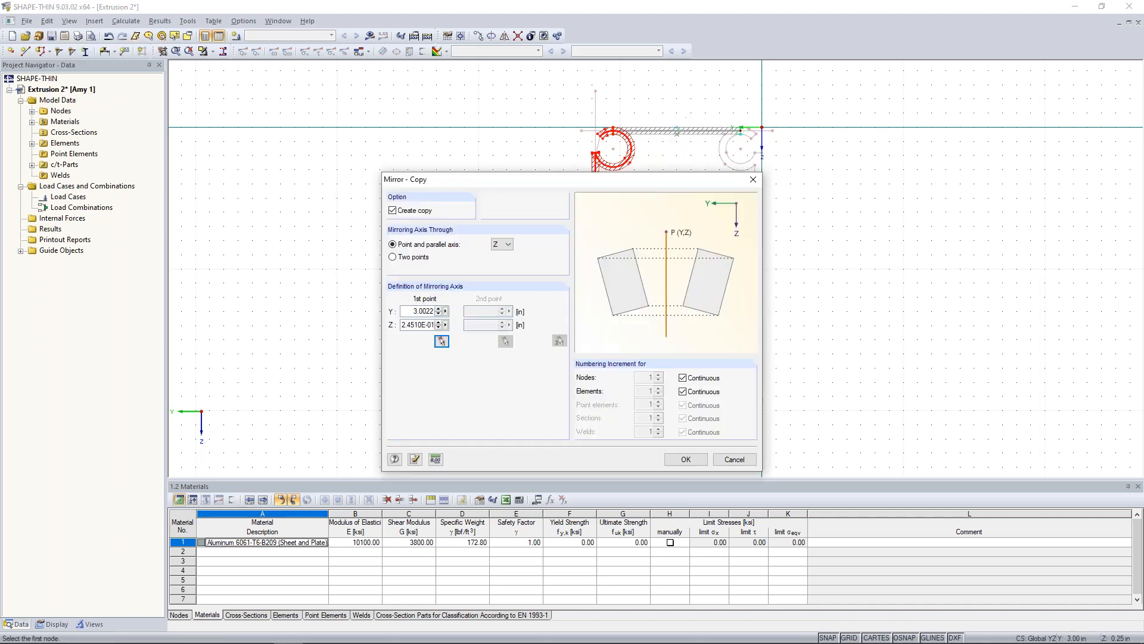
left_click(685, 459)
Delete the c/t zones of the circular arcs at all four corners, keeping those of the straight plates and walls.
middle_click_drag(805, 304, 734, 301)
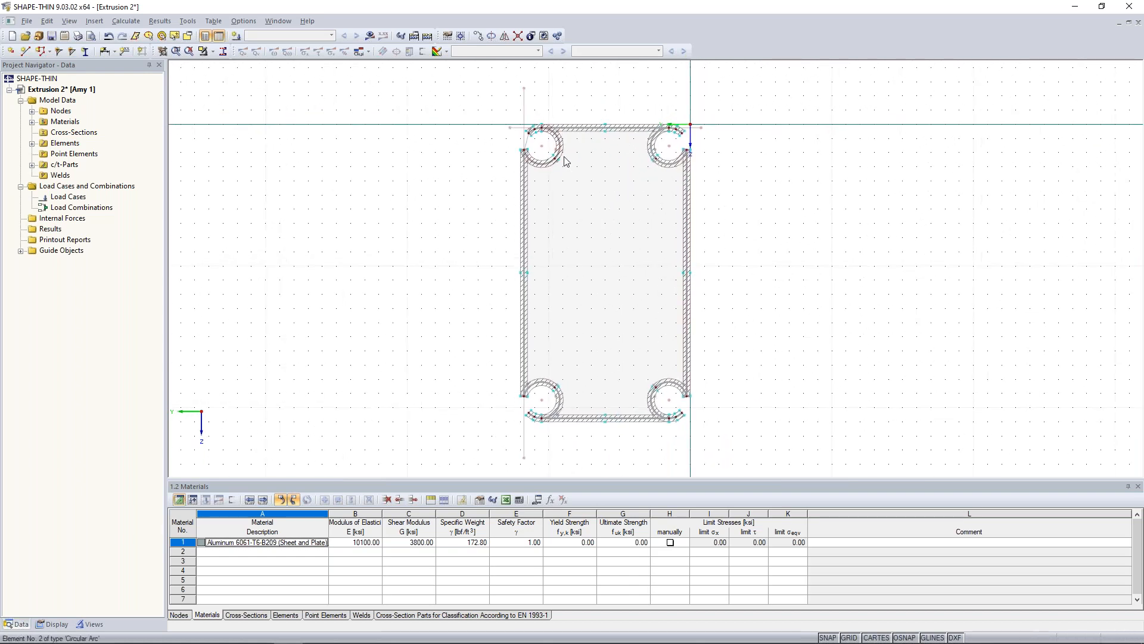
scroll(568, 164, "up", 2)
scroll(598, 202, "up", 1)
middle_click_drag(598, 202, 593, 264)
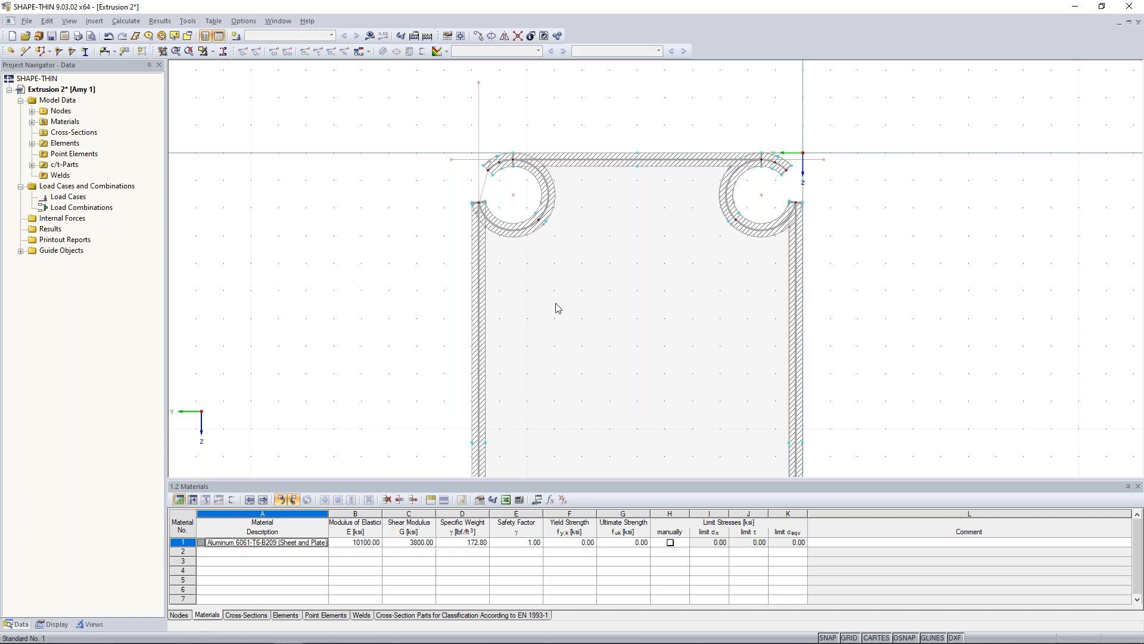
left_click(517, 234)
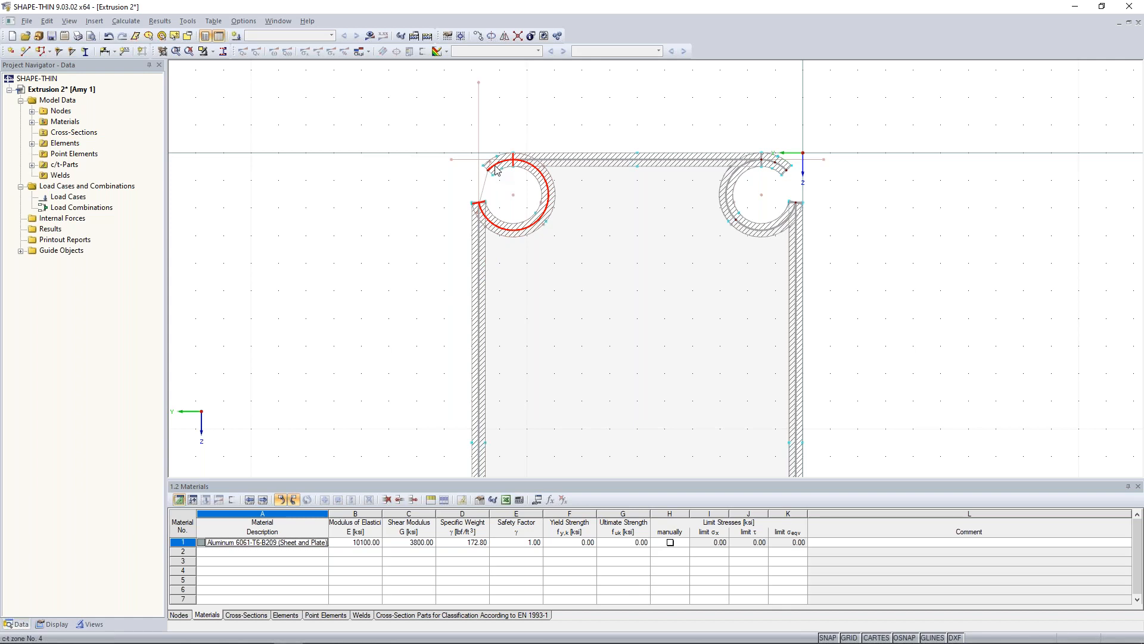
left_click(726, 196, "ctrl")
left_click(772, 161, "ctrl")
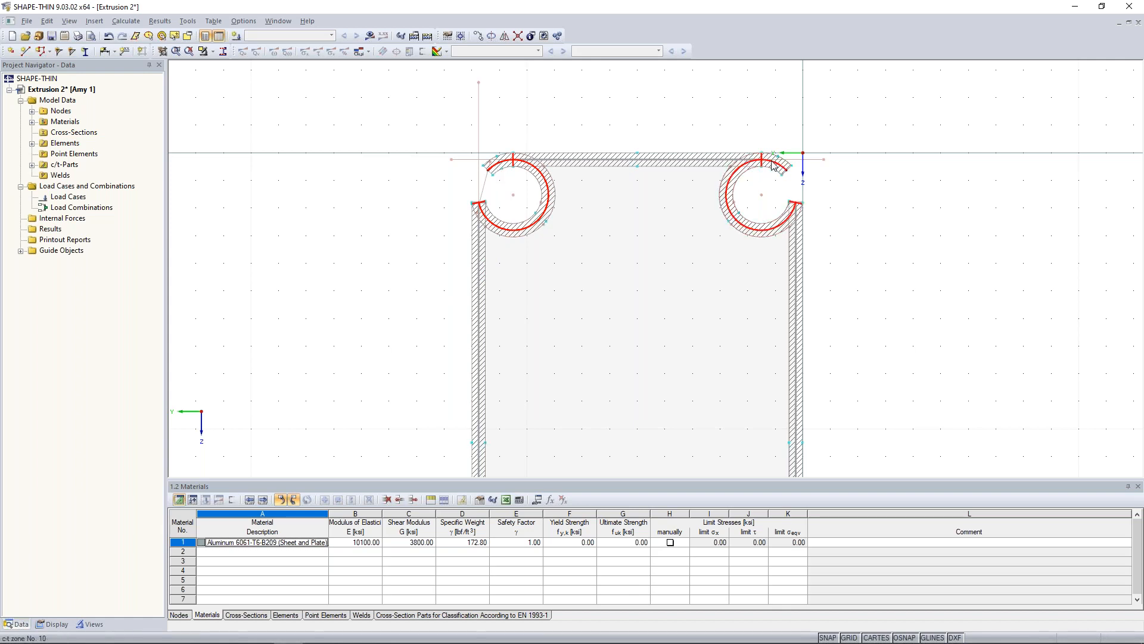
middle_click_drag(712, 398, 728, 230)
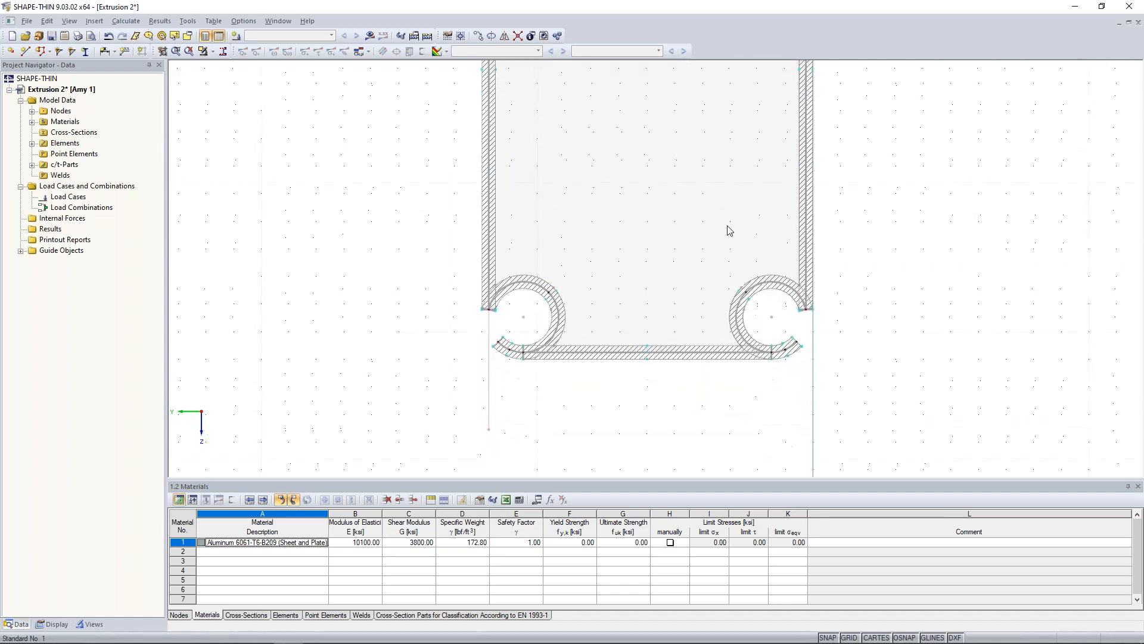
left_click(785, 288, "ctrl")
left_click(780, 351, "ctrl")
left_click(547, 338, "ctrl")
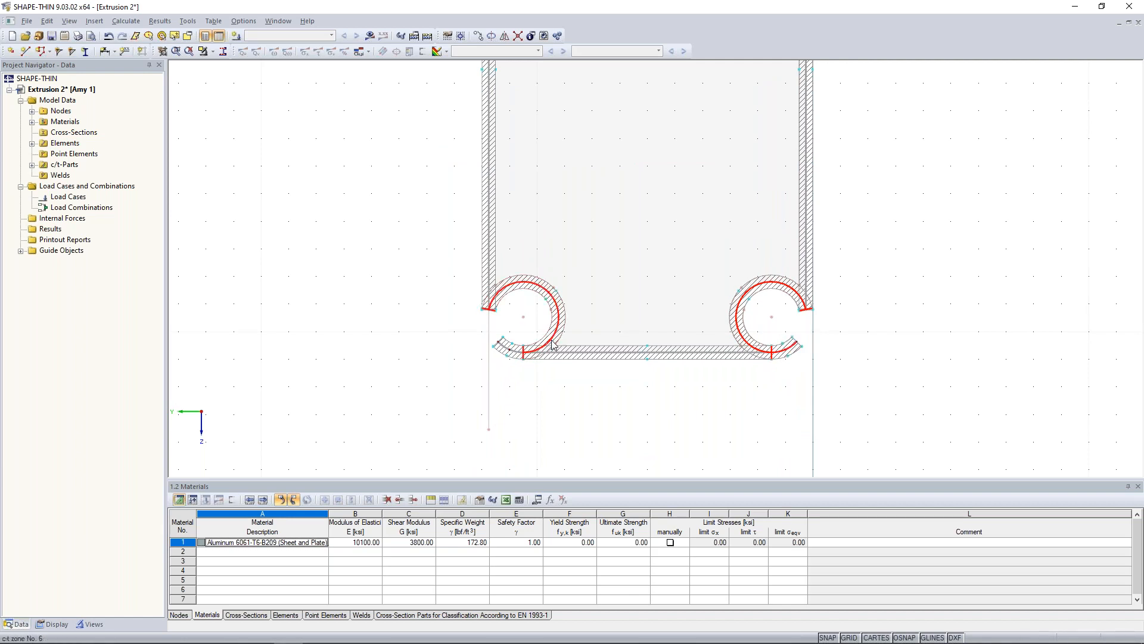
left_click(506, 350, "ctrl")
left_click(626, 268)
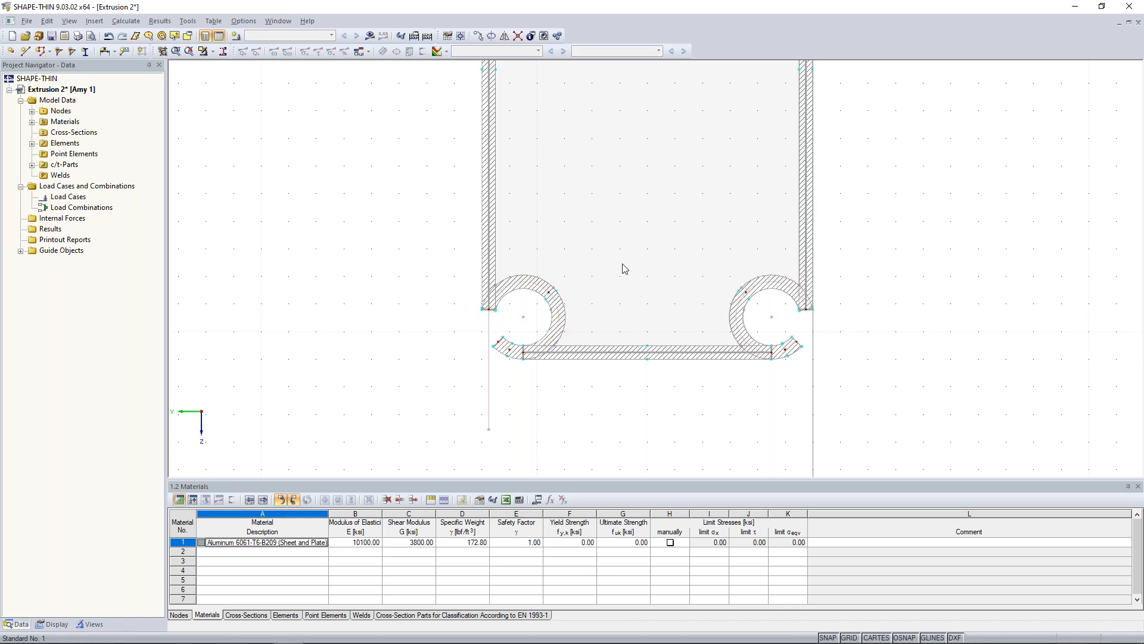
Try to calculate the section properties of the complete profile.
left_click(616, 353)
scroll(622, 272, "down", 4)
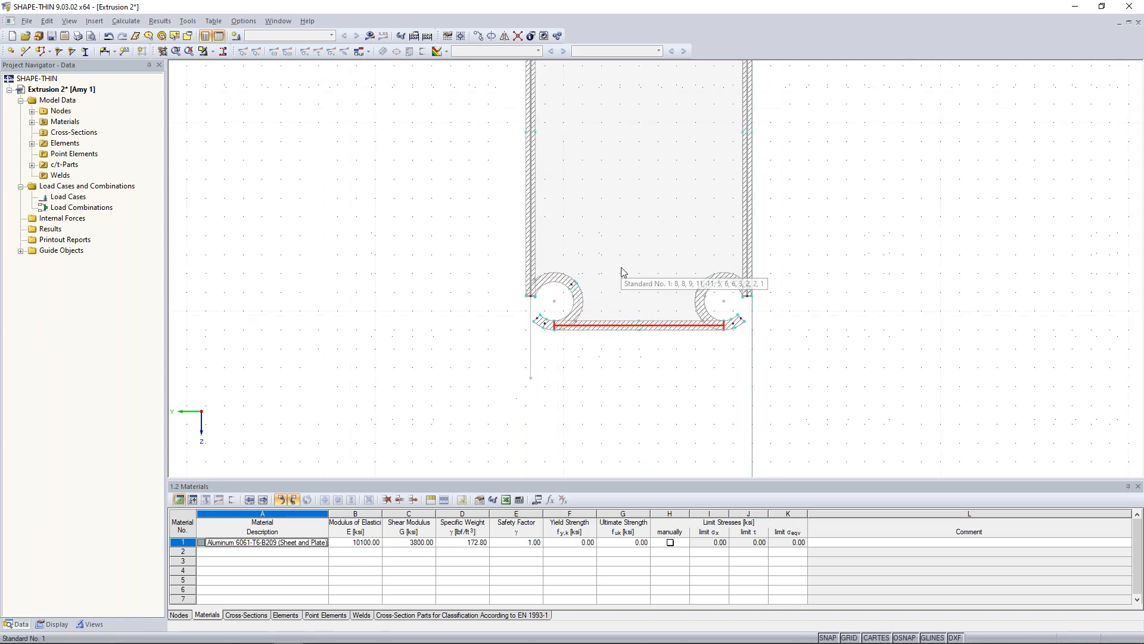
middle_click_drag(622, 273, 567, 295)
scroll(567, 295, "up", 2)
left_click(783, 340)
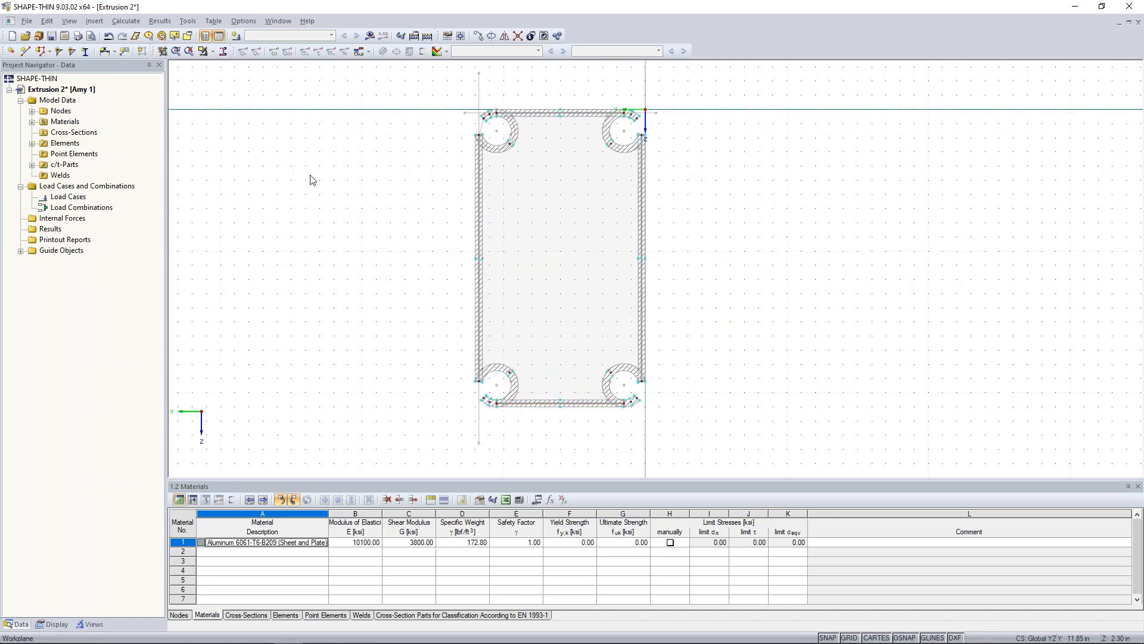
left_click(368, 37)
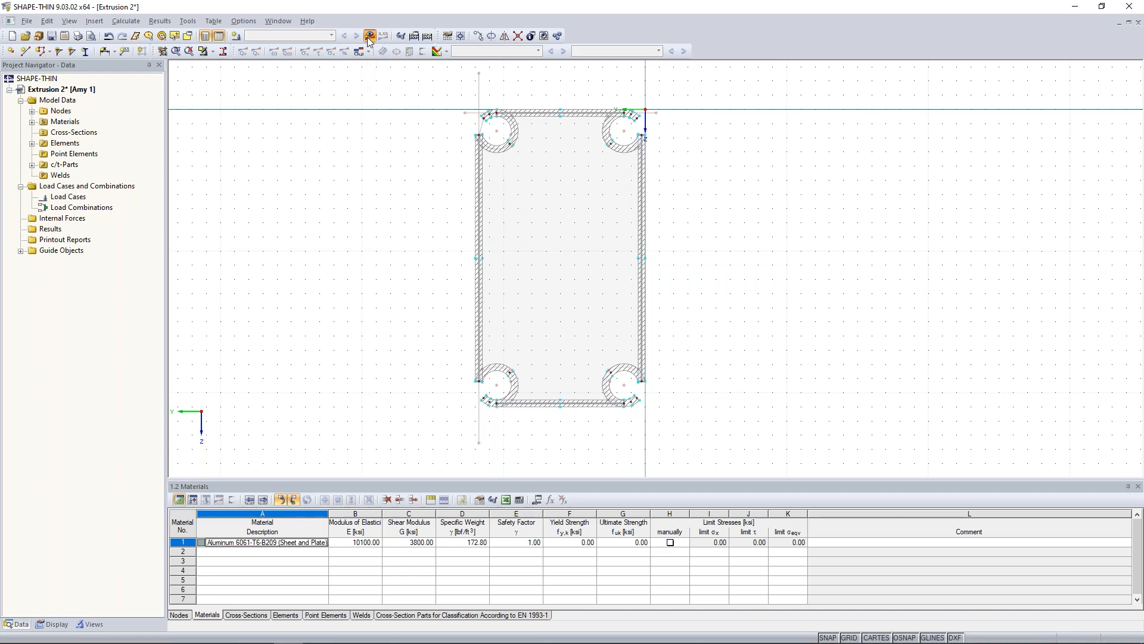
left_click(550, 347)
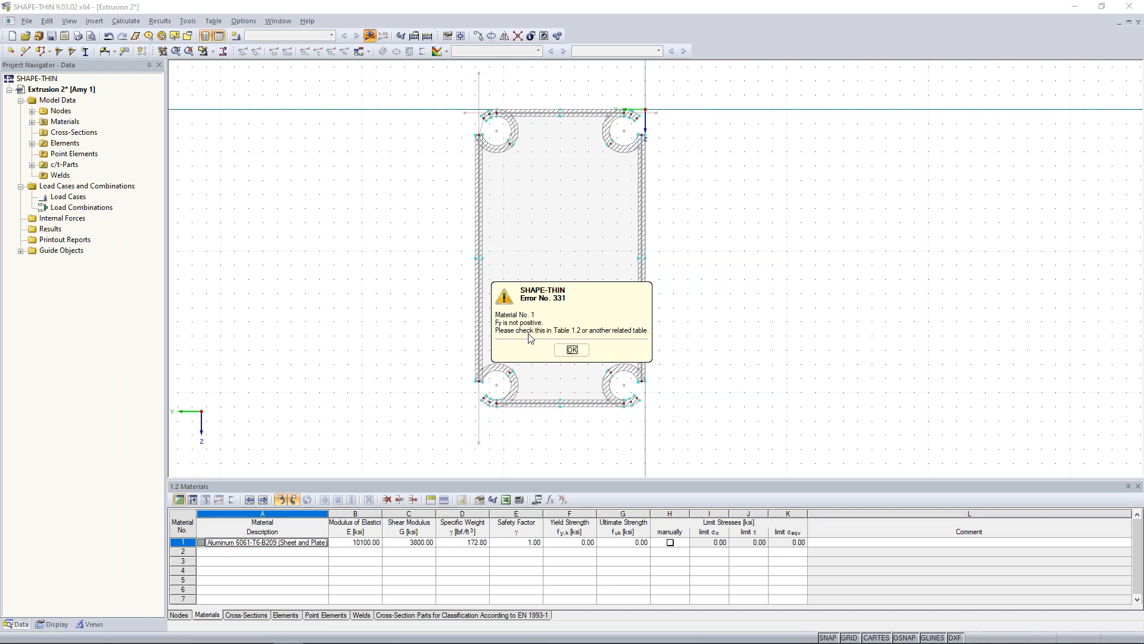
left_click(569, 350)
Set the yield strength of Aluminum 6061-T6-B209 to 35 ksi and its ultimate strength to 42 ksi.
left_click_drag(541, 479, 548, 344)
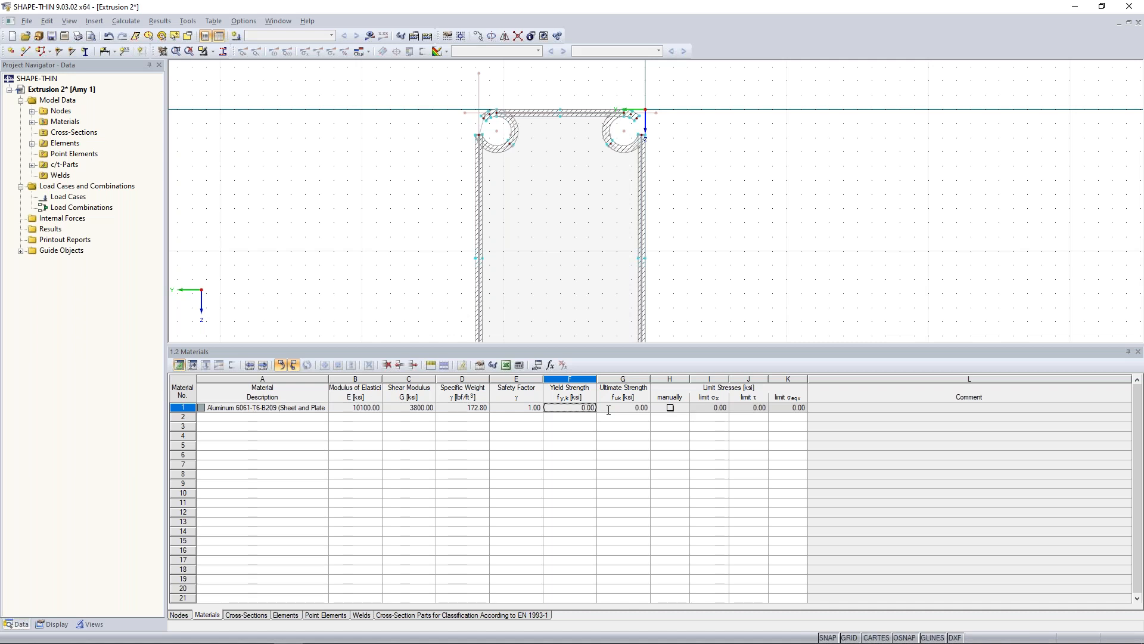
left_click(574, 407)
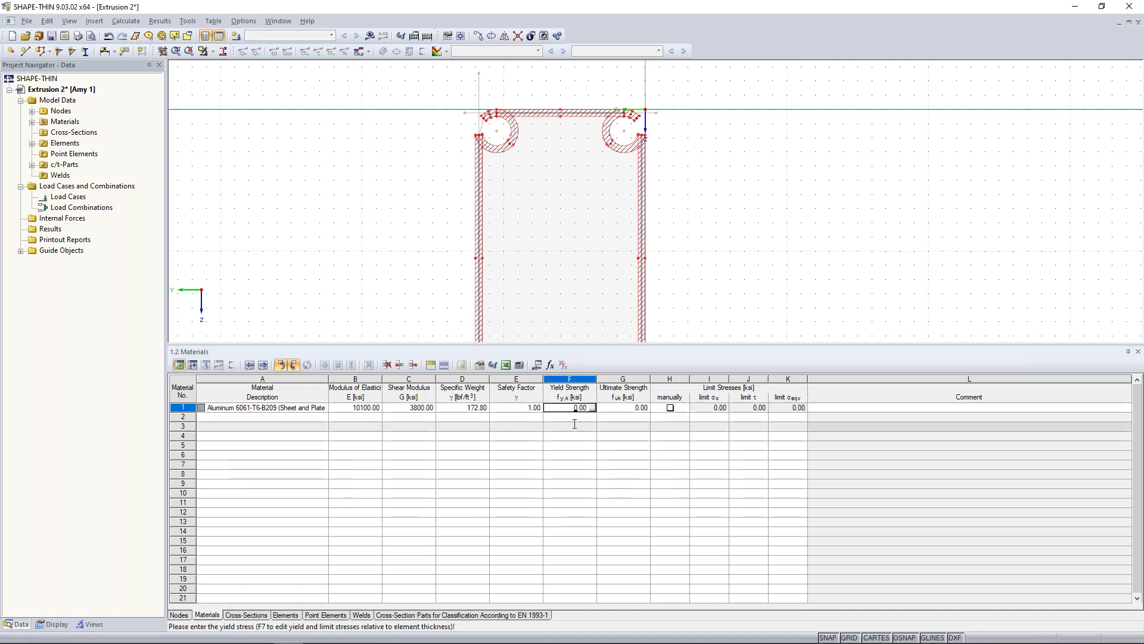
type("35.0")
key("Tab")
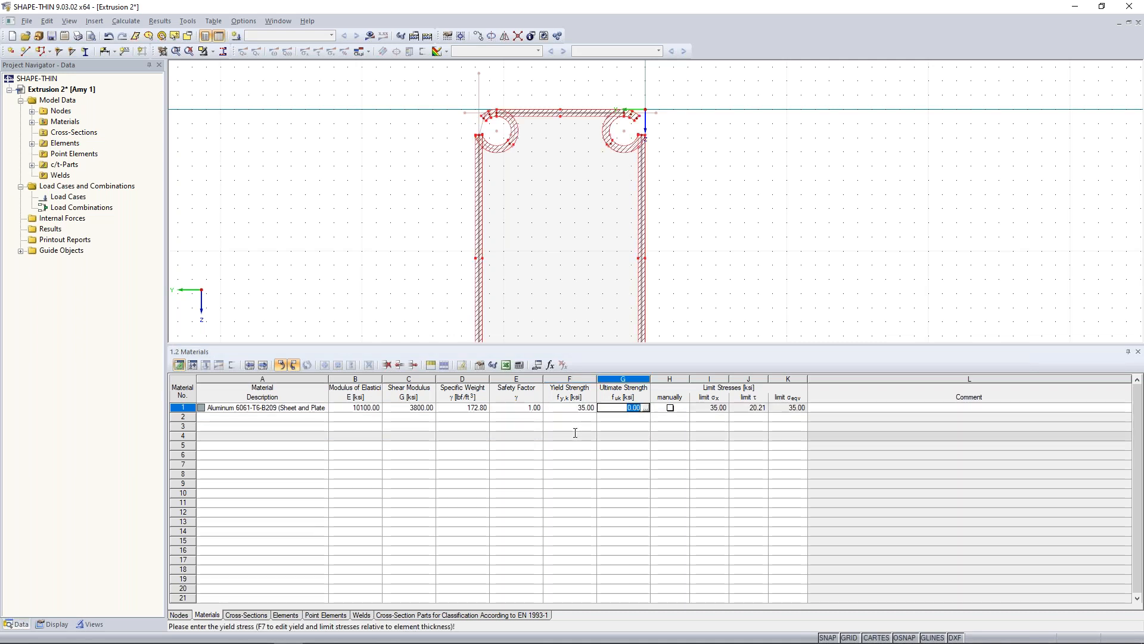
type("42")
left_click(738, 285)
left_click_drag(702, 345, 700, 439)
Calculate the cross-section without a load case and review the section properties table.
left_click(369, 36)
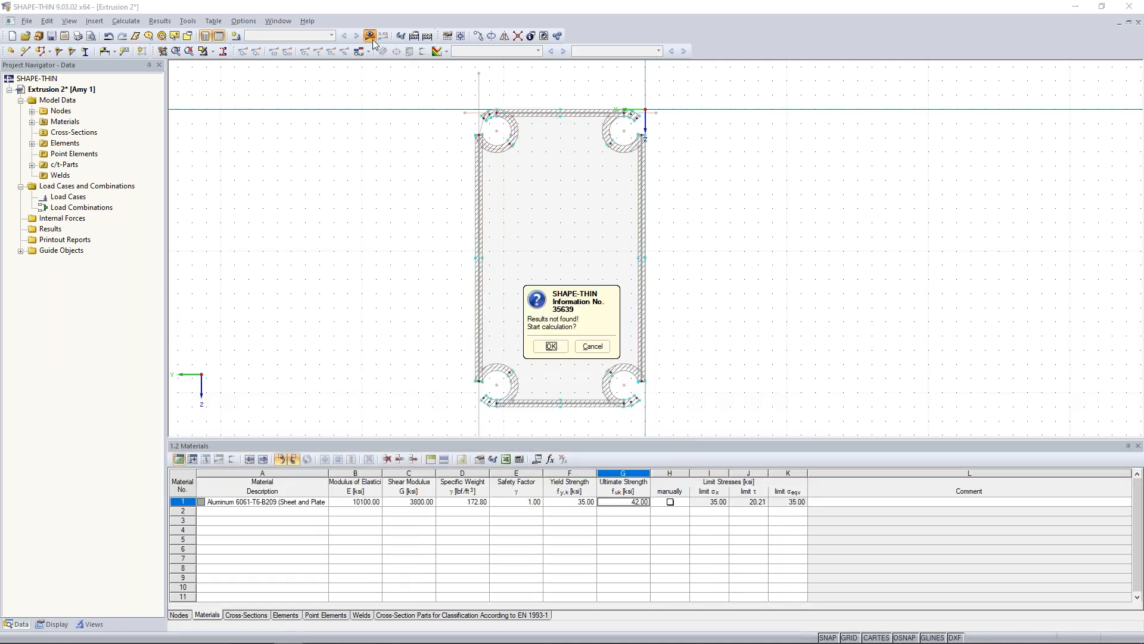
left_click(549, 345)
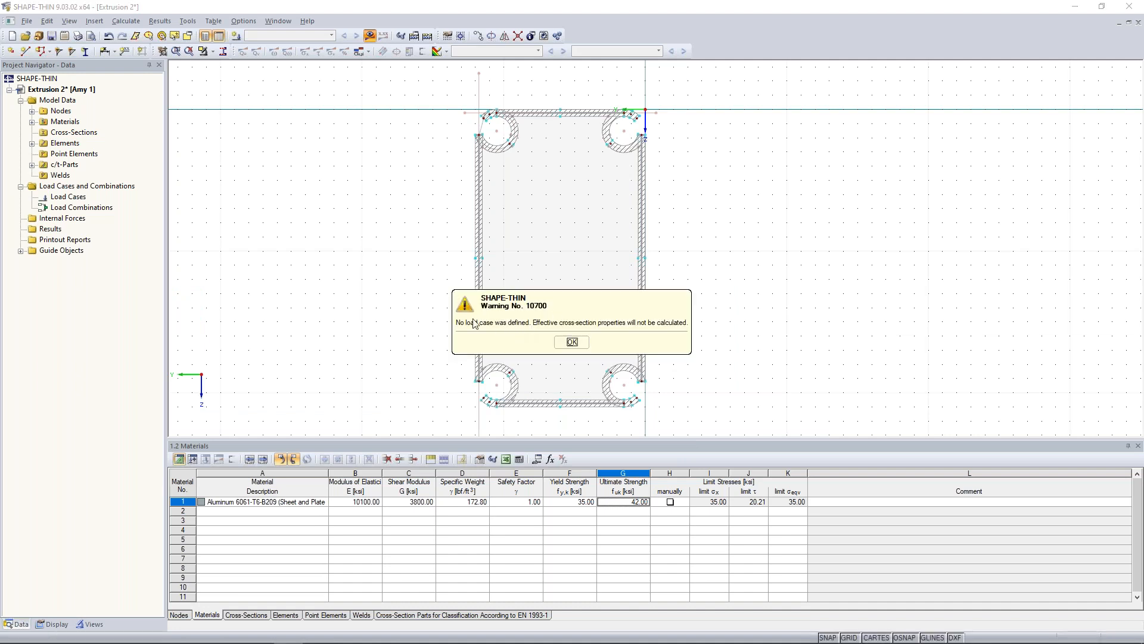
left_click(572, 342)
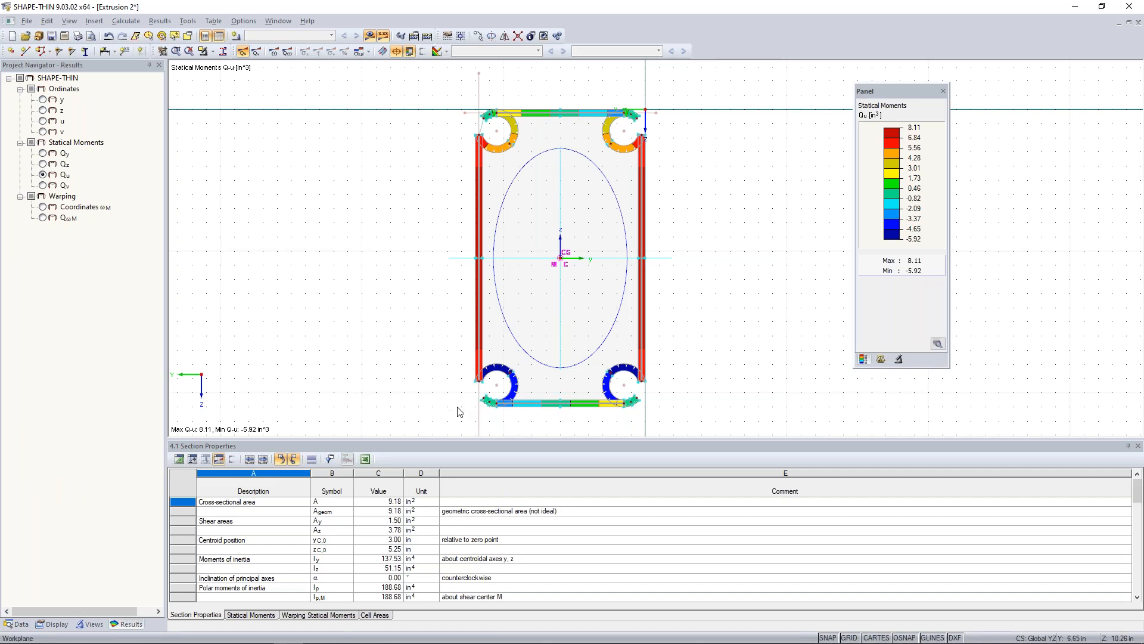
middle_click_drag(466, 391, 526, 346)
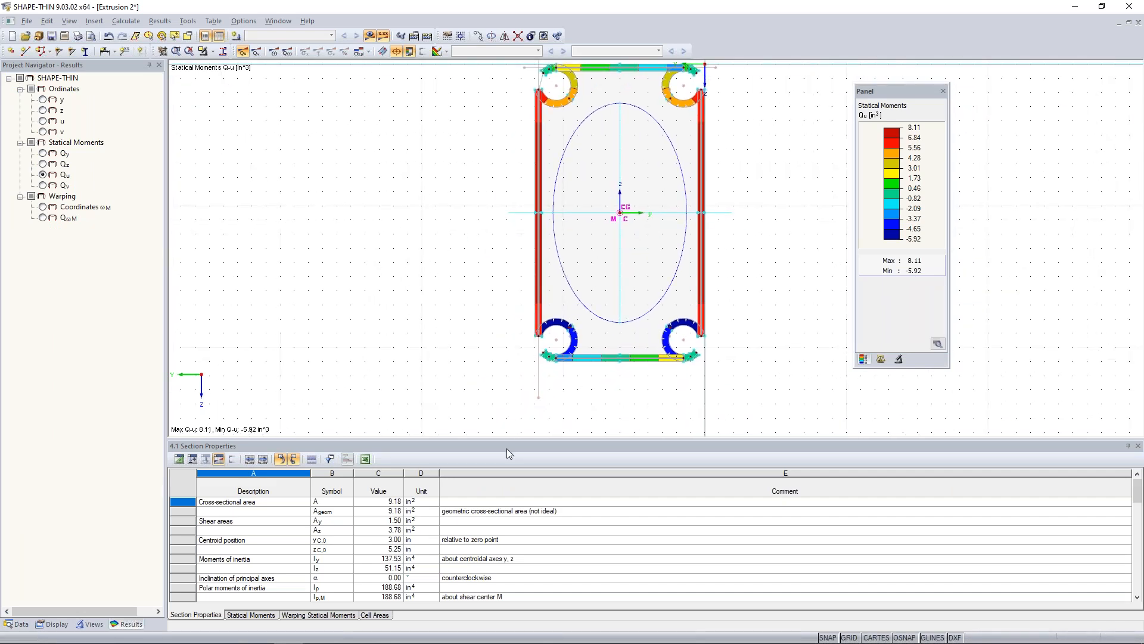
left_click_drag(507, 441, 524, 282)
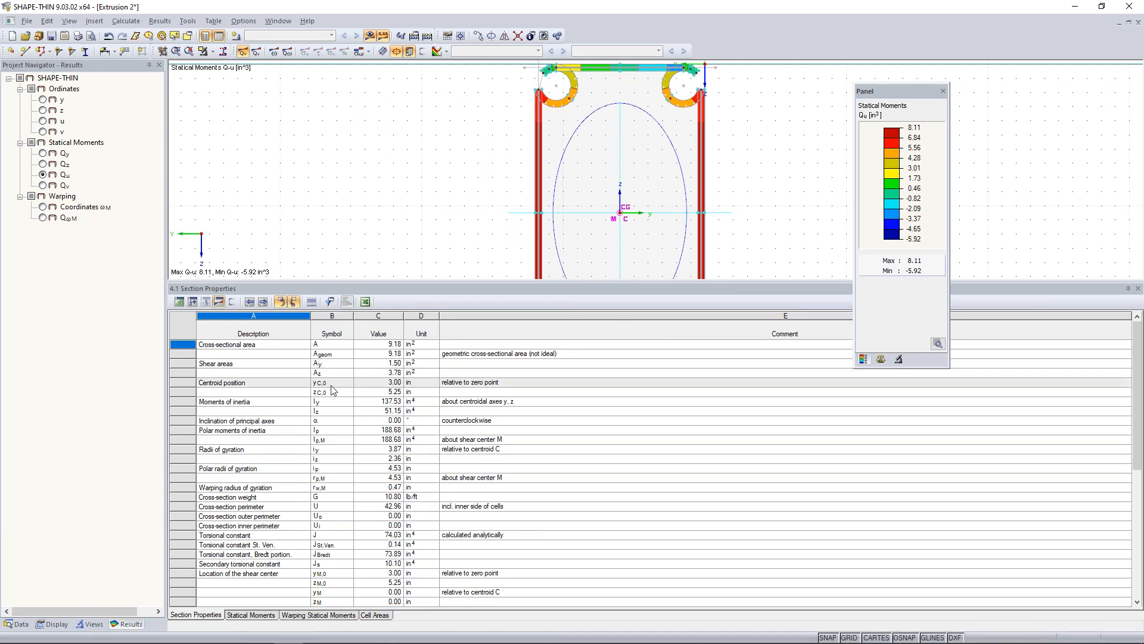
scroll(331, 385, "down", 4)
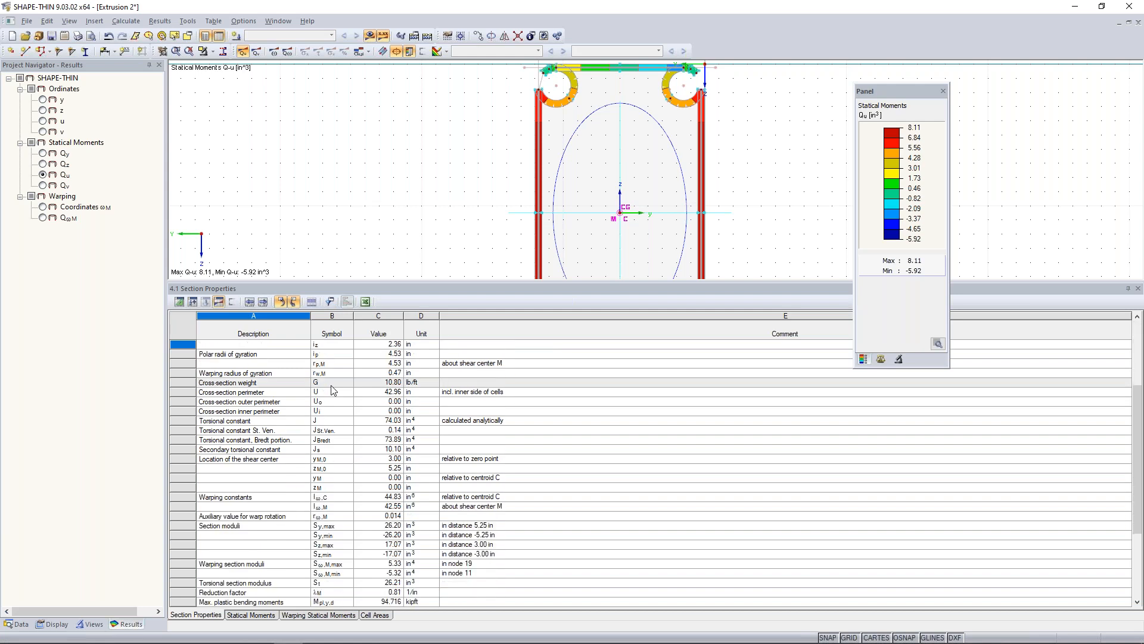
scroll(342, 513, "down", 2)
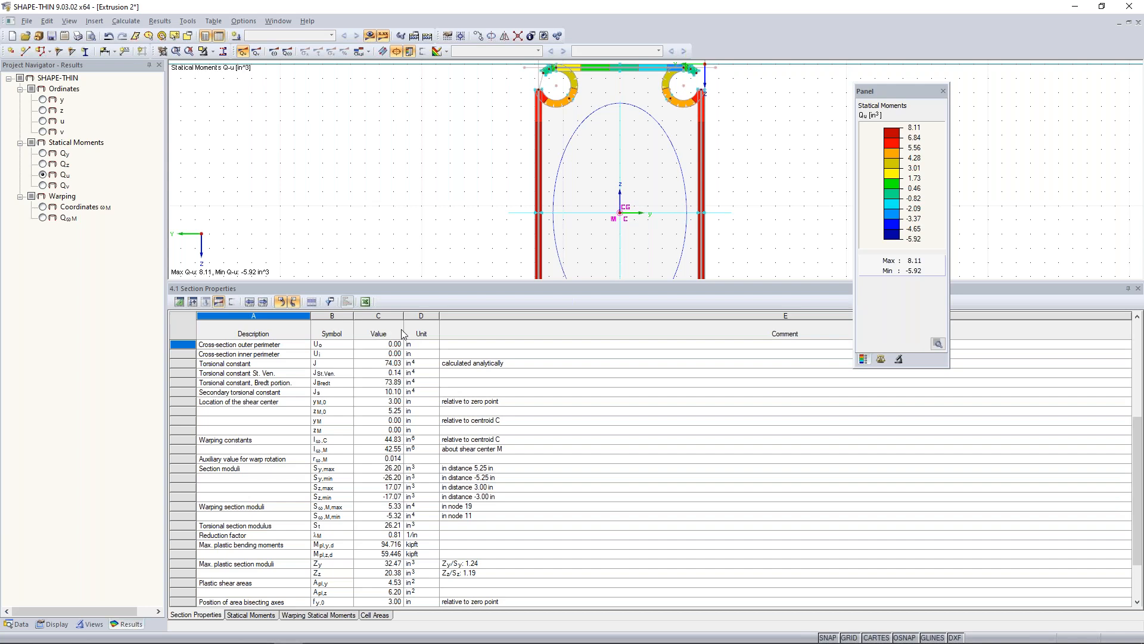
left_click_drag(407, 281, 411, 409)
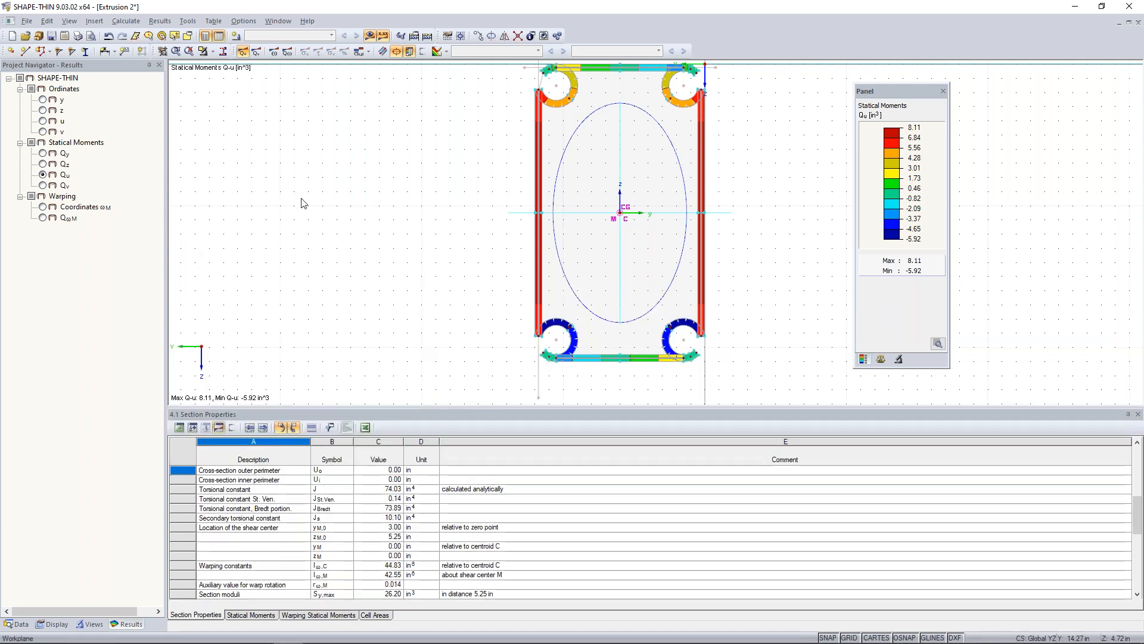
Save the Extrusion 2 section and switch to the ADM 2020 (1) model in RFEM.
left_click(51, 35)
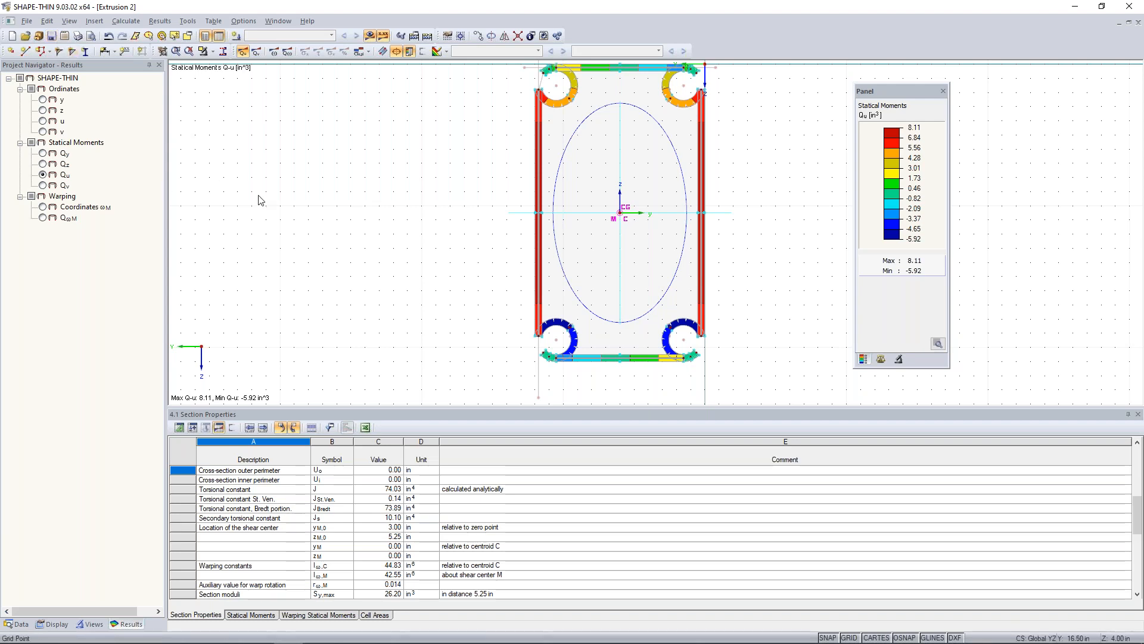
scroll(396, 243, "down", 2)
middle_click_drag(407, 248, 403, 263)
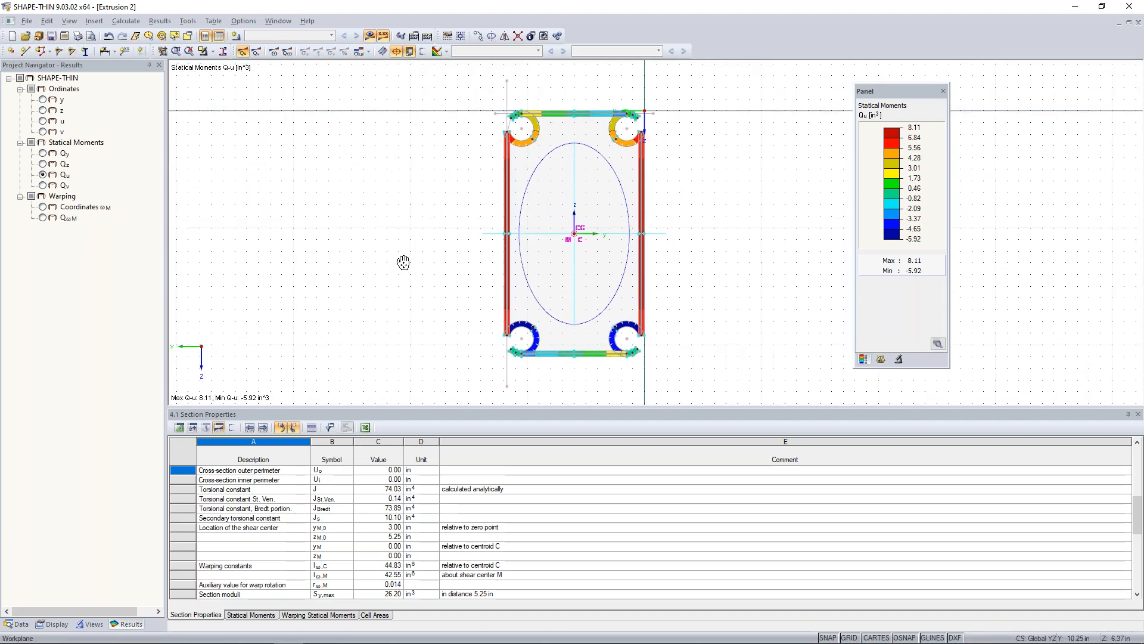
key("super+Tab")
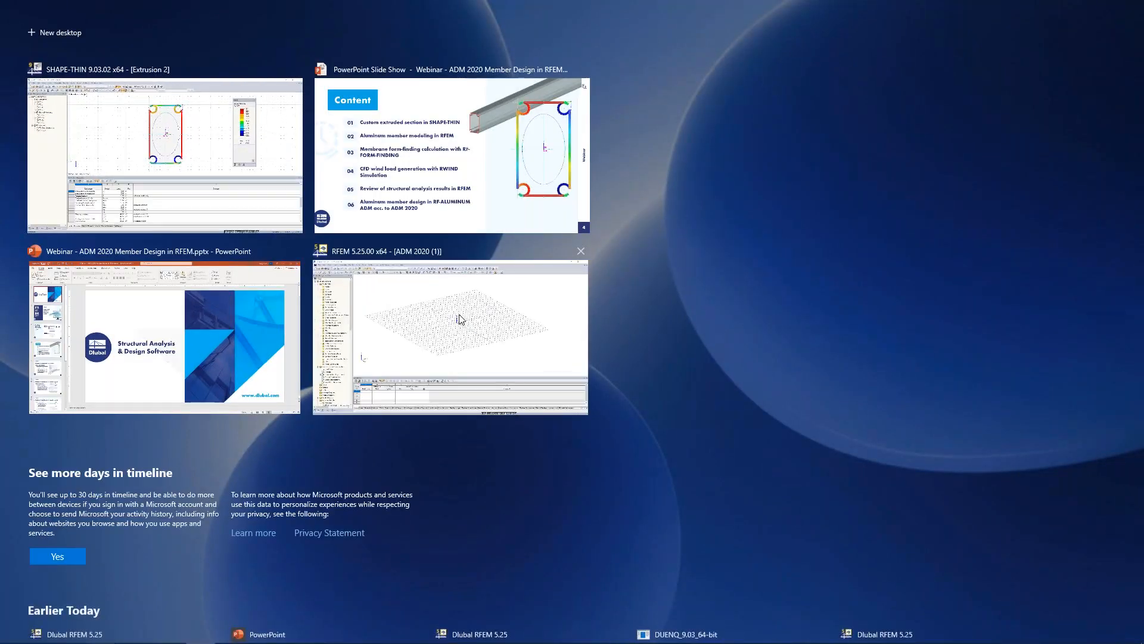
left_click(459, 319)
Set the work plane to YZ.
middle_click_drag(500, 311, 512, 319)
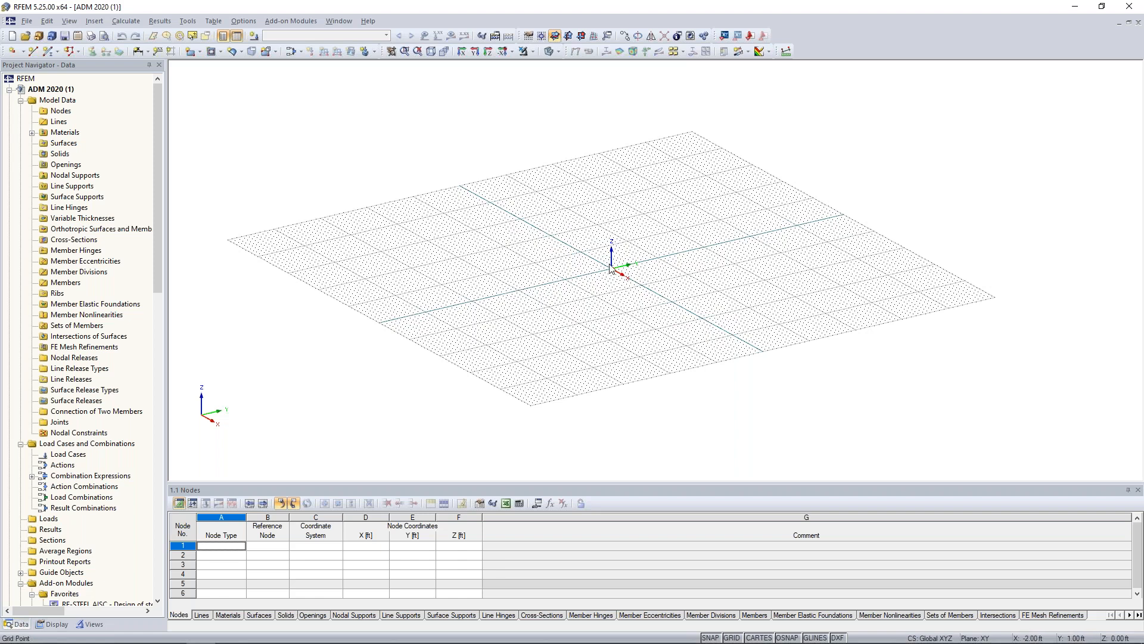
left_click(568, 35)
scroll(543, 264, "up", 3)
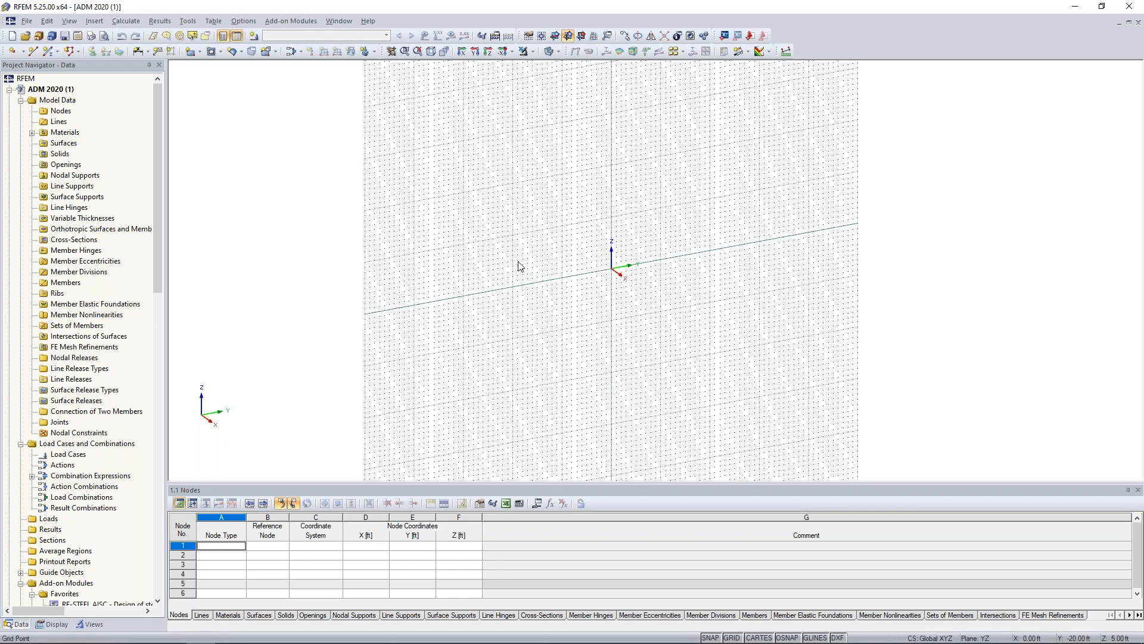
middle_click_drag(683, 265, 651, 304)
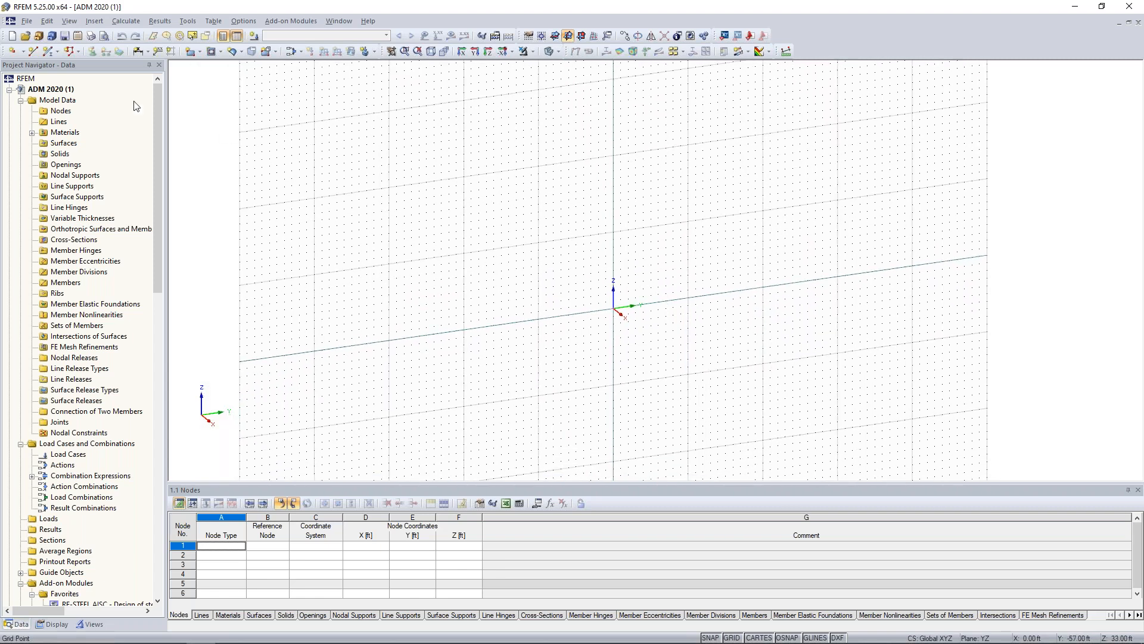
Create a standard node at X 0, Y 0, Z 20 ft.
left_click(12, 53)
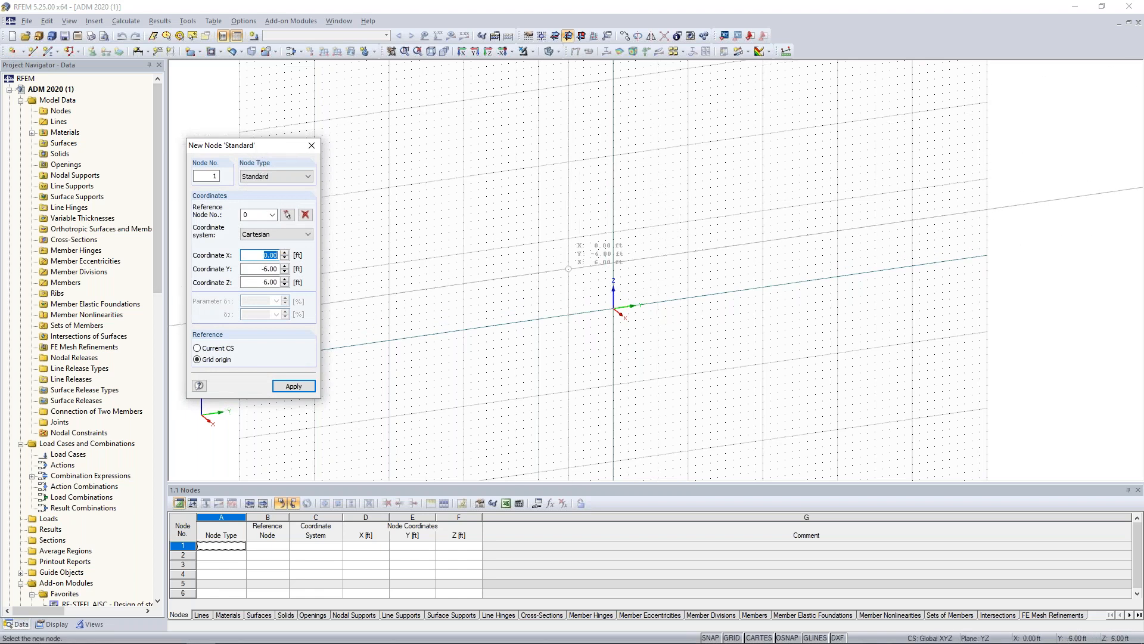
left_click_drag(278, 149, 317, 133)
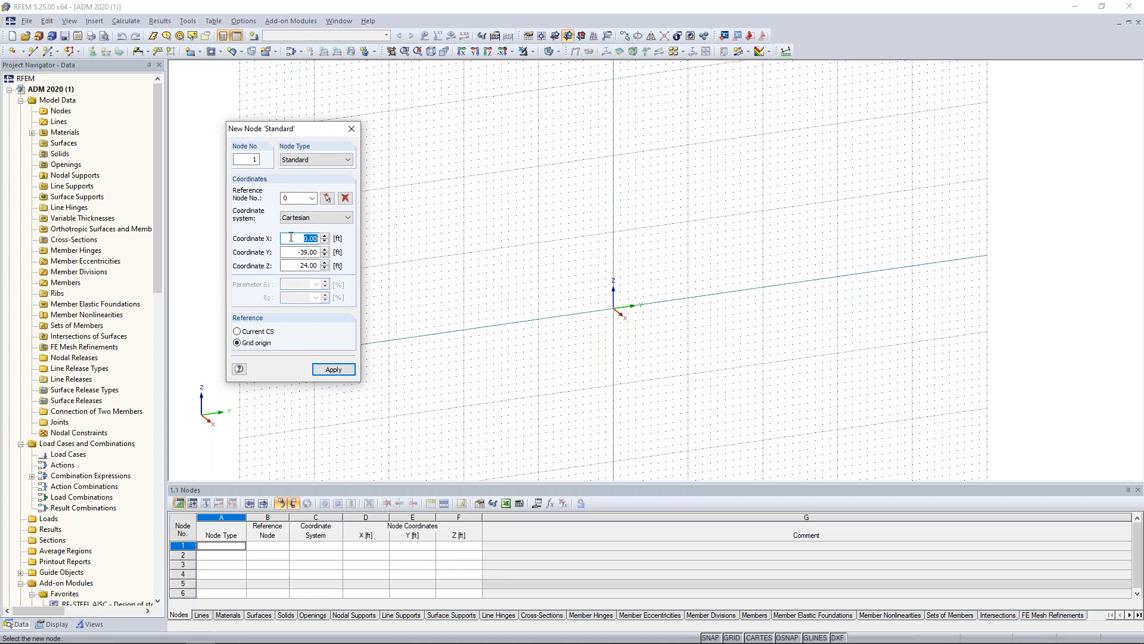
key("Tab")
type("0")
key("Tab")
type("20")
key("Return")
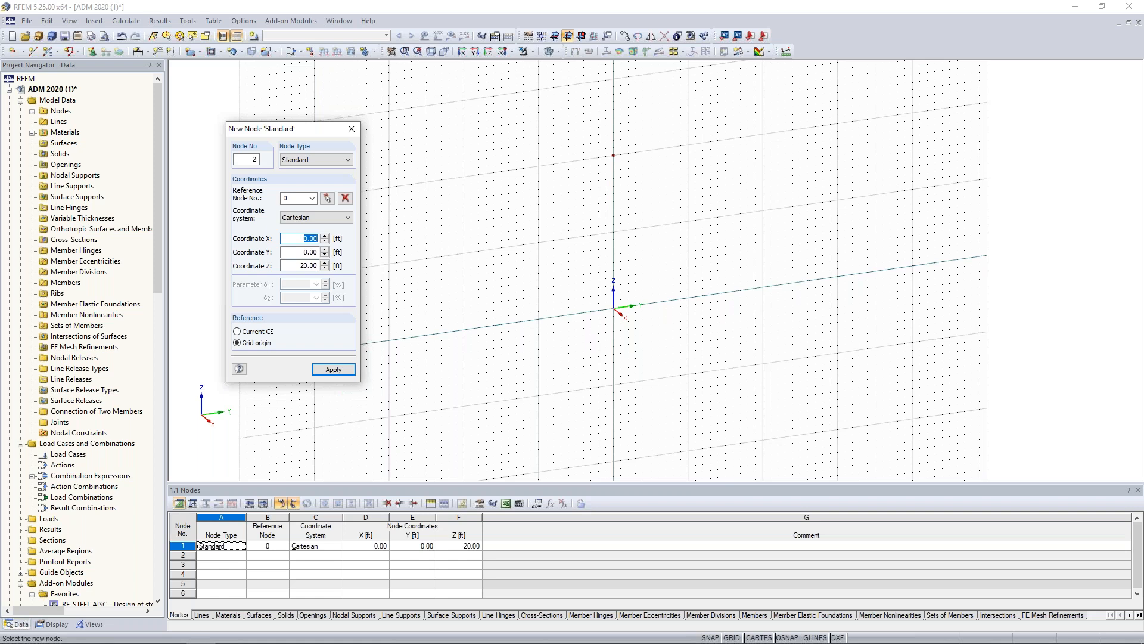
Add a standard node at X 0, Y -10, Z 17.25 ft.
key("Tab")
key("BackSpace")
type("-10")
key("Tab")
type("1")
key("Return")
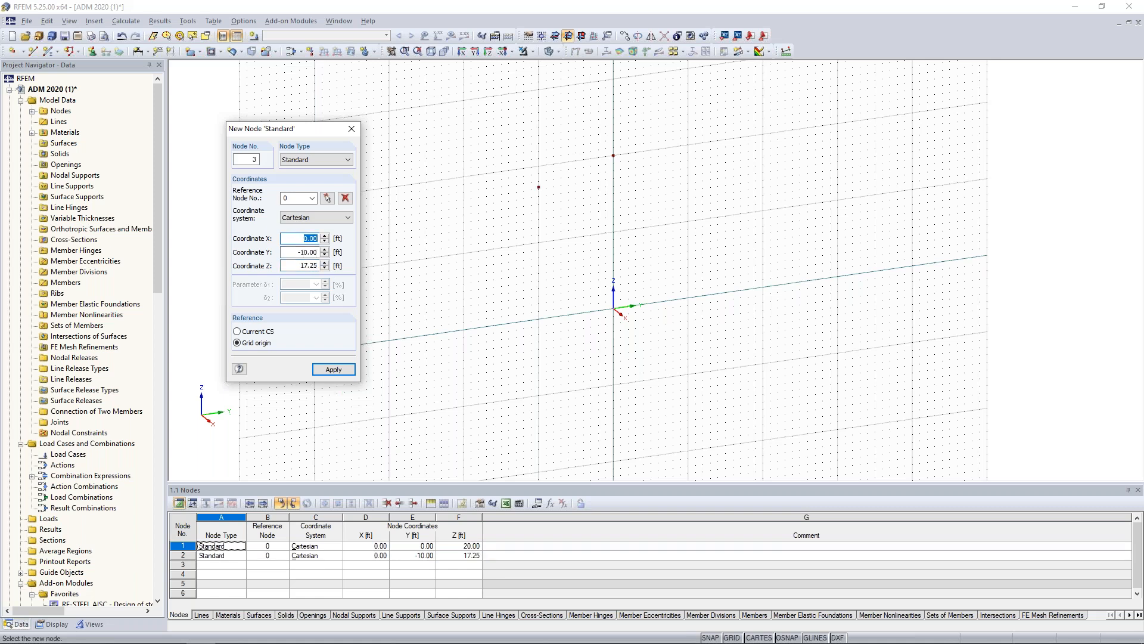
Add a standard node at X 0, Y -30, Z 0 ft and finish node creation.
type("0")
key("Tab")
type("-")
key("Tab")
type("0")
key("Return")
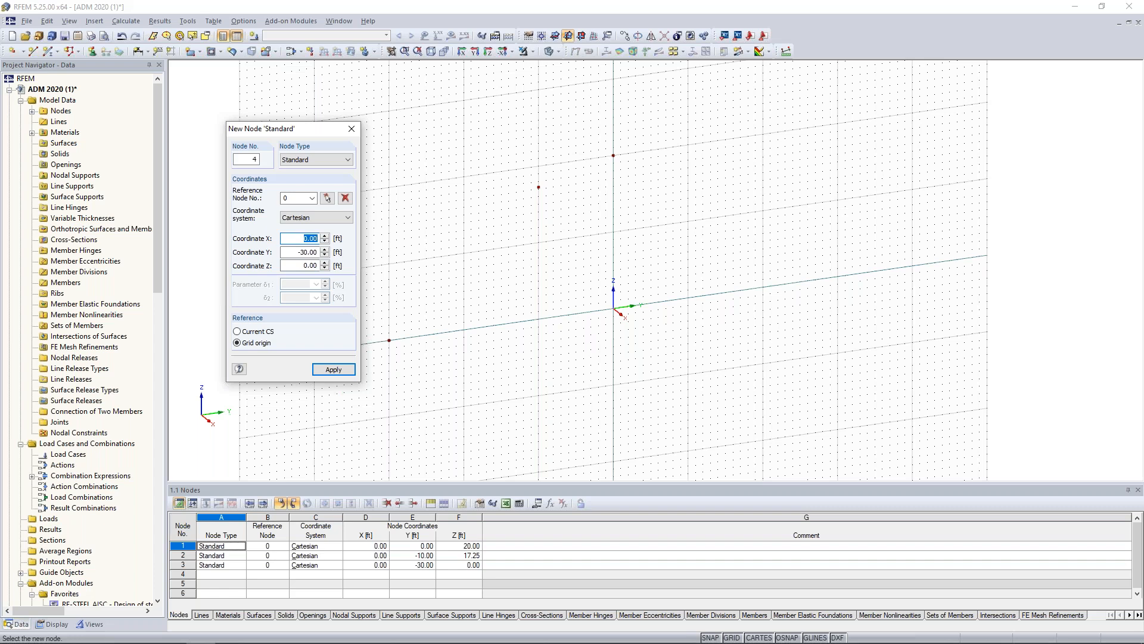
key("Escape")
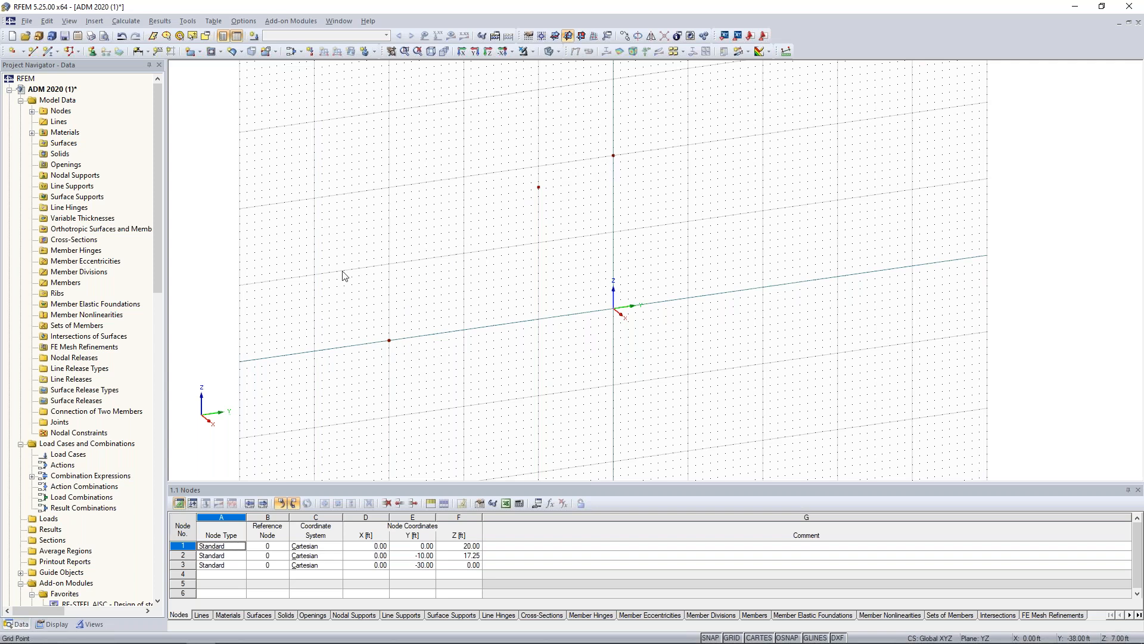
Draw an arc from the node at Y -10, Z 17.25 to the node at Y -30, Z 0 with a 30 ft radius.
left_click(33, 52)
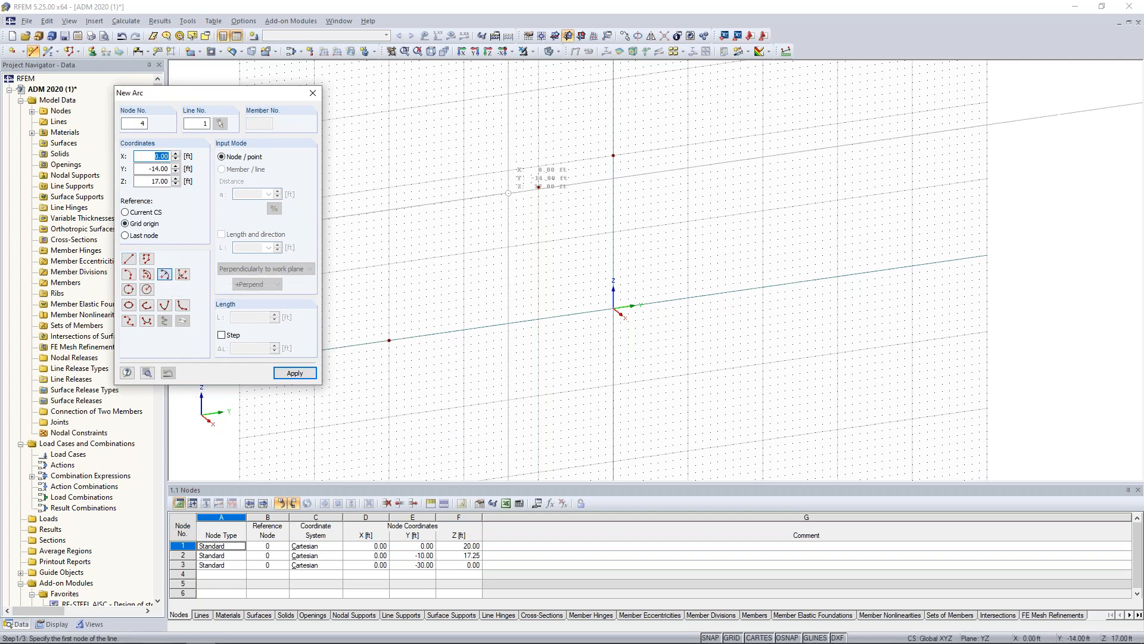
left_click(539, 187)
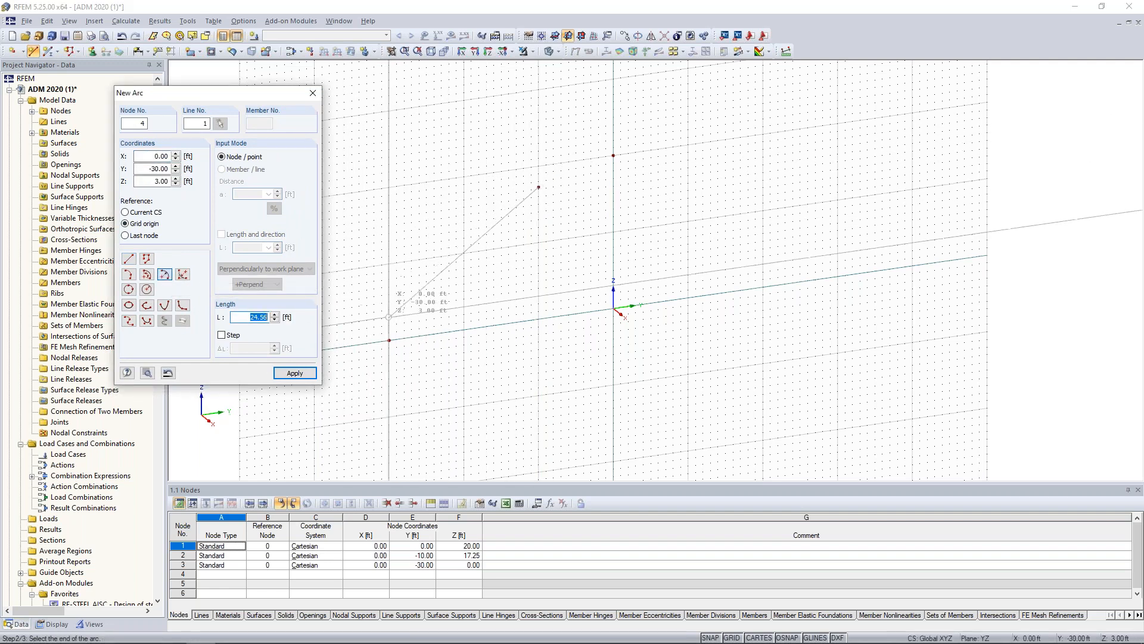
left_click(389, 341)
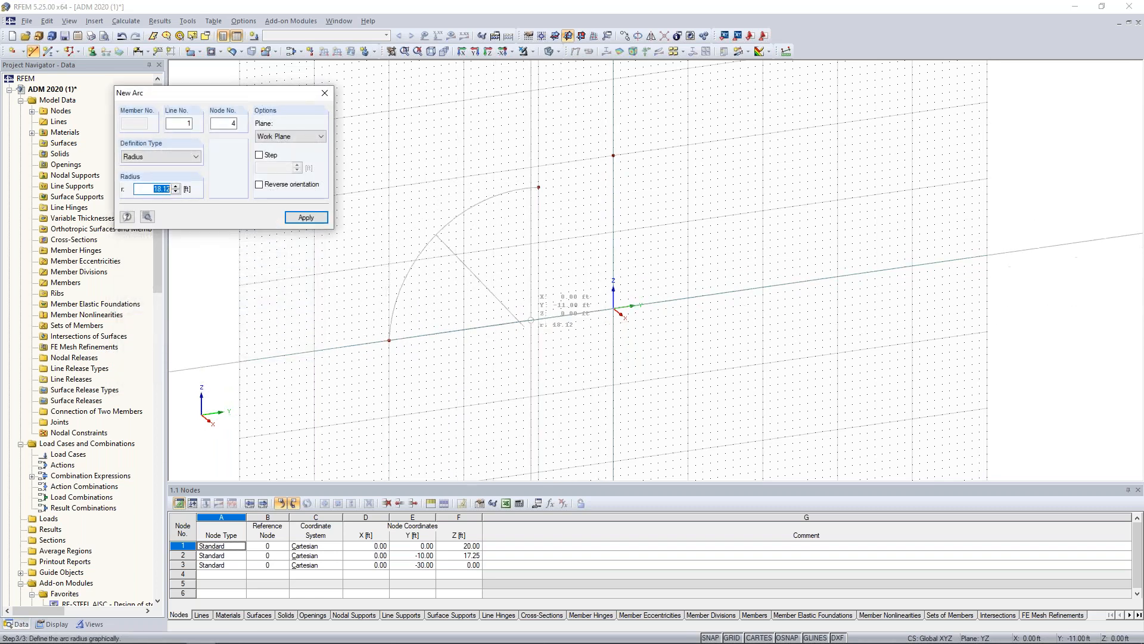
type("30")
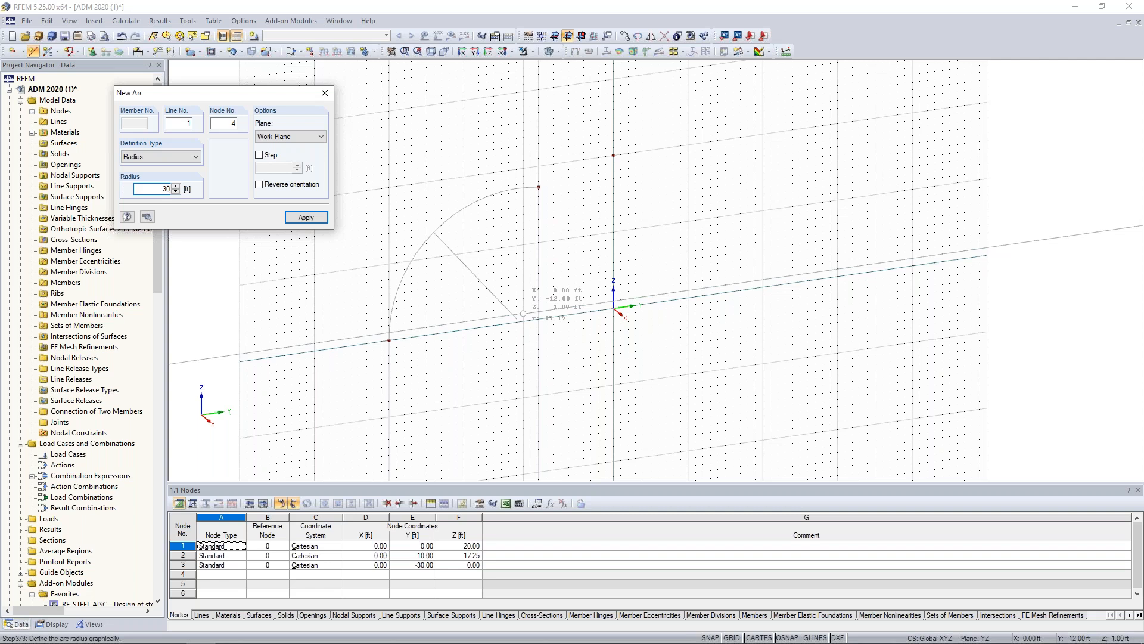
key("Return")
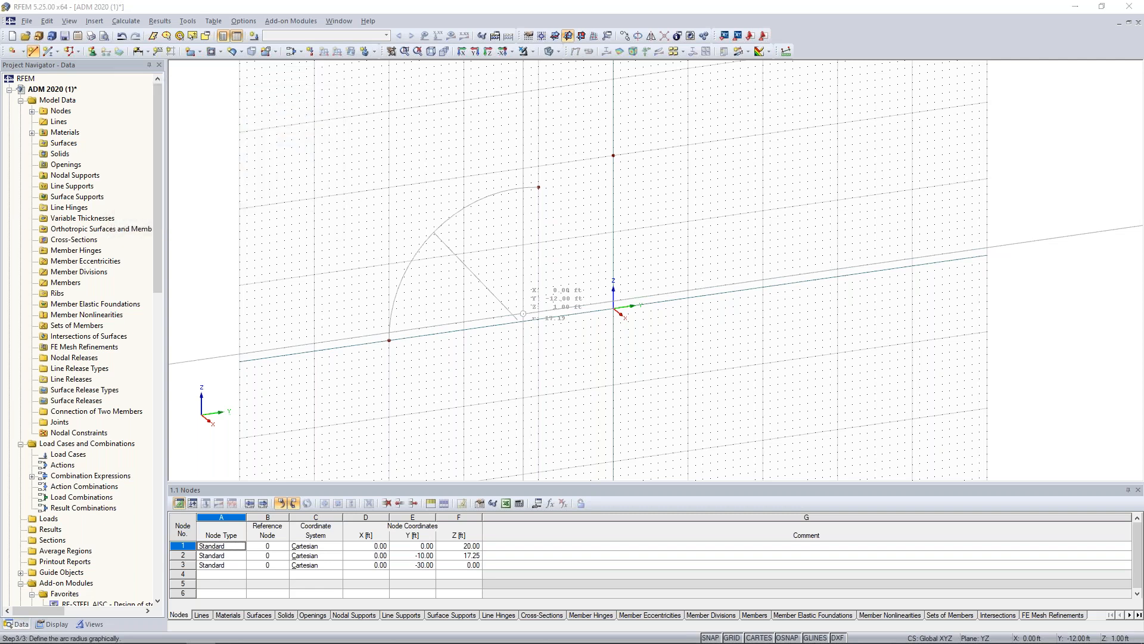
key("Escape")
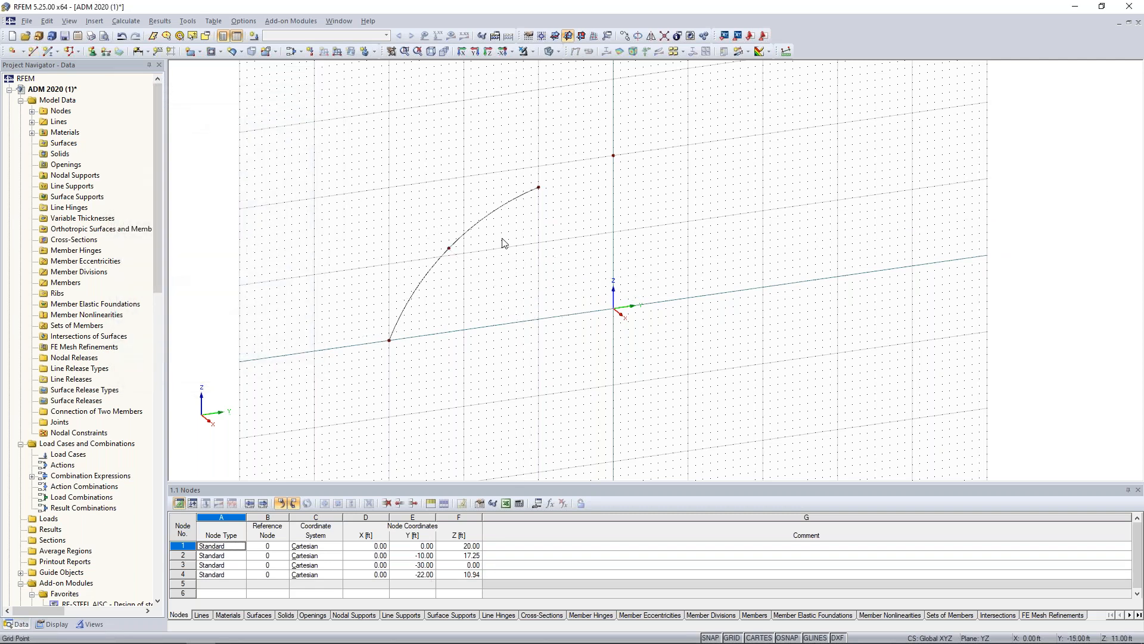
Divide the arc using three intermediate nodes.
right_click(490, 217)
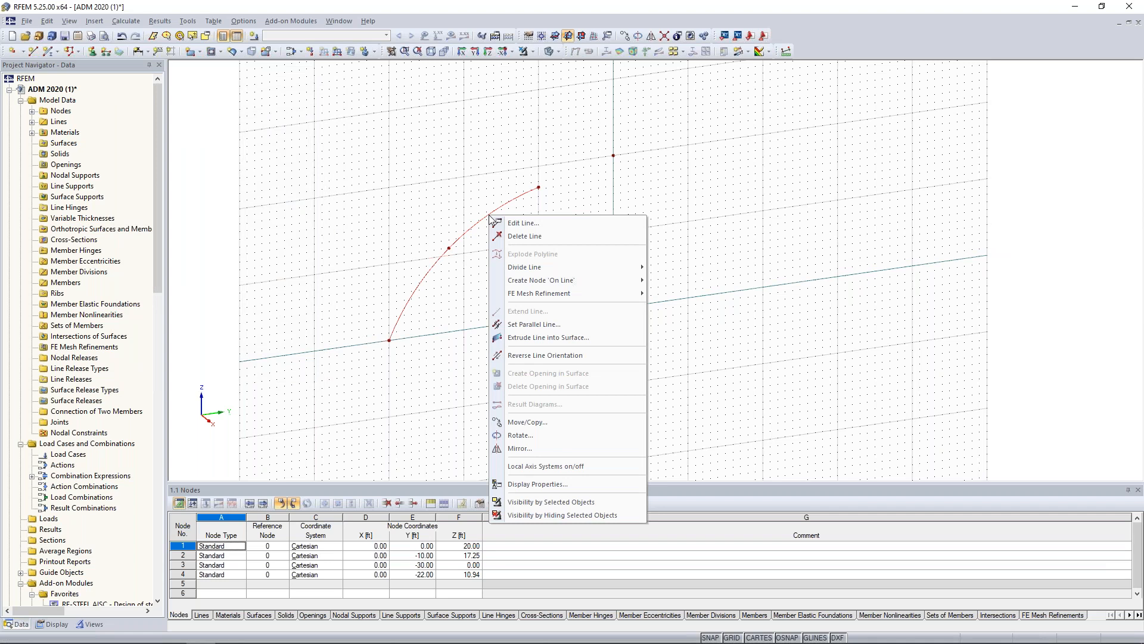
mouse_move(525, 268)
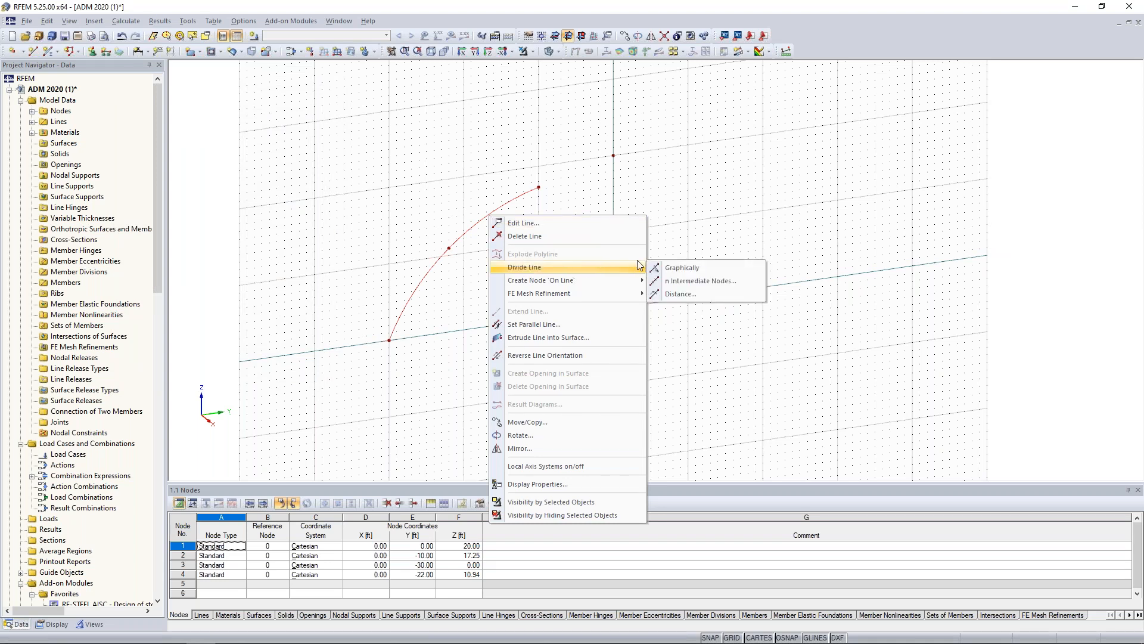
left_click(677, 281)
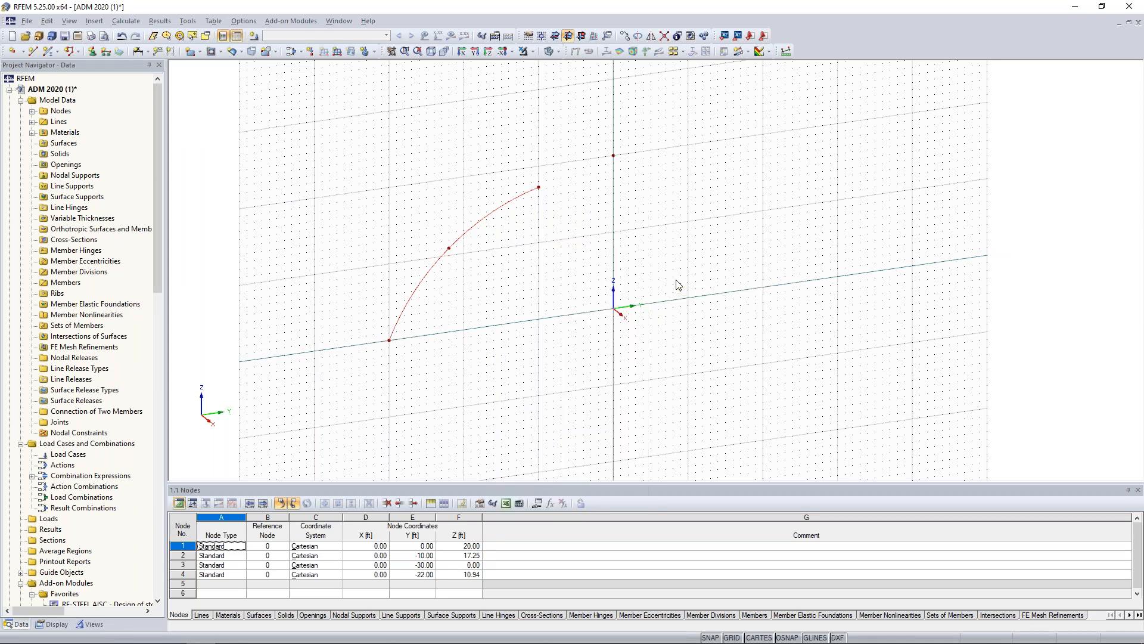
left_click(525, 329)
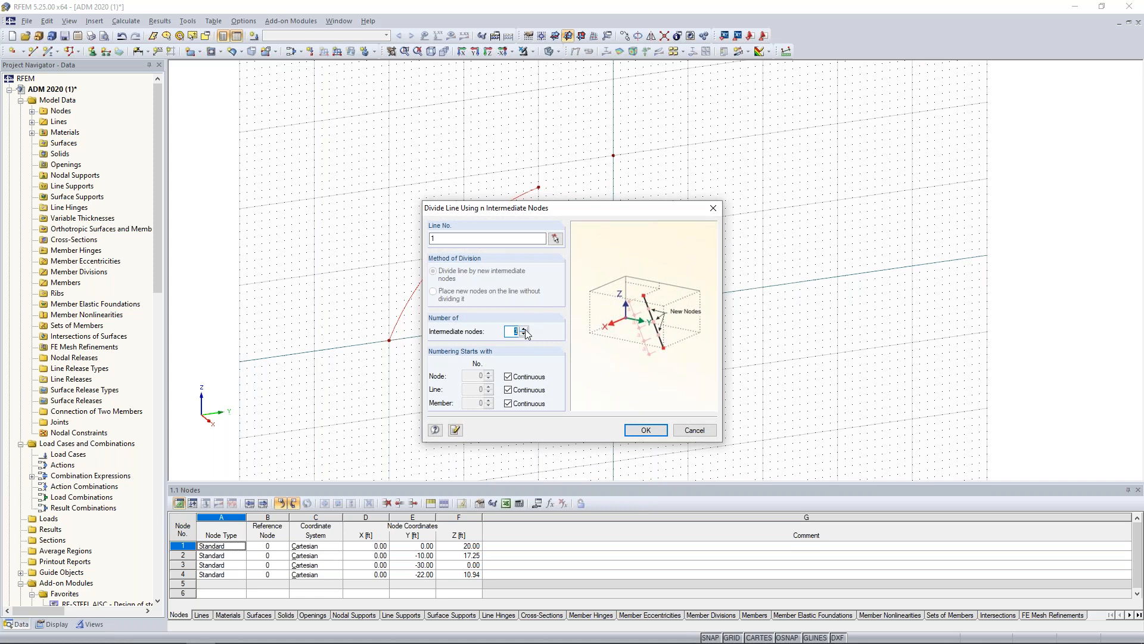
left_click(641, 431)
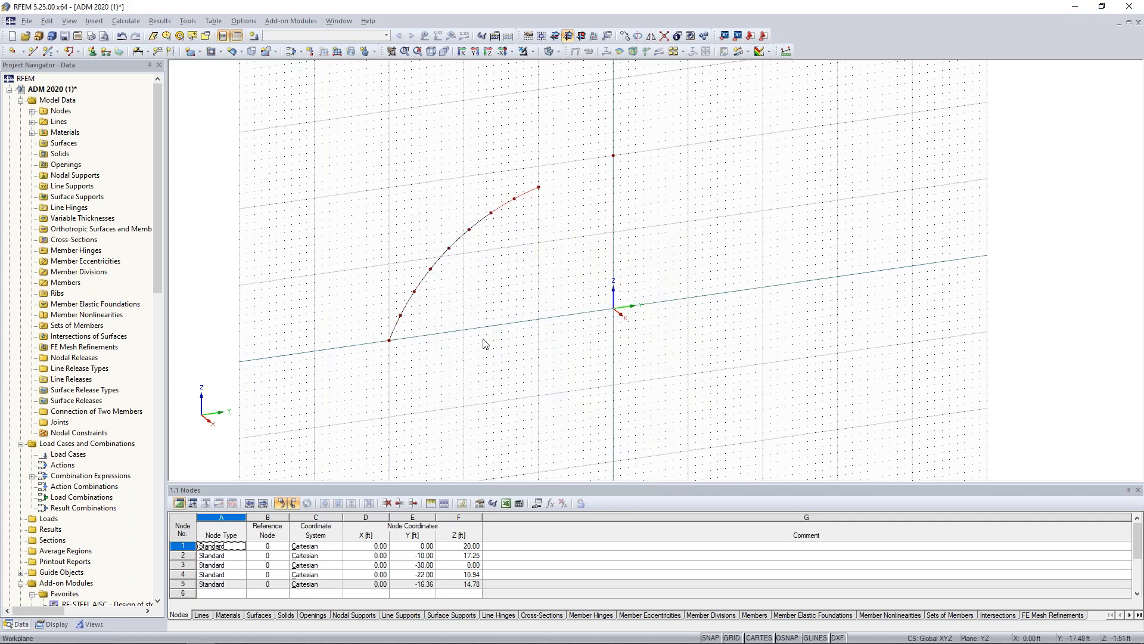
Delete the four arc segments together with the control node in the middle of each one.
scroll(466, 314, "up", 2)
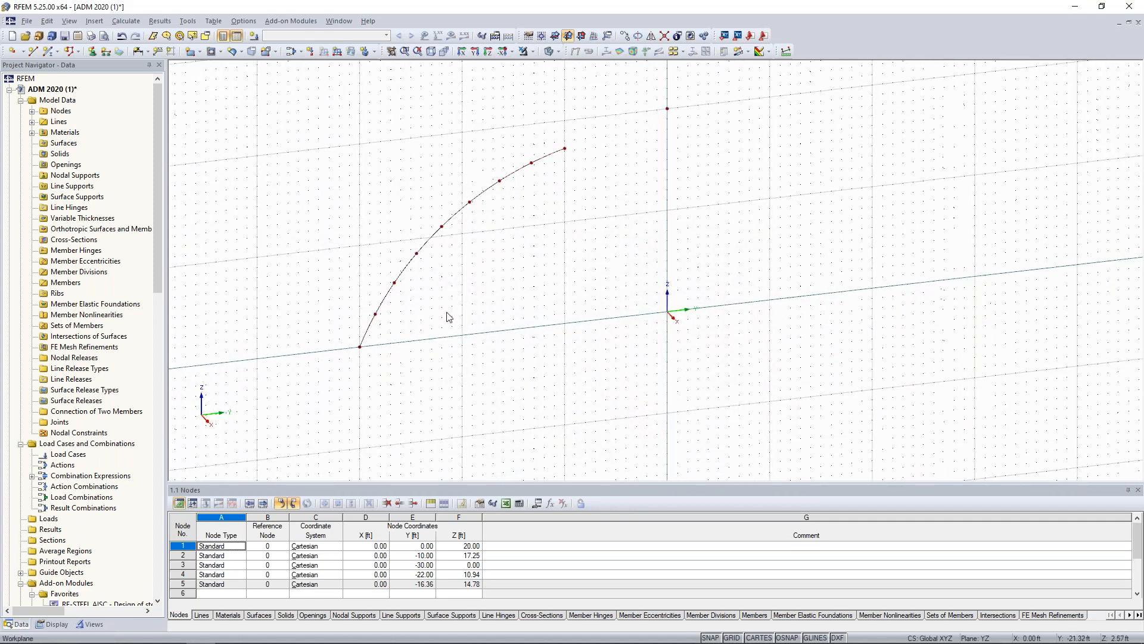
left_click_drag(394, 326, 365, 304)
left_click_drag(437, 268, 408, 248, "ctrl")
left_click_drag(484, 218, 463, 192, "ctrl")
left_click_drag(550, 197, 522, 157, "ctrl")
key("Delete")
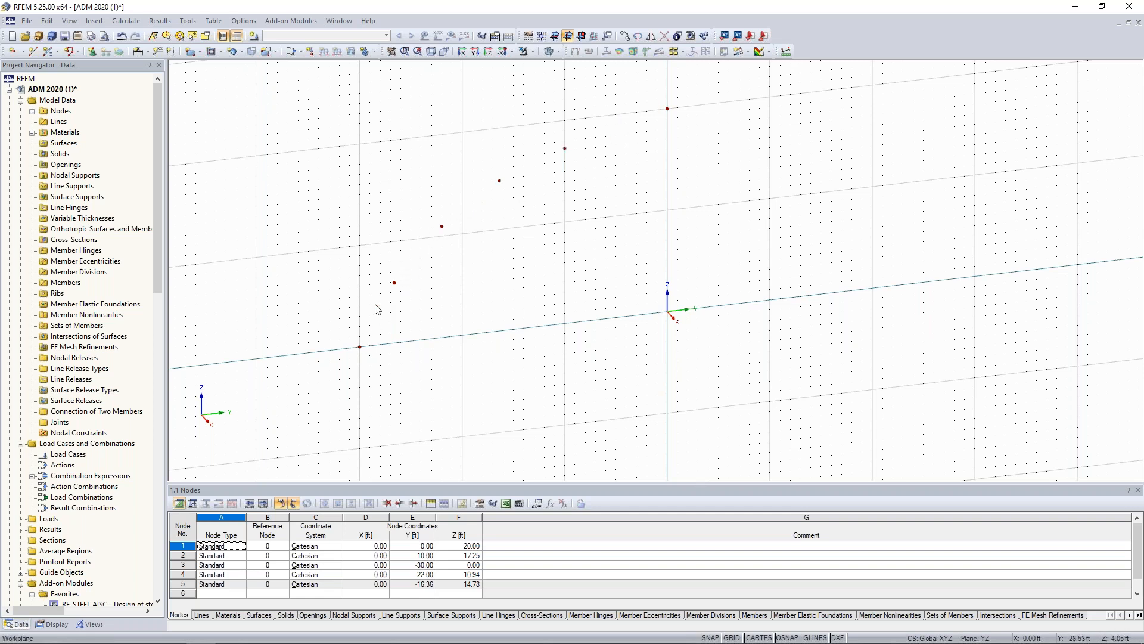
Start a new beam member and choose the SHAPE-THIN section EXTRUSION 2 as the cross-section at its start.
left_click(47, 53)
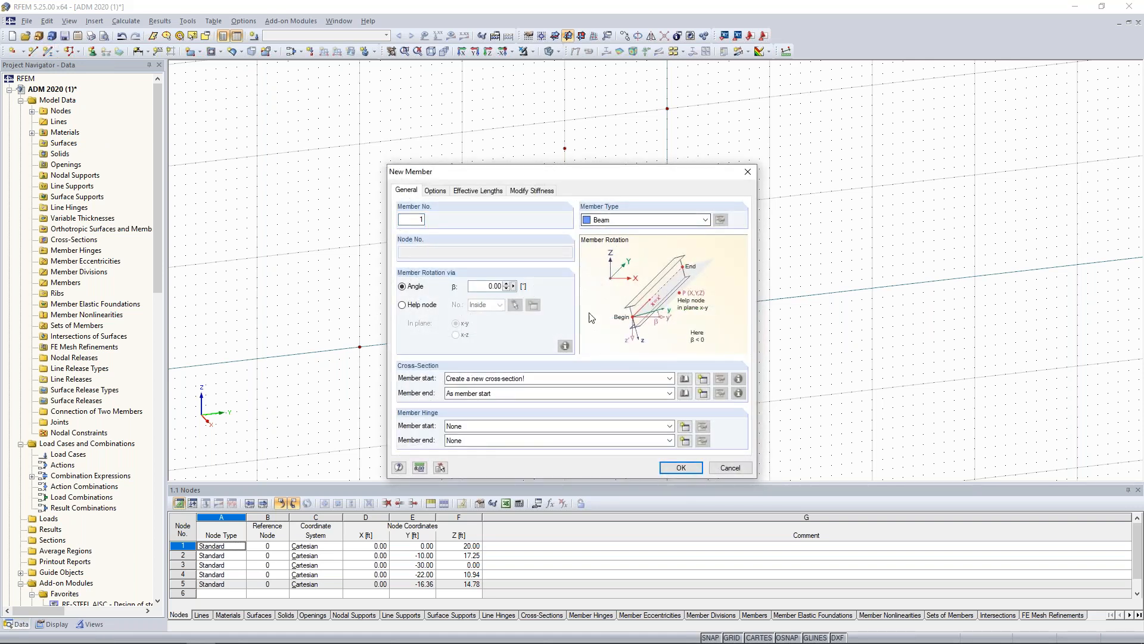
left_click(684, 379)
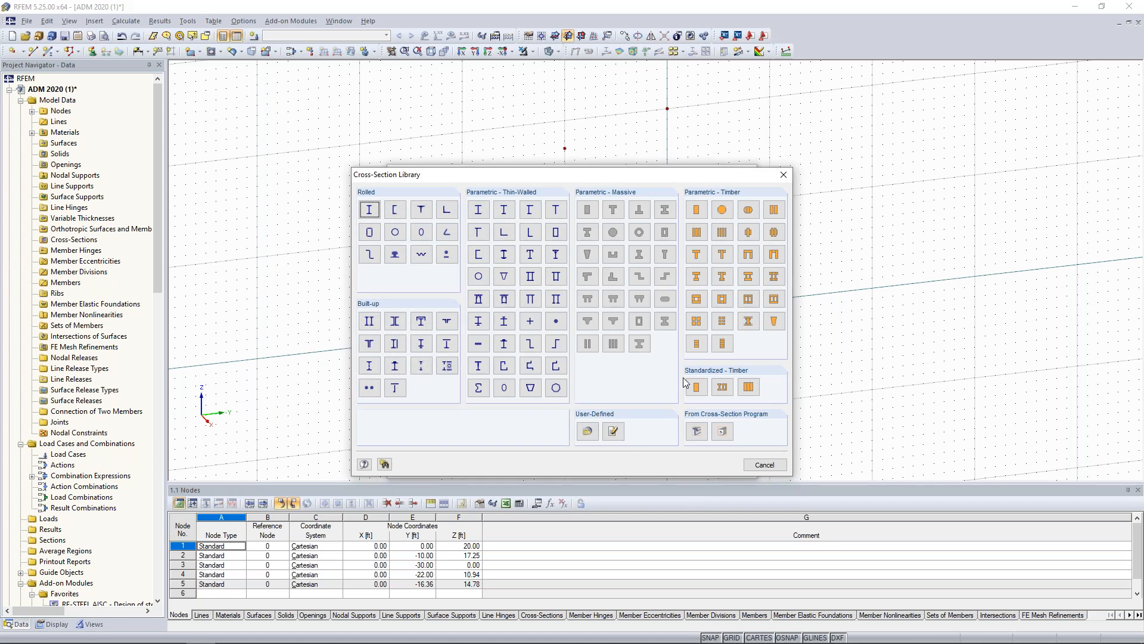
left_click(639, 343)
left_click(697, 432)
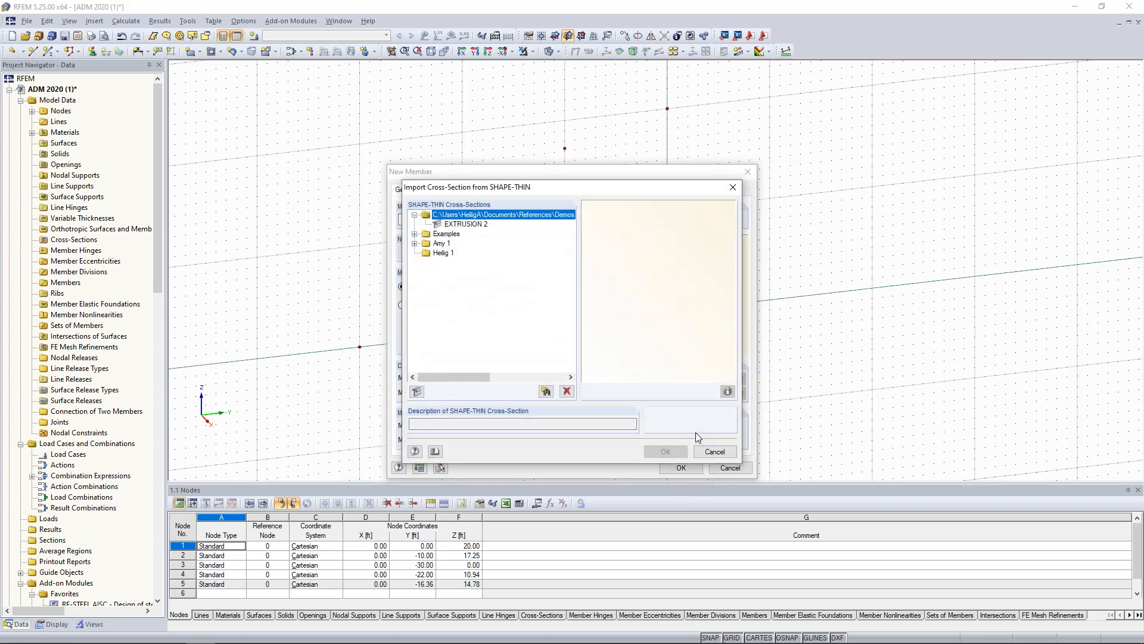
left_click(480, 225)
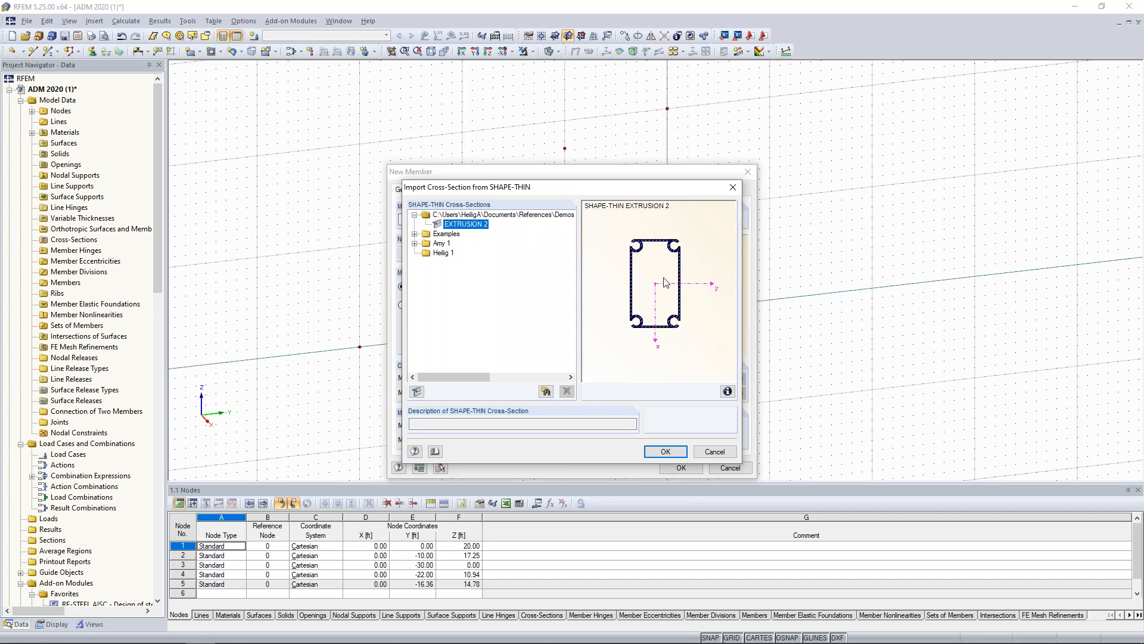
Preview the EXTRUSION 1 section from the Examples folder of SHAPE-THIN cross-sections.
left_click(414, 234)
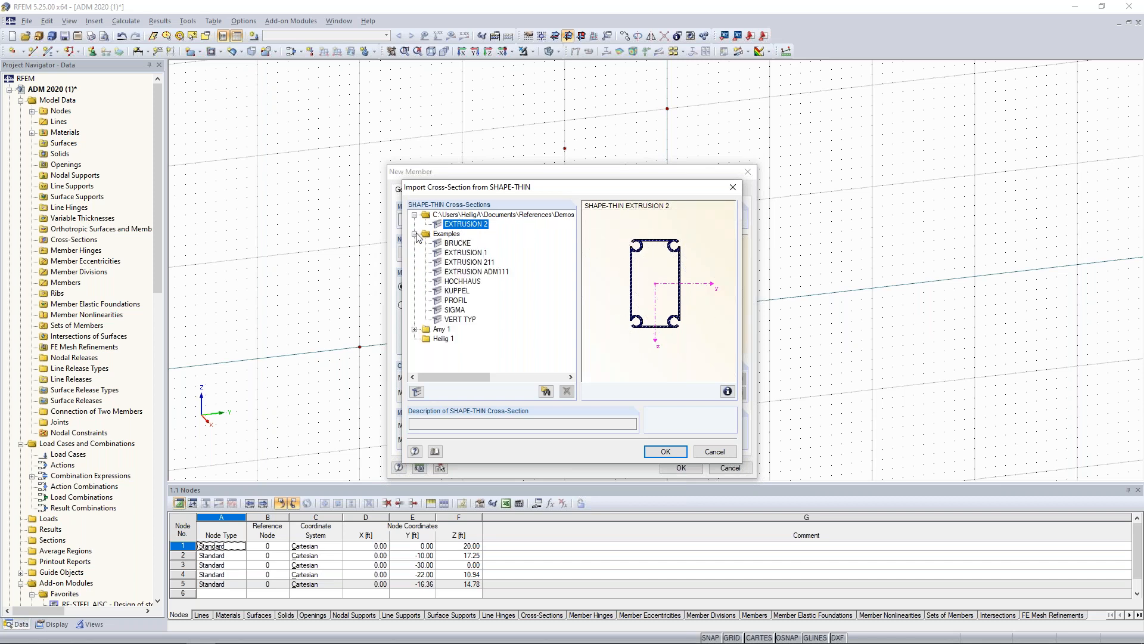
left_click(457, 253)
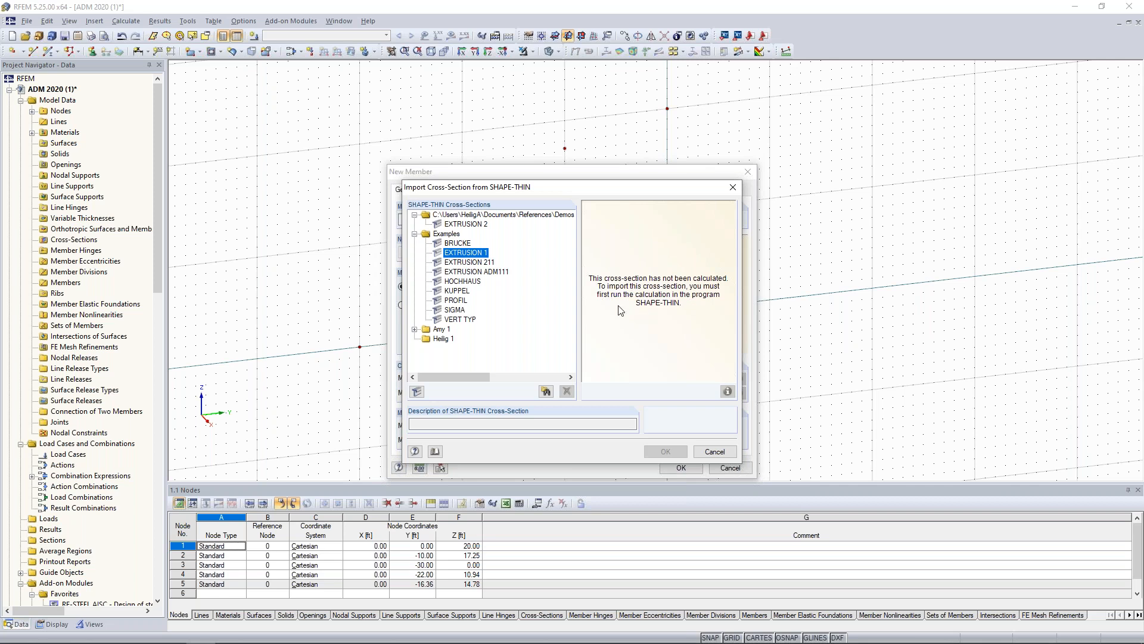
Import EXTRUSION 2 as the member start section, overwriting the existing cross-section of that name.
left_click(481, 225)
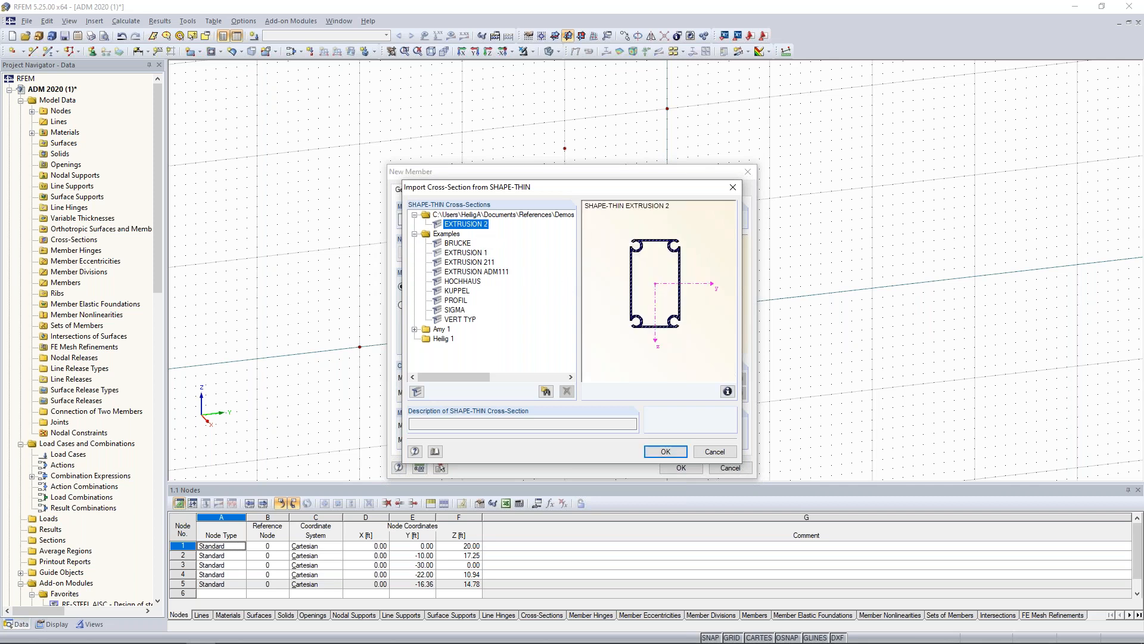
left_click(662, 451)
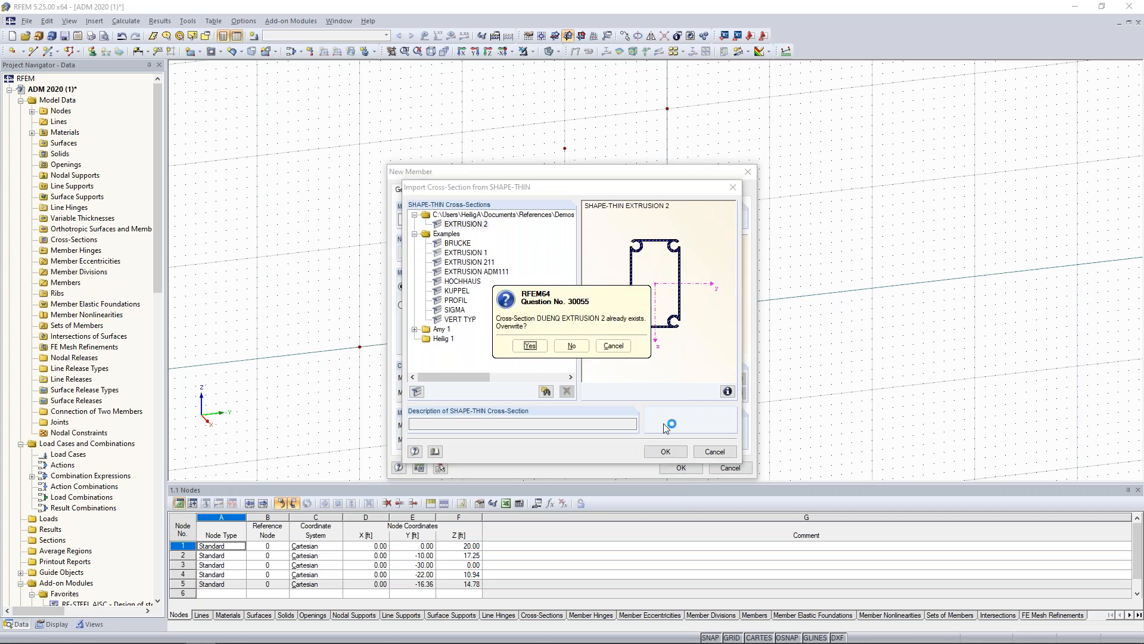
left_click(530, 345)
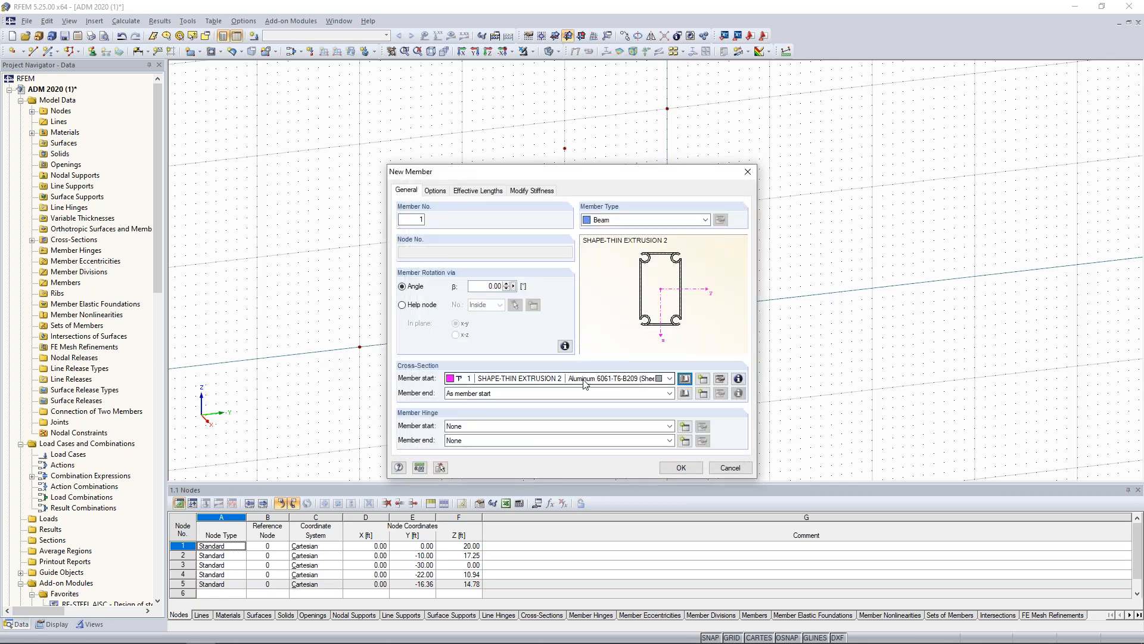
Edit the EXTRUSION 2 cross-section and search the ADM 2020 aluminum material library for 6061.
left_click(720, 380)
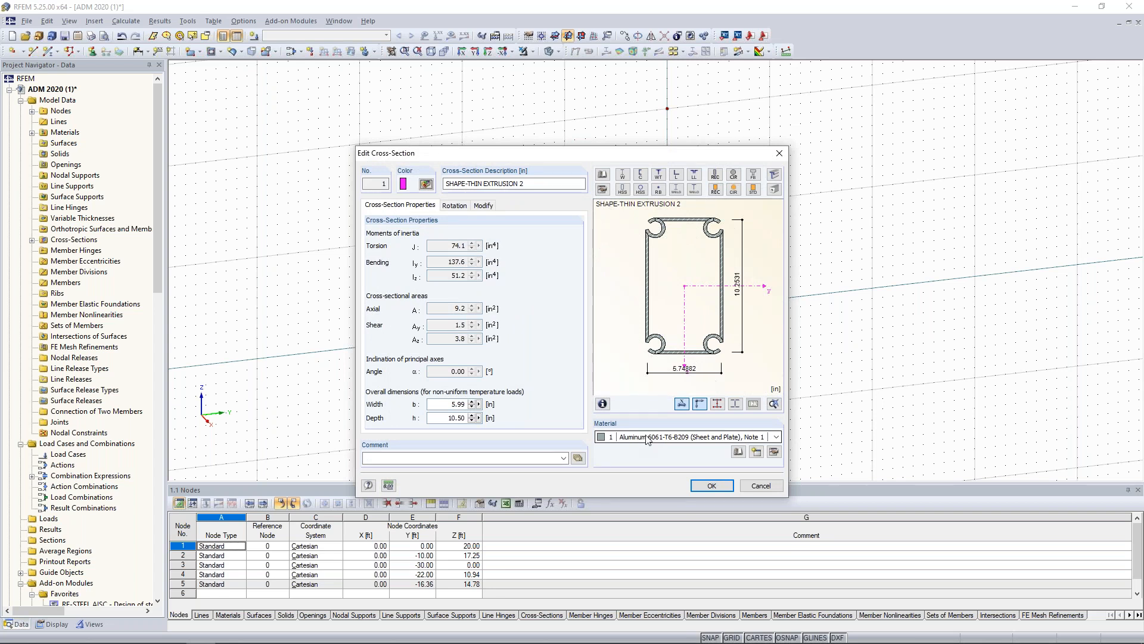
left_click(737, 452)
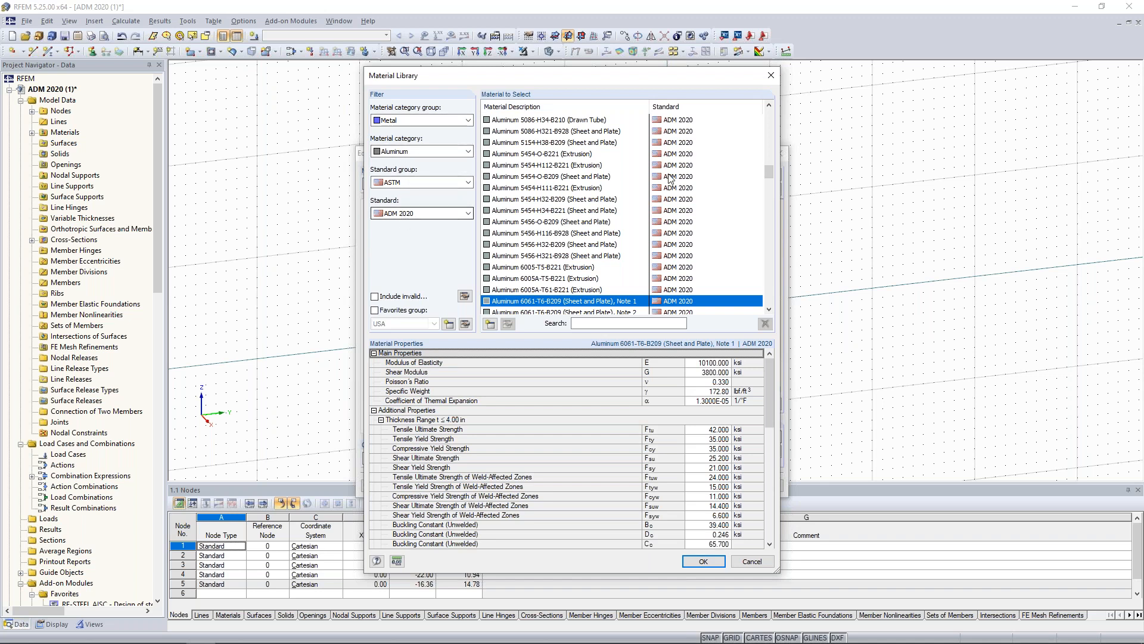
left_click_drag(770, 173, 766, 272)
left_click(595, 326)
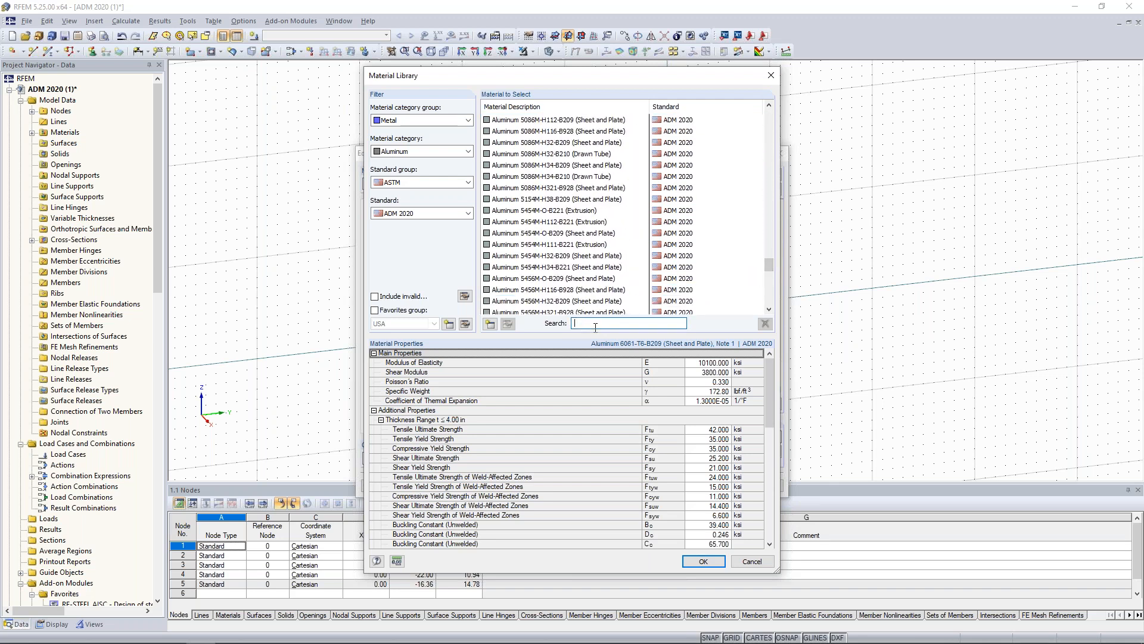
type("6061")
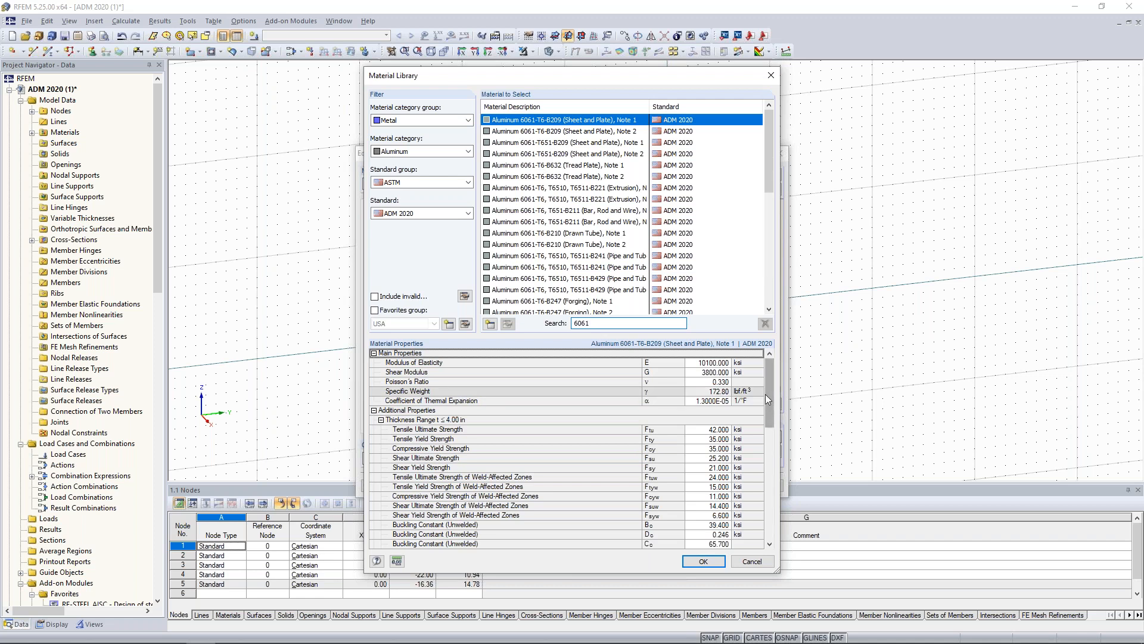
Review the properties of Aluminum 6061-T6-B209 (Sheet and Plate), Note 1, cancel the material selection, and accept the cross-section.
left_click_drag(765, 394, 763, 459)
scroll(555, 417, "up", 6)
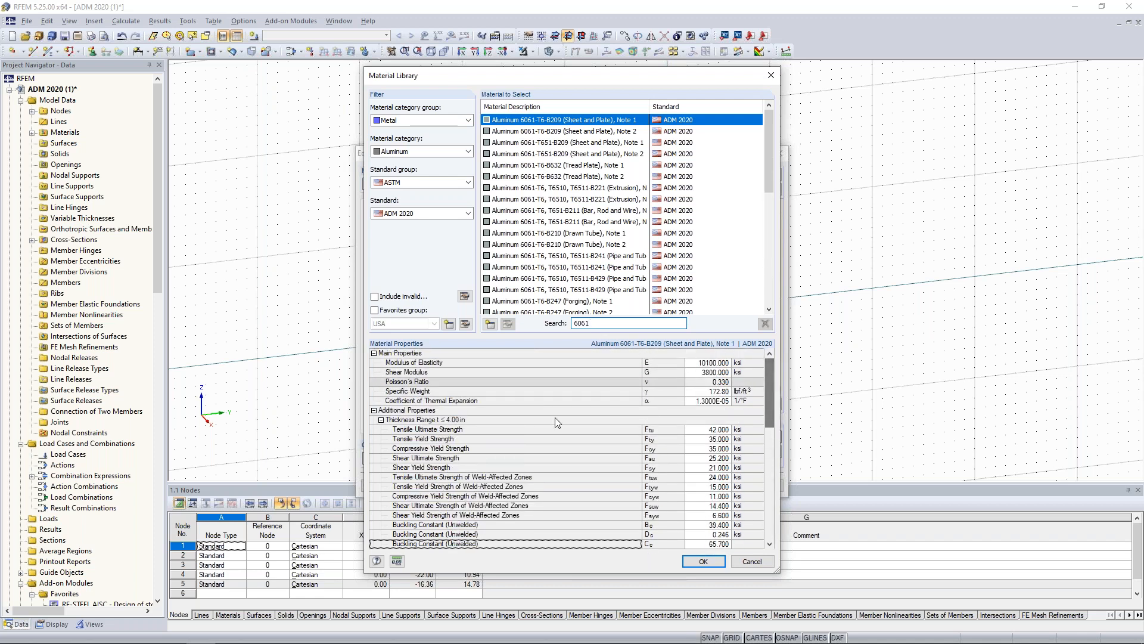
left_click(742, 561)
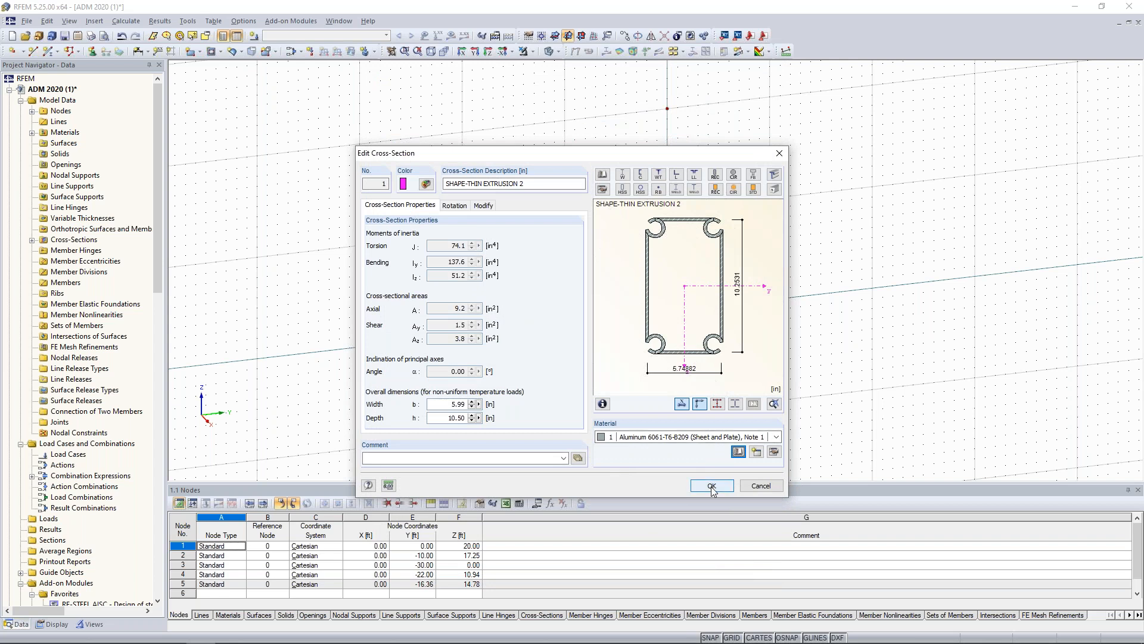
left_click(712, 487)
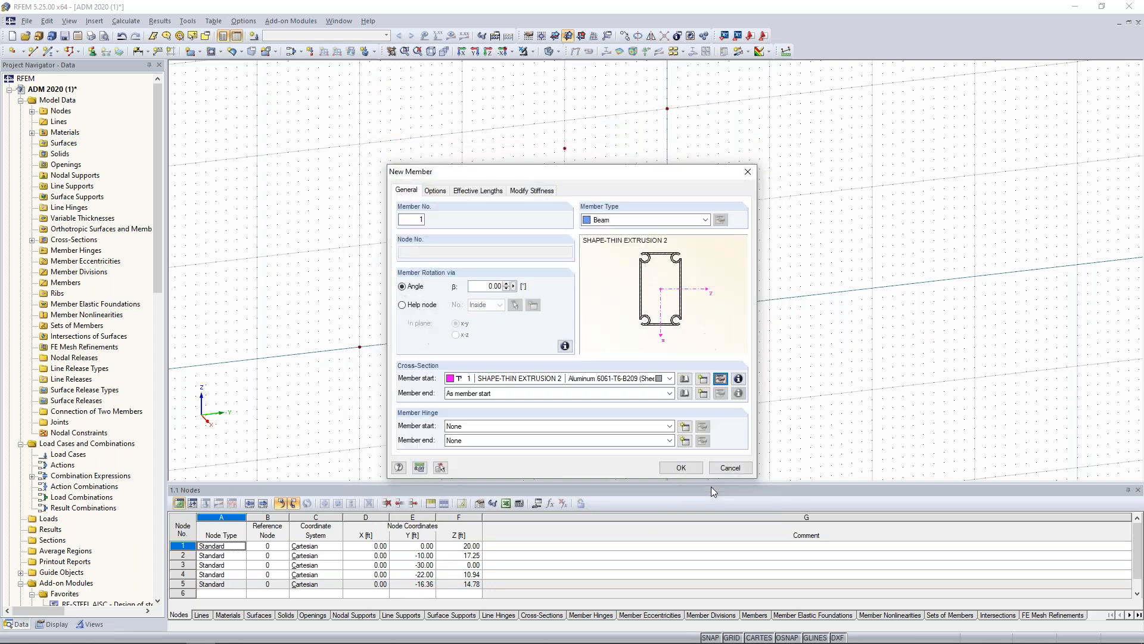
Draw five connected EXTRUSION 2 beam members from the base node at Y -30, through the intermediate nodes, to the top node at Z 20.
left_click(681, 467)
middle_click_drag(400, 352, 561, 397)
scroll(547, 398, "up", 3)
left_click(511, 392)
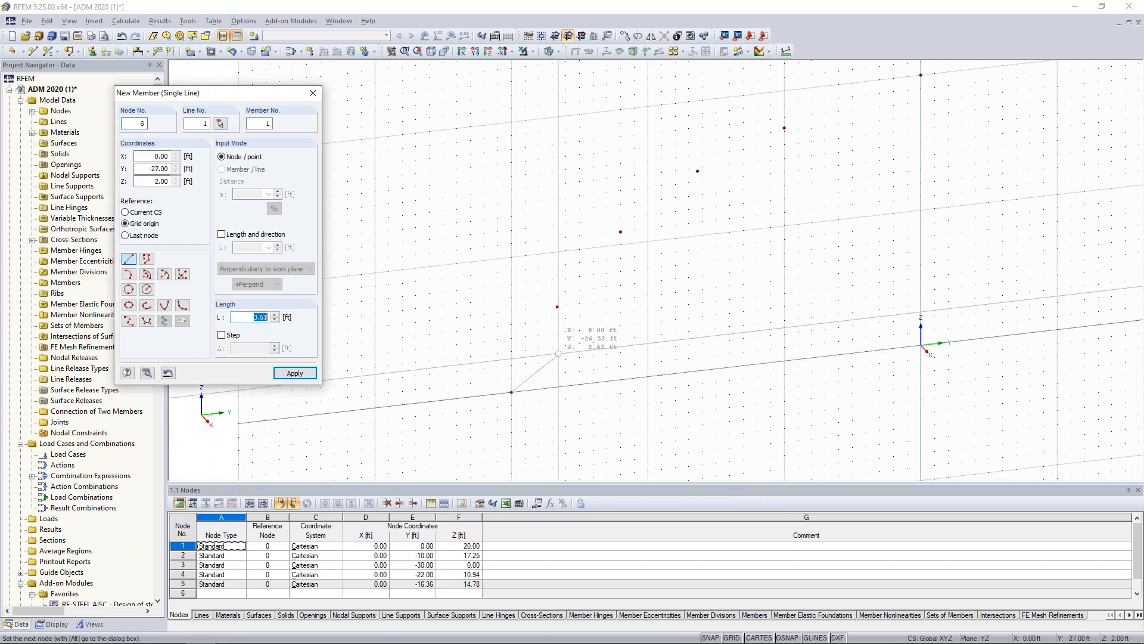
left_click(558, 307)
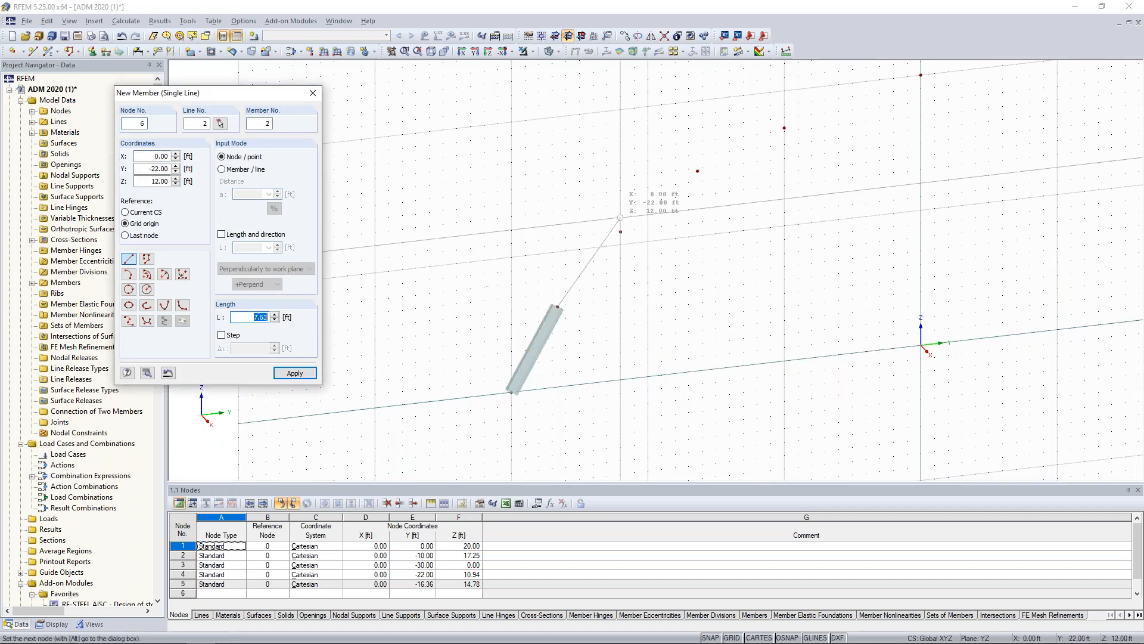
left_click(621, 231)
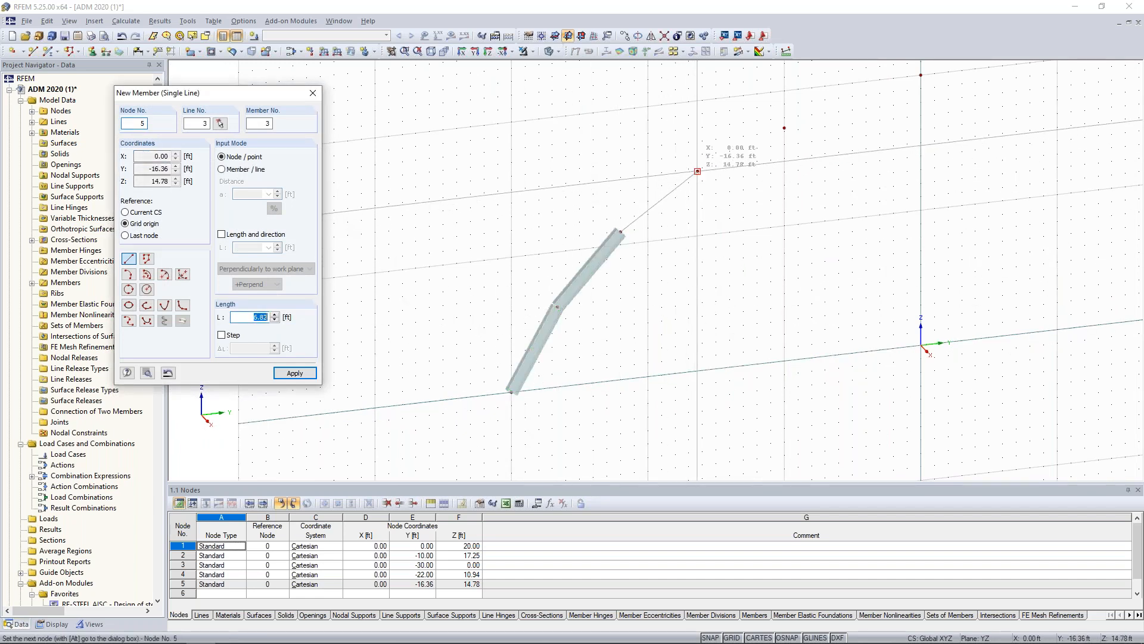
left_click(697, 171)
left_click(784, 128)
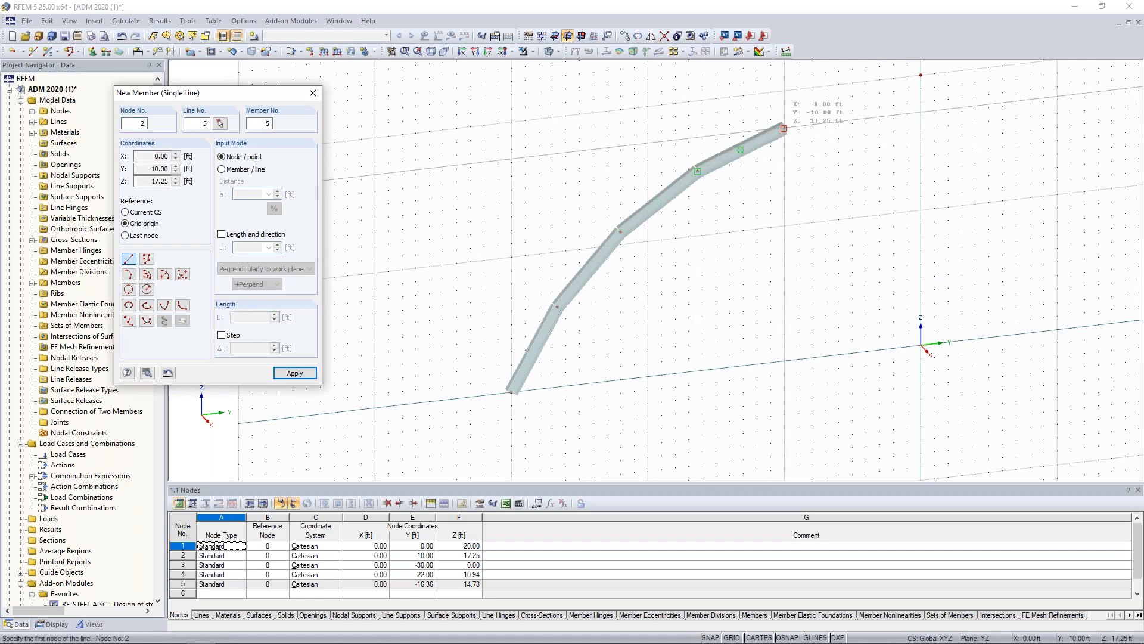
left_click(851, 129)
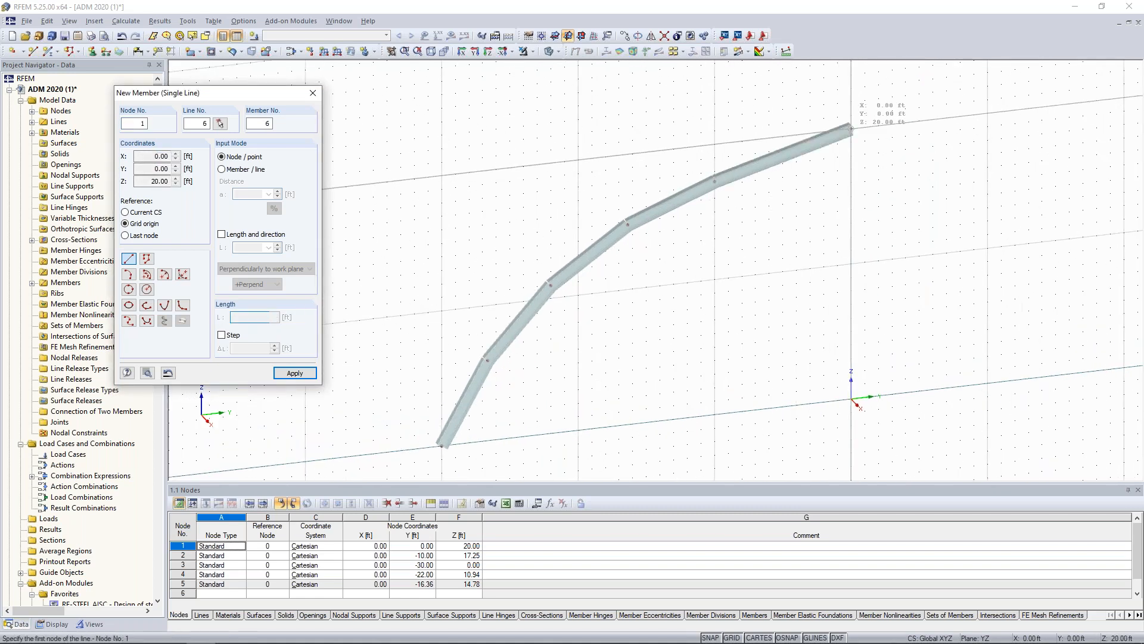
key("Escape")
scroll(889, 191, "down", 2)
middle_click_drag(889, 191, 634, 210, "ctrl")
scroll(798, 240, "up", 8)
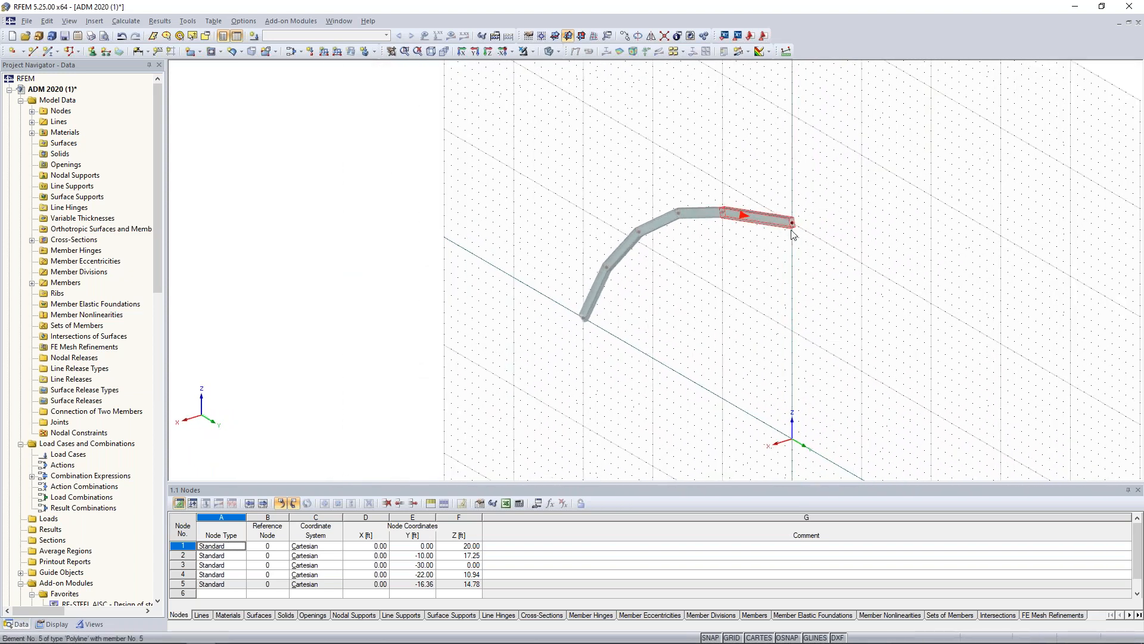
Examine the extruded profile at the top end of the curved frame, and view the five-member arc from the side.
scroll(801, 218, "up", 8)
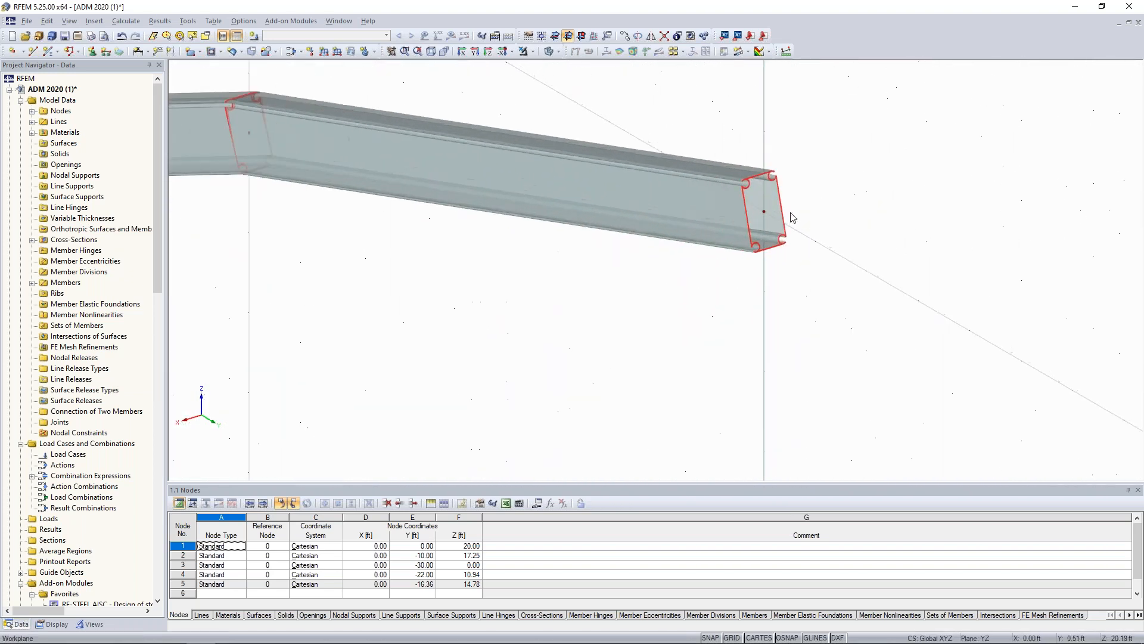
middle_click_drag(781, 246, 625, 305)
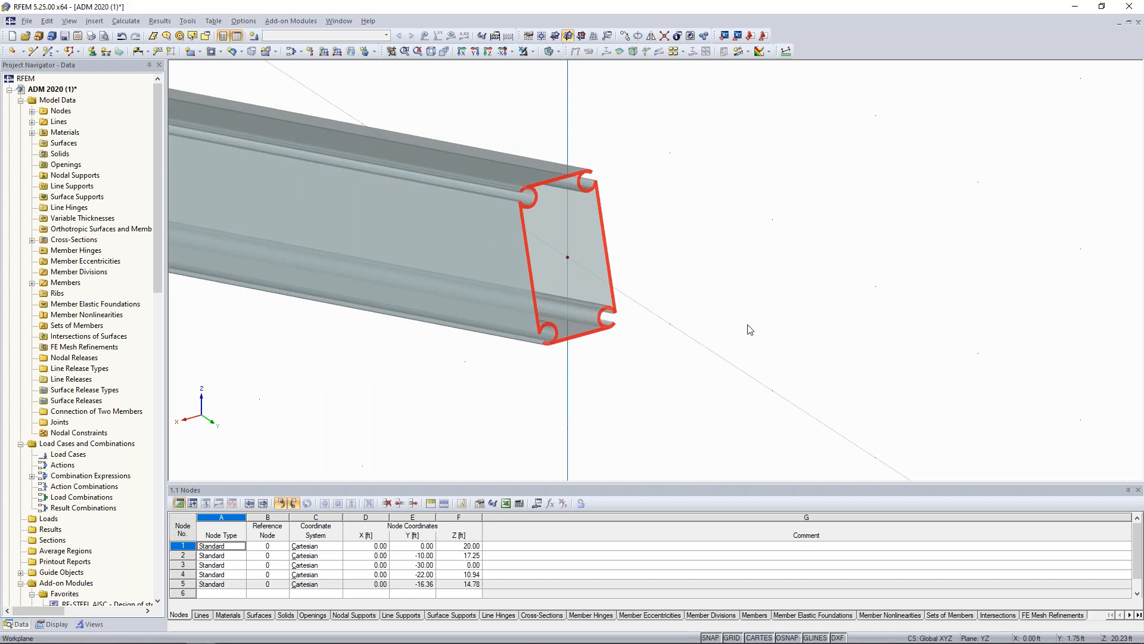
scroll(691, 314, "down", 8)
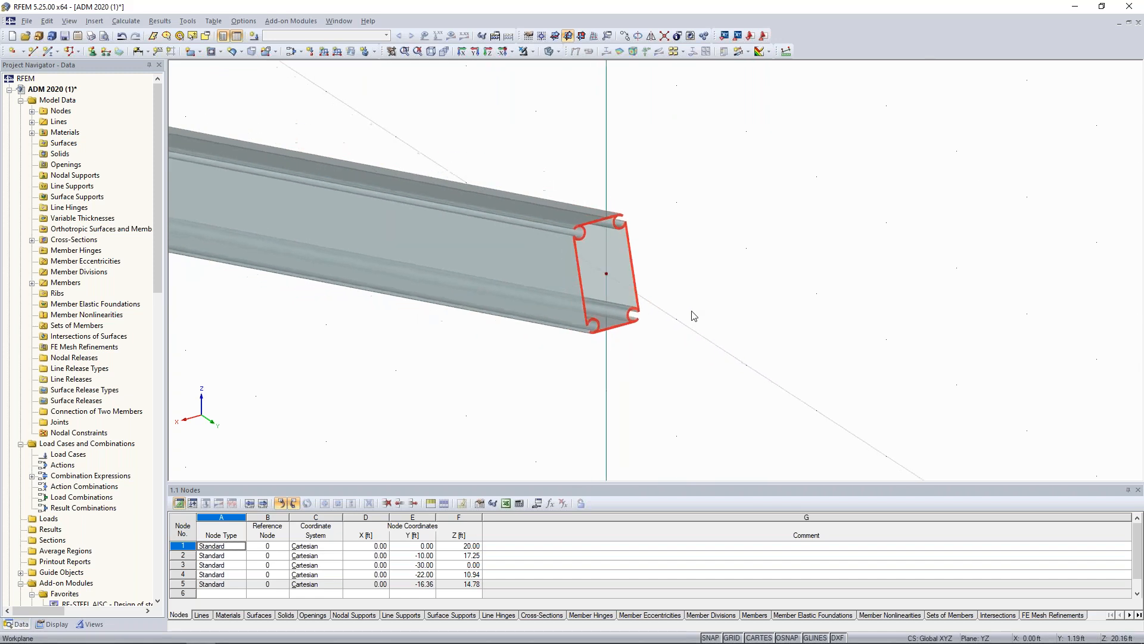
scroll(660, 371, "down", 4)
middle_click_drag(660, 370, 848, 300, "ctrl")
middle_click_drag(780, 339, 804, 226)
scroll(804, 226, "down", 1)
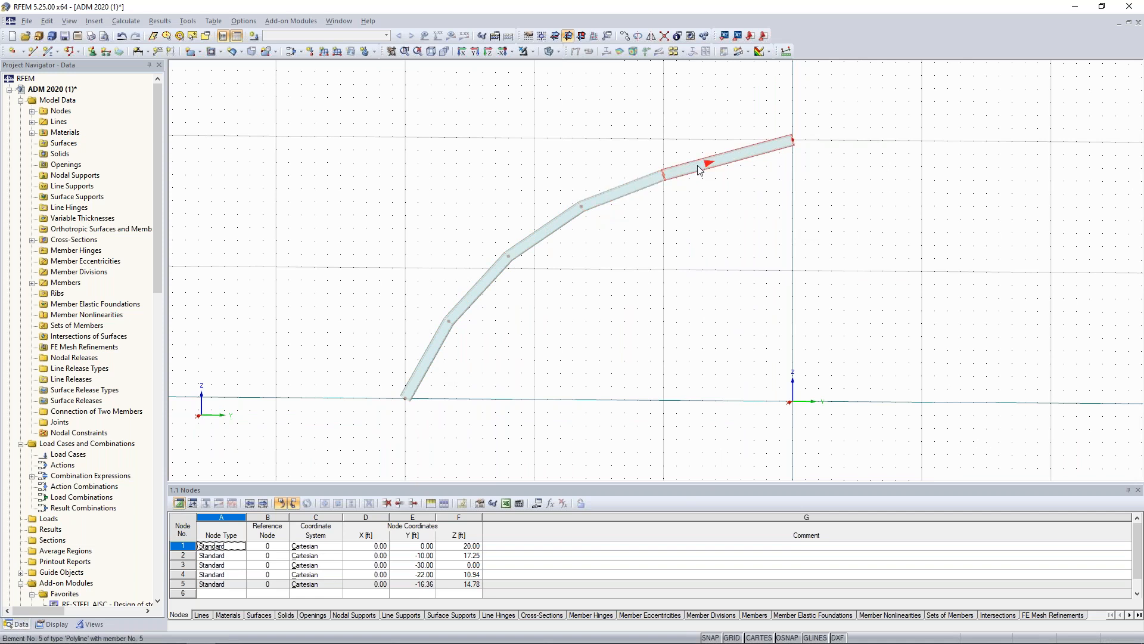
scroll(669, 270, "down", 2)
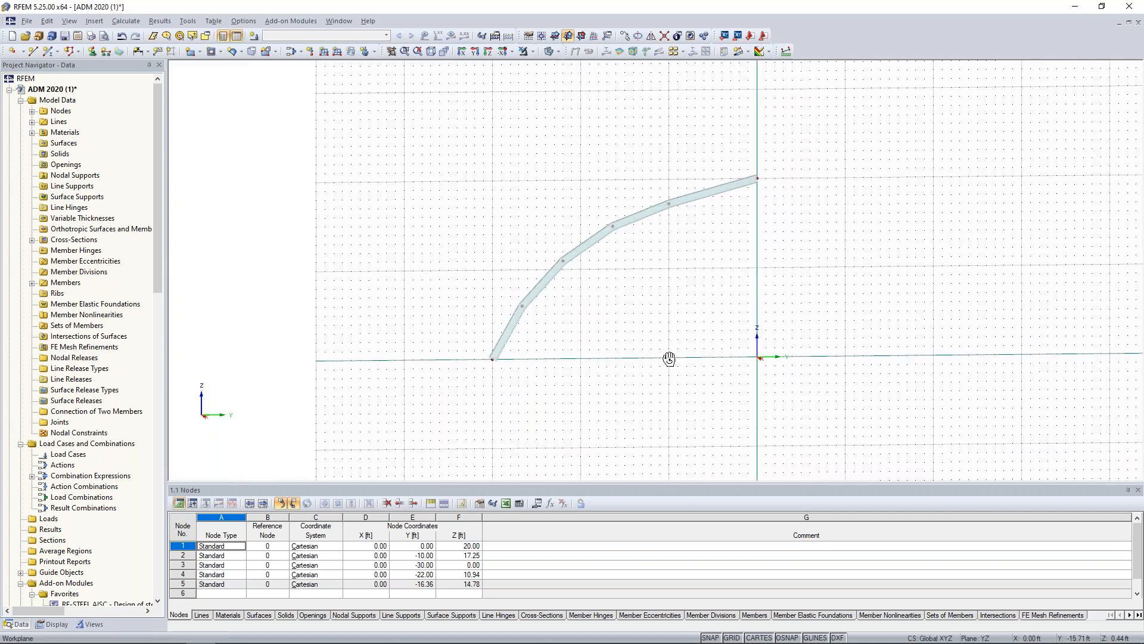
Create a continuous set of members, Continuous Members 1, from the five curved frame members 1-5.
left_click_drag(792, 383, 455, 132)
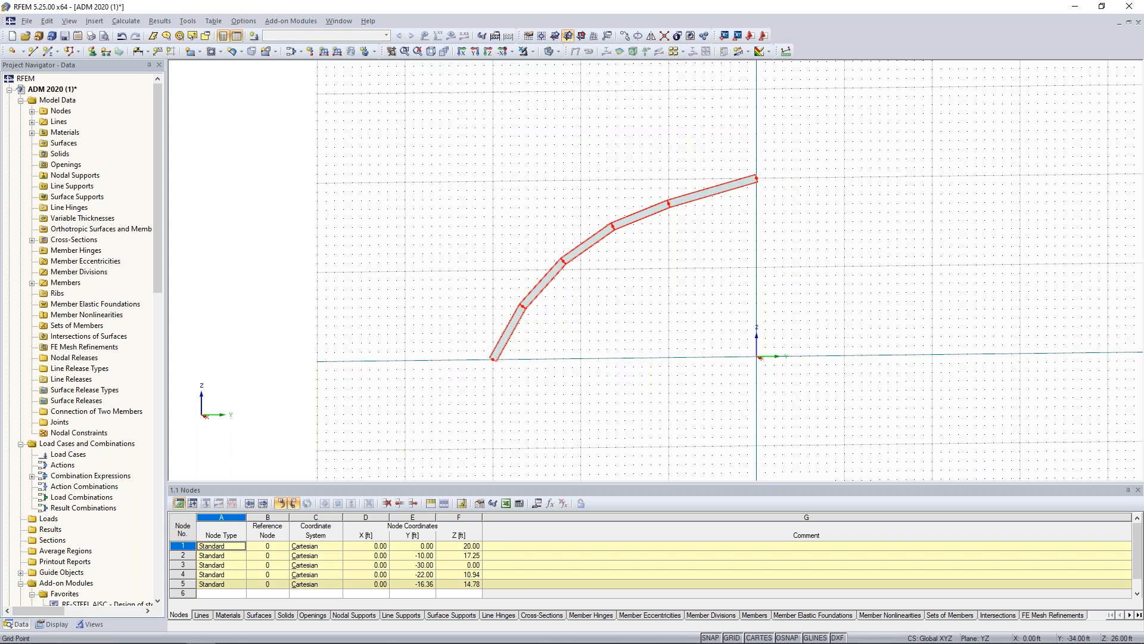
right_click(584, 248)
mouse_move(620, 269)
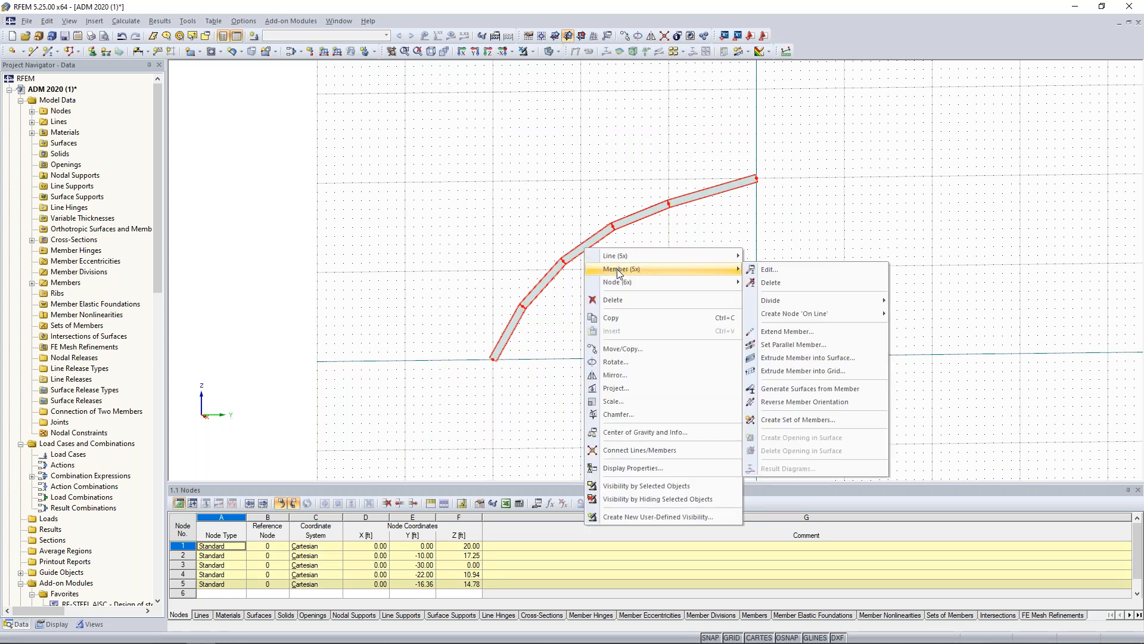
left_click(784, 420)
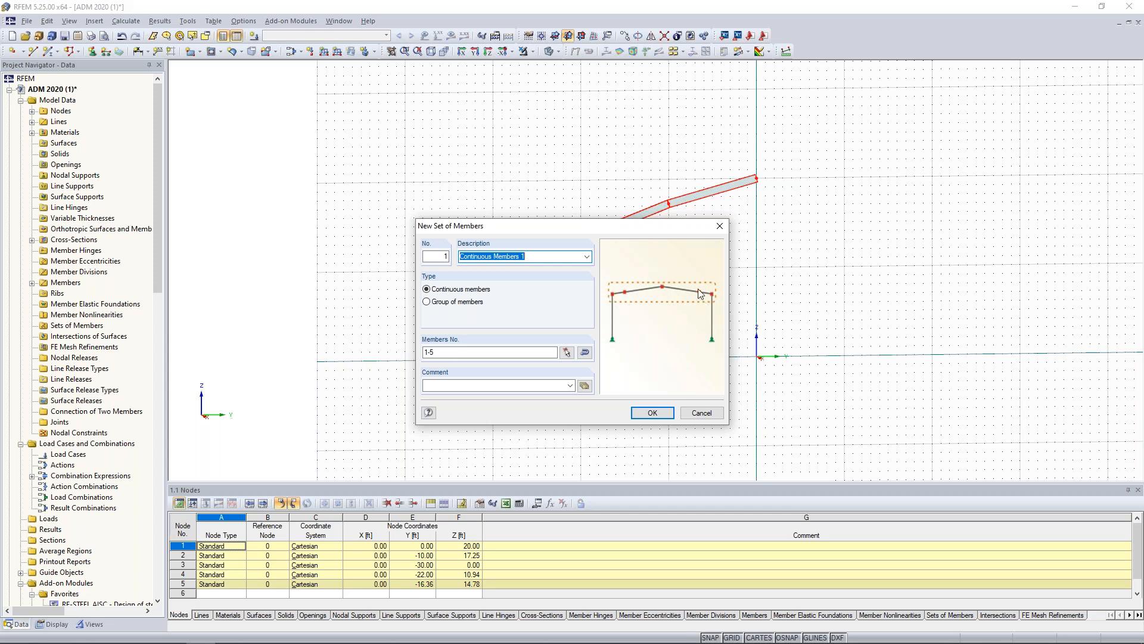
left_click(652, 412)
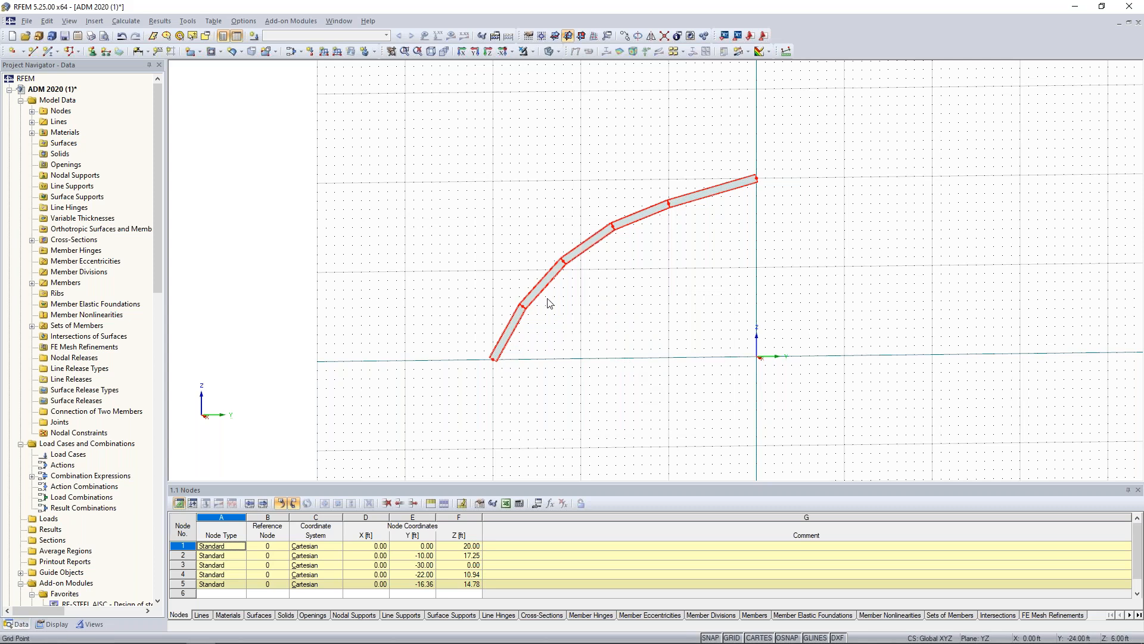
Mirror the five members as a copy about the X-Z plane through the origin to complete the arch.
scroll(563, 312, "up", 2)
scroll(548, 305, "up", 2)
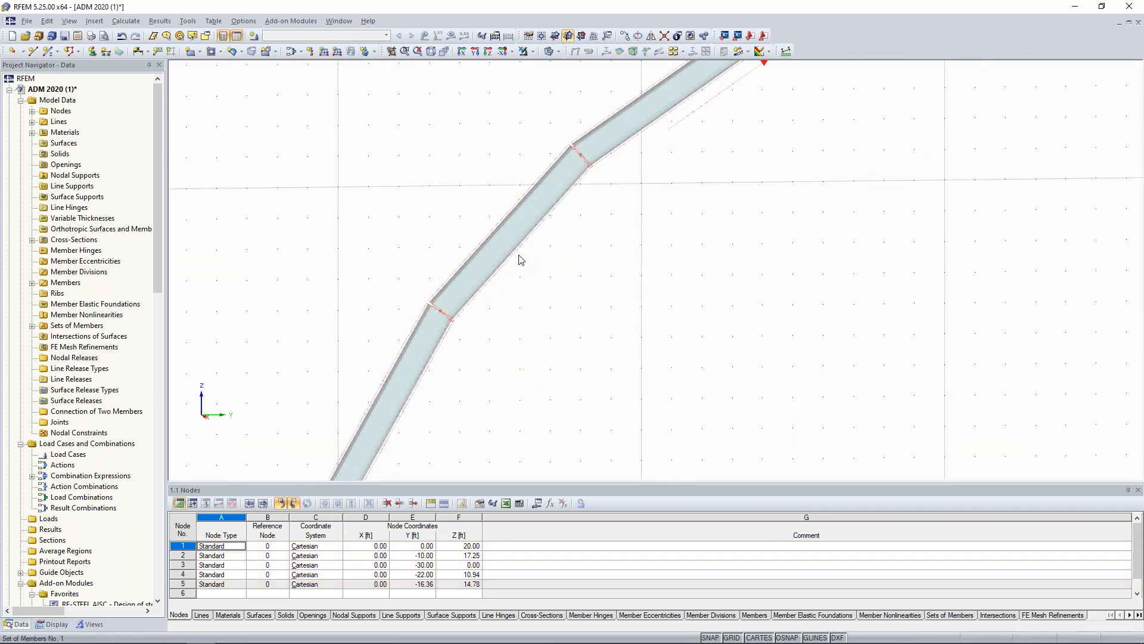
scroll(521, 259, "up", 1)
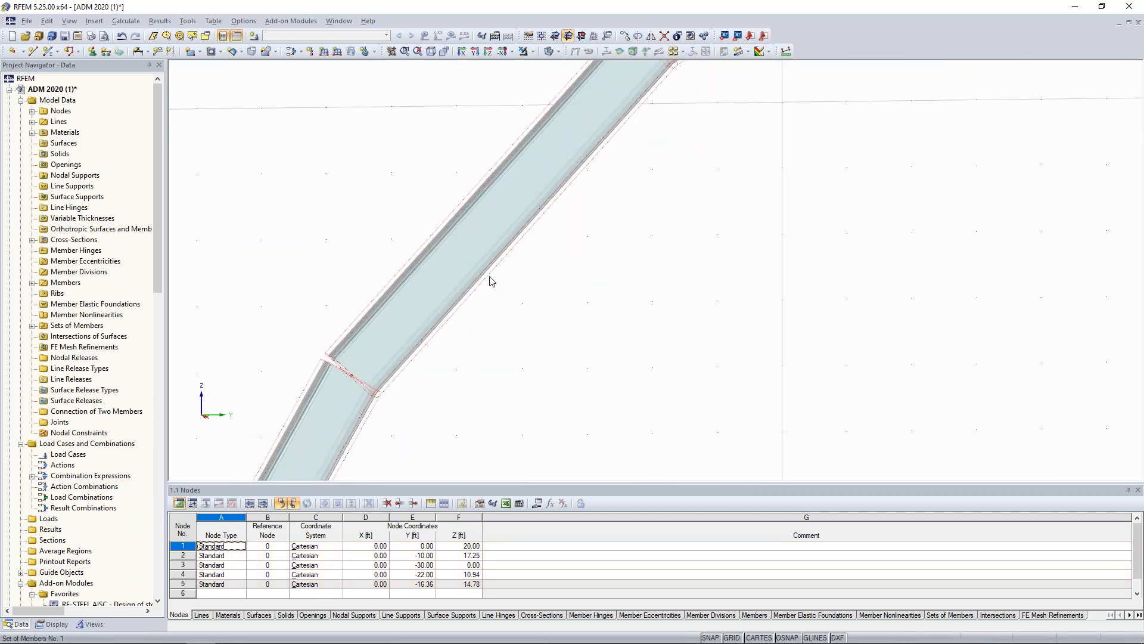
scroll(549, 319, "down", 5)
scroll(554, 320, "down", 2)
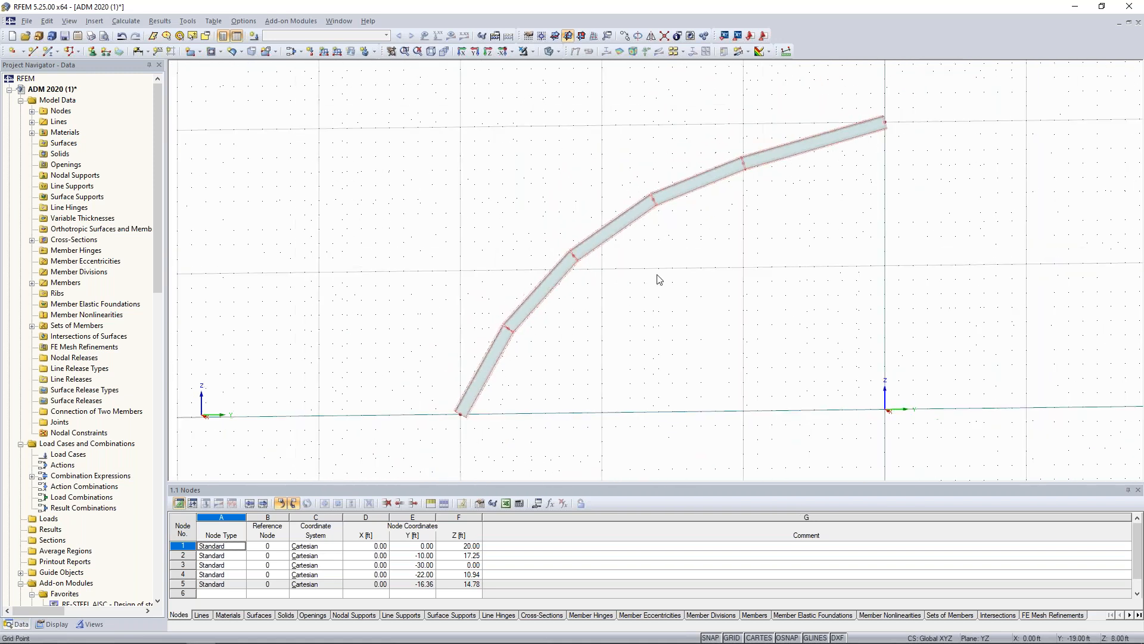
scroll(668, 297, "down", 2)
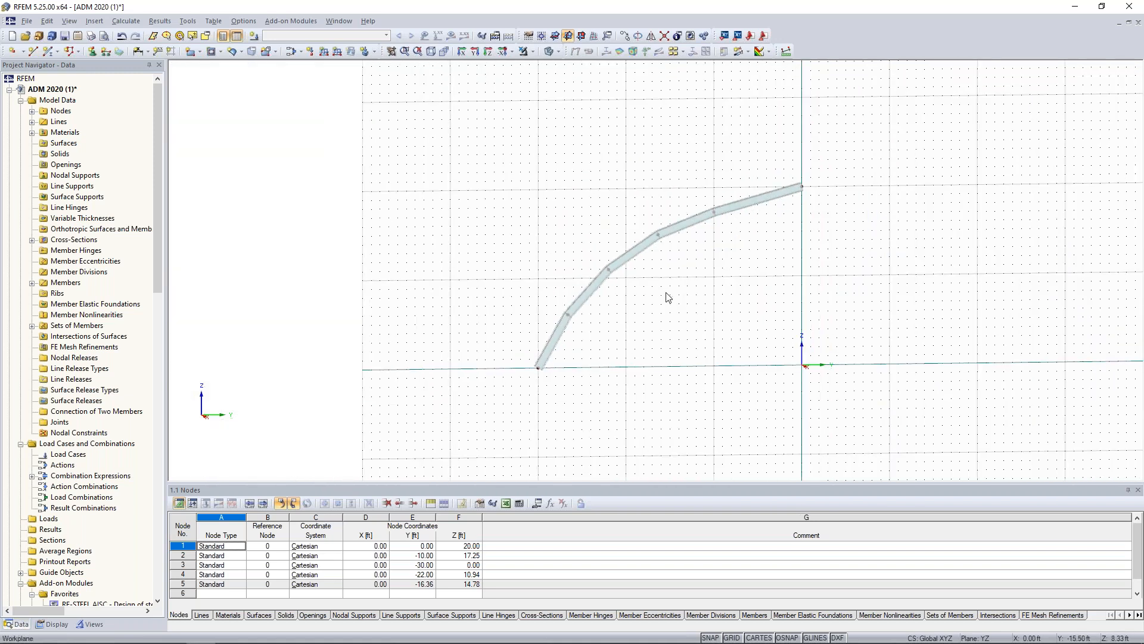
left_click_drag(844, 406, 514, 152)
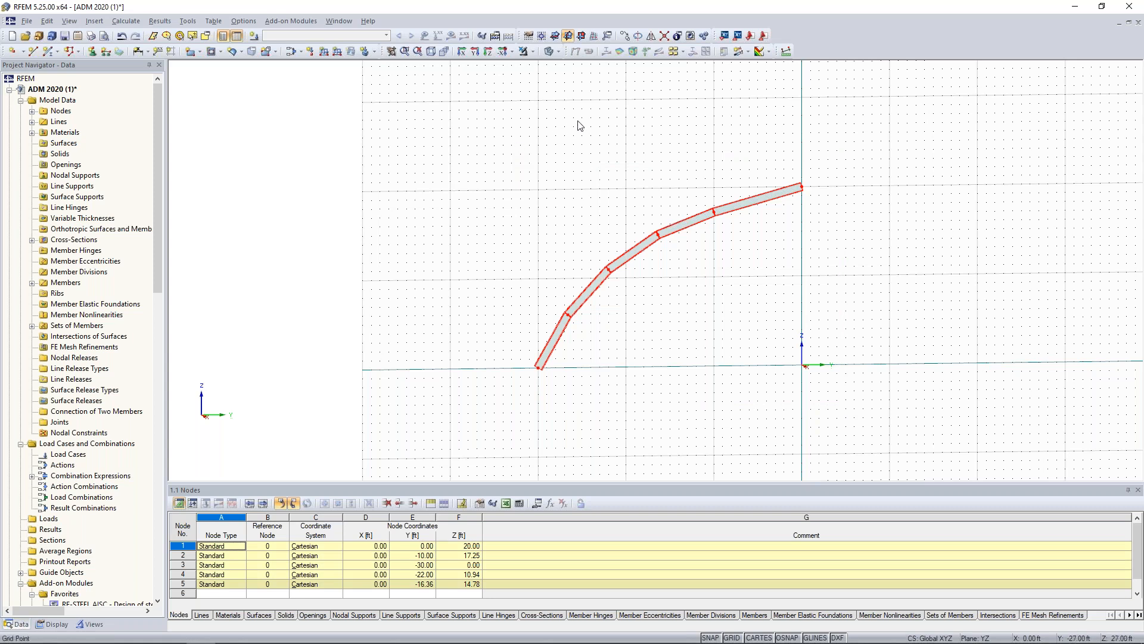
left_click(651, 37)
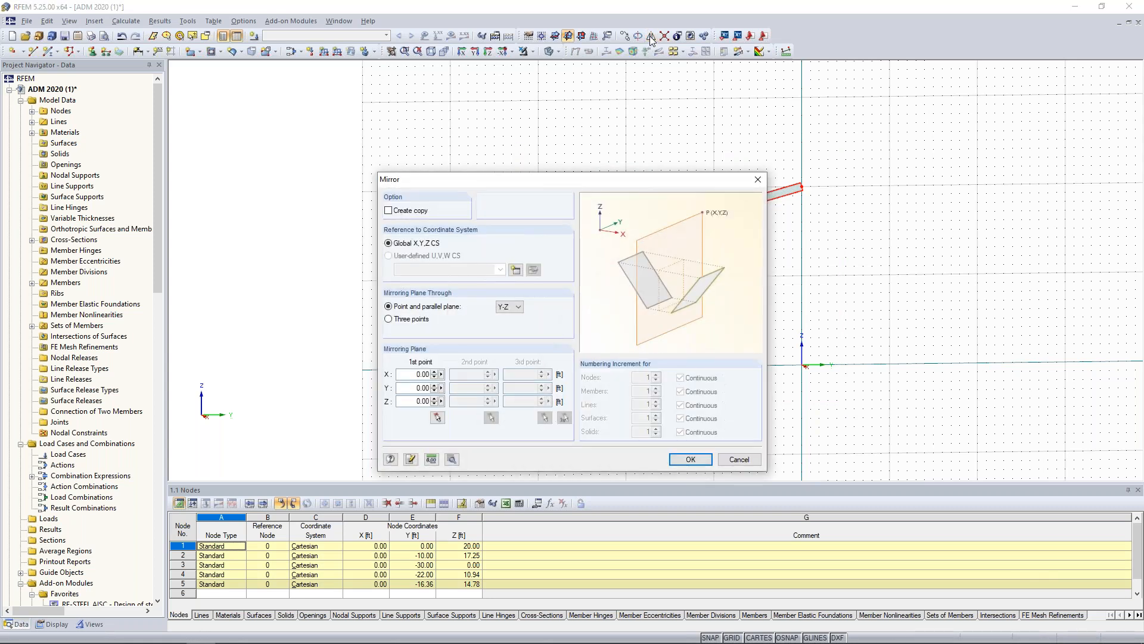
left_click(389, 211)
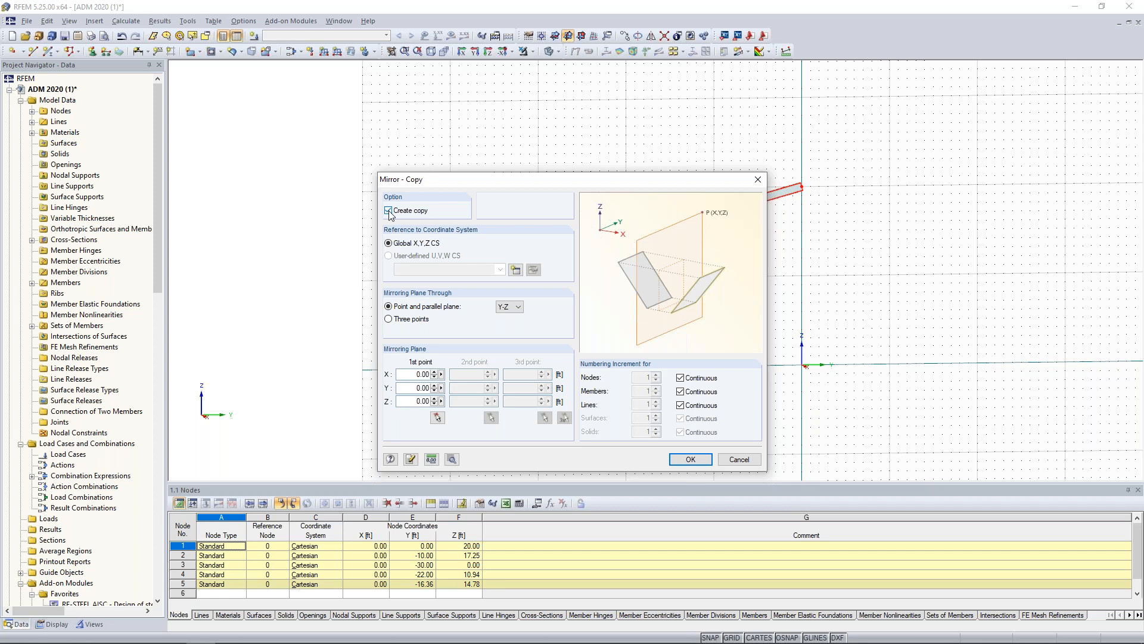
left_click(509, 307)
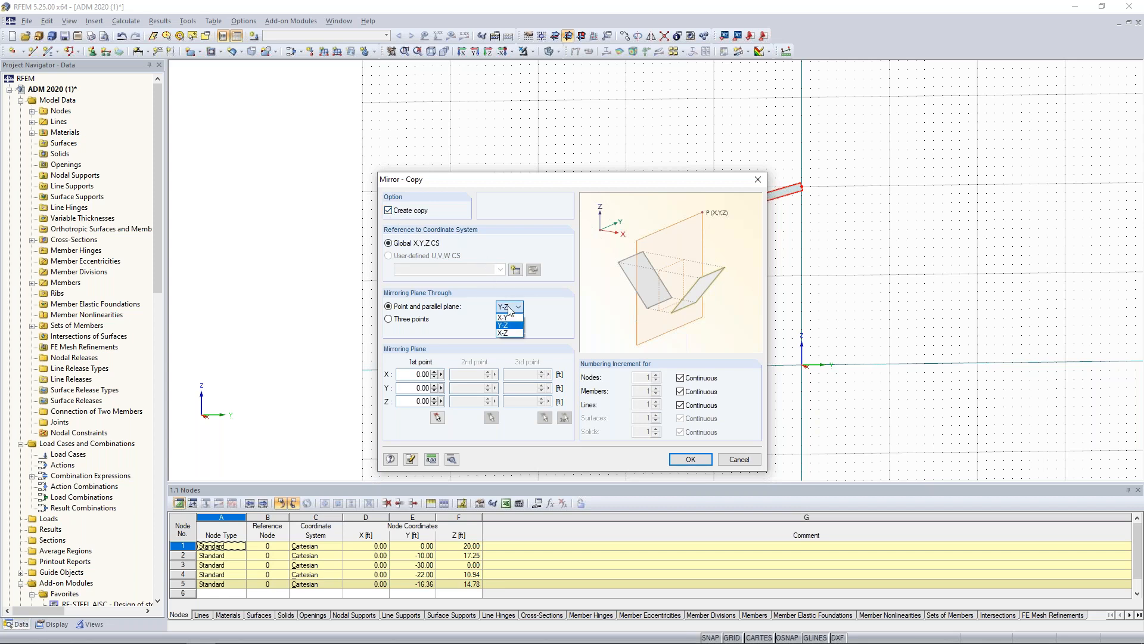
left_click(509, 335)
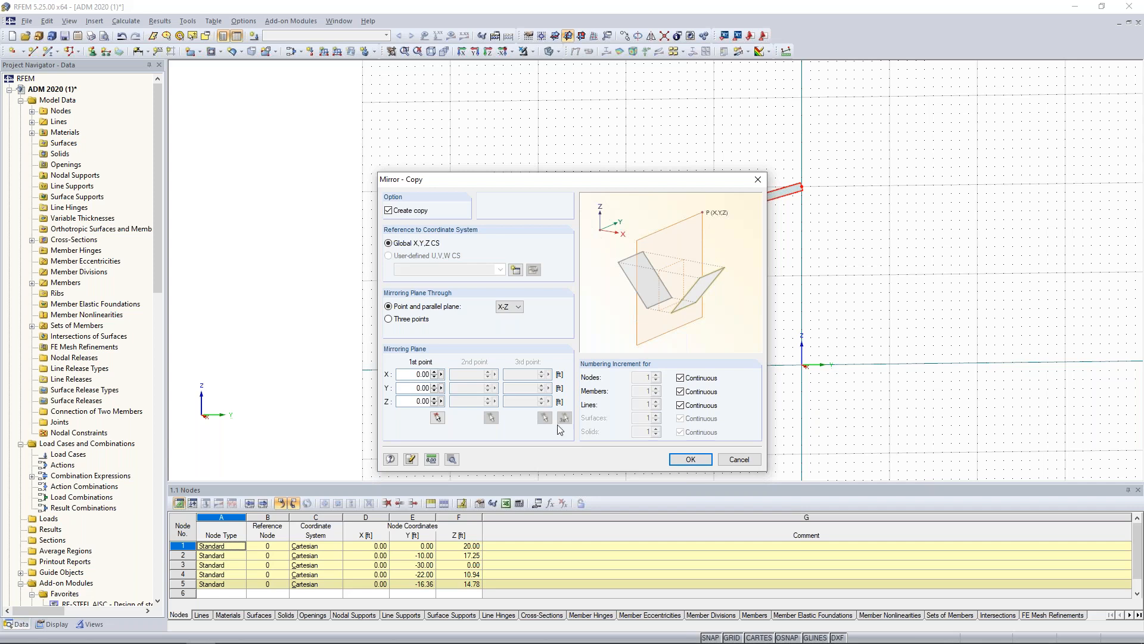
left_click(690, 458)
Select the arch members without the base nodes and set up four copies displaced by -16.5 ft in X.
middle_click_drag(712, 352, 565, 340)
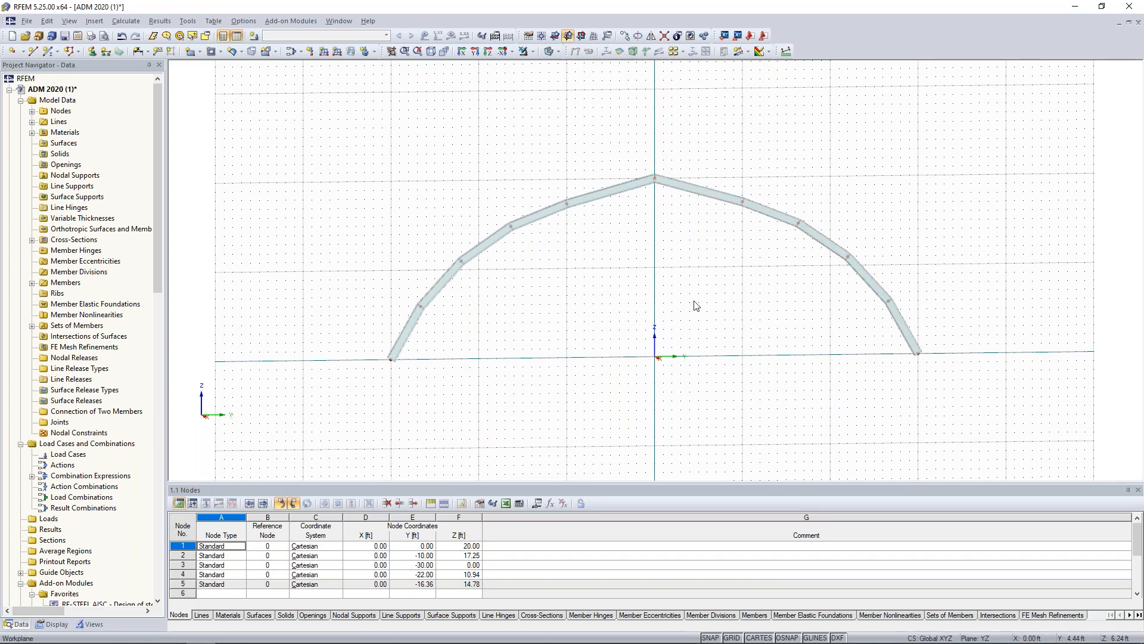
left_click_drag(952, 325, 346, 132)
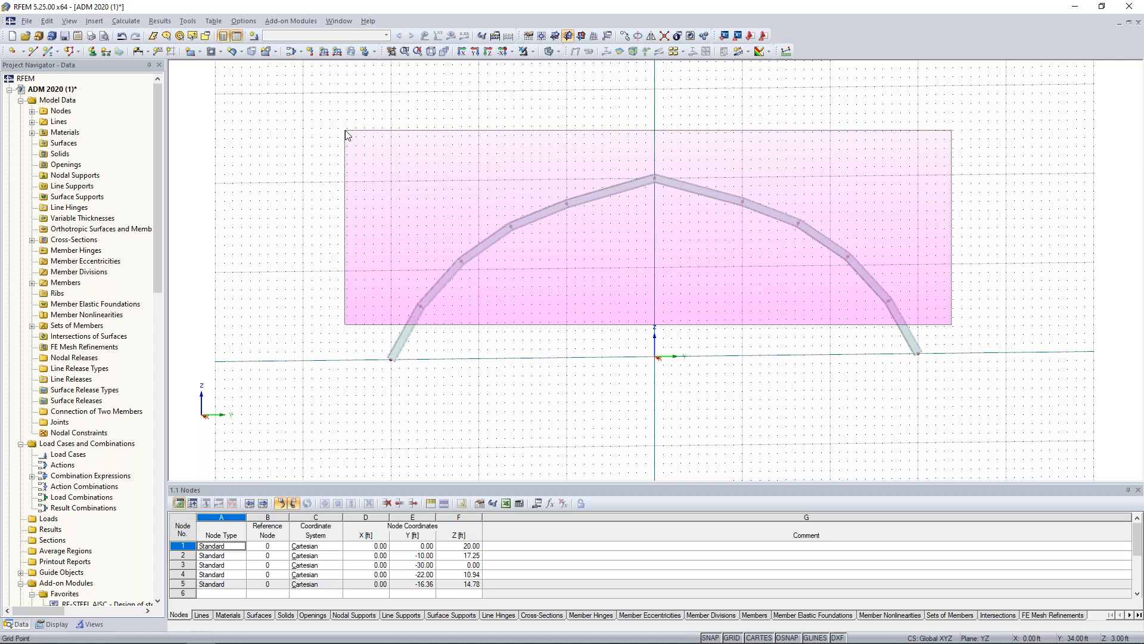
left_click_drag(347, 134, 348, 135)
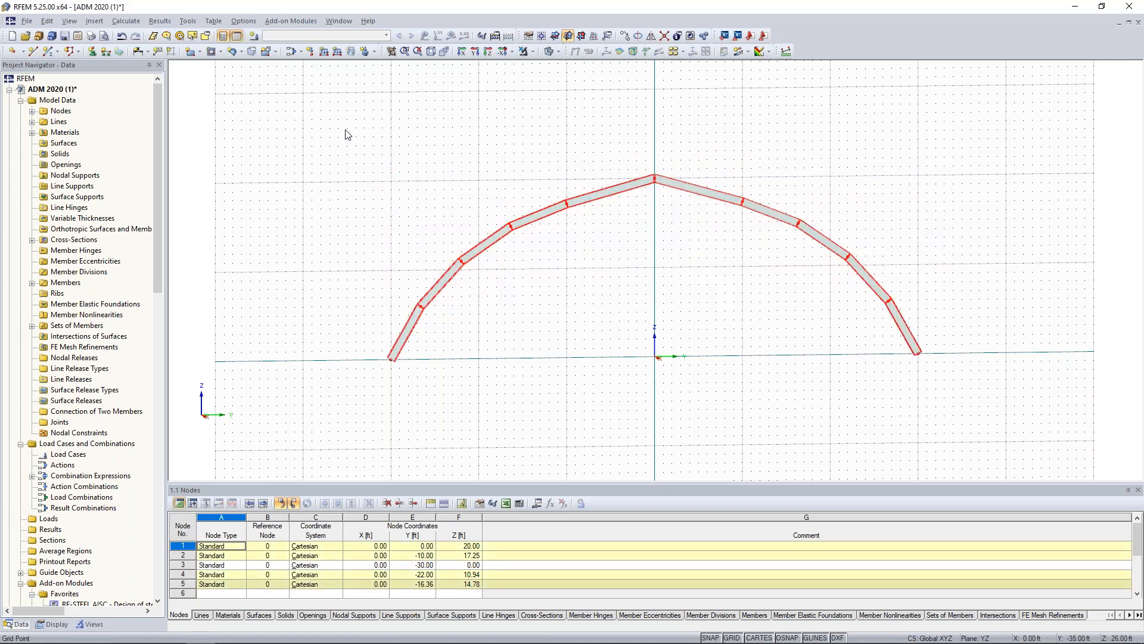
left_click(625, 37)
type("4")
left_click_drag(419, 337, 470, 328)
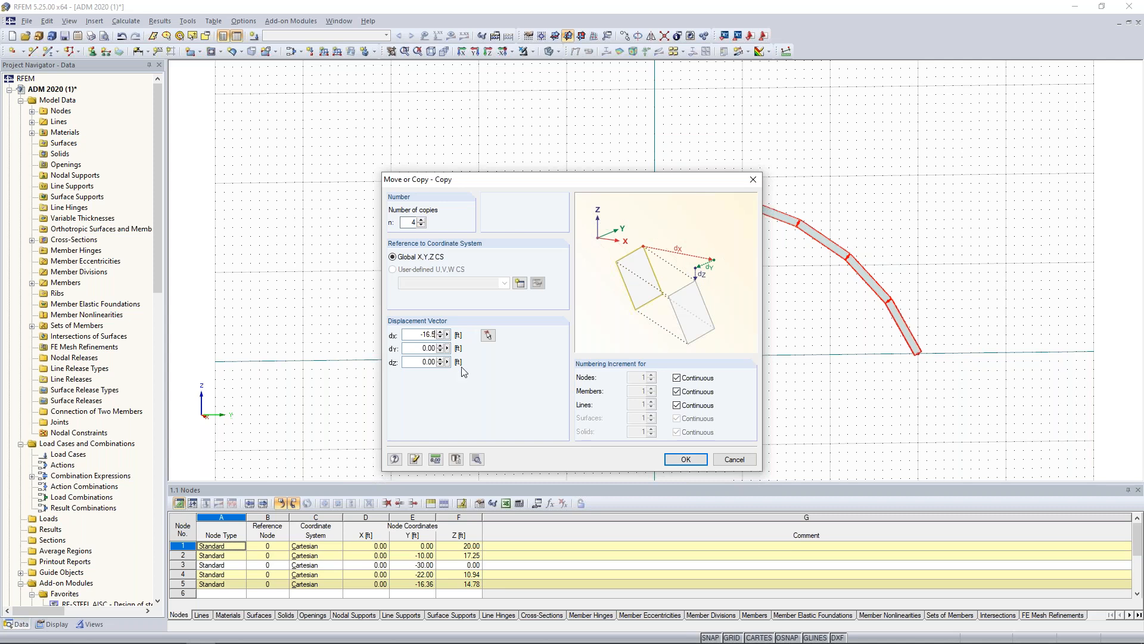
Enable creating new lines and new members between the selected nodes and their copies in the copy's detail settings.
left_click(477, 459)
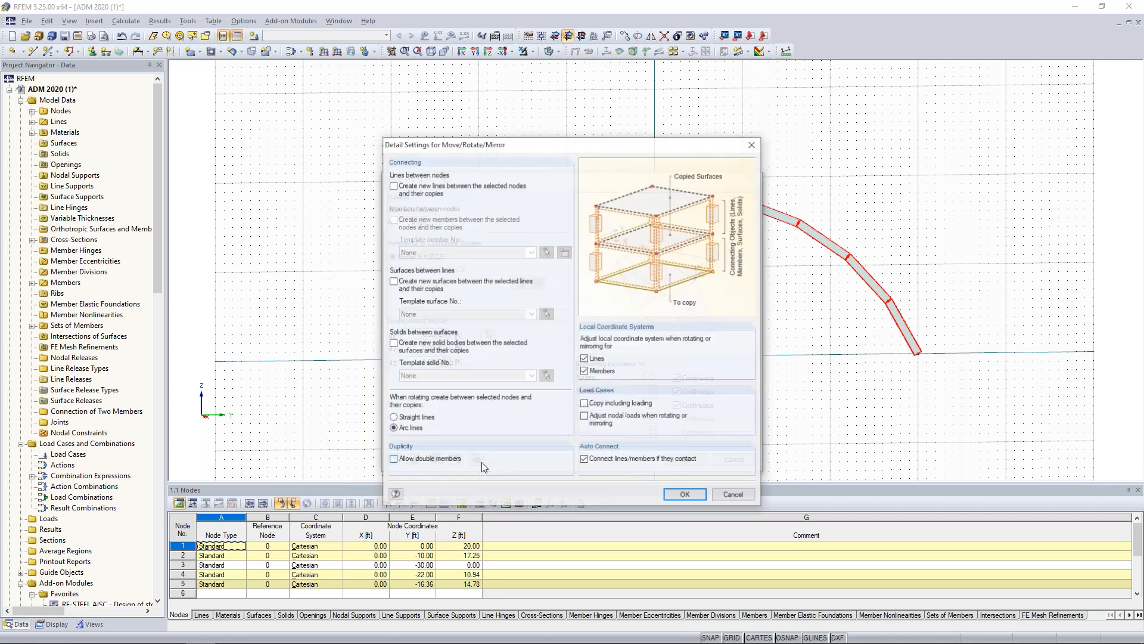
left_click(392, 186)
left_click(393, 219)
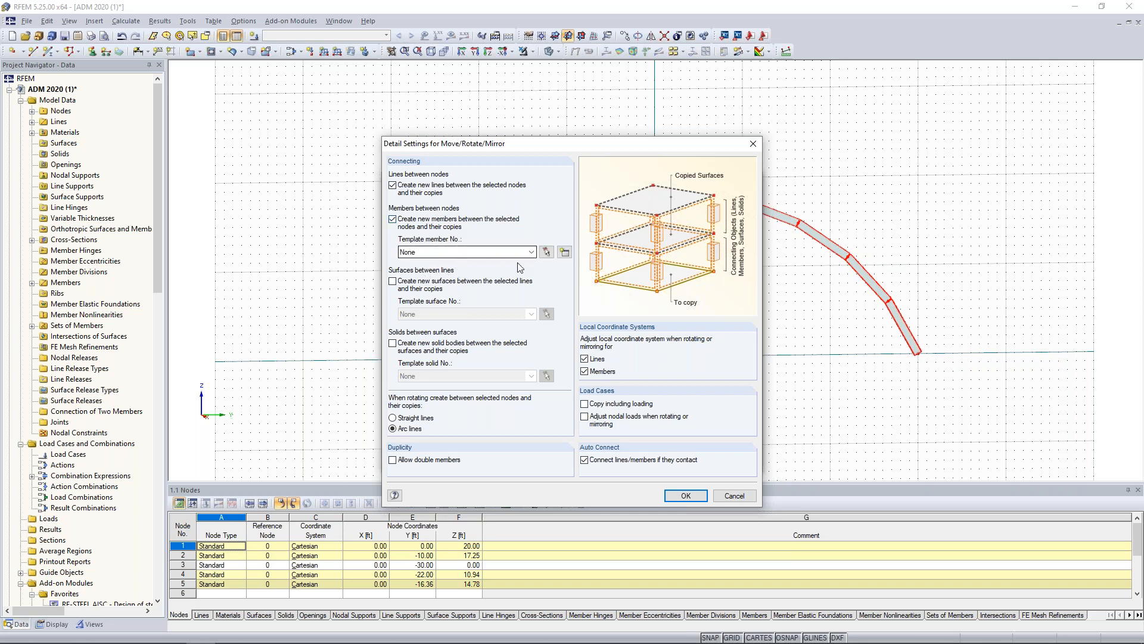
Define a new template member for the connecting members and set its member type to Truss.
left_click(566, 254)
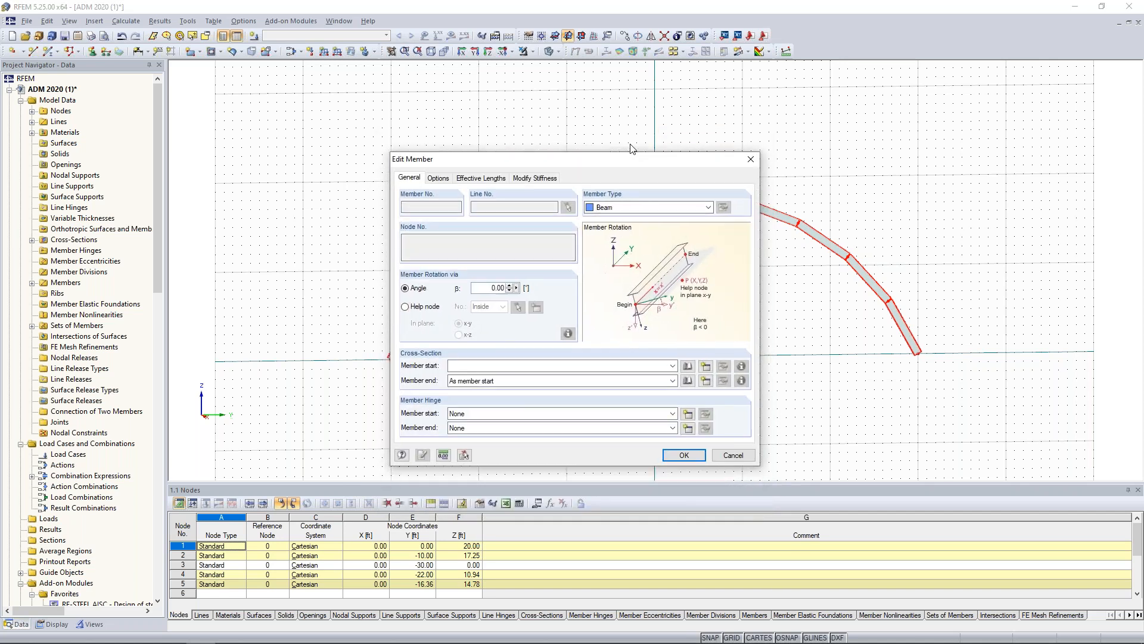
left_click_drag(631, 159, 629, 109)
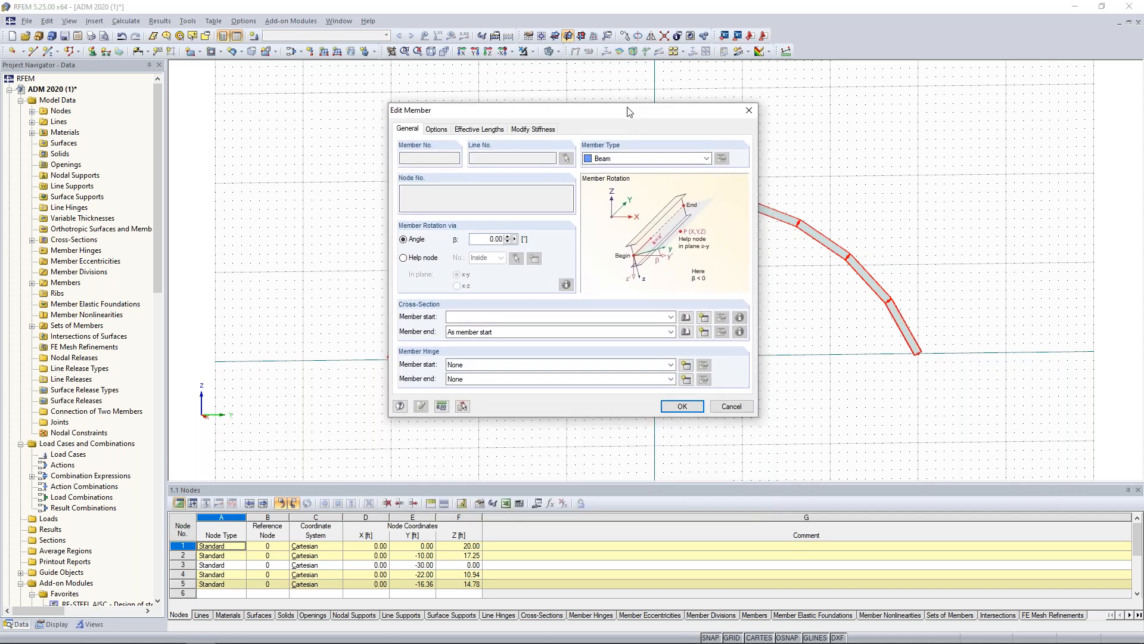
left_click(629, 158)
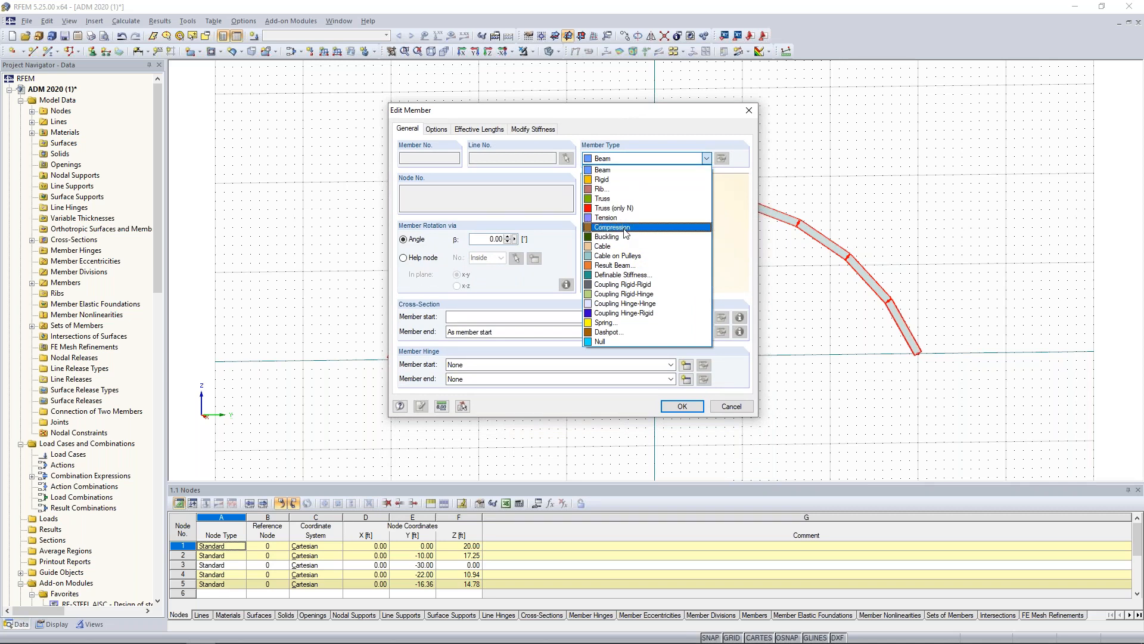
left_click(623, 200)
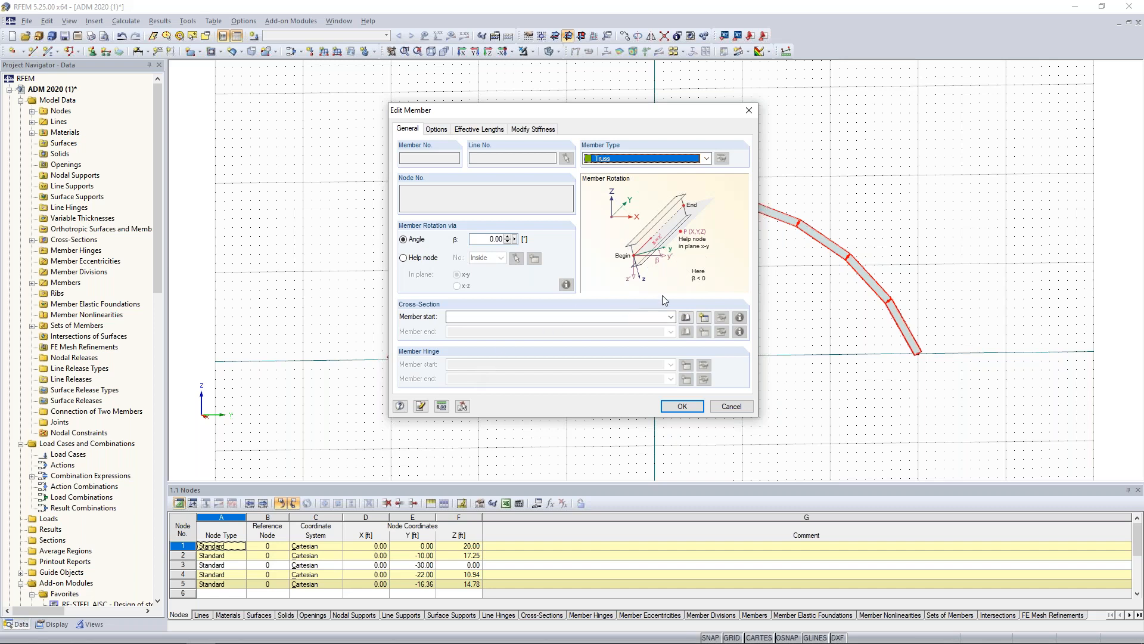
Assign the ADM 2020 hollow section RT 6 x 6 x .375 in Aluminum 6061-T6-B209 to the truss template member.
left_click(684, 317)
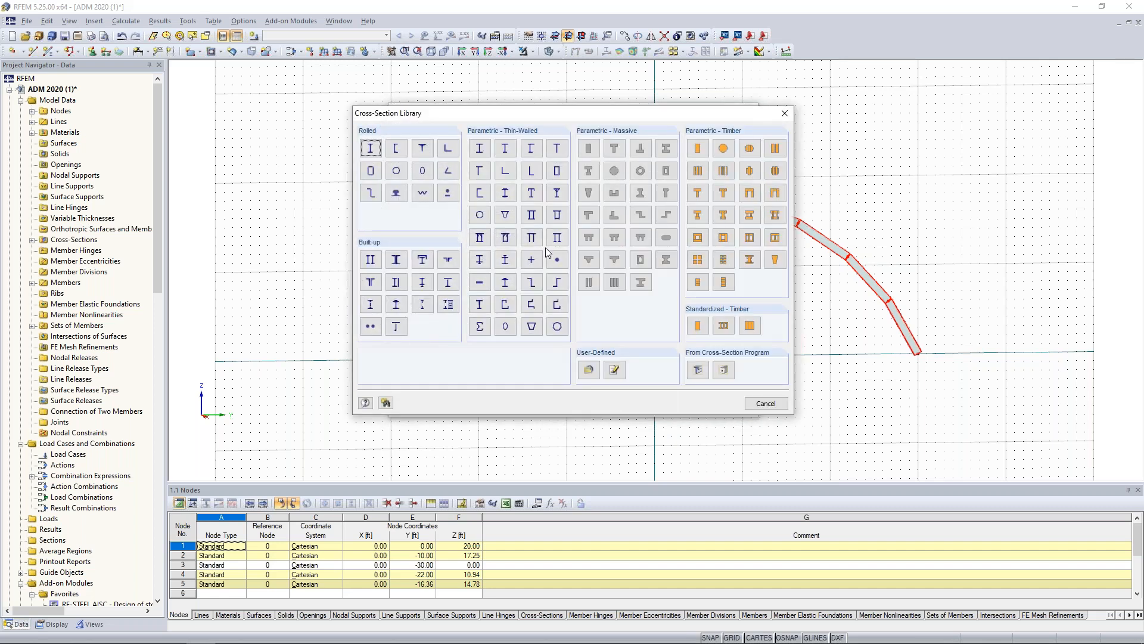
left_click(371, 172)
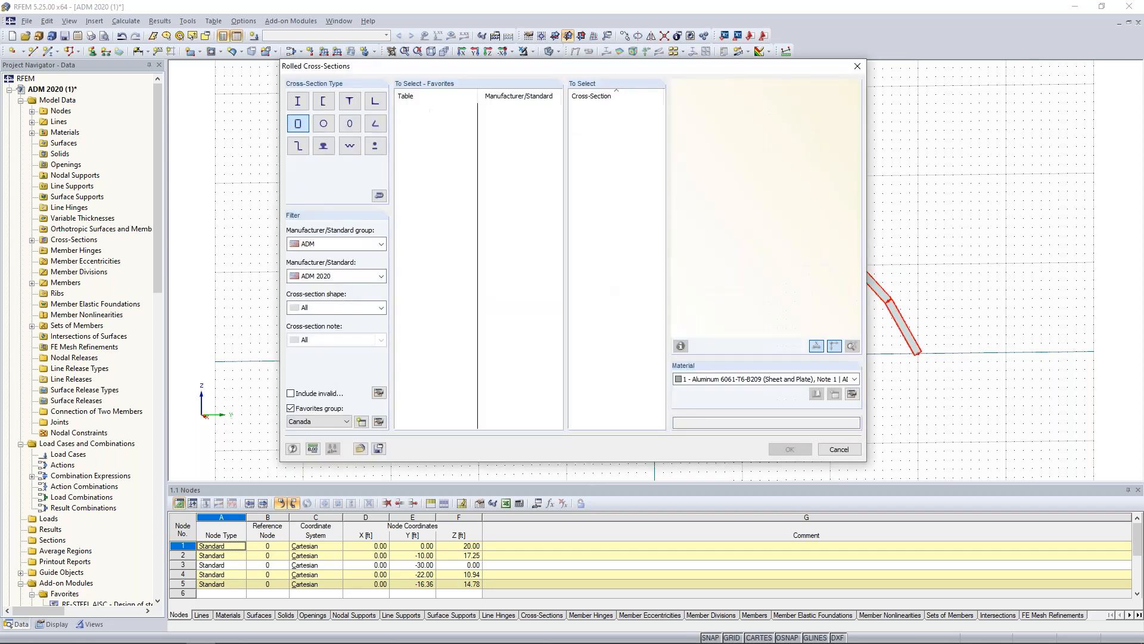
left_click(290, 408)
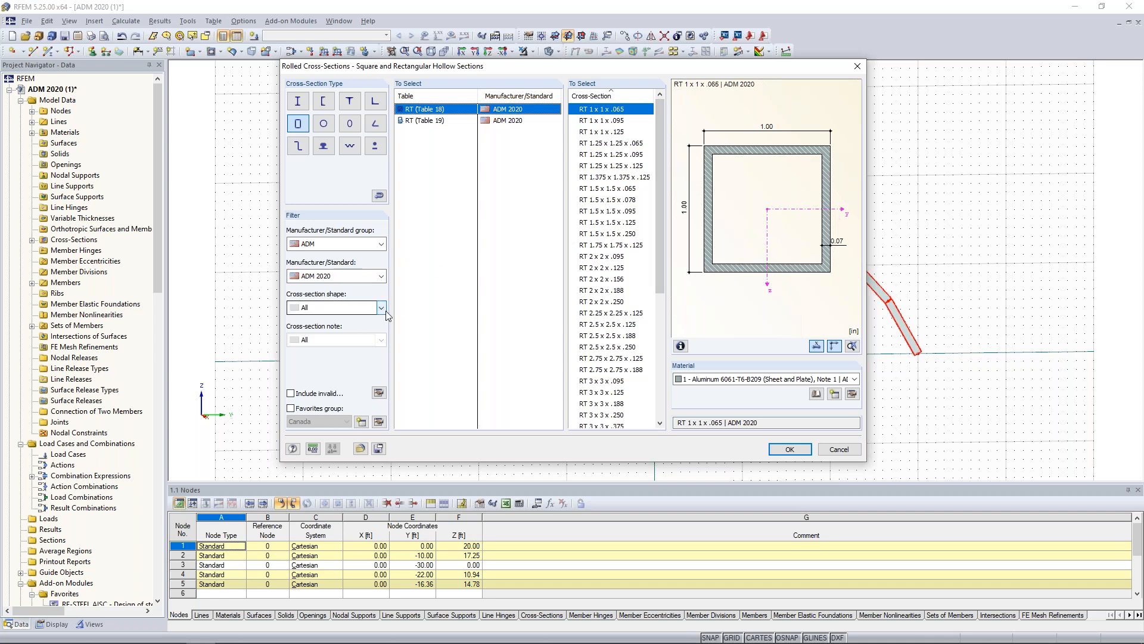
left_click_drag(662, 219, 649, 347)
left_click(614, 359)
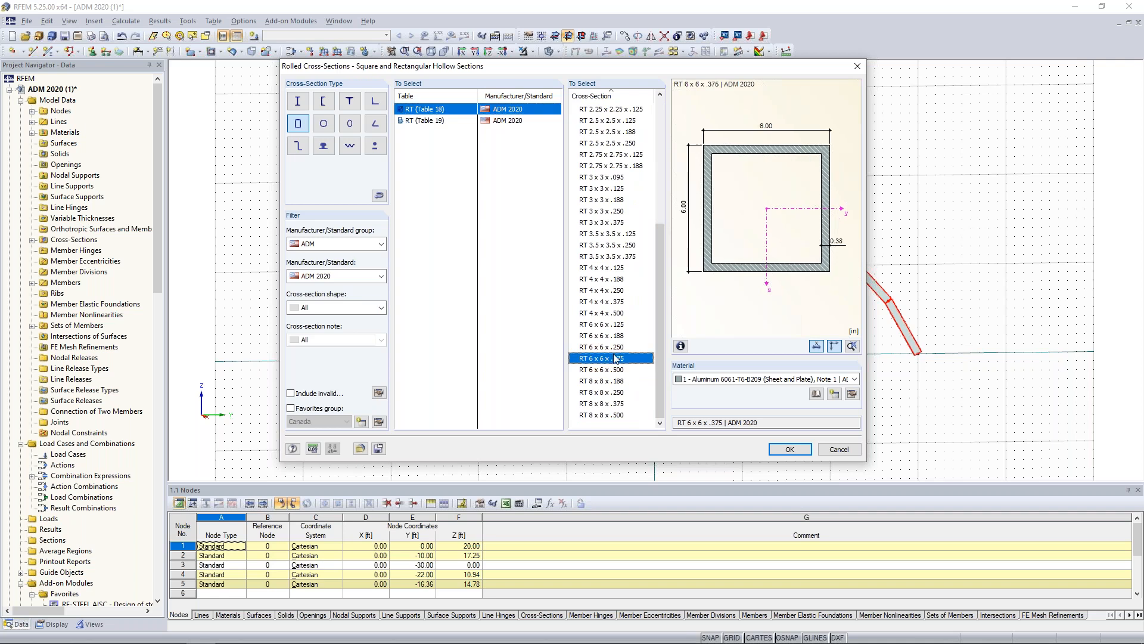
left_click(703, 382)
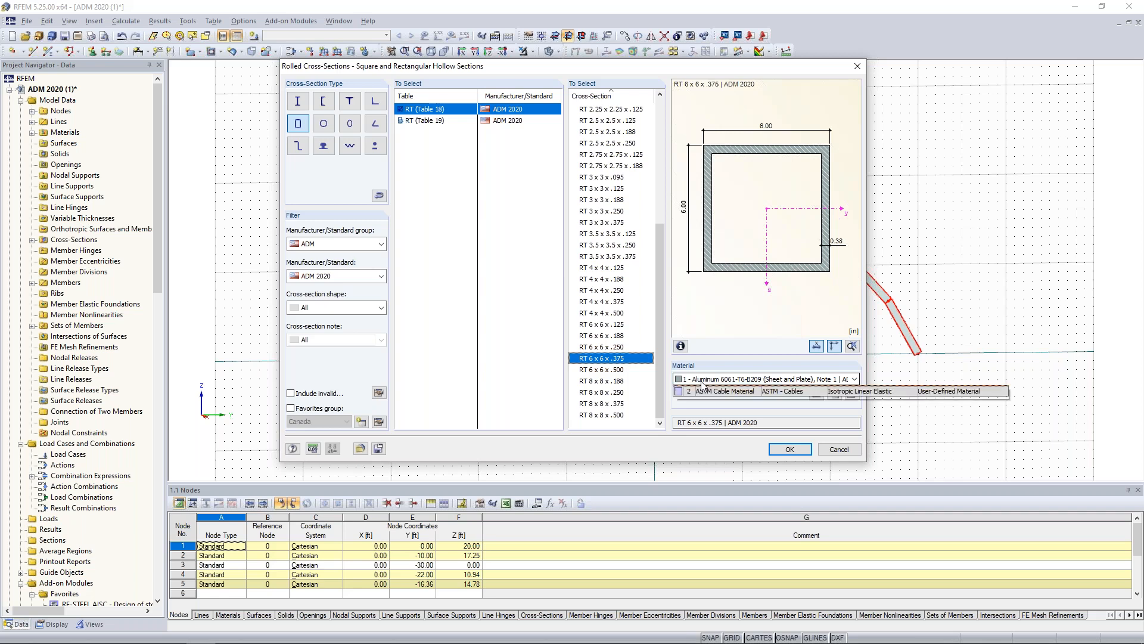
left_click(700, 388)
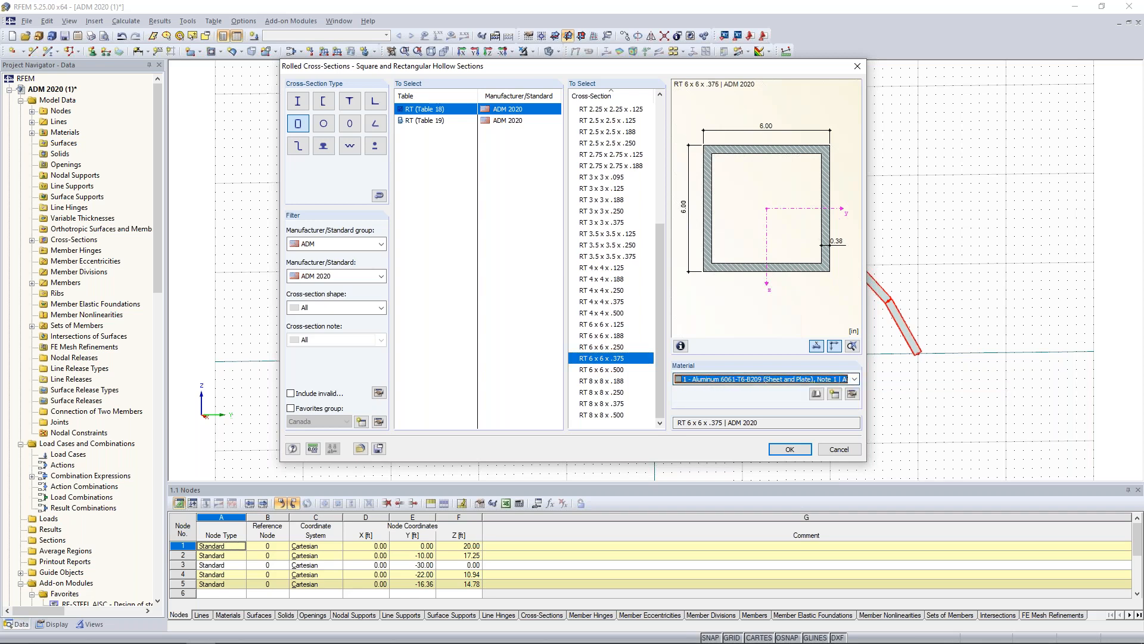
left_click(786, 449)
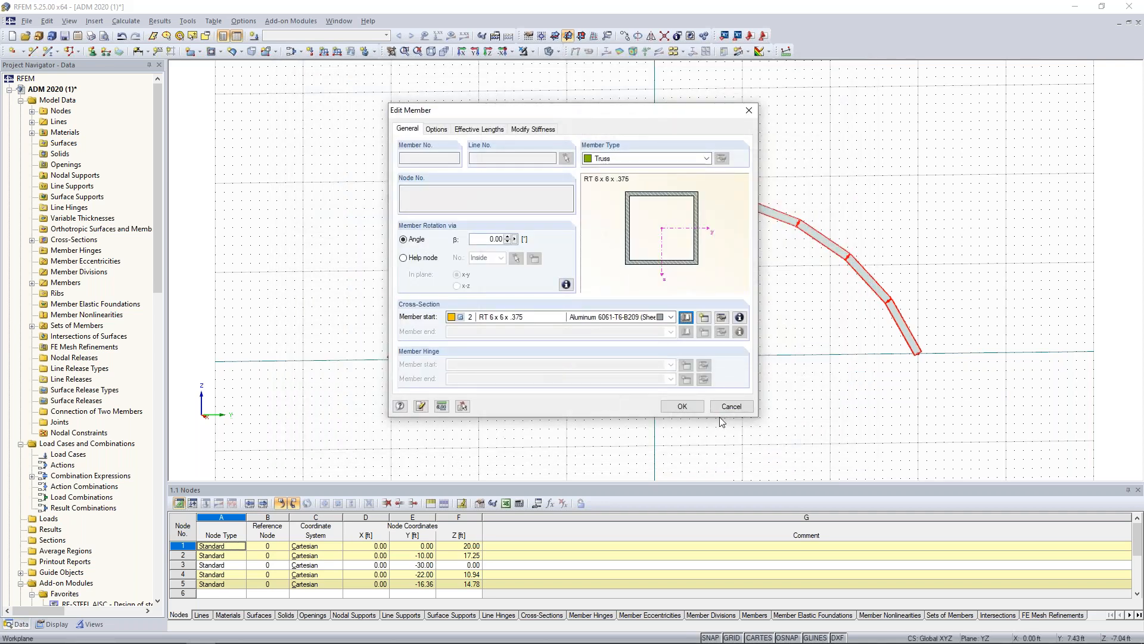
Apply the template member and detail settings and create the four arch copies with their connecting truss members.
left_click(682, 406)
left_click(679, 493)
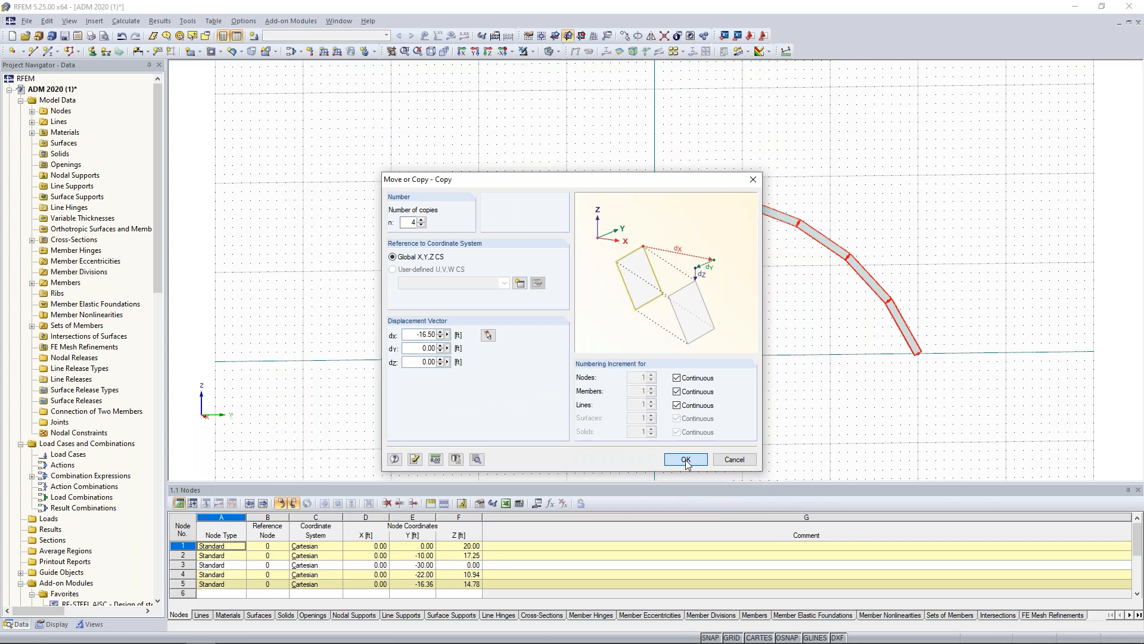
left_click(686, 460)
middle_click_drag(598, 370, 769, 414, "ctrl")
scroll(712, 416, "down", 2)
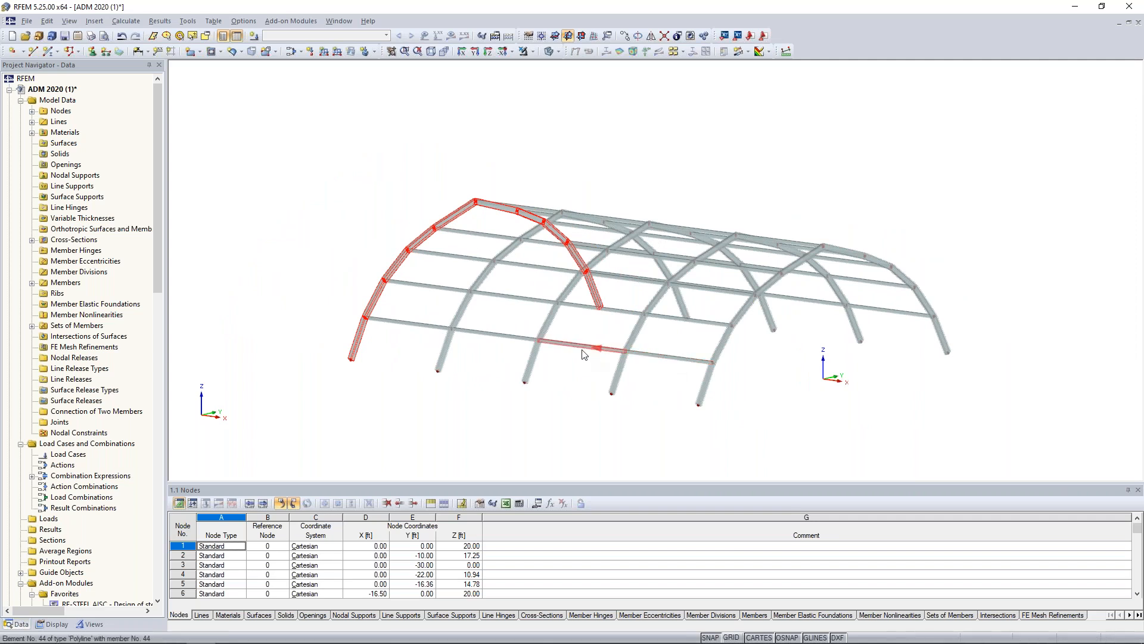
left_click(446, 416)
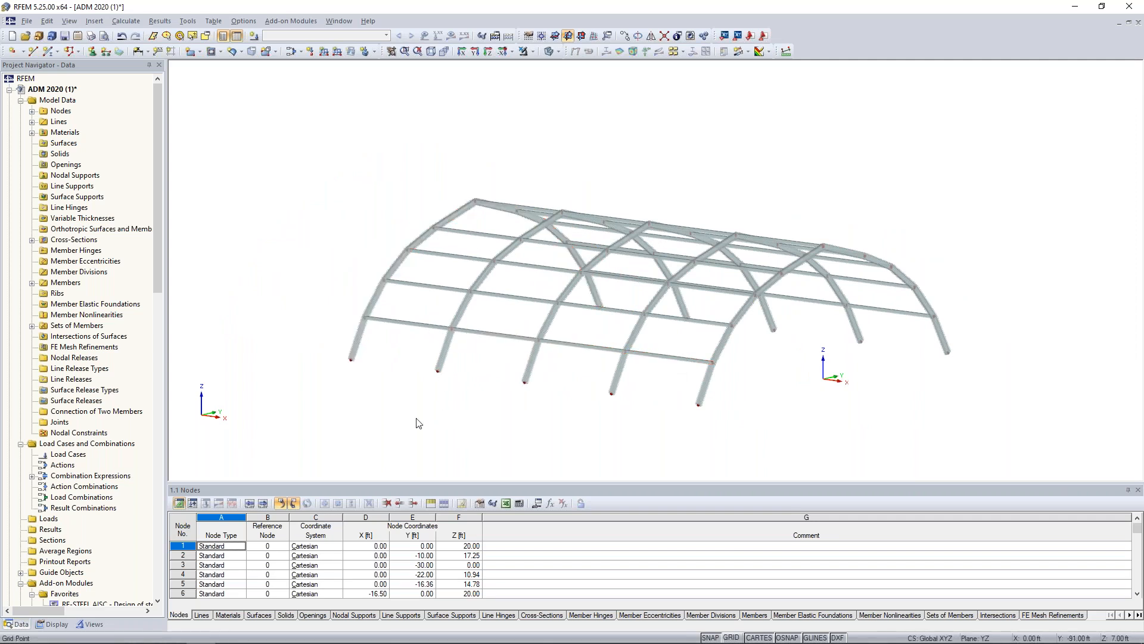
Color the model graphics according to member type to distinguish the arch beams from the connecting trusses.
left_click(53, 624)
scroll(66, 410, "down", 1)
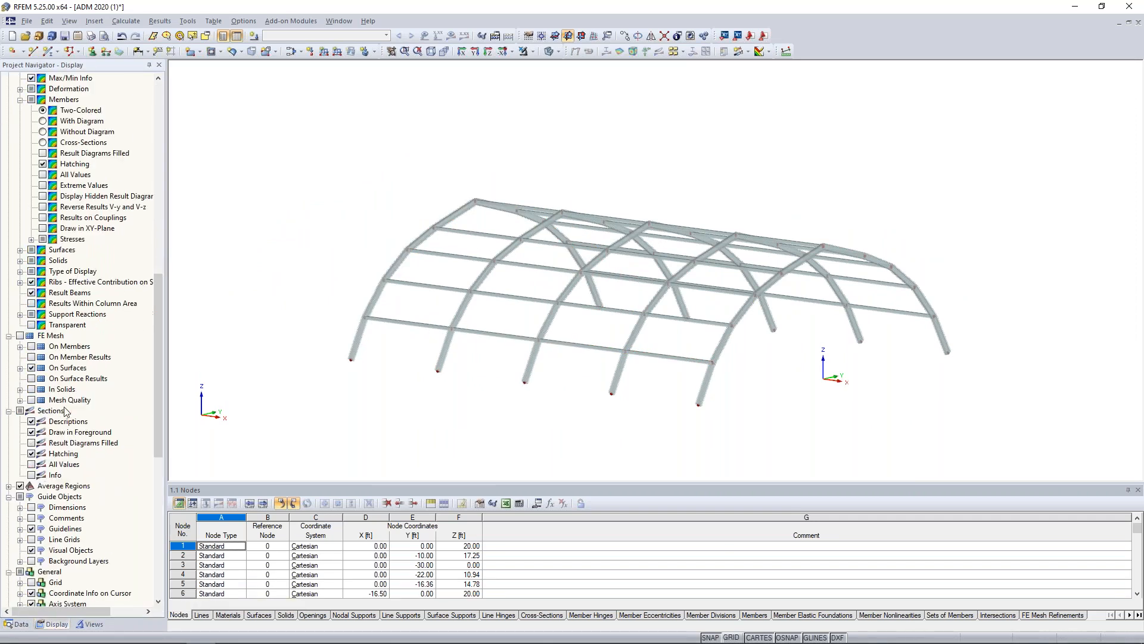
scroll(65, 410, "down", 12)
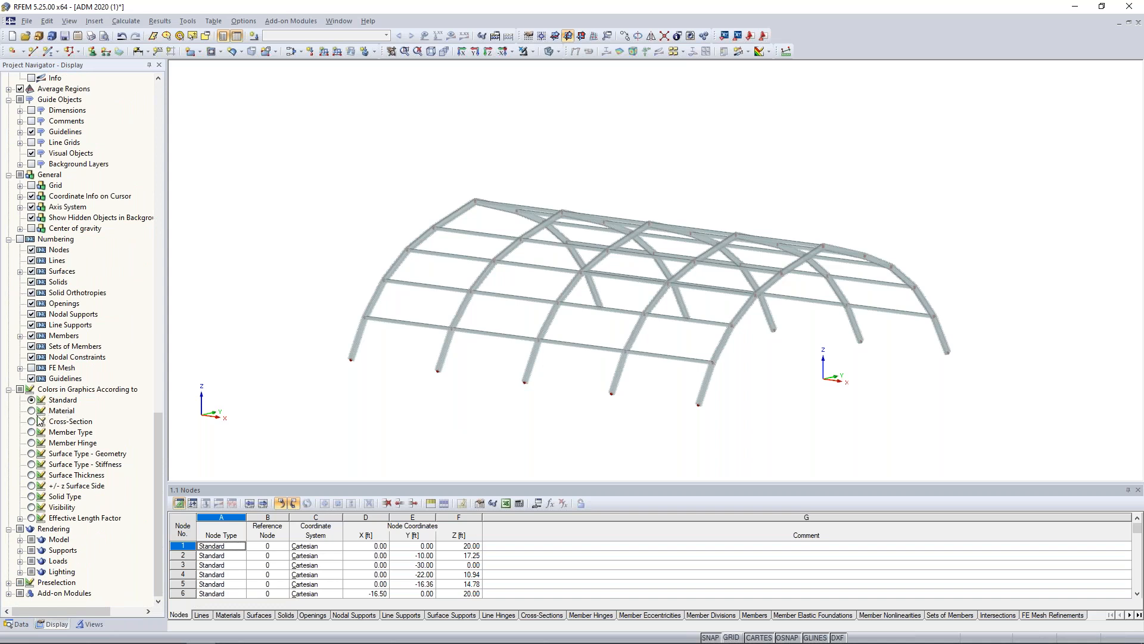
left_click(32, 432)
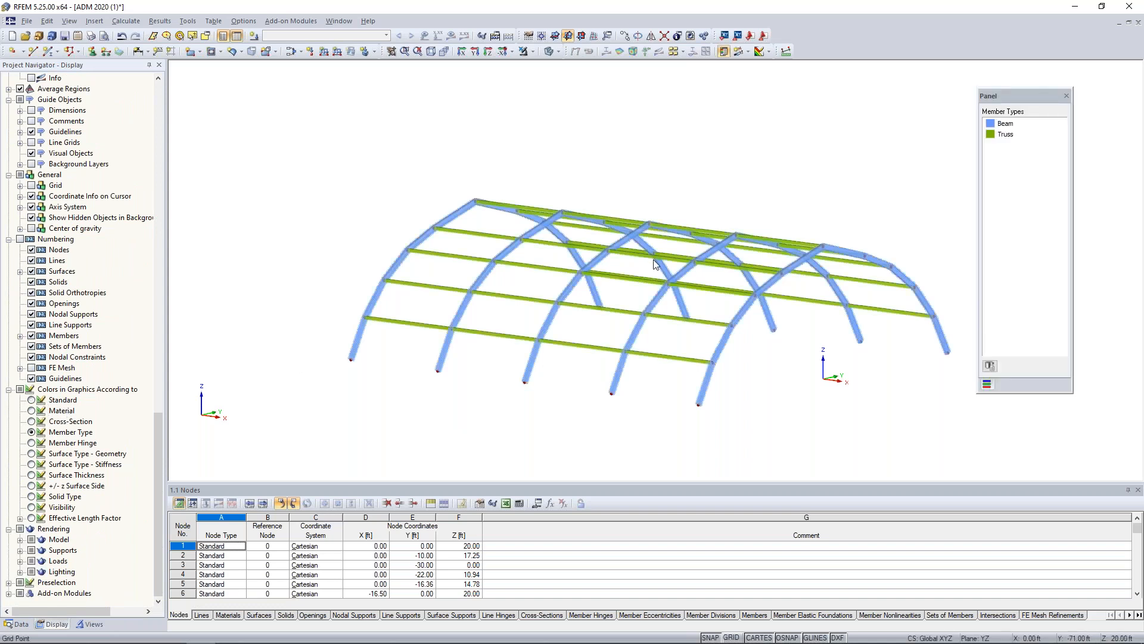
middle_click_drag(852, 157, 769, 194, "ctrl")
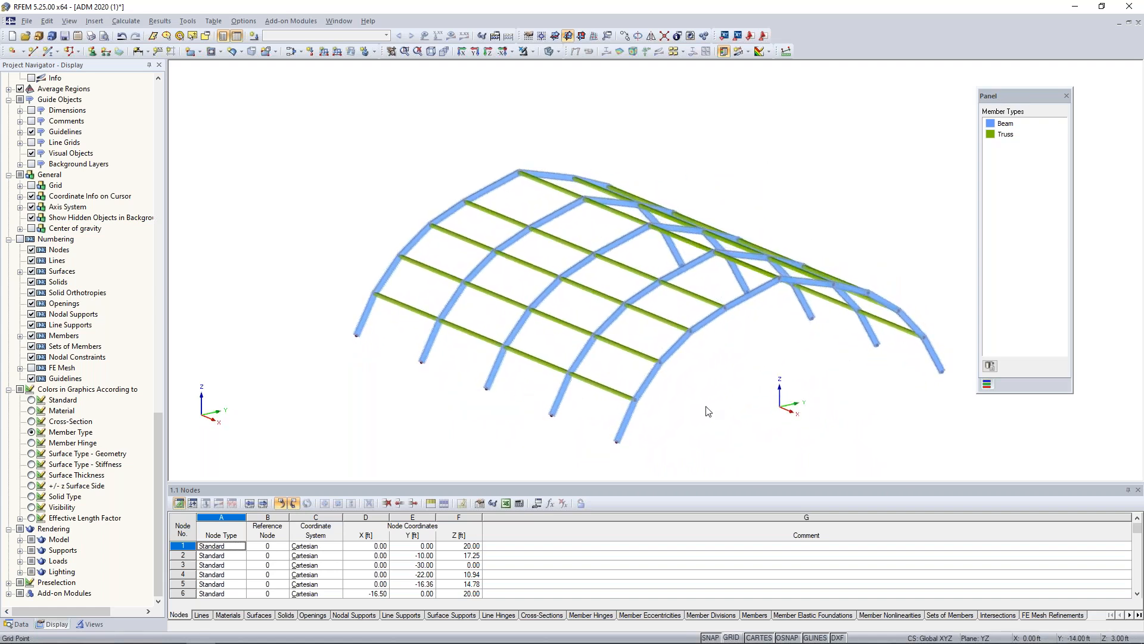
middle_click_drag(707, 411, 658, 332, "ctrl")
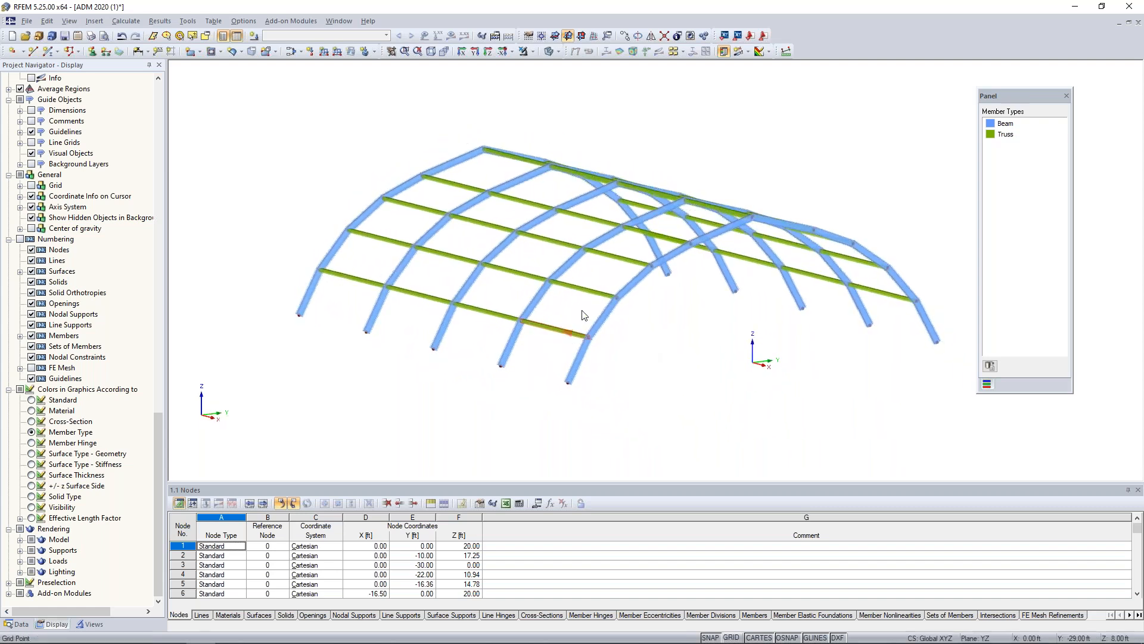
Switch the model to wireframe display and show the cross-section outlines of the members.
left_click(549, 52)
scroll(51, 444, "up", 15)
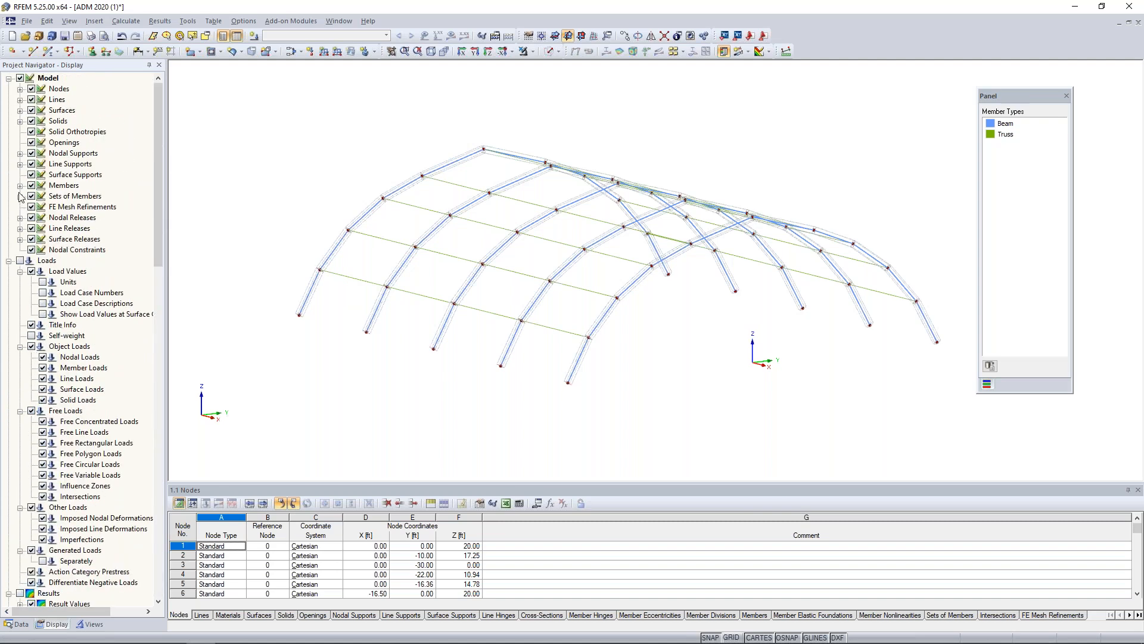
left_click(20, 186)
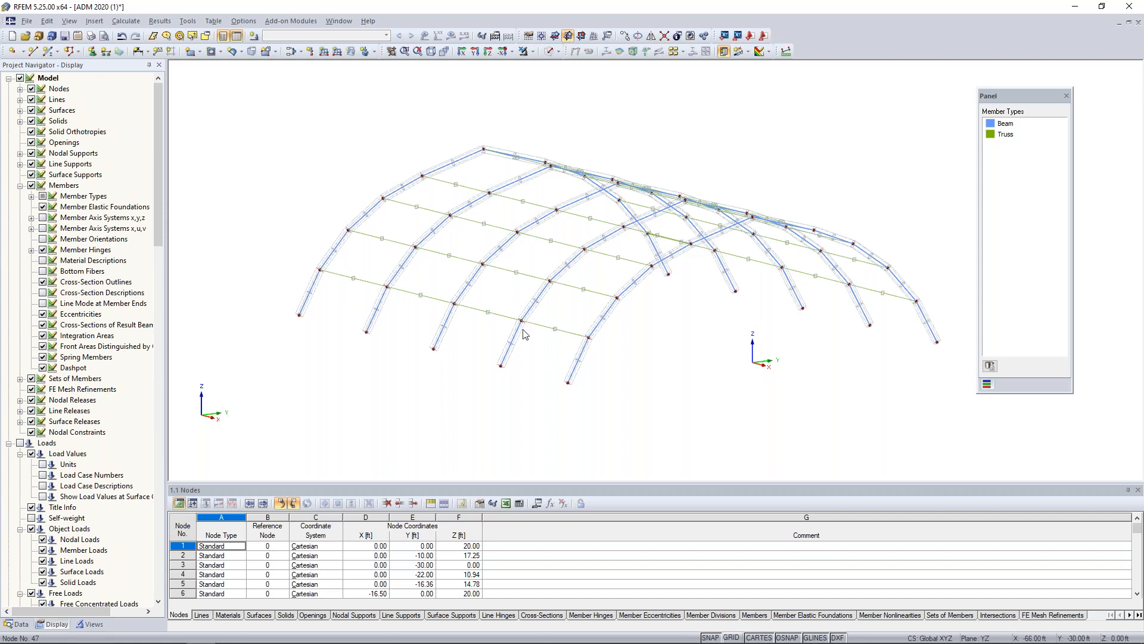
Examine how the truss cross-section outlines are oriented relative to the sloping arch members.
scroll(536, 337, "up", 5)
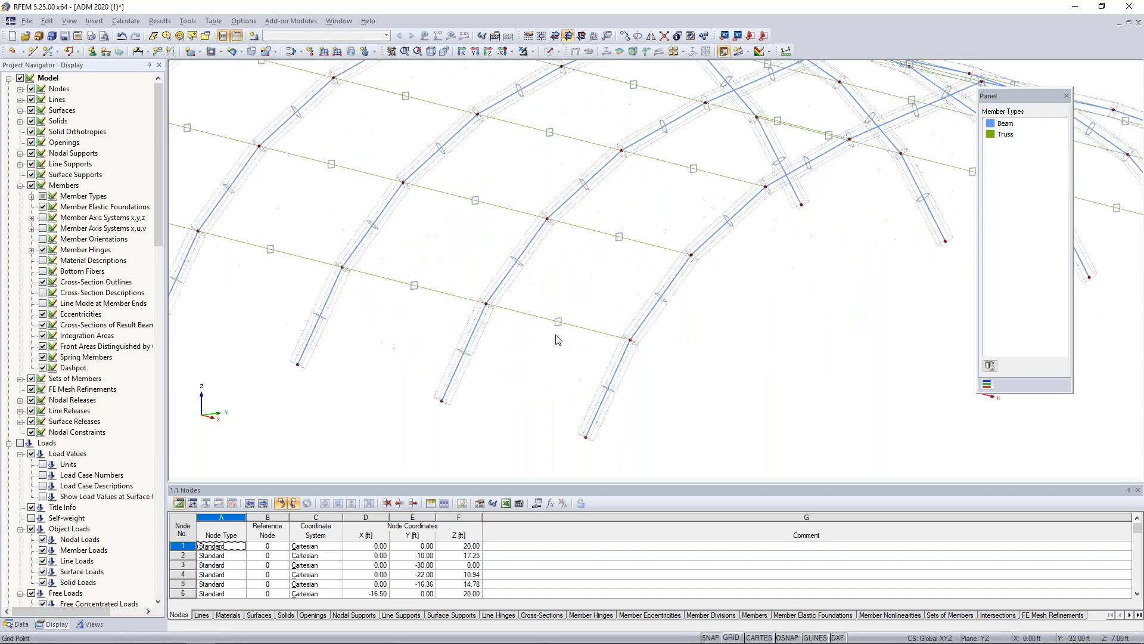
scroll(558, 340, "up", 2)
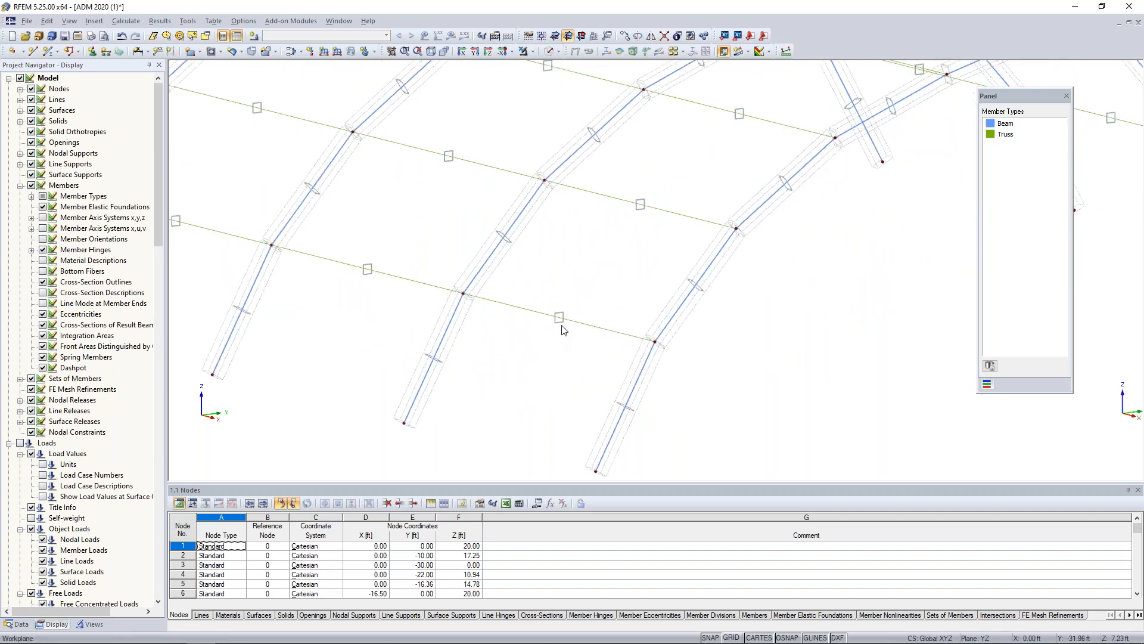
middle_click_drag(703, 166, 557, 276)
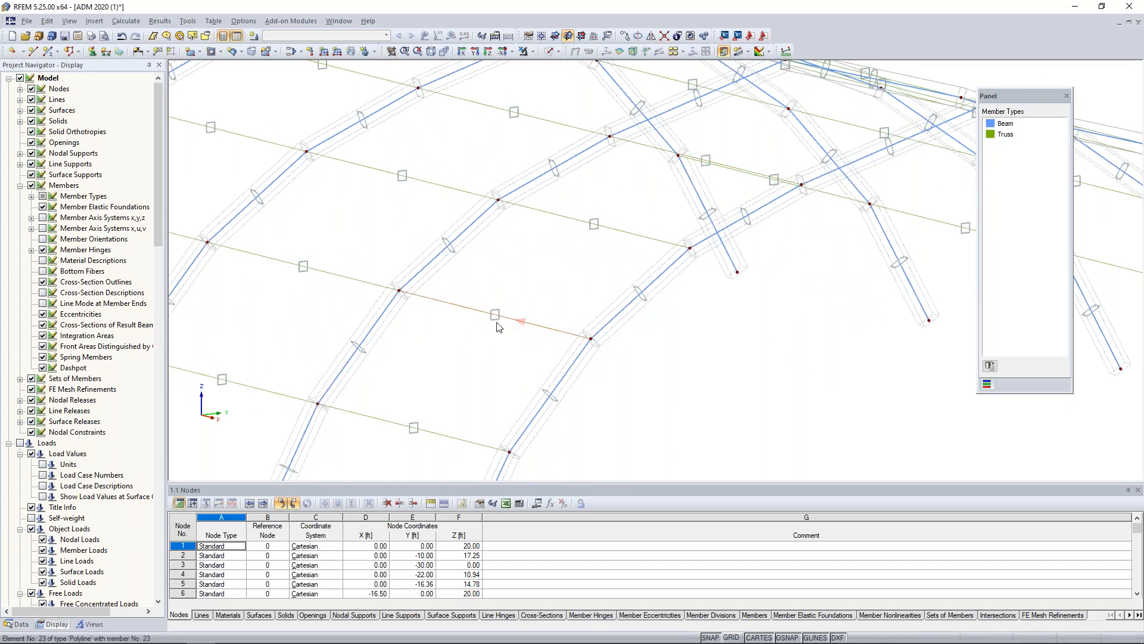
scroll(469, 331, "down", 1)
scroll(469, 332, "down", 3)
middle_click_drag(444, 346, 388, 344, "ctrl")
scroll(388, 344, "up", 3)
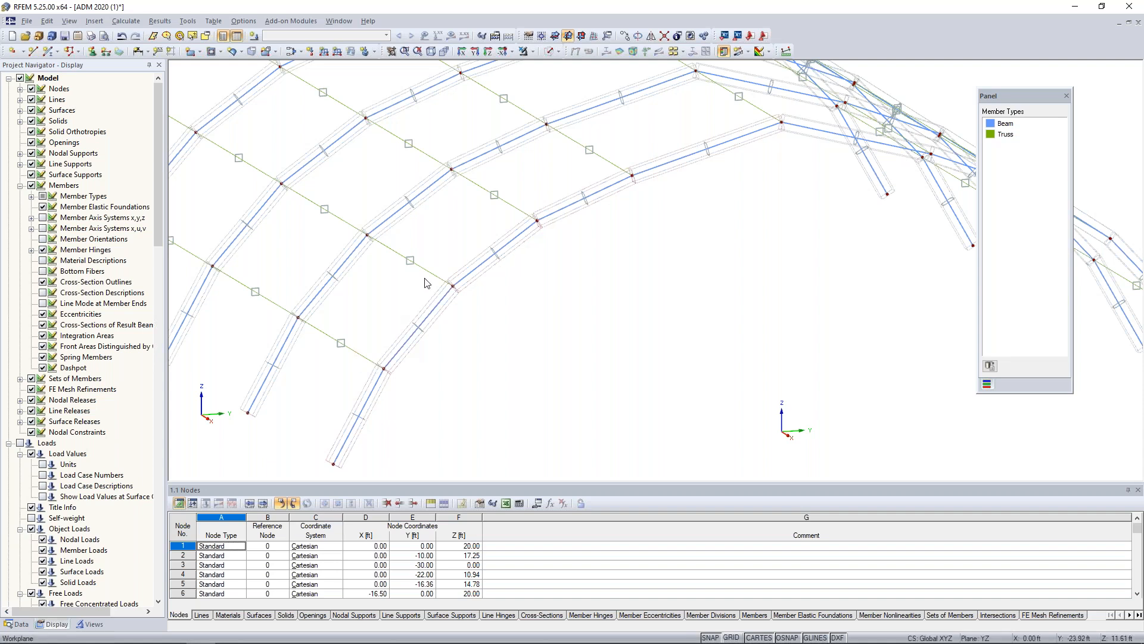
scroll(427, 282, "down", 3)
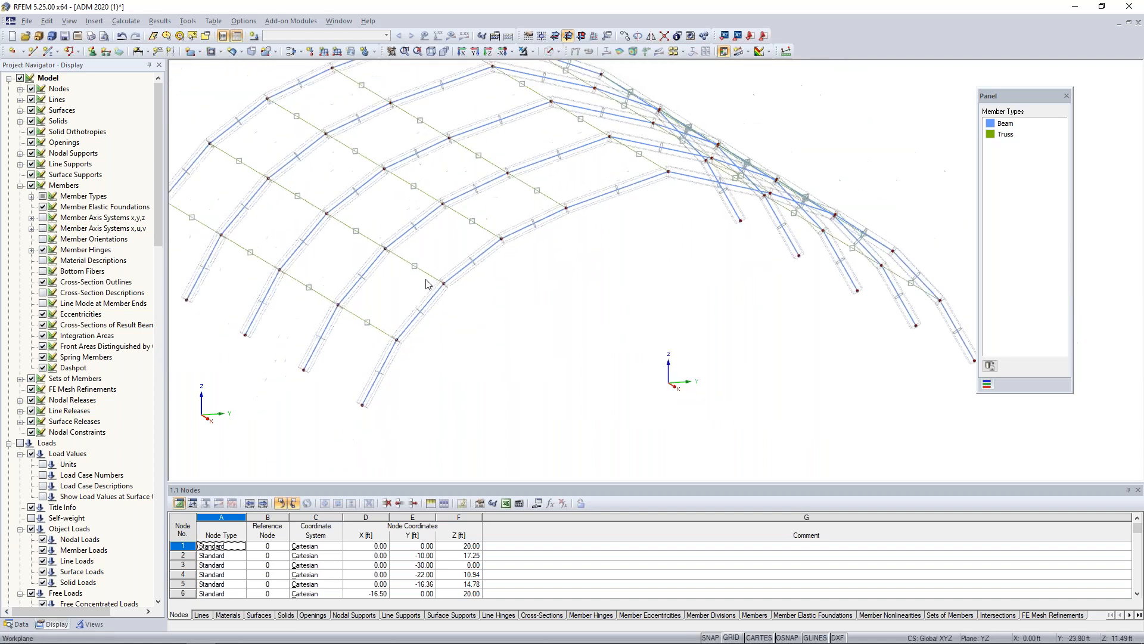
Isolate the truss members using the generated visibility for members by type.
left_click(90, 624)
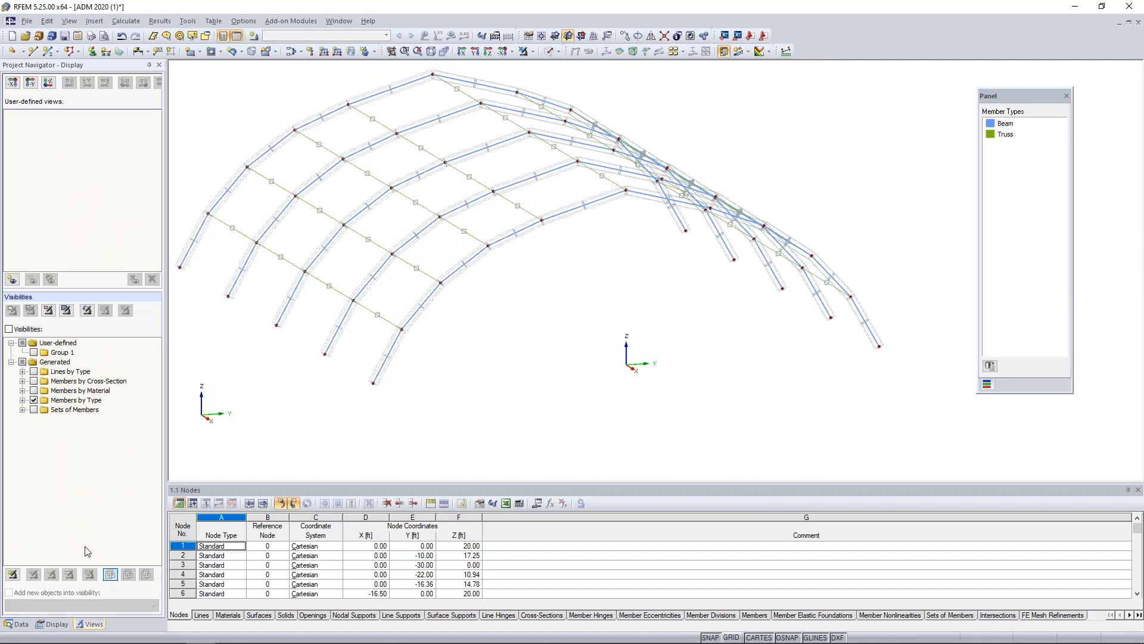
left_click(22, 400)
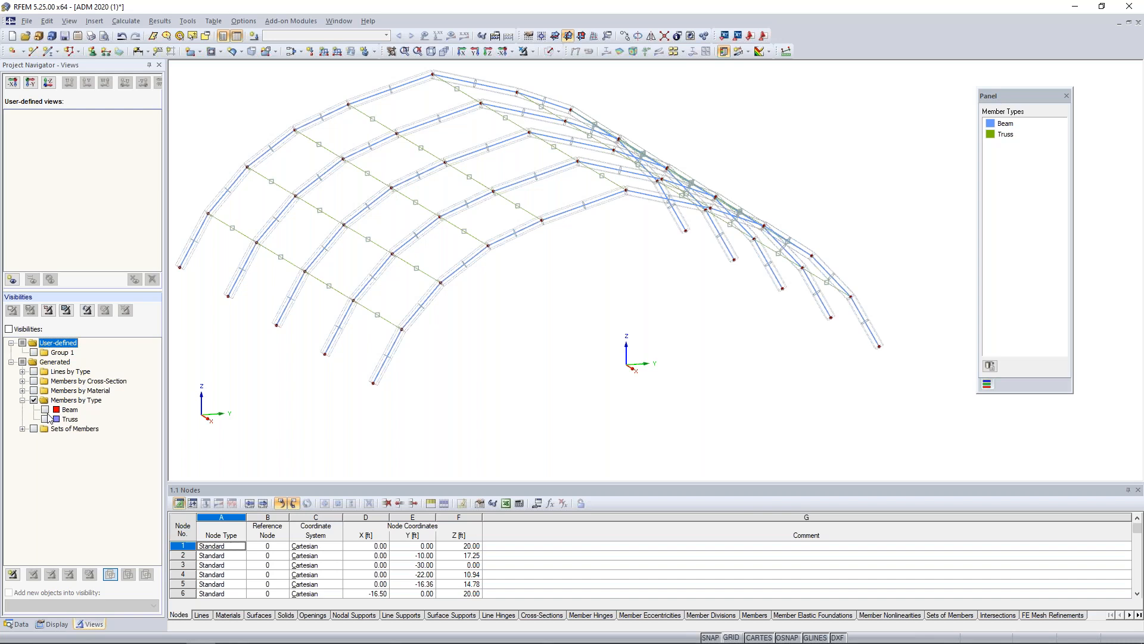
left_click(45, 419)
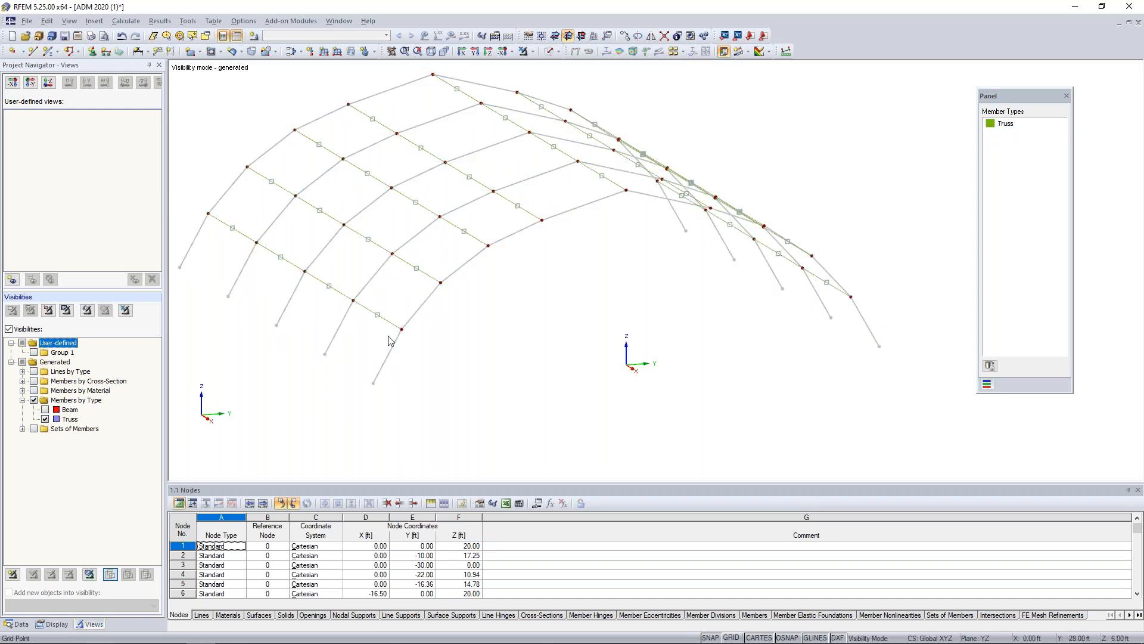
scroll(307, 332, "down", 1)
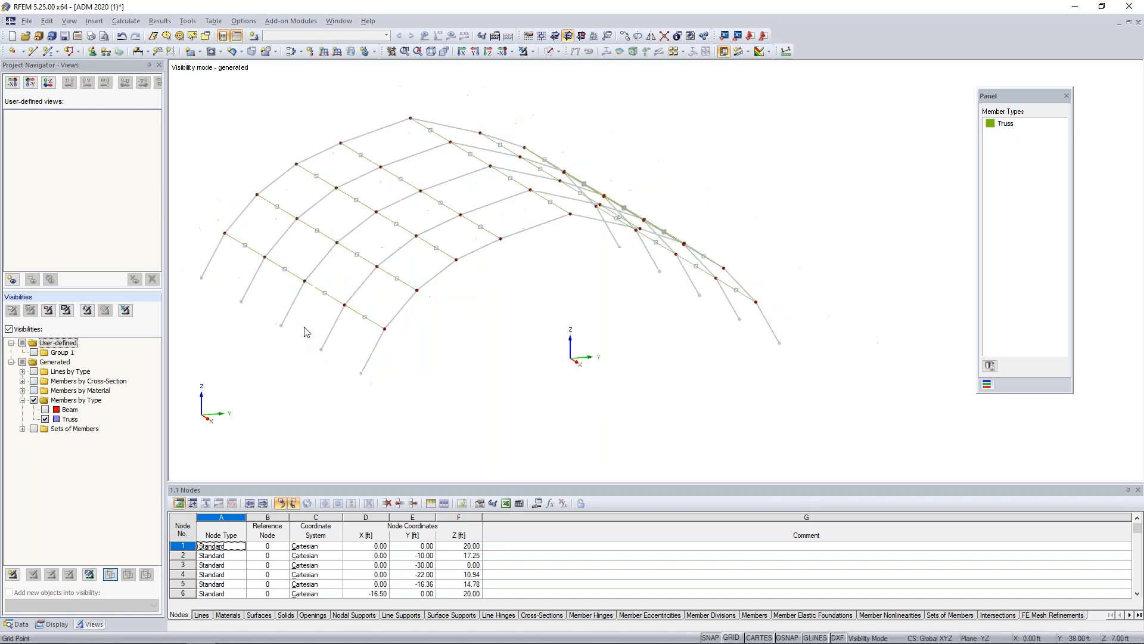
middle_click_drag(375, 353, 456, 353)
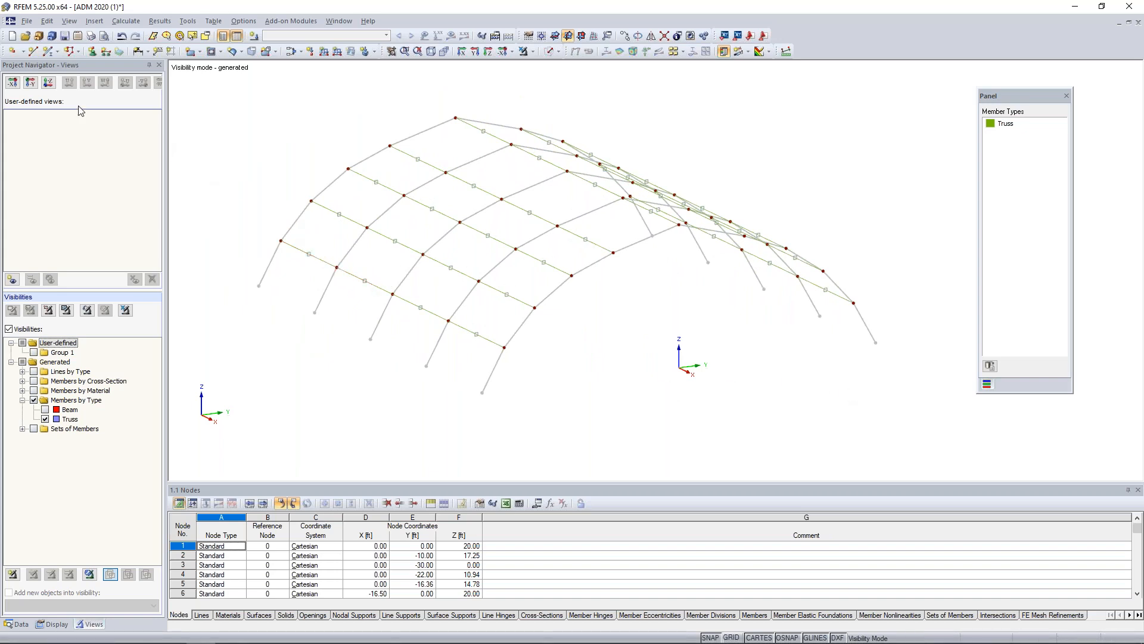
Create a standard node below the origin at X 0, Y 0 and Z -11.77 ft.
left_click(11, 52)
left_click_drag(167, 97, 235, 108)
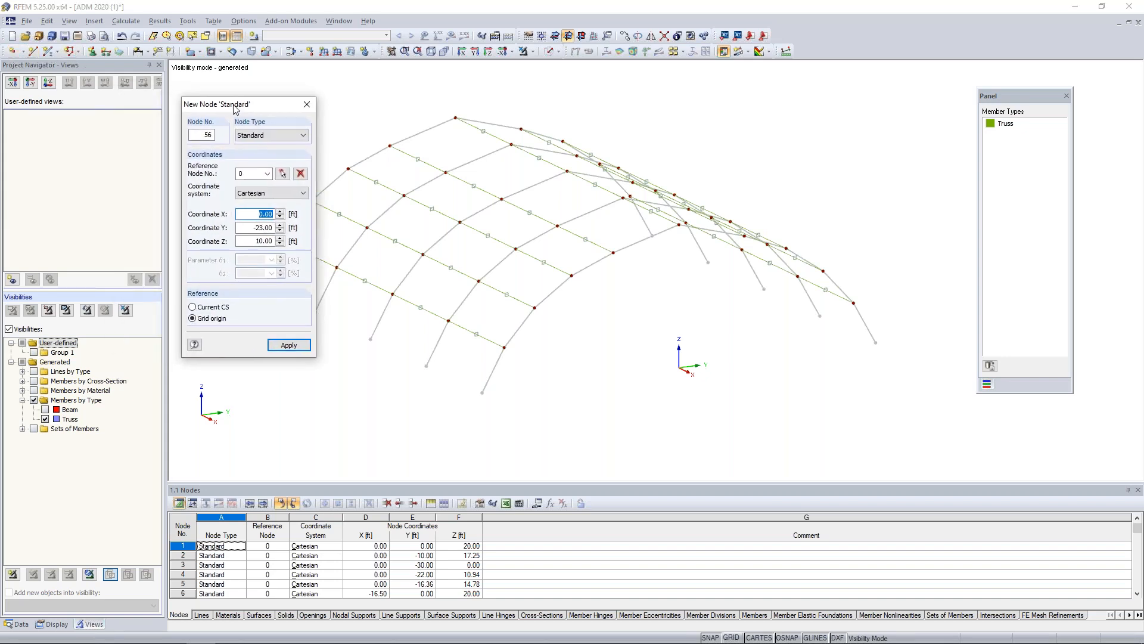
key("Tab")
type("0")
key("Tab")
type("-11.77")
key("Return")
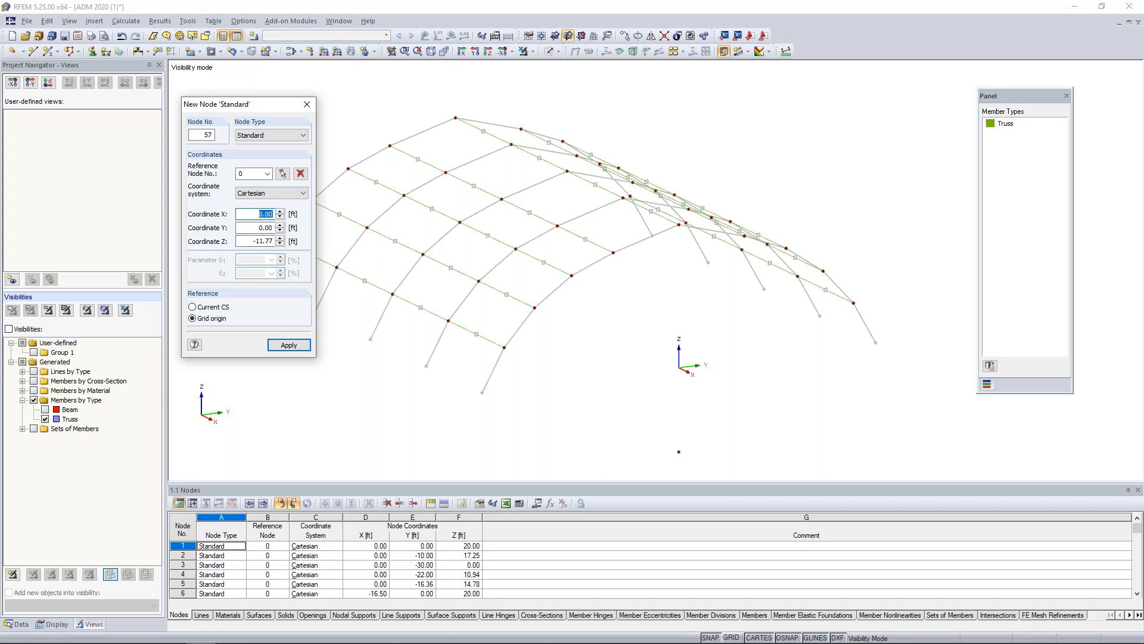
key("Escape")
Select all truss members and set their rotation via a help node in plane x-y, picking the node below the origin.
scroll(616, 365, "down", 2)
middle_click_drag(633, 378, 588, 396, "ctrl")
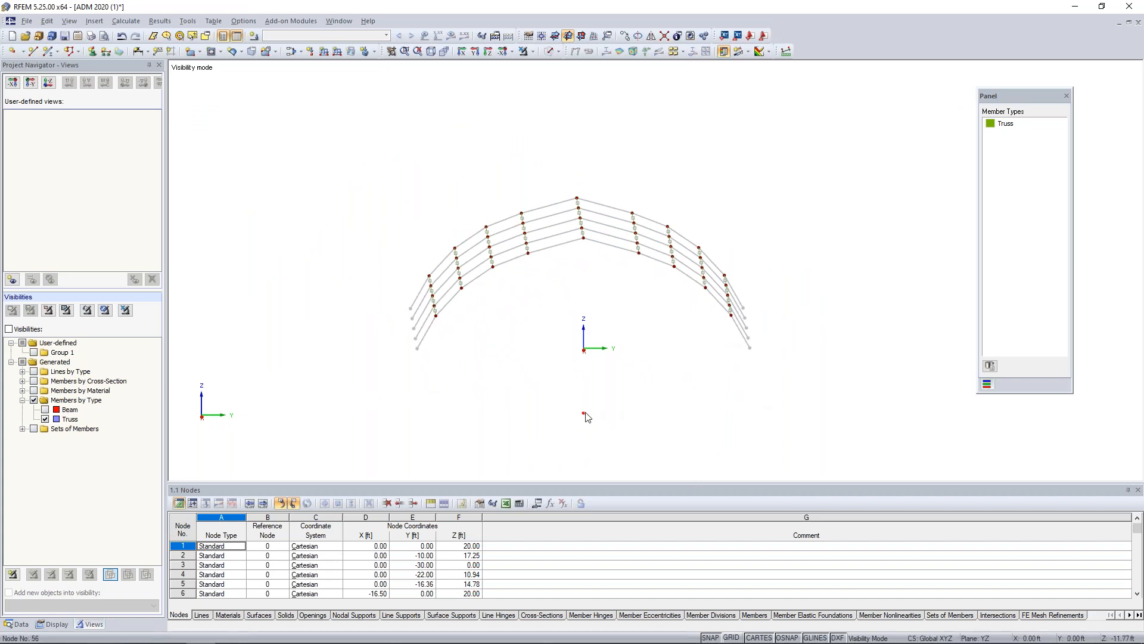
mouse_move(586, 417)
middle_click_drag(493, 338, 600, 356, "ctrl")
left_click_drag(320, 129, 826, 395)
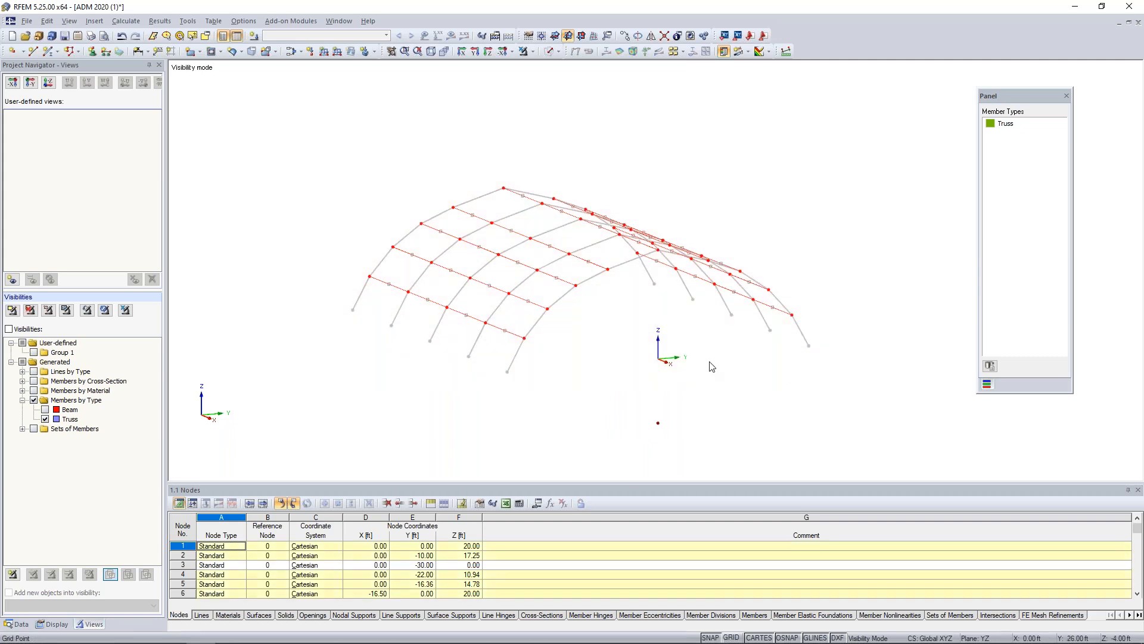
double_click(516, 341)
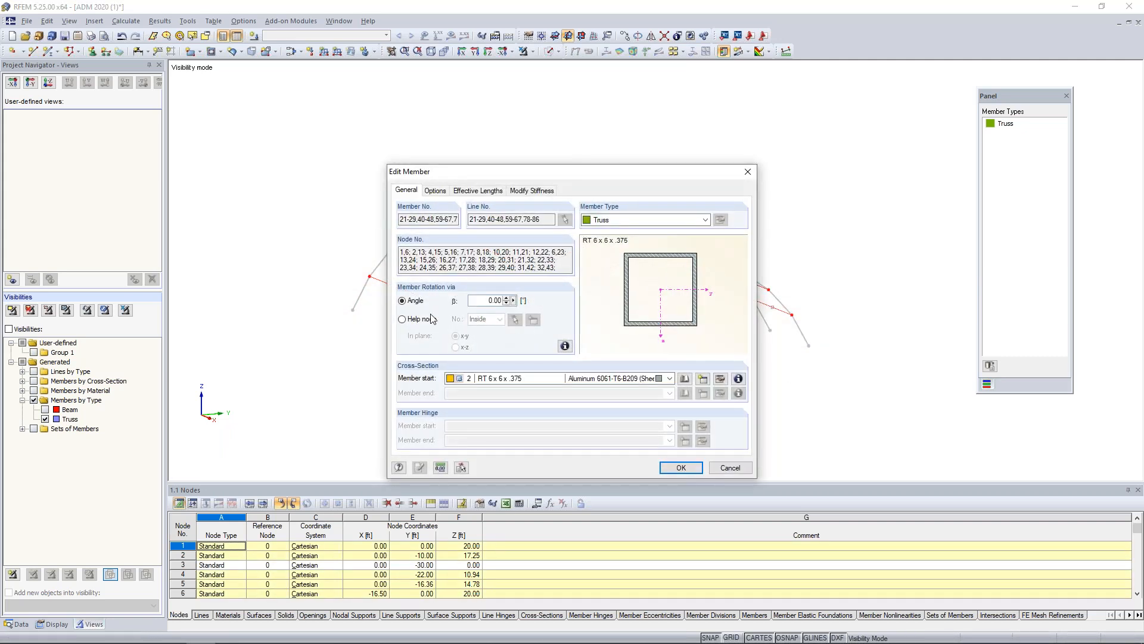
left_click(402, 320)
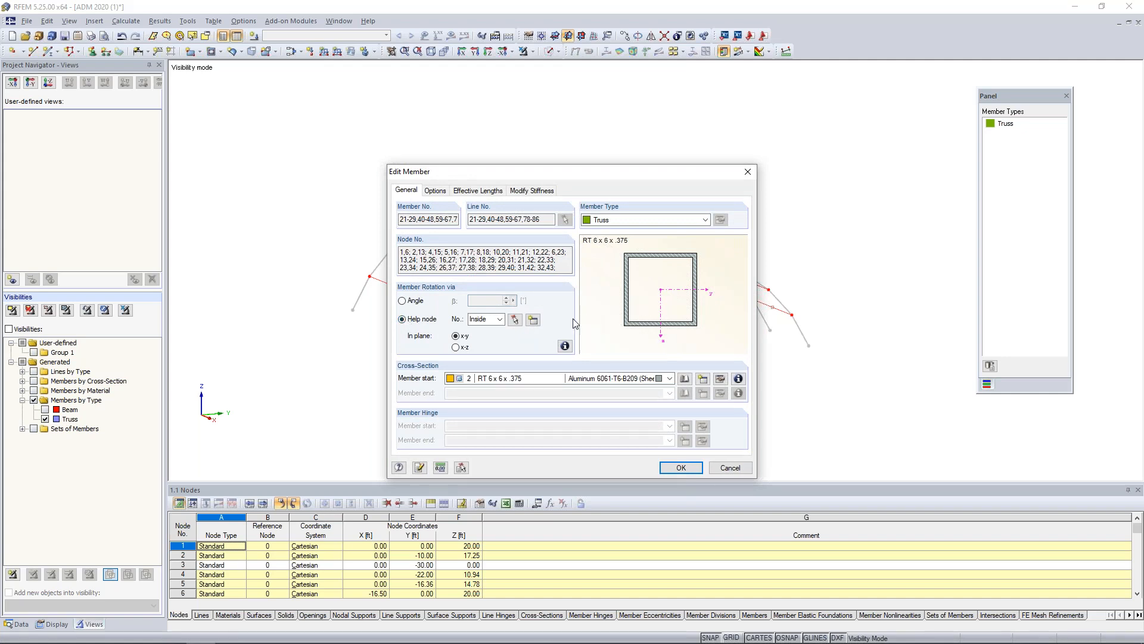
left_click(515, 321)
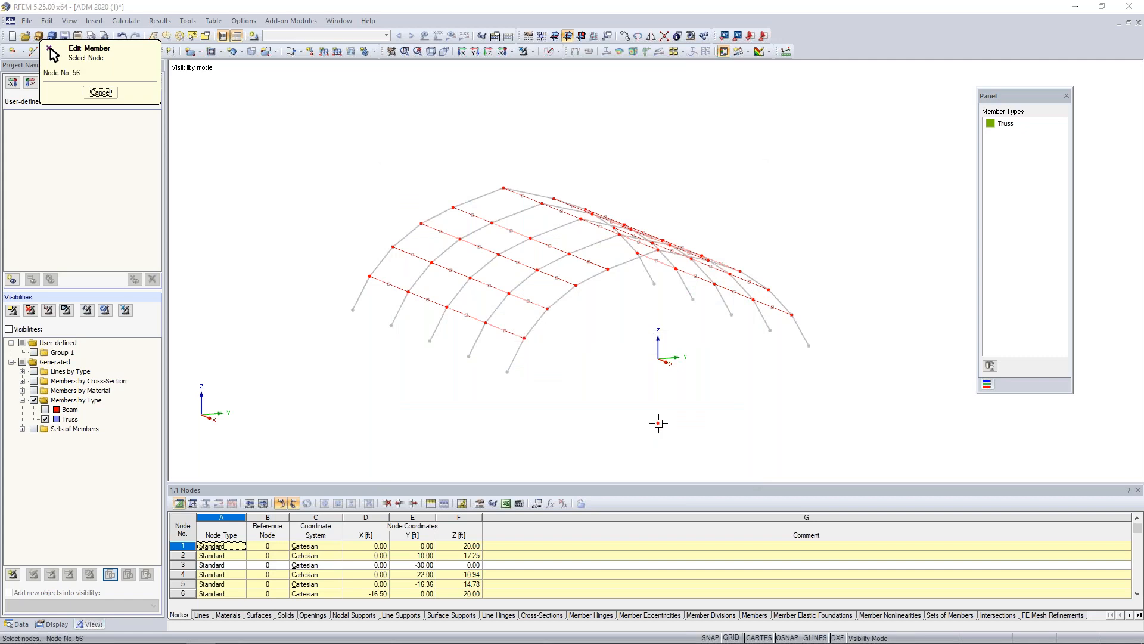
left_click(659, 423)
left_click(681, 467)
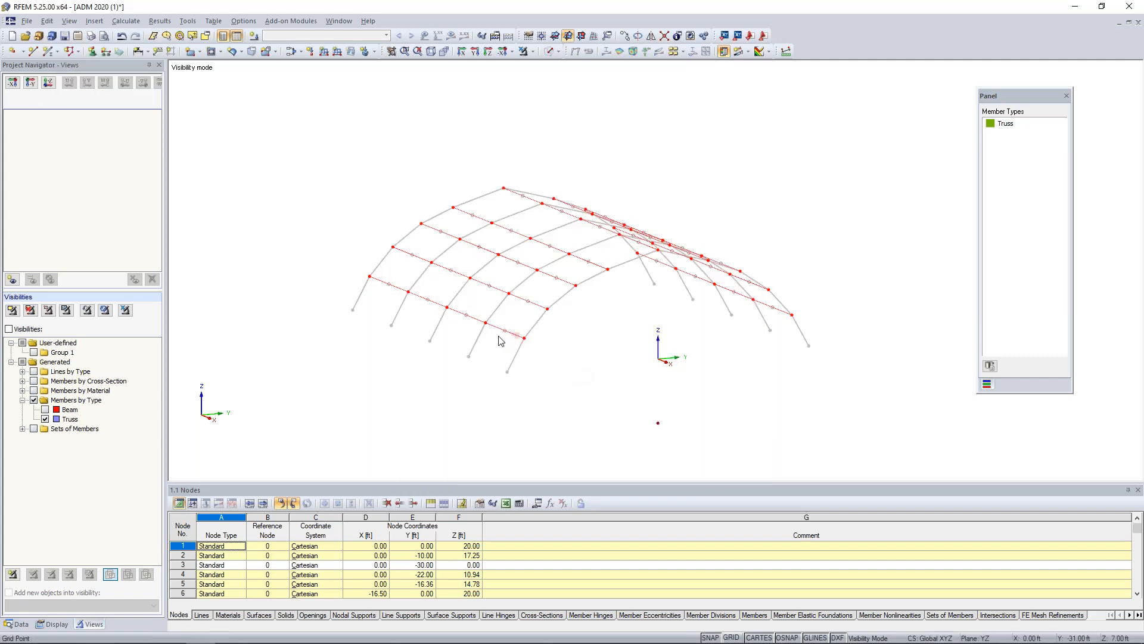
Examine the rotated truss cross-section outlines along both sides of the arches.
scroll(507, 336, "up", 5)
scroll(507, 333, "up", 1)
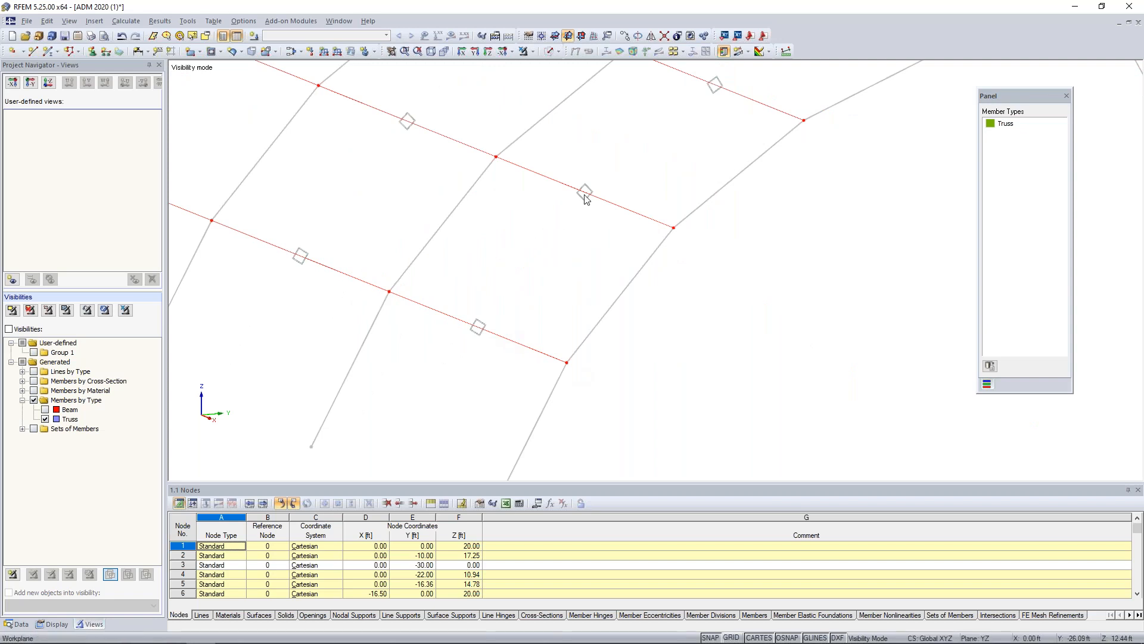
middle_click_drag(718, 90, 529, 245)
middle_click_drag(723, 158, 458, 196, "ctrl")
scroll(684, 222, "down", 2)
scroll(684, 222, "down", 1)
middle_click_drag(685, 221, 686, 268, "ctrl")
middle_click_drag(590, 263, 590, 334)
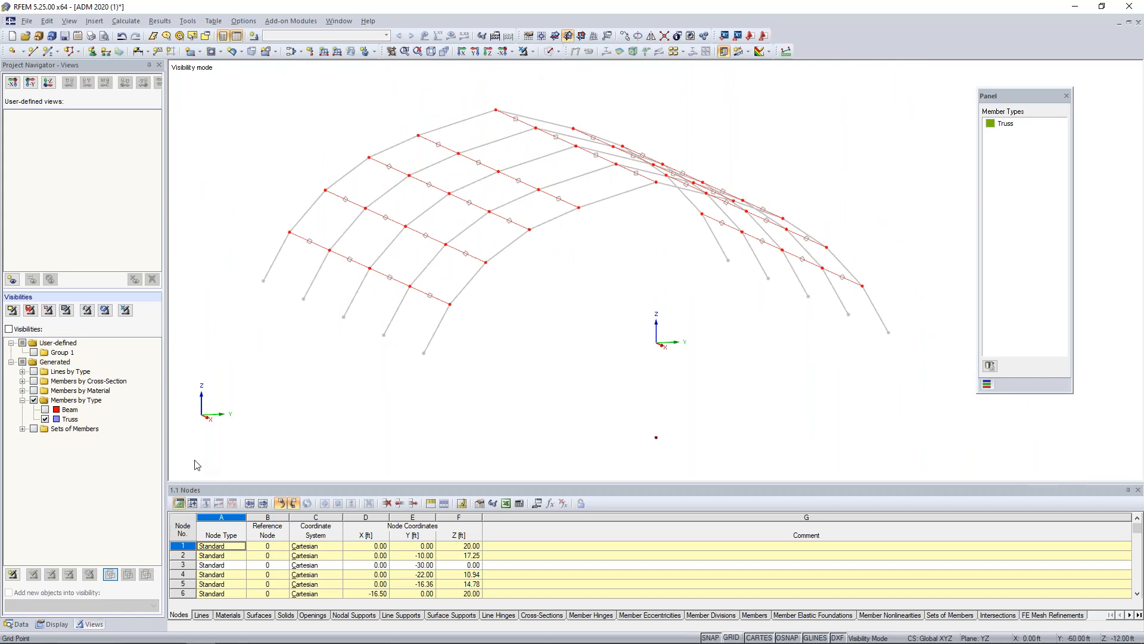
Hide the cross-section outlines and cancel the visibility mode to show the whole structure again.
left_click(46, 625)
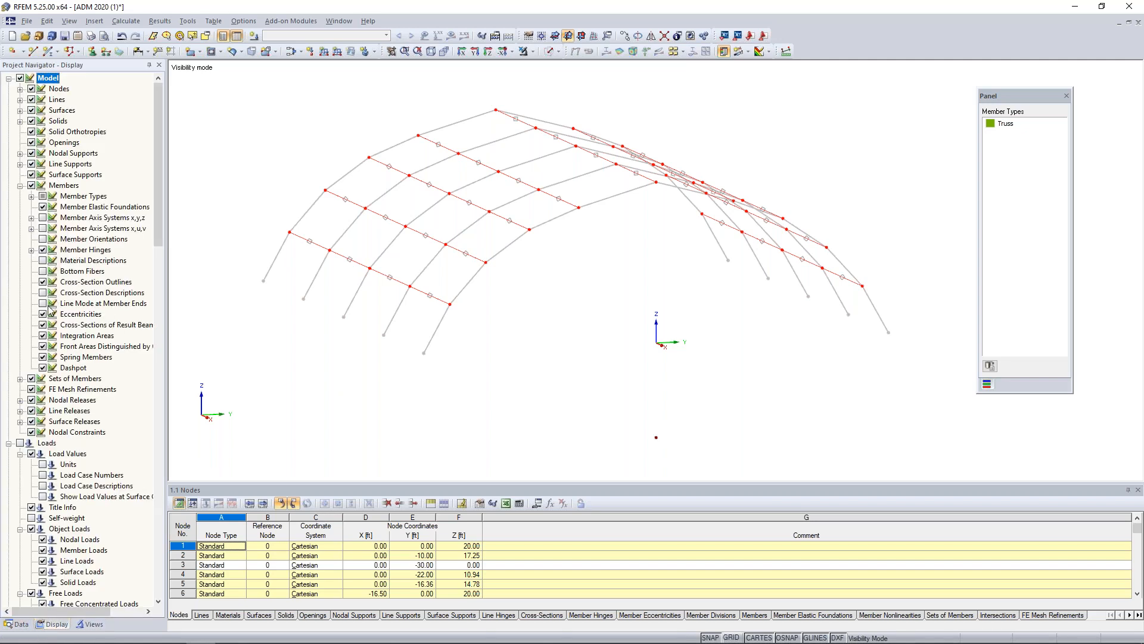
left_click(42, 282)
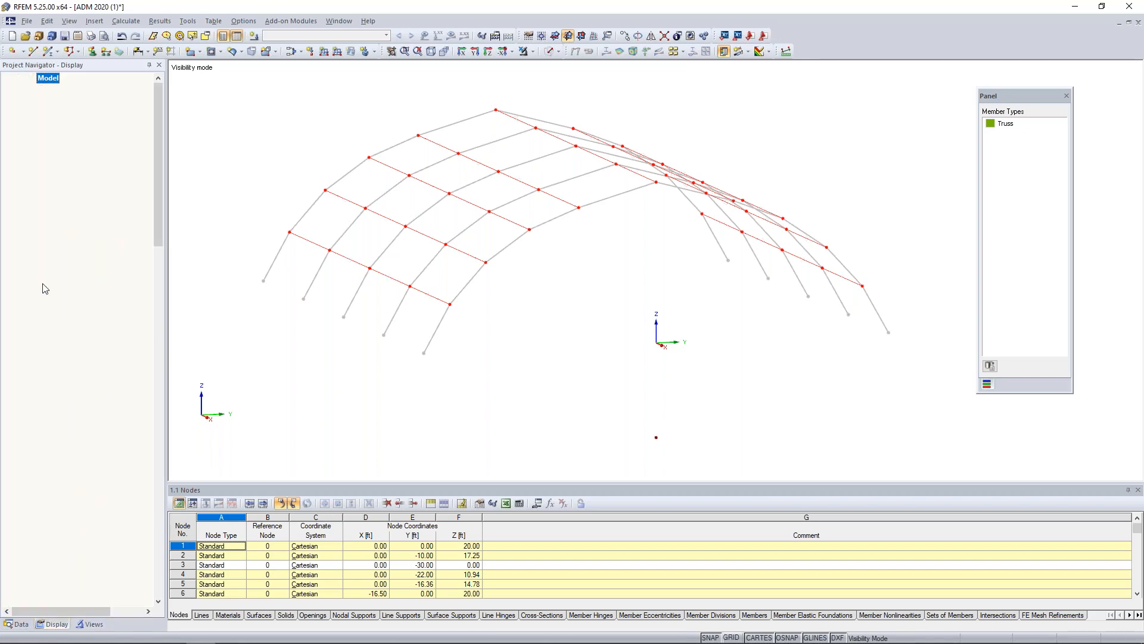
left_click(524, 52)
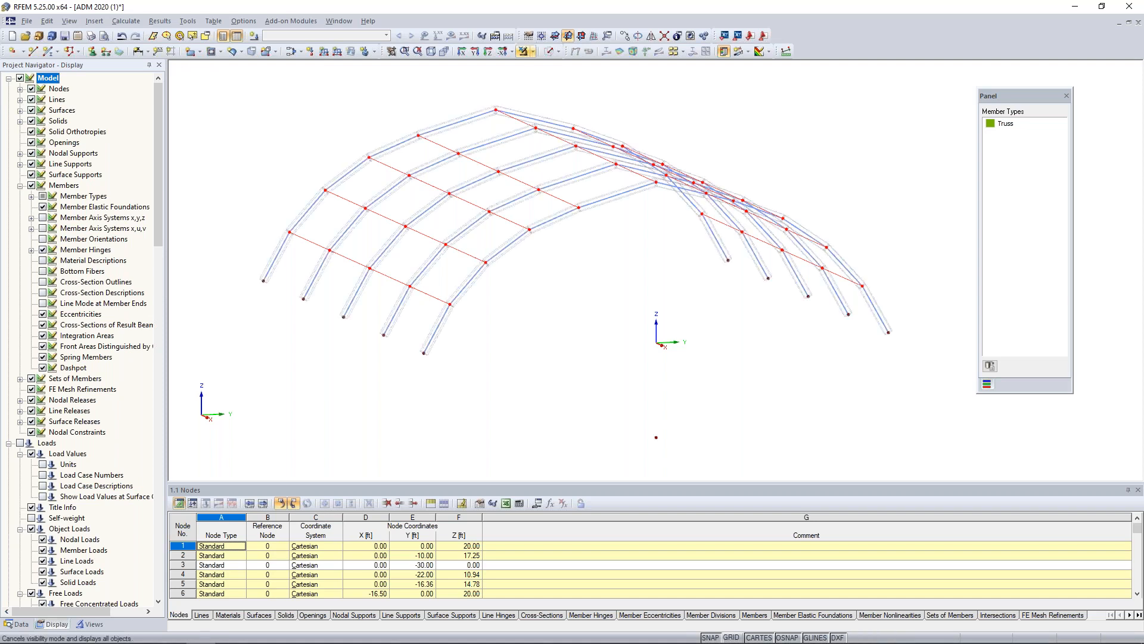
left_click(20, 187)
left_click(19, 622)
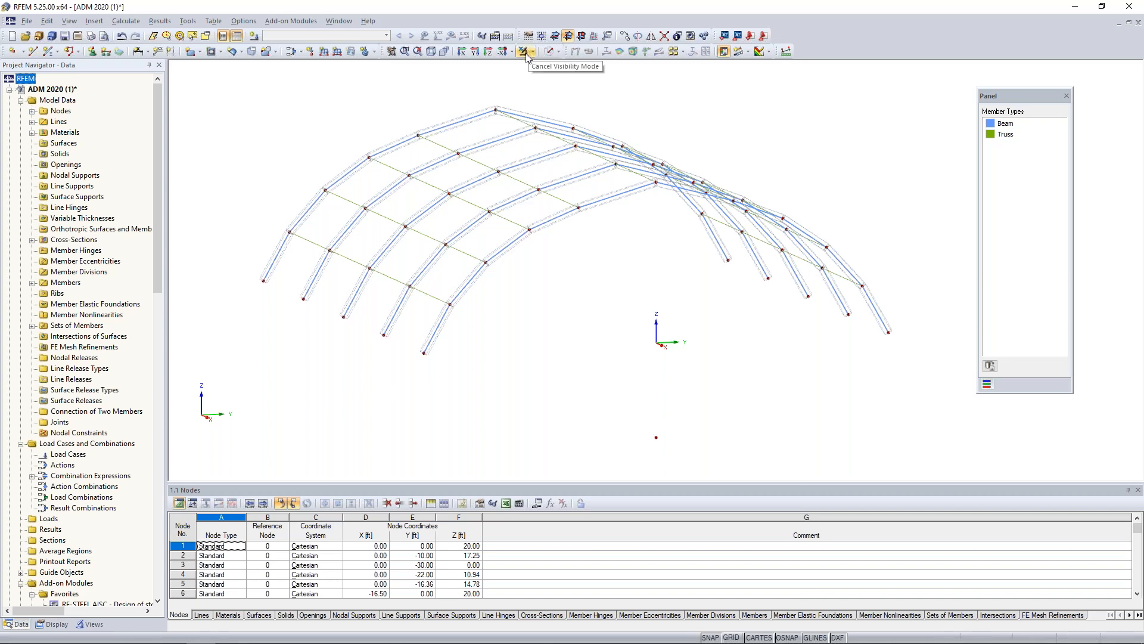
Start a new single member and set its member type to Tension.
middle_click_drag(284, 350, 352, 395, "ctrl")
left_click(48, 56)
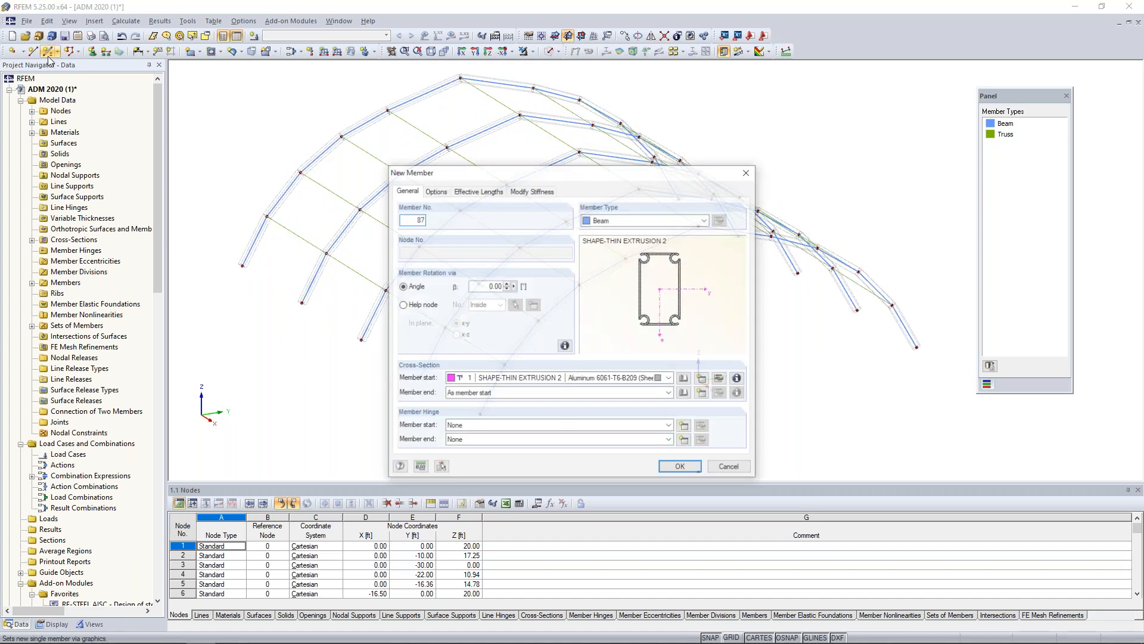
left_click(611, 220)
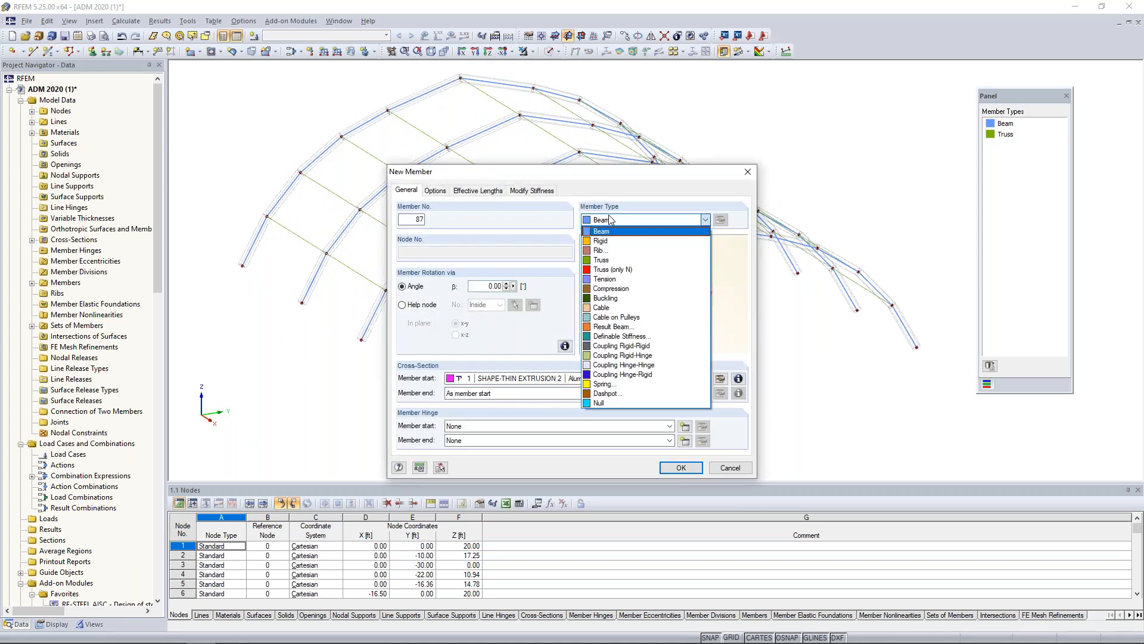
left_click(609, 280)
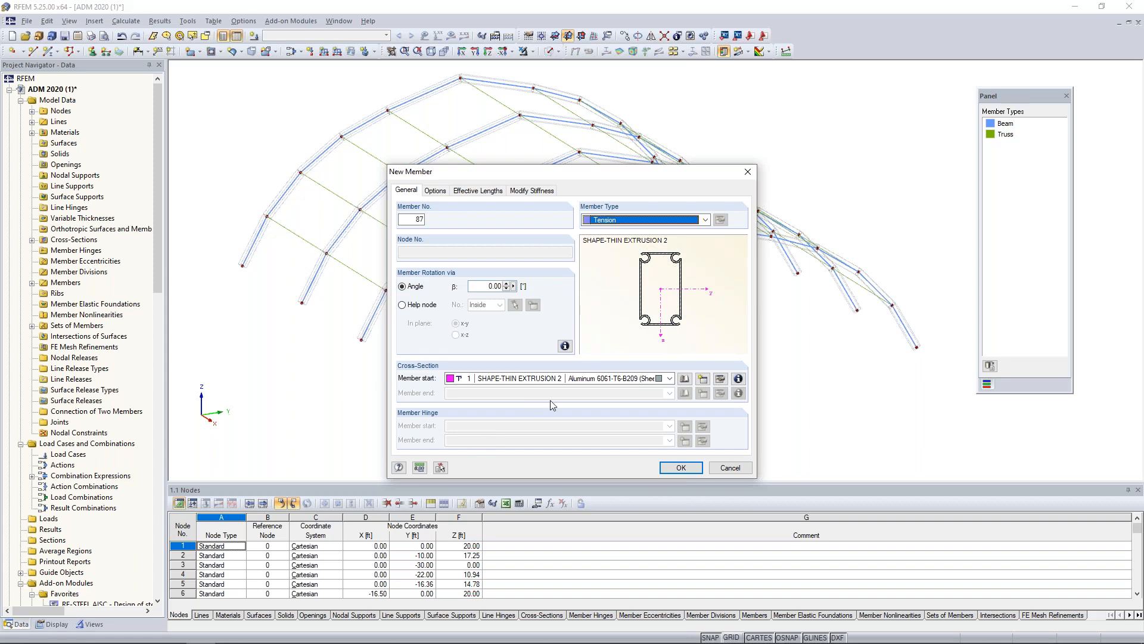
Define a round bar cross-section for the tension member with diameter 0.50 in and material ASTM Cable Material.
left_click(683, 379)
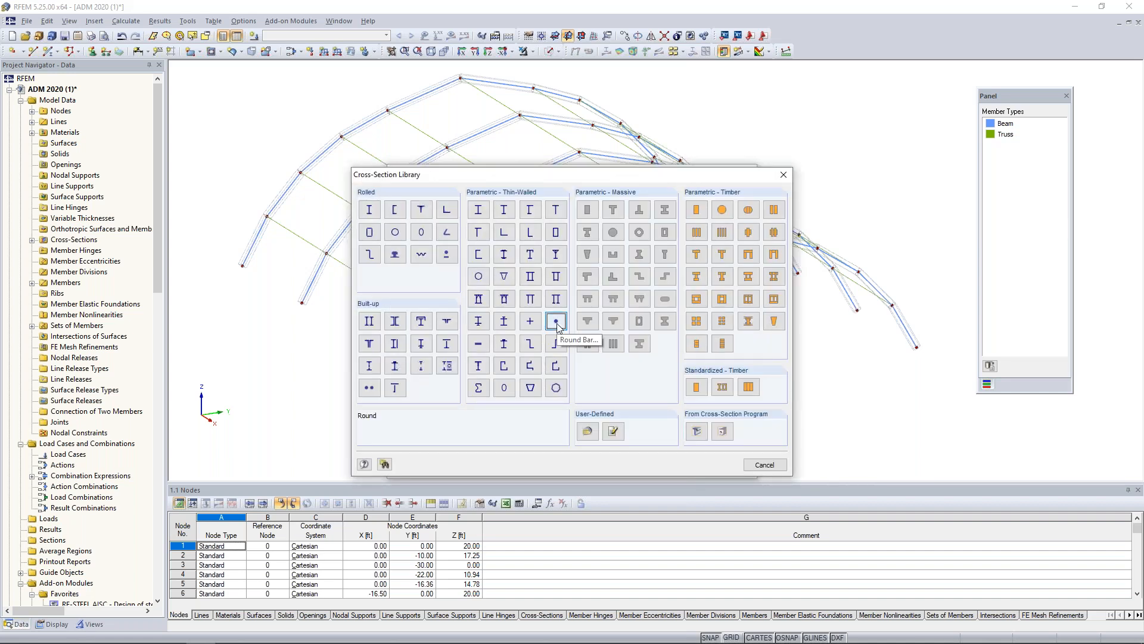
left_click(556, 323)
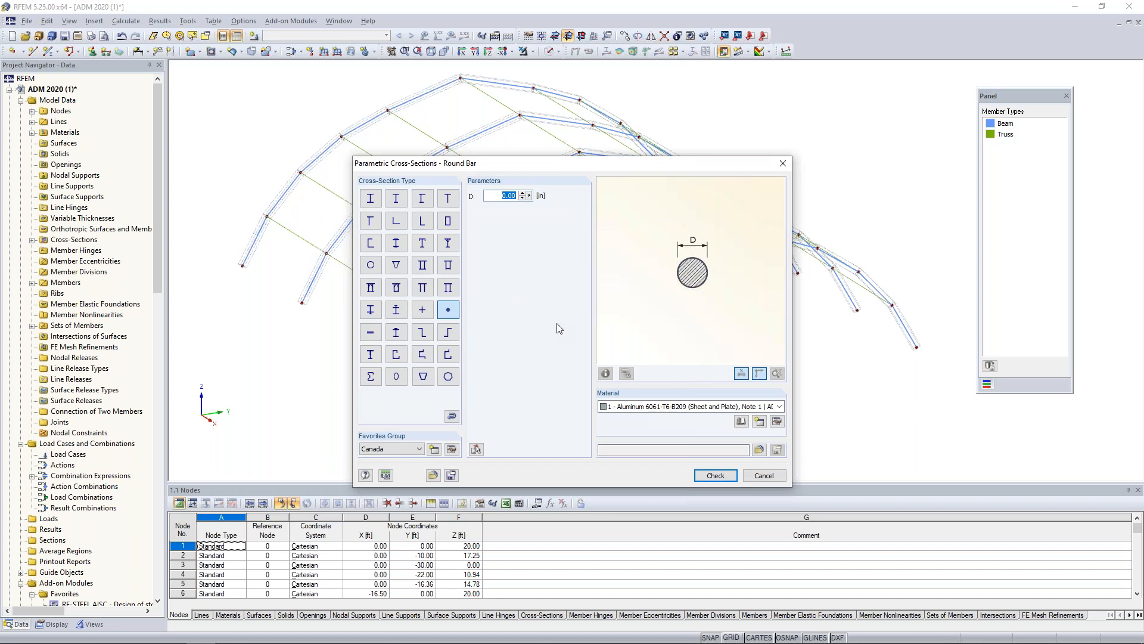
type("0")
left_click(631, 410)
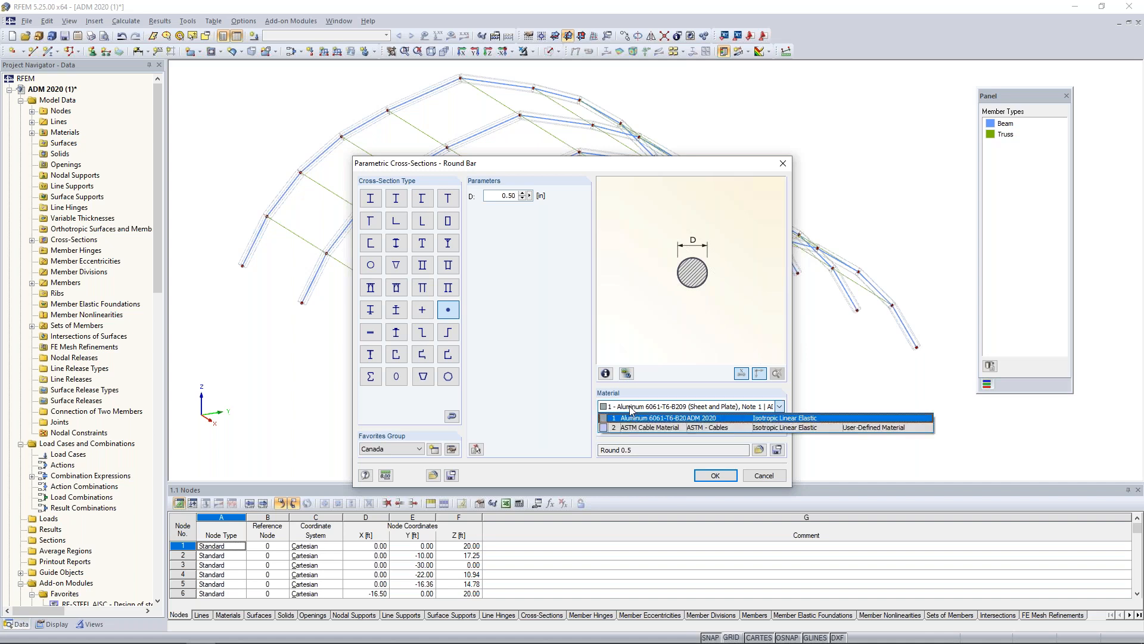
left_click(634, 424)
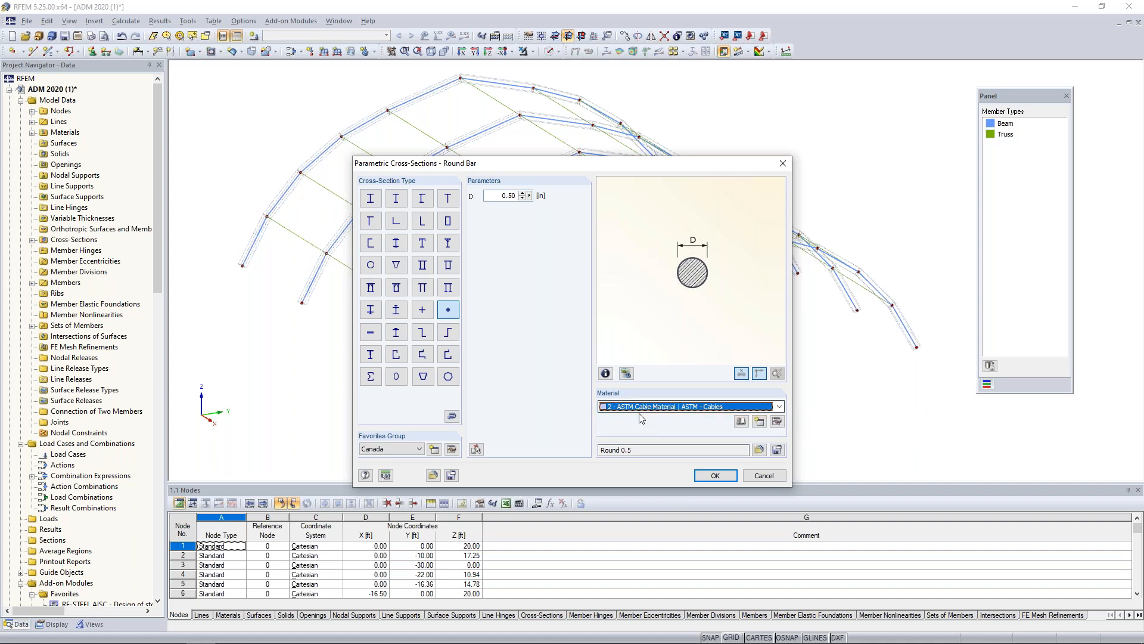
Filter the material library to Metal and Cable, choose ASTM Cable Material, and accept the Round 0.5 section and tension member settings.
left_click(740, 422)
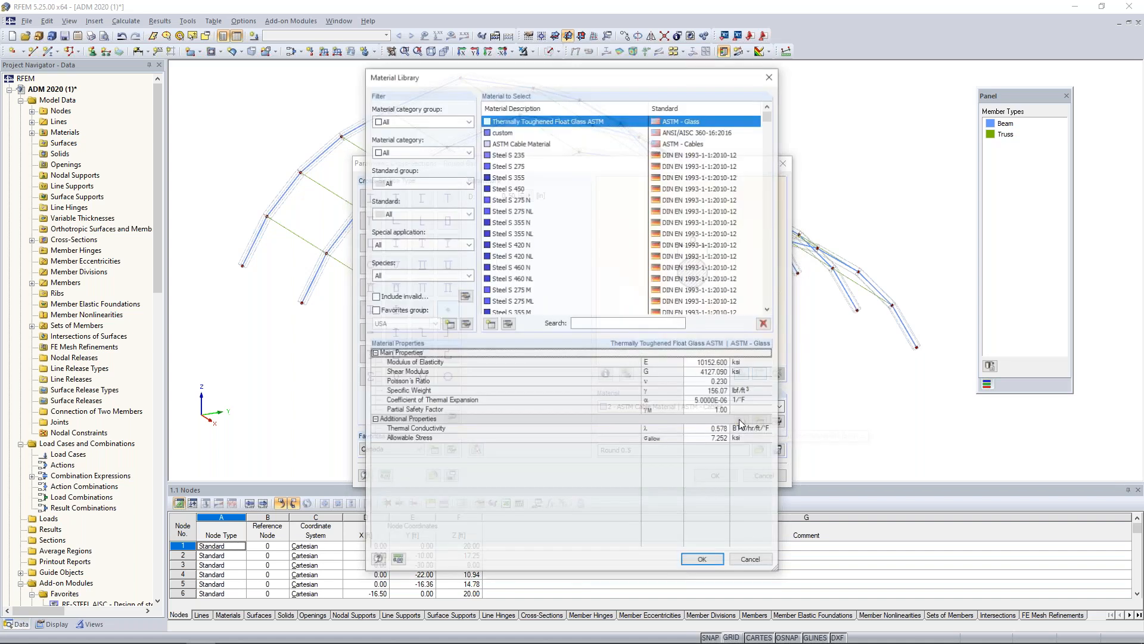
left_click(404, 122)
left_click(396, 148)
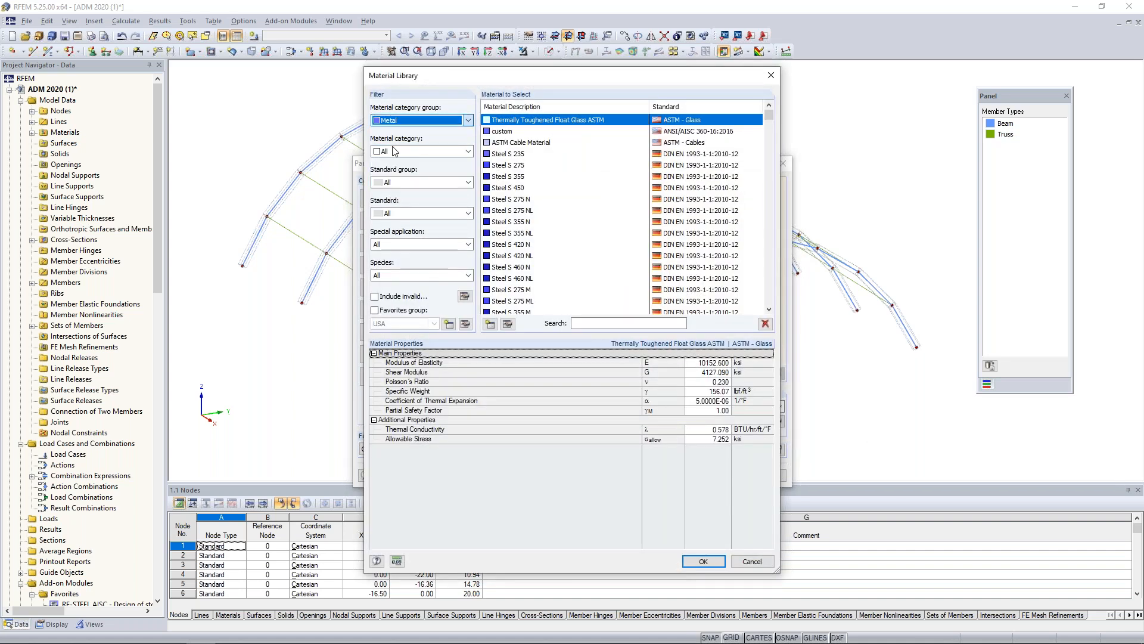
left_click(396, 151)
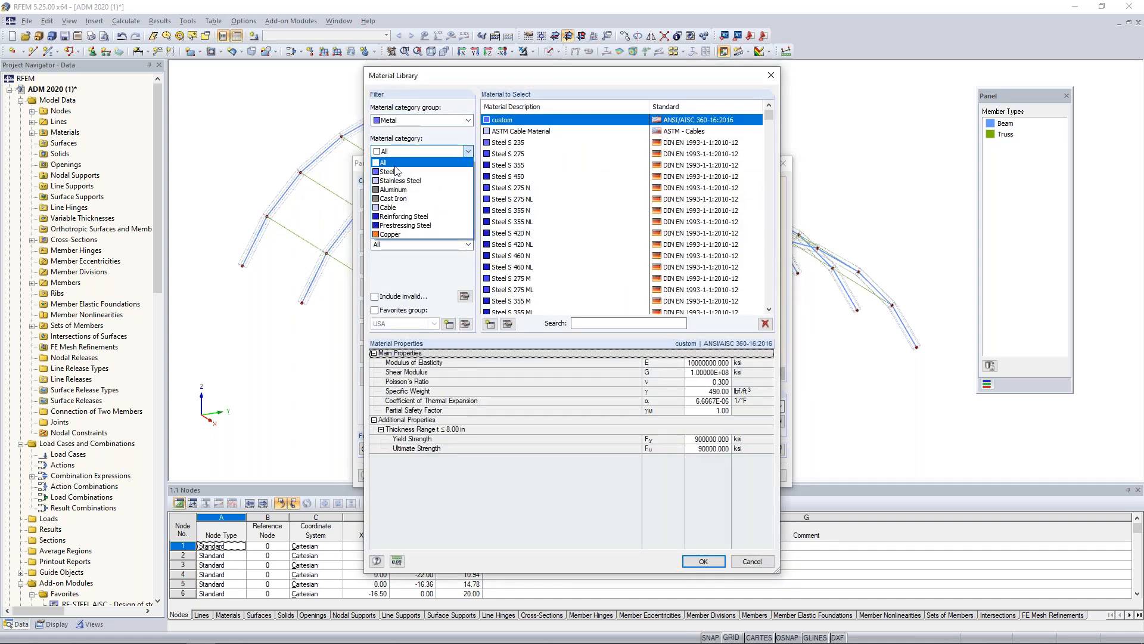
left_click(390, 208)
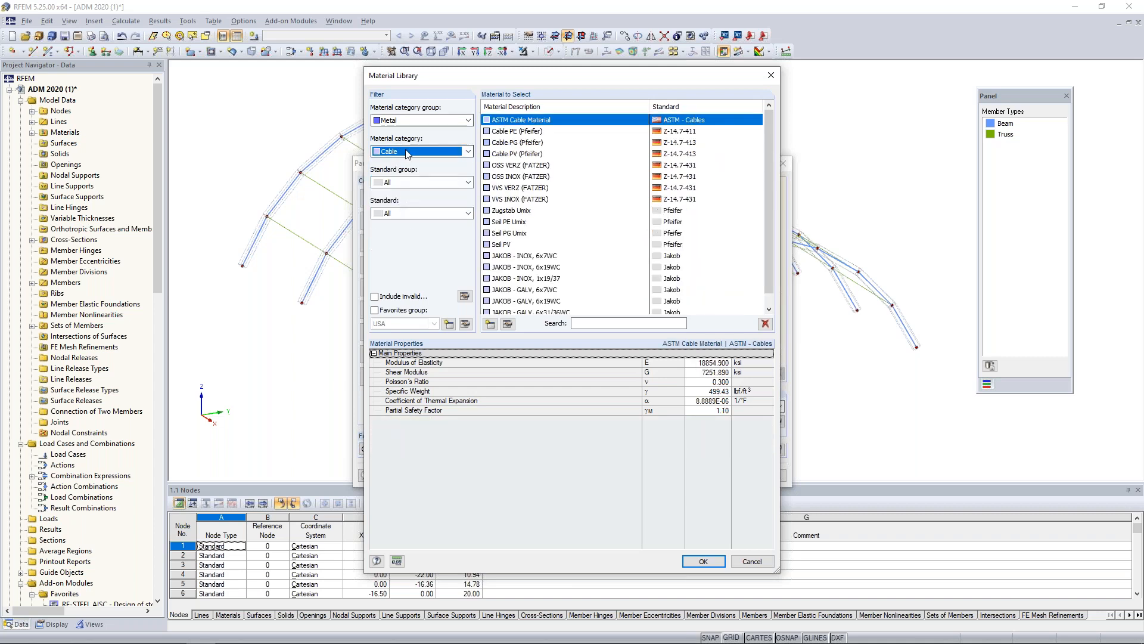
left_click_drag(770, 150, 771, 161)
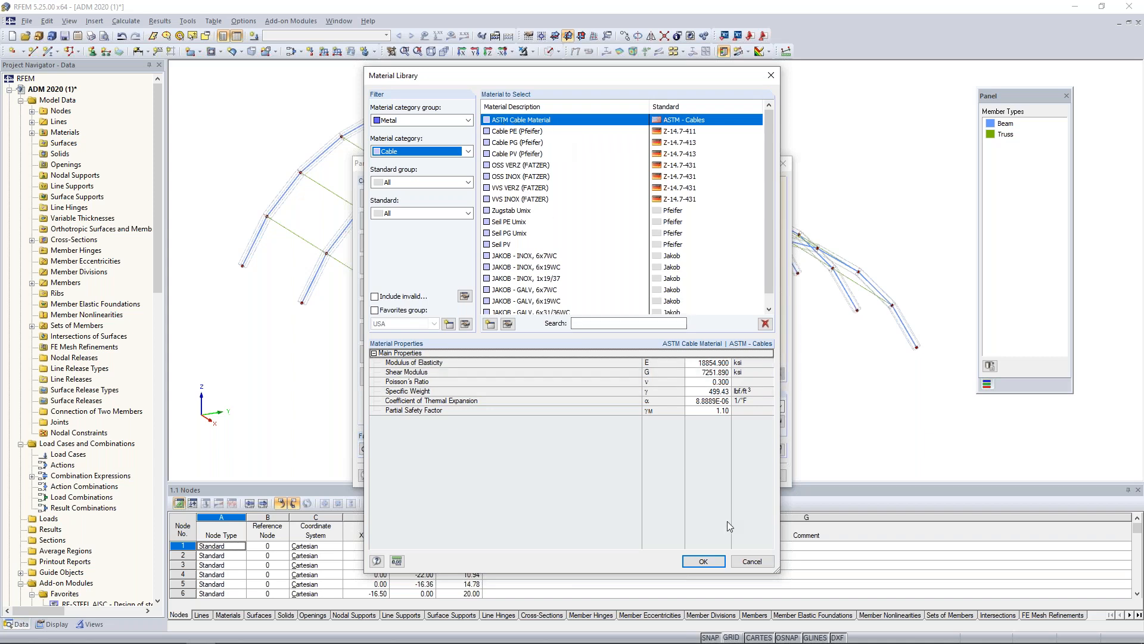
left_click(702, 562)
left_click(715, 475)
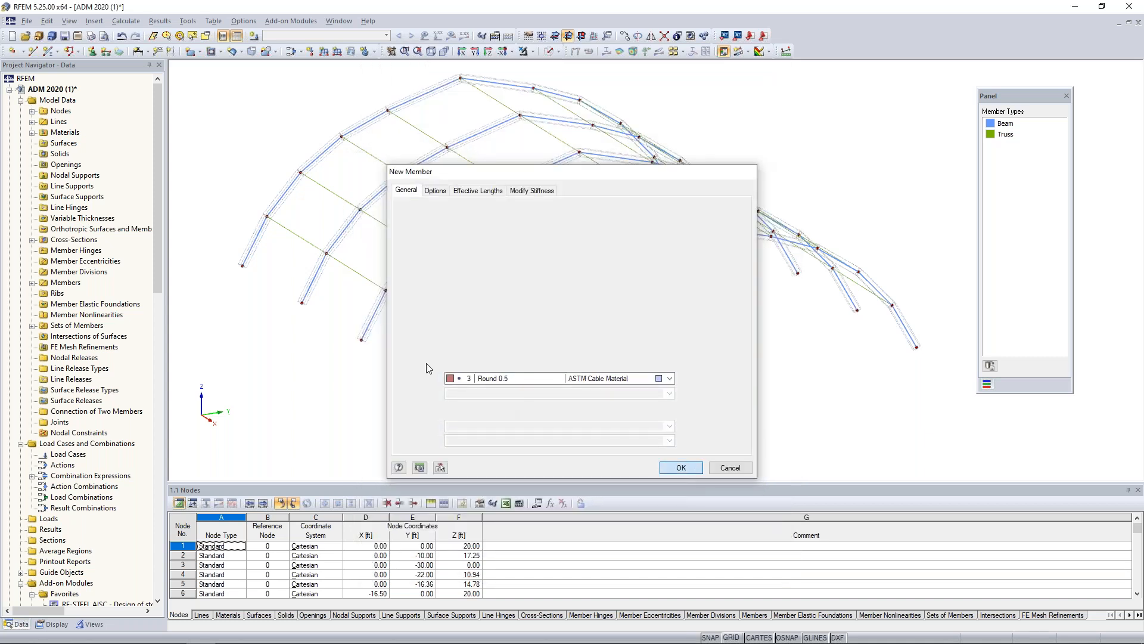
key("Return")
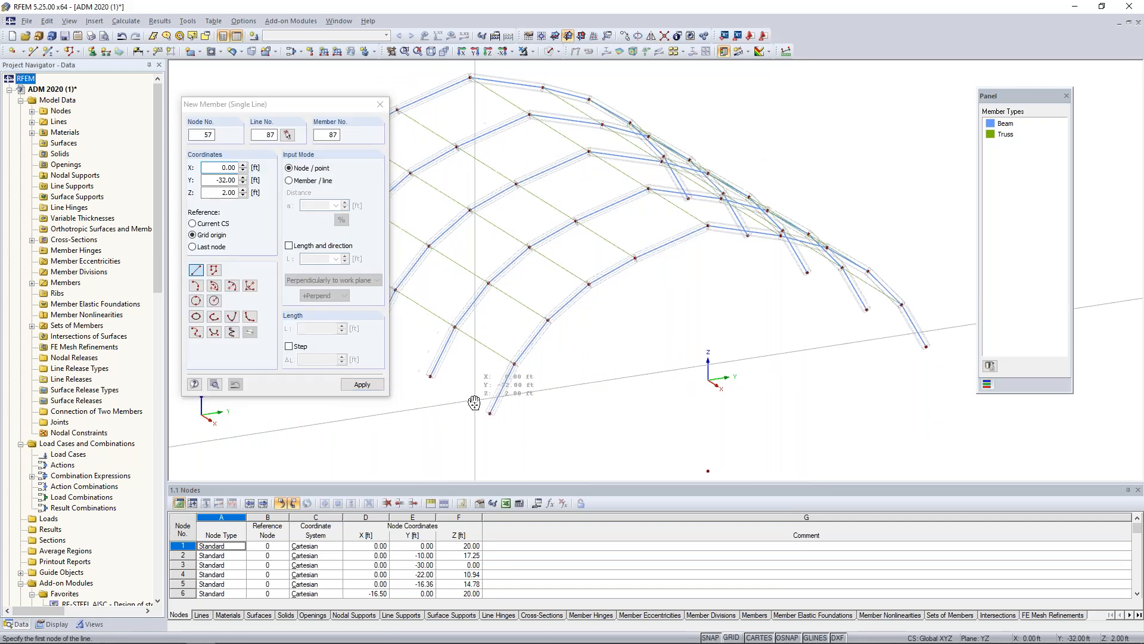
Draw crossed tension diagonals in the two lowest panels between the two frontmost arches, connecting opposite frame nodes.
scroll(474, 402, "up", 3)
left_click(522, 417)
left_click(439, 368)
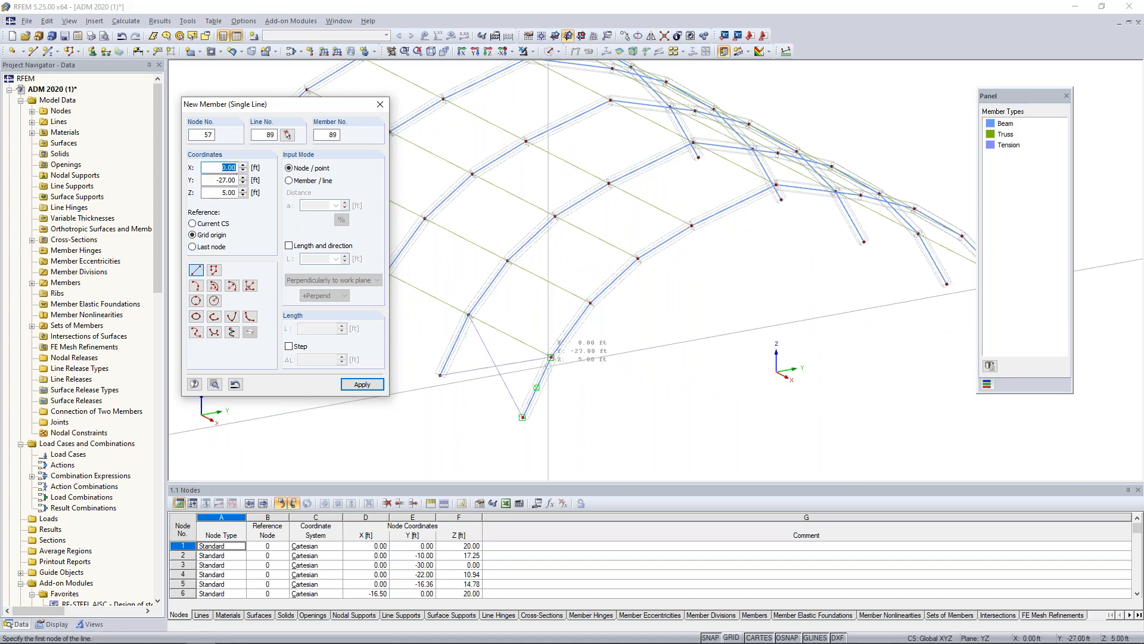
left_click(551, 357)
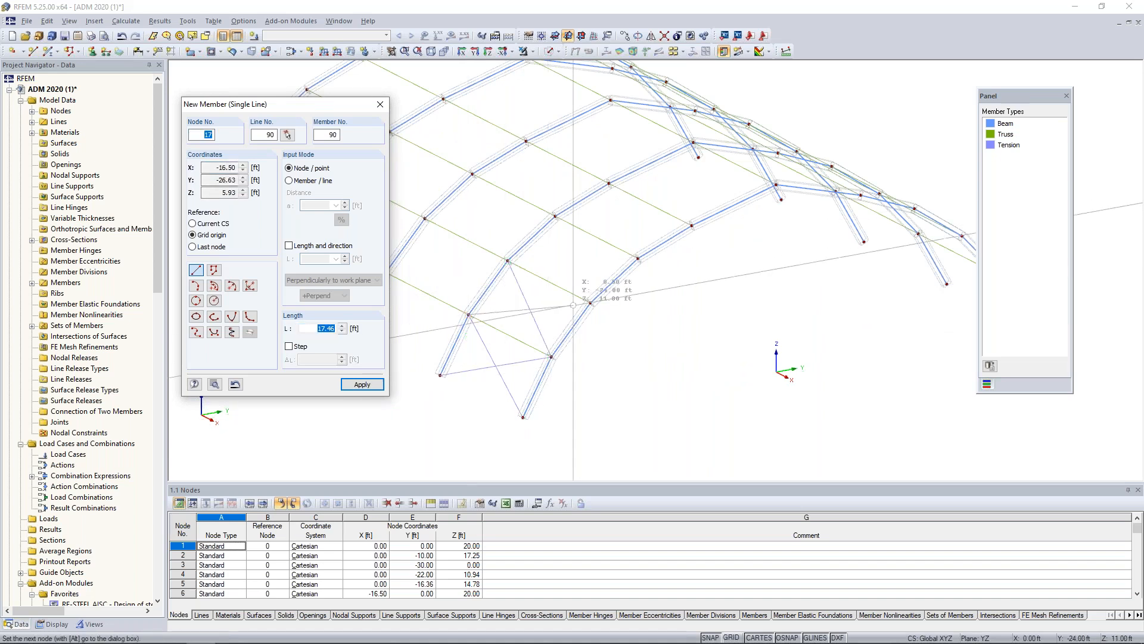
left_click(590, 303)
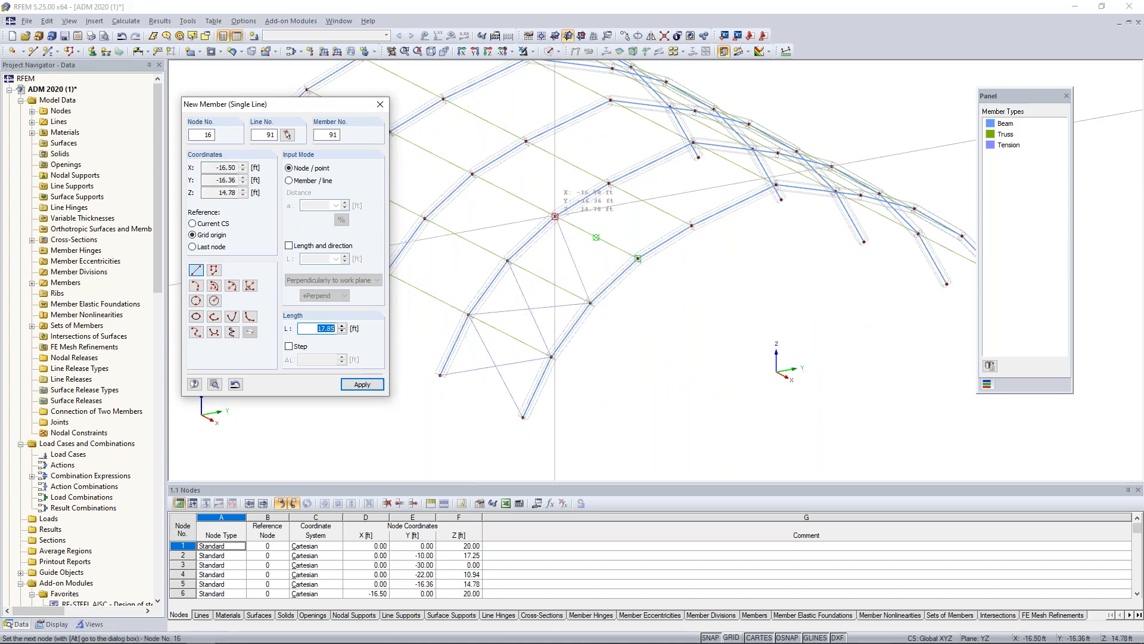
Continue the crossed tension diagonals through the remaining three panels of the same bay, up to the ridge nodes.
left_click(554, 216)
left_click(638, 258)
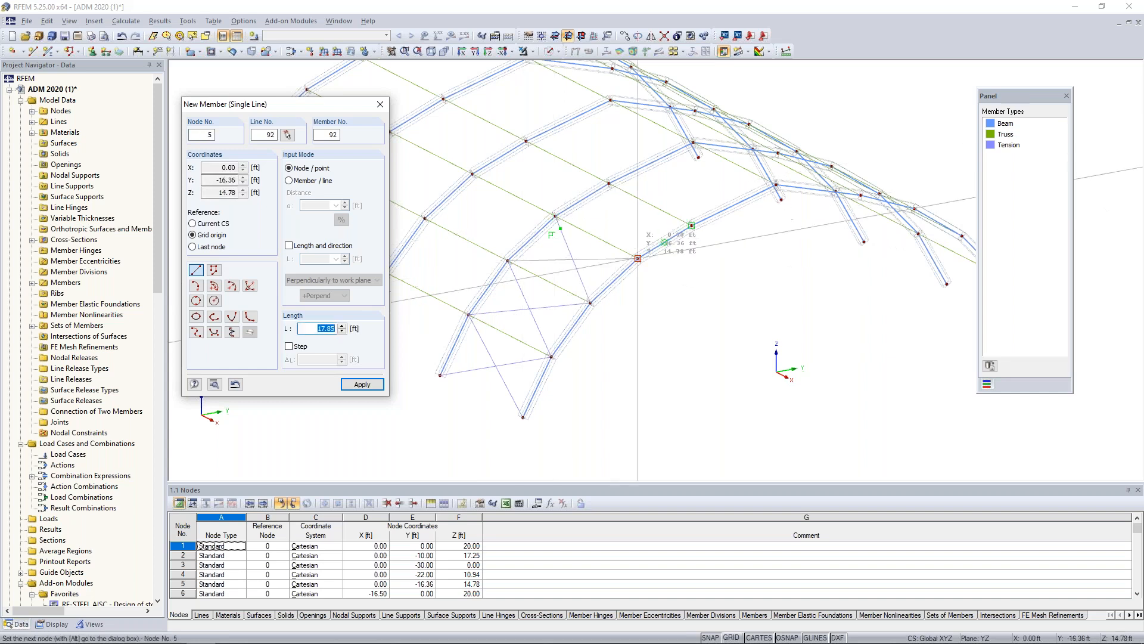
left_click(691, 225)
left_click(637, 258)
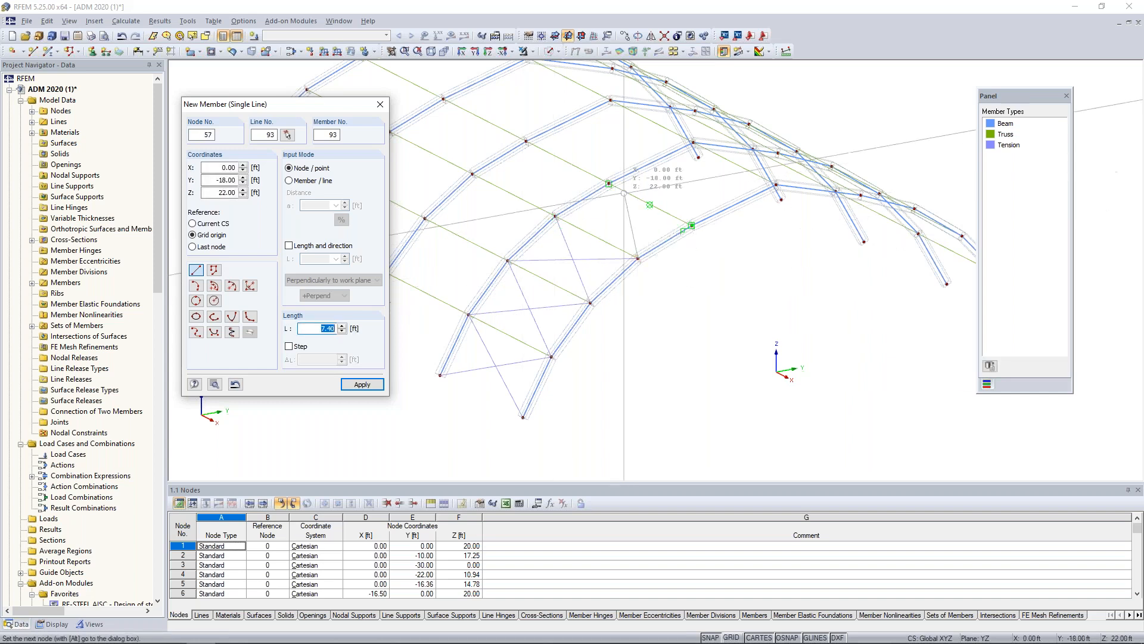
left_click(623, 192)
left_click(609, 183)
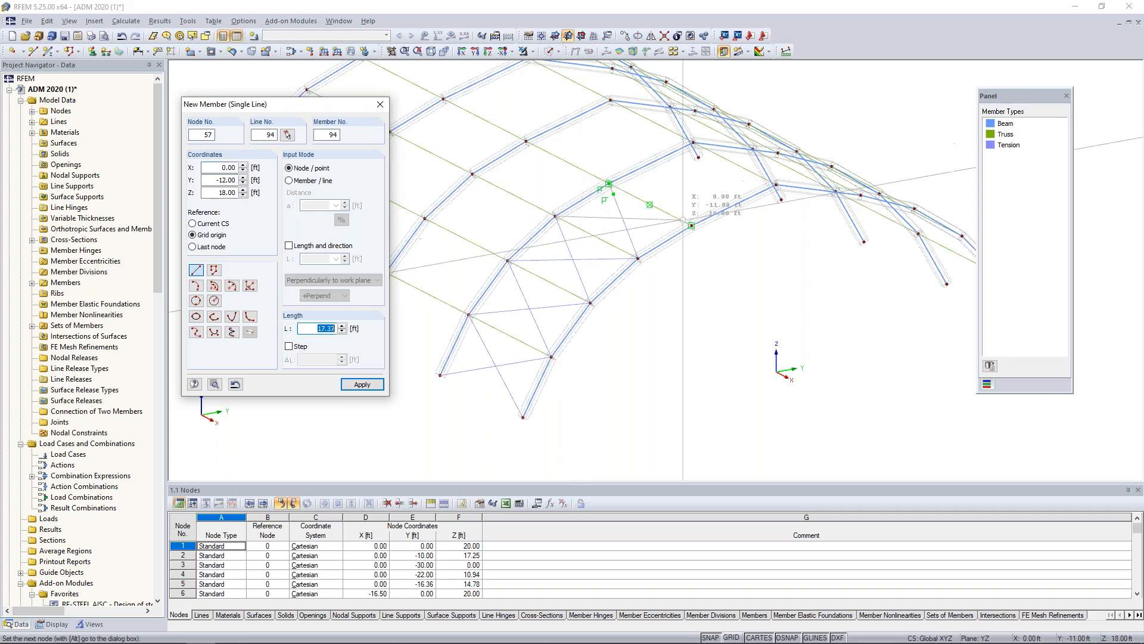
left_click(691, 225)
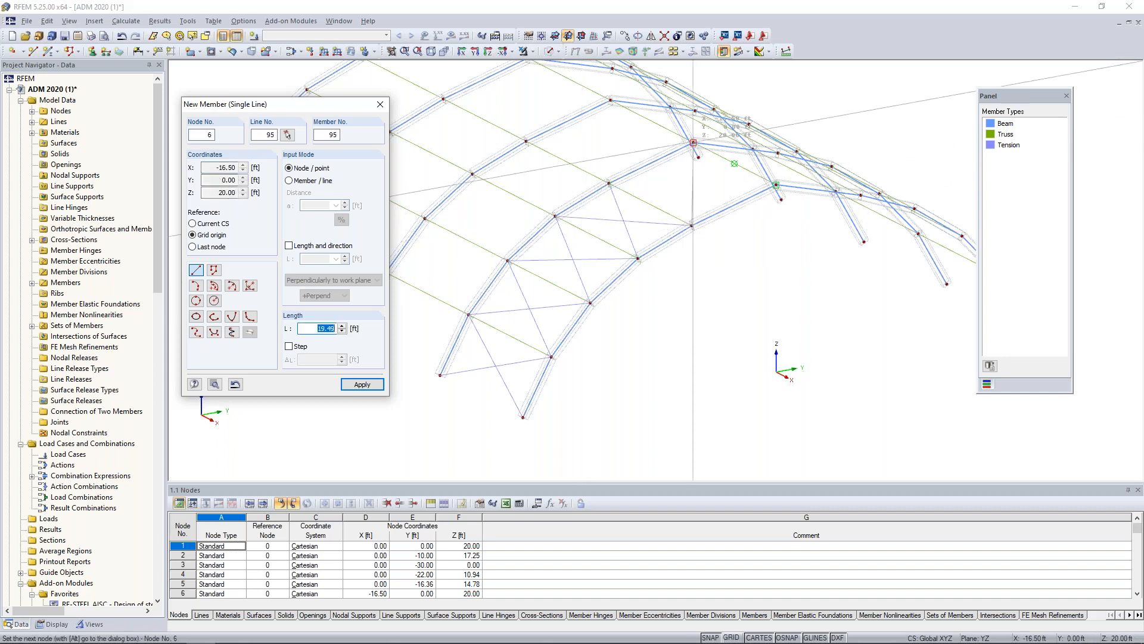
left_click(693, 142)
left_click(608, 184)
left_click(776, 185)
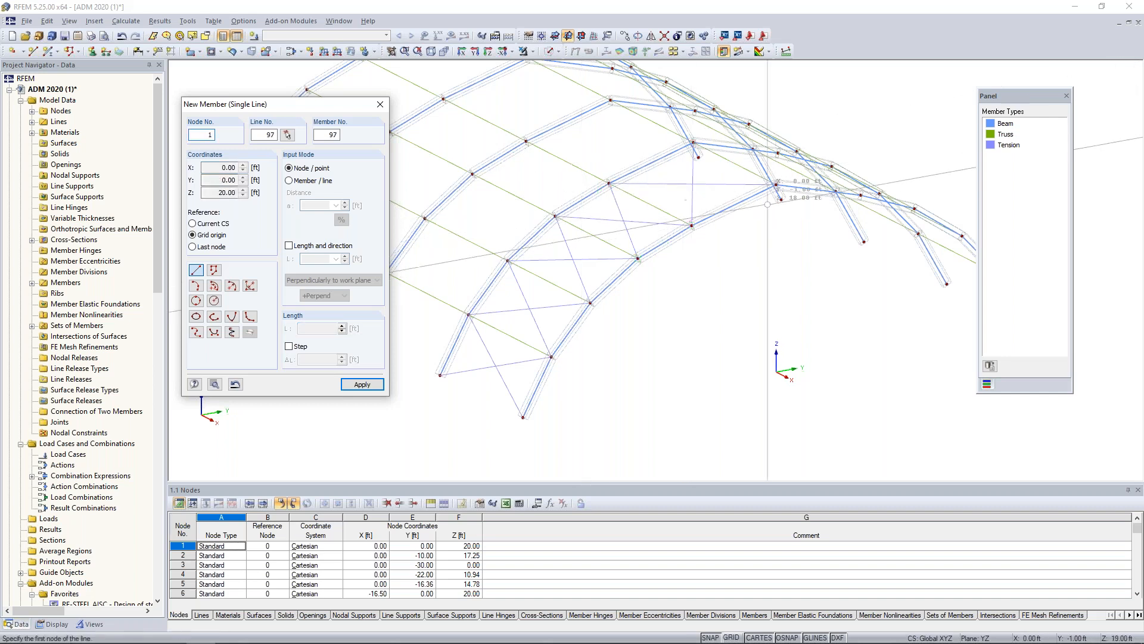
End member placement and select all tension diagonals in the braced end bay from a side view.
key("Escape")
scroll(723, 281, "down", 3)
middle_click_drag(701, 360, 845, 421, "ctrl")
left_click_drag(811, 420, 781, 338)
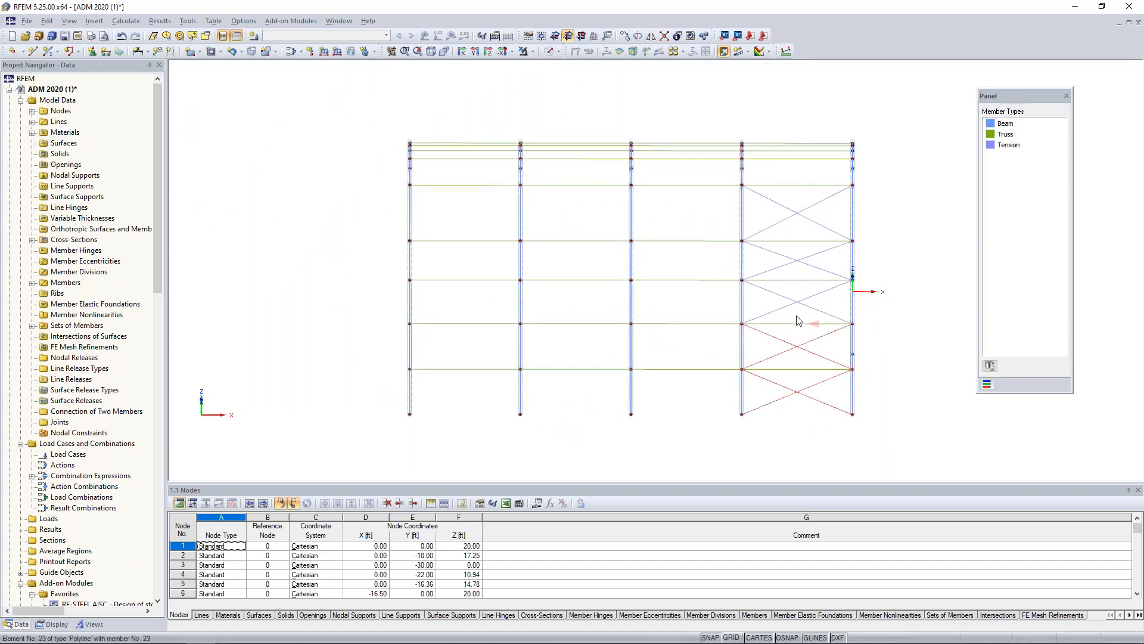
left_click_drag(793, 299, 787, 291)
left_click_drag(800, 269, 783, 205)
Mirror a copy of the selected diagonals about the X-Z plane through 0, 0, 0, with new connecting lines between nodes disabled.
left_click(650, 35)
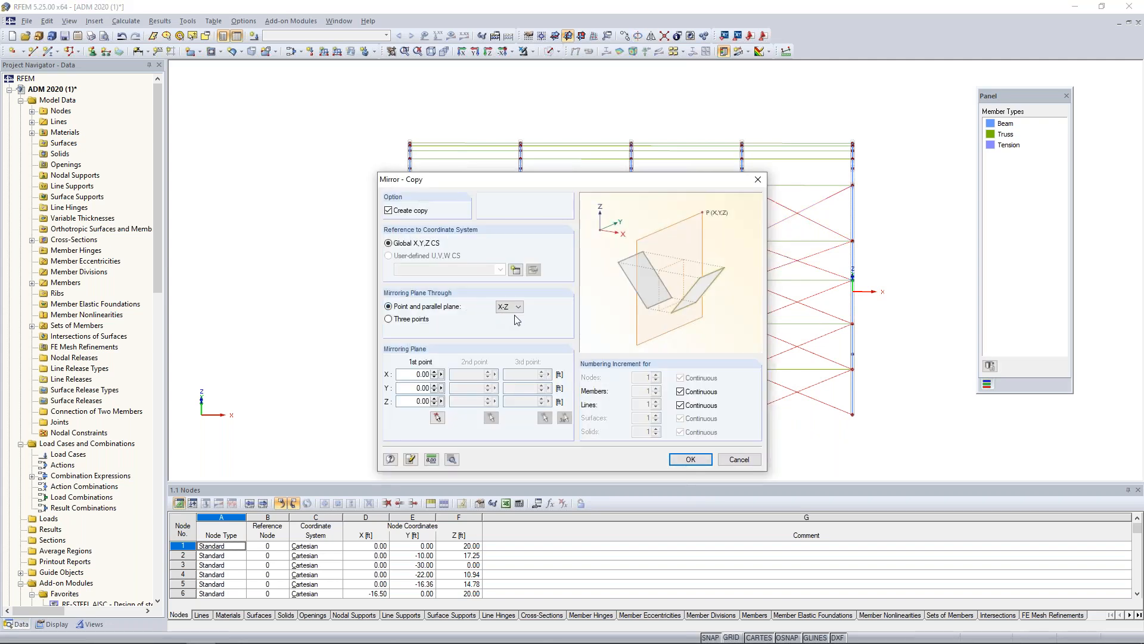
left_click(451, 459)
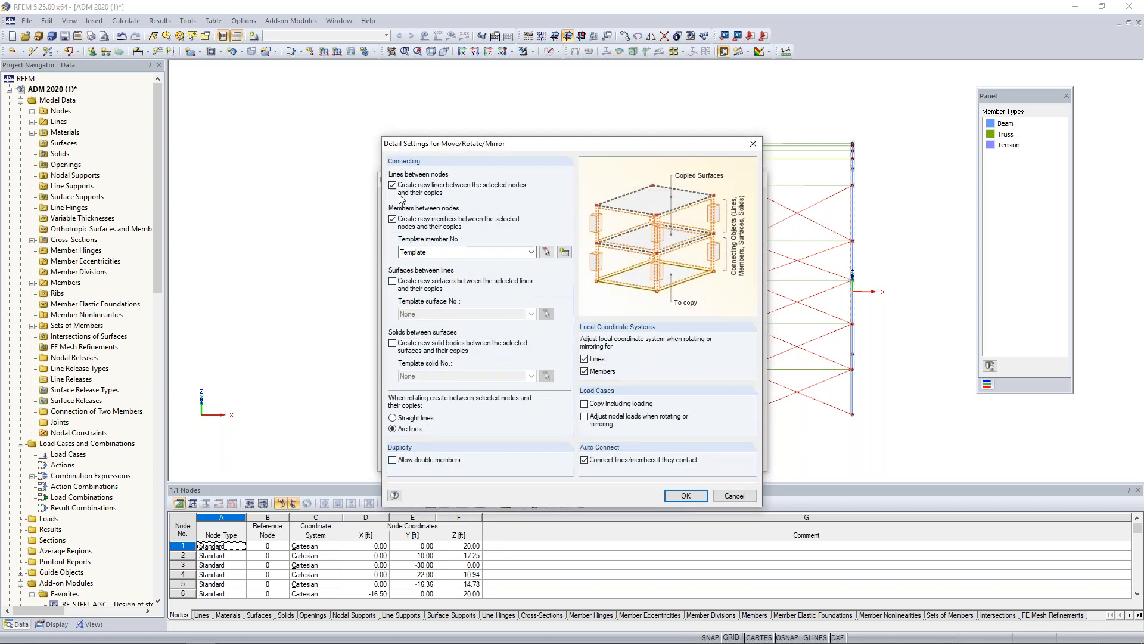
left_click(393, 185)
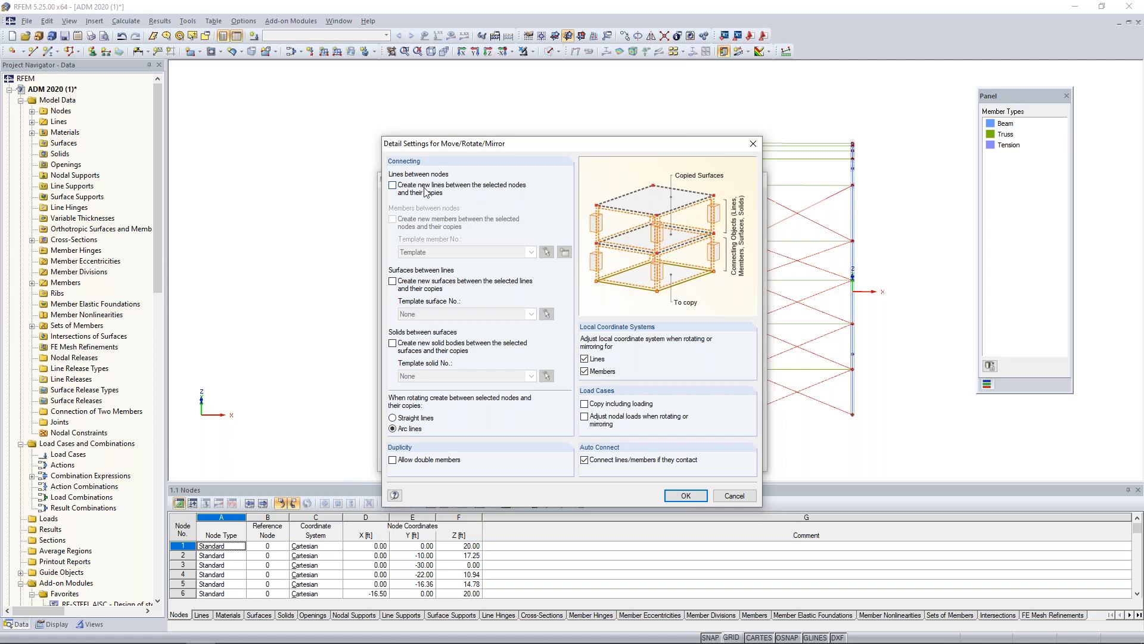
left_click(687, 497)
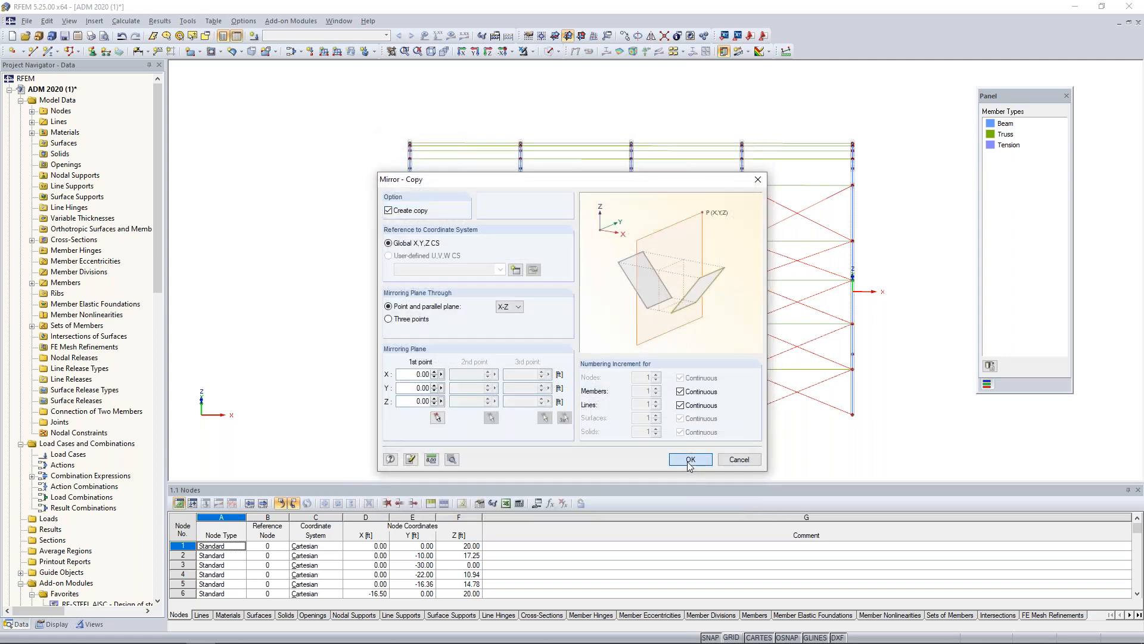
left_click(689, 459)
Display the model in solid mode and view the bracing on both sides of the arches in 3D.
middle_click_drag(874, 340, 524, 308, "ctrl")
middle_click_drag(540, 262, 503, 293)
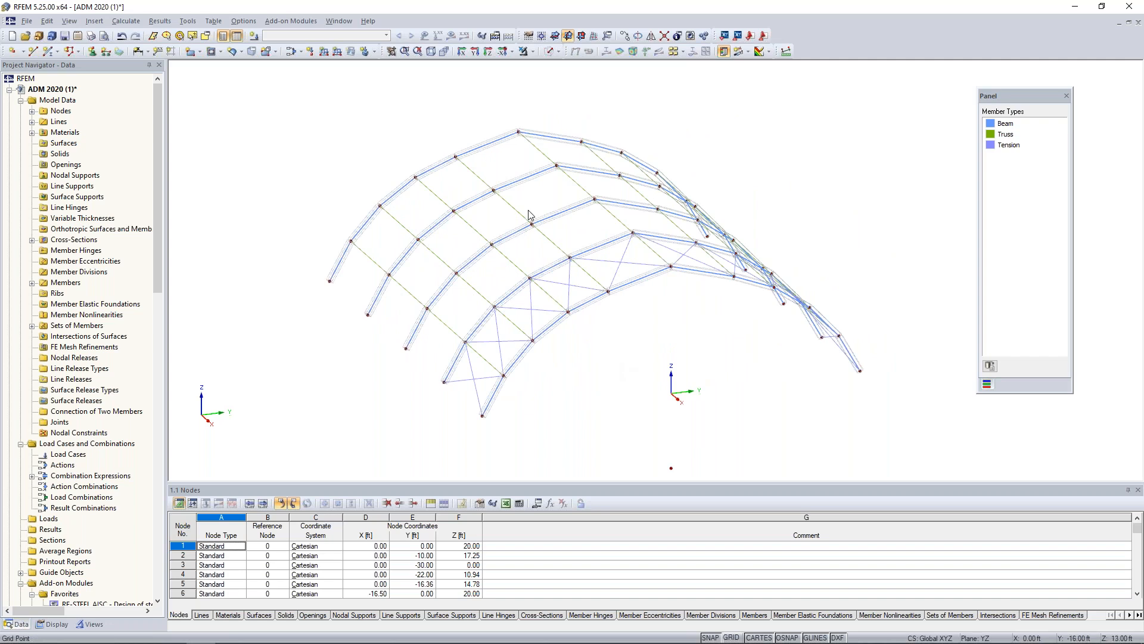
left_click(548, 52)
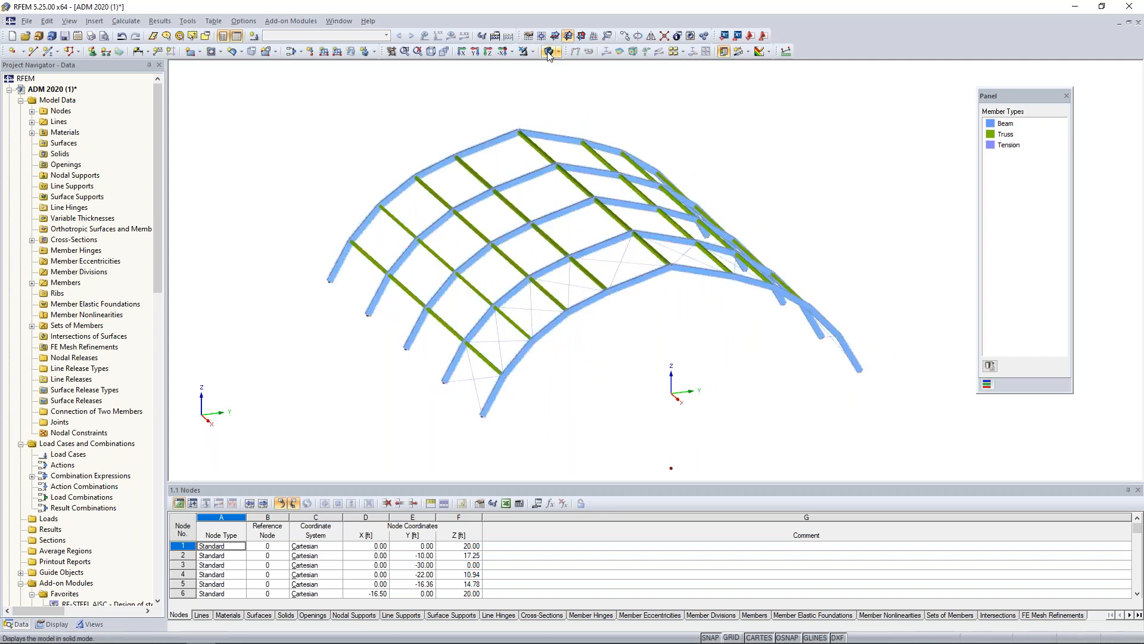
middle_click_drag(589, 374, 573, 344, "ctrl")
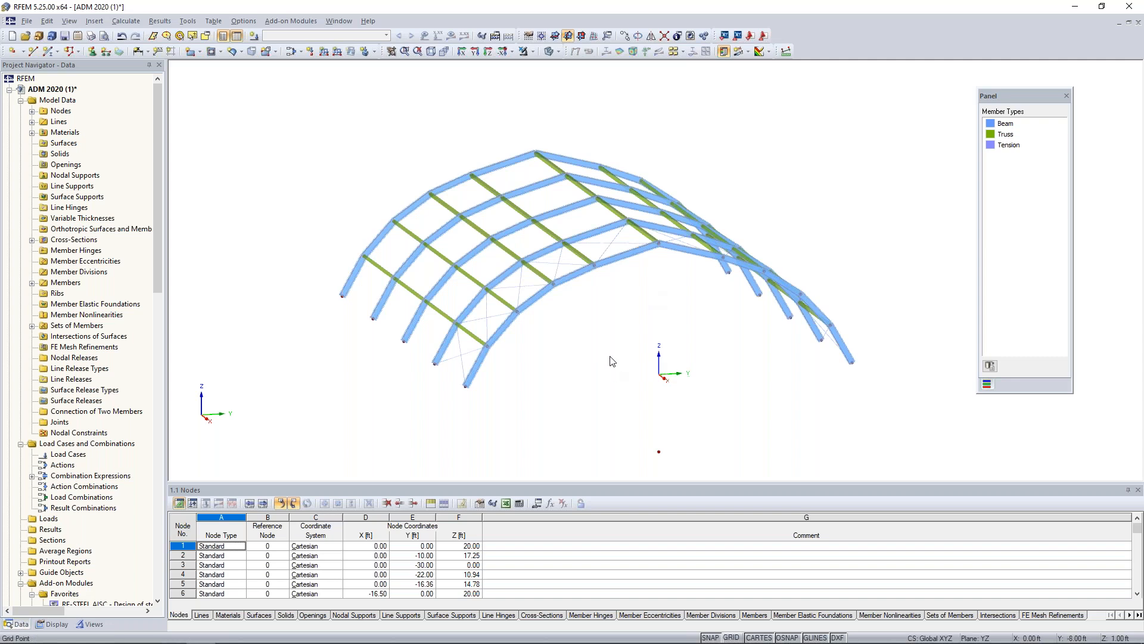
Turn on the grid and start a new single member of type Beam with cross-section RT 6 x 6 x .375.
left_click(731, 638)
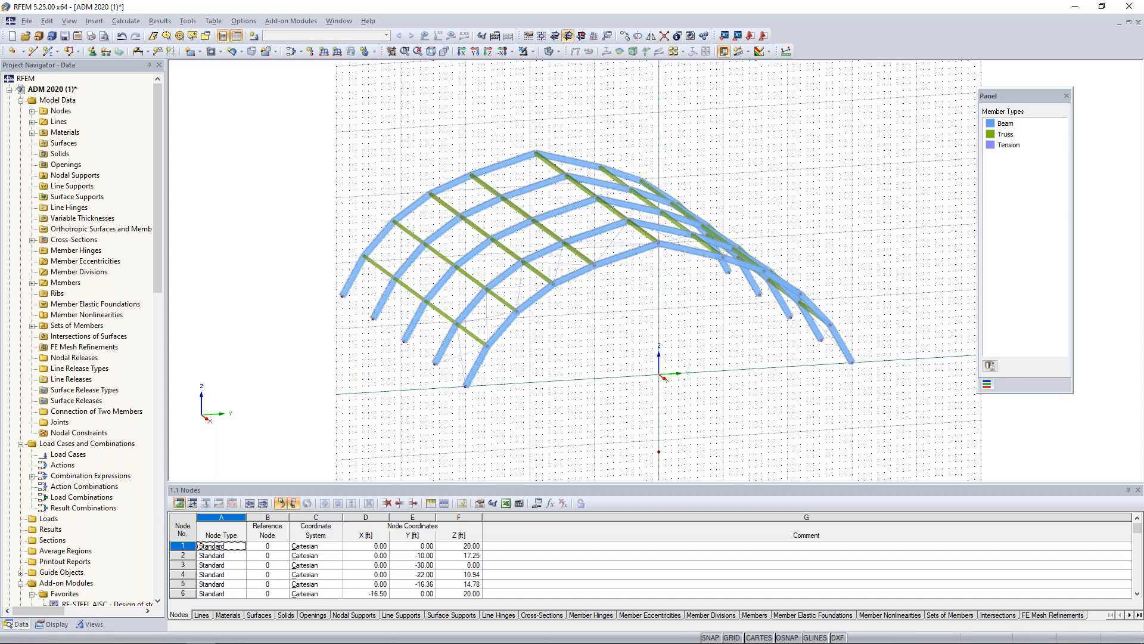
left_click(48, 52)
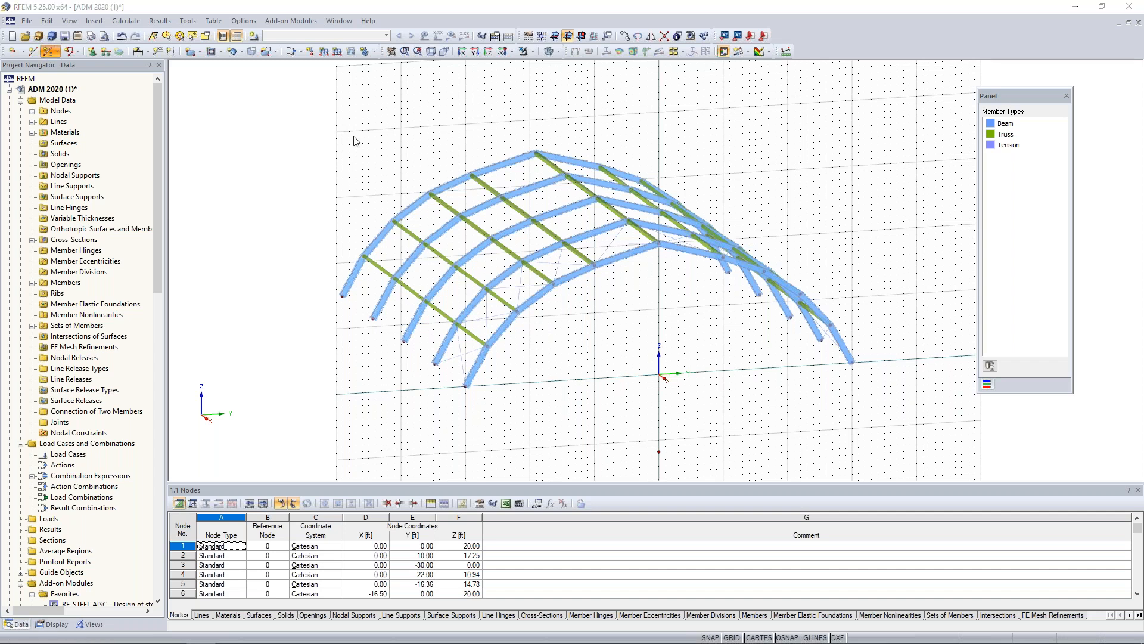
left_click(611, 220)
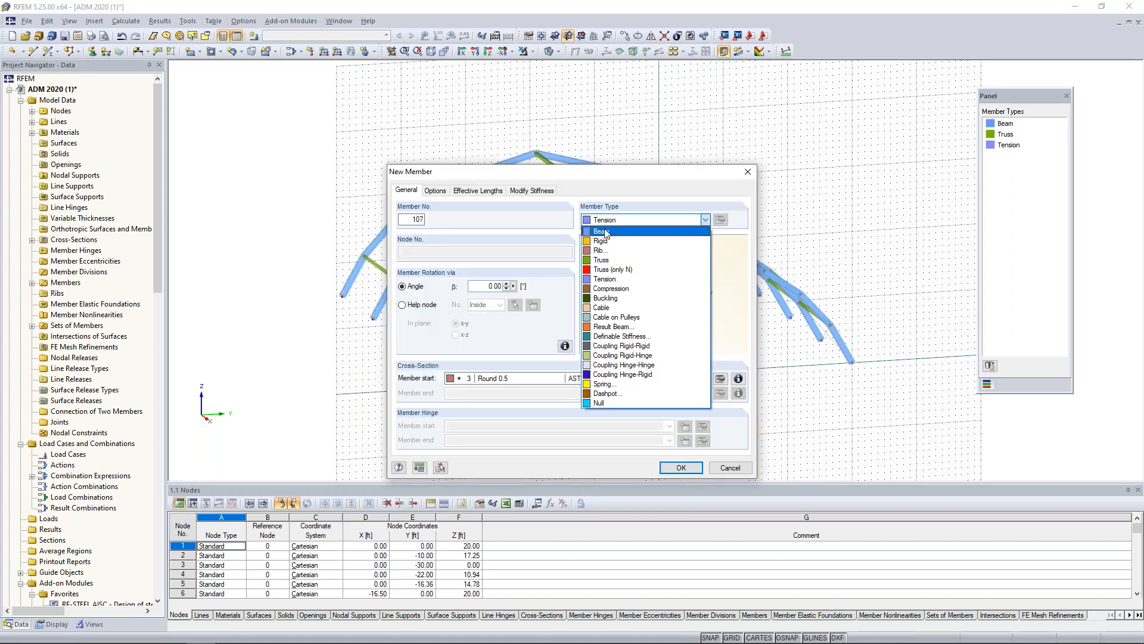
left_click(606, 231)
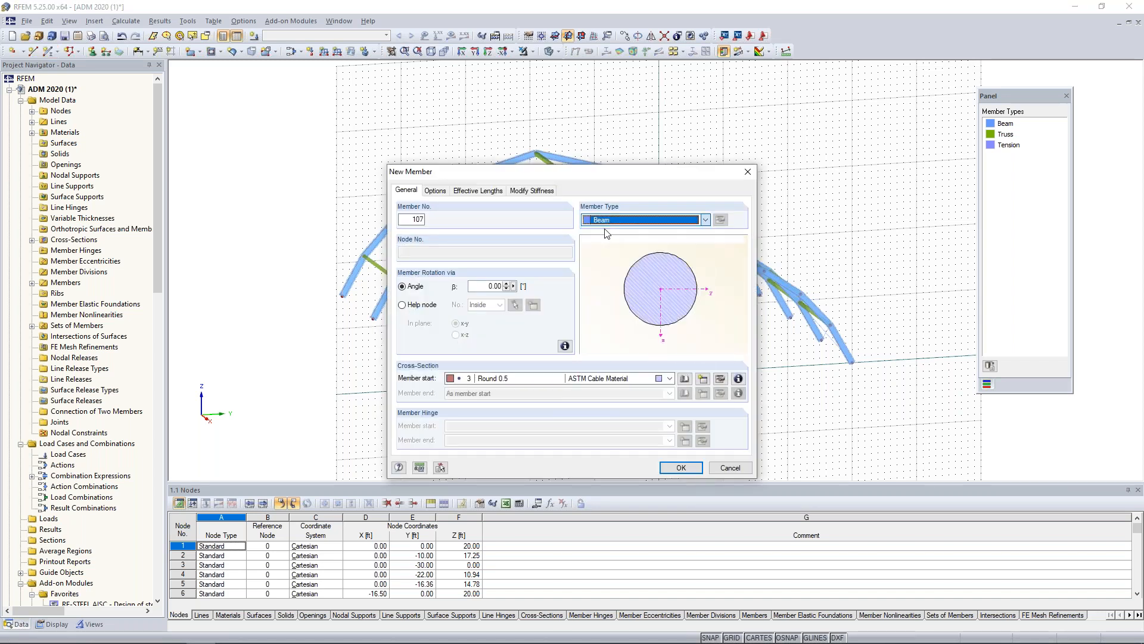
left_click(654, 382)
left_click(606, 398)
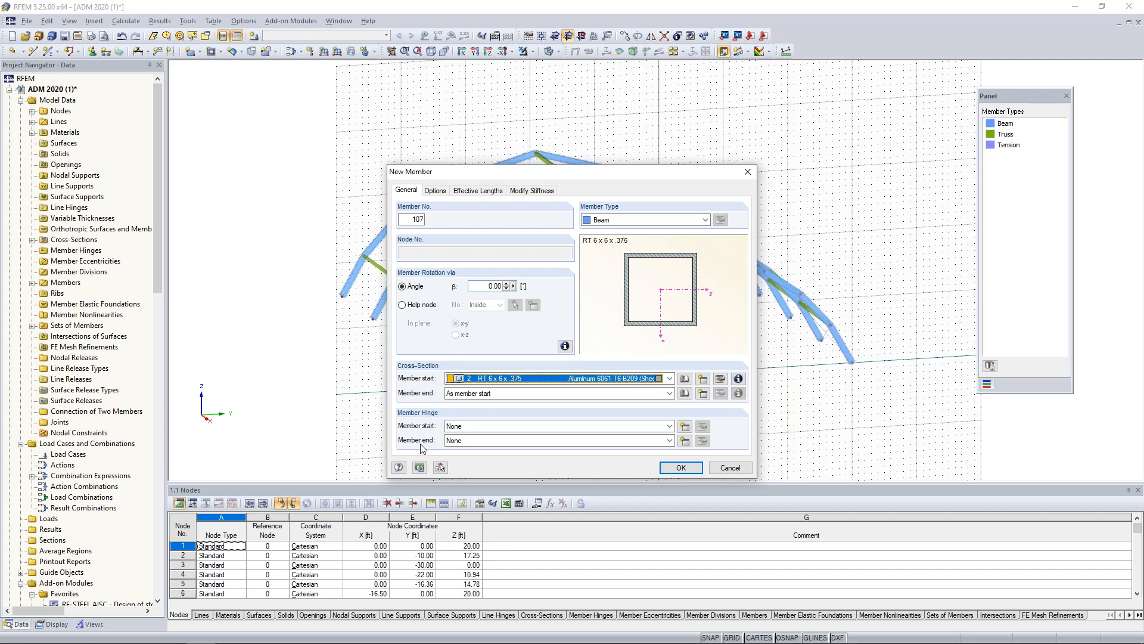
Create a hinge at the new member's end with φy and φz released in local axes, and accept the member settings.
left_click(684, 441)
left_click(684, 440)
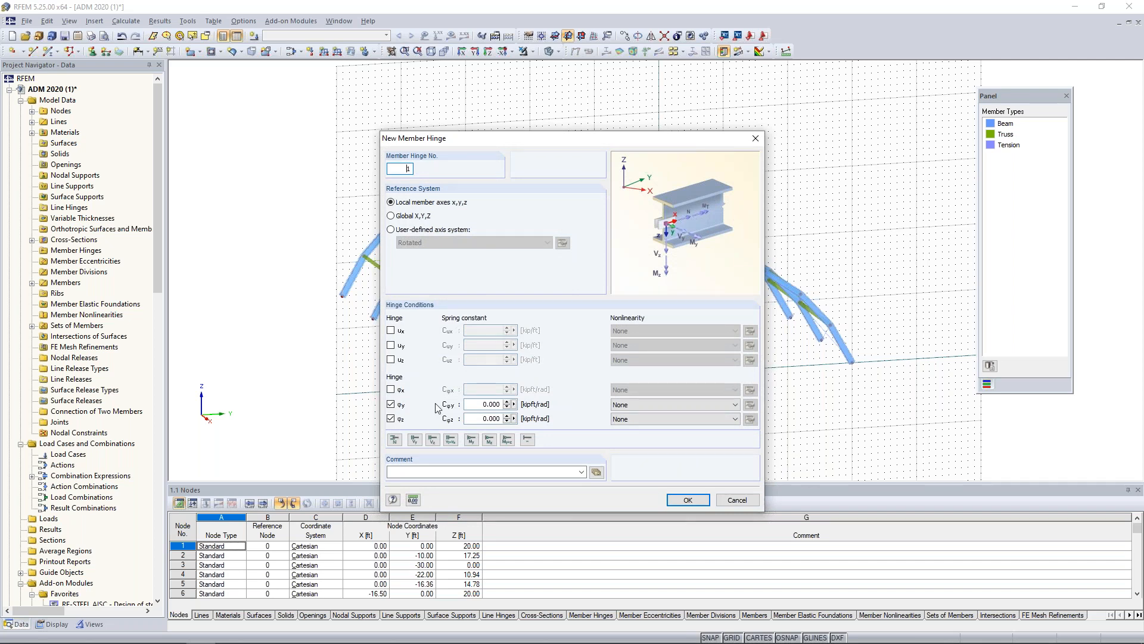
left_click(687, 499)
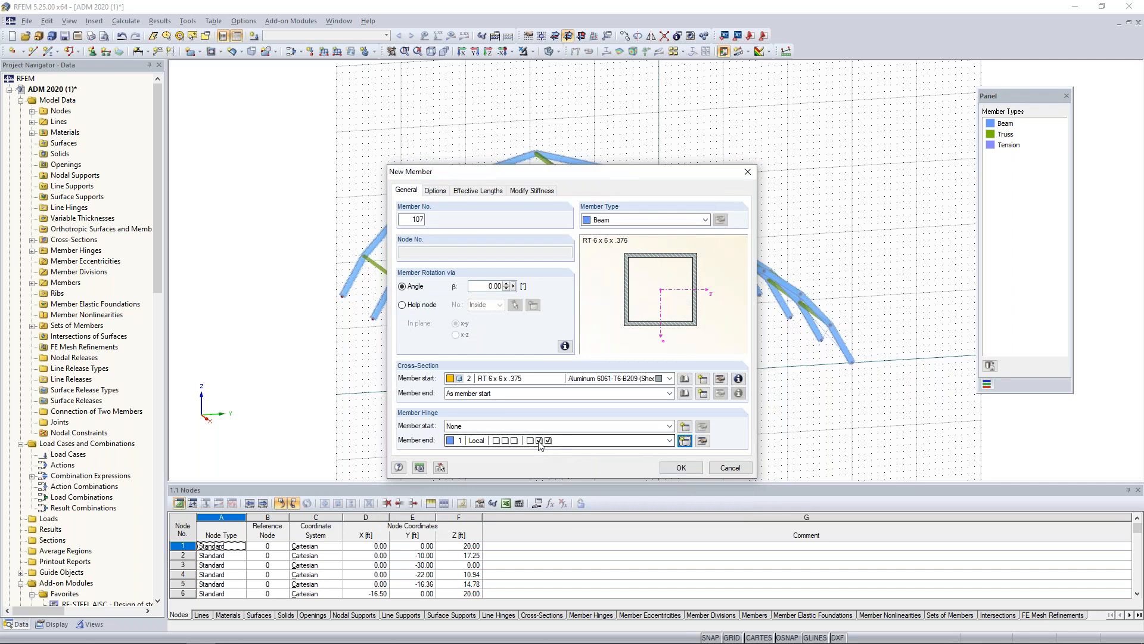
left_click(679, 467)
Draw three vertical columns from ground level up to the front arch's nodes at Y 0, -10 and 10 ft.
middle_click_drag(665, 379, 633, 361, "ctrl")
scroll(634, 361, "up", 3)
left_click(633, 362)
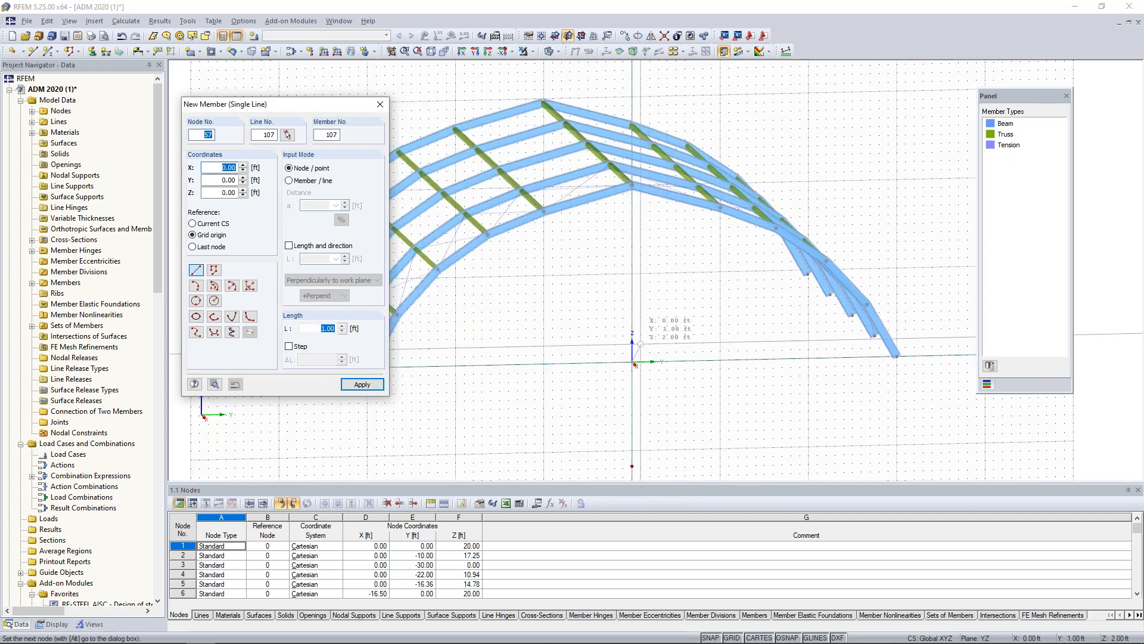
left_click(631, 190)
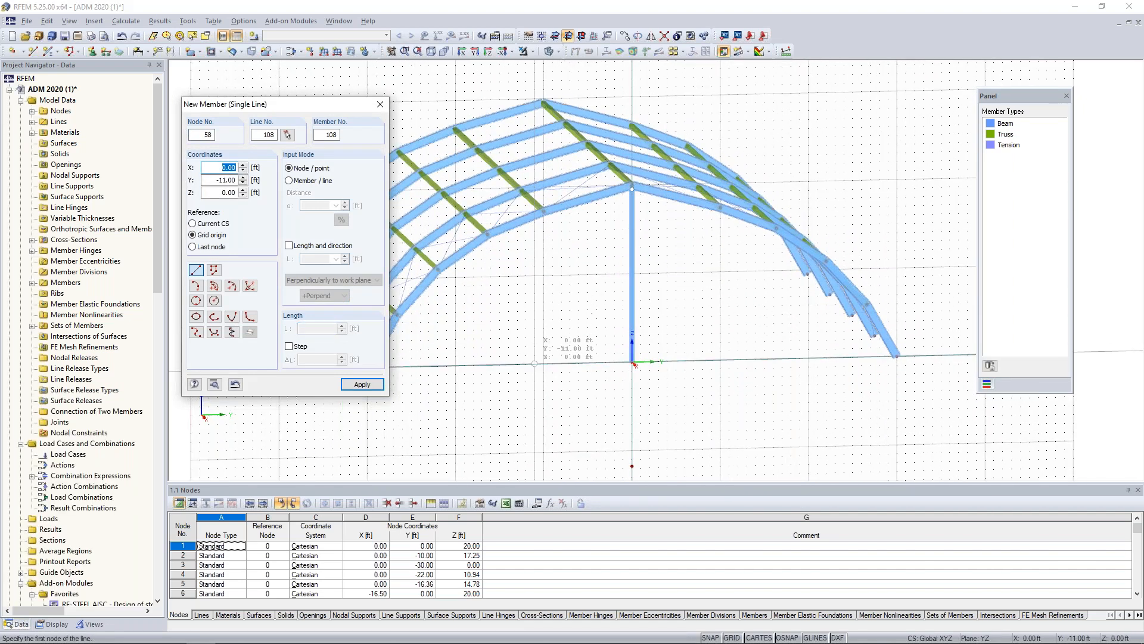
left_click(544, 362)
left_click(543, 214)
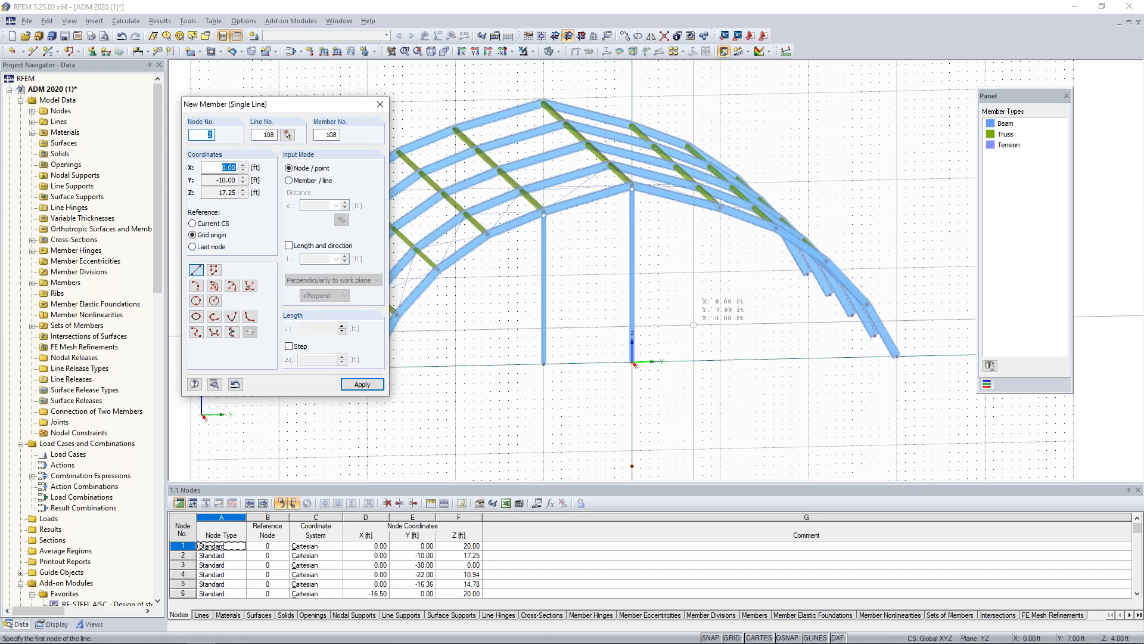
left_click(719, 210)
key("Escape")
Start another single member of type Beam with RT 6 x 6 x .375 and local hinge 1 at both member start and end.
right_click(570, 272)
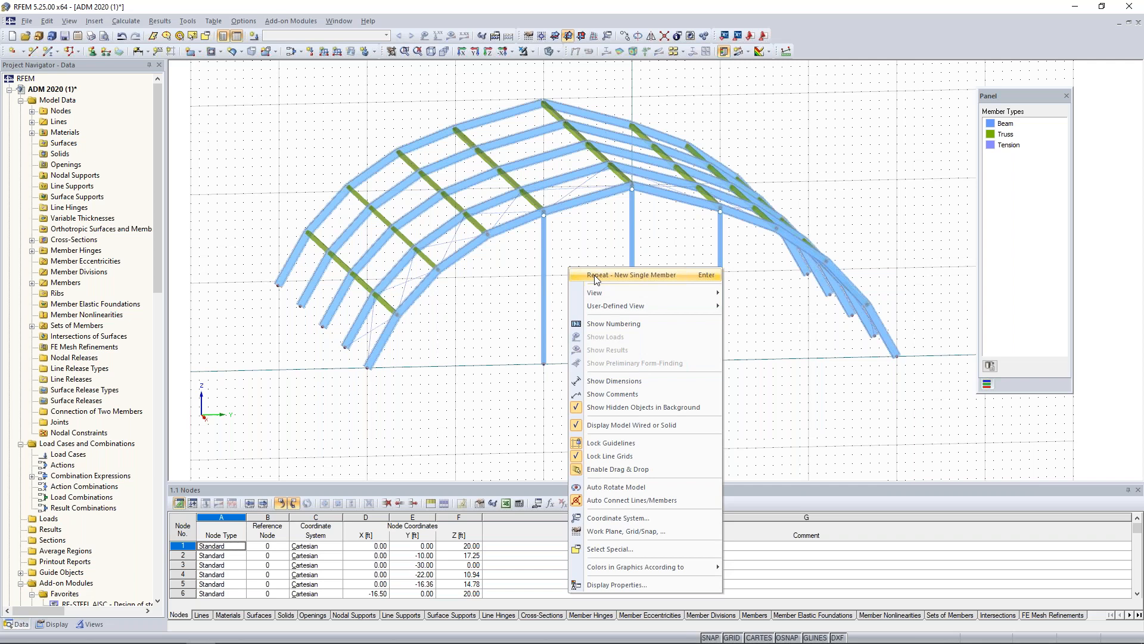
left_click(596, 276)
left_click_drag(590, 178, 294, 134)
left_click(202, 384)
left_click(191, 400)
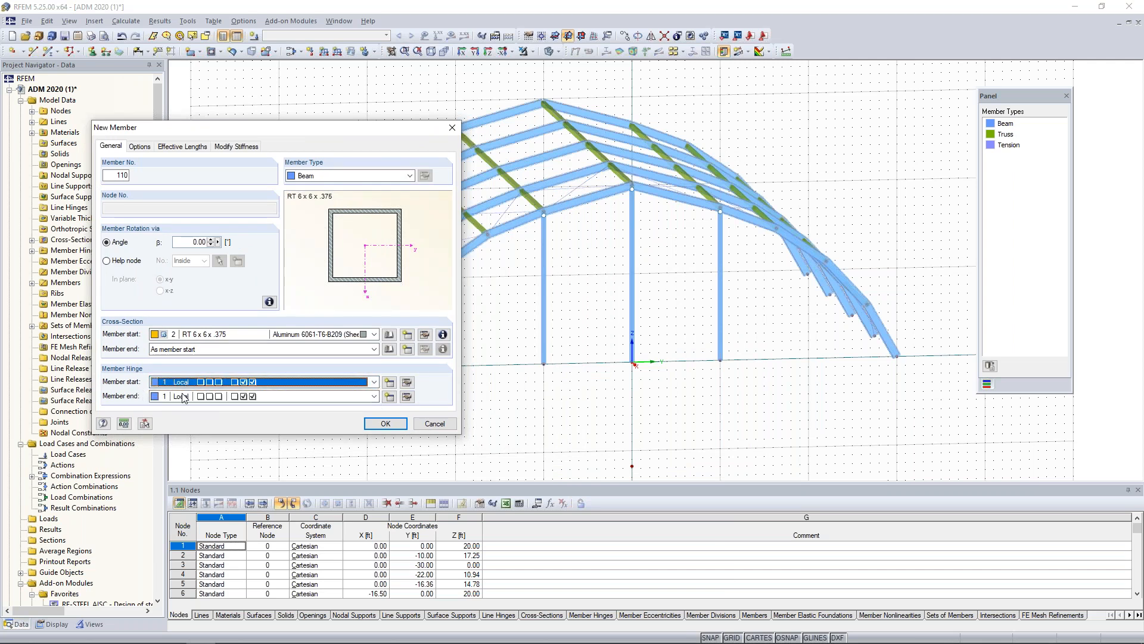
left_click(386, 423)
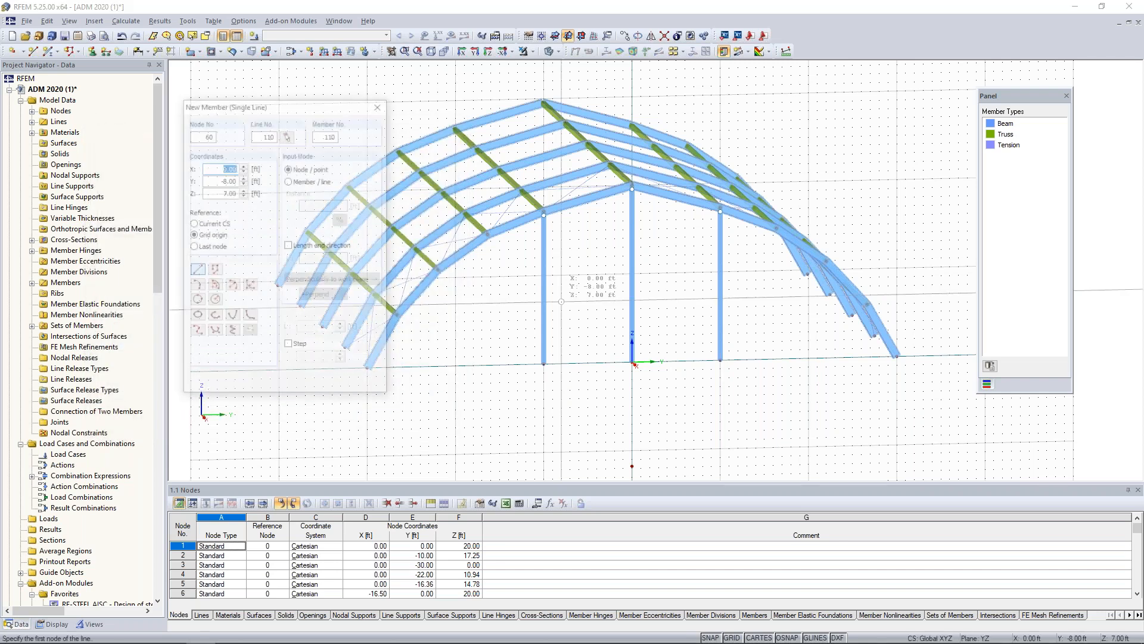
Draw two horizontal hinged beams connecting the three columns at a height of about 8.6 ft.
scroll(562, 301, "up", 3)
left_click(517, 255)
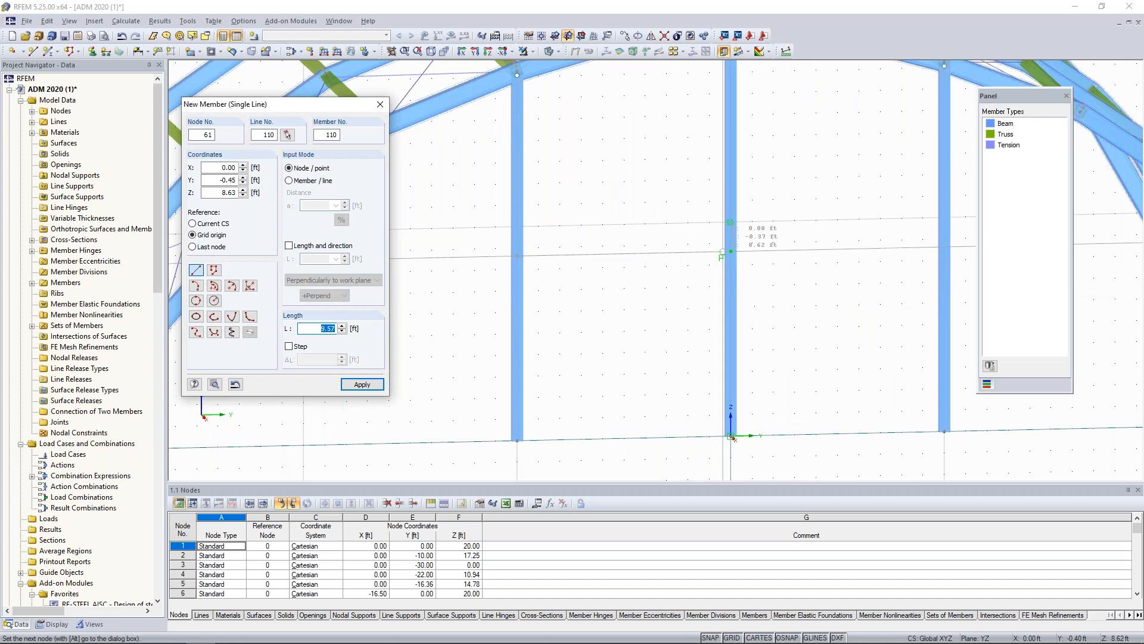
left_click(729, 252)
left_click(730, 251)
left_click(944, 245)
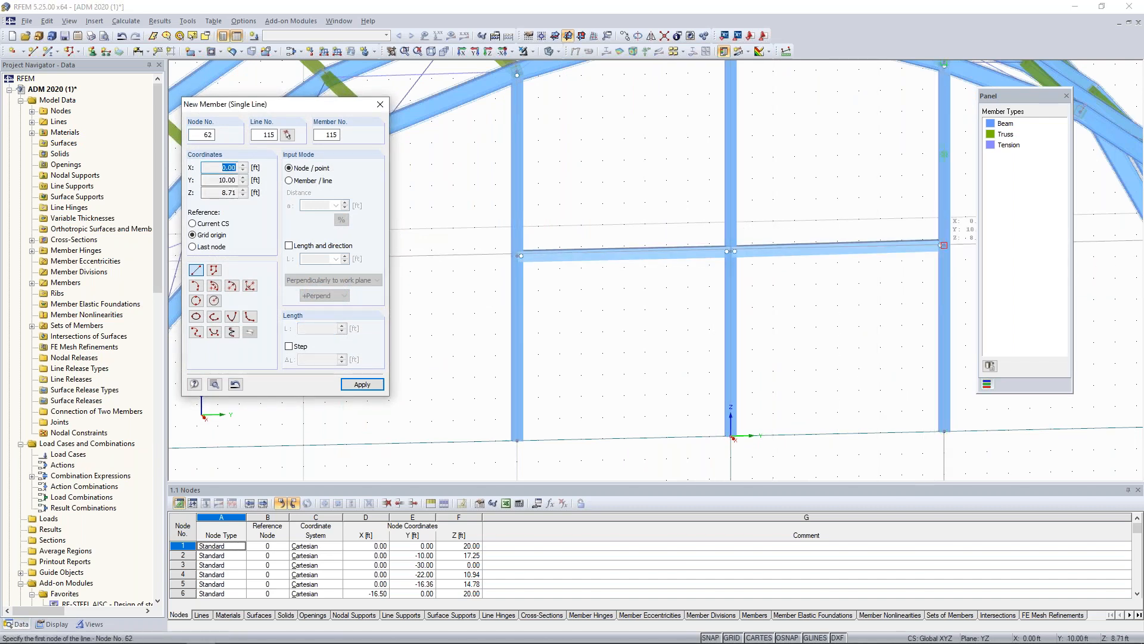
key("Escape")
Combine the lower and upper segments of each of the three columns into continuous sets of members.
scroll(862, 296, "down", 3)
scroll(860, 296, "down", 1)
left_click(830, 268)
left_click(732, 326)
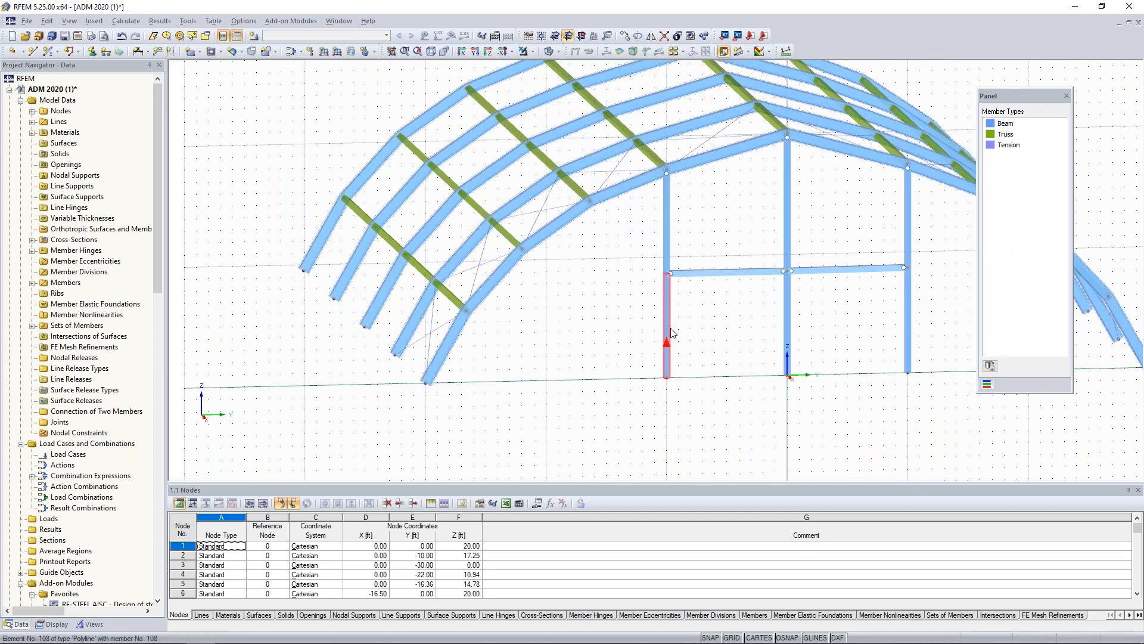
left_click(673, 289)
left_click(670, 249, "ctrl")
left_click(789, 319, "ctrl")
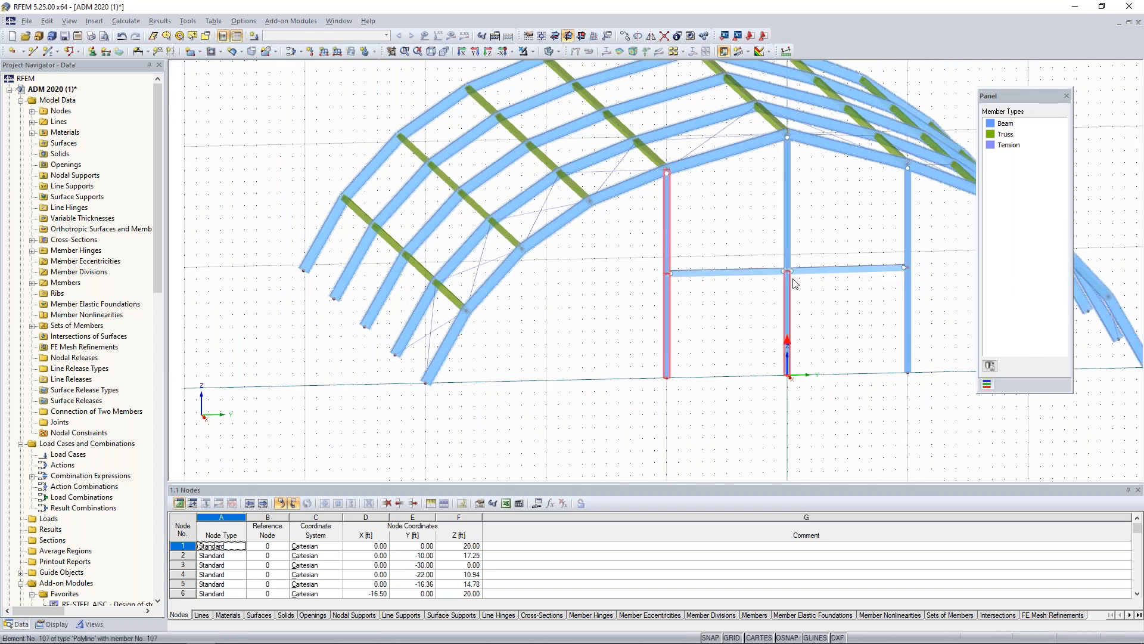
left_click(789, 252, "ctrl")
left_click(909, 318, "ctrl")
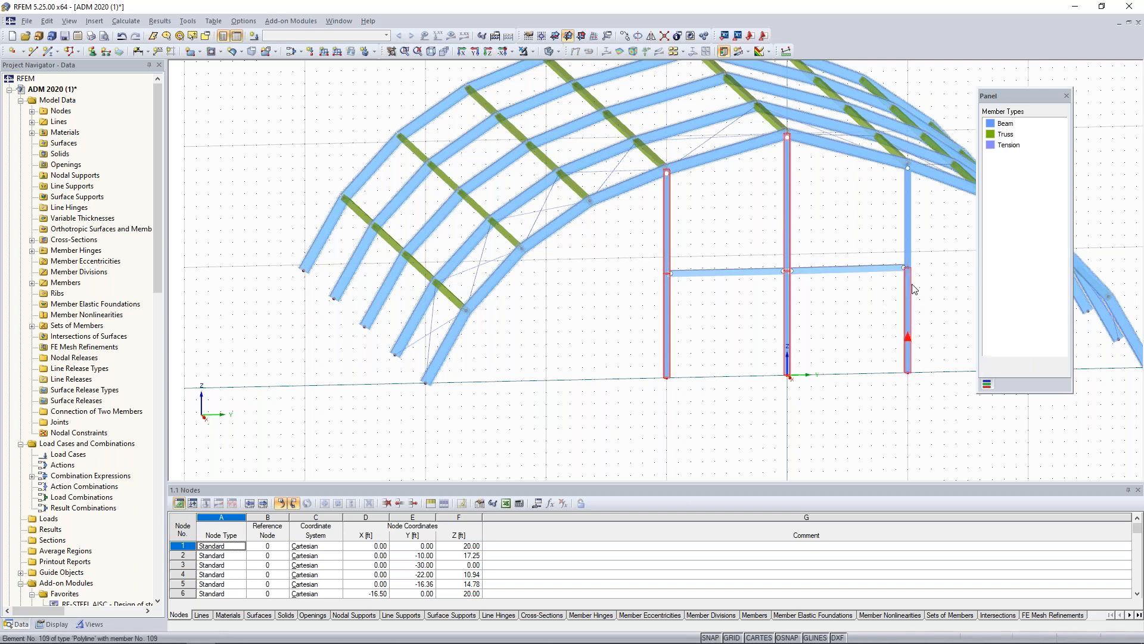
left_click(850, 269, "ctrl")
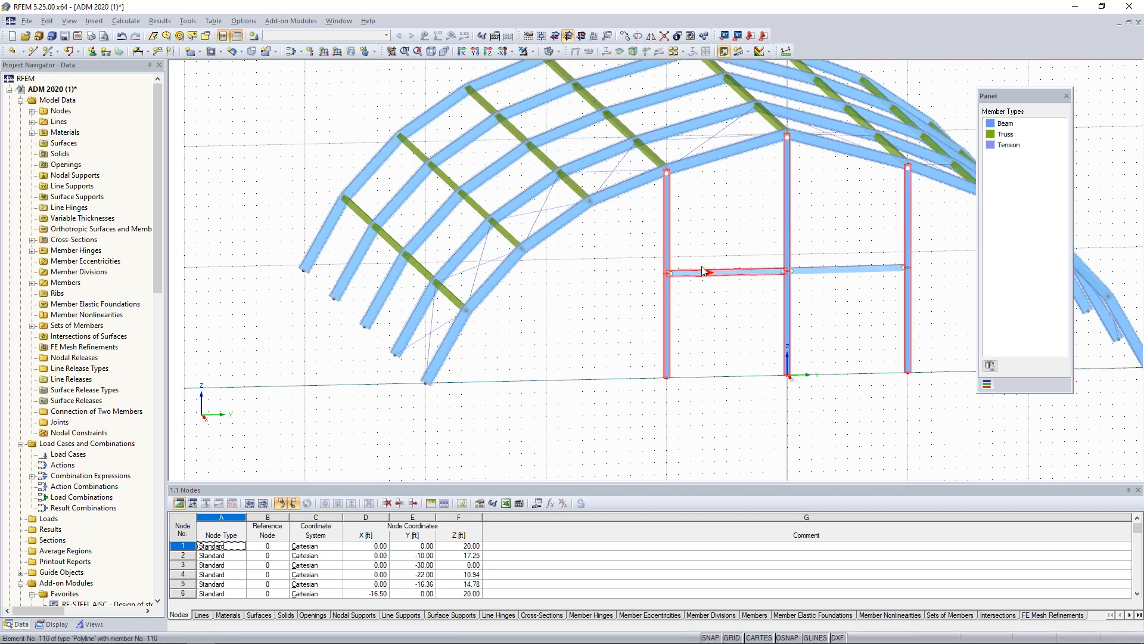
right_click(670, 236)
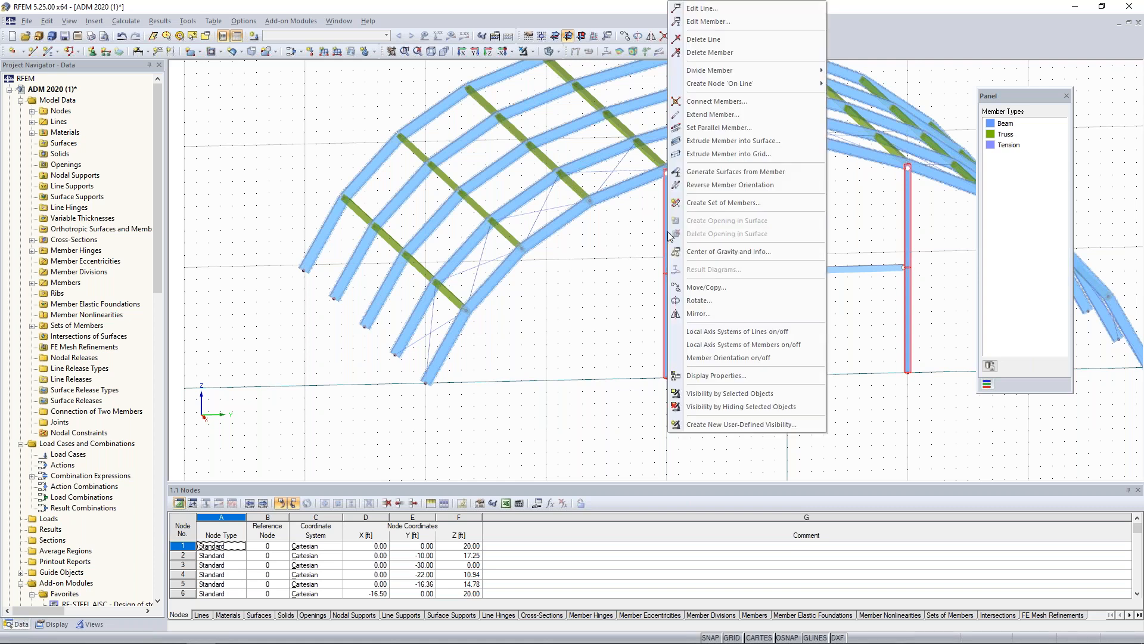
left_click(699, 204)
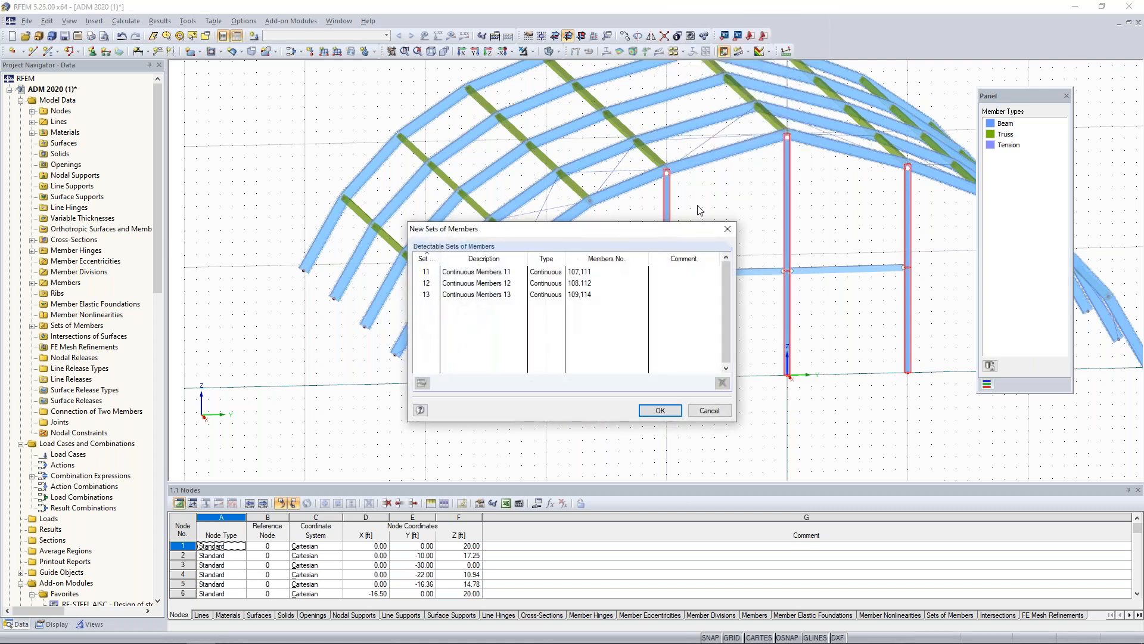
left_click_drag(668, 234, 498, 214)
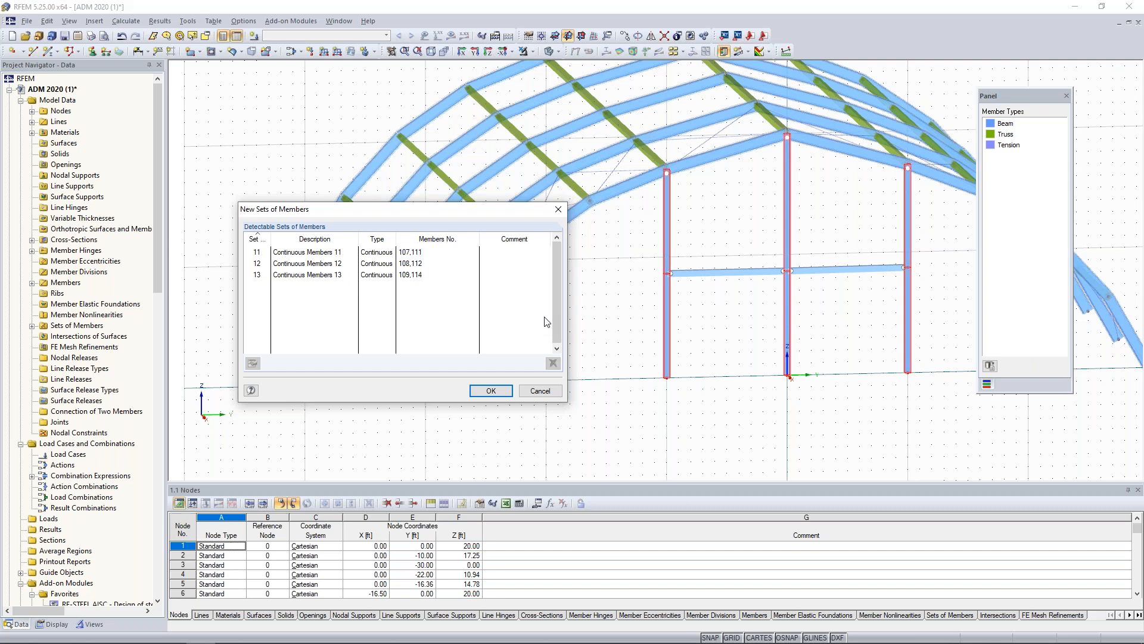
left_click(490, 390)
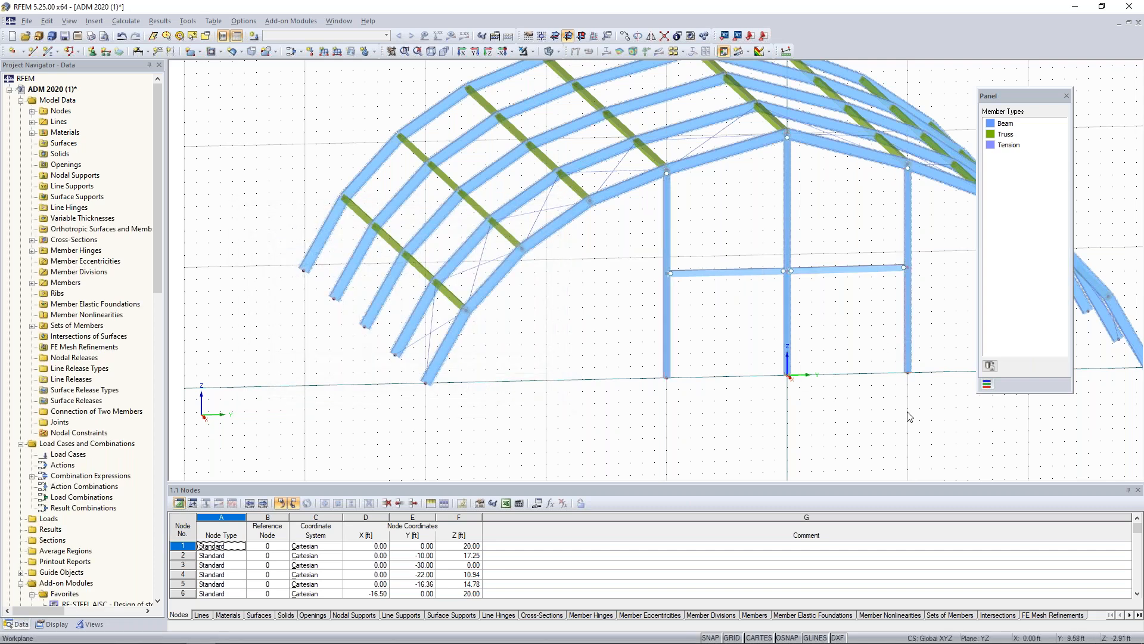
Copy the front end-wall columns and horizontal beams to the matching nodes of the rear arch.
middle_click_drag(951, 413, 859, 438)
left_click_drag(860, 437, 554, 280)
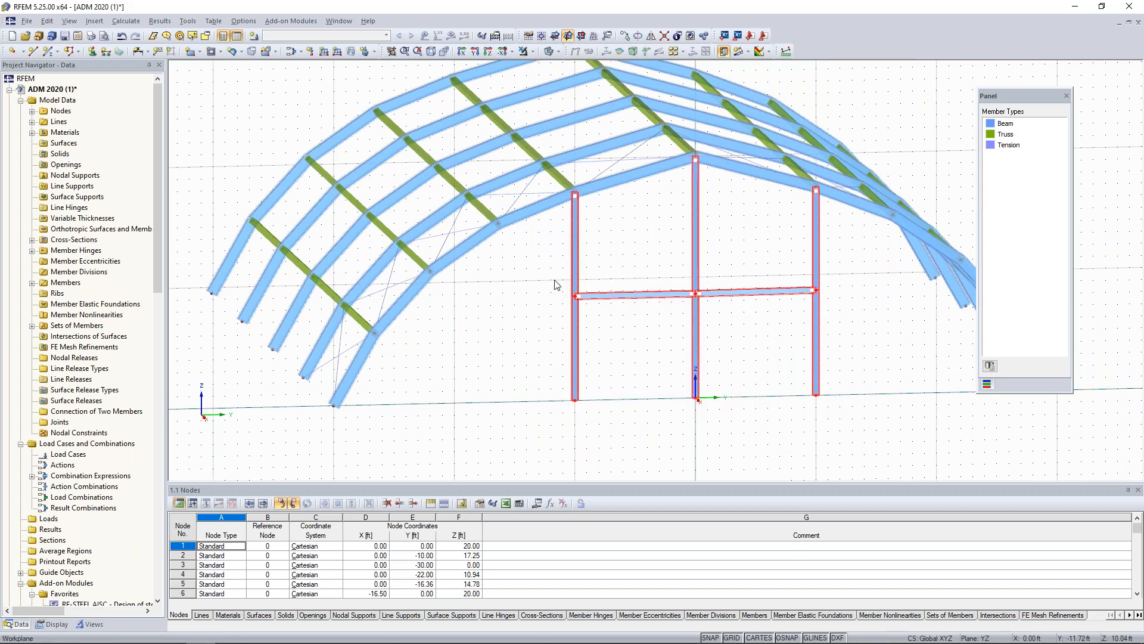
scroll(636, 254, "down", 2)
middle_click_drag(636, 254, 667, 337, "ctrl")
scroll(657, 287, "down", 1)
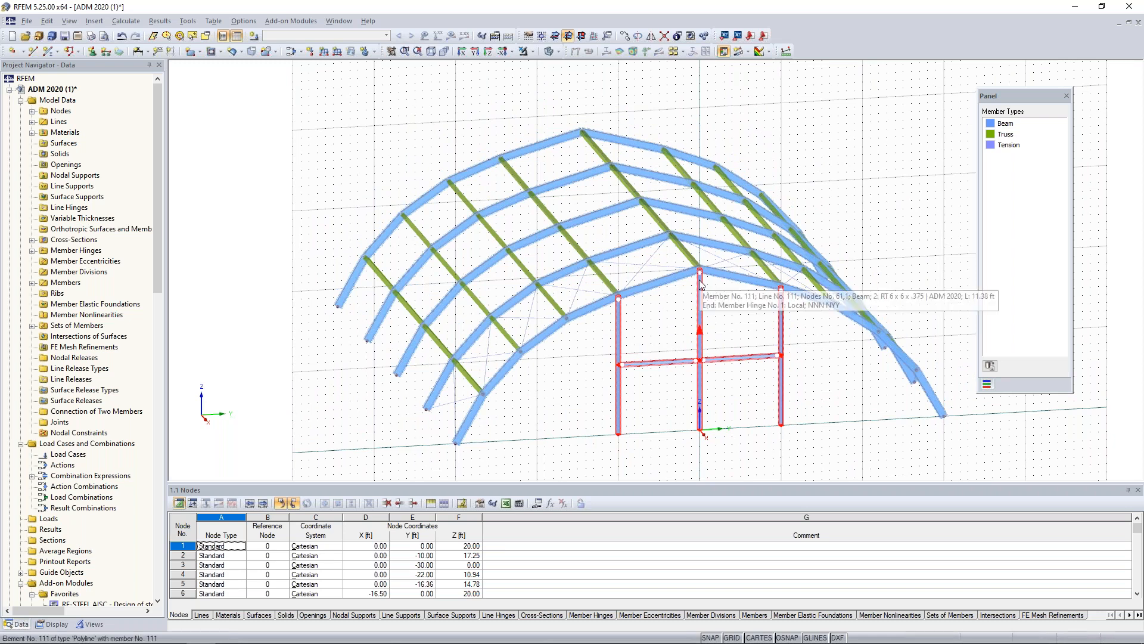
left_click_drag(700, 286, 582, 149, "ctrl")
left_click(560, 398)
middle_click_drag(410, 351, 564, 311, "ctrl")
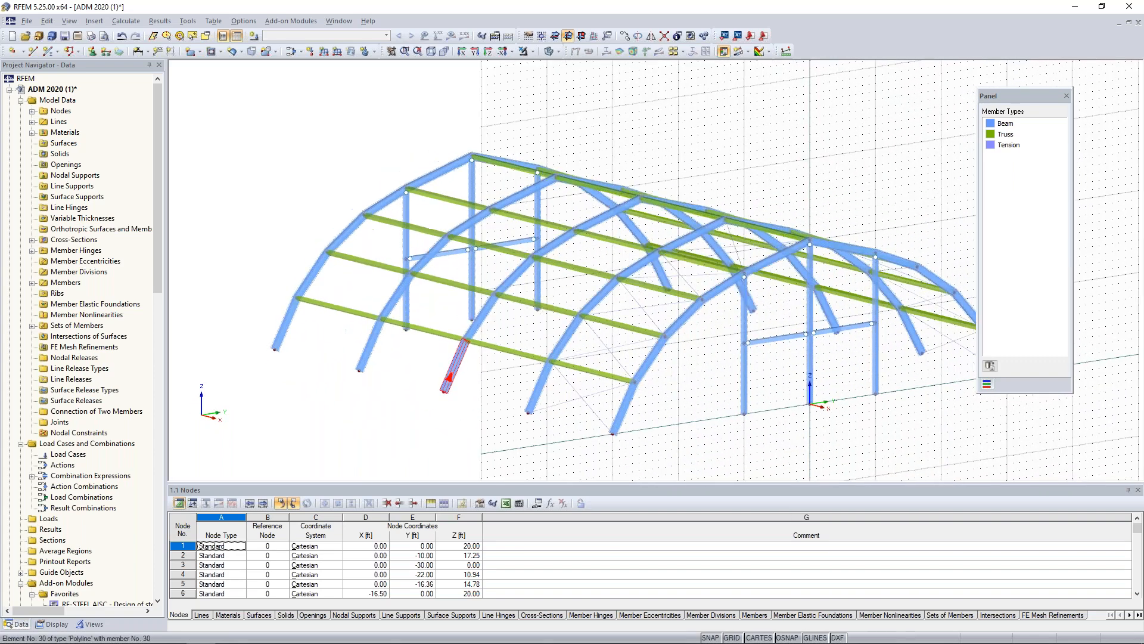
Start a new nodal support of type Hinged and accept its settings.
scroll(695, 399, "down", 3)
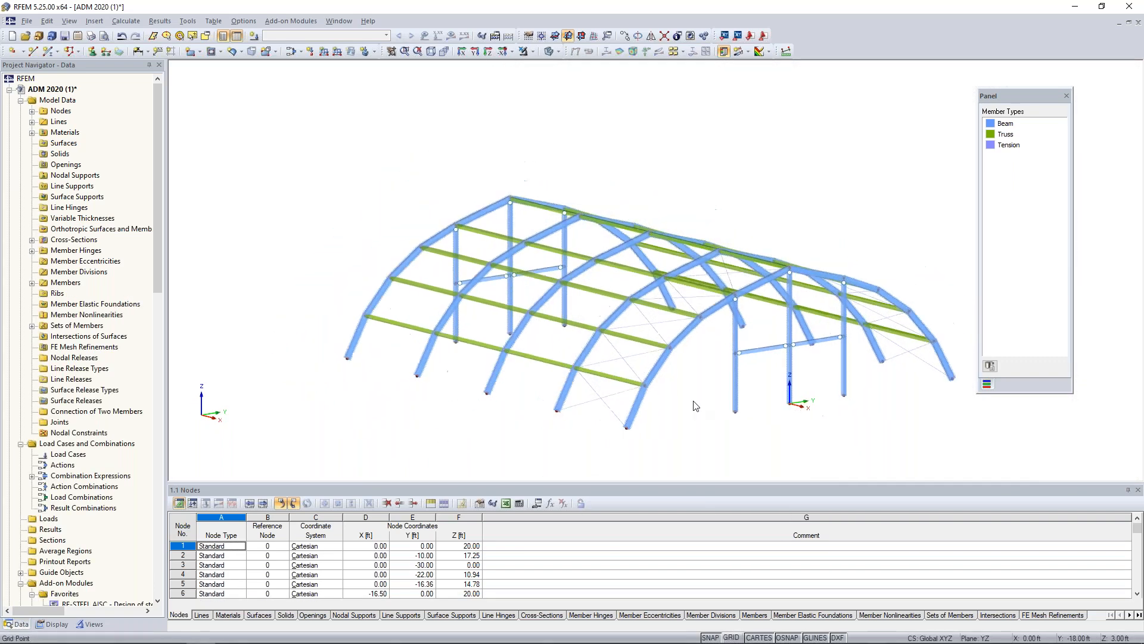
middle_click_drag(695, 392, 733, 365, "ctrl")
scroll(537, 415, "down", 1)
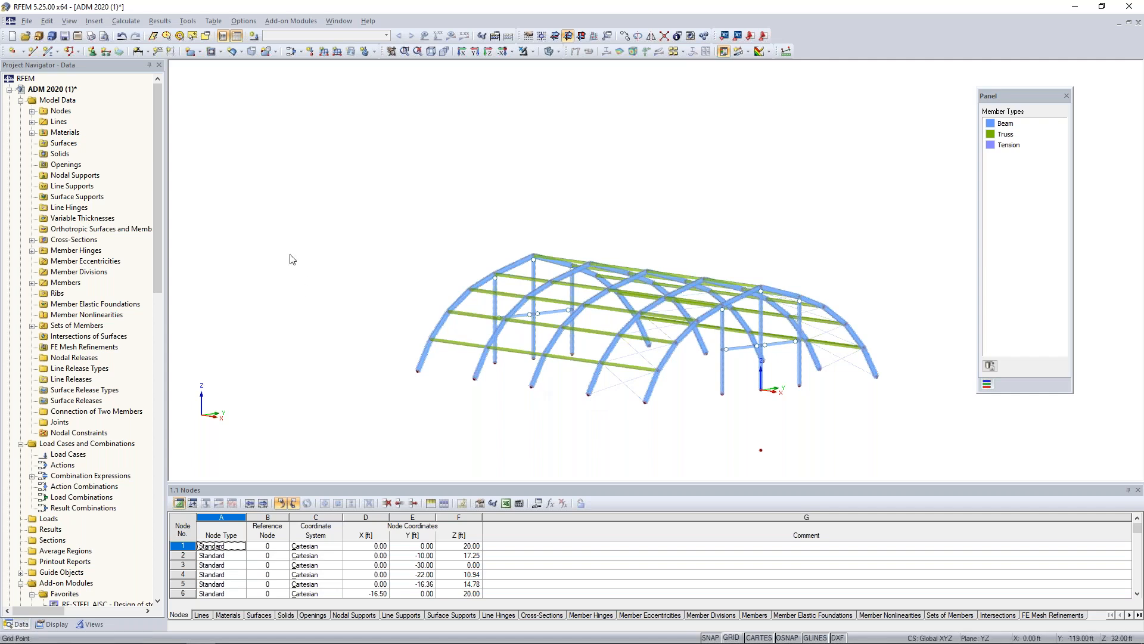
left_click(93, 53)
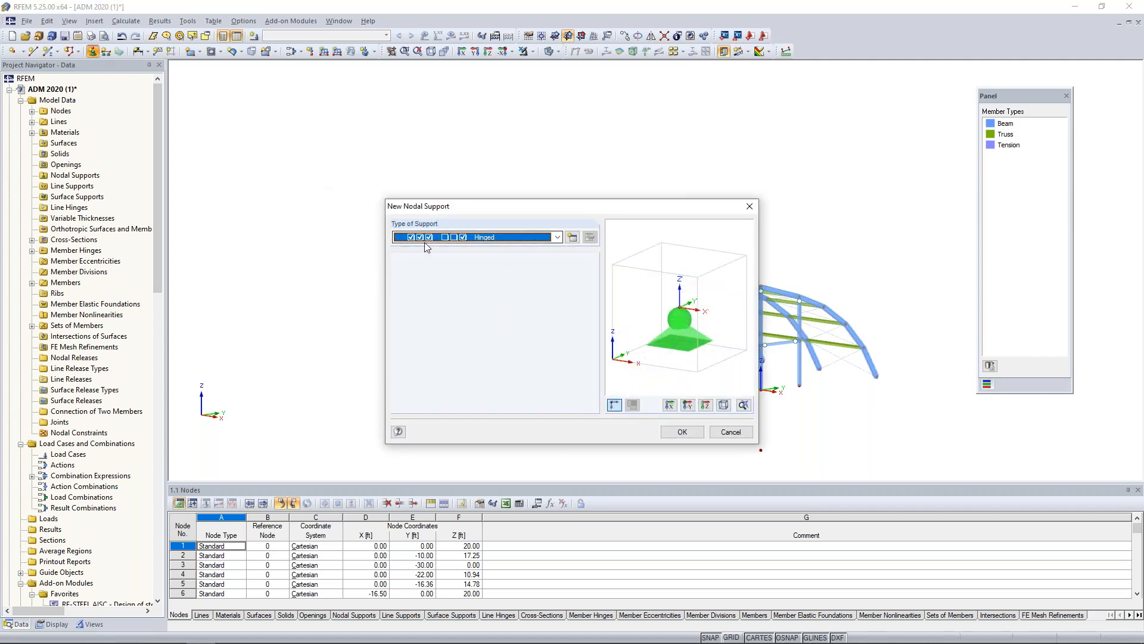
left_click(513, 238)
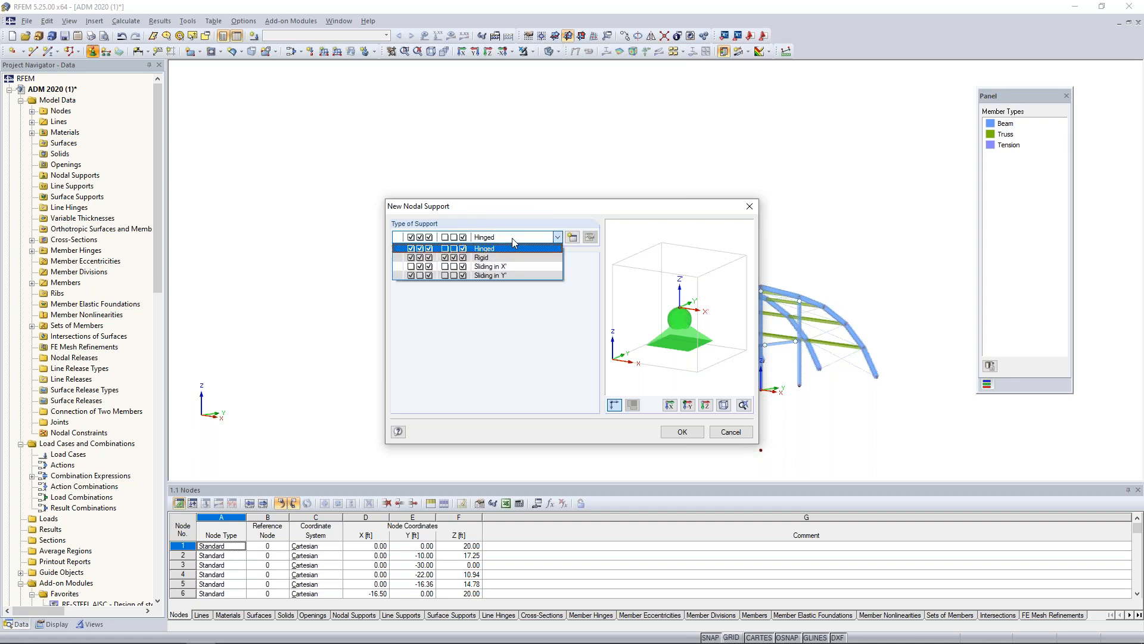
left_click(508, 246)
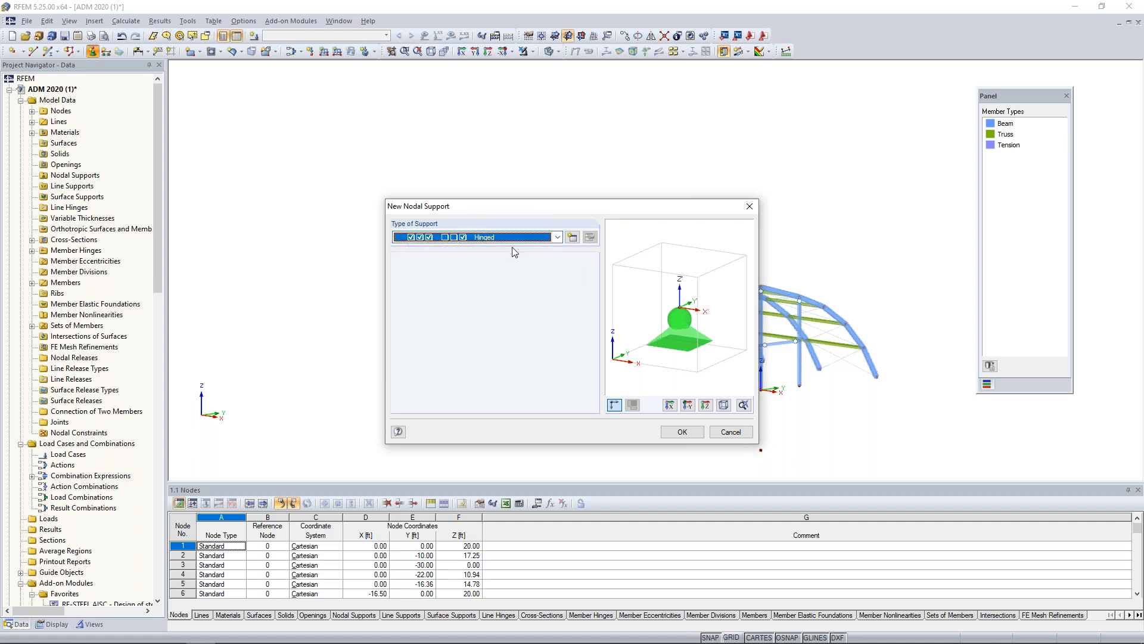
left_click(682, 436)
Assign the hinged support to all base nodes of the arches and end-wall columns, using a side view of the model.
middle_click_drag(687, 425, 884, 391, "ctrl")
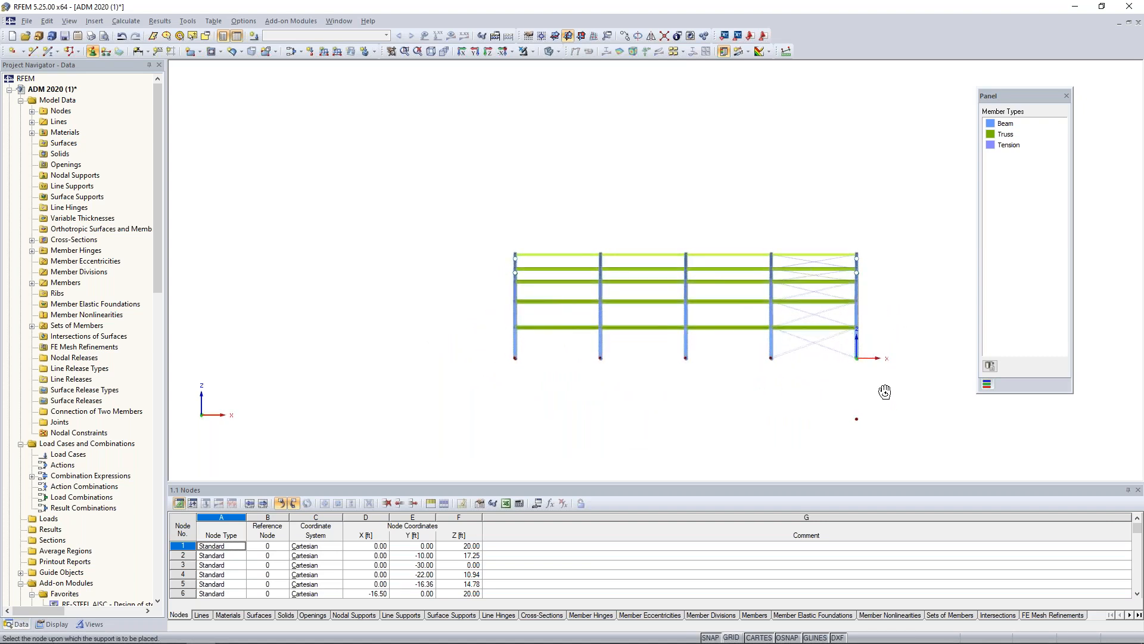
left_click_drag(545, 357, 873, 378)
middle_click_drag(792, 370, 517, 432, "ctrl")
middle_click_drag(637, 440, 582, 424, "ctrl")
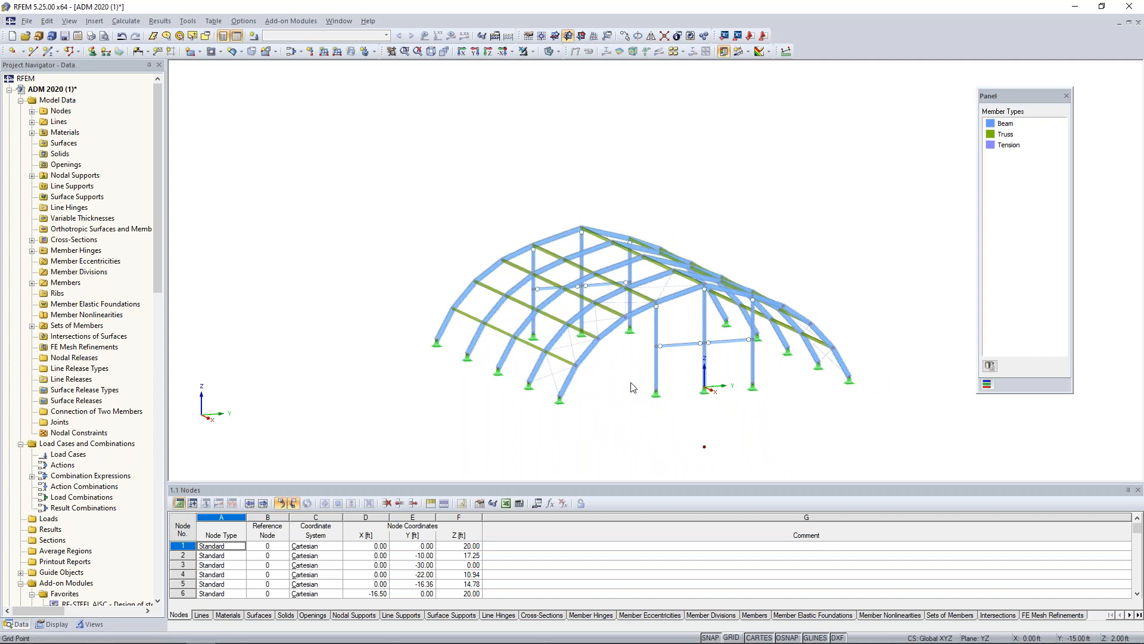
scroll(633, 388, "up", 5)
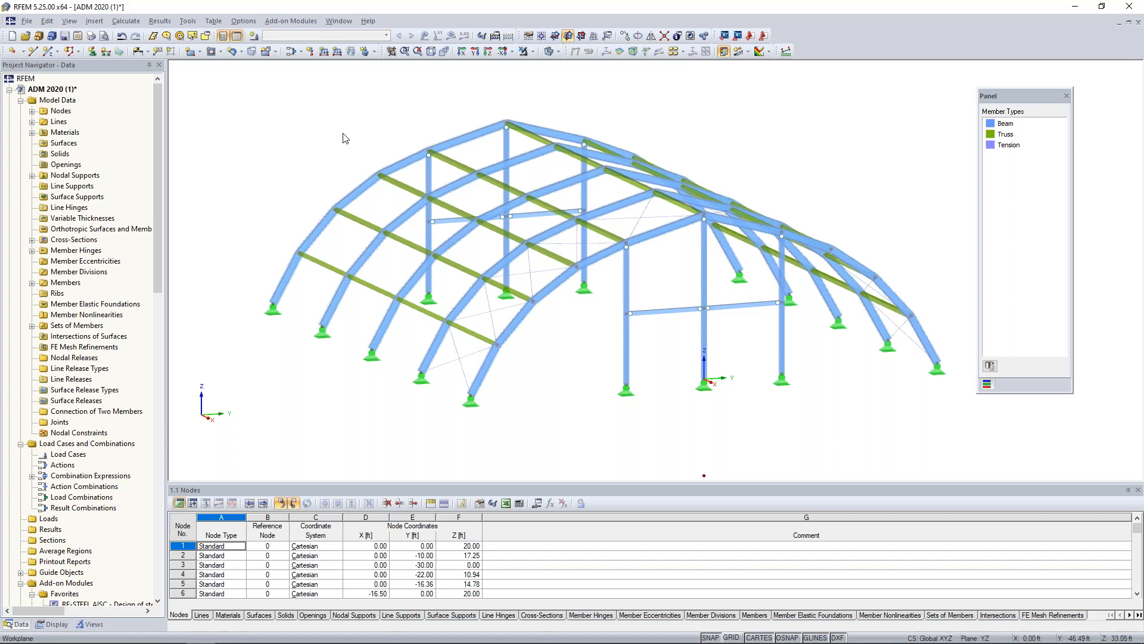
Switch to the open model ADM 2020 (2) and rotate it to face the membrane-covered side.
left_click(338, 21)
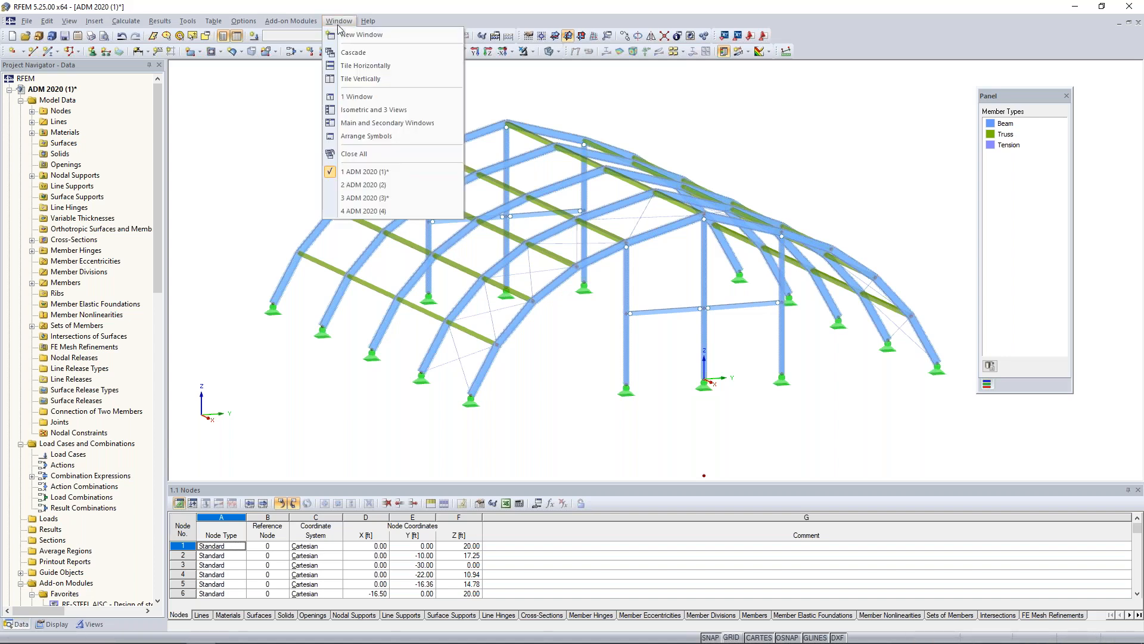
left_click(359, 190)
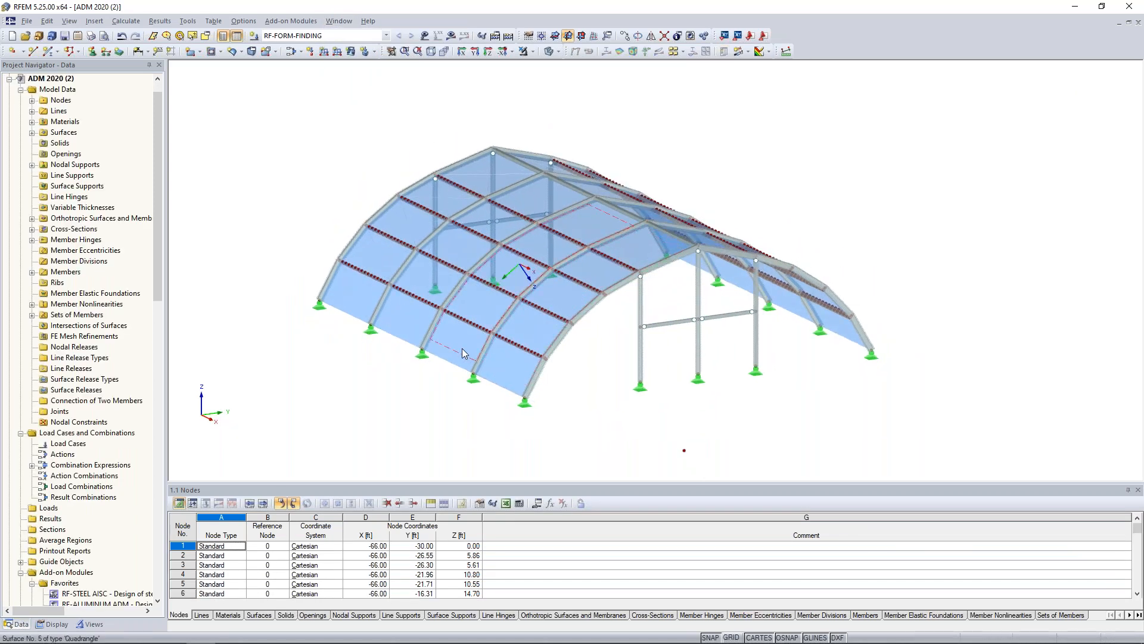
middle_click_drag(323, 322, 814, 395, "ctrl")
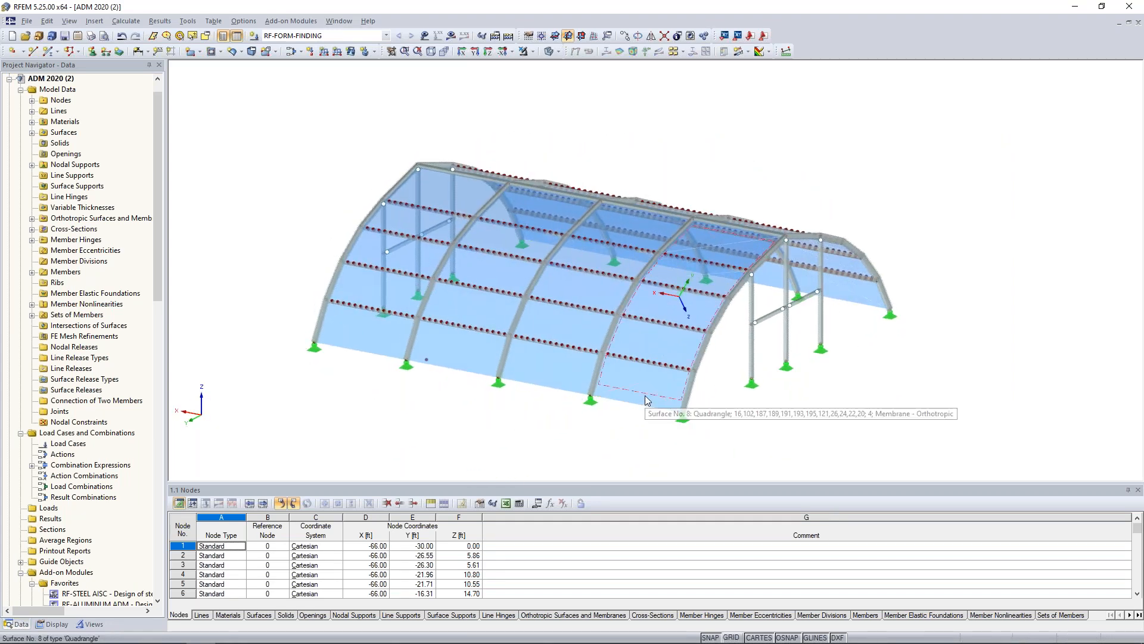
Open membrane surface No. 8 for editing and review its Membrane material and Orthotropic Elastic 2D material constants.
double_click(645, 395)
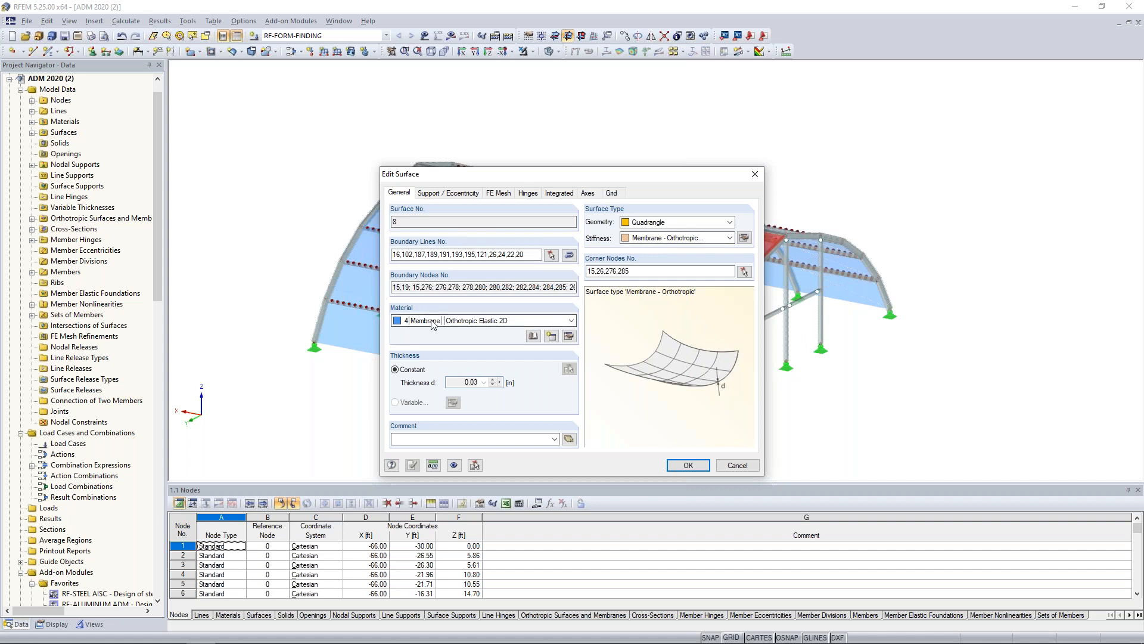
left_click(568, 337)
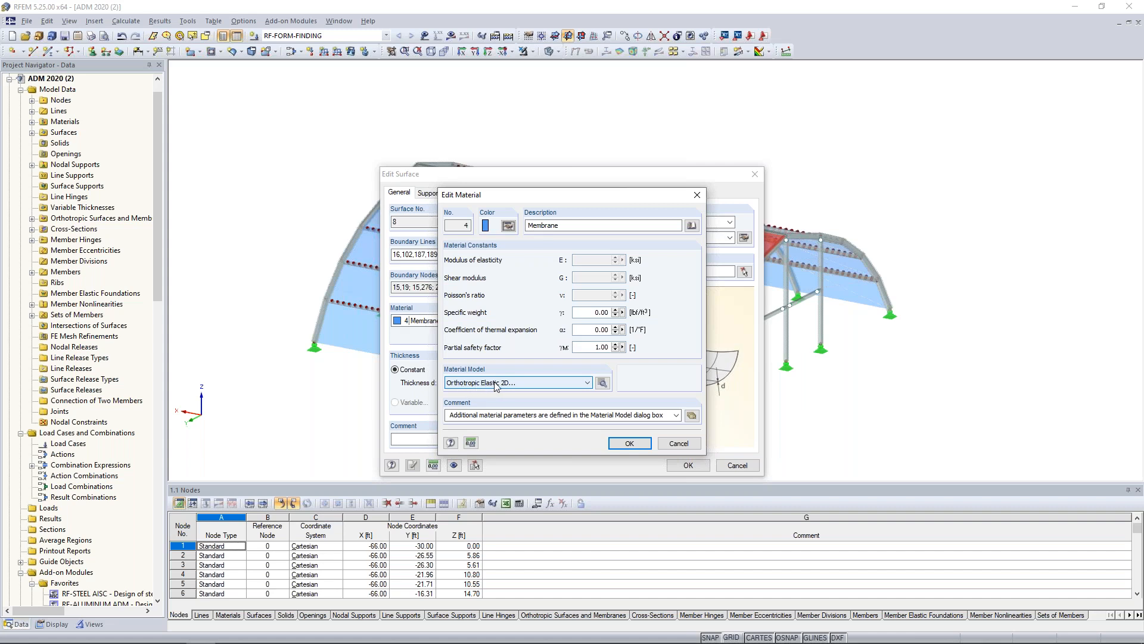
left_click(602, 383)
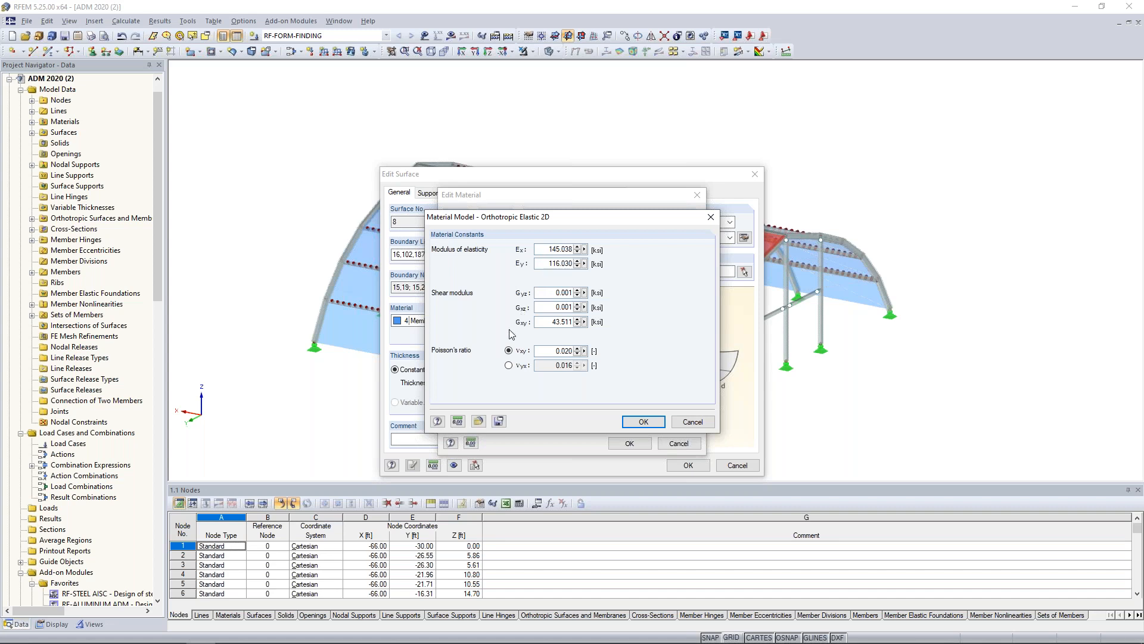
left_click(690, 422)
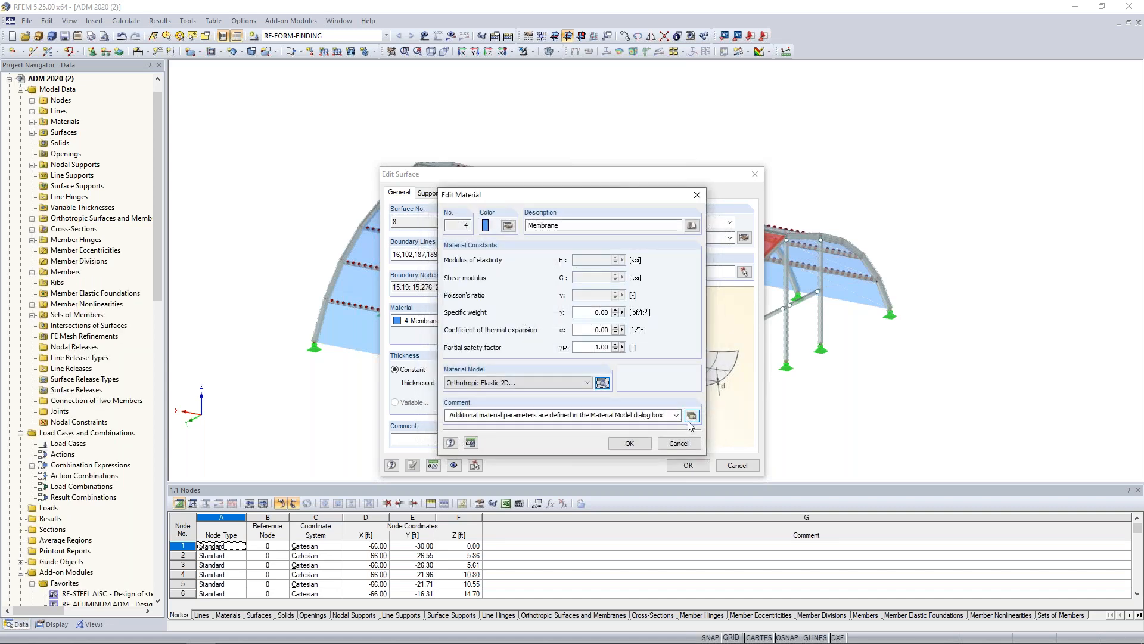
left_click(630, 443)
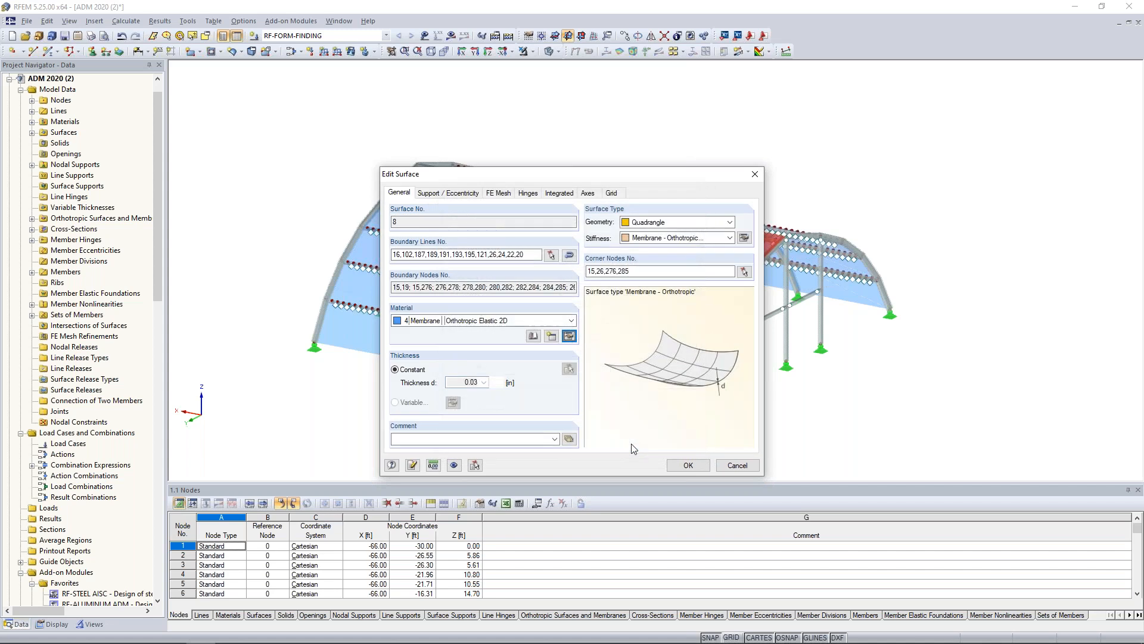
Review the membrane surface's orthotropic stiffness parameters, including constant thickness, stiffness matrix and form-finding prestress, and close the surface with OK.
left_click(744, 239)
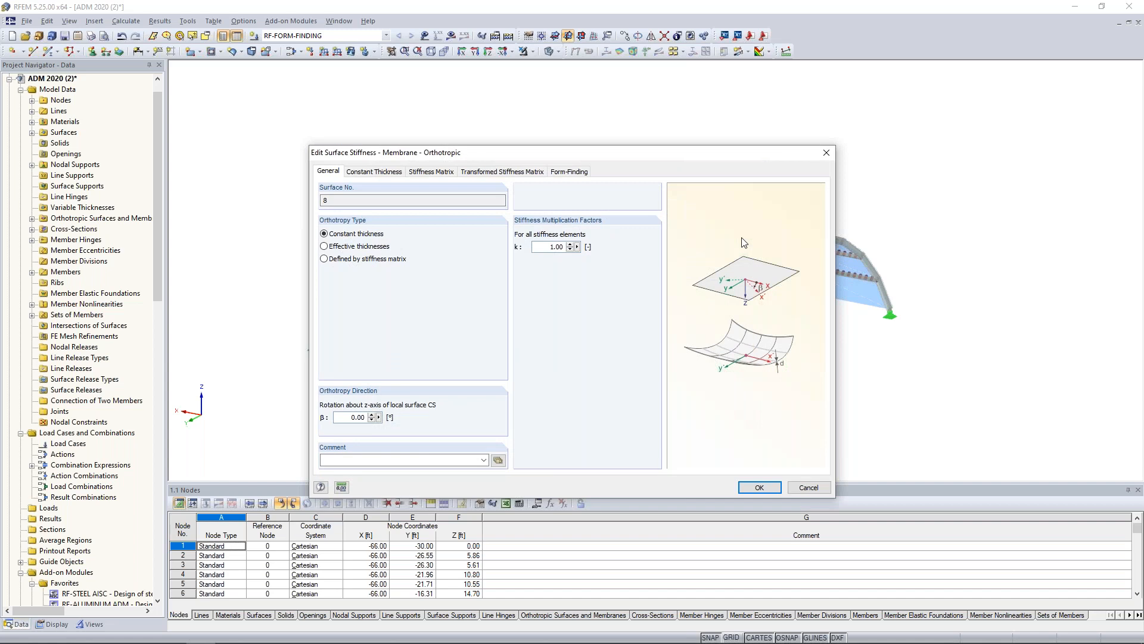
left_click(387, 172)
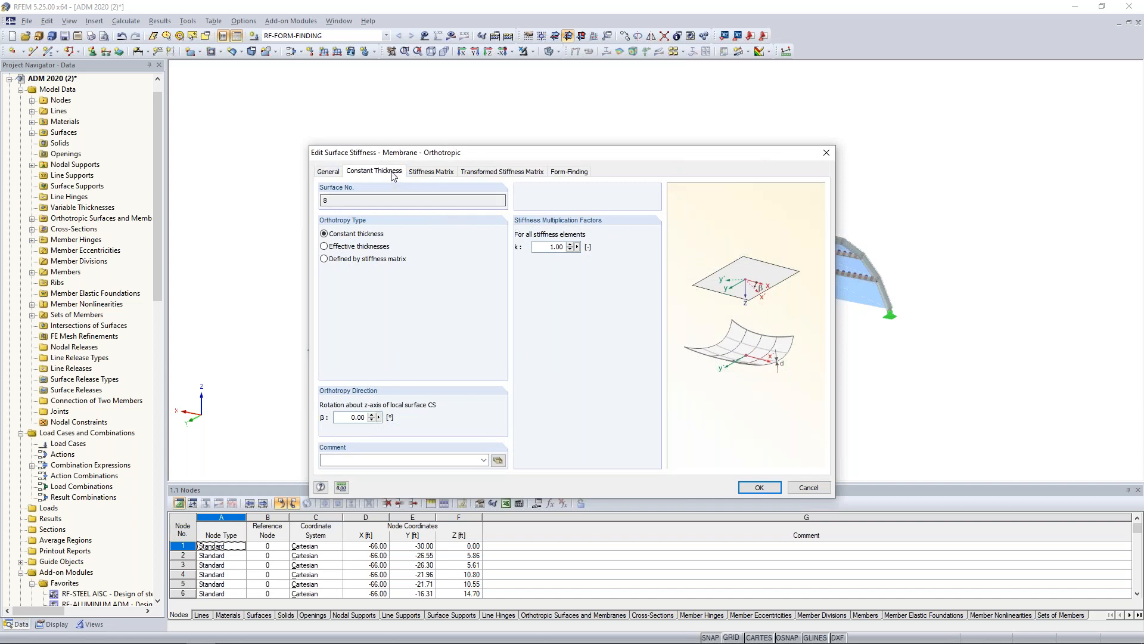
left_click(345, 417)
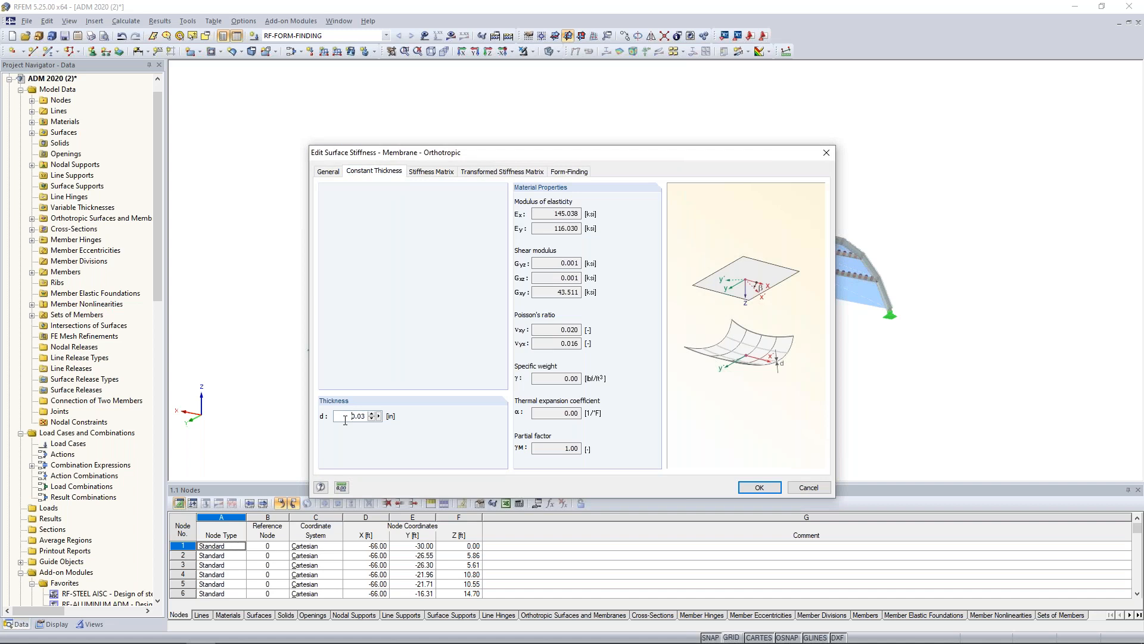
left_click(429, 173)
left_click(355, 201)
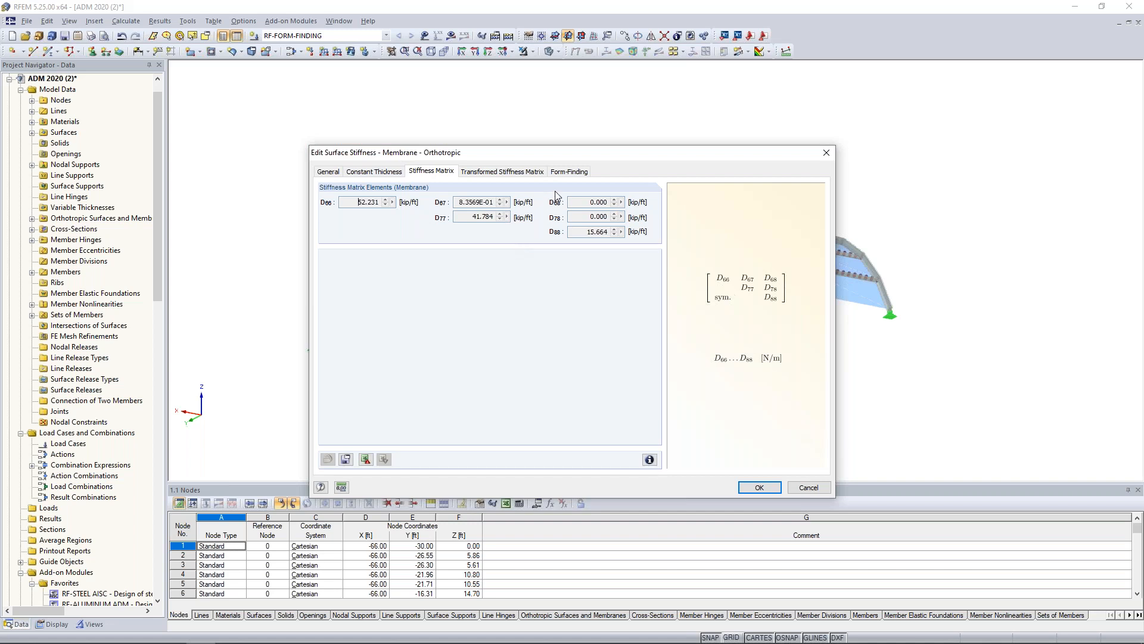
left_click(568, 171)
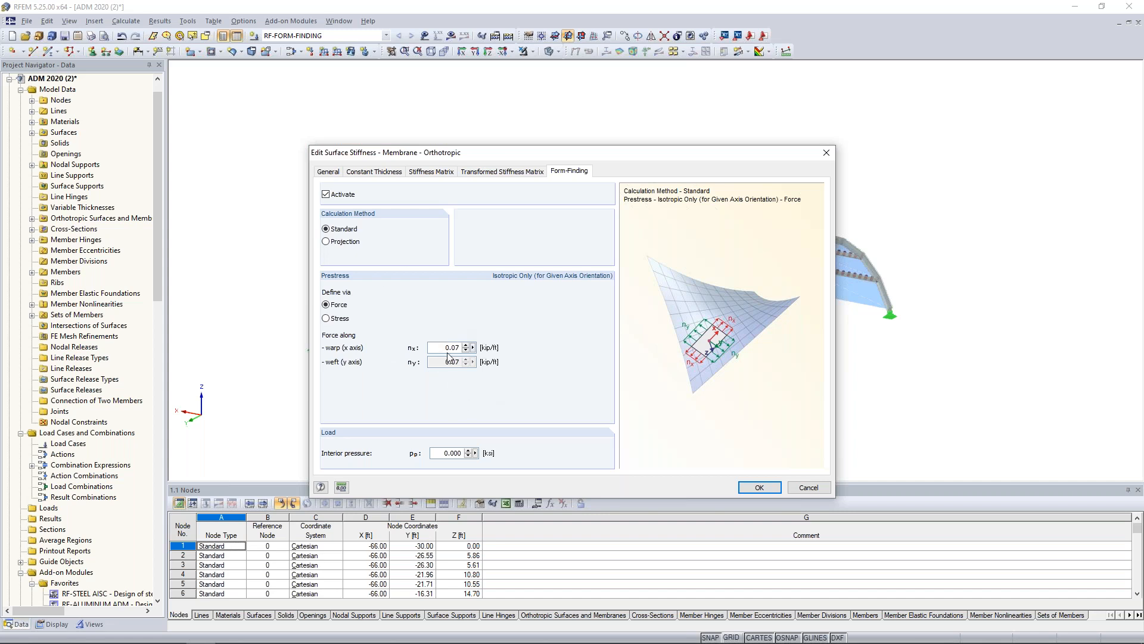
left_click(760, 487)
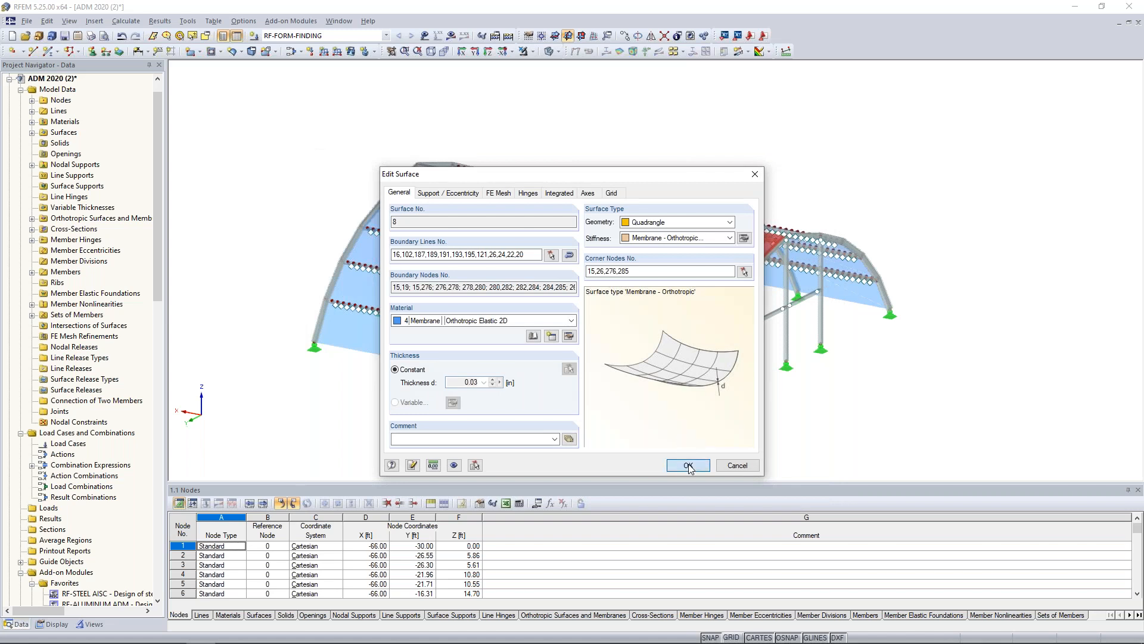
left_click(689, 465)
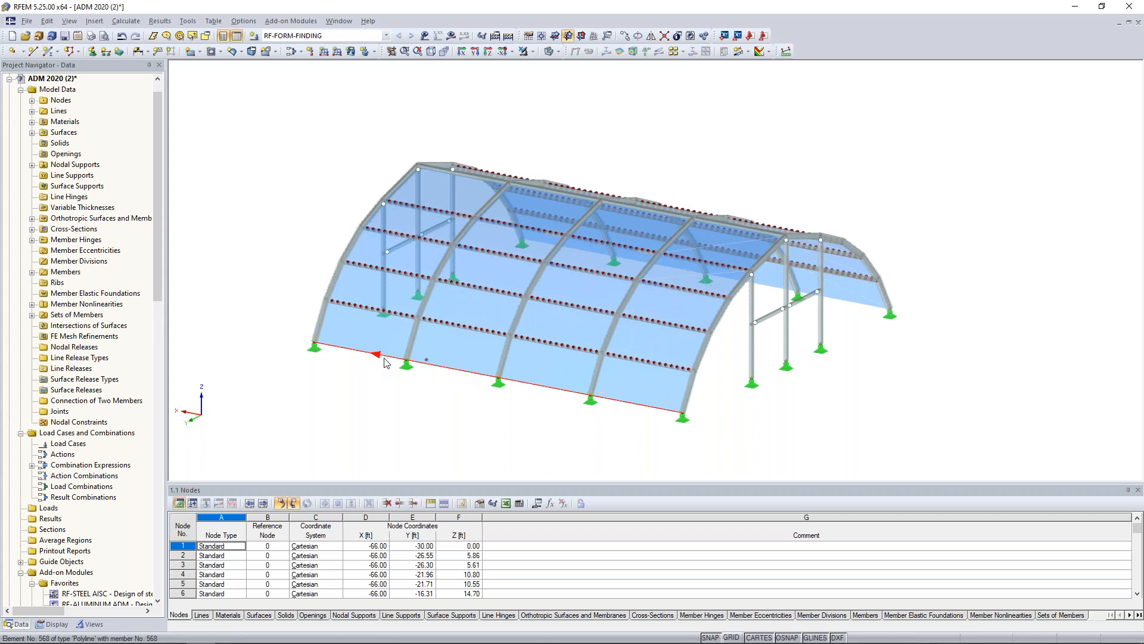
Open the cable members along the base edge of the membrane and review their average-force parameters for form-finding.
double_click(652, 411)
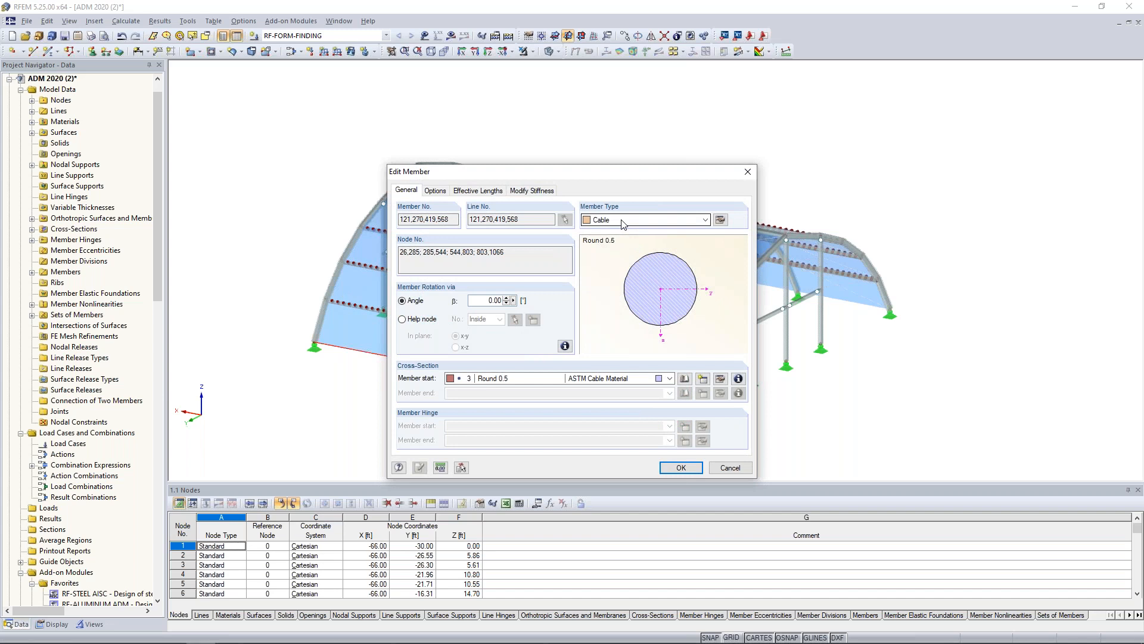
left_click(721, 220)
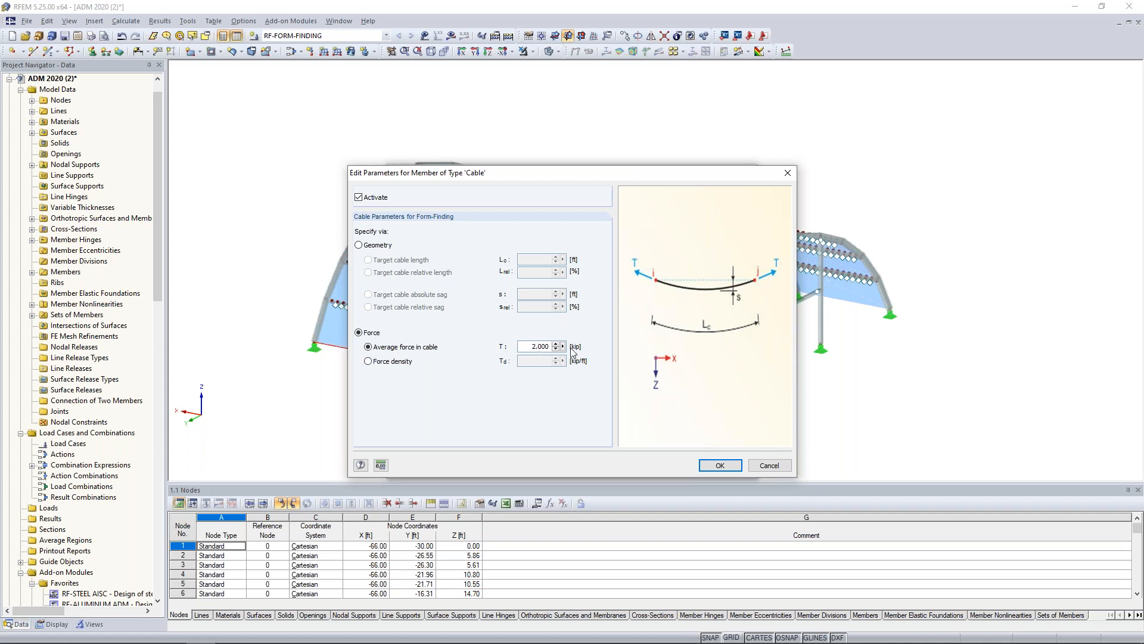
left_click_drag(502, 177, 607, 159)
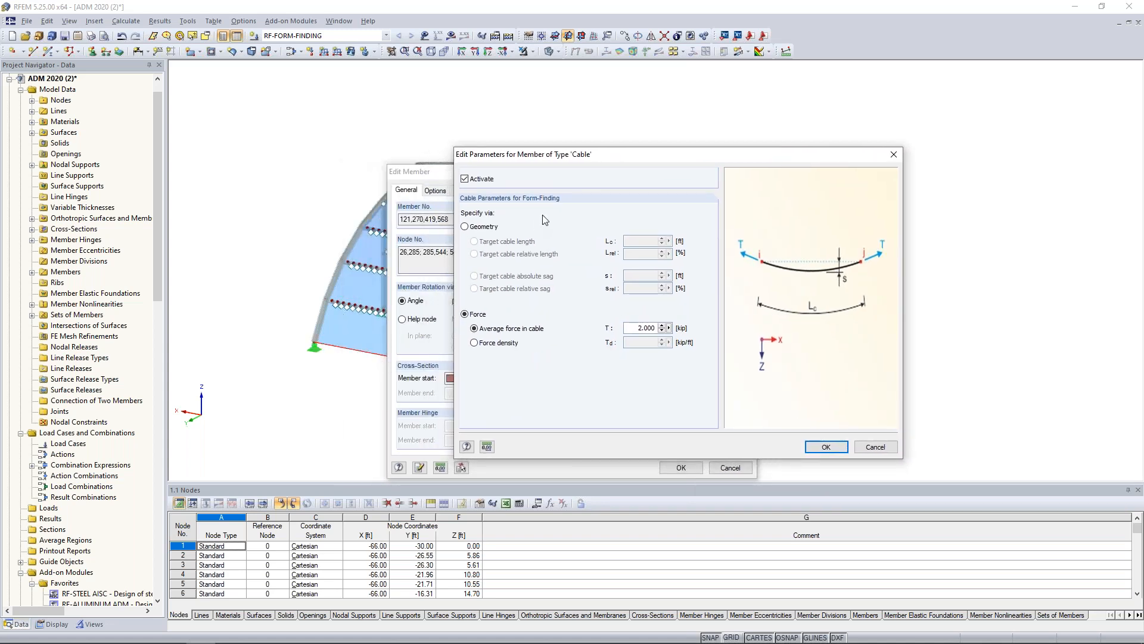
left_click_drag(590, 155, 502, 164)
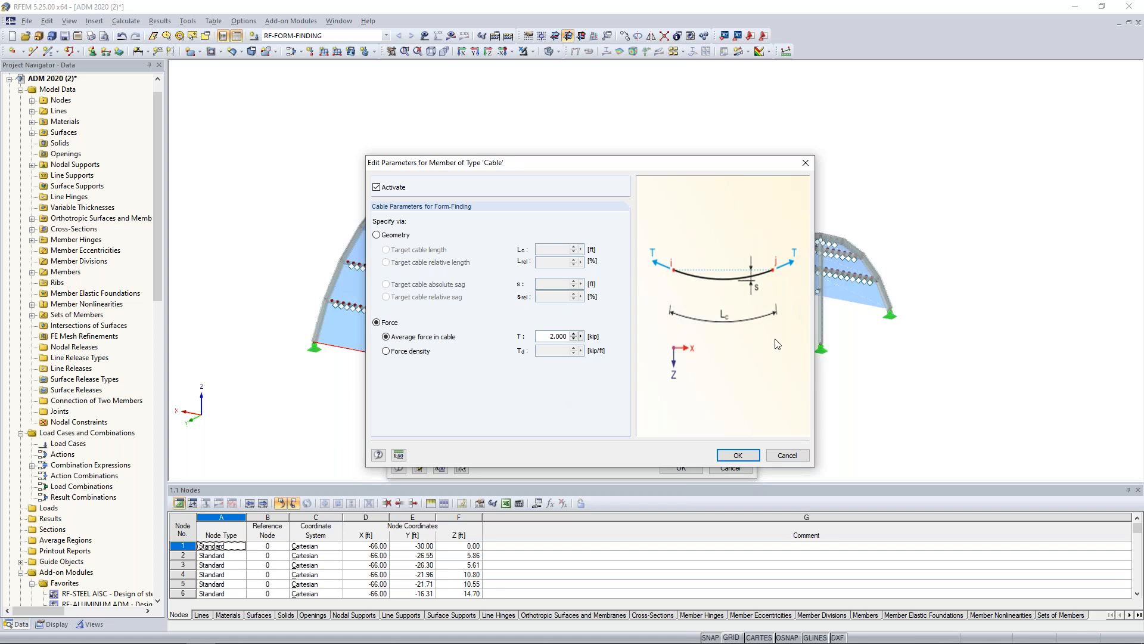
left_click(736, 454)
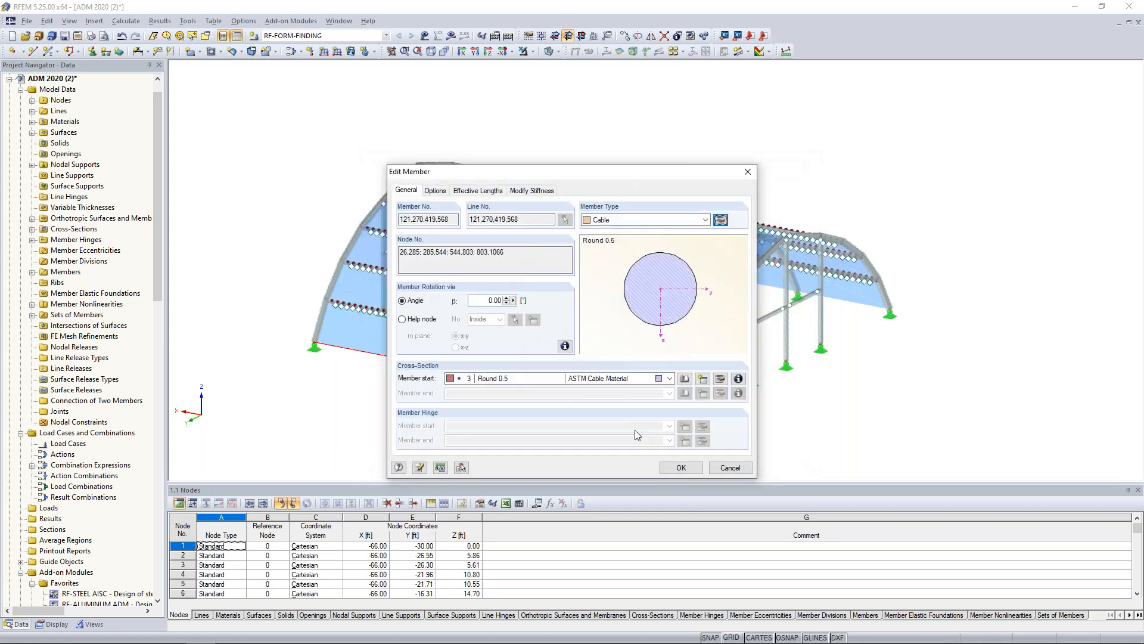
left_click(671, 468)
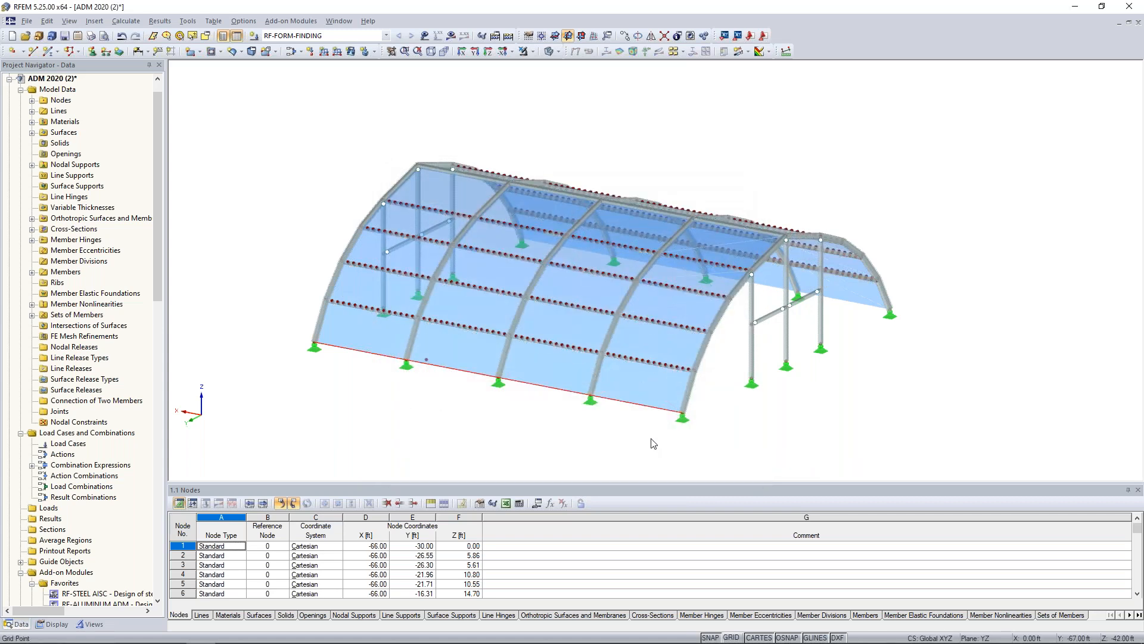
Switch the model to wireframe display and isolate the lowest longitudinal line with its connected short members in the braced end bay.
middle_click_drag(665, 159, 825, 272, "ctrl")
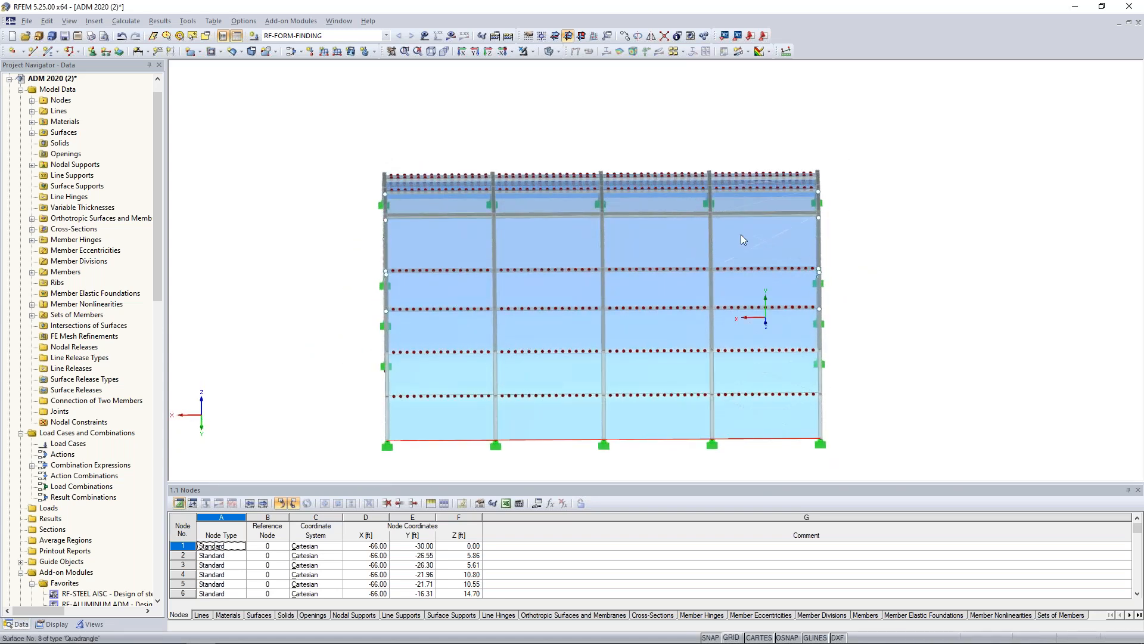
left_click(549, 51)
middle_click_drag(886, 430, 797, 383)
scroll(715, 382, "up", 6)
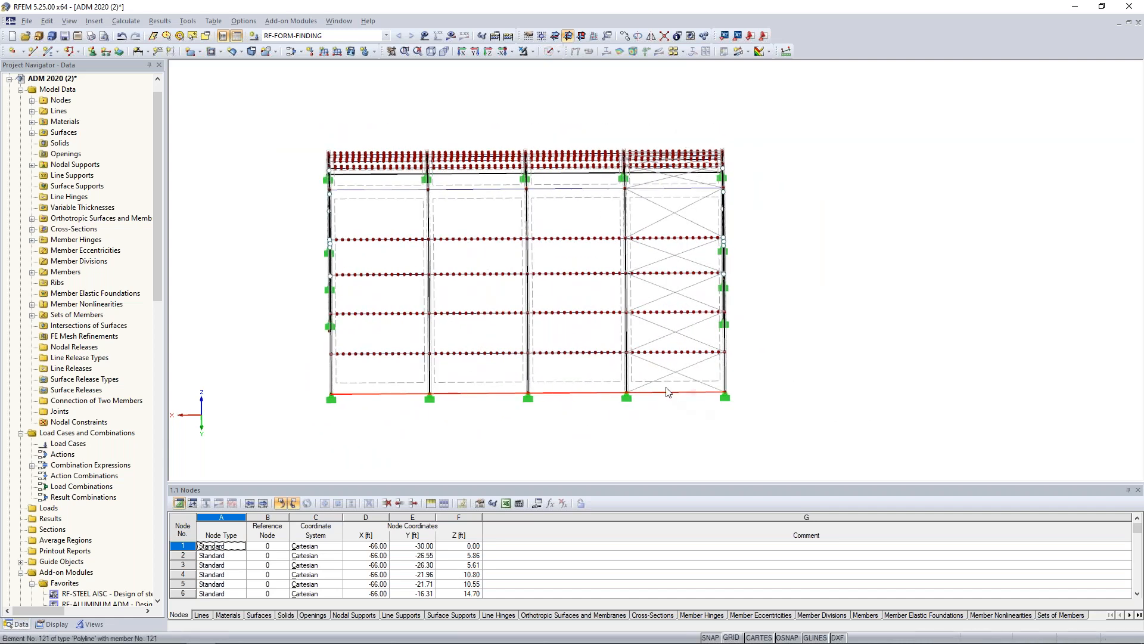
scroll(590, 327, "up", 2)
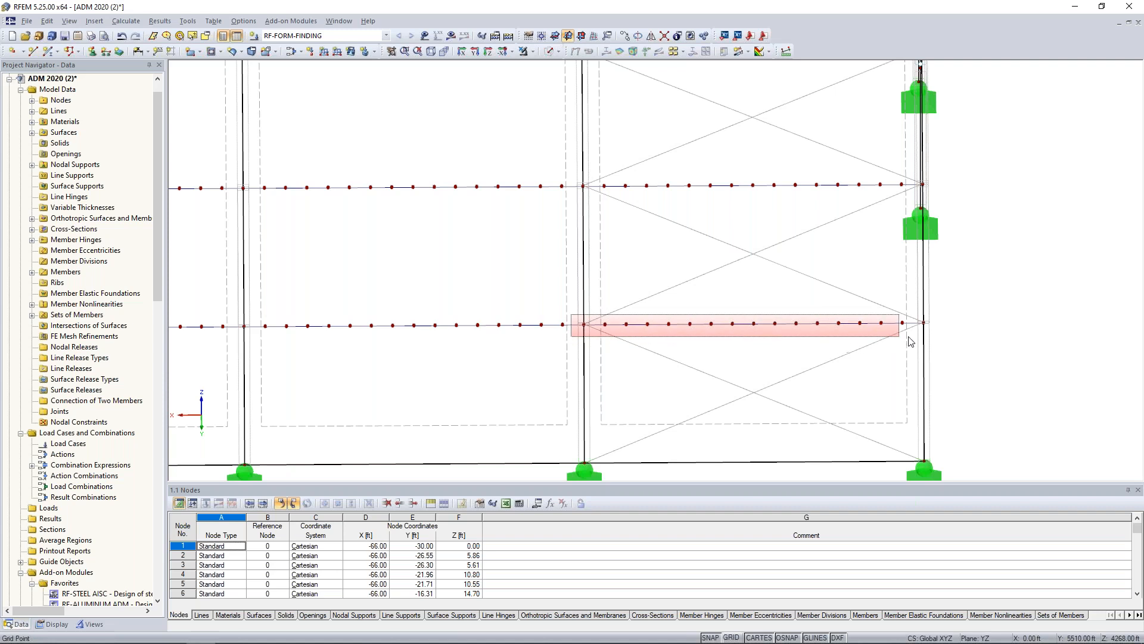
left_click(945, 337)
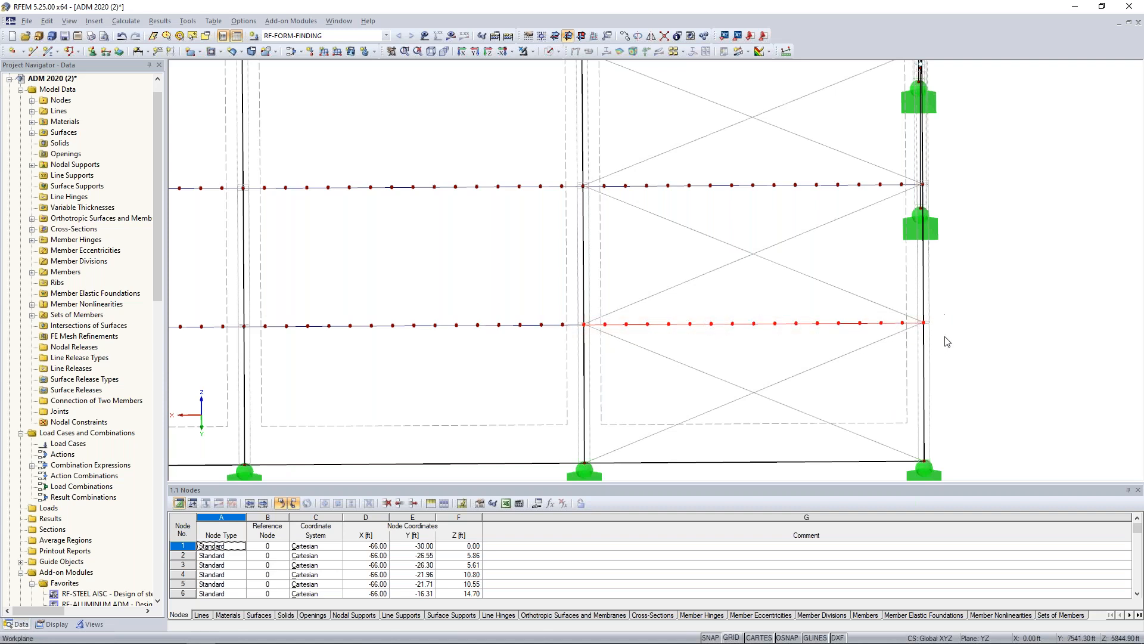
left_click(533, 52)
left_click(541, 67)
Open one of the isolated short Rigid members for editing and review the release conditions of its start hinge.
middle_click_drag(691, 215, 660, 330, "ctrl")
scroll(651, 319, "up", 10)
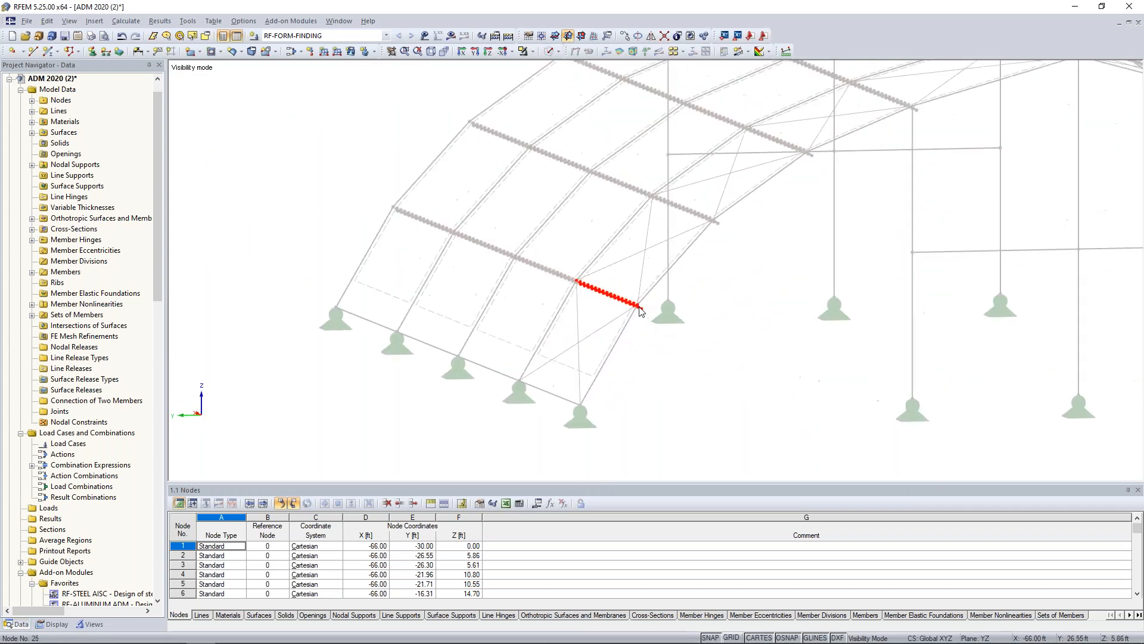
mouse_move(646, 317)
middle_mouse_down("ctrl")
mouse_move(574, 305)
mouse_move(641, 317)
middle_mouse_up("ctrl")
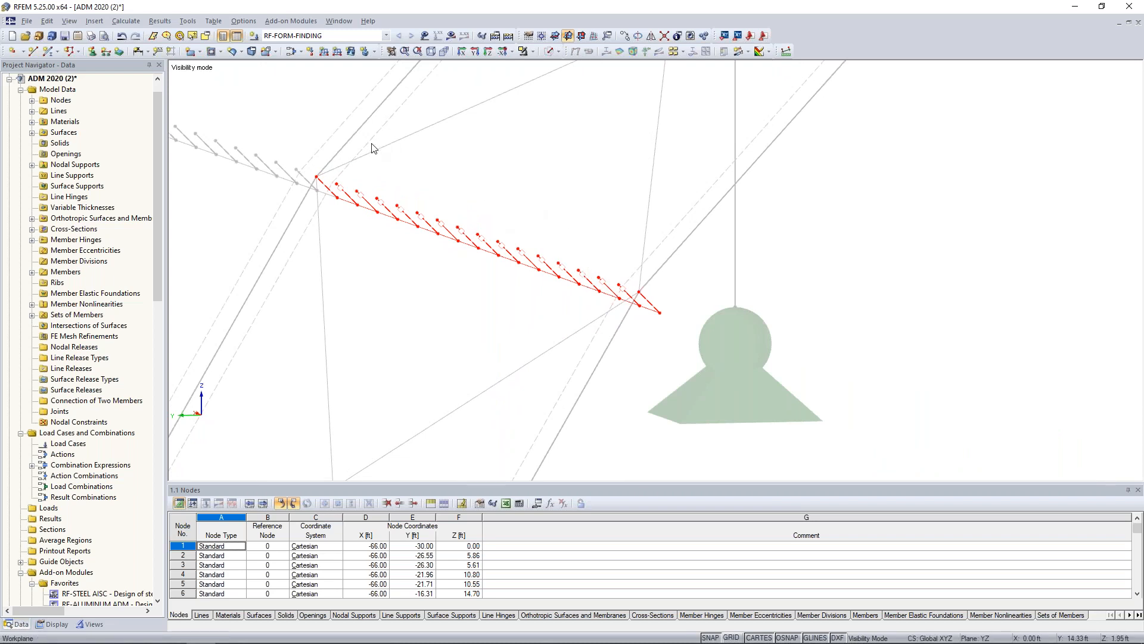
middle_click_drag(470, 299, 562, 288, "ctrl")
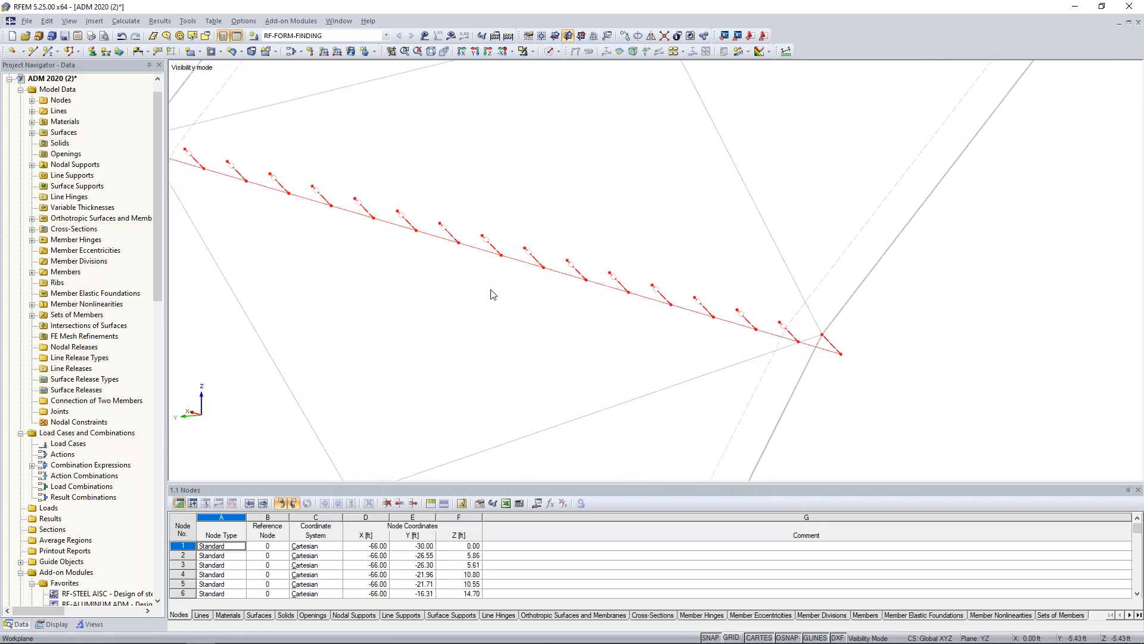
left_click(455, 268)
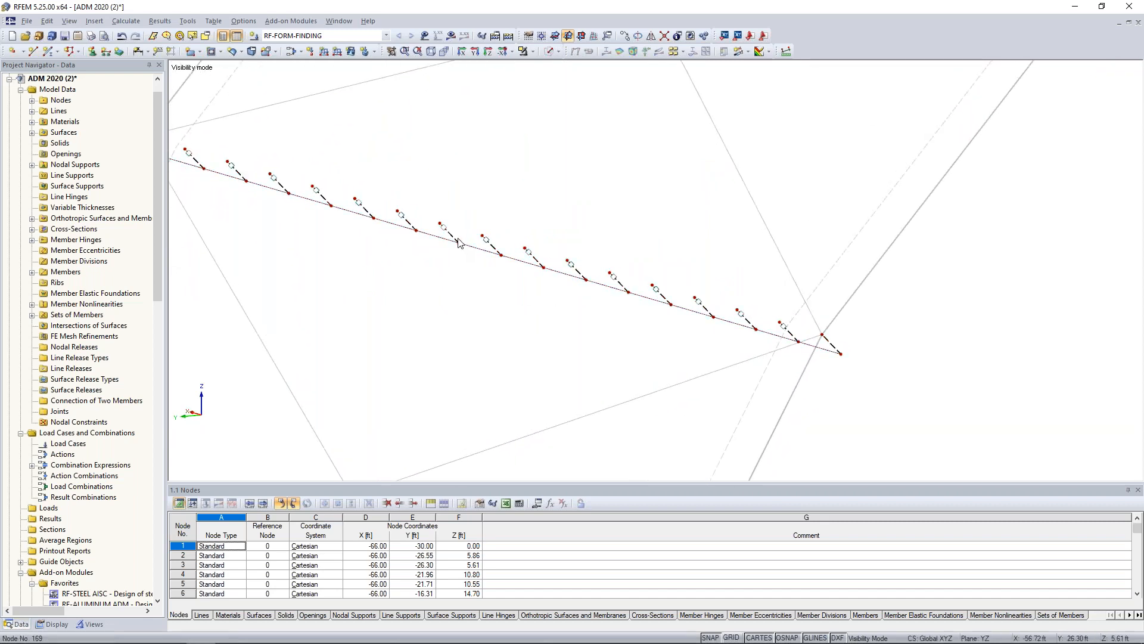
double_click(452, 240)
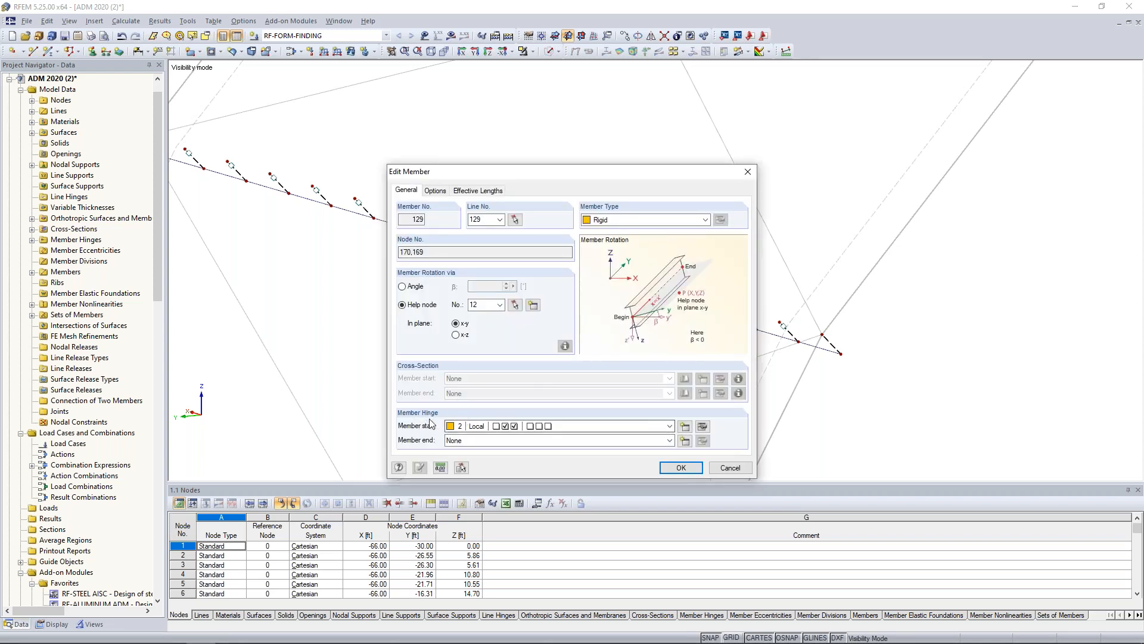
left_click(703, 426)
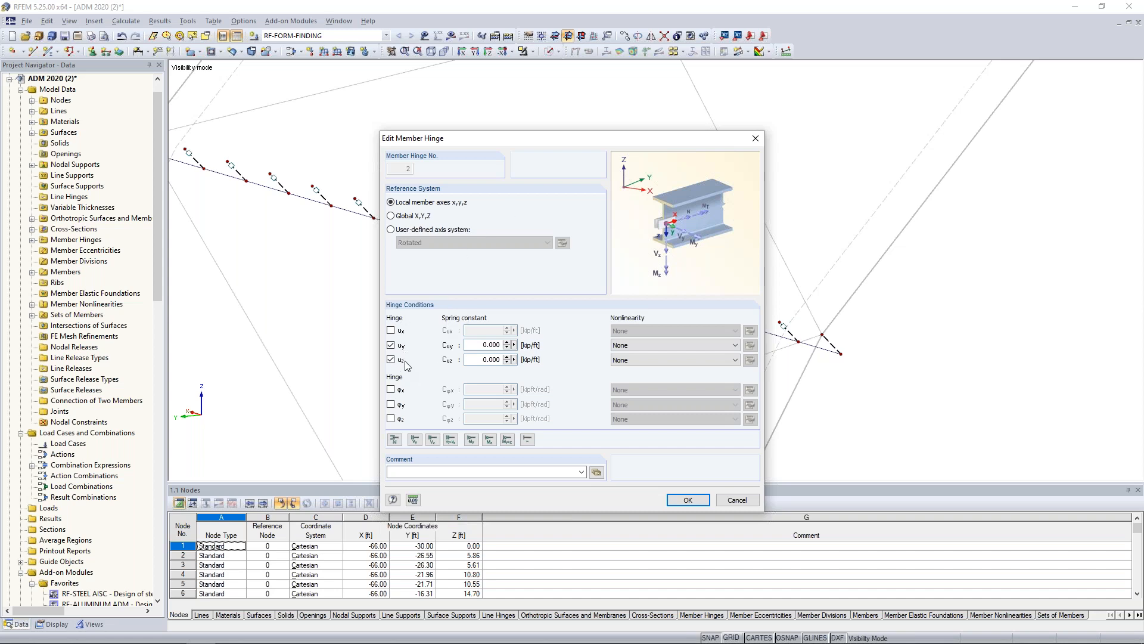
left_click(737, 500)
Review the rigid member's Failure under tension nonlinearity and close the member without changes.
left_click(435, 190)
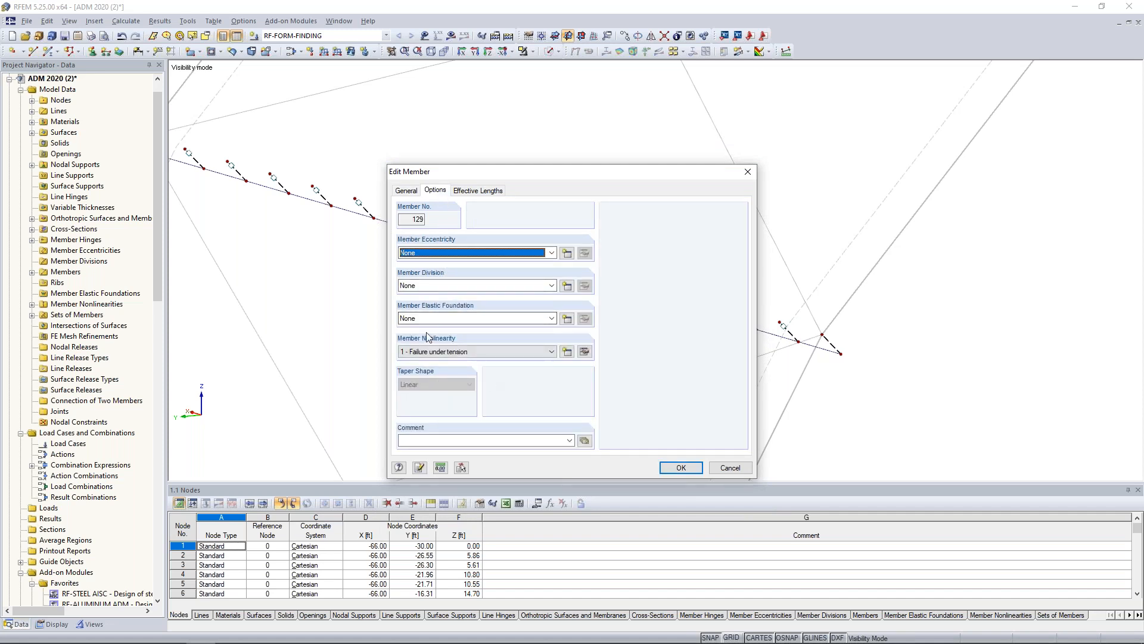
left_click(584, 351)
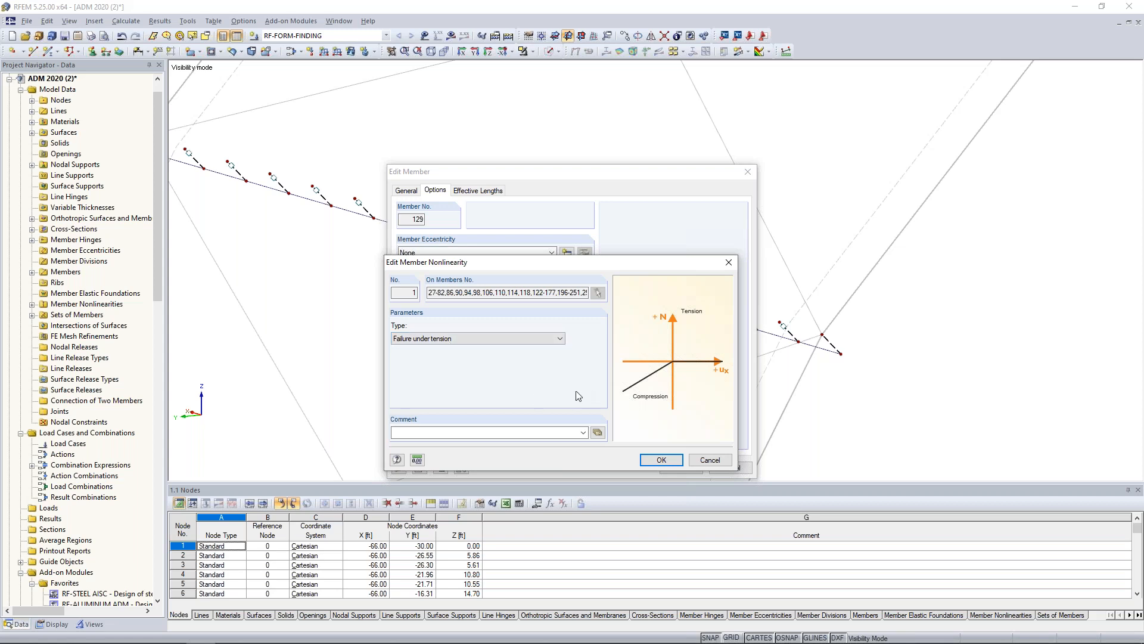
left_click(705, 461)
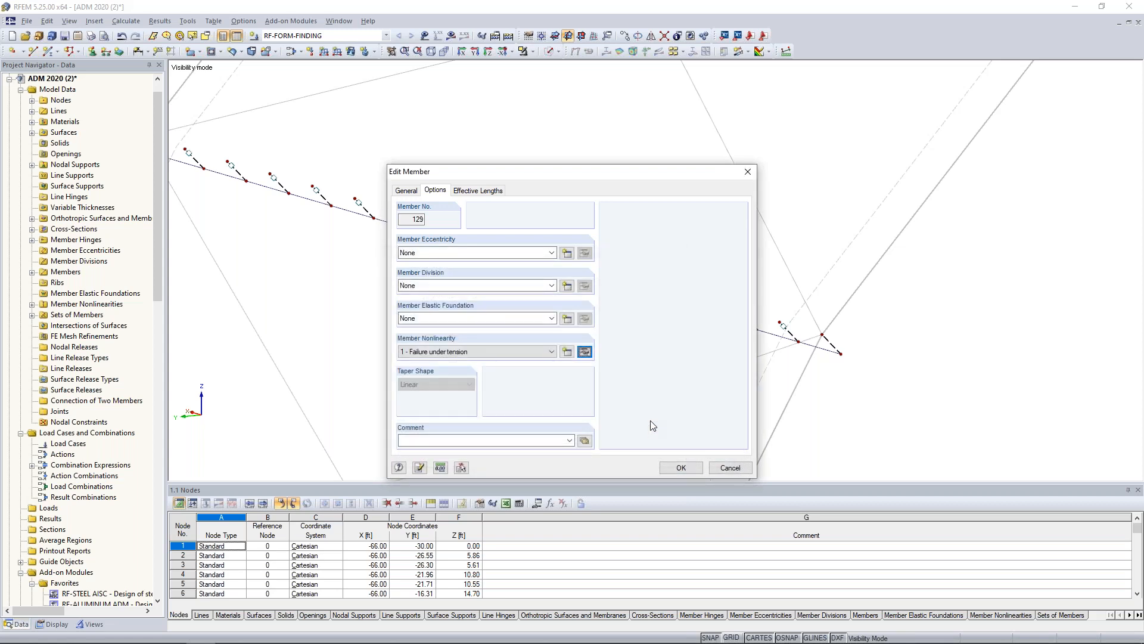
left_click(723, 469)
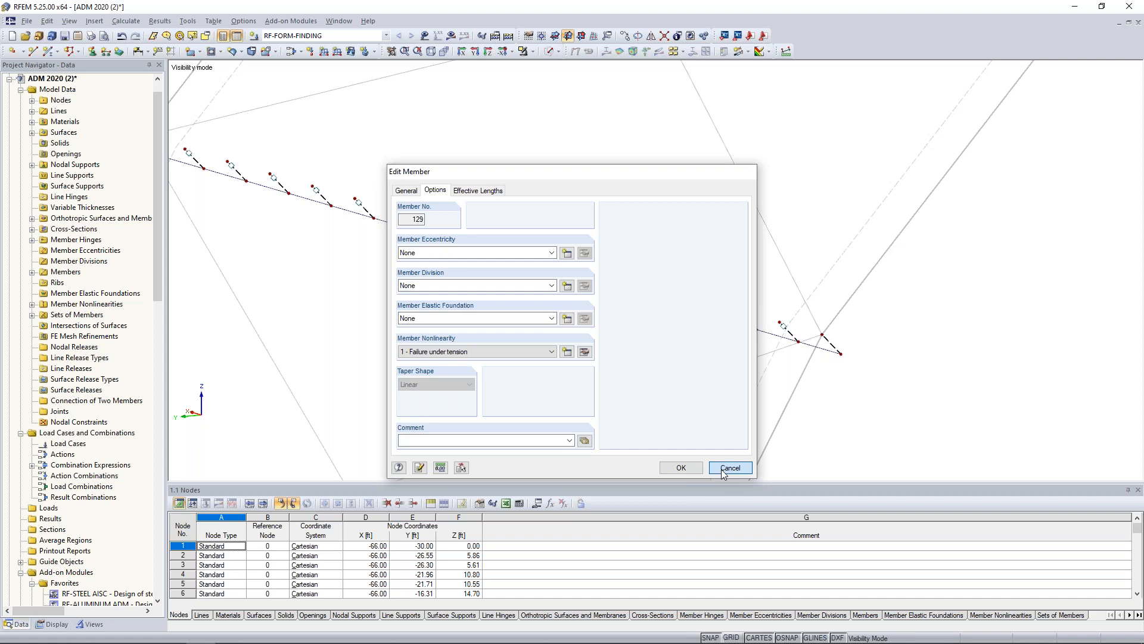
Cancel visibility mode to show the whole model and start the RF-FORM-FINDING calculation.
scroll(644, 387, "down", 5)
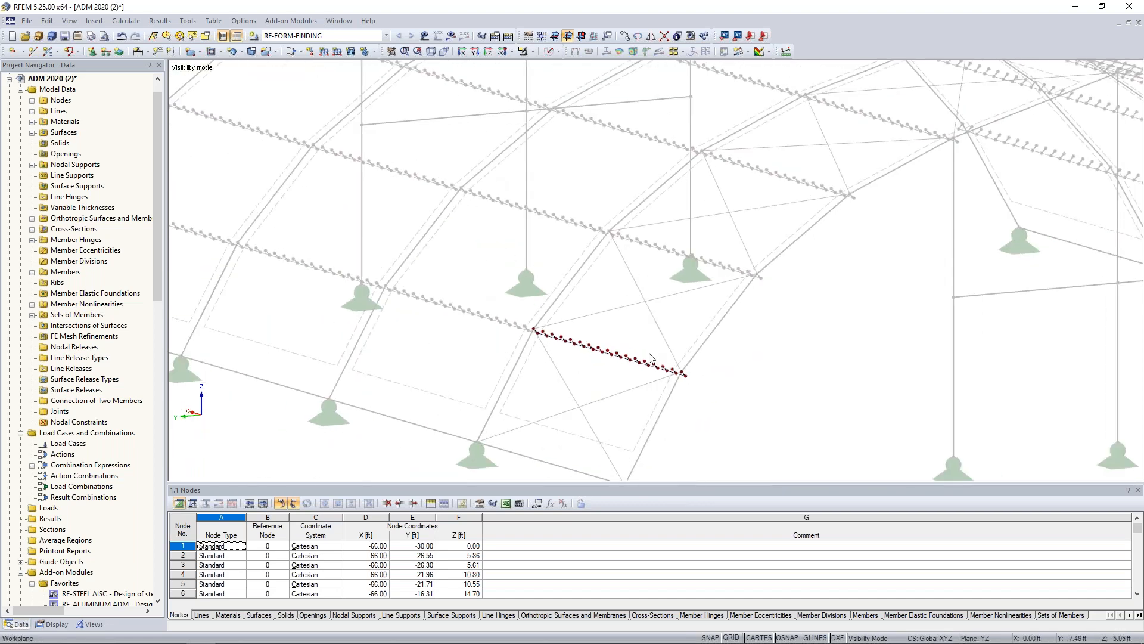
scroll(650, 358, "down", 5)
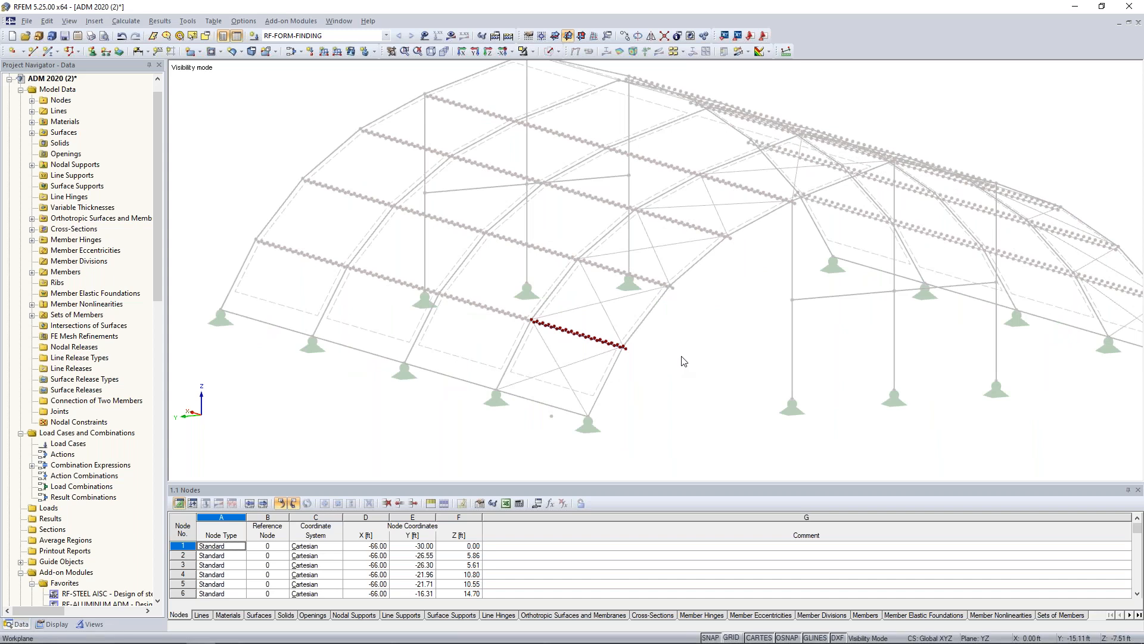
left_click(536, 53)
left_click(539, 154)
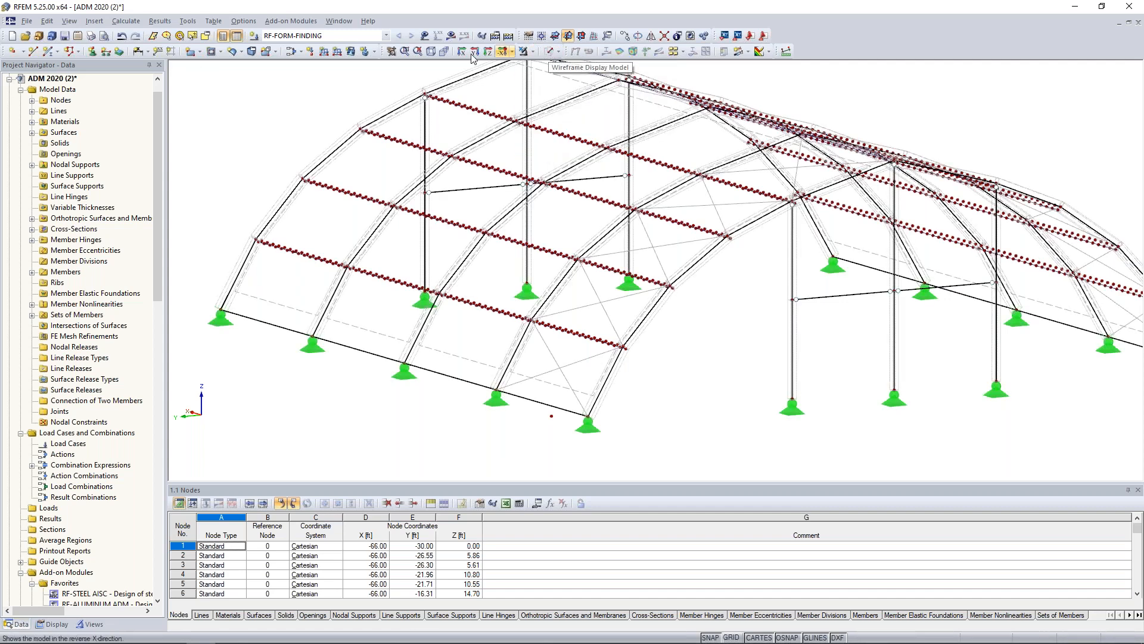
left_click(451, 36)
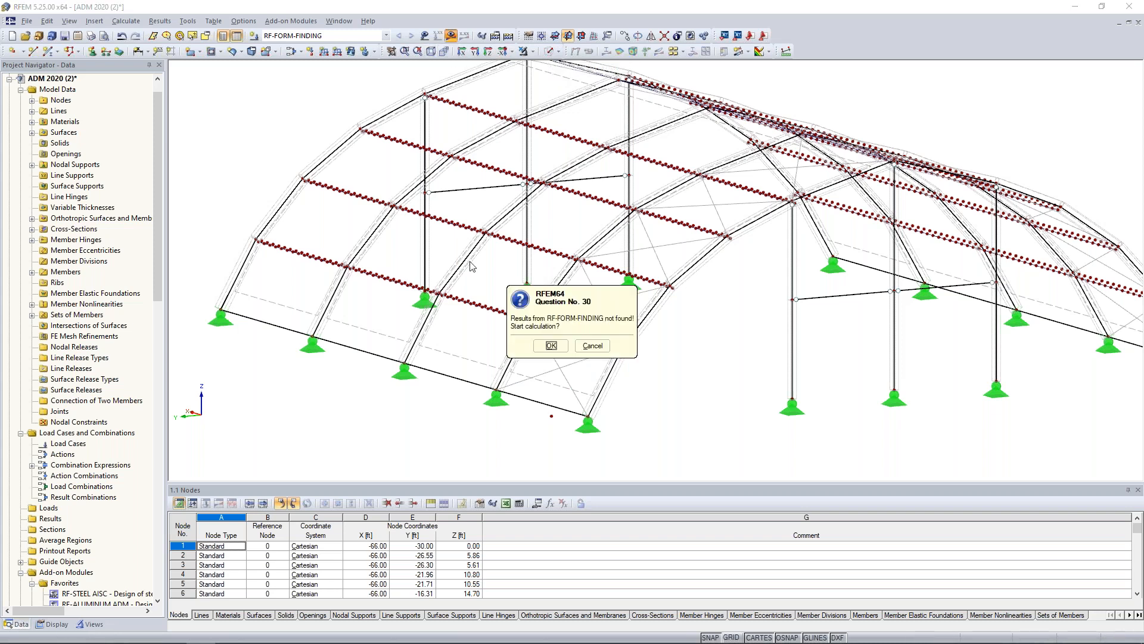
left_click(550, 345)
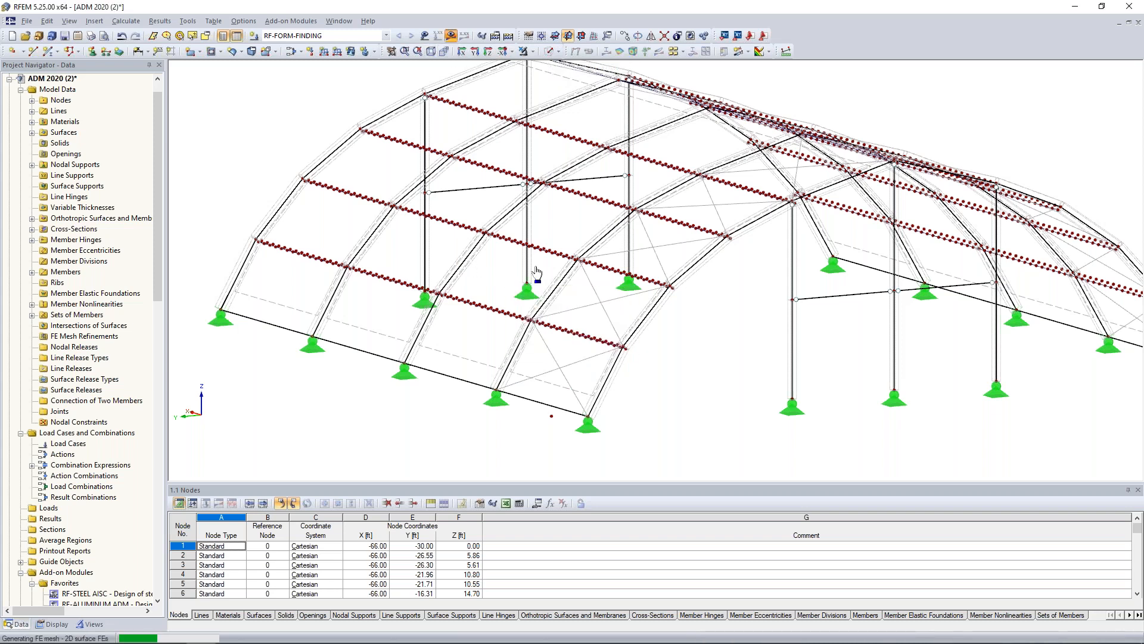
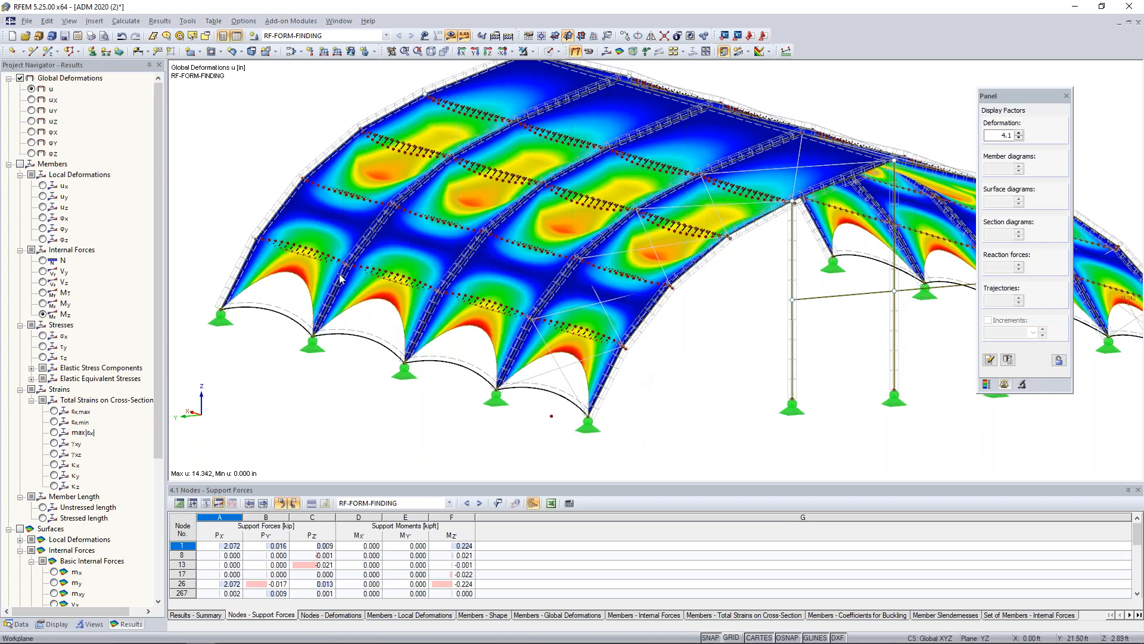
Examine the form-finding deformations on the whole structure with the deformation display factor reduced to 1.025.
scroll(651, 326, "down", 1)
middle_click_drag(680, 330, 596, 343)
scroll(623, 327, "down", 3)
left_click(1018, 138)
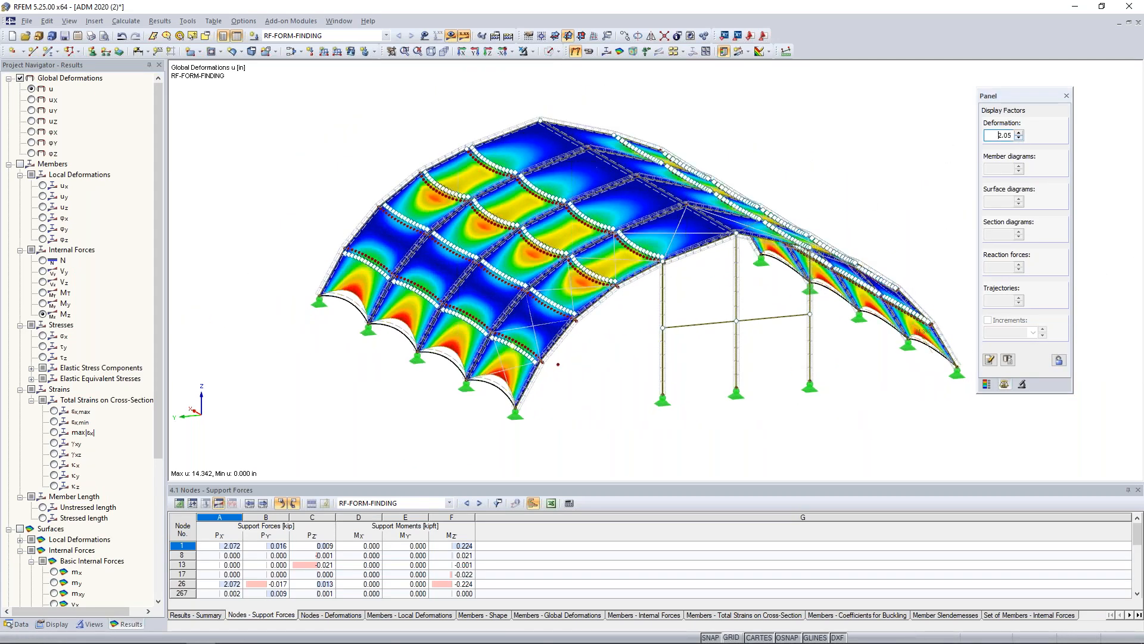
left_click(1019, 139)
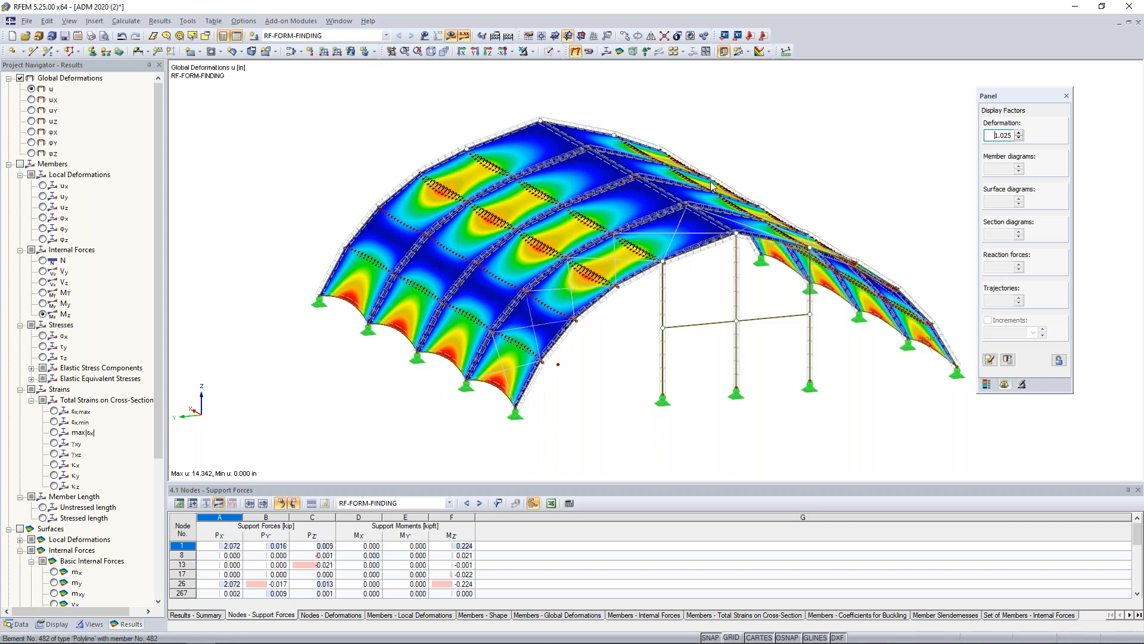
mouse_move(852, 385)
middle_mouse_down("ctrl")
mouse_move(598, 415)
mouse_move(493, 412)
mouse_move(872, 393)
middle_mouse_up("ctrl")
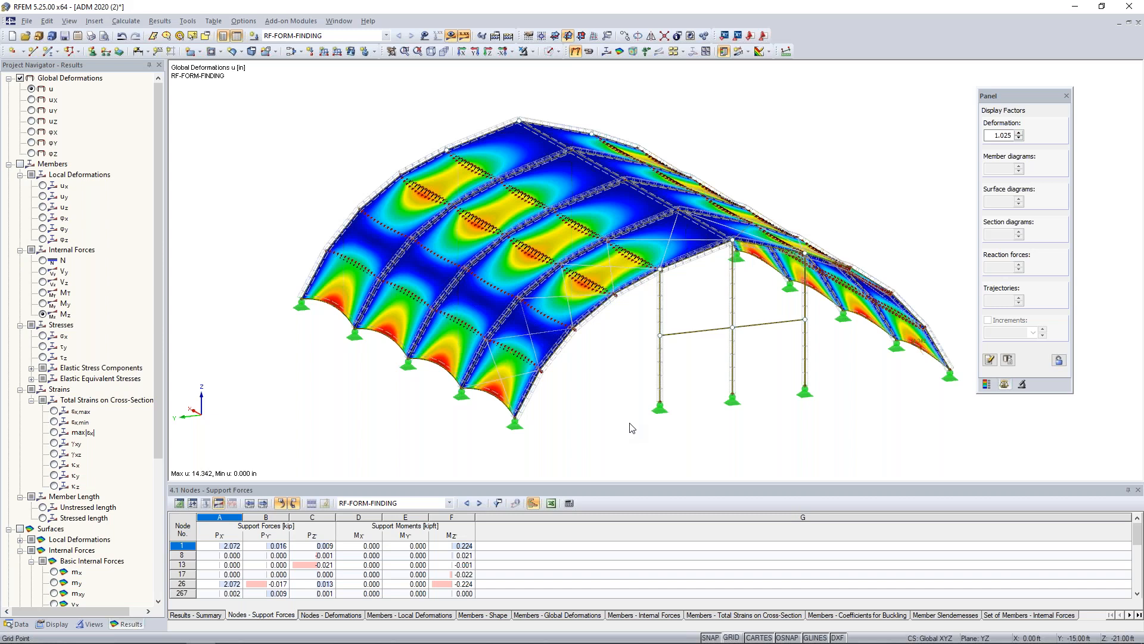
Create load case LC1 with the description Dead, keeping the Dead action category and active self-weight.
left_click(291, 53)
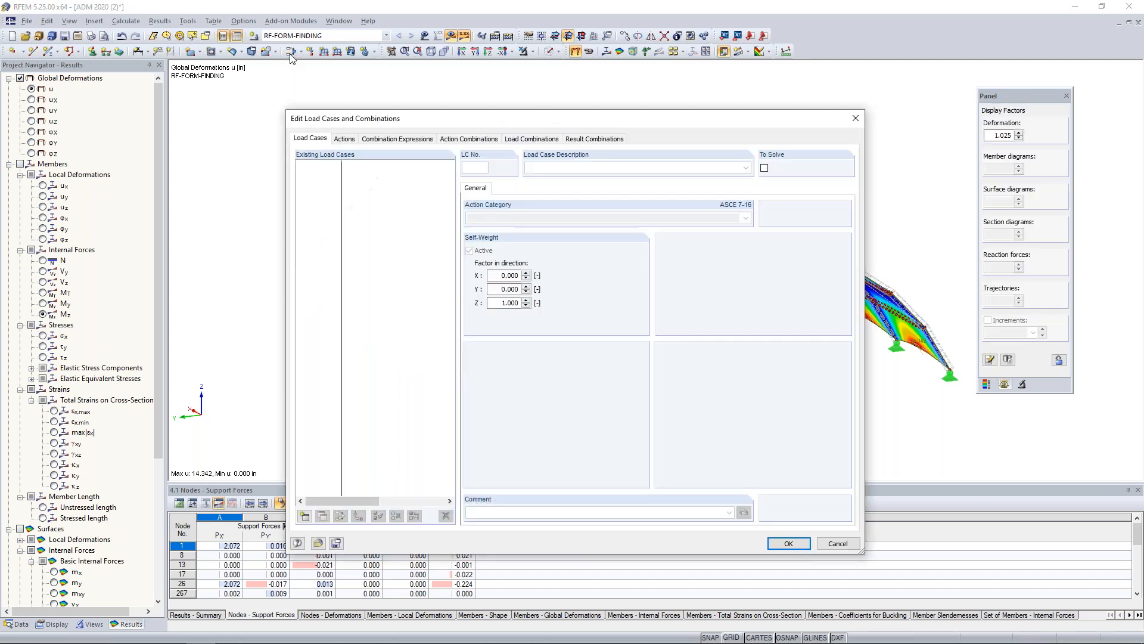
left_click(305, 515)
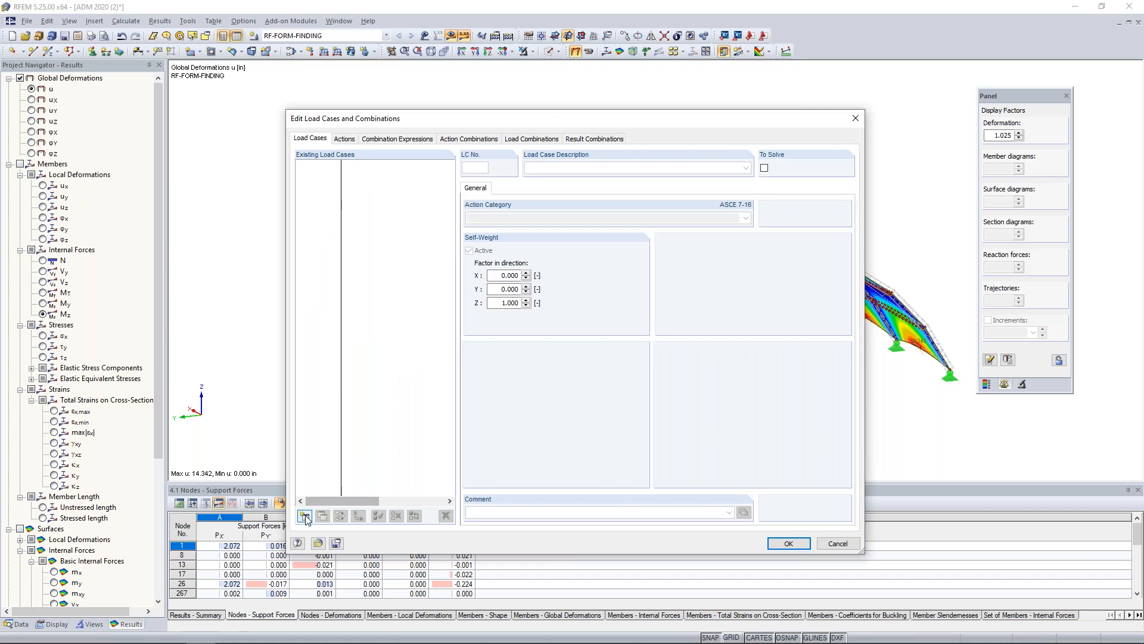
type("Dead")
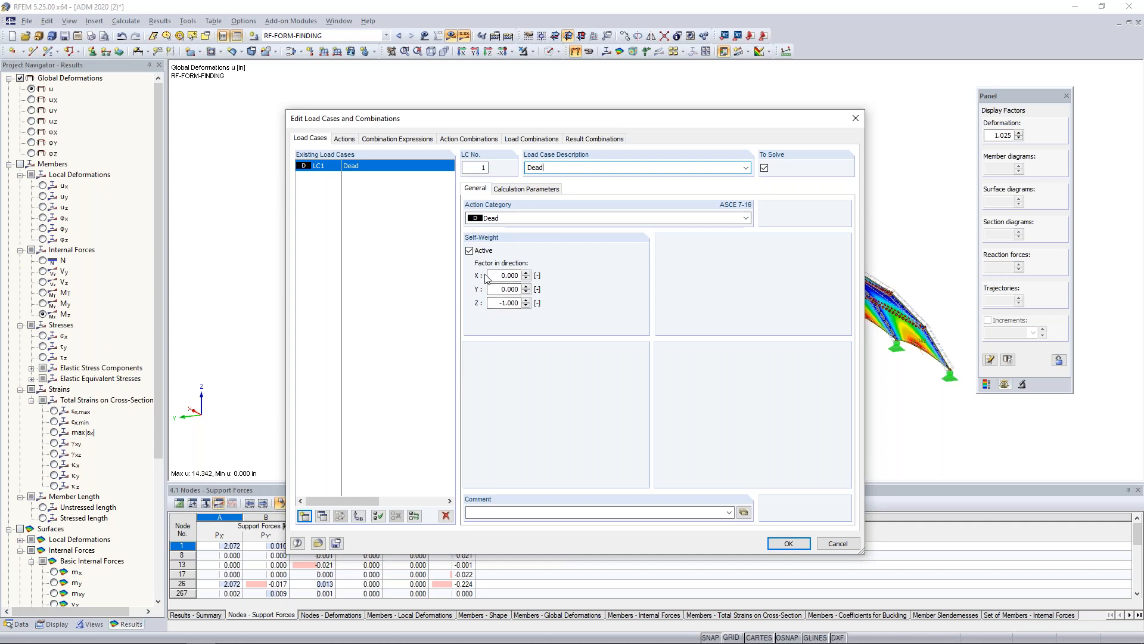
Add load case LC2 named Snow, assign it the Snow action category, and accept the load cases.
left_click(304, 516)
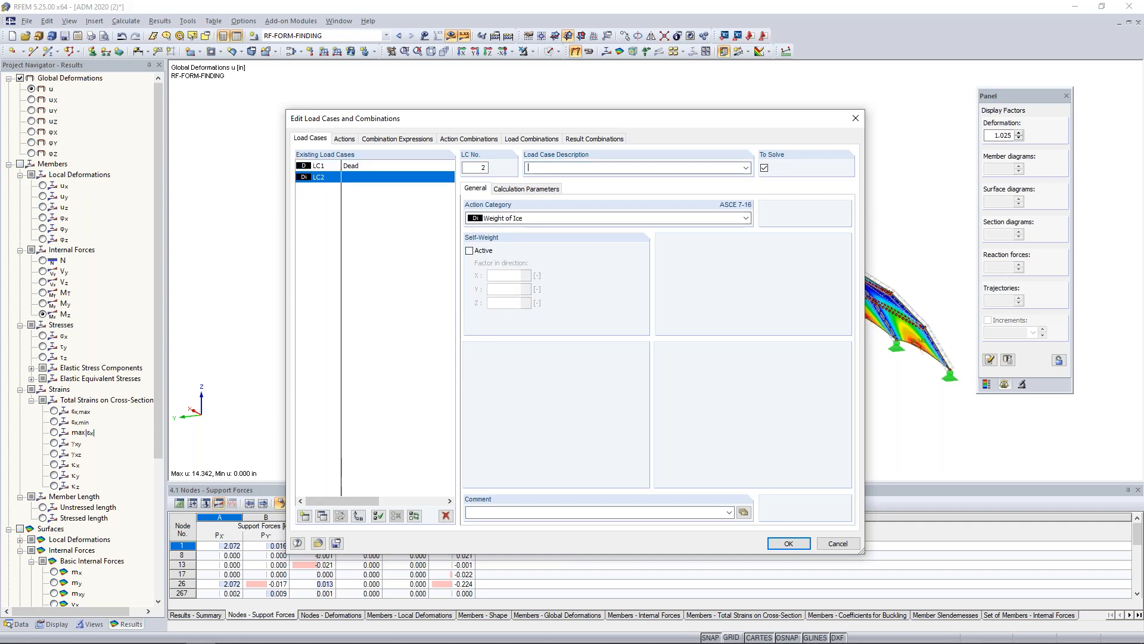
type("Snow")
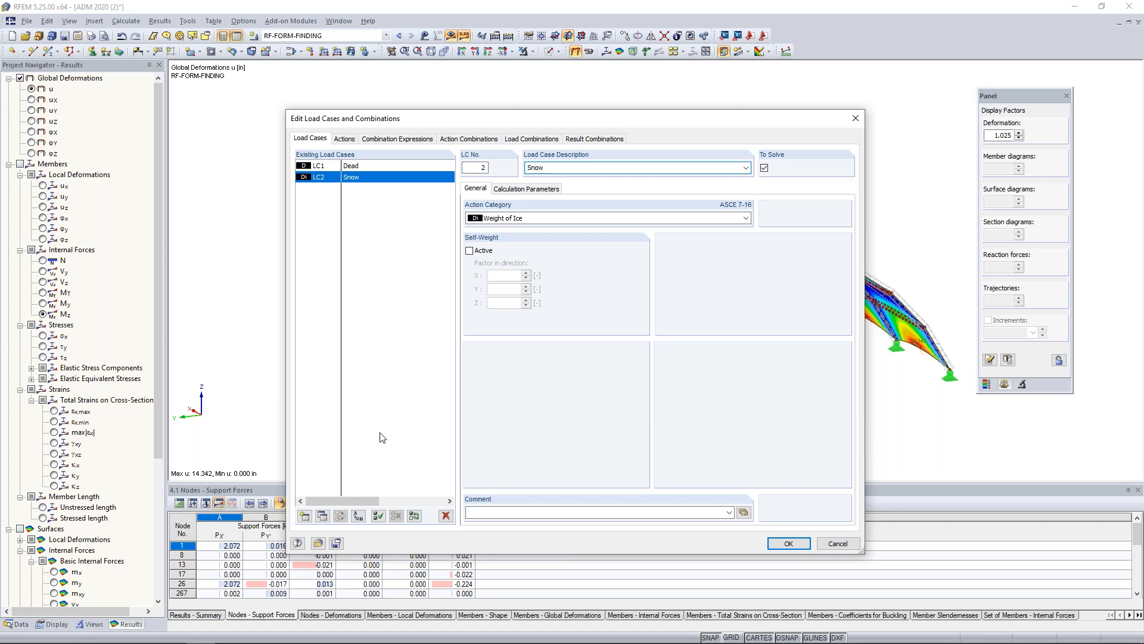
left_click(504, 219)
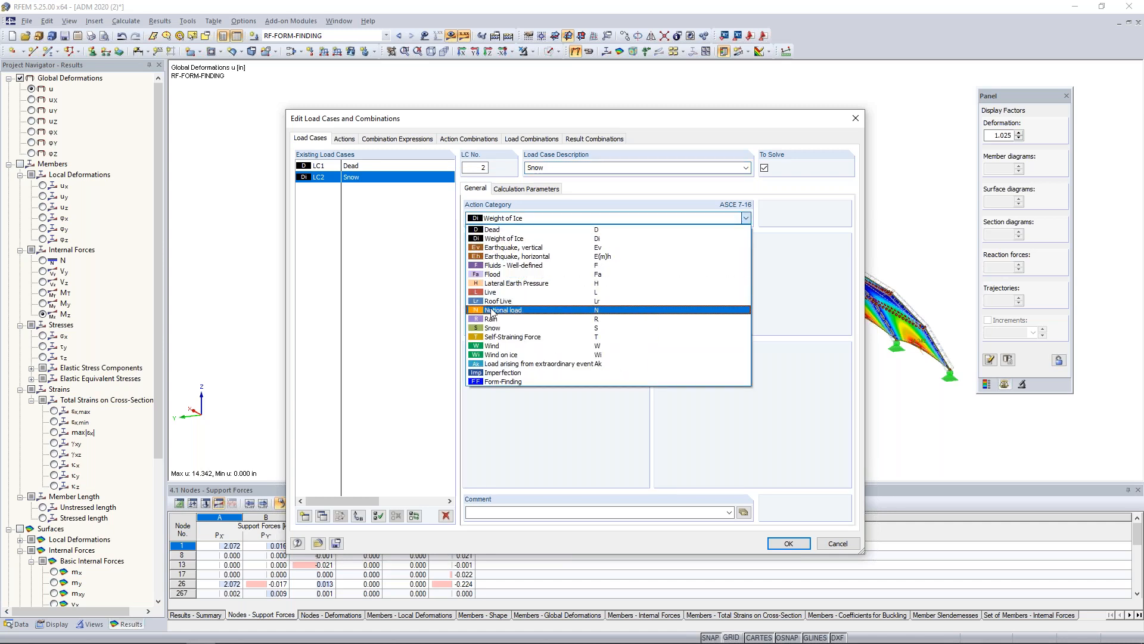
left_click(483, 317)
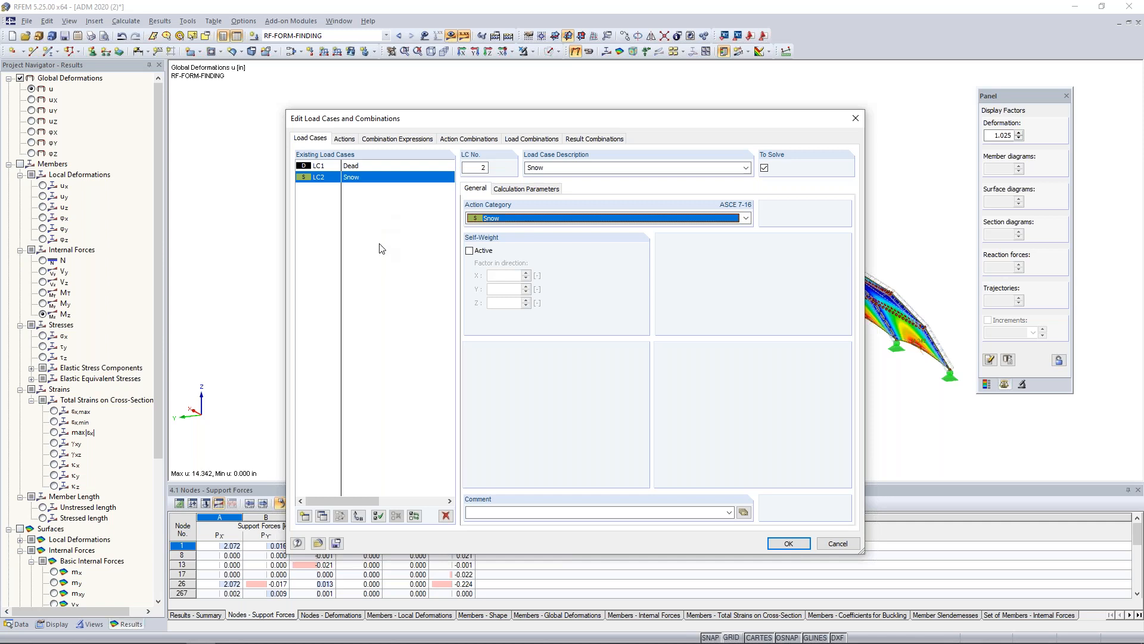
left_click(360, 168)
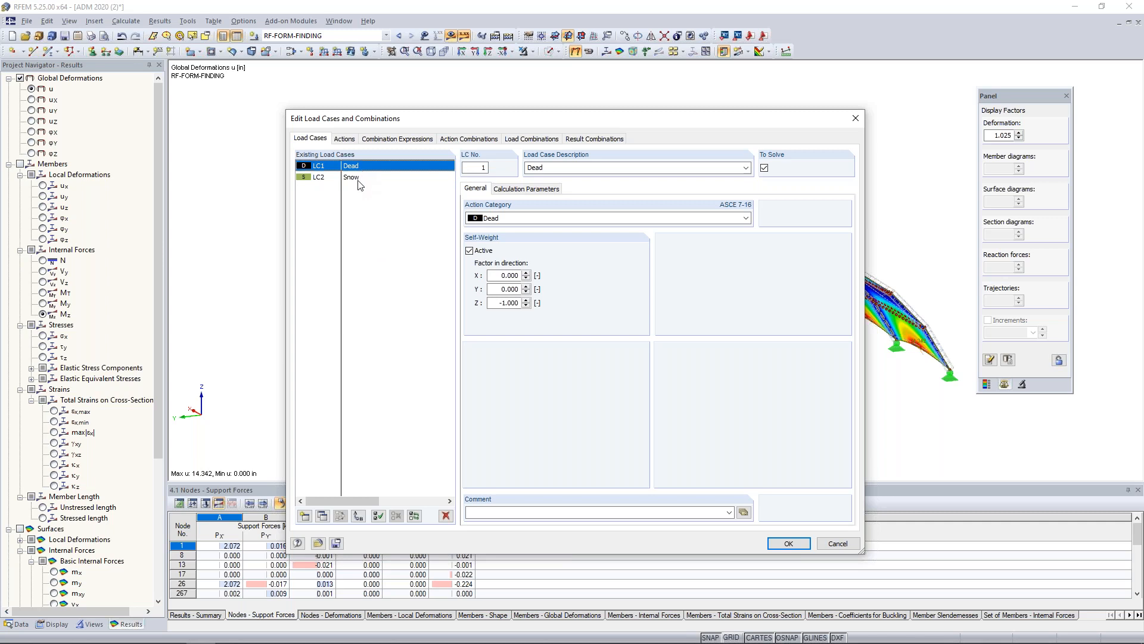
left_click(788, 543)
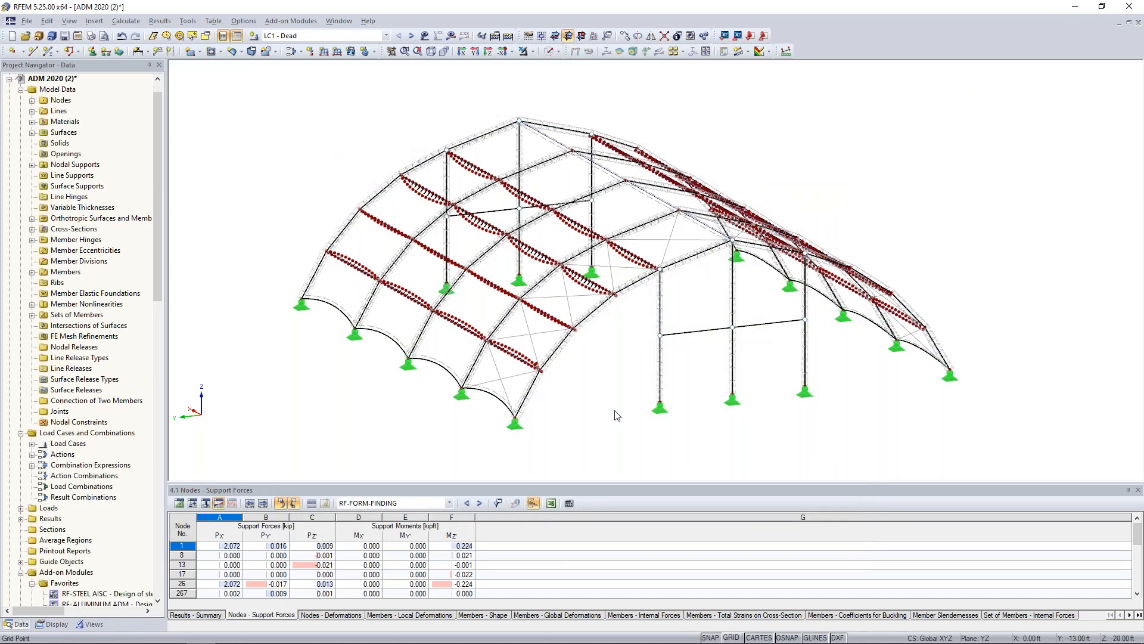
Show the model in solid rendering and define a uniform global ZL force of -0.08 kip/ft on sets of members for LC1.
left_click(549, 52)
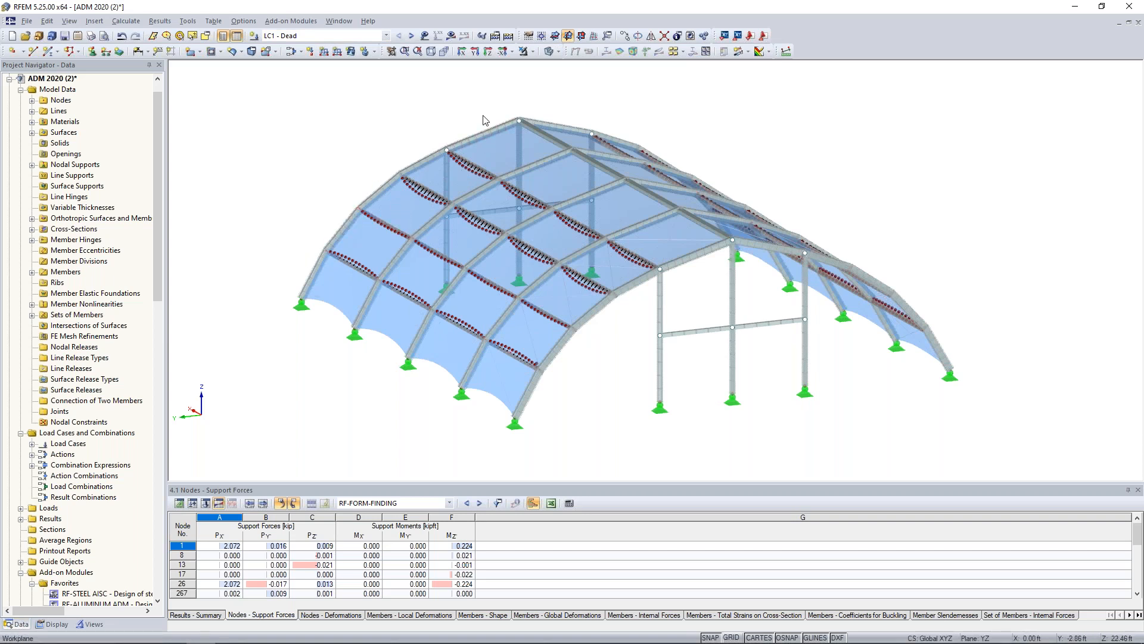
left_click(324, 51)
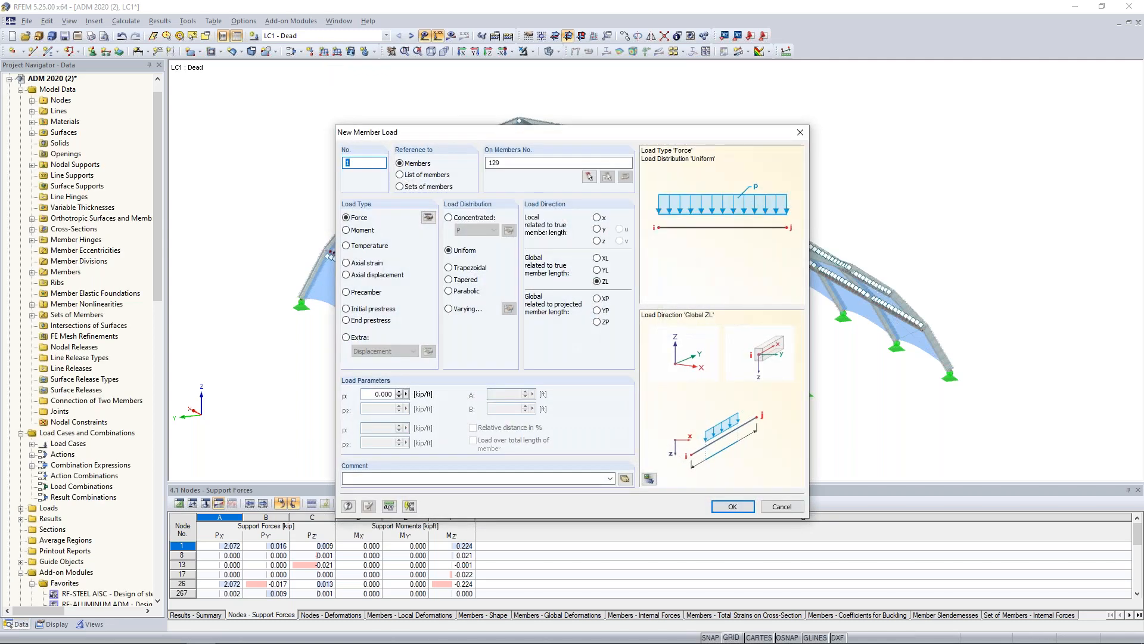
left_click(401, 187)
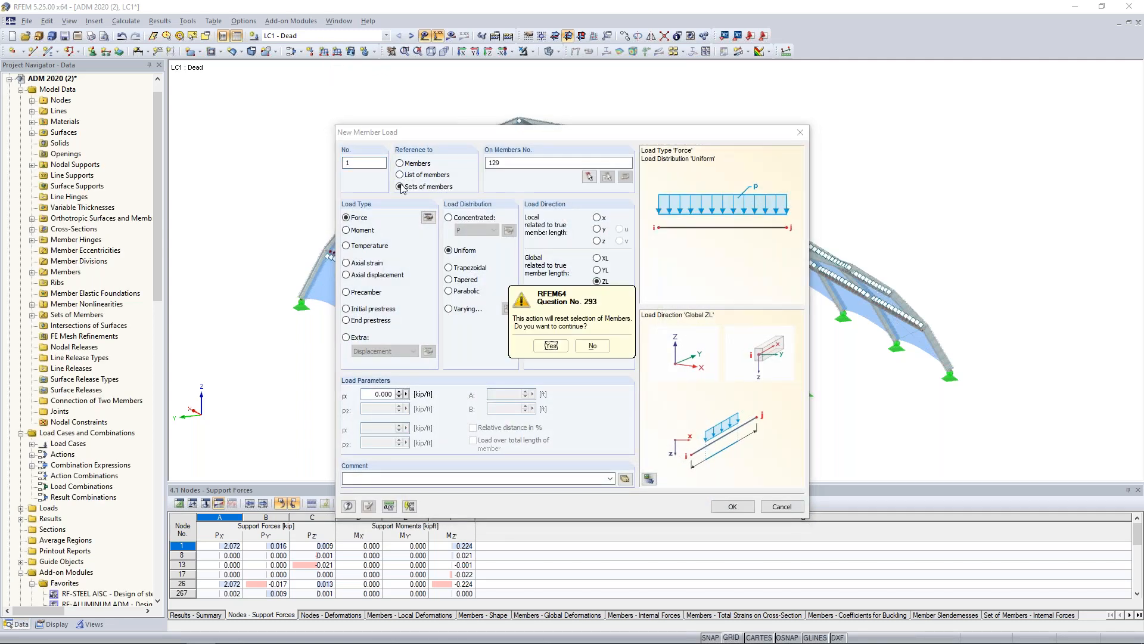
left_click(551, 346)
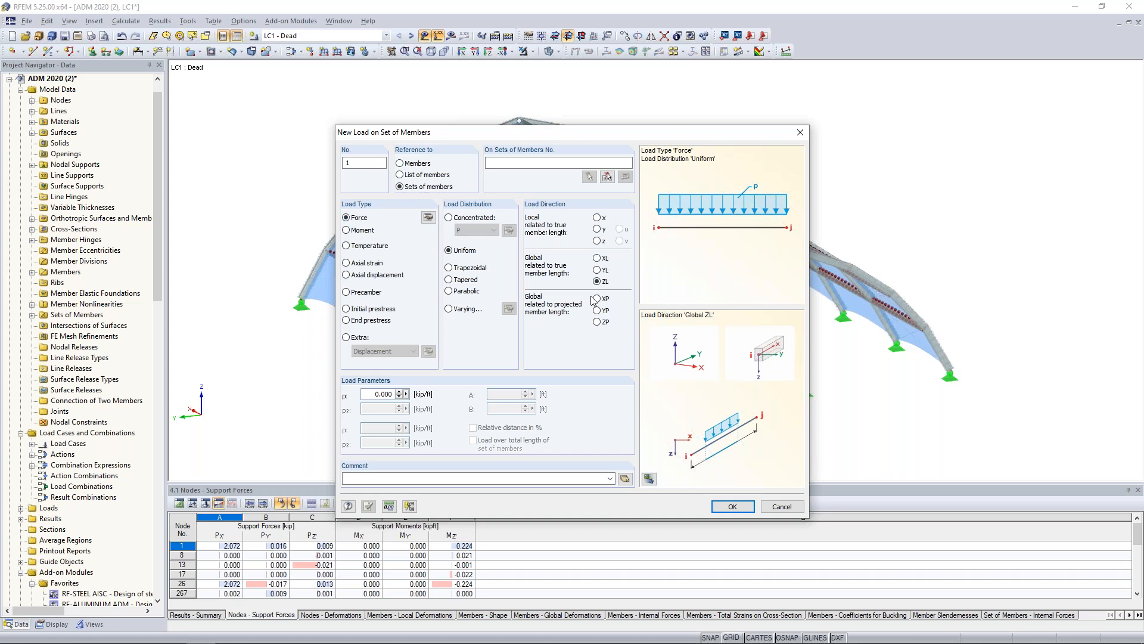
double_click(372, 394)
type("-0.08")
left_click(728, 506)
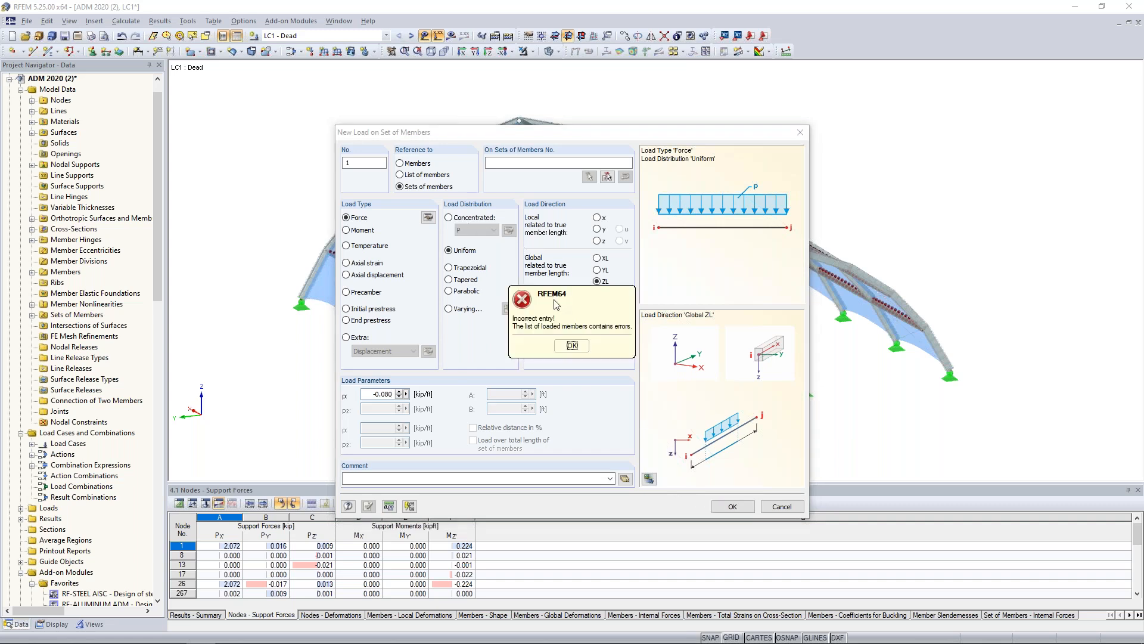
left_click(572, 347)
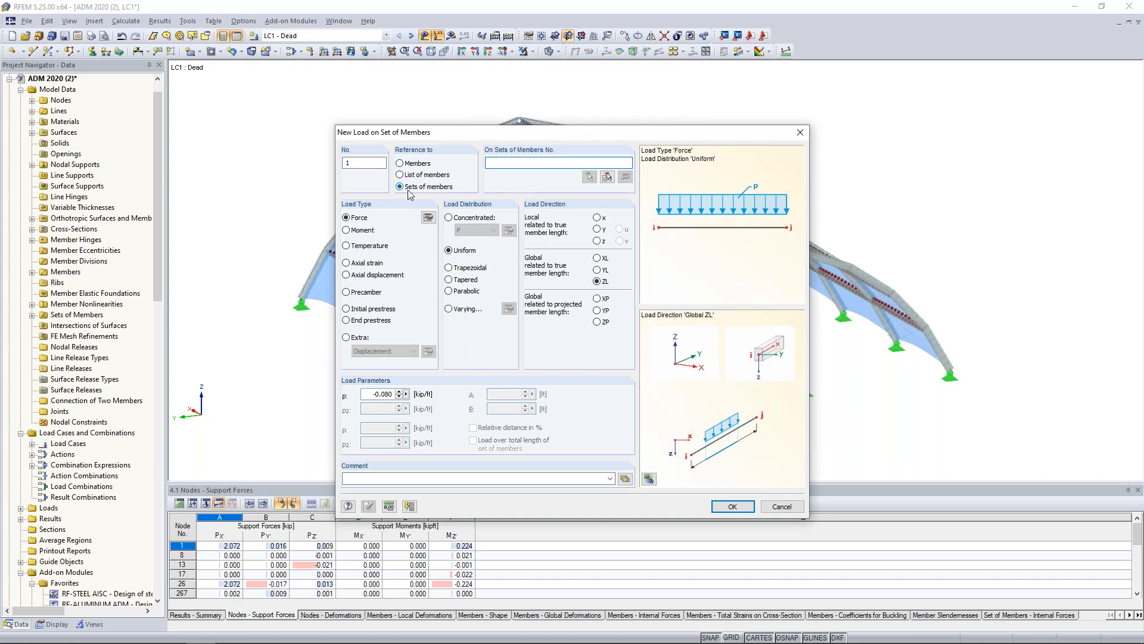
left_click(606, 176)
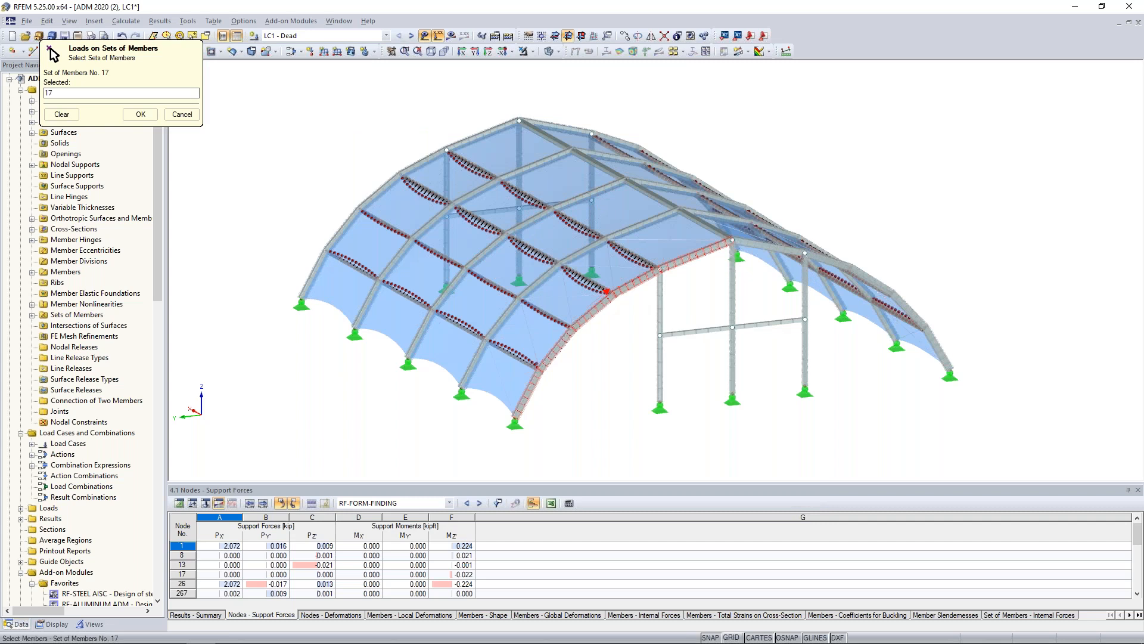
left_click(181, 114)
left_click(780, 505)
Apply the uniform -0.08 kip/ft load graphically to the five arch member sets on the near side of the ridge.
left_click(324, 52)
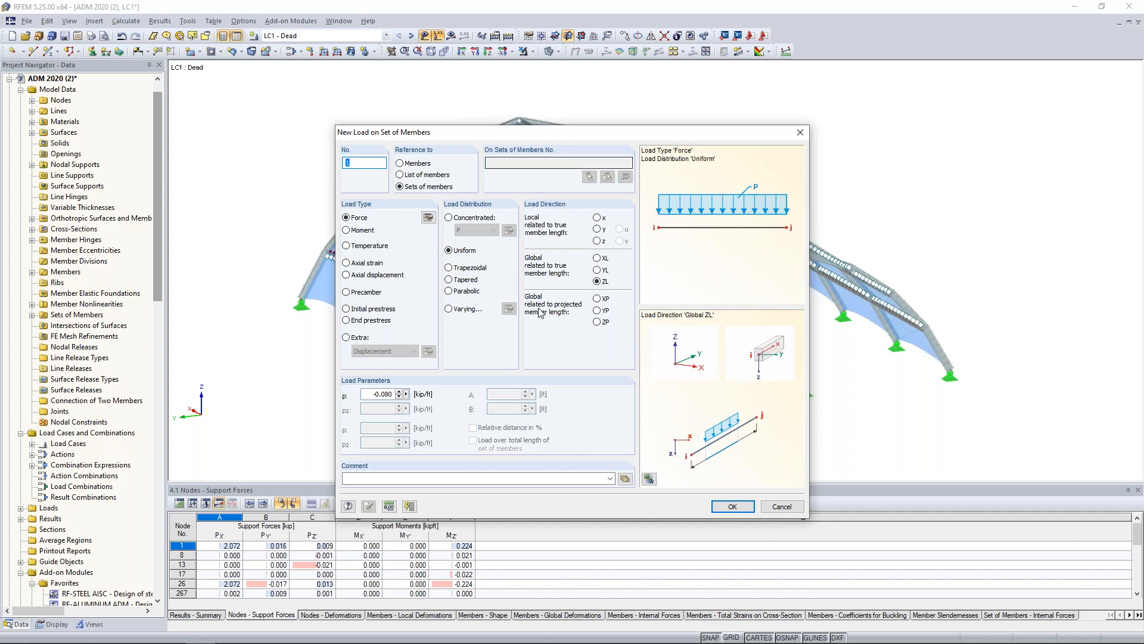
left_click(732, 506)
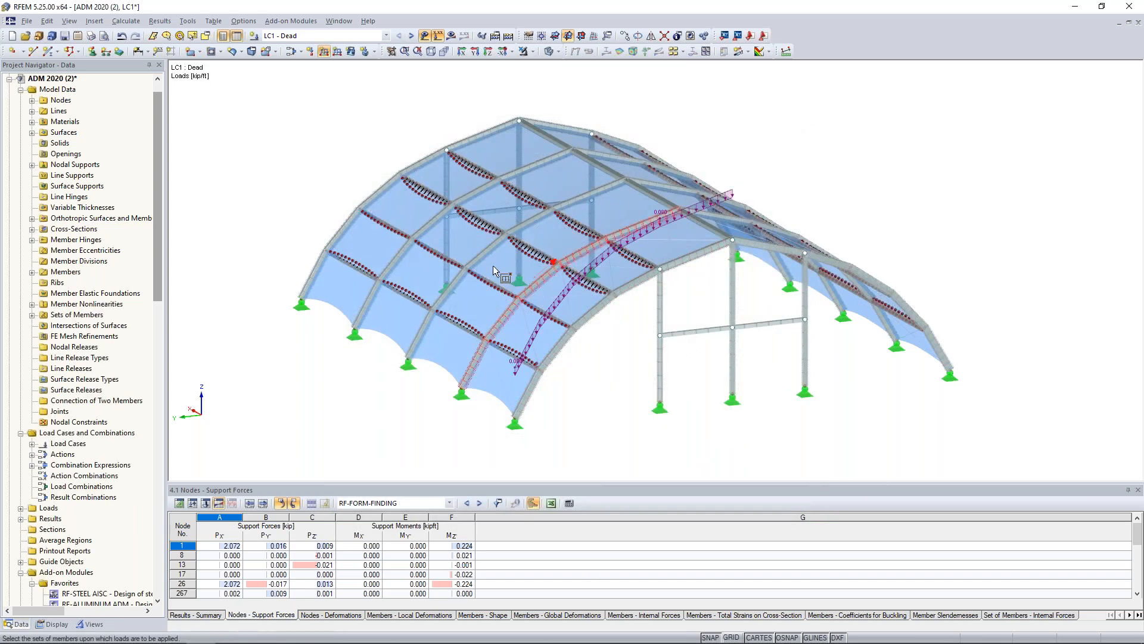
left_click(492, 266)
left_click(435, 227)
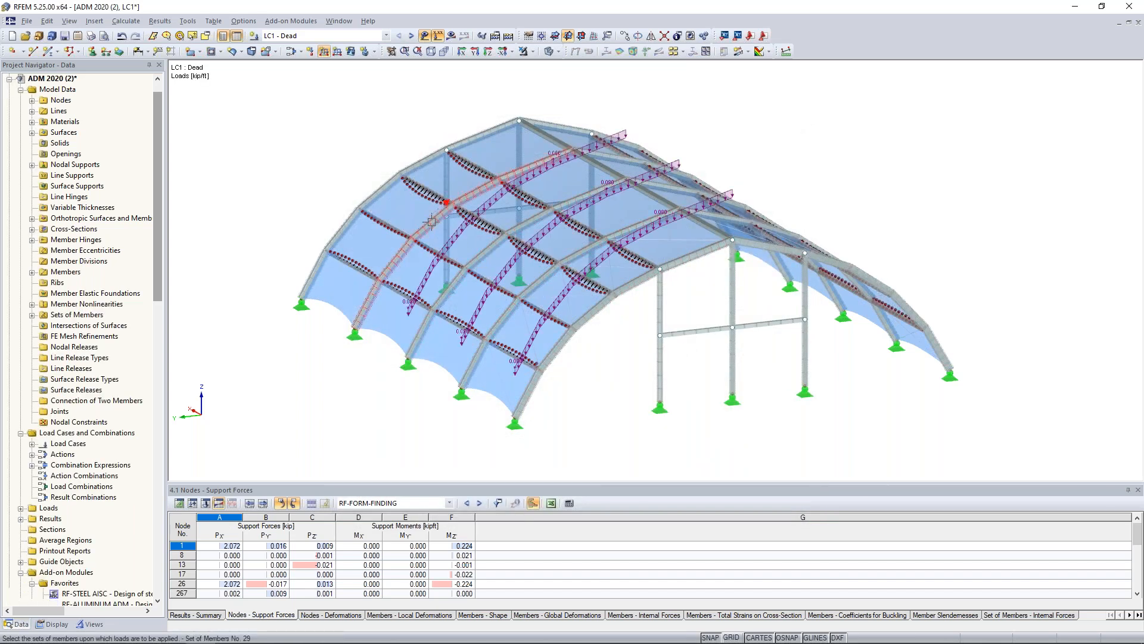
left_click(383, 185)
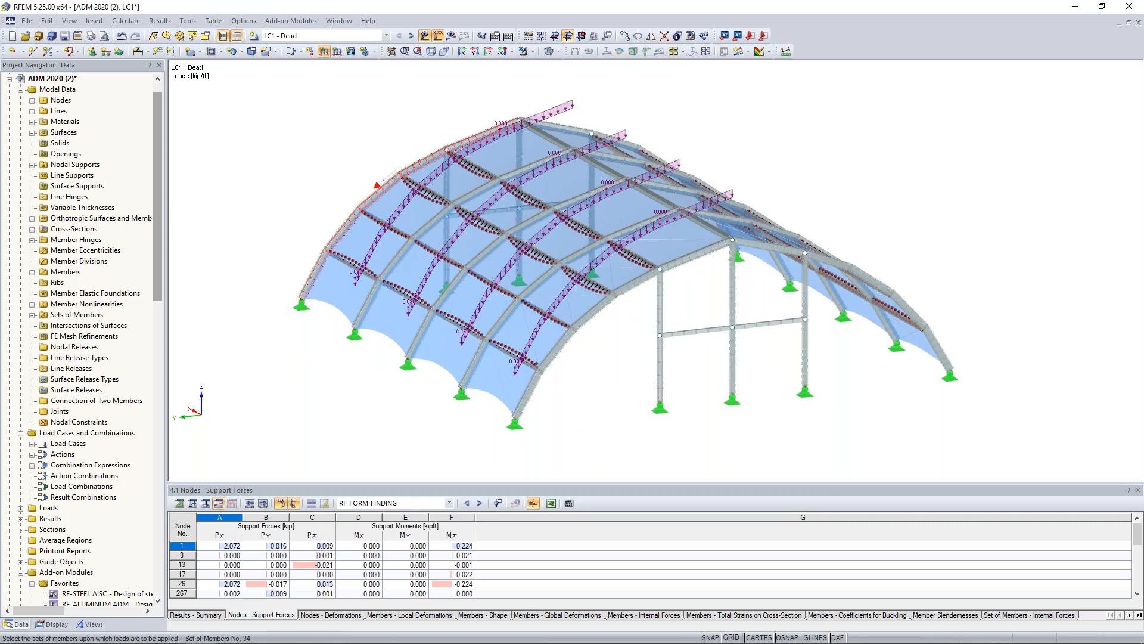
left_click(376, 185)
Apply the same dead load to the five arch member sets on the opposite side of the ridge.
middle_click_drag(920, 253, 486, 257, "ctrl")
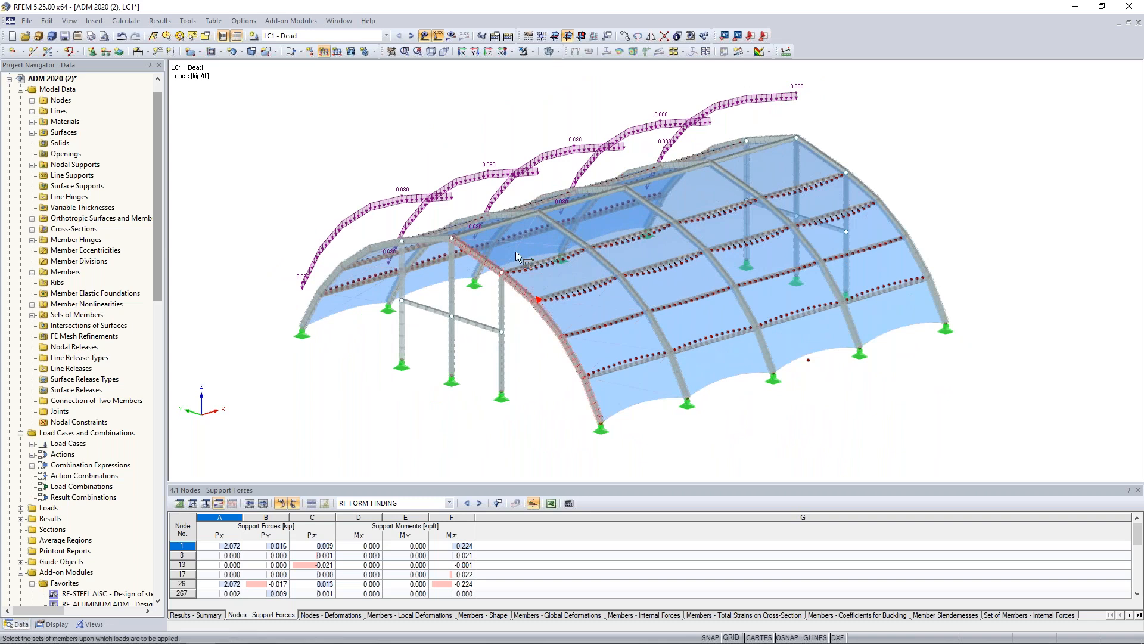
left_click(565, 231)
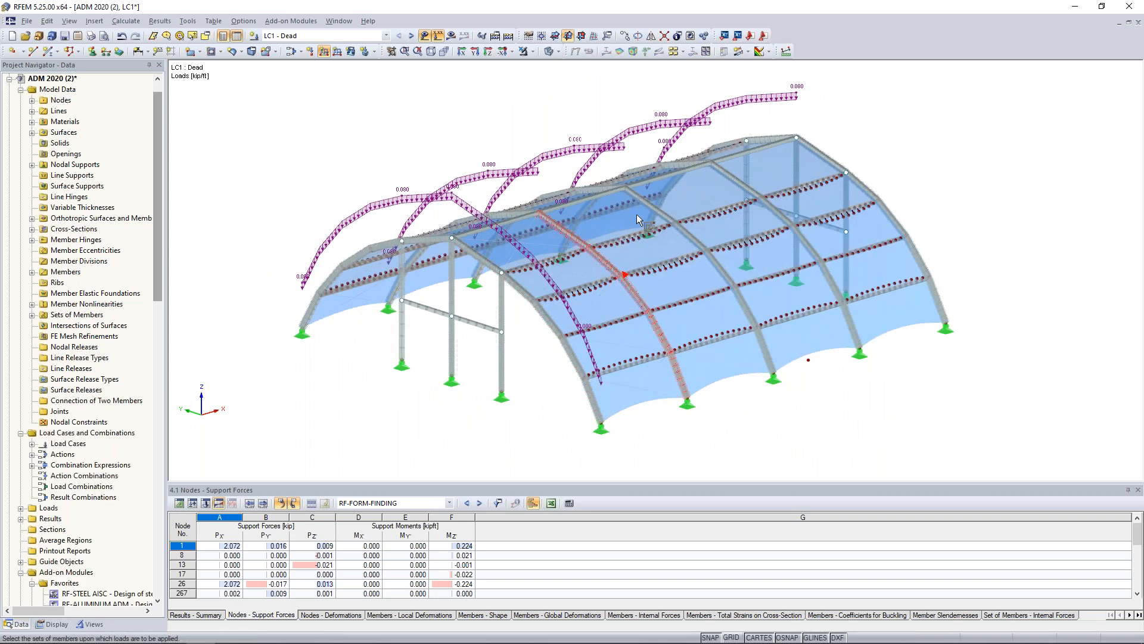
left_click(656, 208)
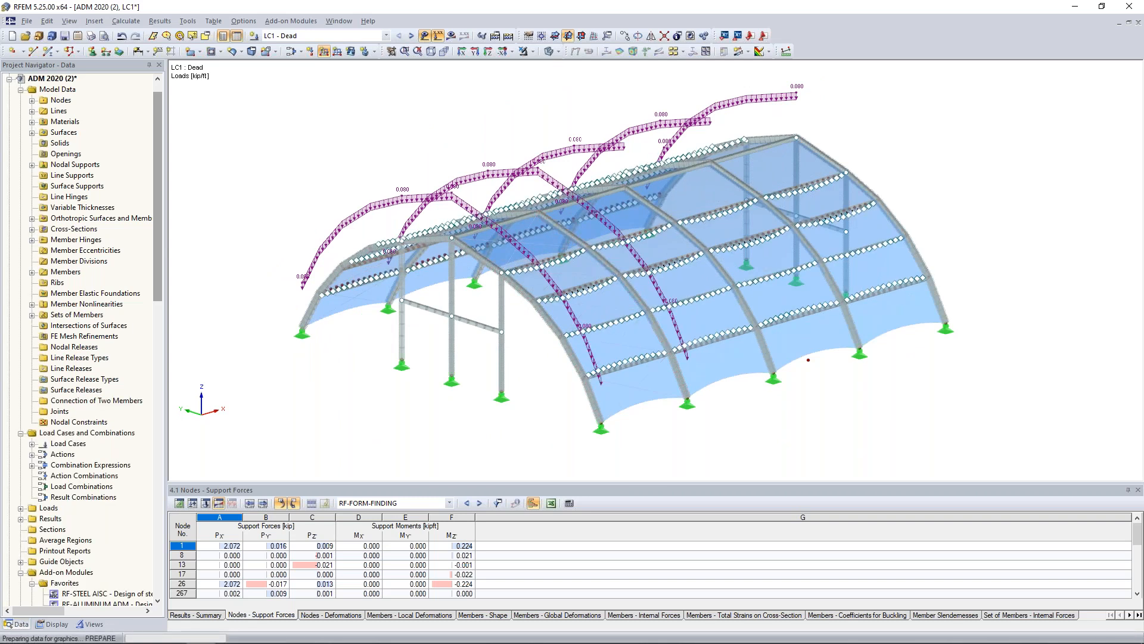
left_click(750, 190)
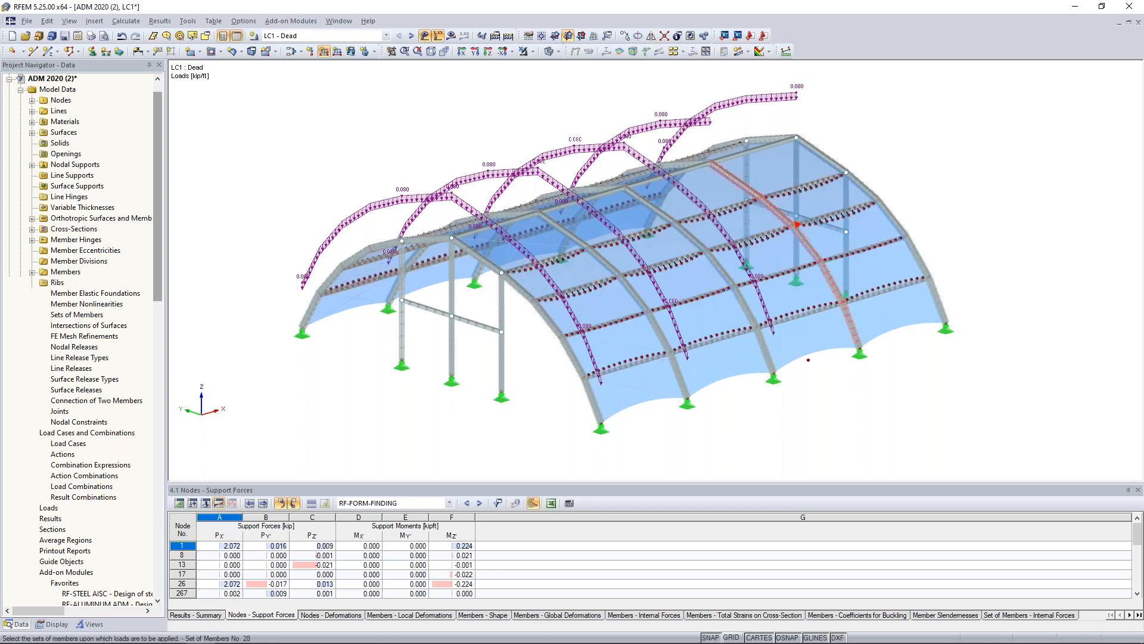
left_click(830, 157)
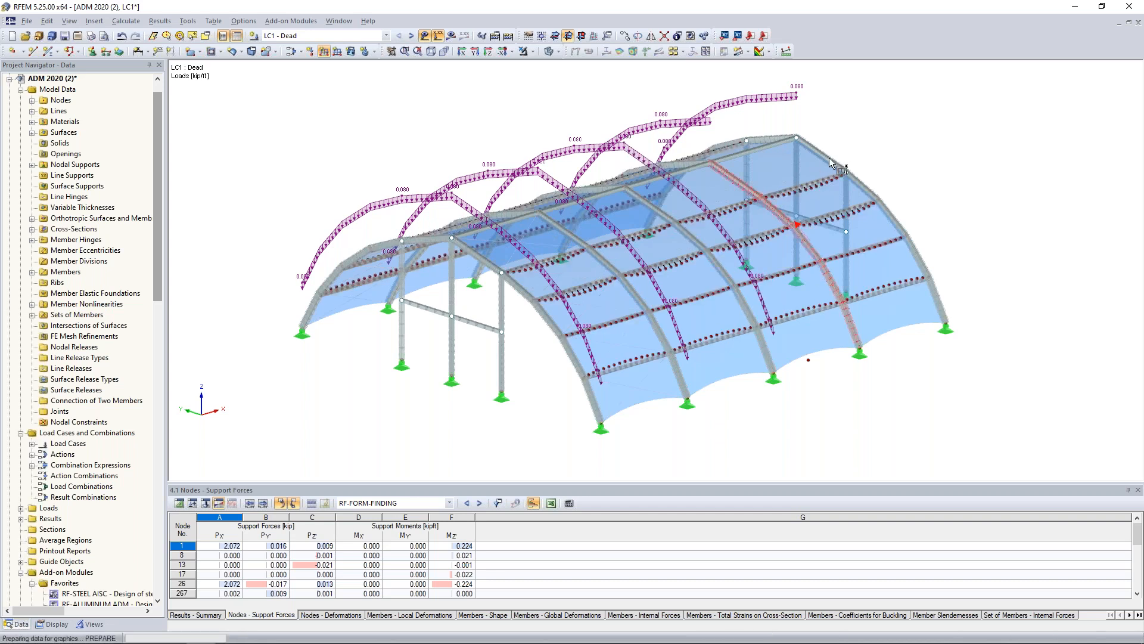
left_click(877, 144)
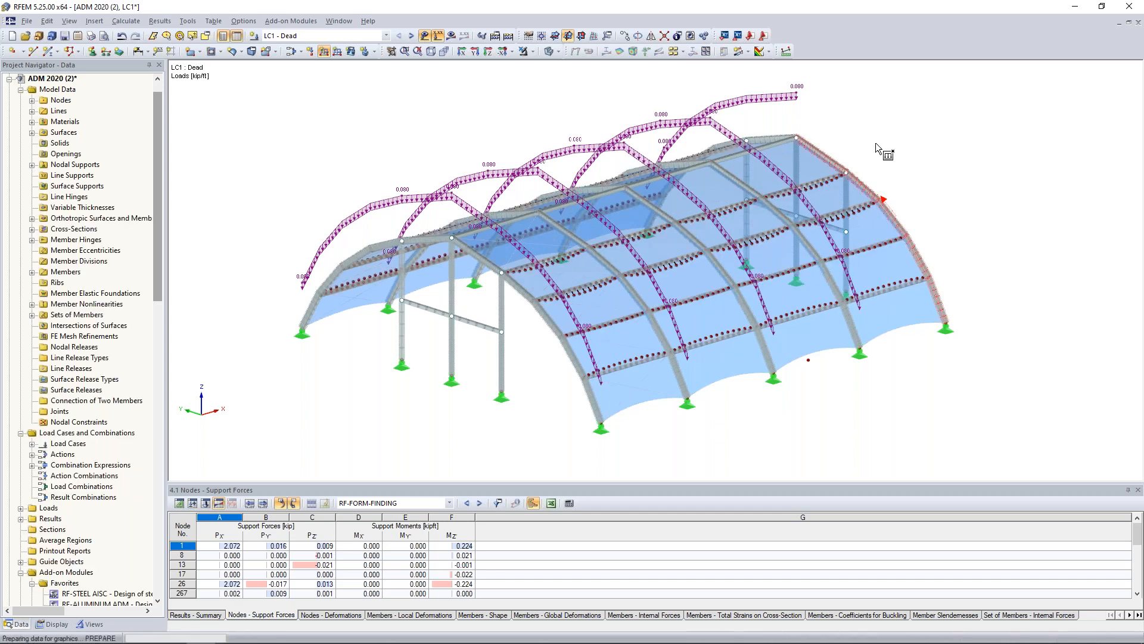
key("Escape")
In load case LC2 Snow, define a uniform surface force of -0.005 ksf in global direction ZP, related to projected area.
middle_click_drag(334, 302, 769, 291, "ctrl")
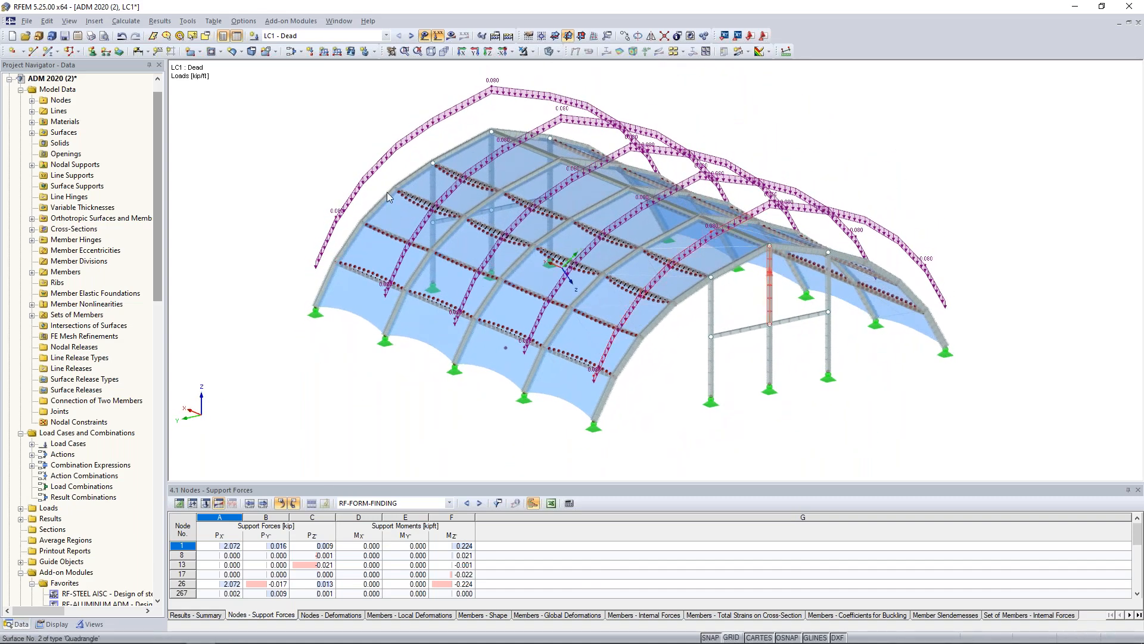
left_click(412, 36)
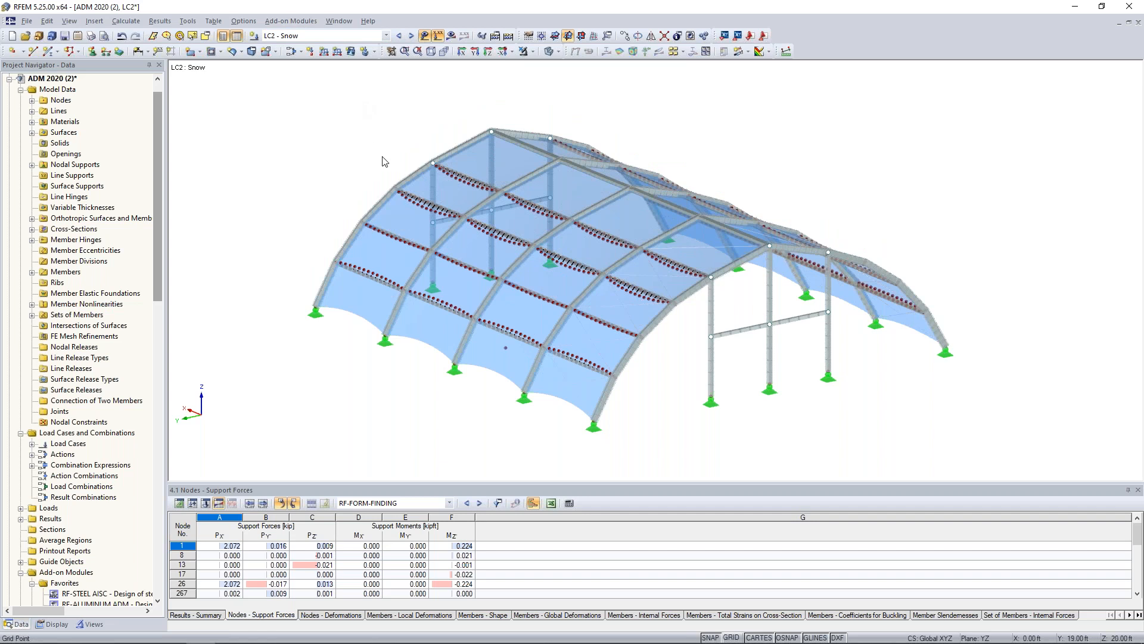
scroll(382, 160, "down", 2)
scroll(387, 143, "down", 5)
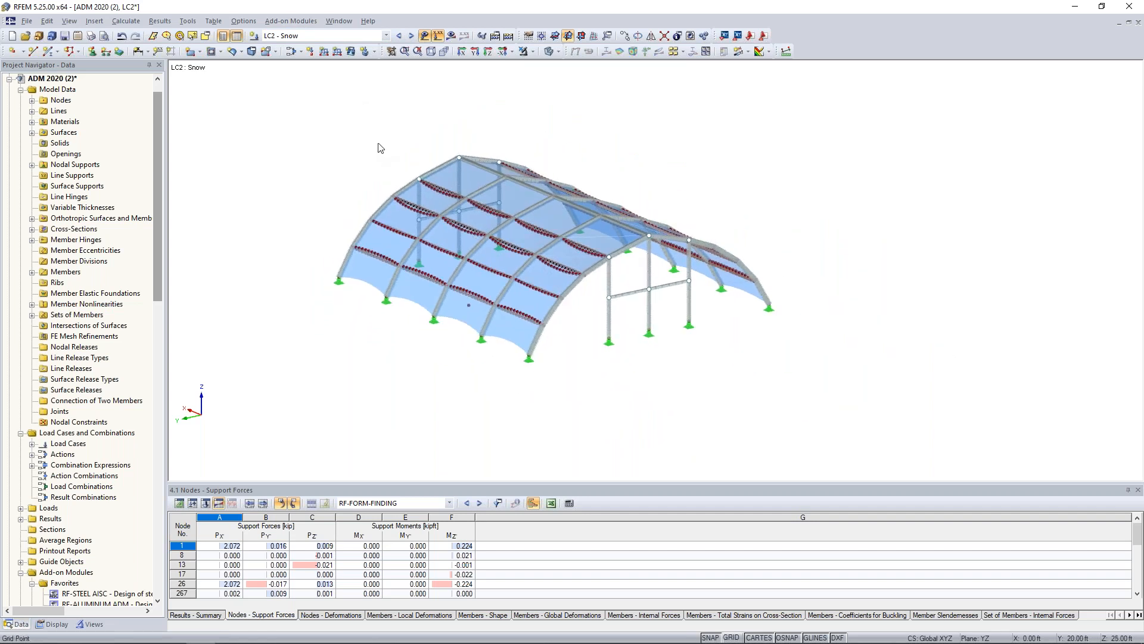
left_click(352, 54)
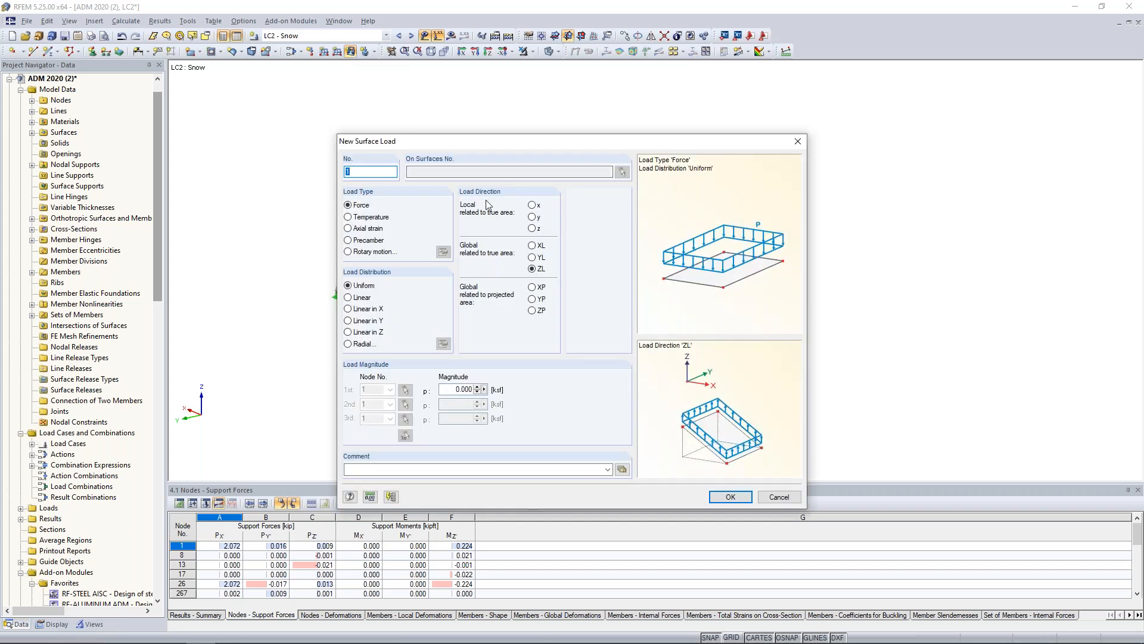
left_click(532, 310)
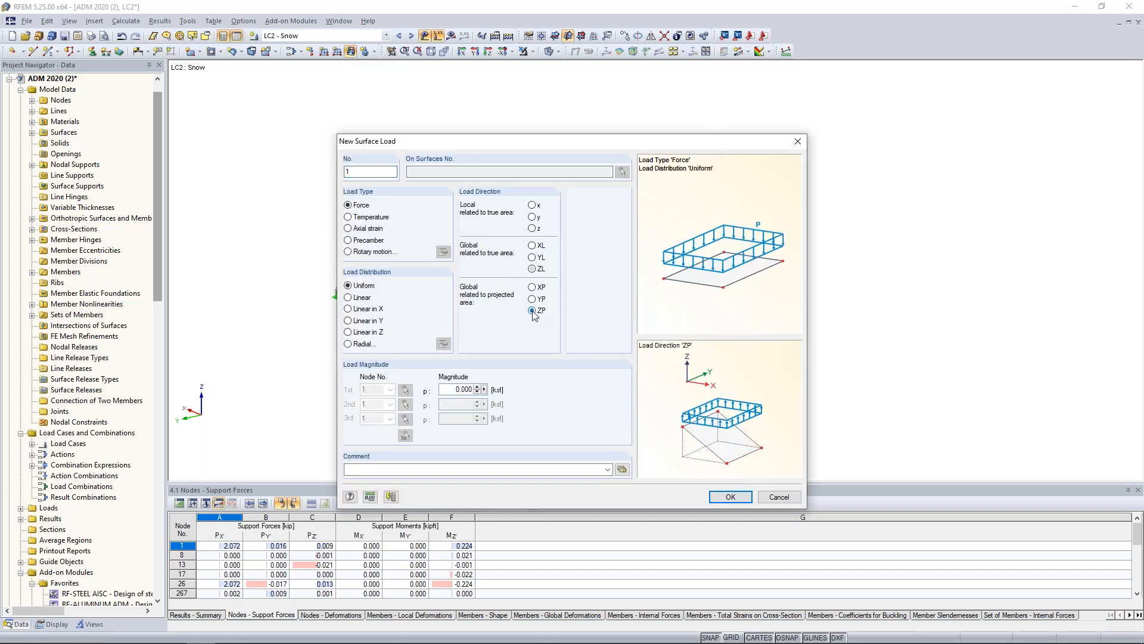
left_click_drag(596, 142, 575, 451)
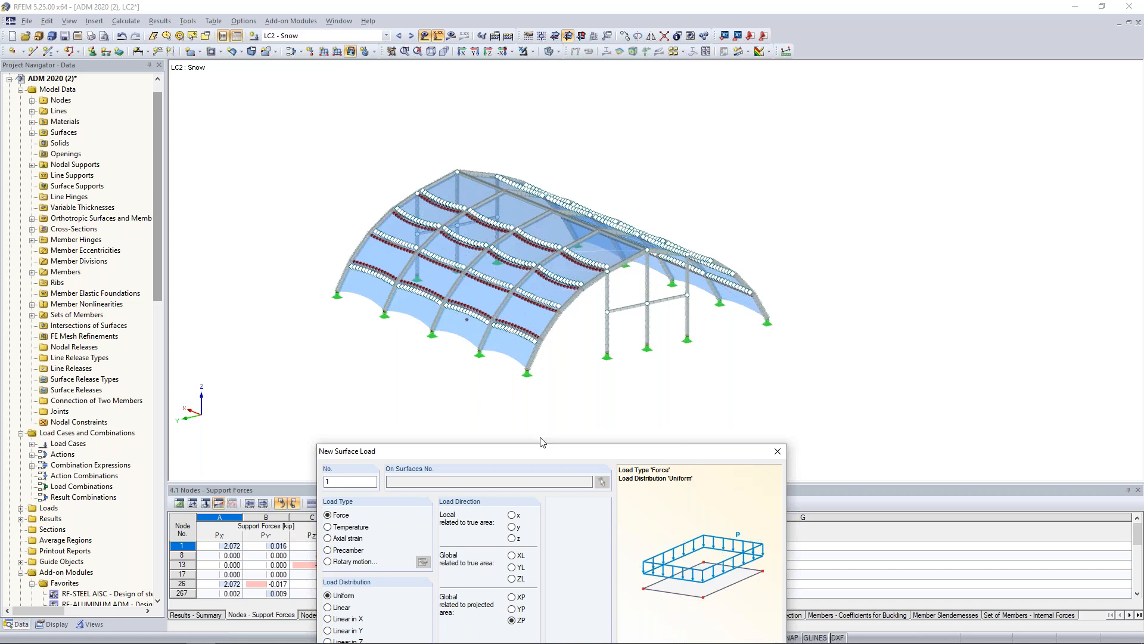
left_click_drag(540, 442, 557, 129)
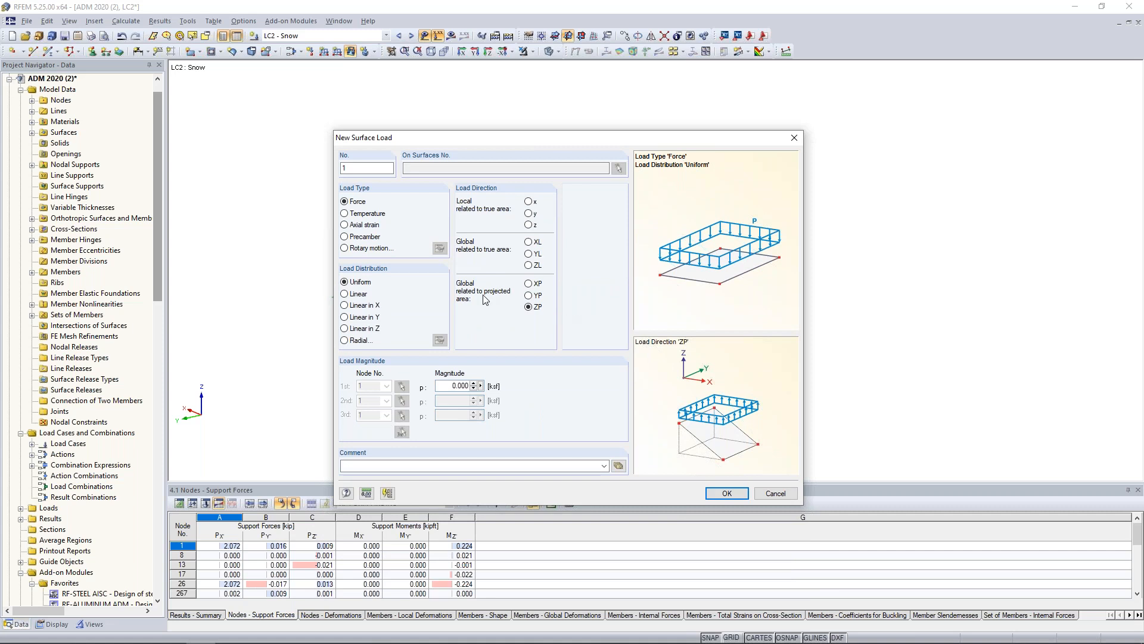
double_click(459, 386)
type("-0.005")
left_click(720, 497)
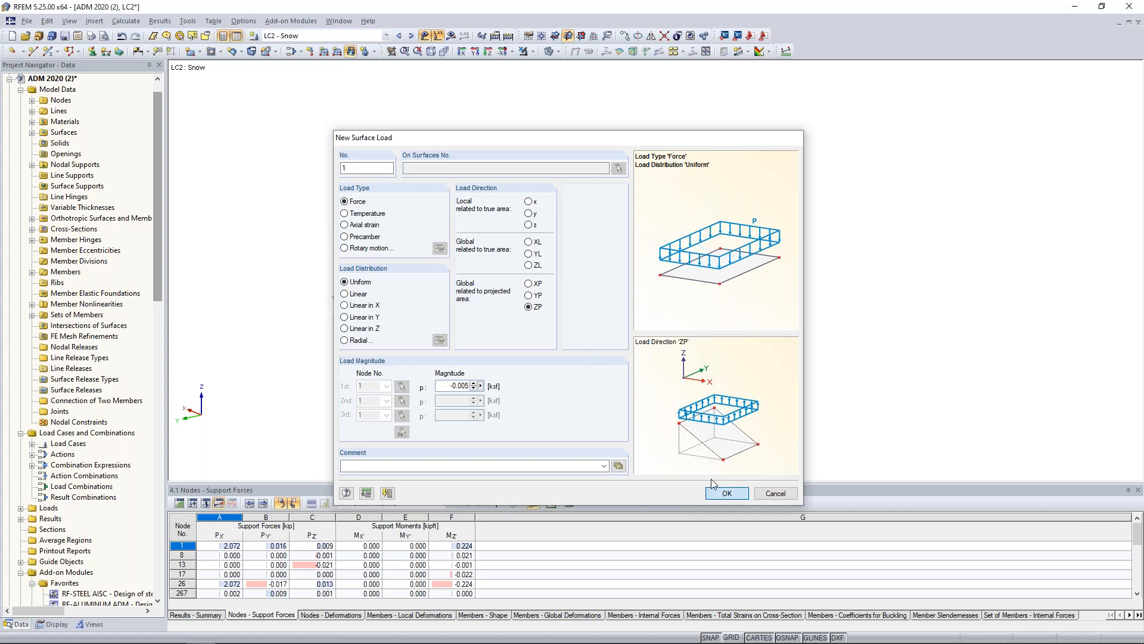
Apply the snow surface load graphically to all membrane surfaces of the structure.
left_click_drag(852, 410, 306, 120)
key("Escape")
middle_click_drag(814, 255, 800, 292, "ctrl")
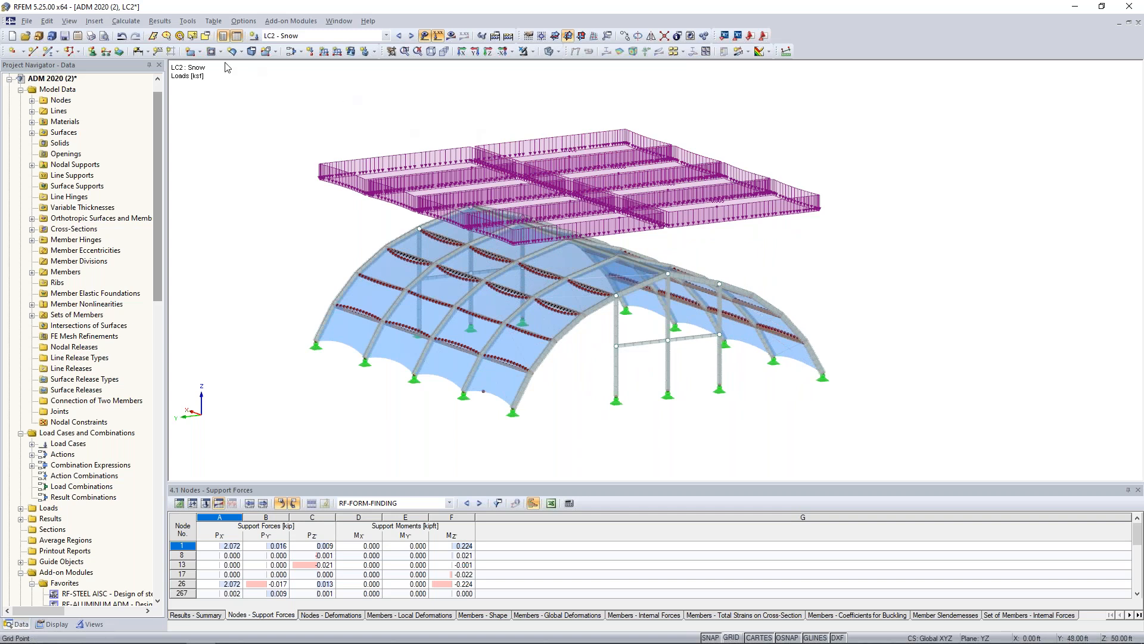
Start wind load generation with RWIND Simulation and set manually defined wind directions of 0 and 90 degrees.
left_click(127, 22)
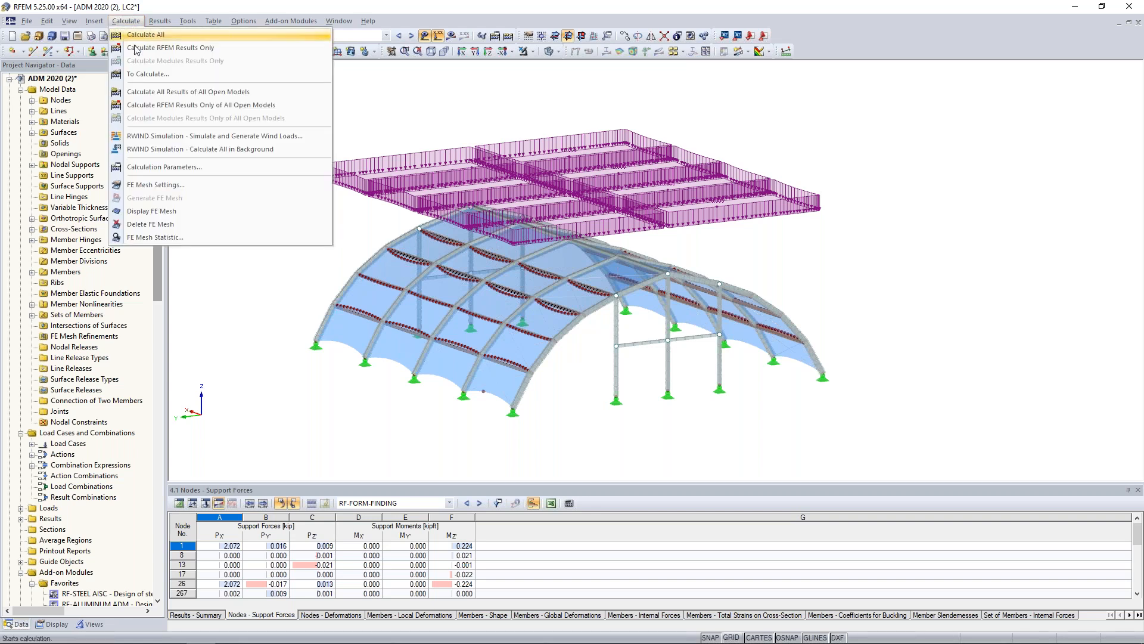
left_click(154, 138)
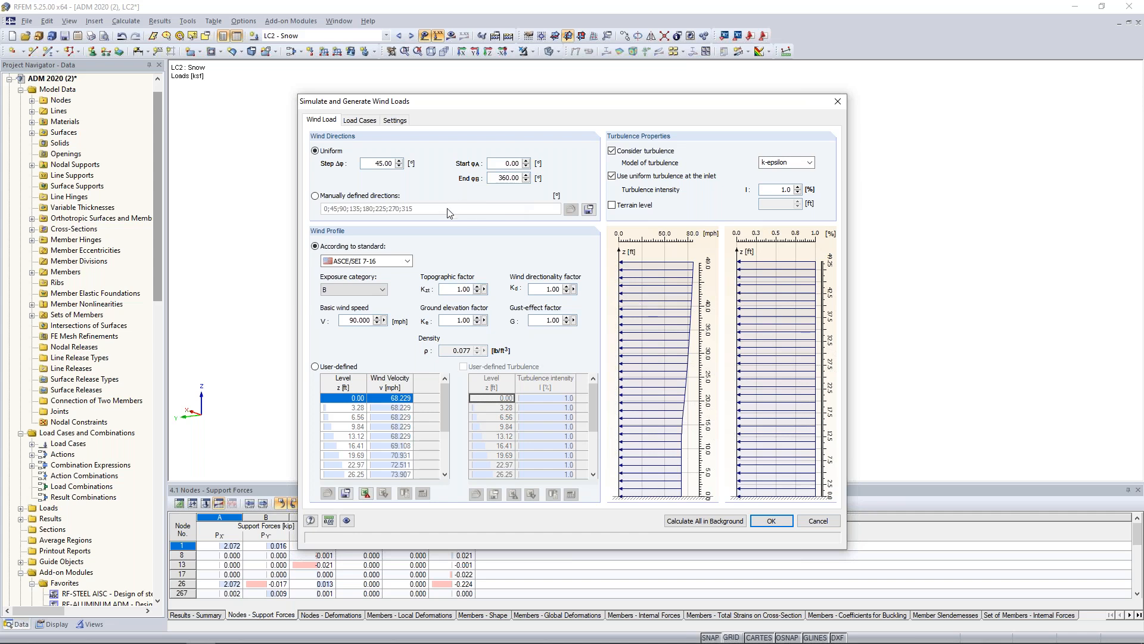
left_click(315, 196)
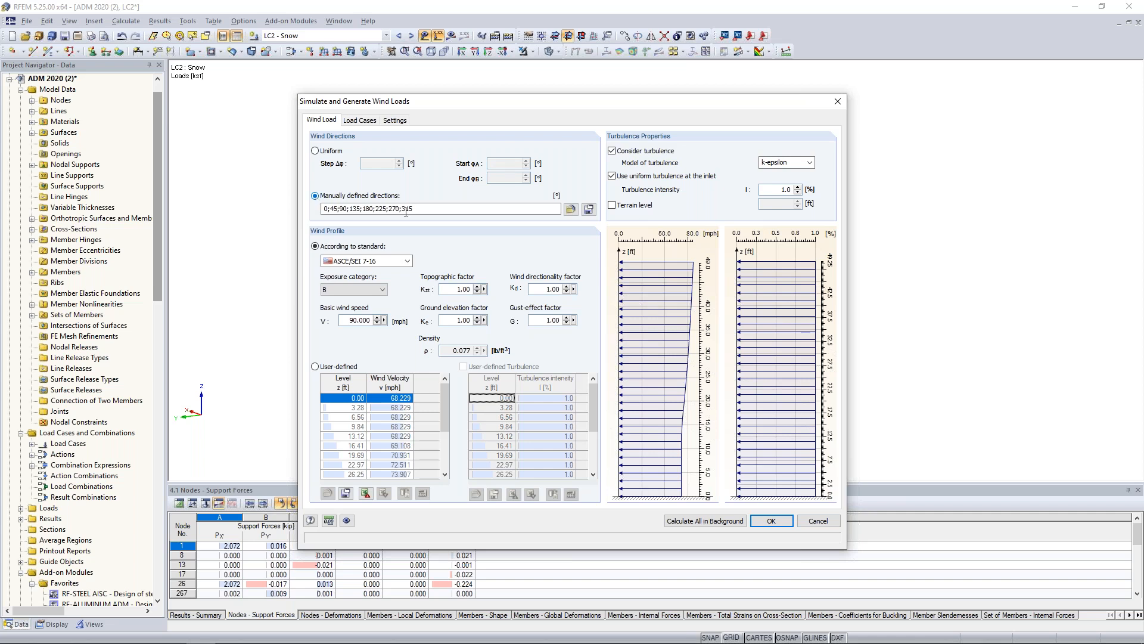
left_click_drag(418, 209, 273, 207)
type("0;90")
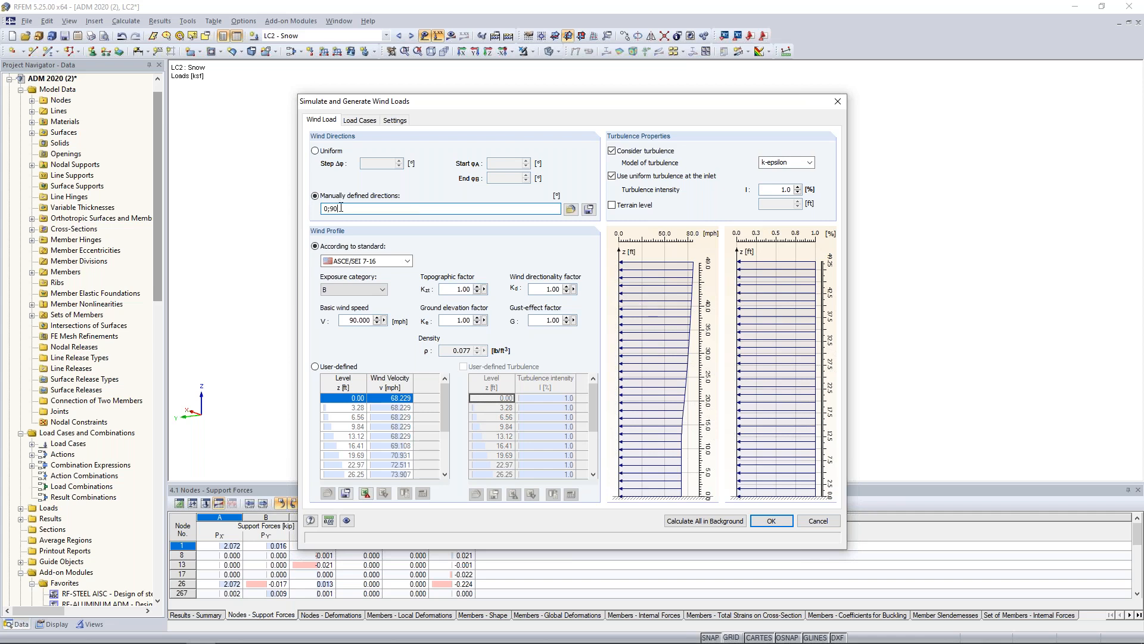
left_click_drag(396, 101, 445, 394)
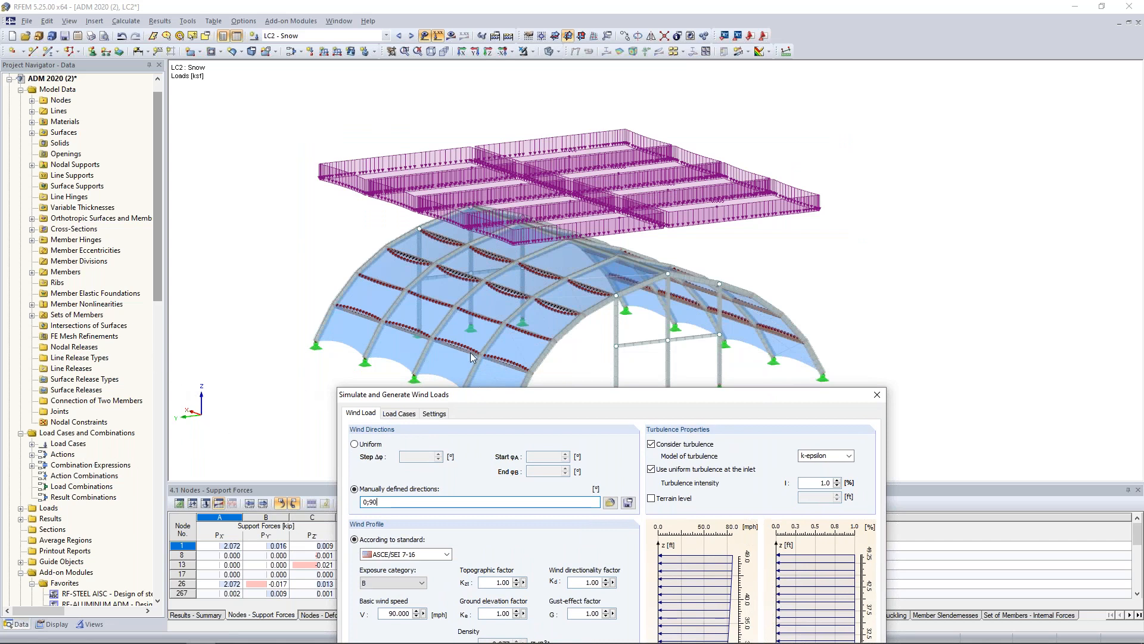
left_click_drag(492, 398, 453, 116)
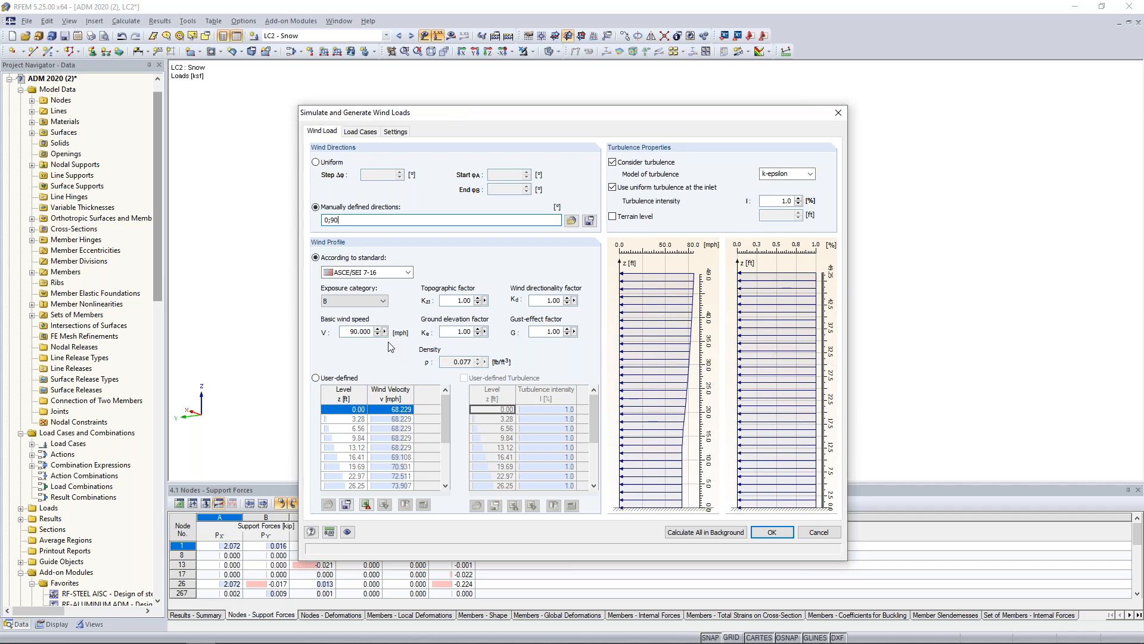
Keep the ASCE/SEI 7-16 wind profile with exposure category B and set the basic wind speed to 105 mph.
left_click(408, 272)
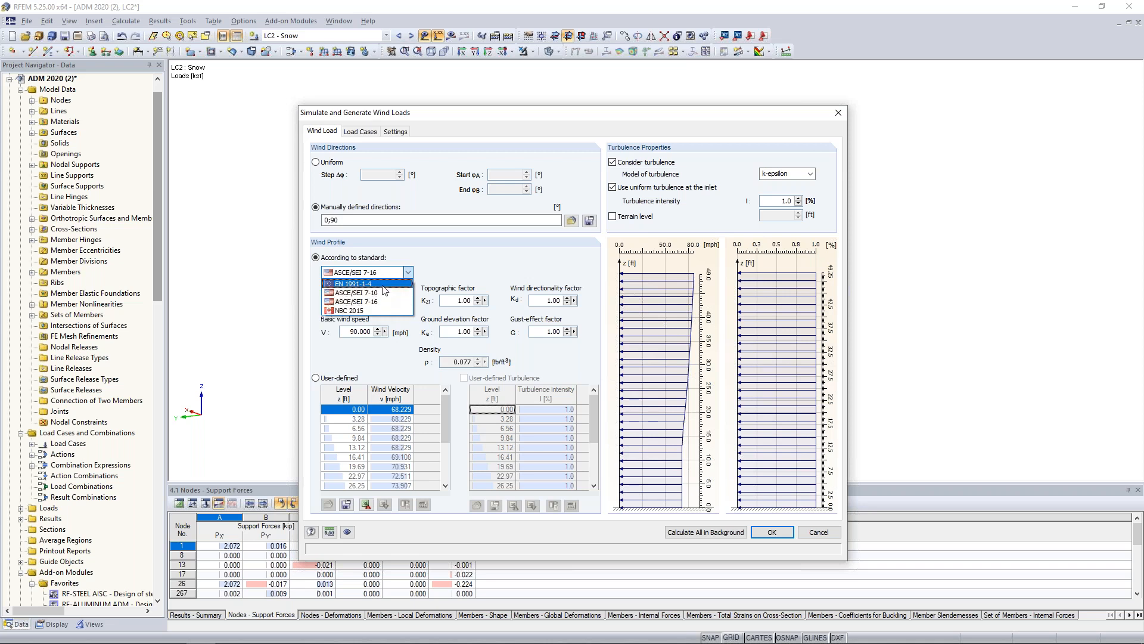
left_click(448, 273)
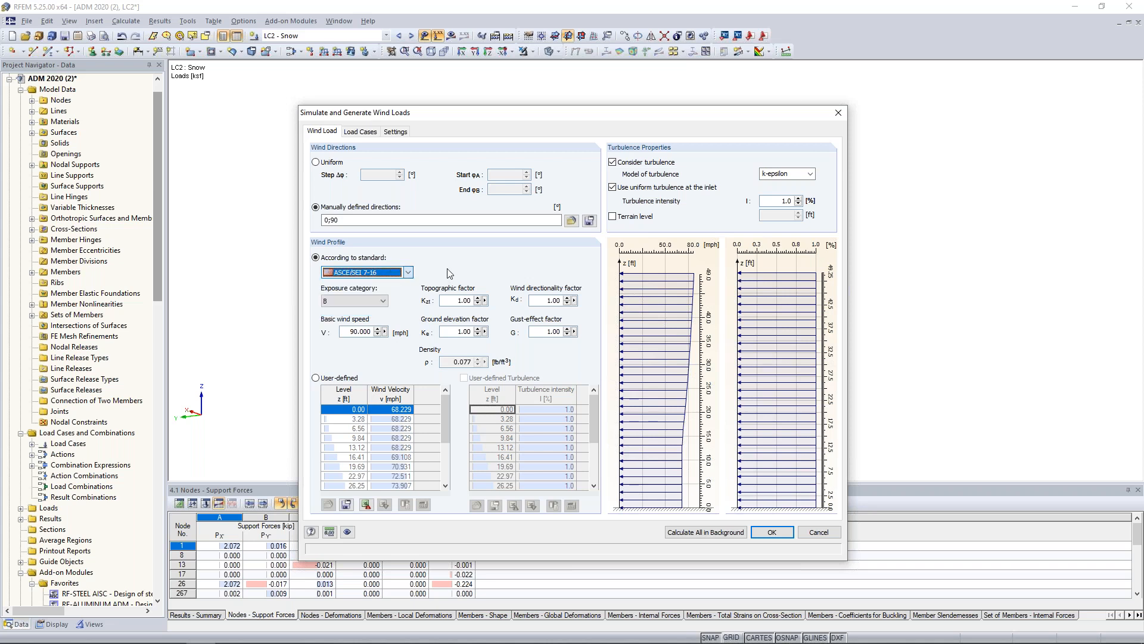
left_click(352, 302)
left_click(350, 307)
key("Tab")
type("105")
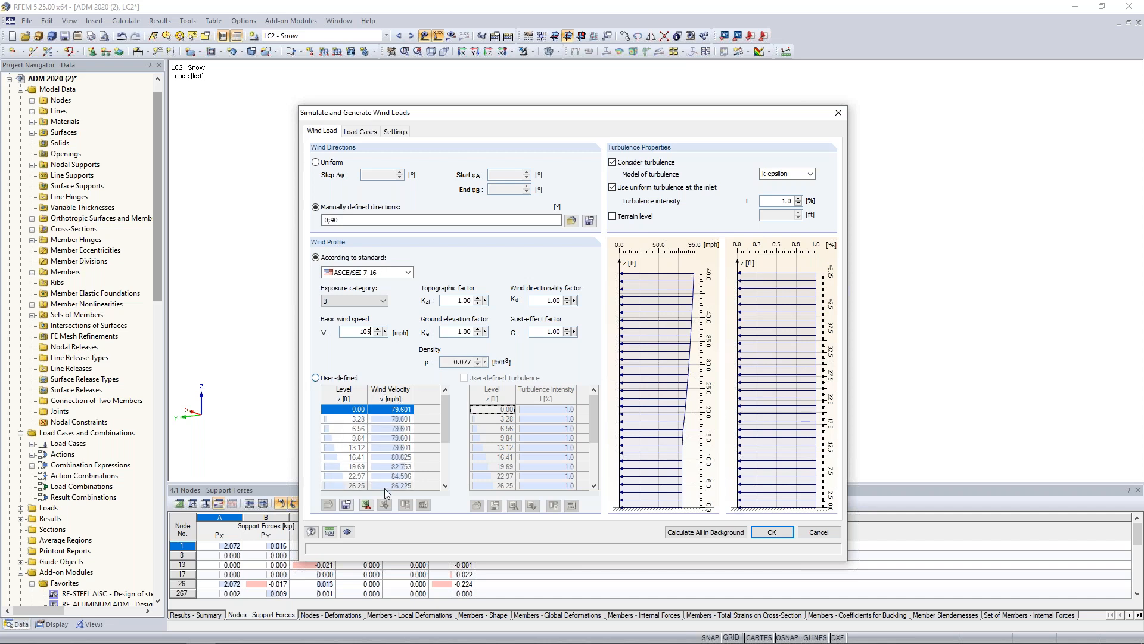
Review the wind load cases LC3 and LC4 and the simulation settings, and accept the wind load definition.
left_click(360, 132)
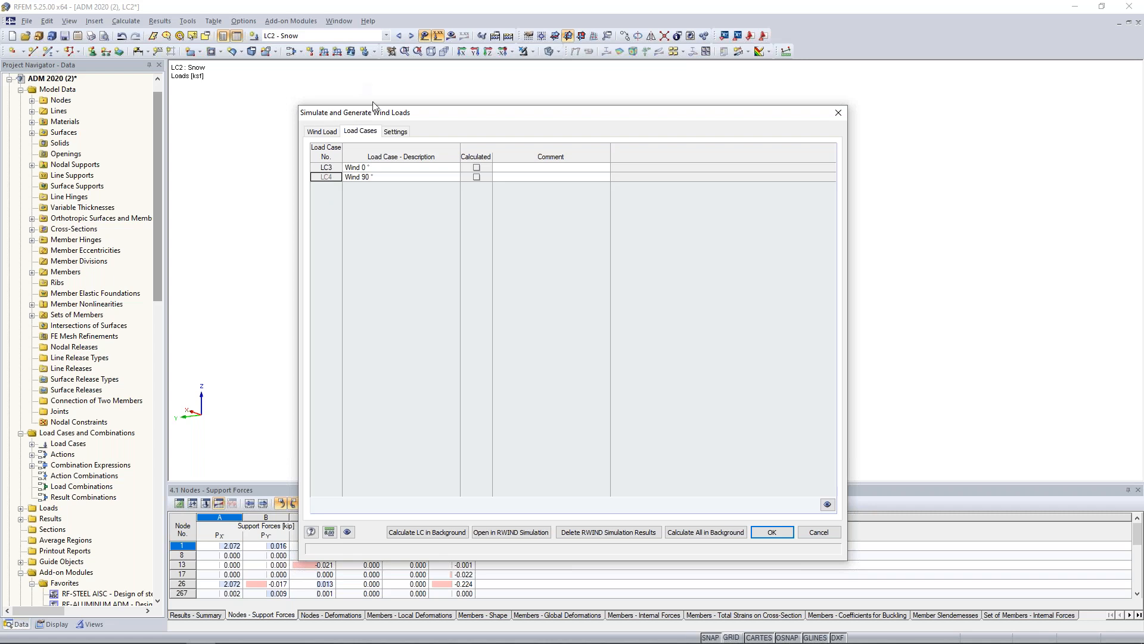
left_click(396, 132)
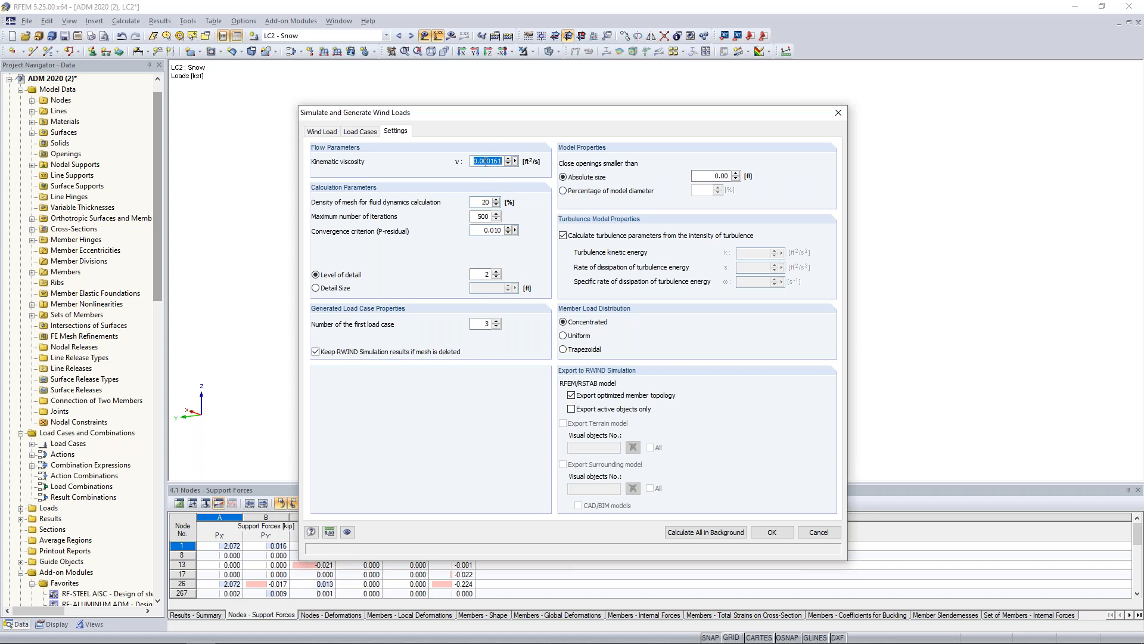
left_click(490, 217)
left_click(361, 132)
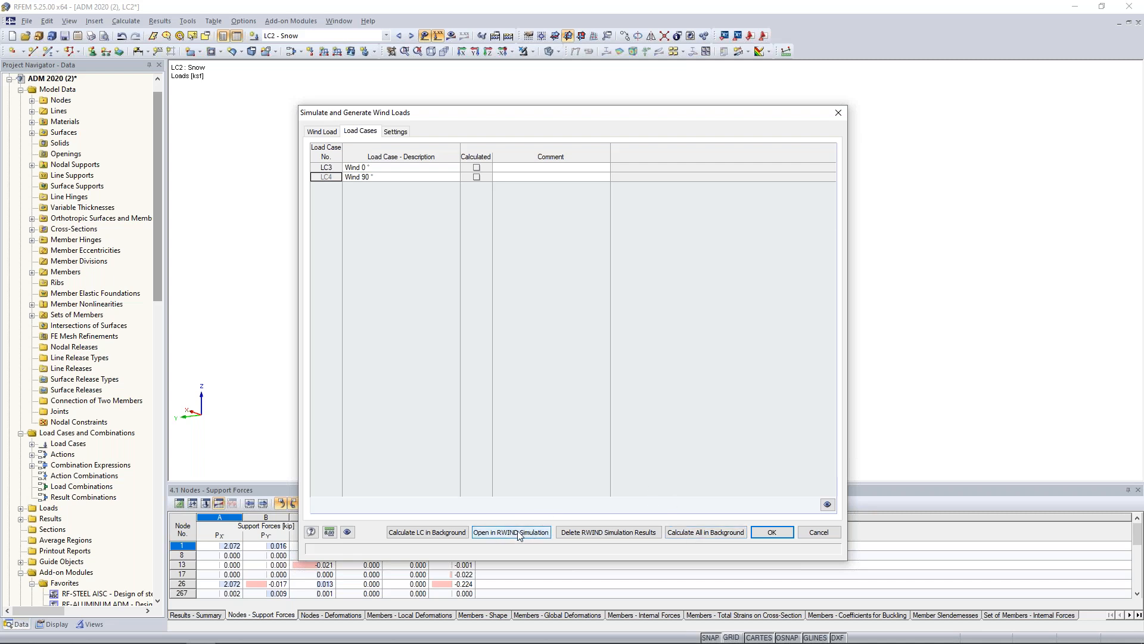
left_click(758, 532)
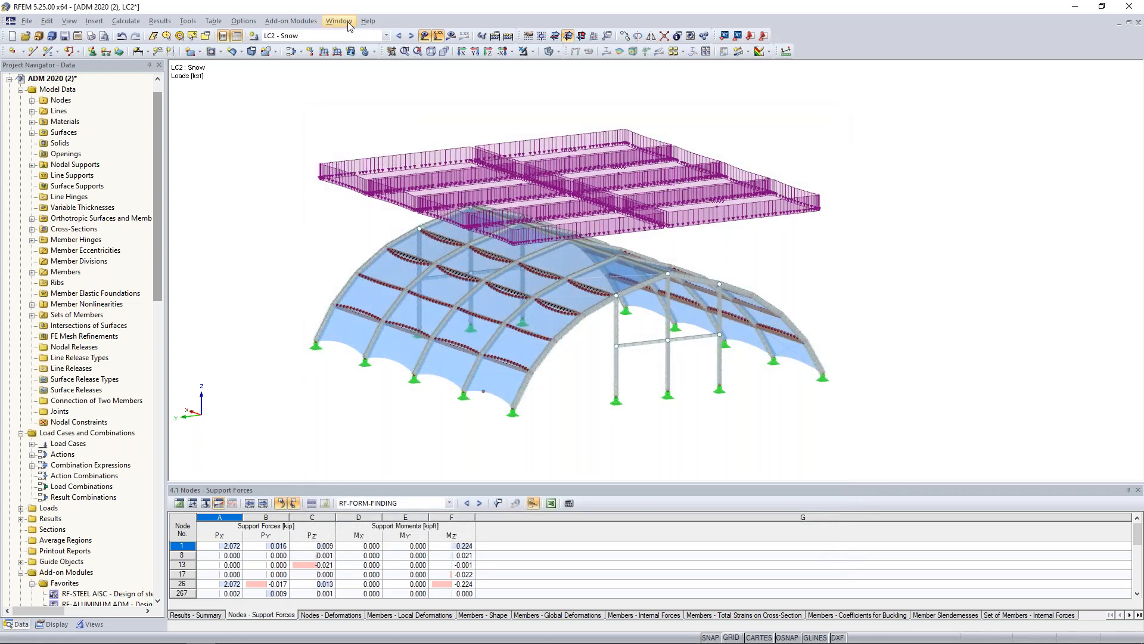
Switch to the model ADM 2020 (3) and open its Wind 90° load case LC4 in RWIND Simulation.
left_click(339, 21)
left_click(377, 198)
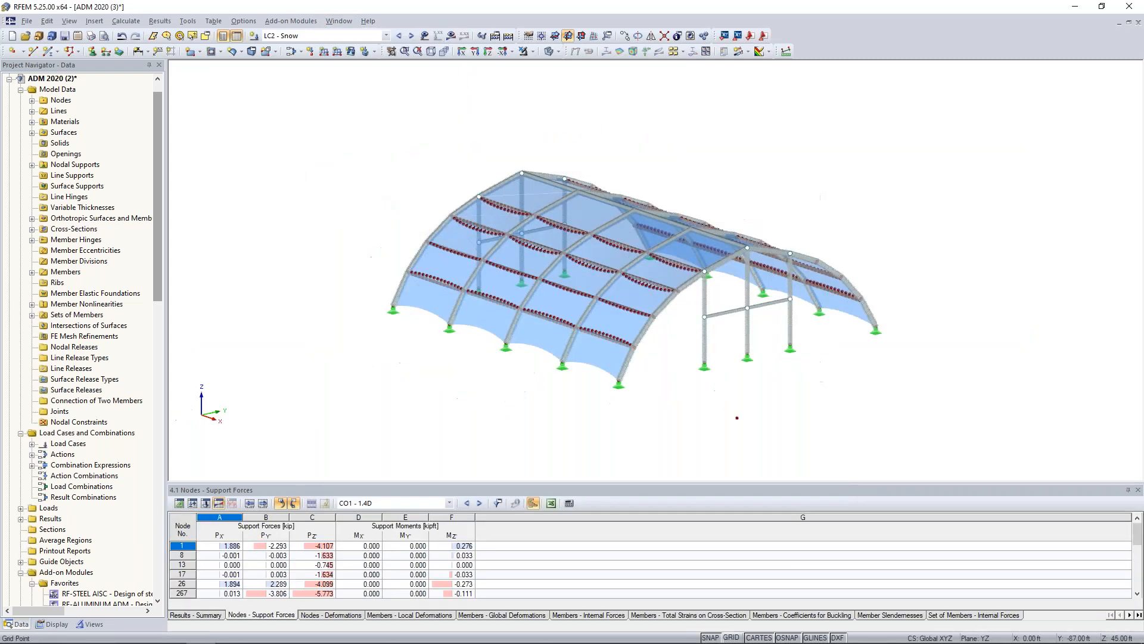
left_click(126, 21)
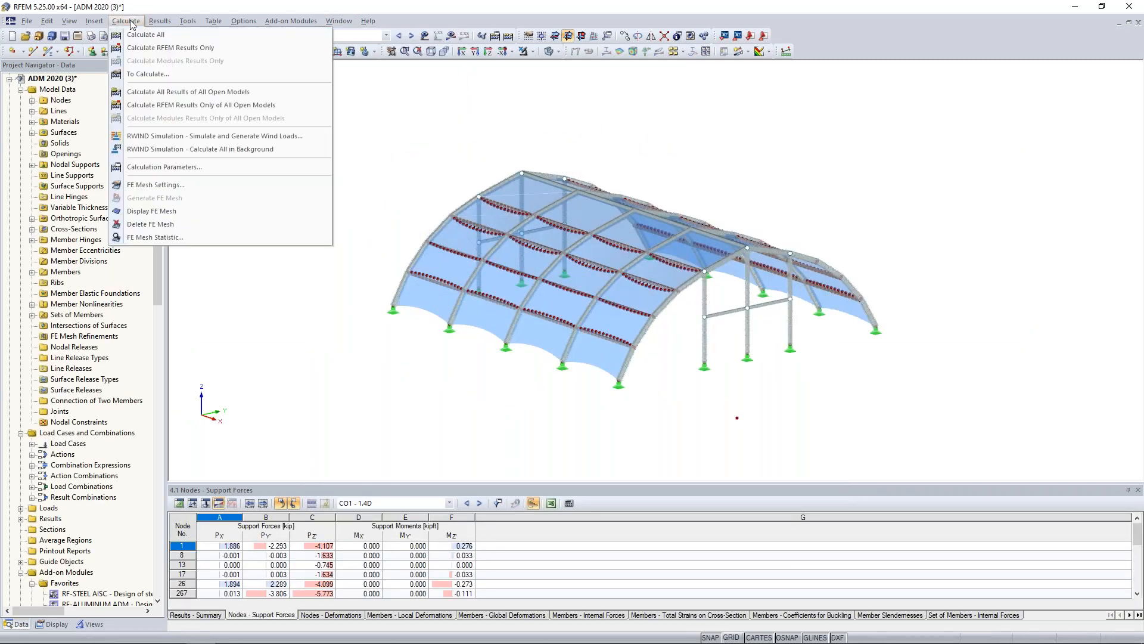
left_click(153, 137)
left_click(363, 121)
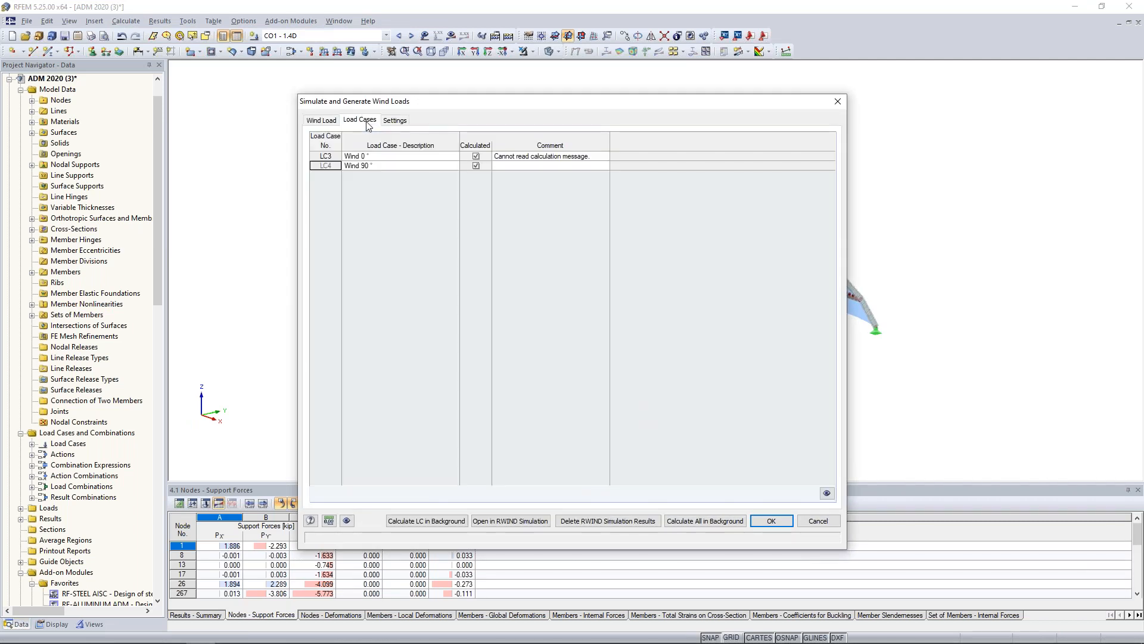
left_click(386, 167)
left_click(511, 520)
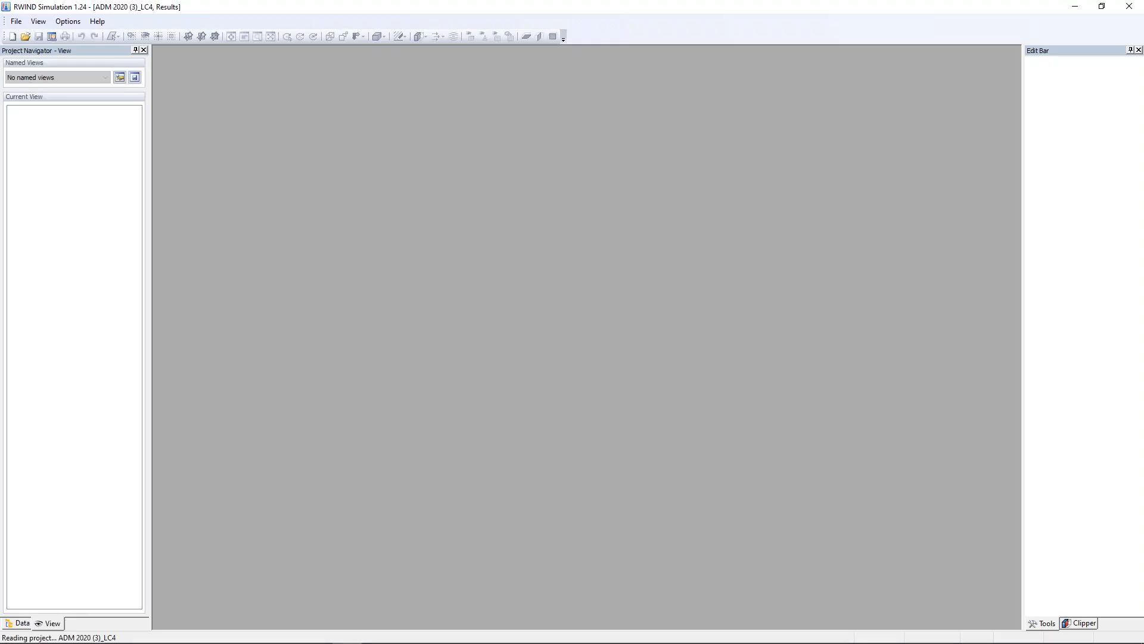
Display the structure in model editing mode and examine its placement in the wind tunnel relative to the wind direction.
scroll(559, 404, "down", 5)
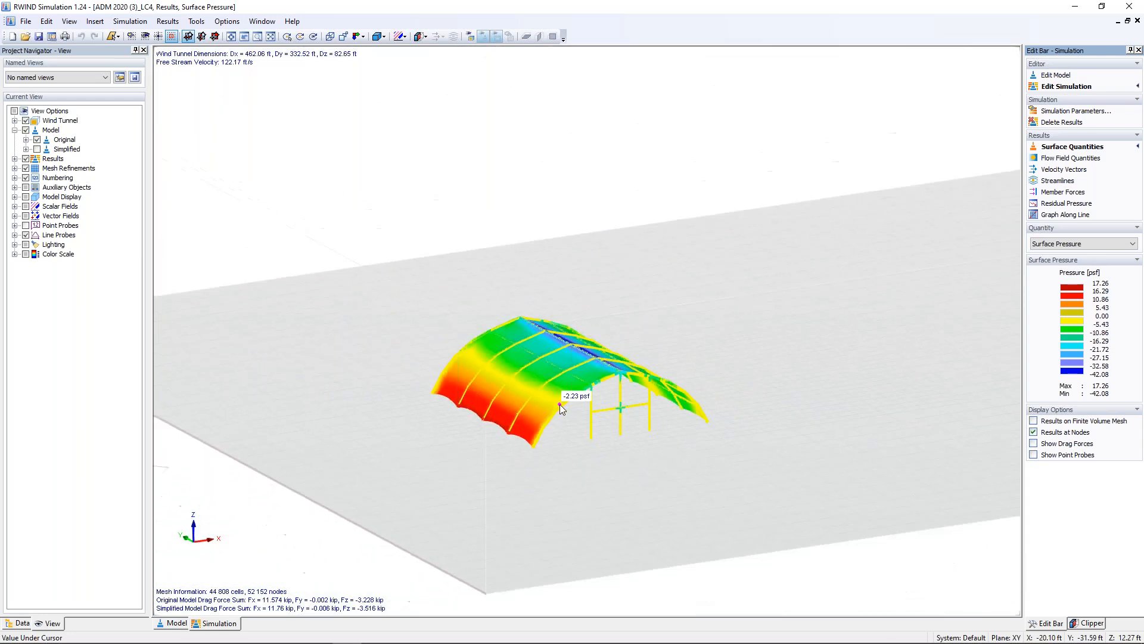
left_click(1055, 76)
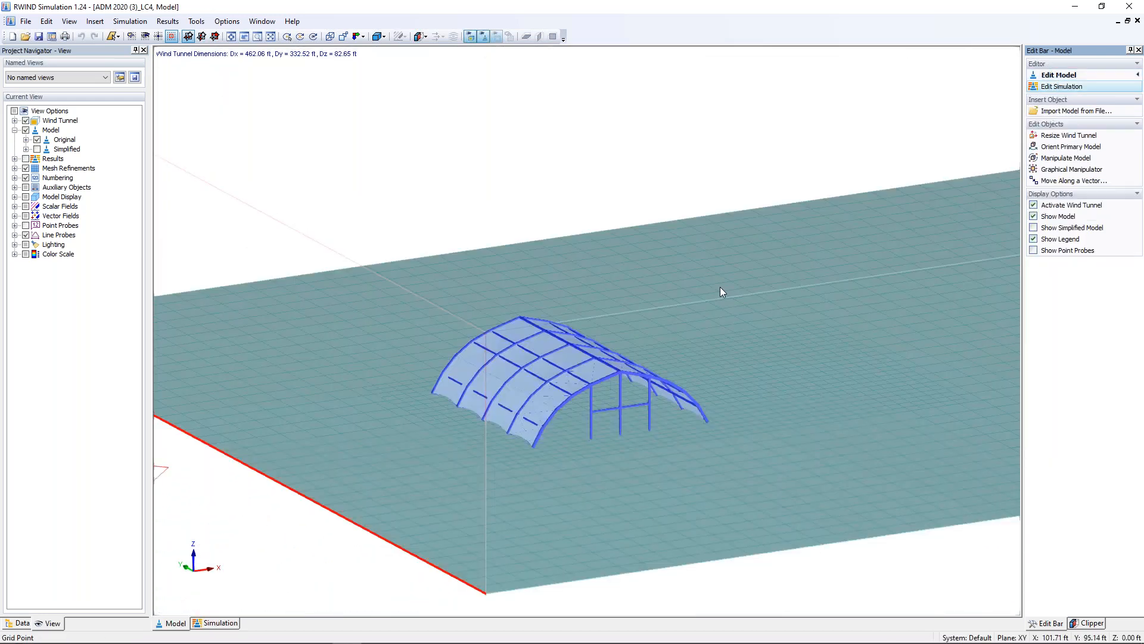
scroll(573, 371, "up", 3)
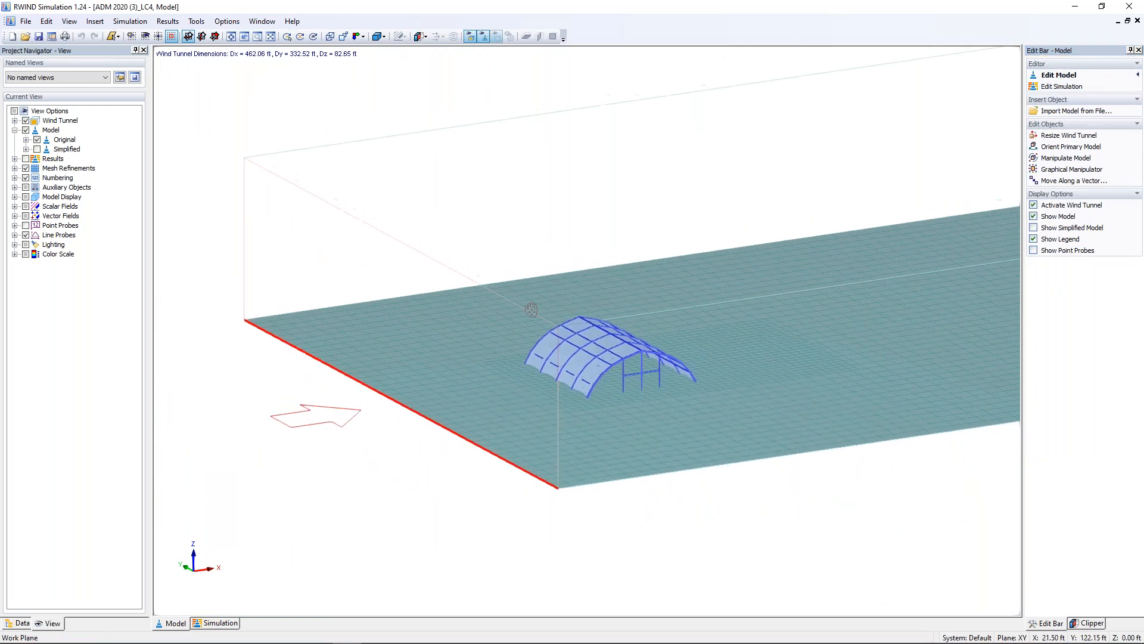
scroll(574, 372, "up", 2)
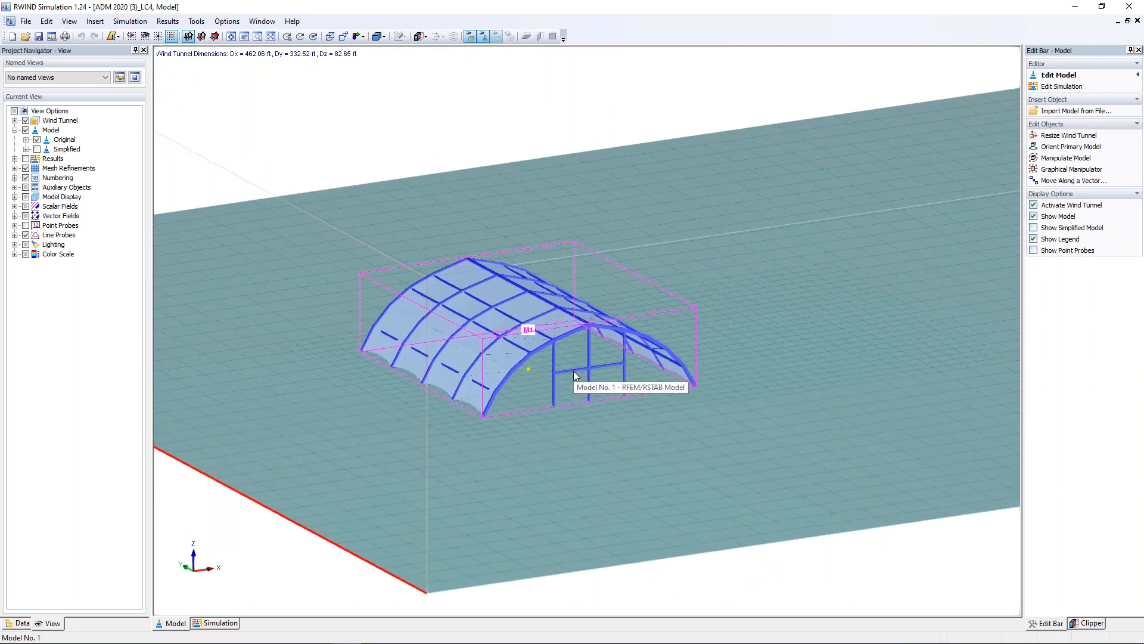
scroll(573, 374, "up", 3)
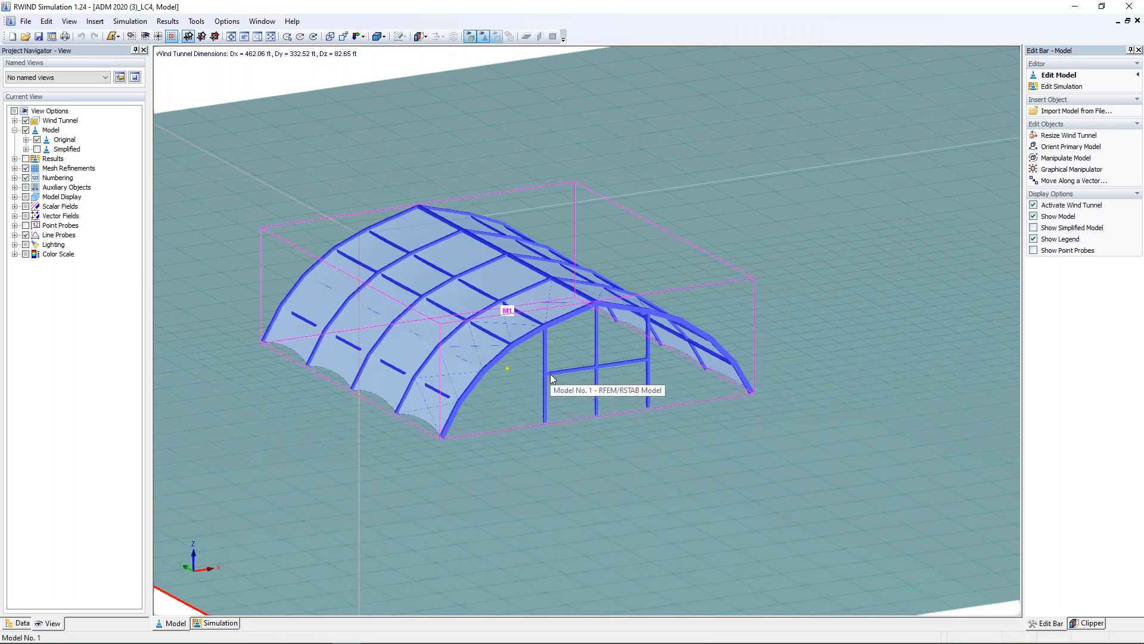
scroll(551, 375, "down", 6)
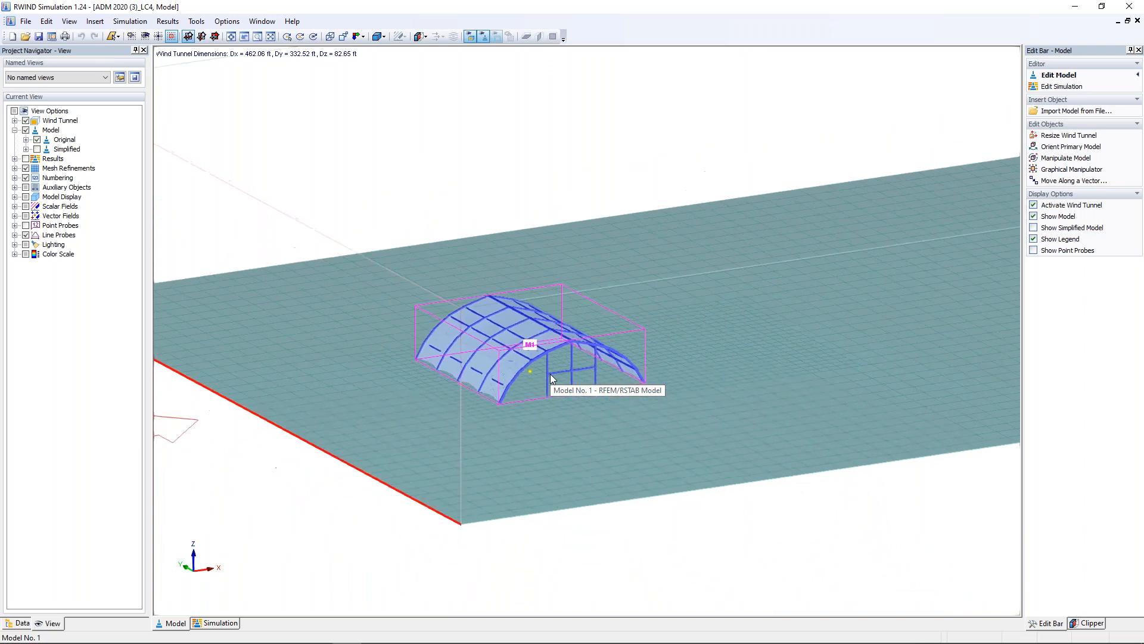
scroll(634, 494, "down", 1)
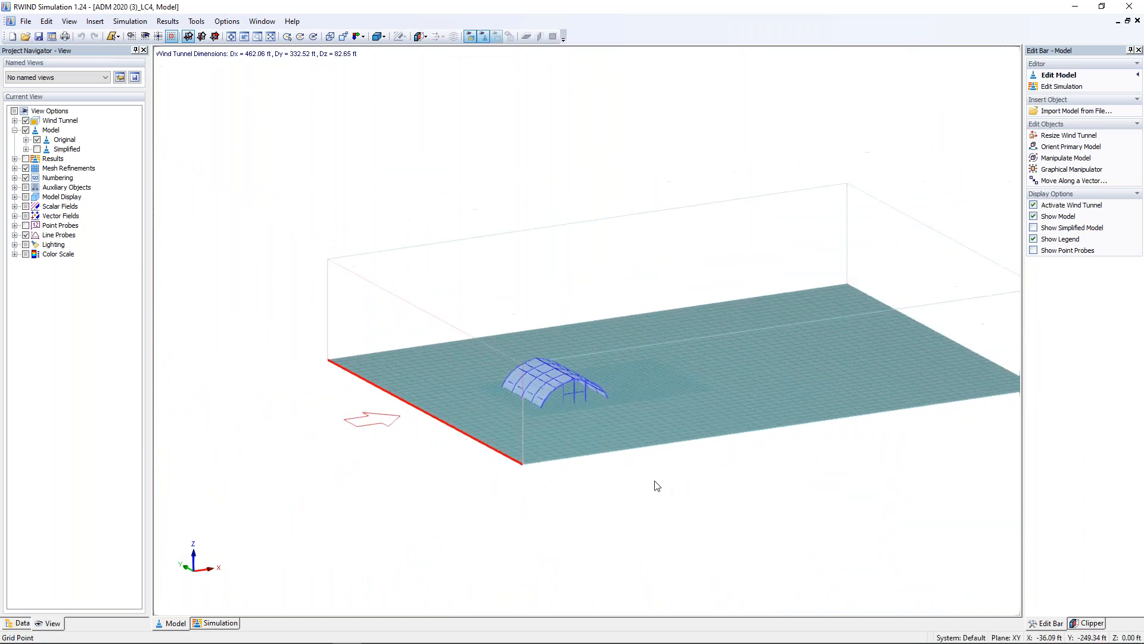
middle_click_drag(655, 481, 583, 491)
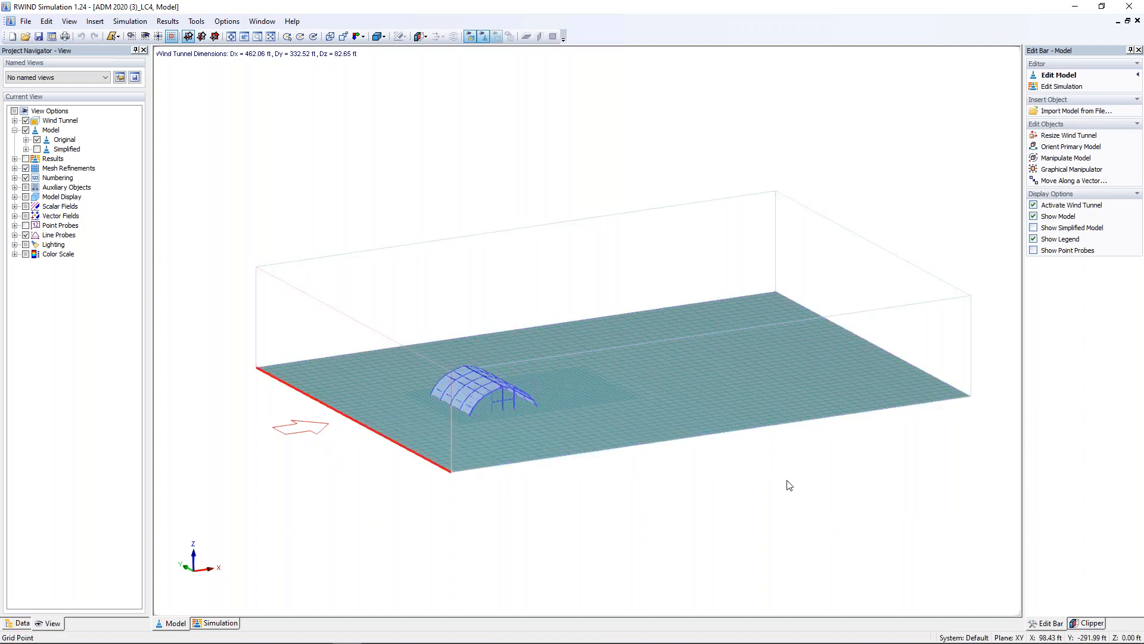
Return to the simulation results and inspect the surface pressure on the windward side of the membrane.
left_click(1049, 87)
middle_click_drag(459, 476, 482, 484, "ctrl")
scroll(457, 410, "up", 10)
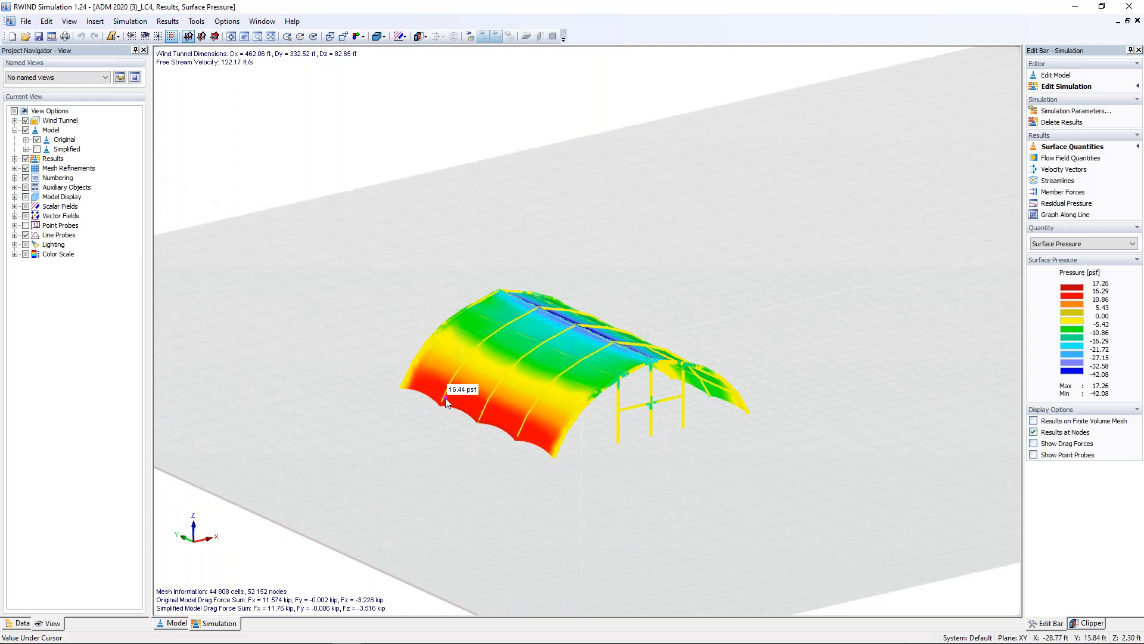
Examine the surface pressure distribution over the ridge, the leeward side and the underside of the membrane.
middle_click_drag(530, 523, 532, 475, "ctrl")
mouse_move(548, 436)
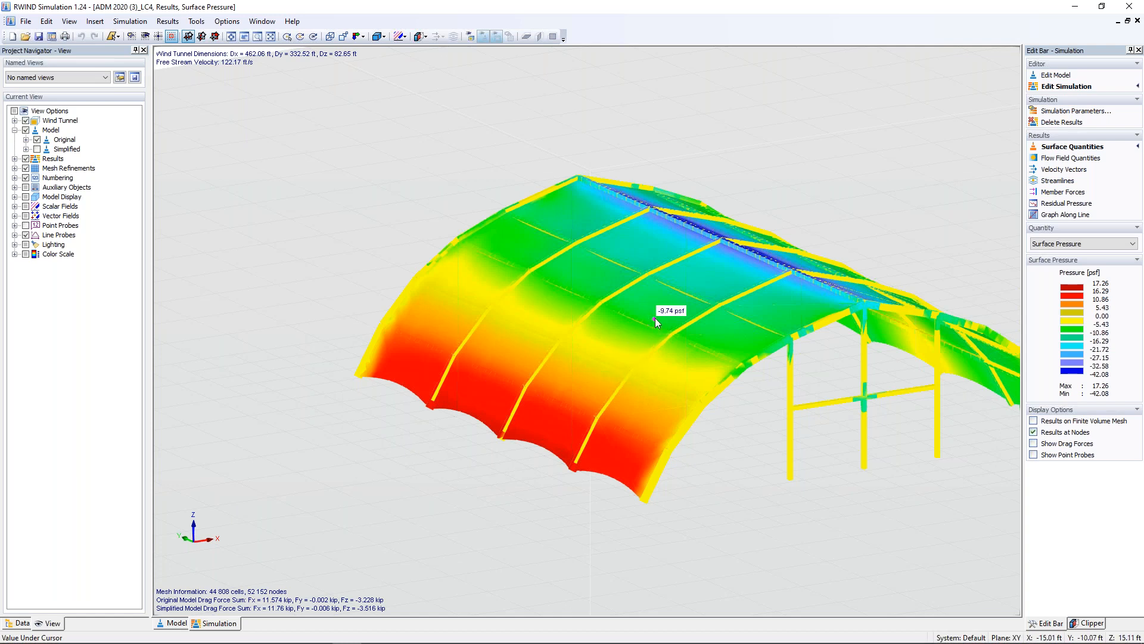
middle_click_drag(761, 334, 471, 352, "ctrl")
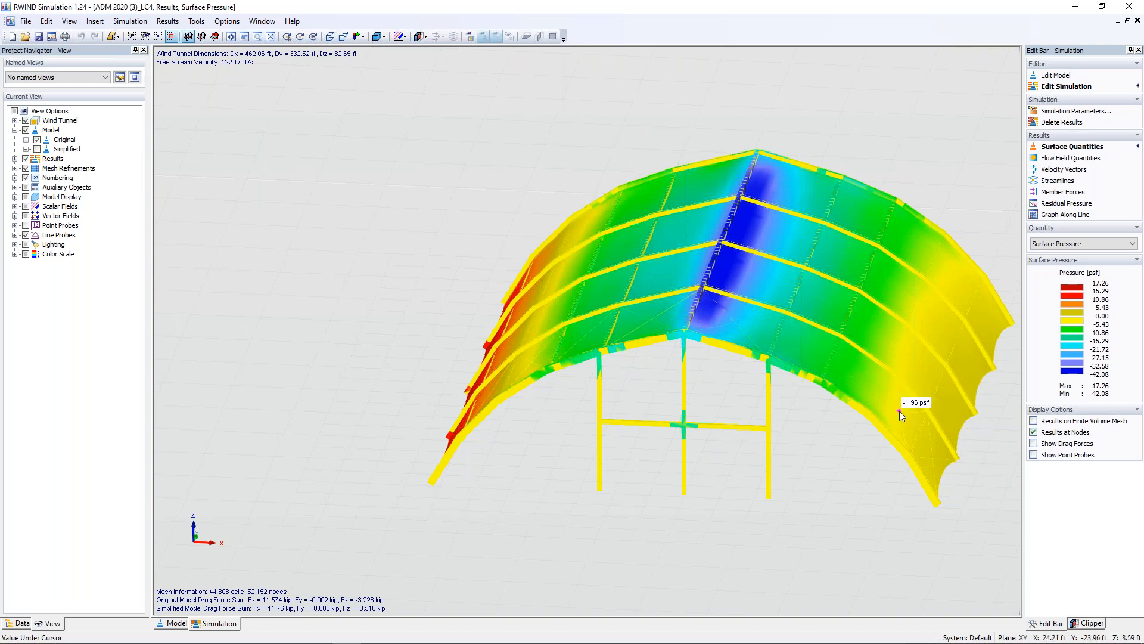
middle_click_drag(863, 443, 593, 301, "ctrl")
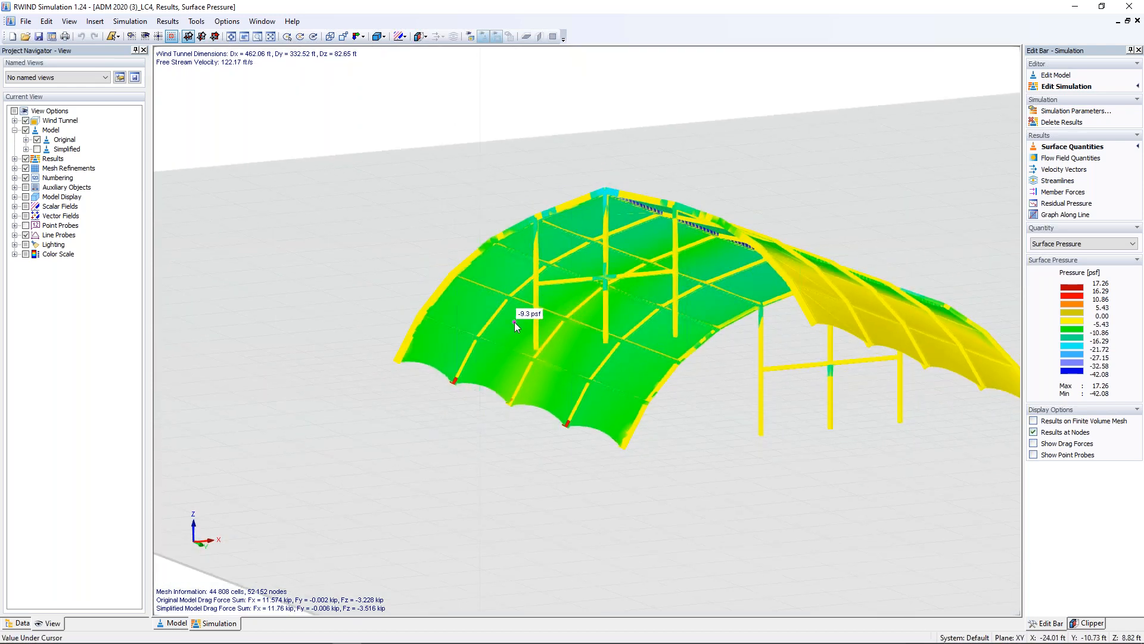
scroll(491, 313, "down", 1)
middle_click_drag(555, 298, 799, 386, "ctrl")
mouse_move(785, 379)
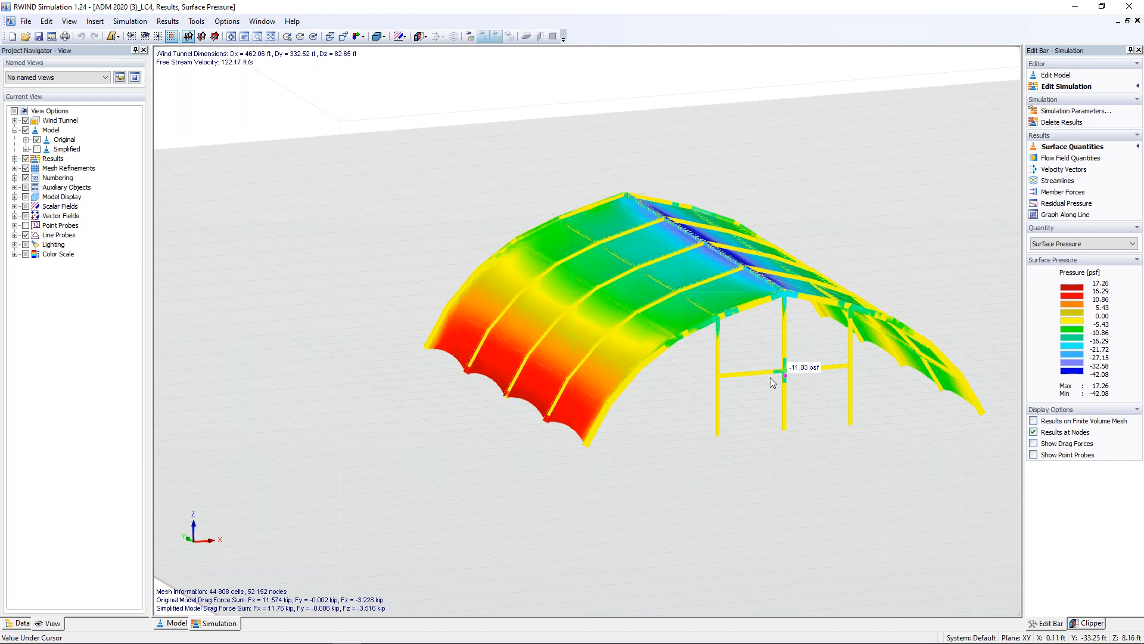
Display the pressure field on a vertical section plane through the structure and shift the plane toward the near end of the arches.
middle_click_drag(671, 410, 715, 428, "ctrl")
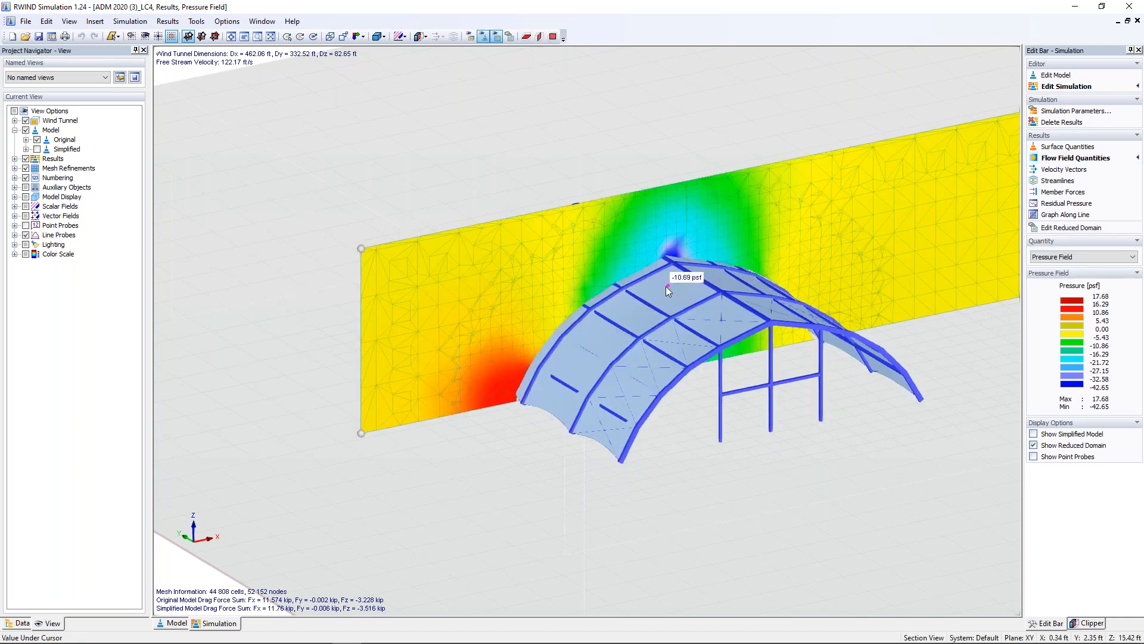
middle_click_drag(830, 501, 781, 452, "ctrl")
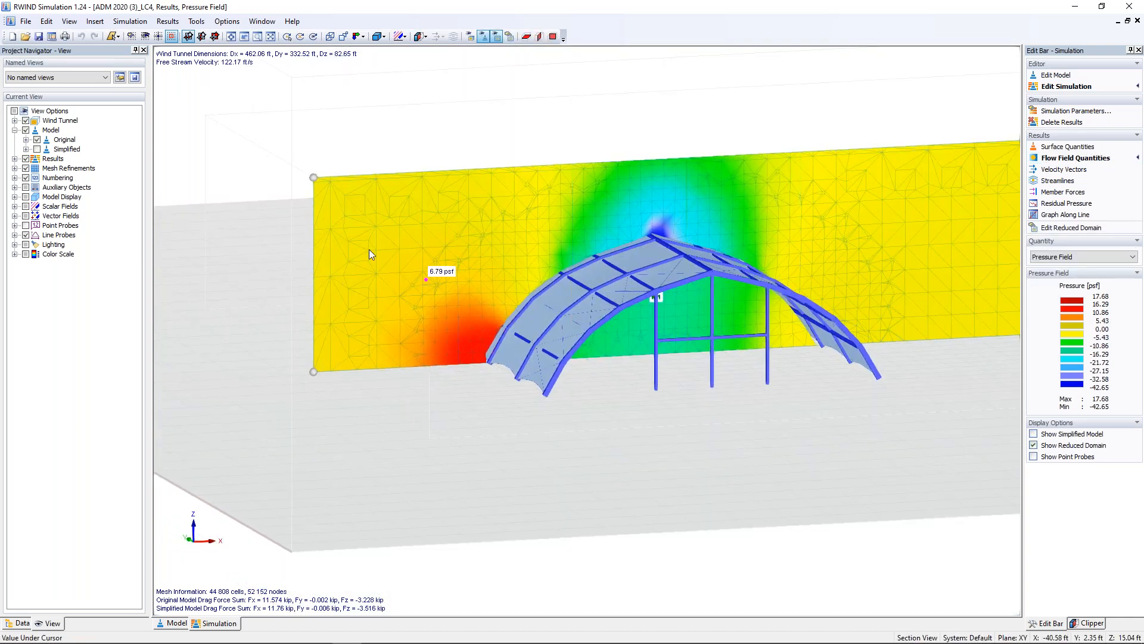
left_click_drag(315, 179, 313, 205)
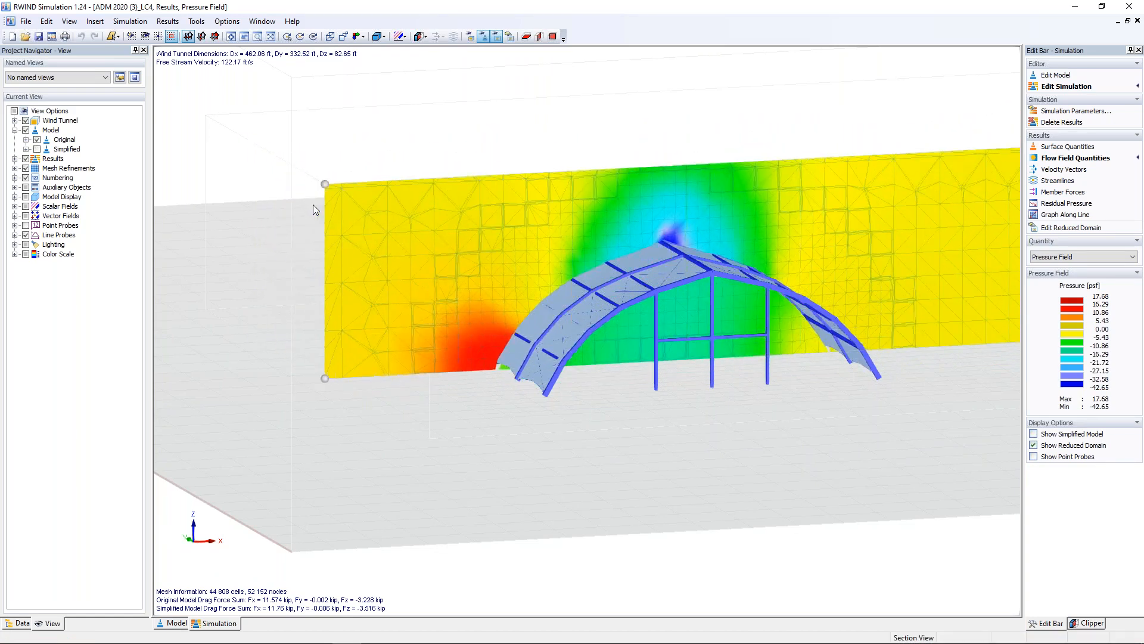
Display the velocity vectors on the section plane and examine the flow over and beneath the membrane.
left_click(1048, 171)
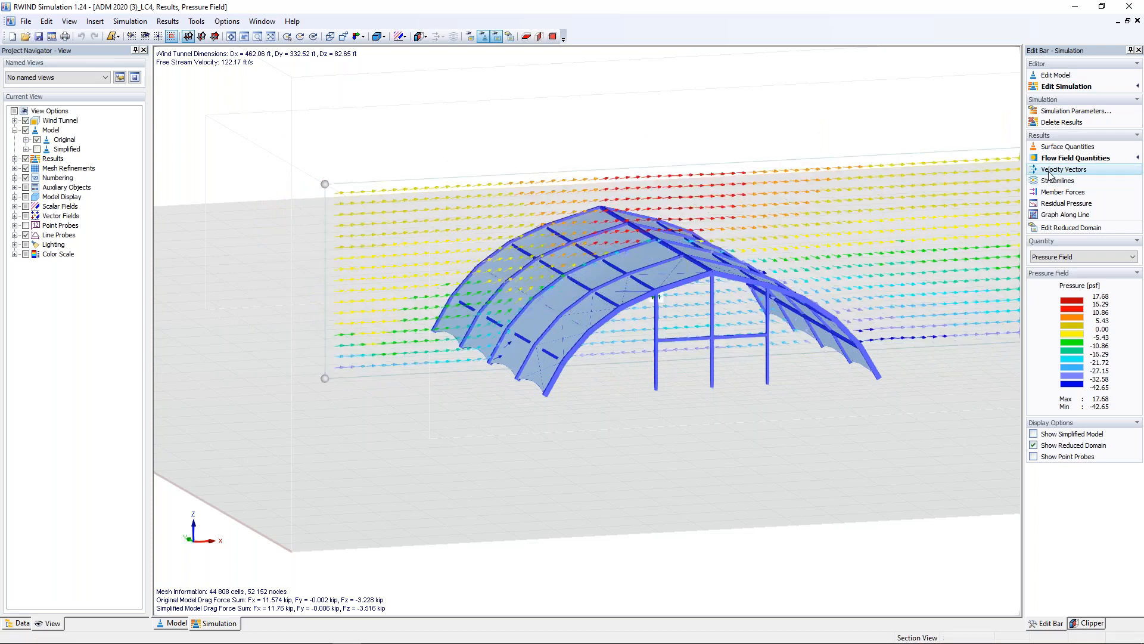
middle_click_drag(685, 409, 771, 430, "ctrl")
scroll(675, 391, "up", 5)
middle_click_drag(681, 398, 699, 418)
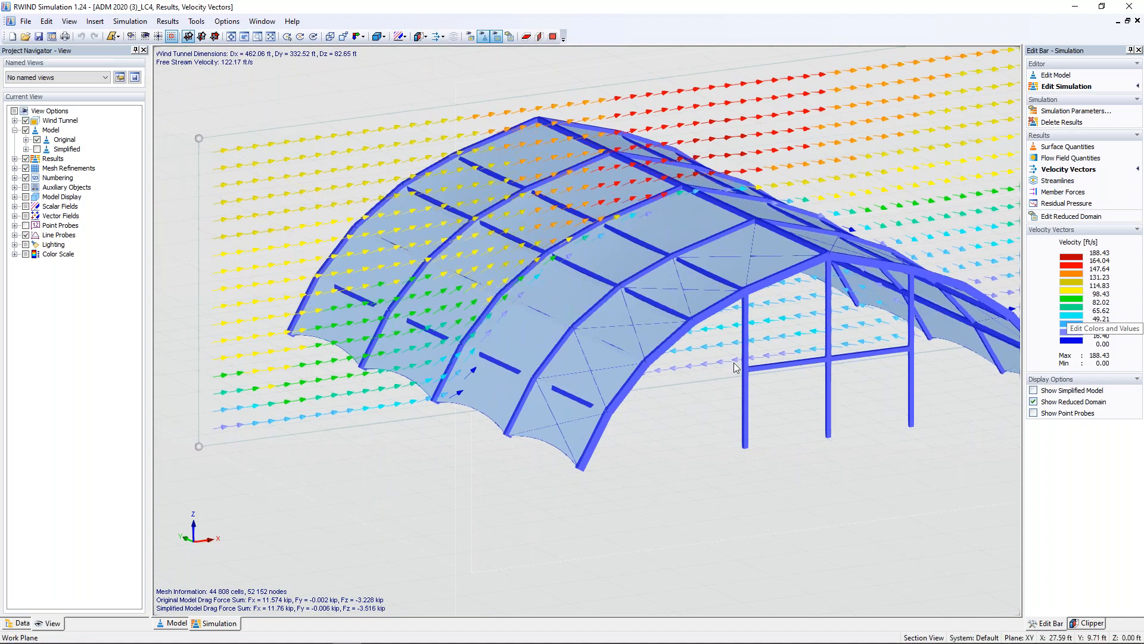
scroll(690, 466, "down", 4)
middle_click_drag(607, 428, 669, 452, "ctrl")
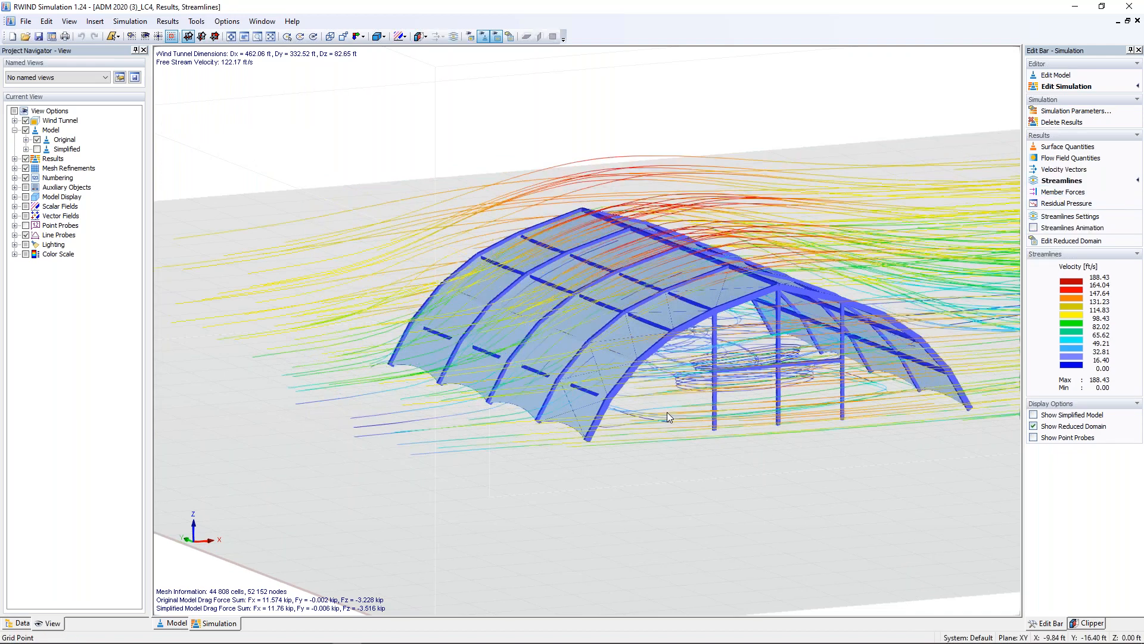
Examine the wind streamlines around the structure from the gable end and in an oblique view.
middle_click_drag(672, 432, 538, 383, "ctrl")
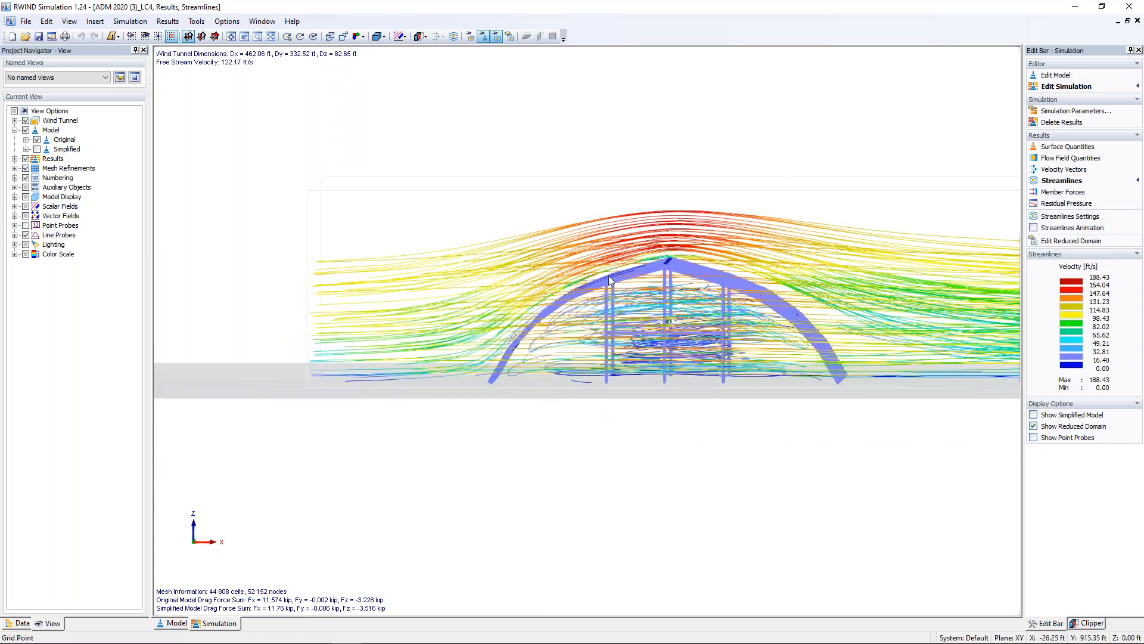
middle_click_drag(655, 360, 774, 431, "ctrl")
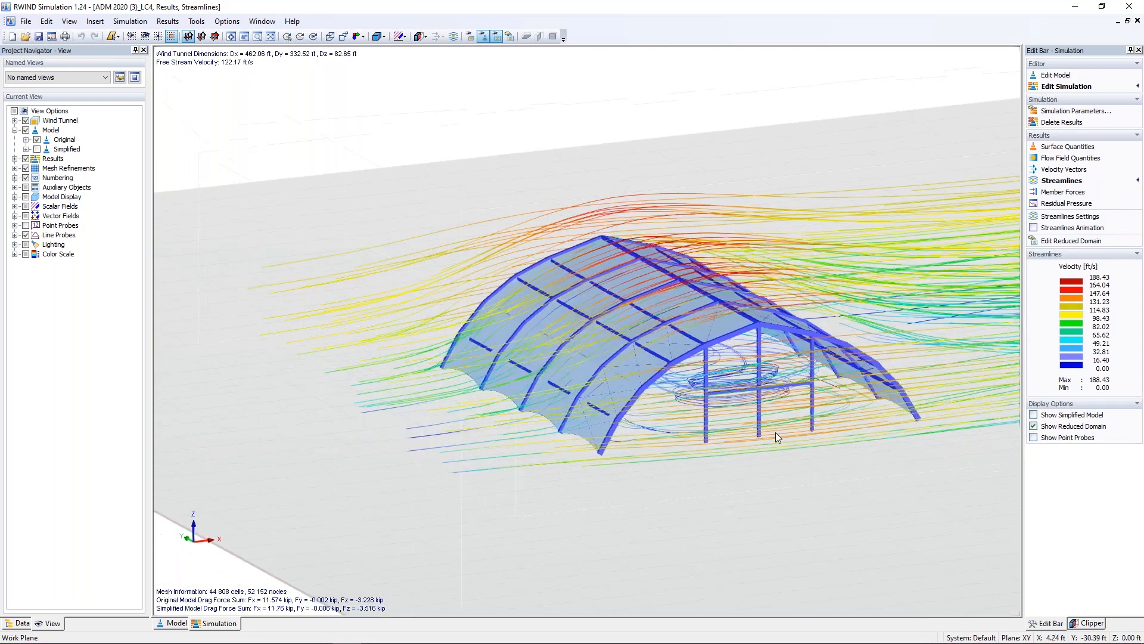
middle_click_drag(709, 447, 651, 421, "ctrl")
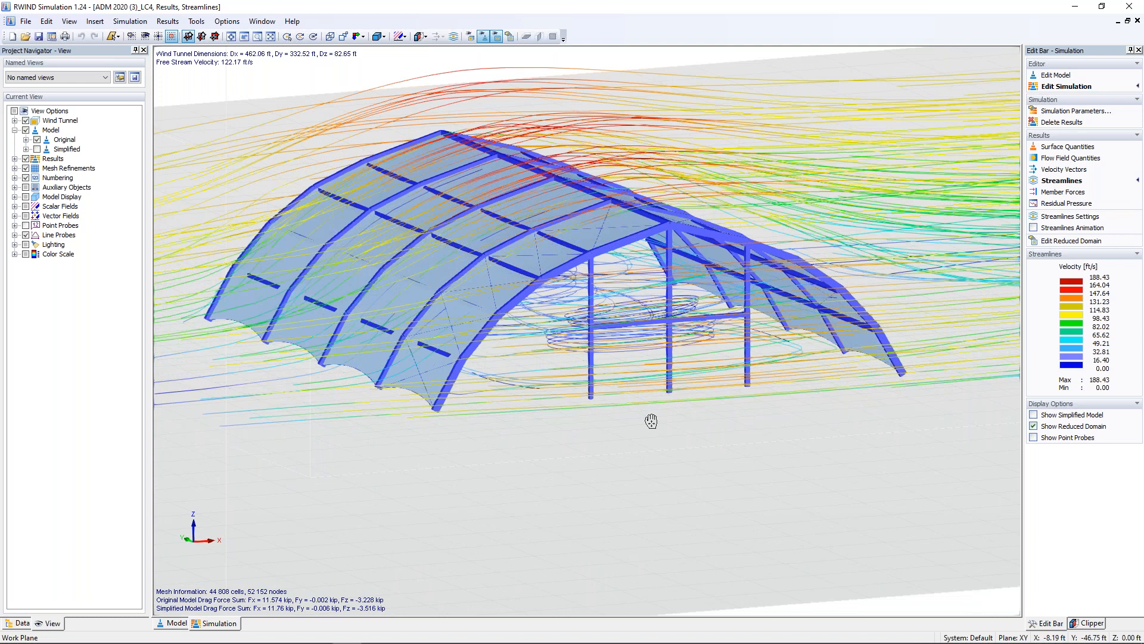
scroll(651, 421, "down", 2)
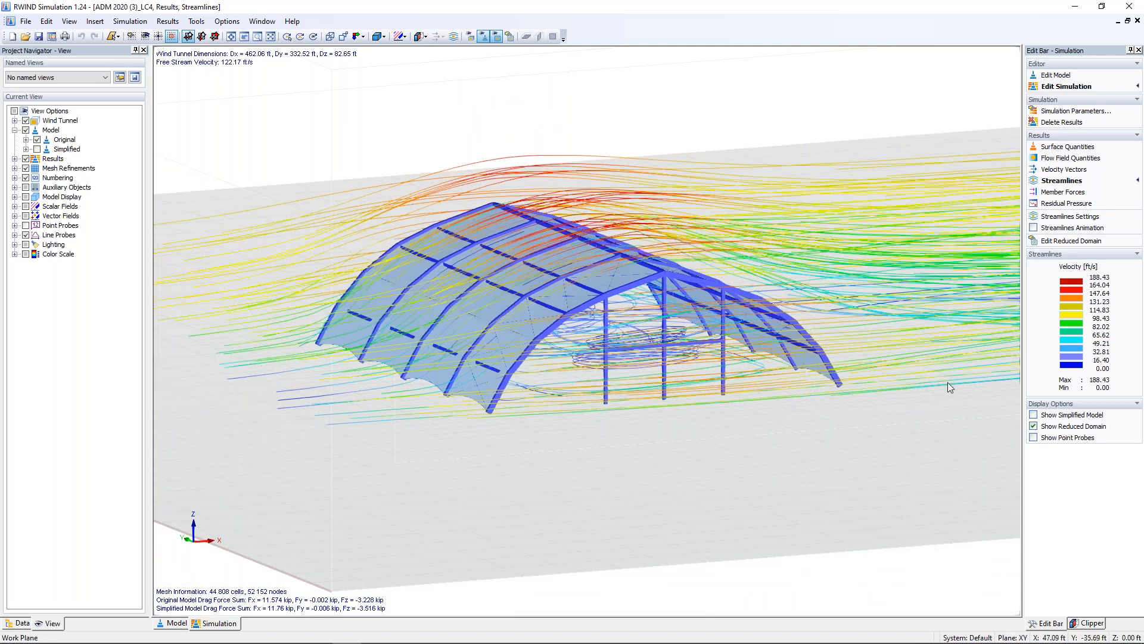
Turn on the streamlines animation and watch the airflow around the arches from the gable end and obliquely.
left_click(1033, 228)
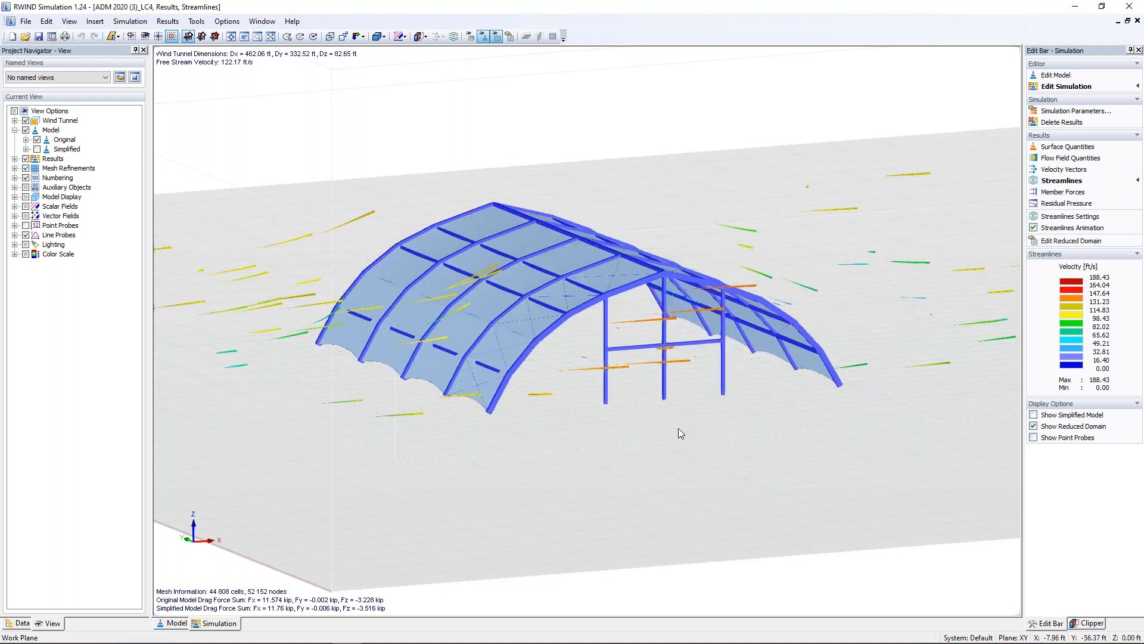
middle_click_drag(586, 417, 488, 383, "ctrl")
scroll(496, 354, "up", 3)
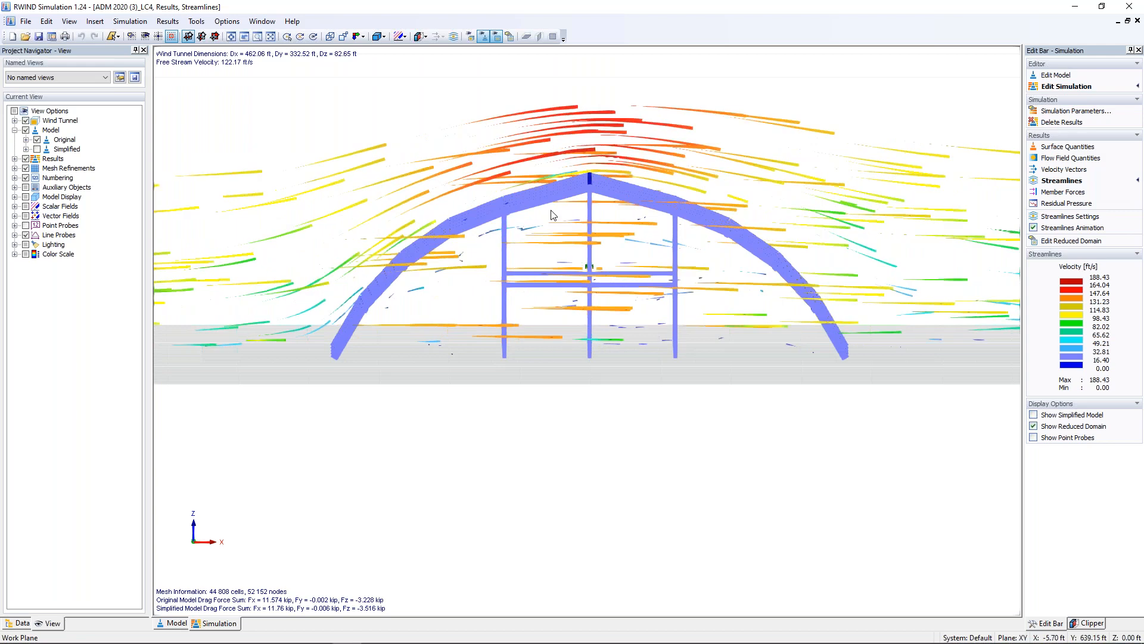
middle_click_drag(500, 324, 702, 438, "ctrl")
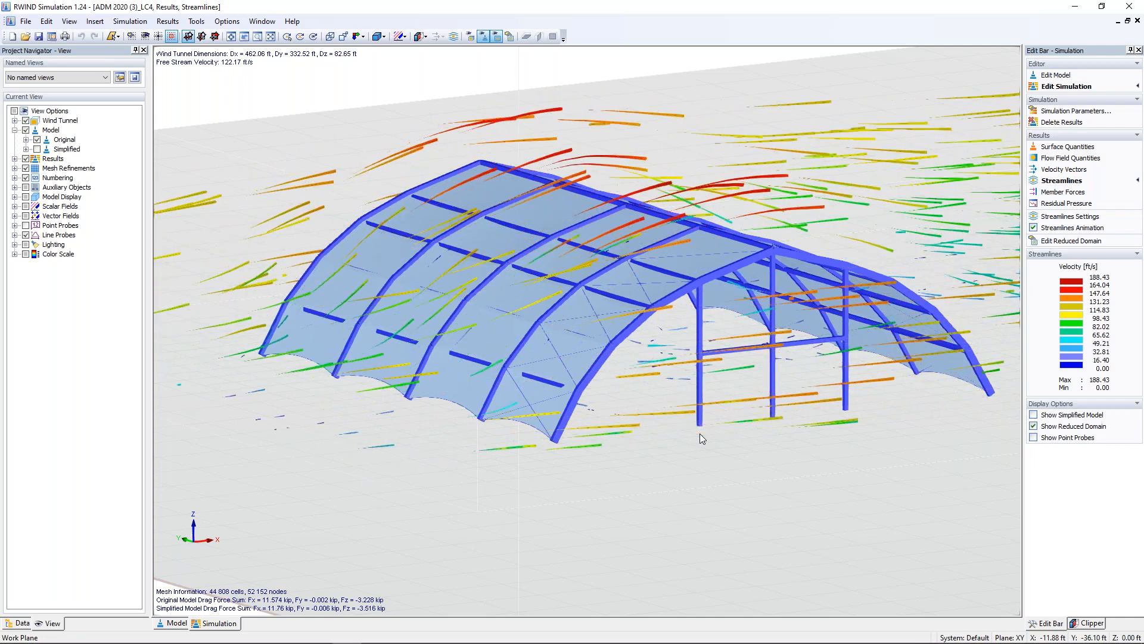
Display the wind forces on the members and examine them, and return to the surface pressure results.
left_click(1062, 192)
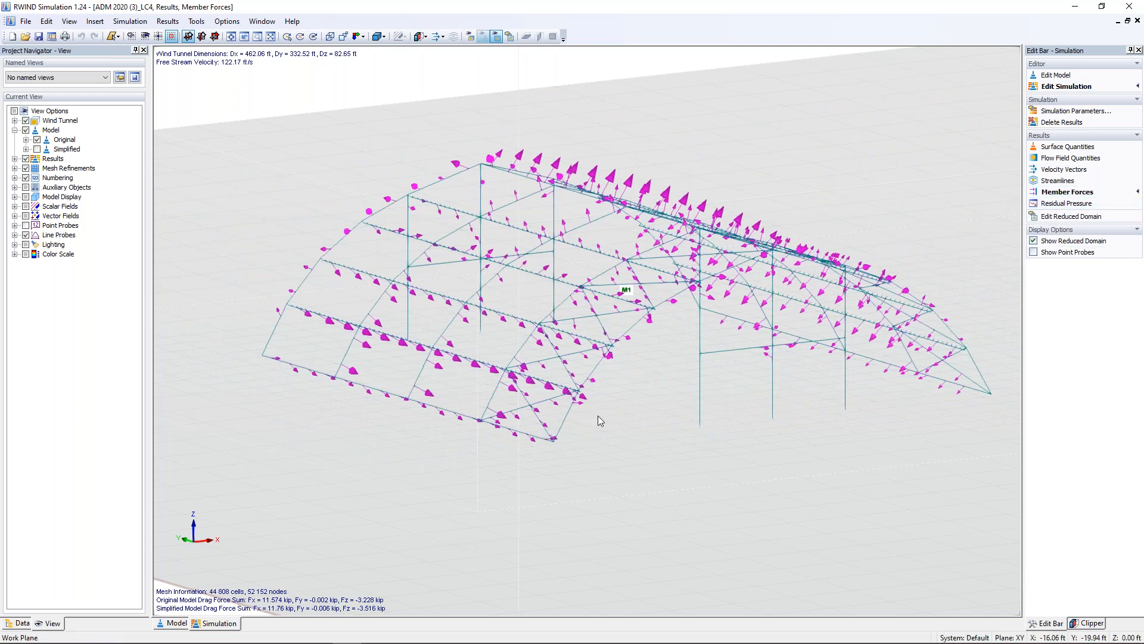
middle_click_drag(615, 398, 608, 440, "ctrl")
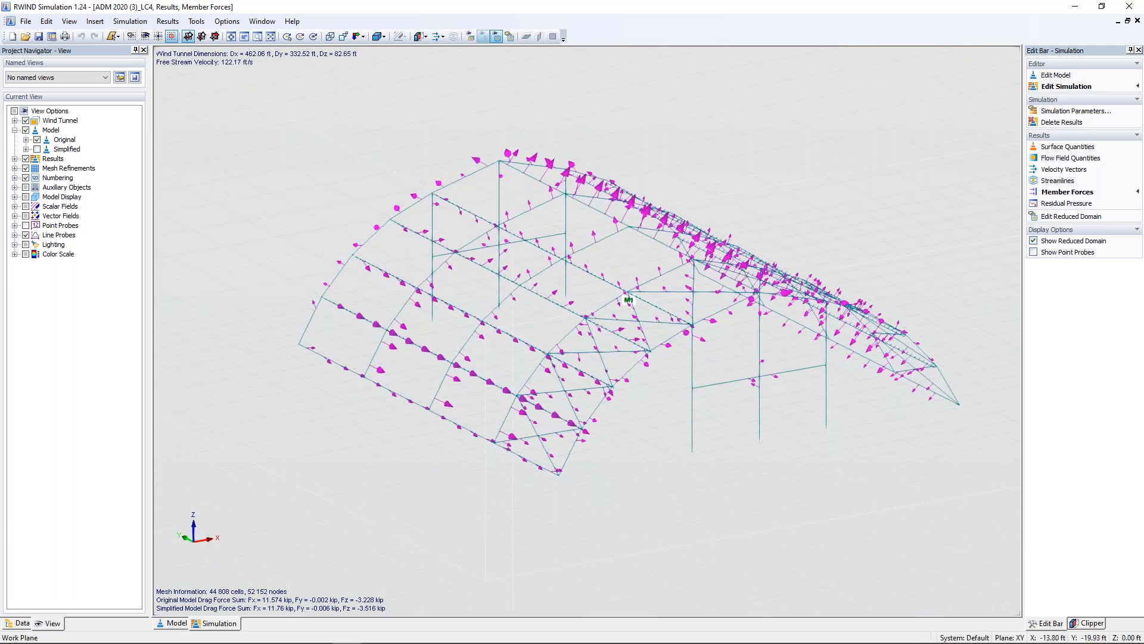
left_click(1066, 147)
middle_click_drag(618, 516, 616, 477, "ctrl")
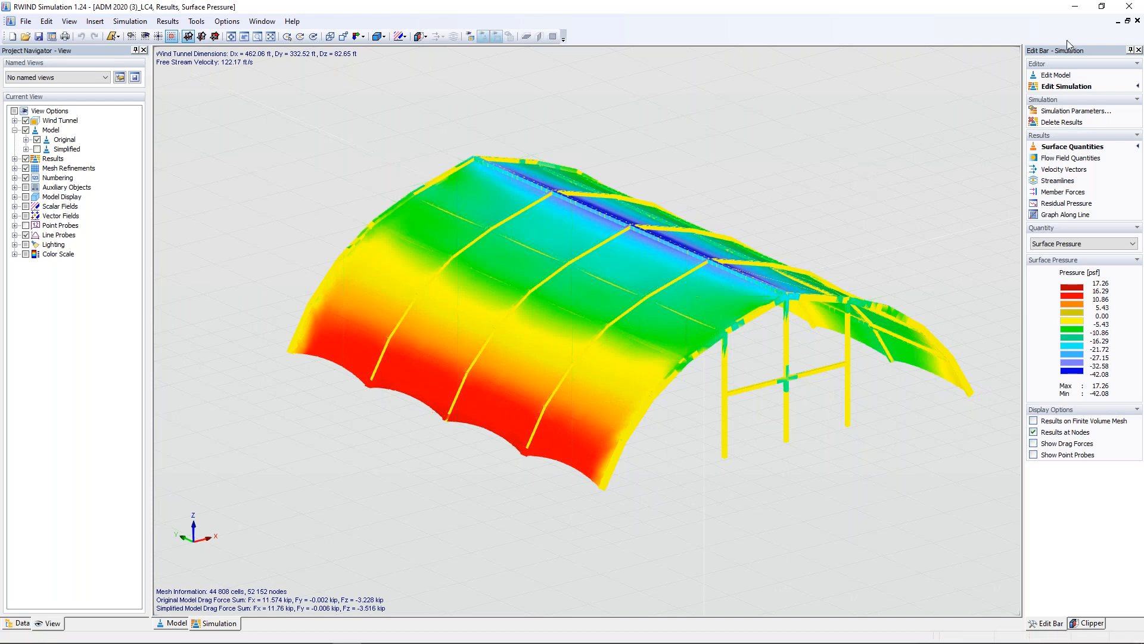
Close RWIND Simulation, cancel the wind load dialog in RFEM, and activate load case LC3 - Wind 0°.
left_click(1129, 6)
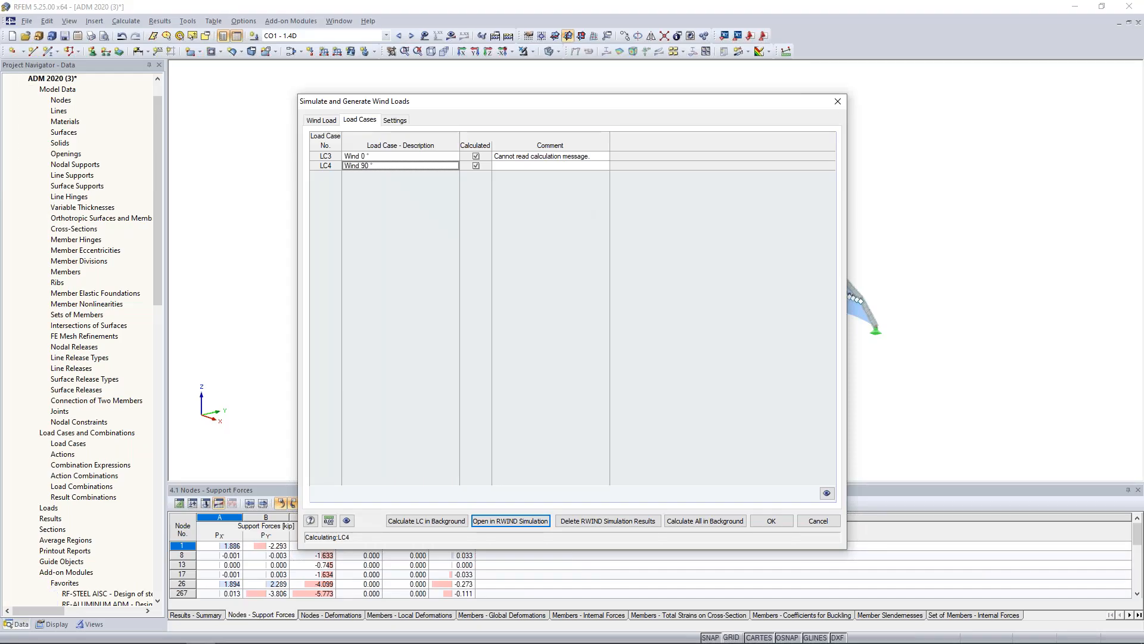
left_click(818, 520)
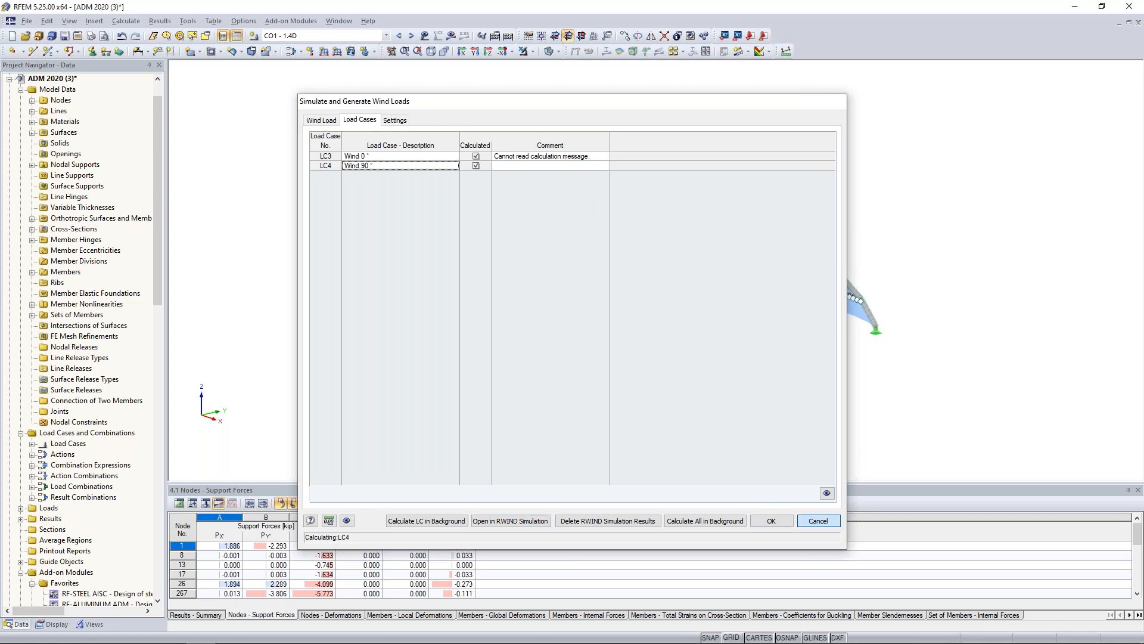
left_click(387, 36)
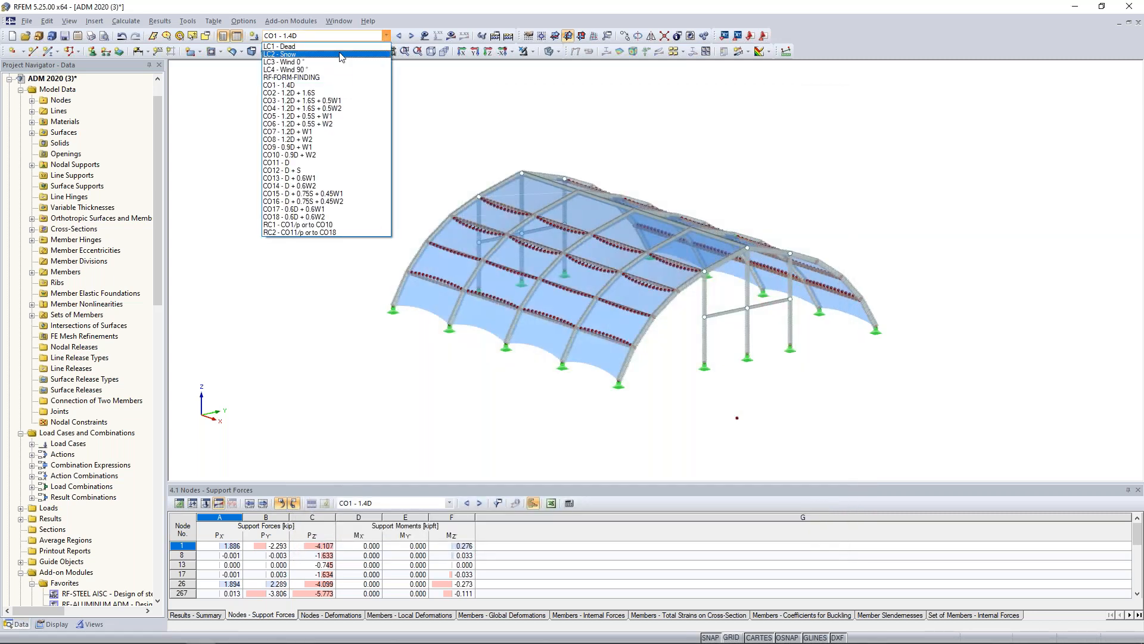
left_click(293, 62)
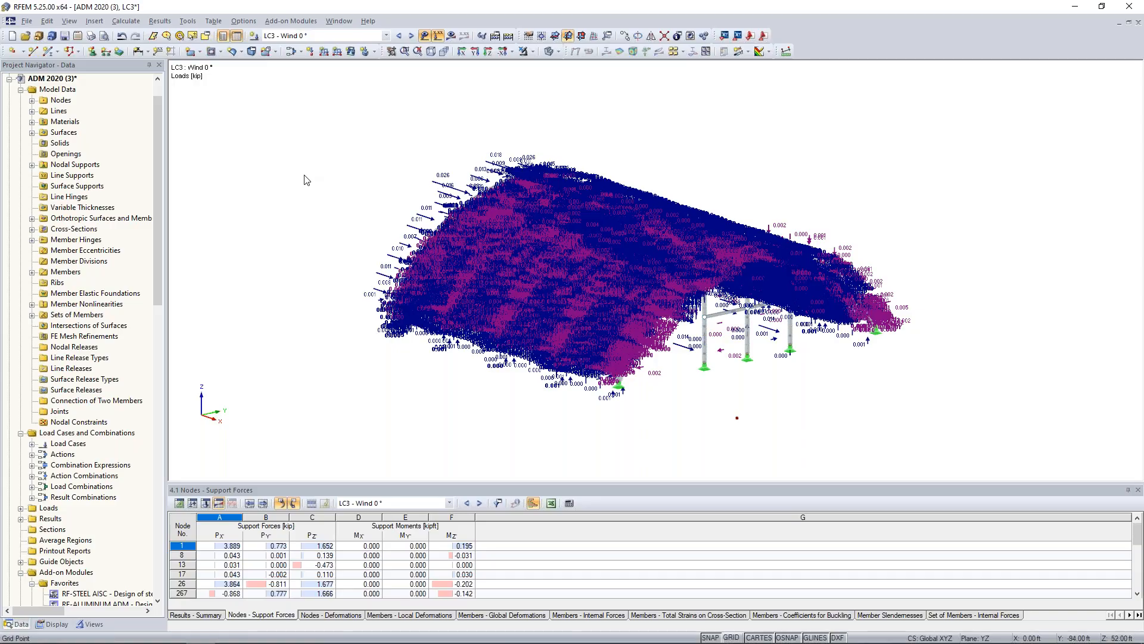
Examine the generated nodal wind loads of LC3 at close range on the membrane near the arch supports.
middle_click_drag(495, 393, 551, 414, "ctrl")
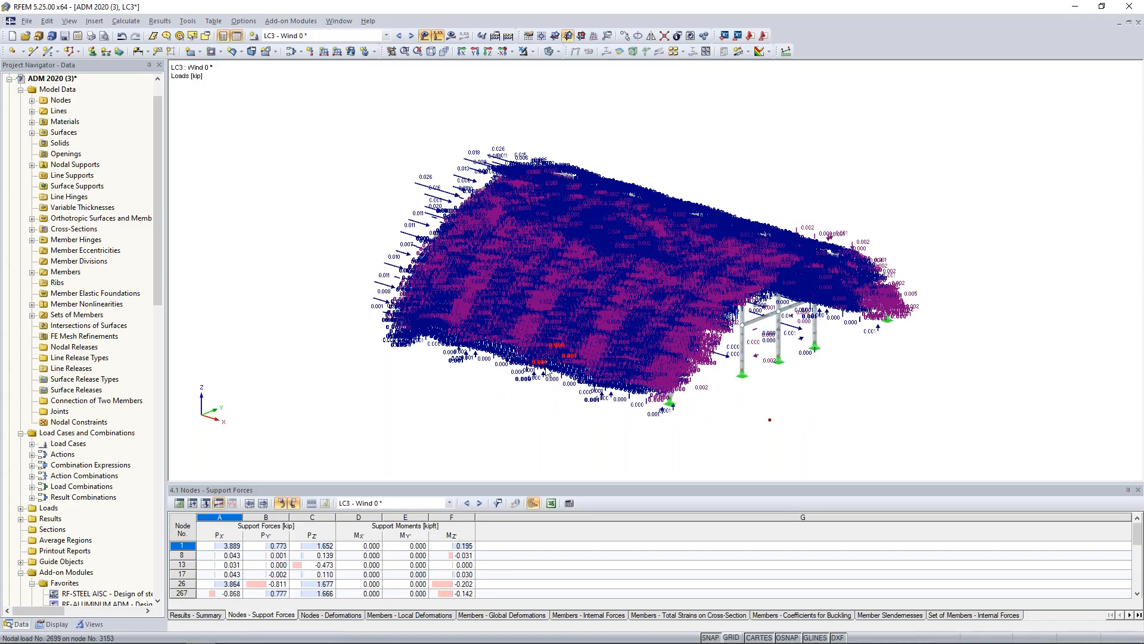
scroll(572, 327, "up", 5)
scroll(572, 327, "up", 6)
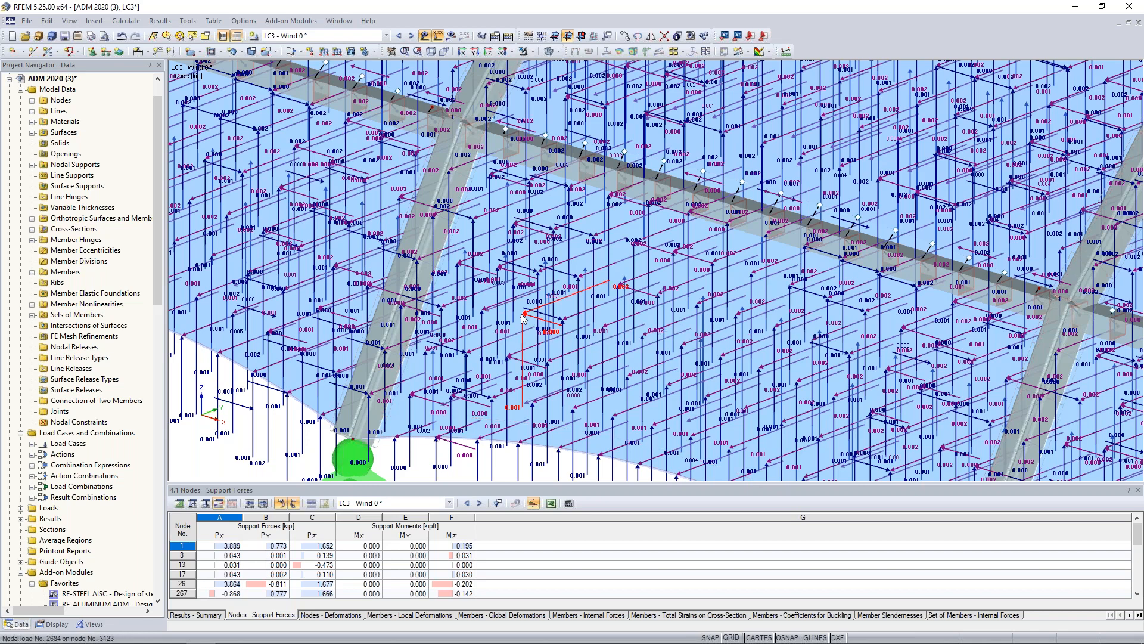
scroll(536, 310, "down", 3)
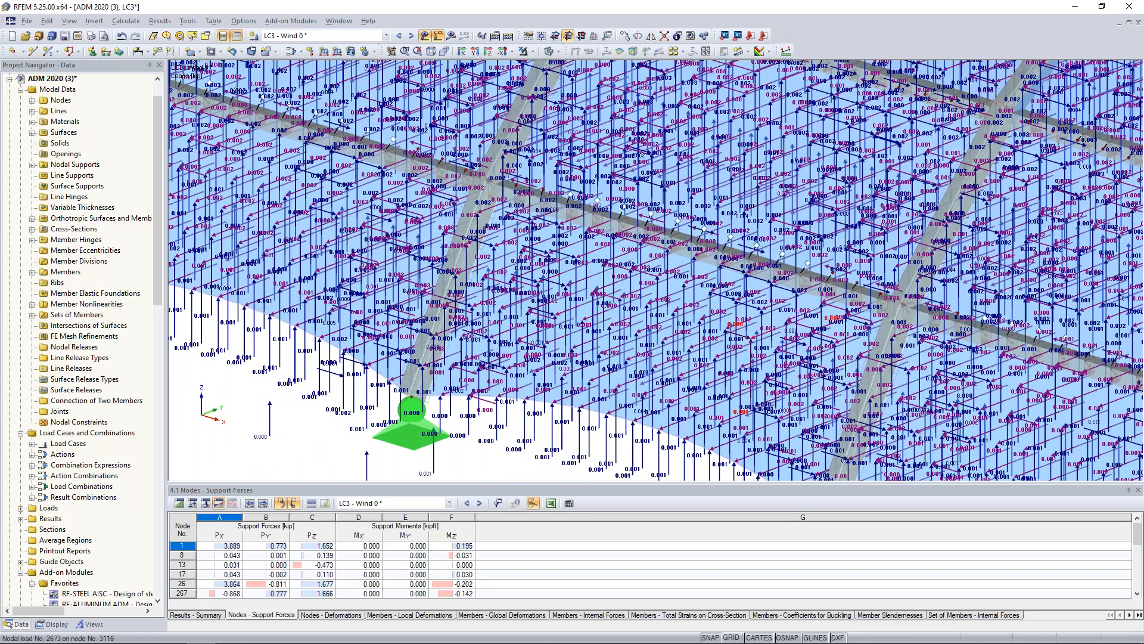
scroll(545, 286, "down", 2)
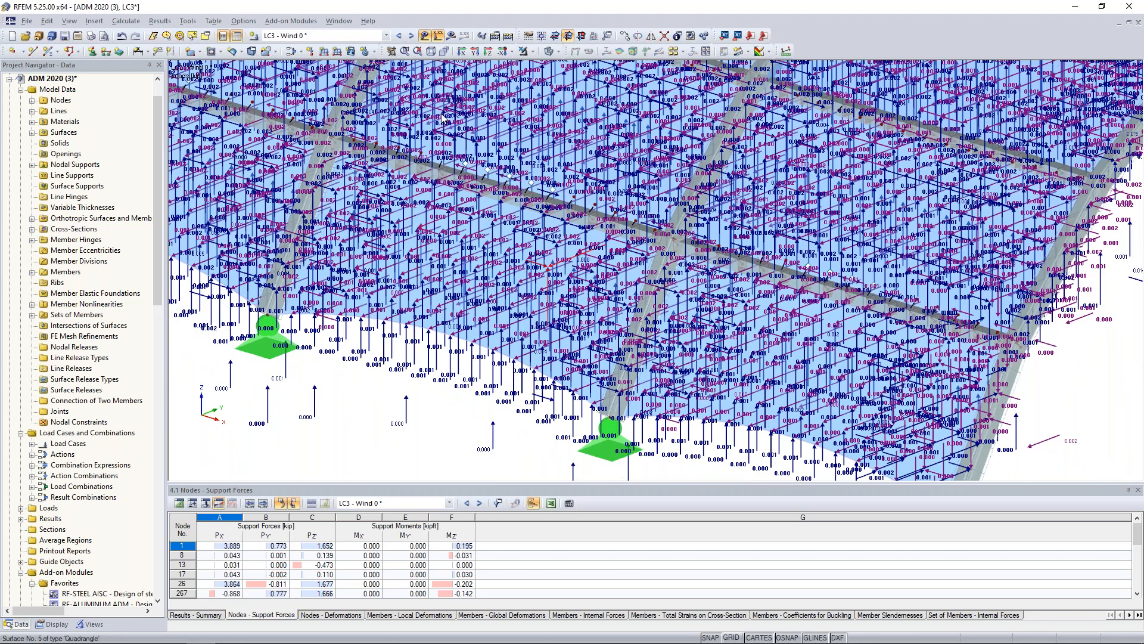
Hide the load display and examine the bare membrane and arch structure, from the edge supports to the whole model.
left_click(424, 35)
scroll(527, 239, "up", 3)
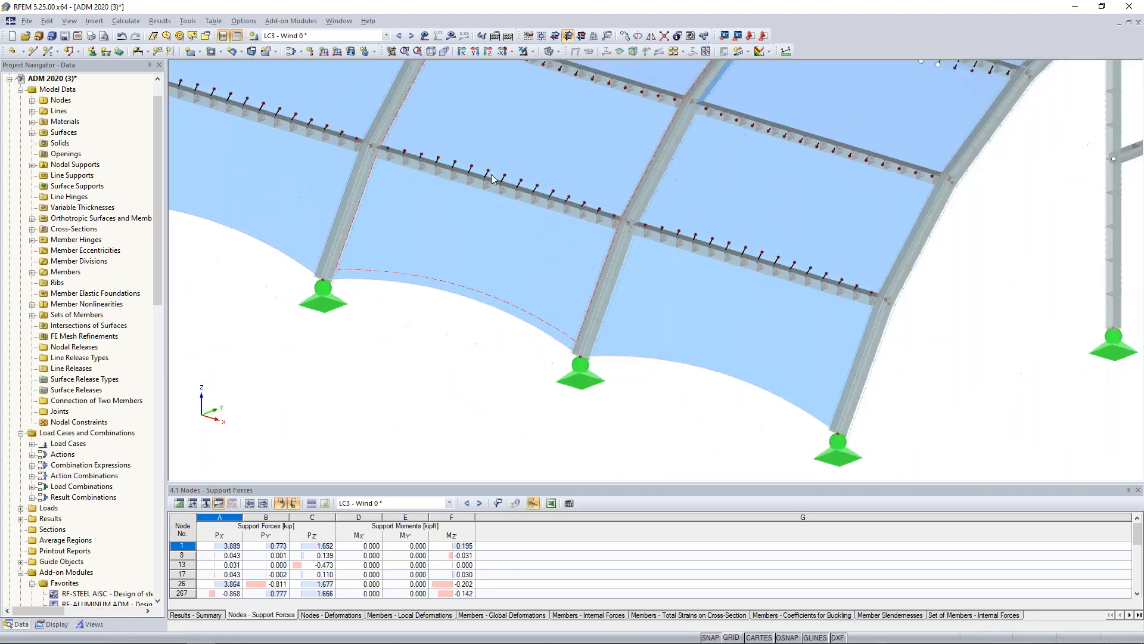
scroll(526, 234, "down", 2)
scroll(545, 309, "down", 3)
middle_click_drag(526, 234, 590, 347)
scroll(601, 349, "down", 1)
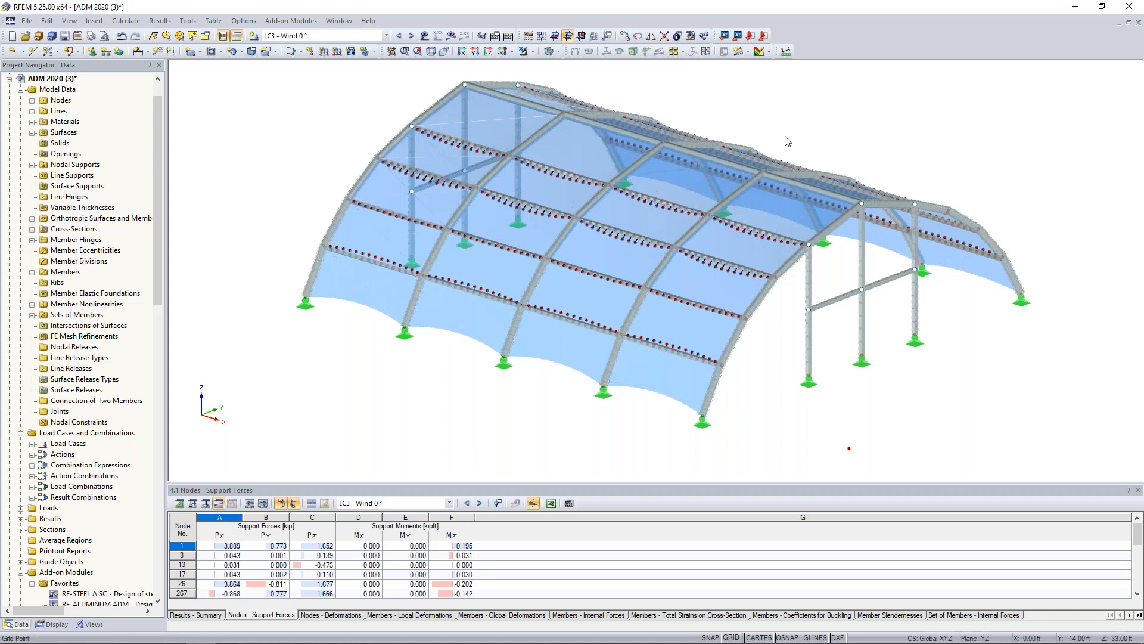
scroll(786, 137, "down", 1)
middle_click_drag(808, 139, 713, 140)
scroll(706, 140, "down", 1)
Activate load combination CO1 - 1.4D and display its global deformations u on the structure.
left_click(386, 35)
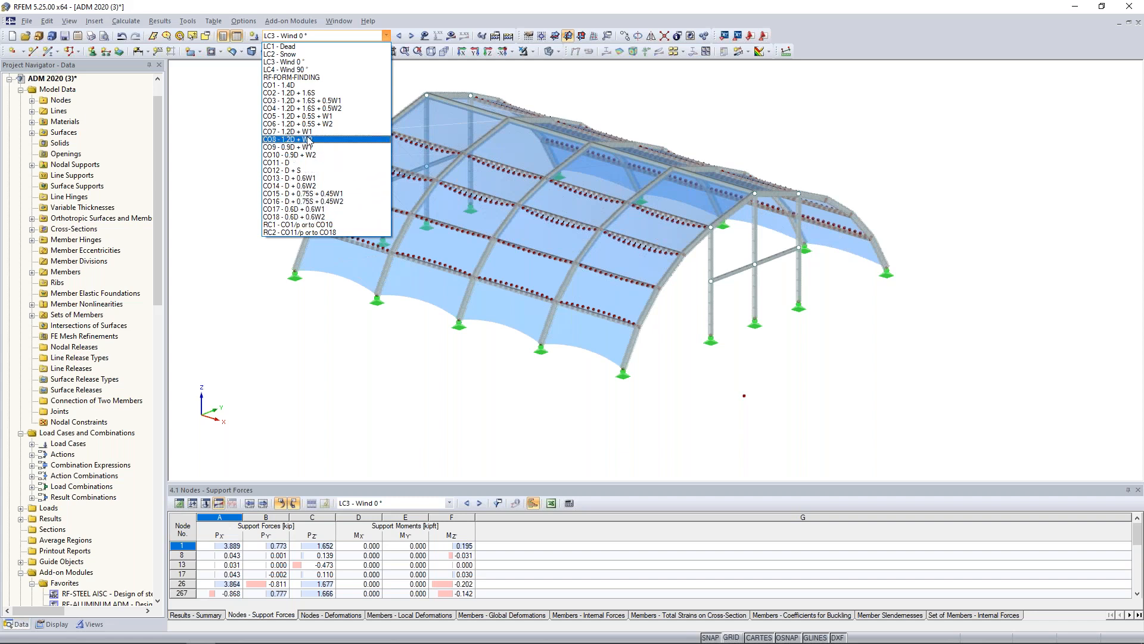
left_click(316, 86)
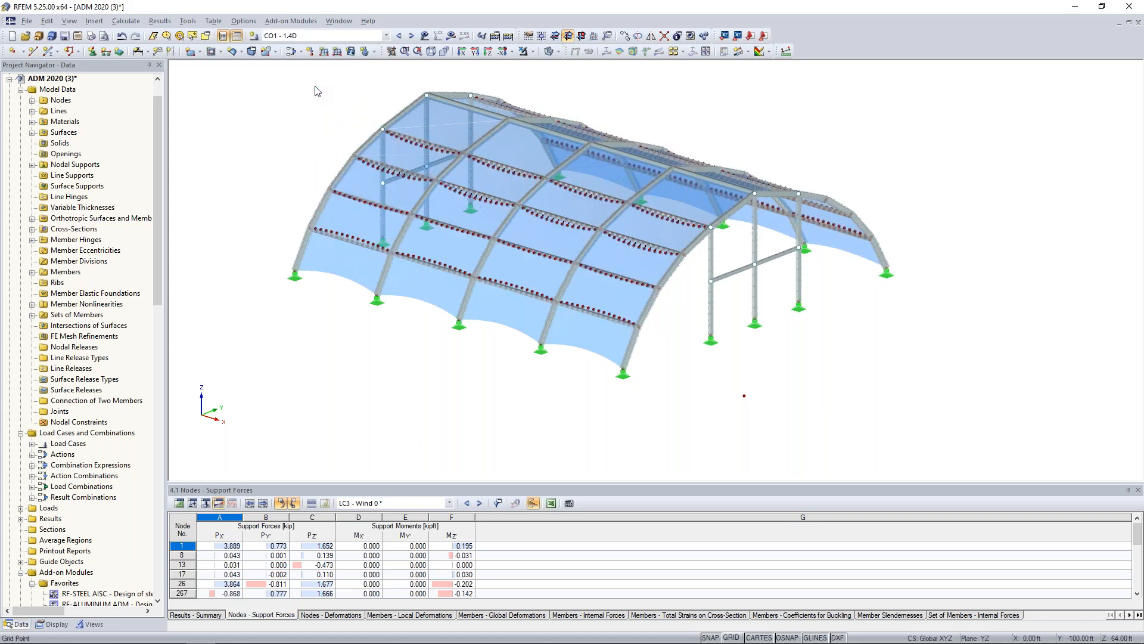
scroll(322, 113, "down", 2)
middle_click_drag(354, 150, 368, 169)
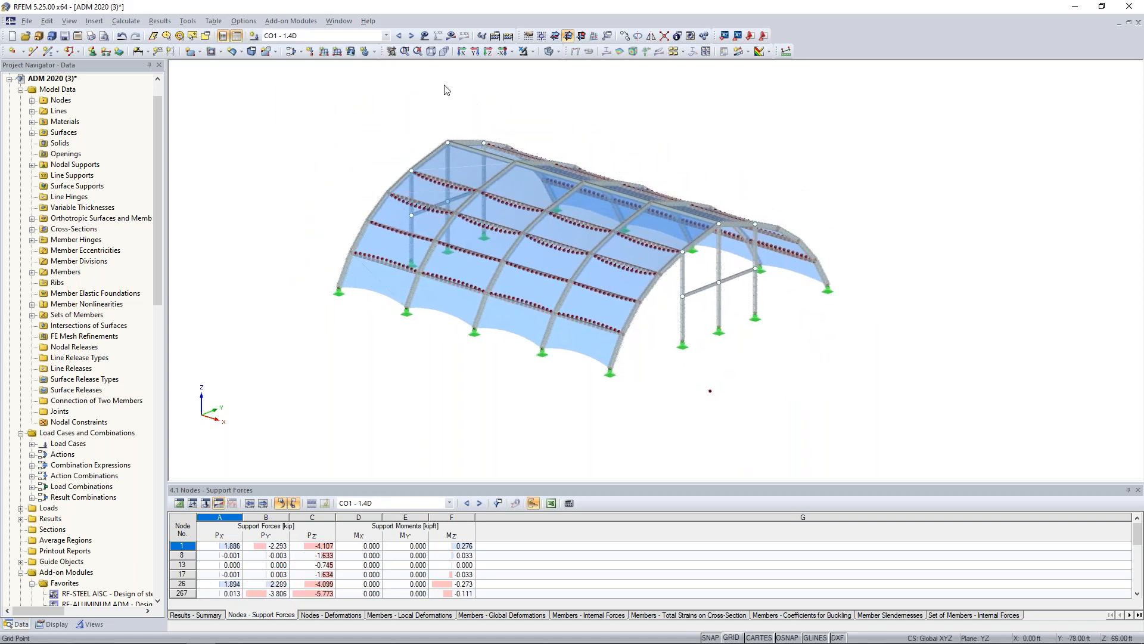
left_click(451, 36)
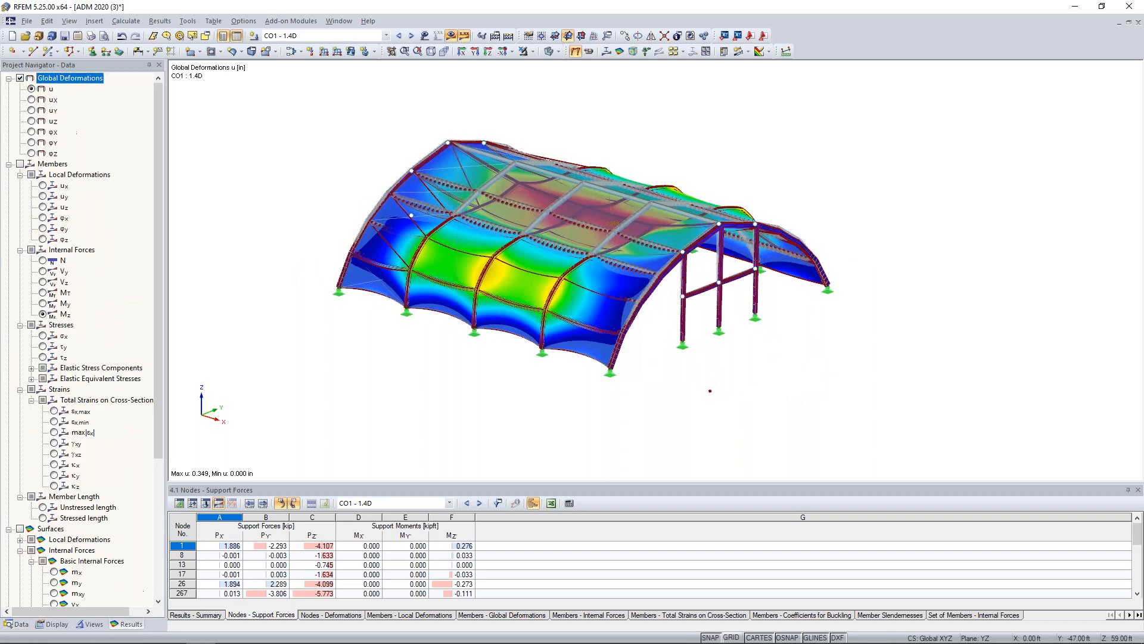
middle_click_drag(656, 137, 708, 165)
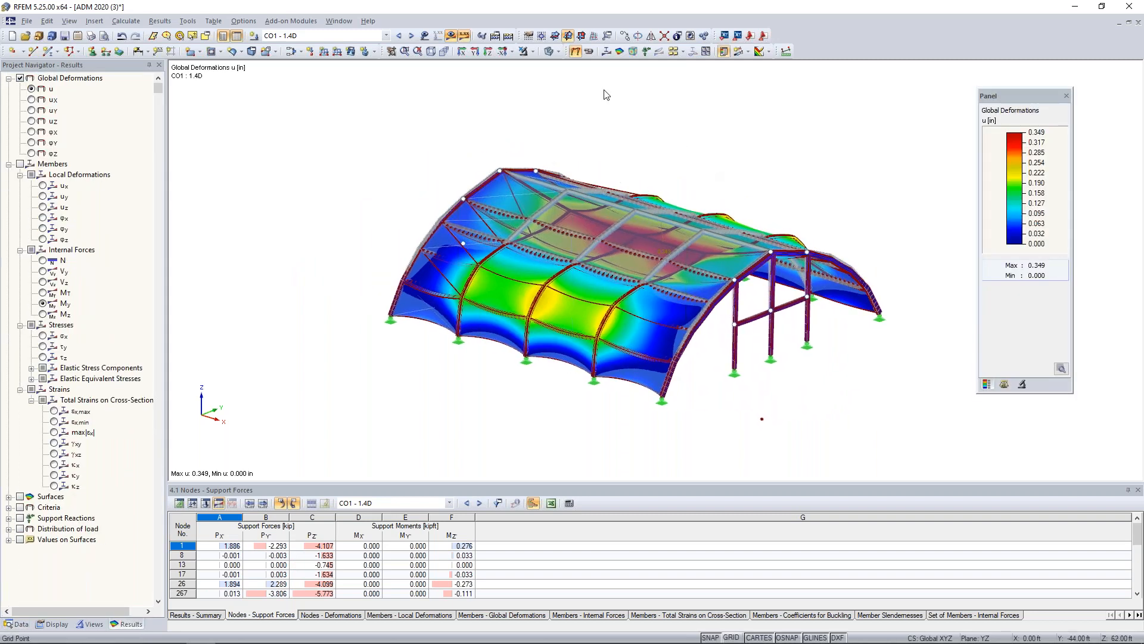
Hide the transparent surface overlay and display the global deformations u for load combination CO3 - 1.2D + 1.6S + 0.5W1.
left_click(547, 53)
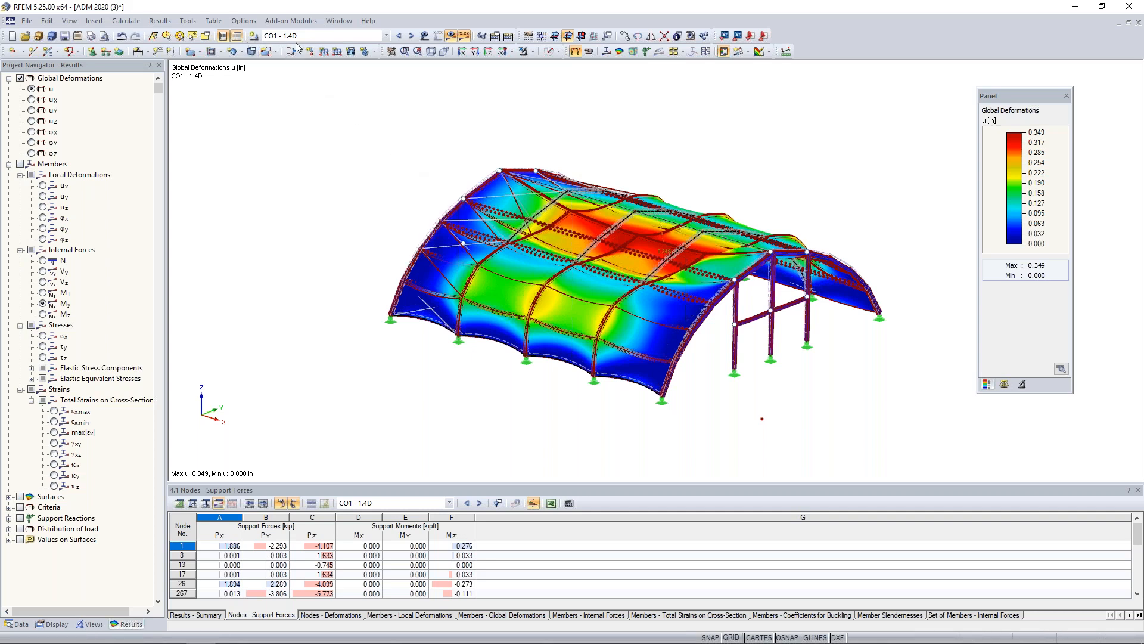
middle_click_drag(797, 198, 696, 166, "ctrl")
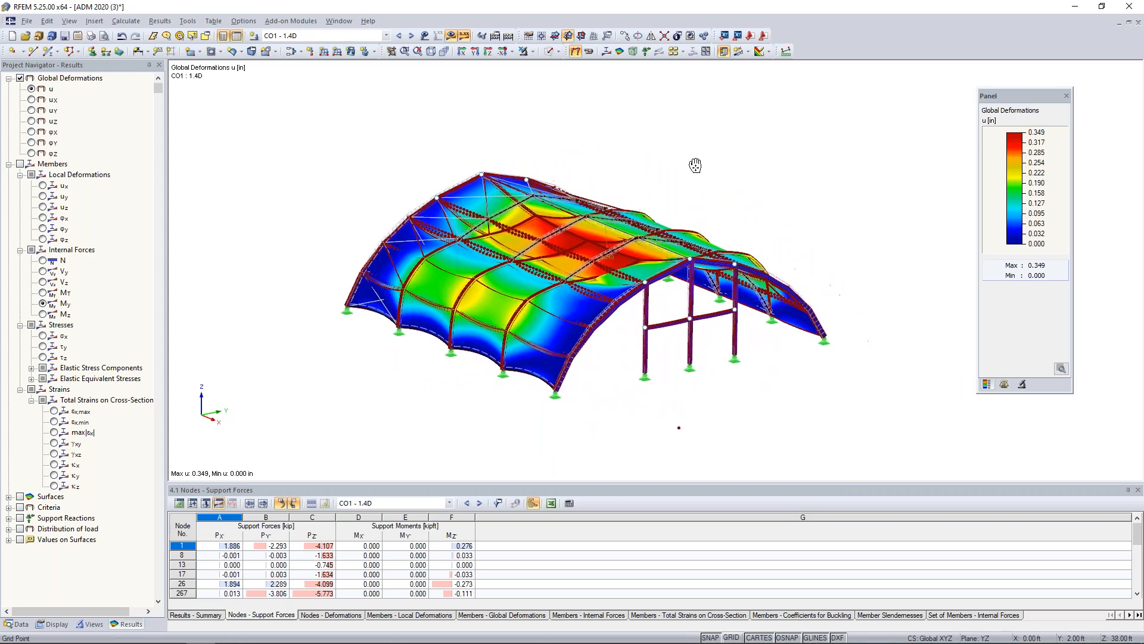
left_click(411, 37)
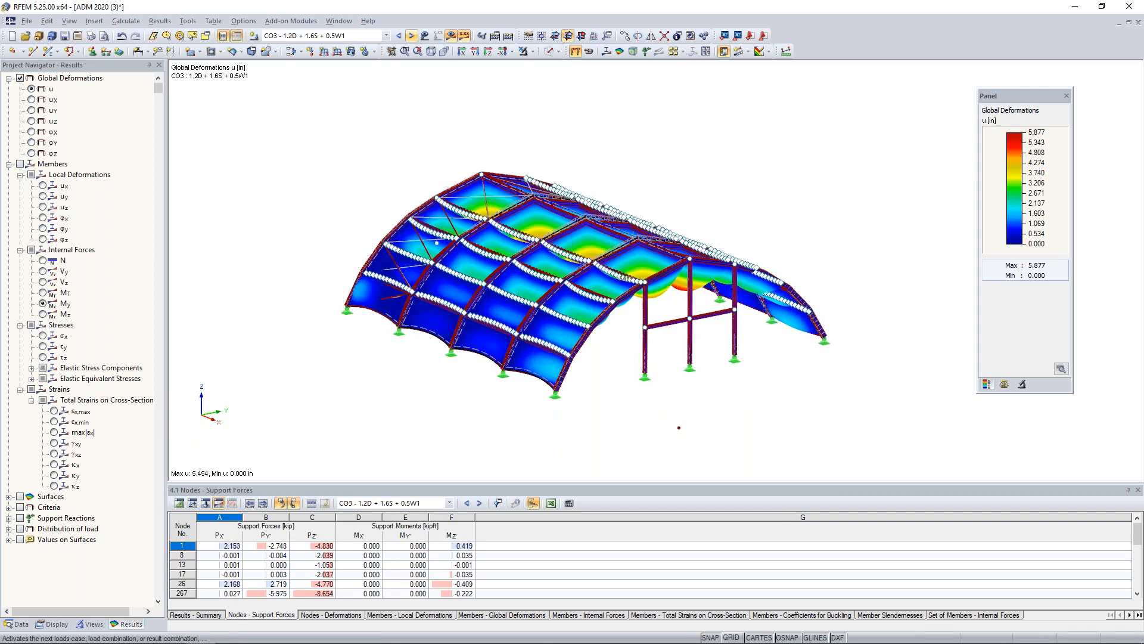
middle_click_drag(807, 214, 588, 262, "ctrl")
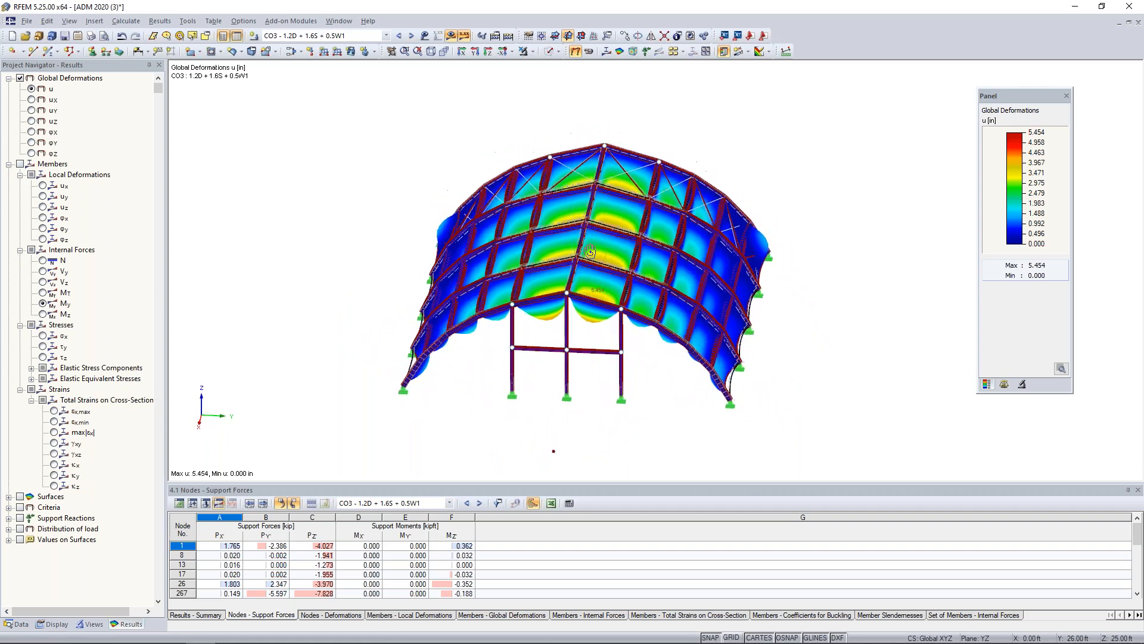
Display the global deformations for CO4 - 1.2D + 1.6S + 0.5W2 and examine the membrane panels from the side and front.
left_click(411, 37)
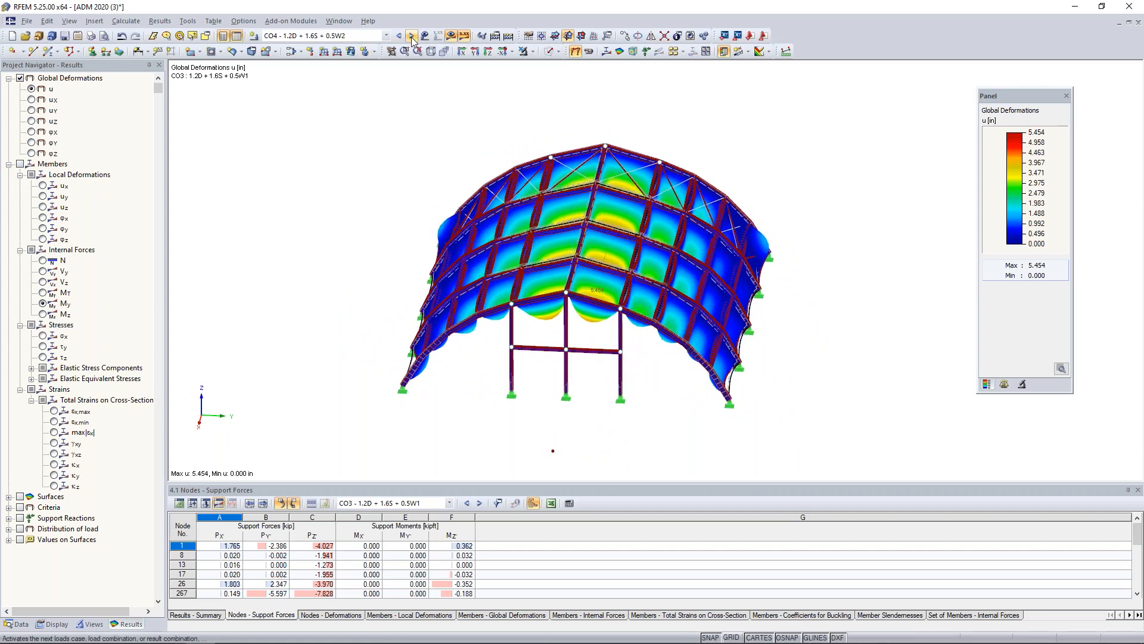
middle_click_drag(834, 361, 706, 364, "ctrl")
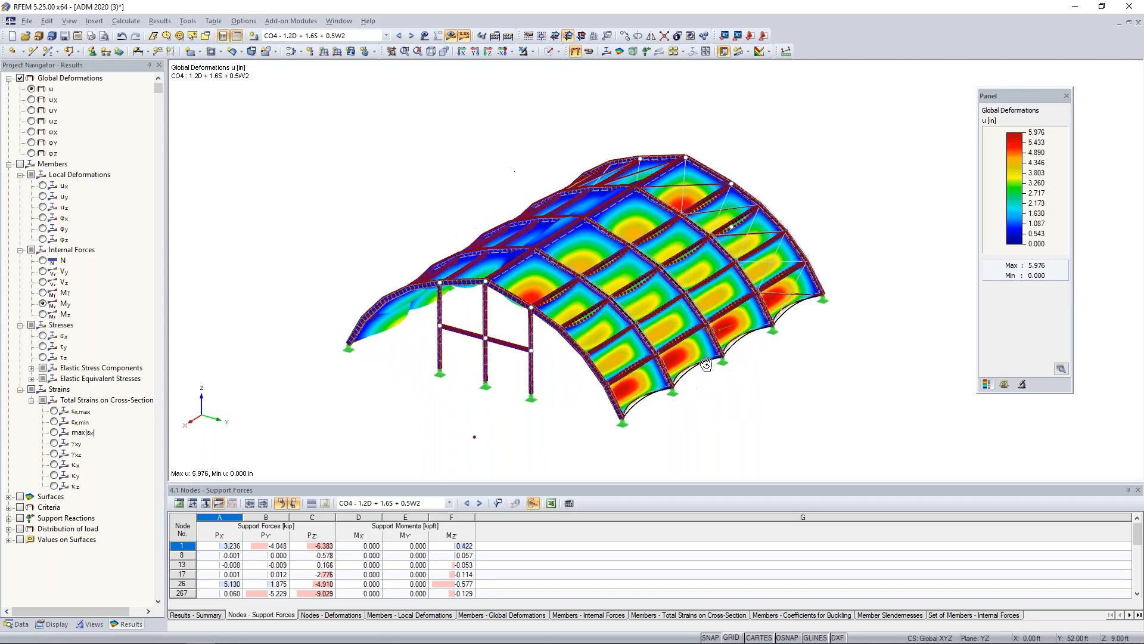
scroll(694, 360, "up", 4)
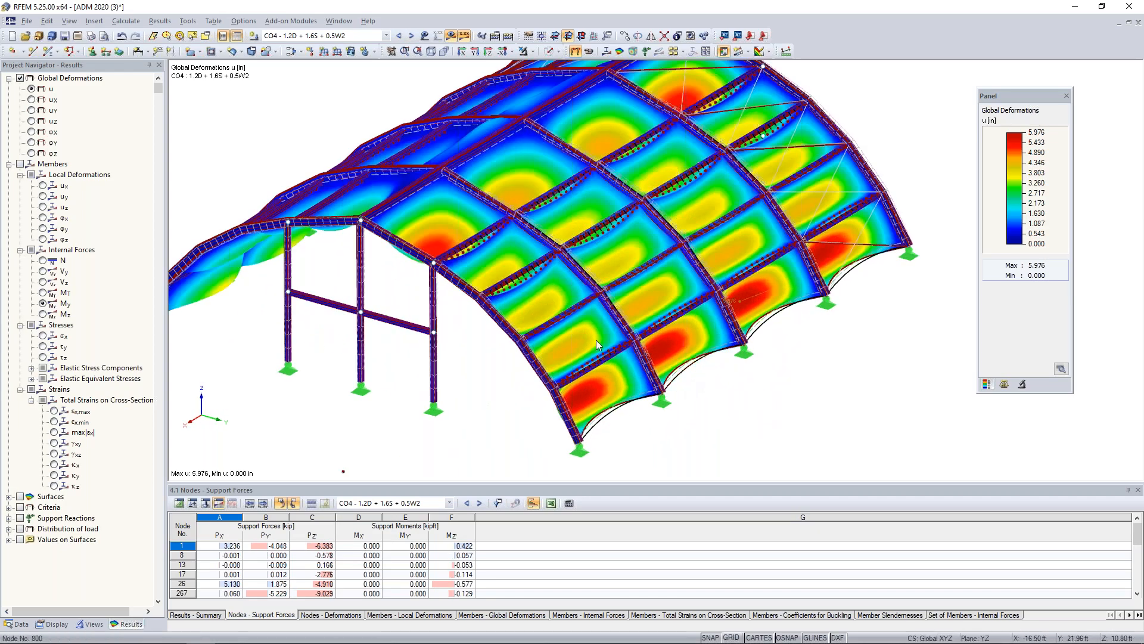
middle_click_drag(537, 398, 832, 276, "ctrl")
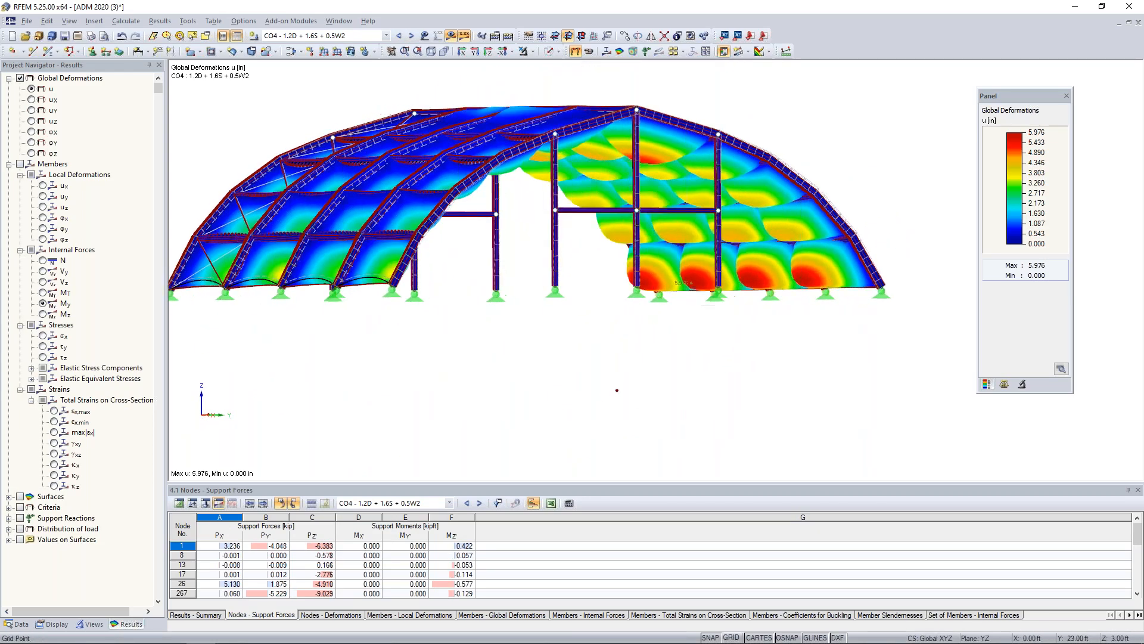
scroll(807, 221, "up", 4)
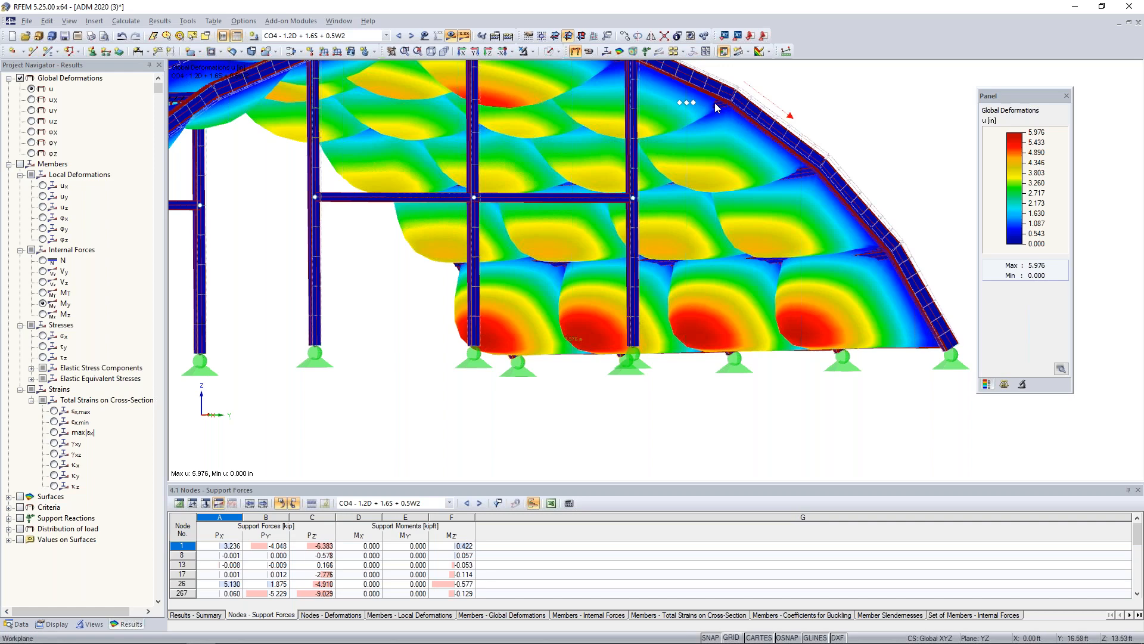
middle_click_drag(845, 169, 655, 198, "ctrl")
scroll(750, 206, "down", 2)
Display the global deformations for CO5 - 1.2D + 0.5S + W1 and examine the membrane bulging along the arches.
left_click(411, 37)
scroll(717, 310, "down", 4)
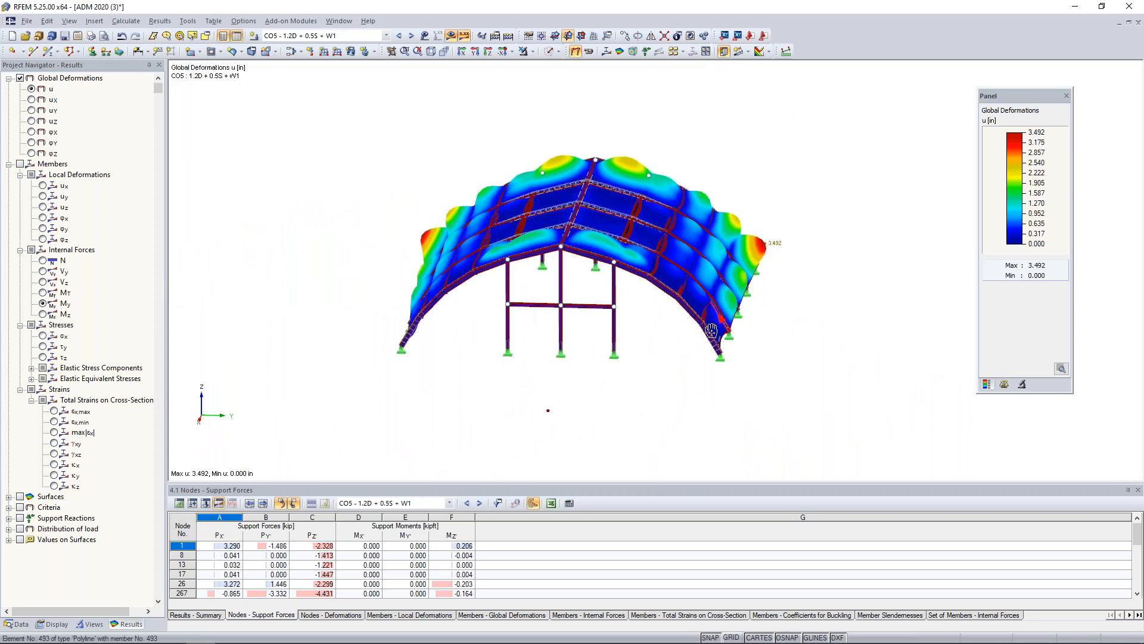
middle_click_drag(569, 288, 560, 328)
middle_click_drag(468, 332, 332, 339, "ctrl")
scroll(746, 260, "up", 3)
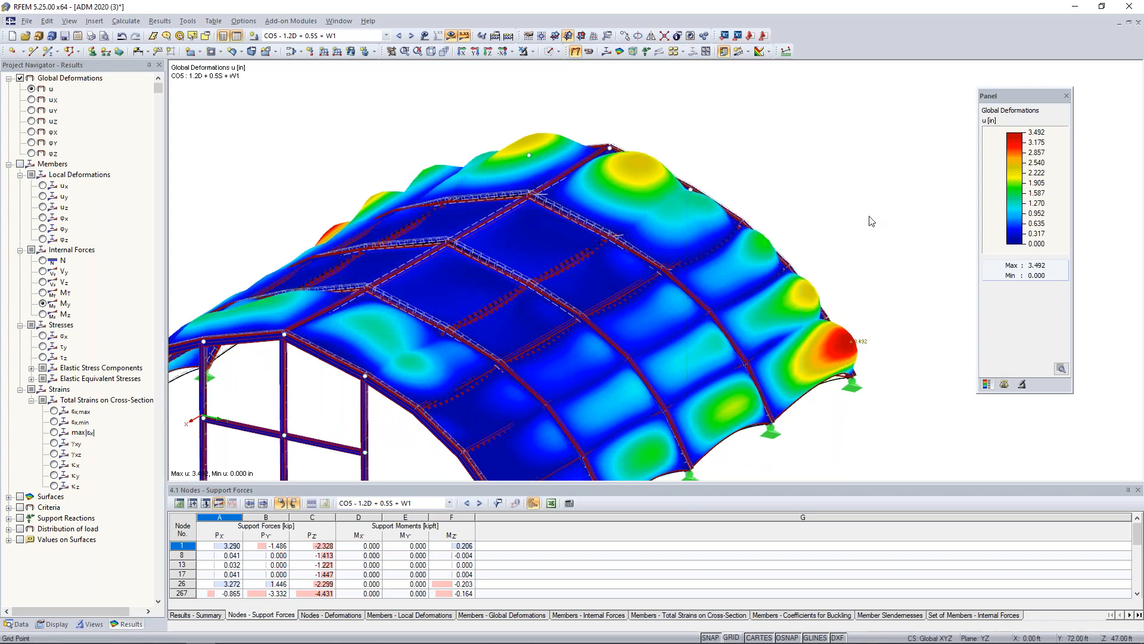
scroll(861, 225, "down", 2)
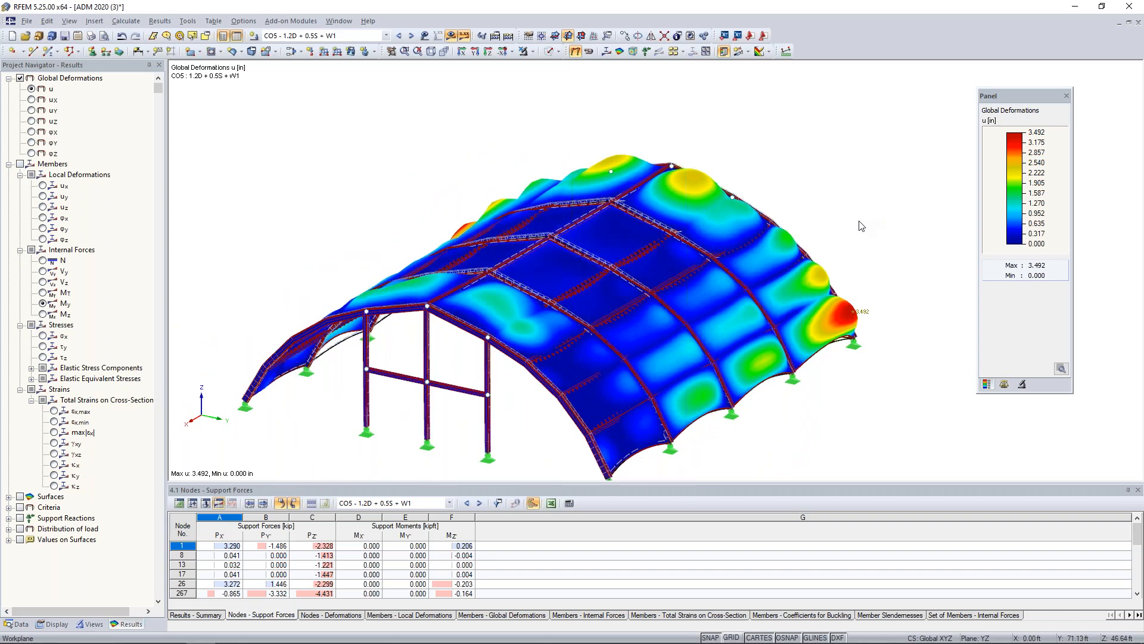
Activate load combination CO6 - 1.2D + 0.5S + W2 and examine its global deformations on the whole structure.
left_click(411, 36)
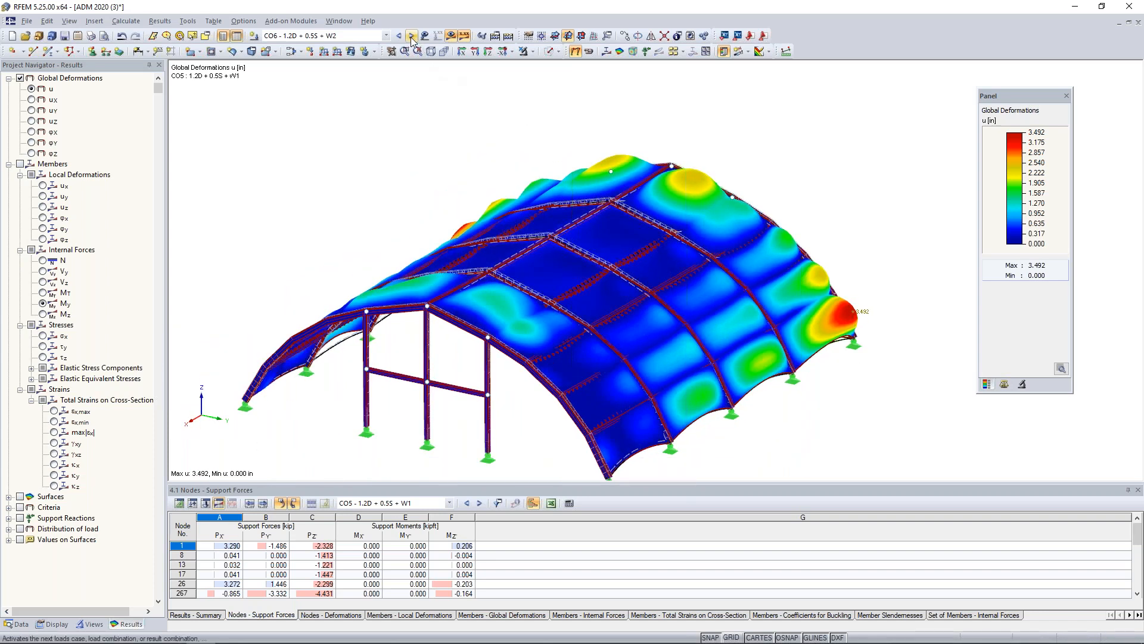
middle_click_drag(324, 168, 725, 187, "ctrl")
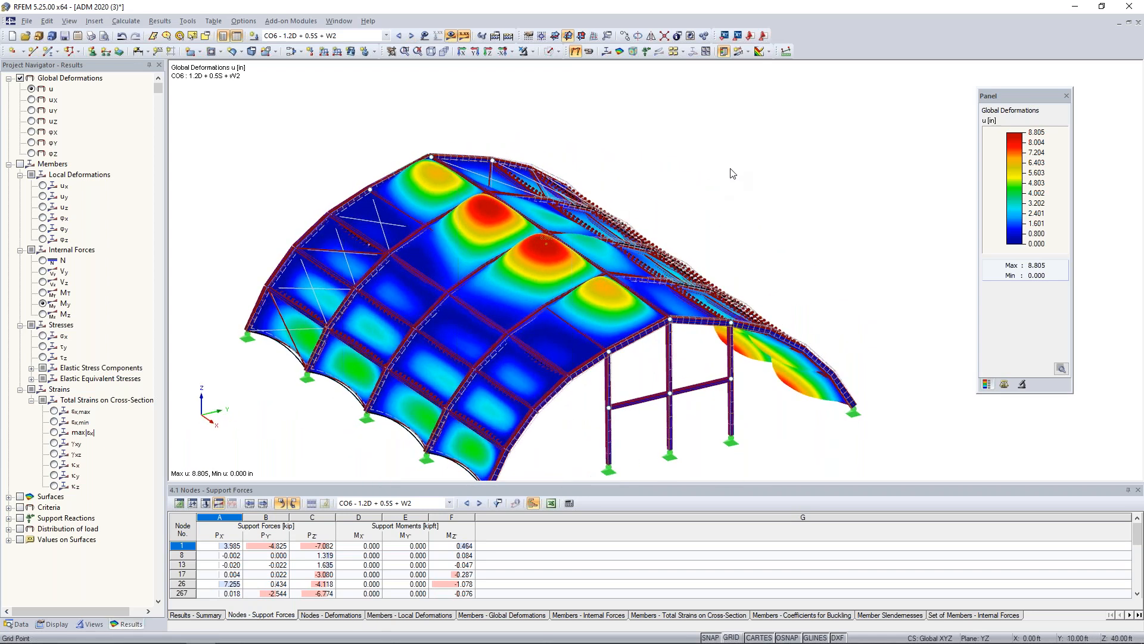
scroll(769, 196, "down", 2)
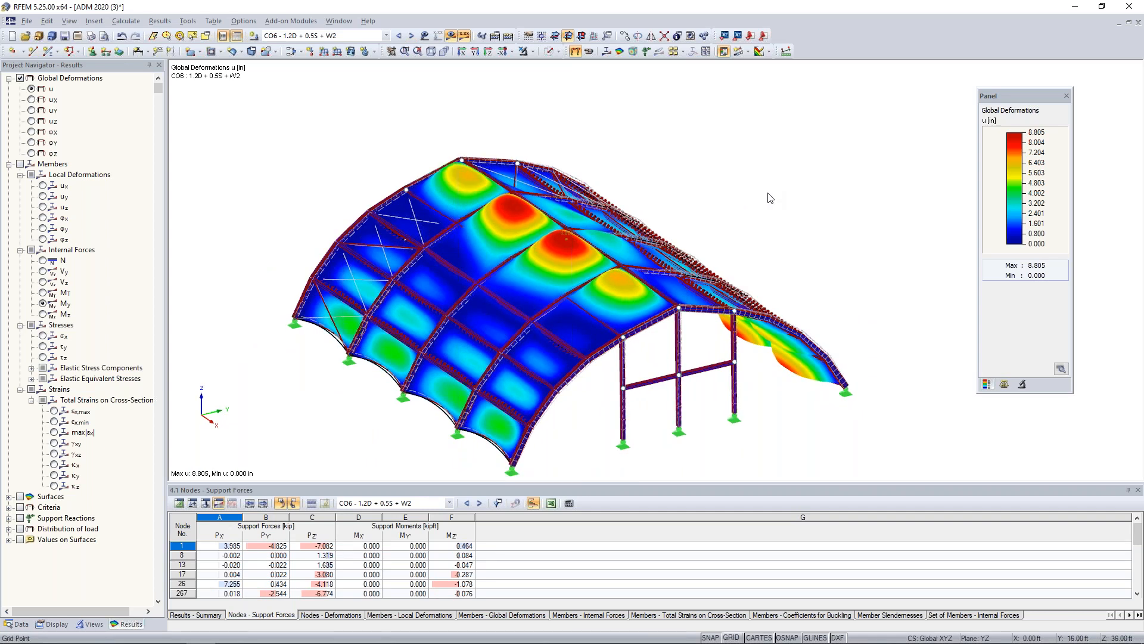
Turn off the global deformations and limit the visible objects to the sets of members, showing their My diagrams.
left_click(20, 79)
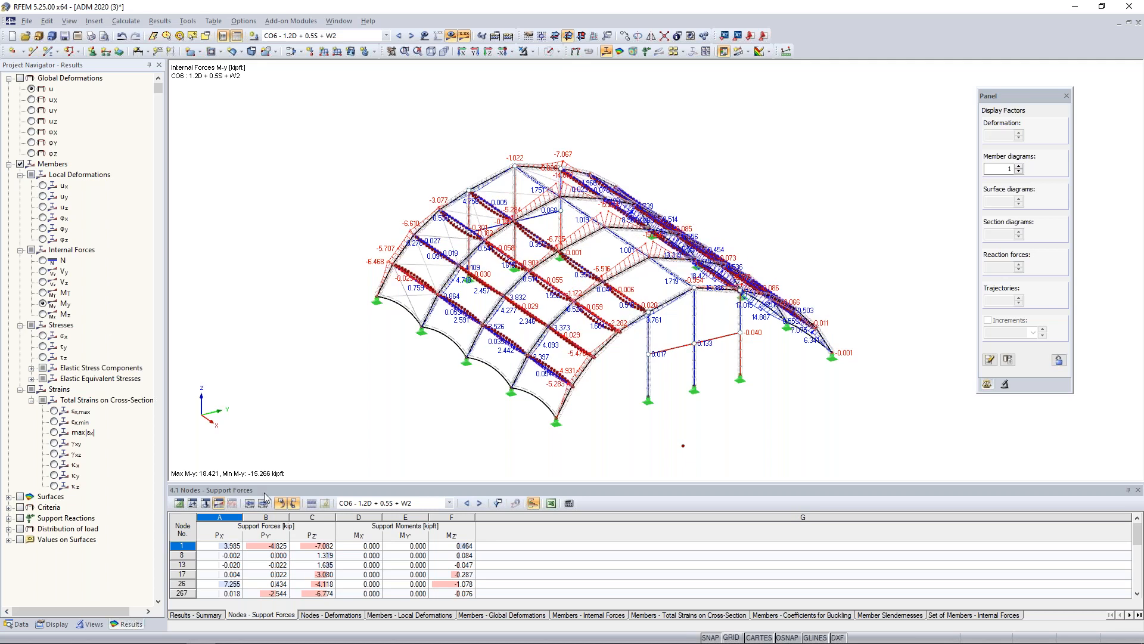
left_click(90, 624)
left_click(34, 419)
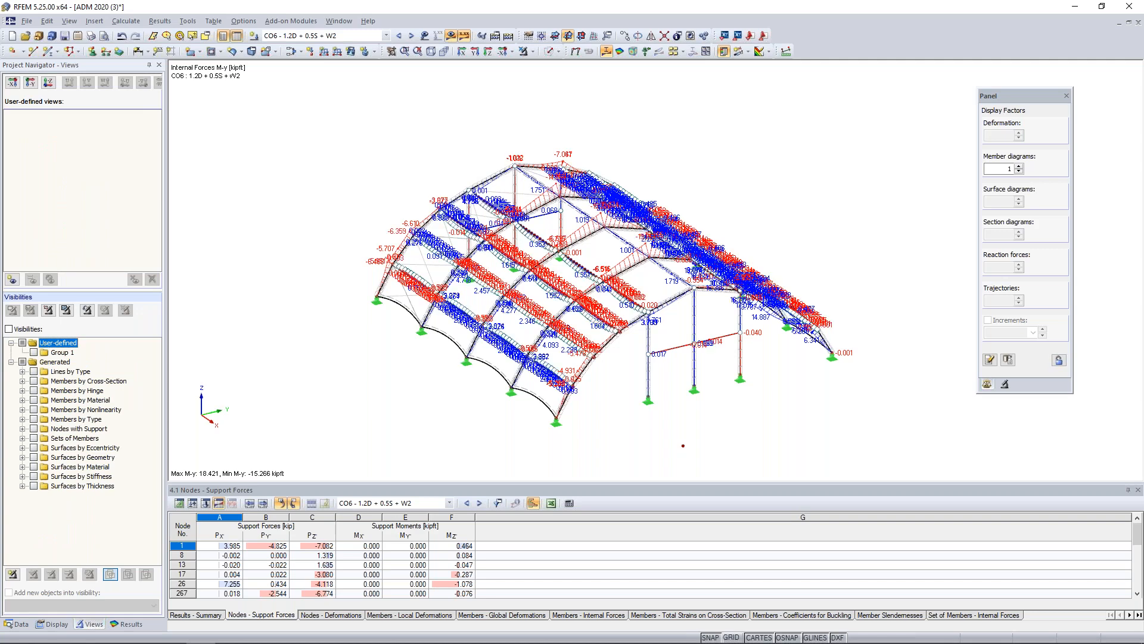
left_click(34, 438)
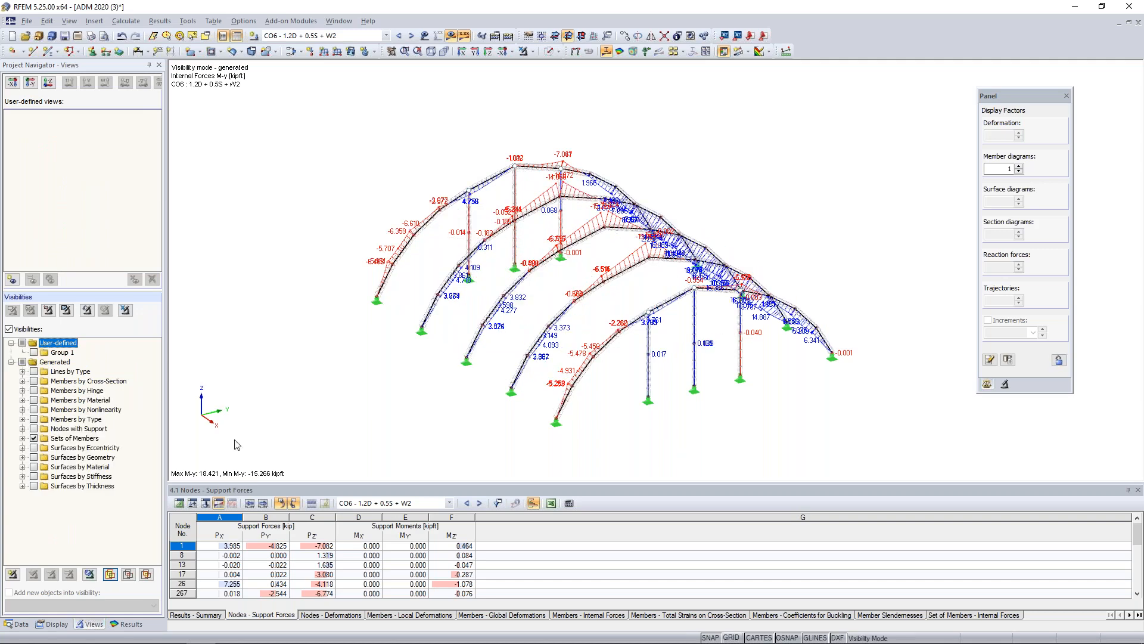
middle_click_drag(417, 401, 589, 413, "ctrl")
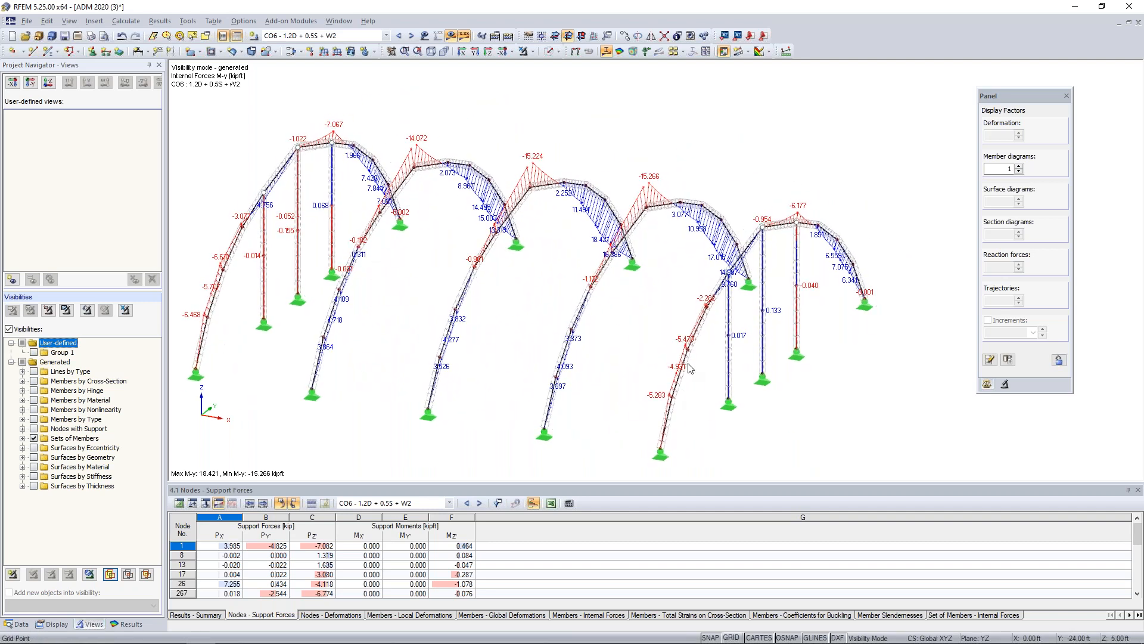
Review the internal forces N, Vy and Vz one after another on the arch and column member sets.
left_click(127, 624)
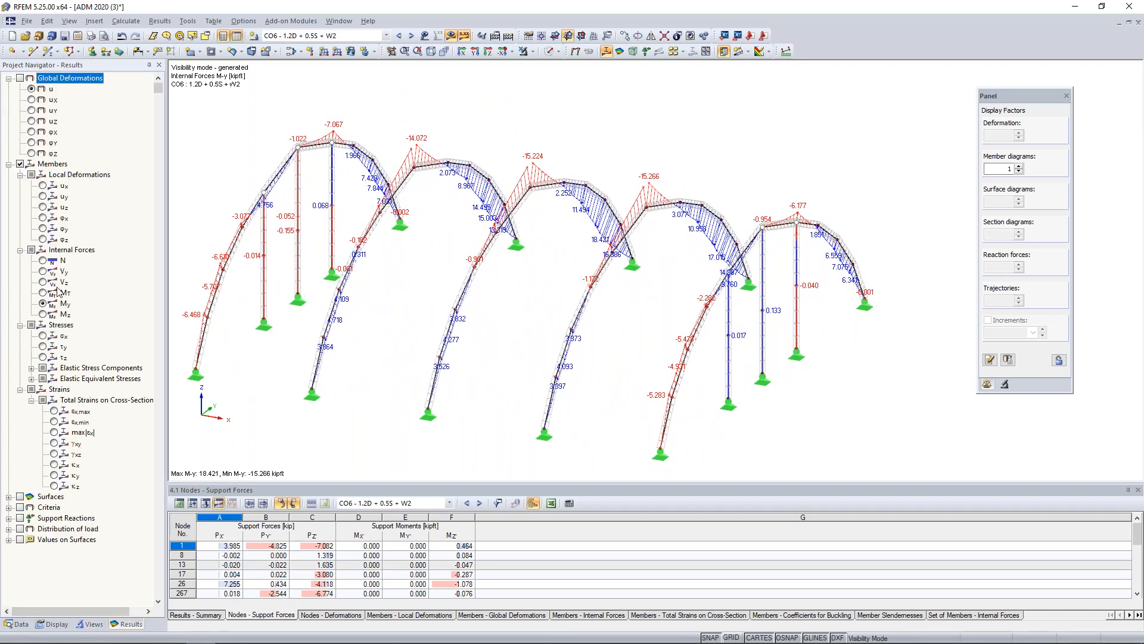
left_click(45, 261)
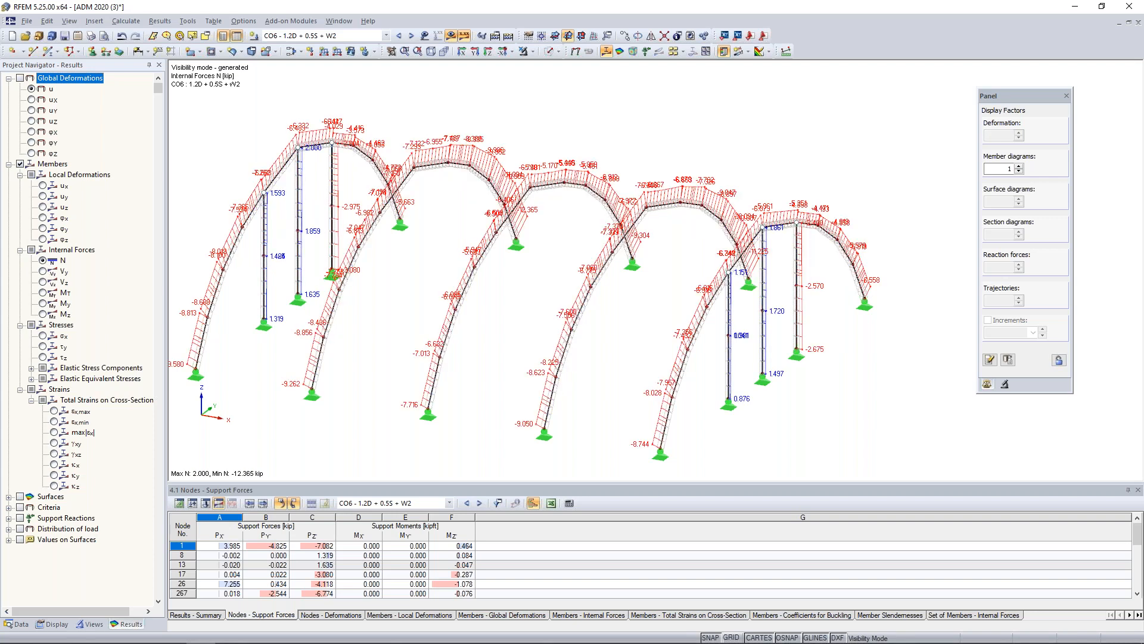
scroll(670, 290, "down", 1)
middle_click_drag(670, 290, 653, 303, "ctrl")
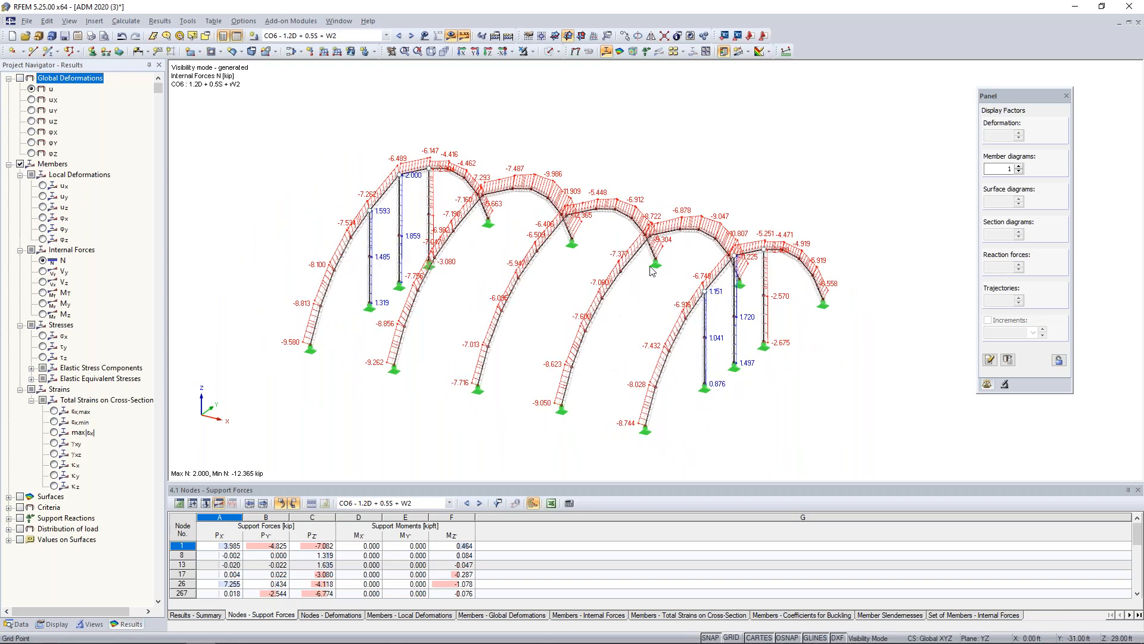
left_click(44, 272)
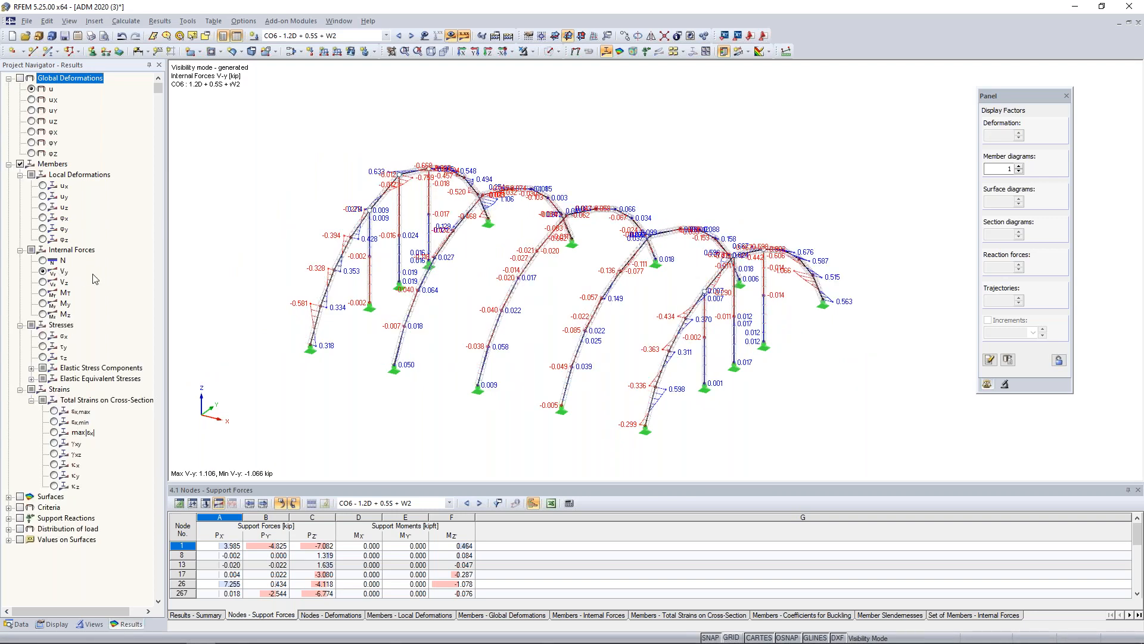
left_click(44, 282)
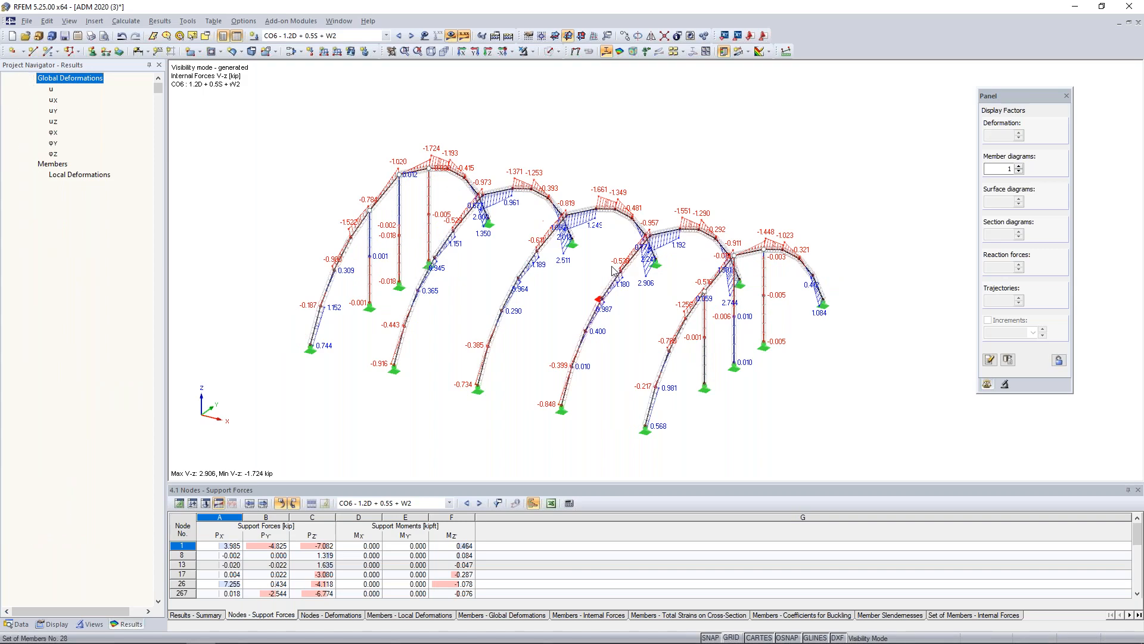
Display the bending moments My on the member sets and examine the arches from the front and at an angle.
left_click(44, 304)
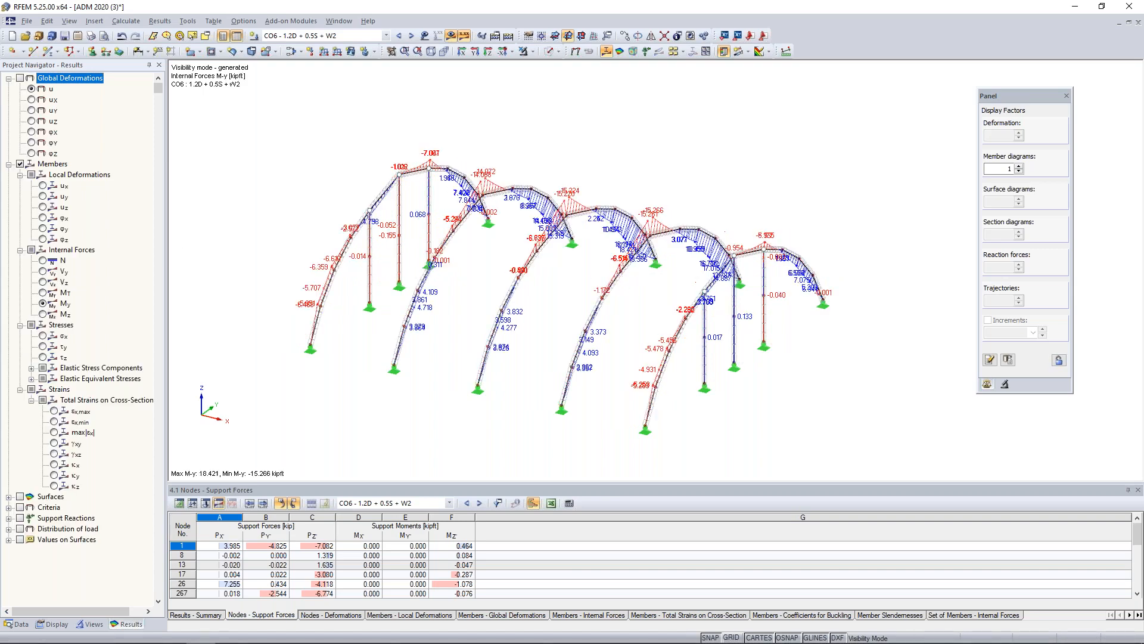
middle_click_drag(753, 227, 527, 216, "ctrl")
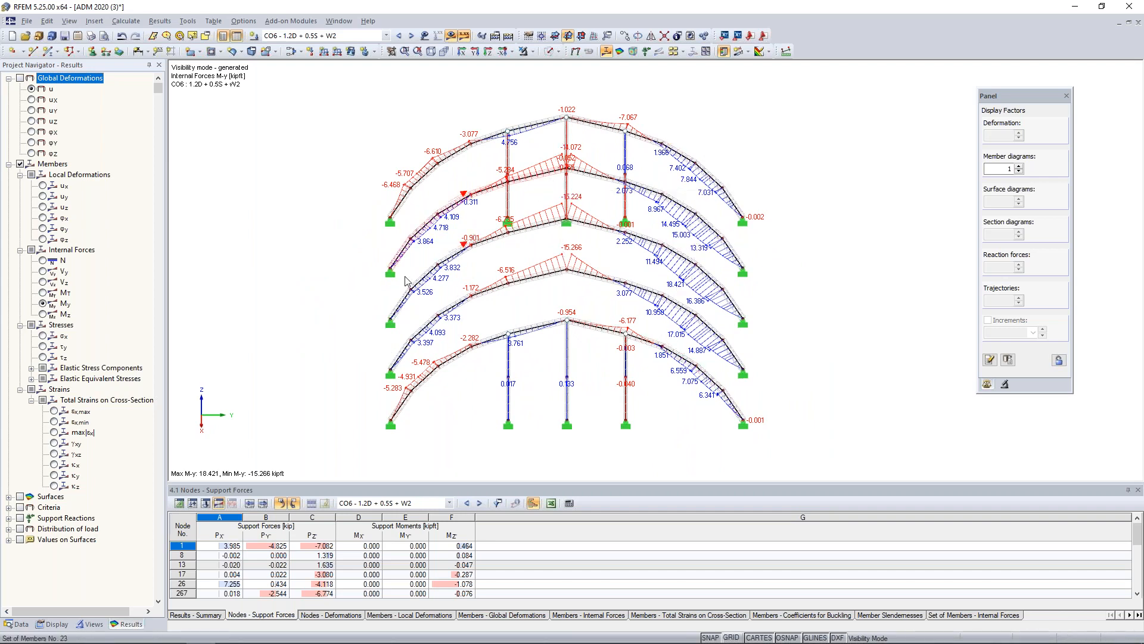
middle_click_drag(289, 307, 546, 258, "ctrl")
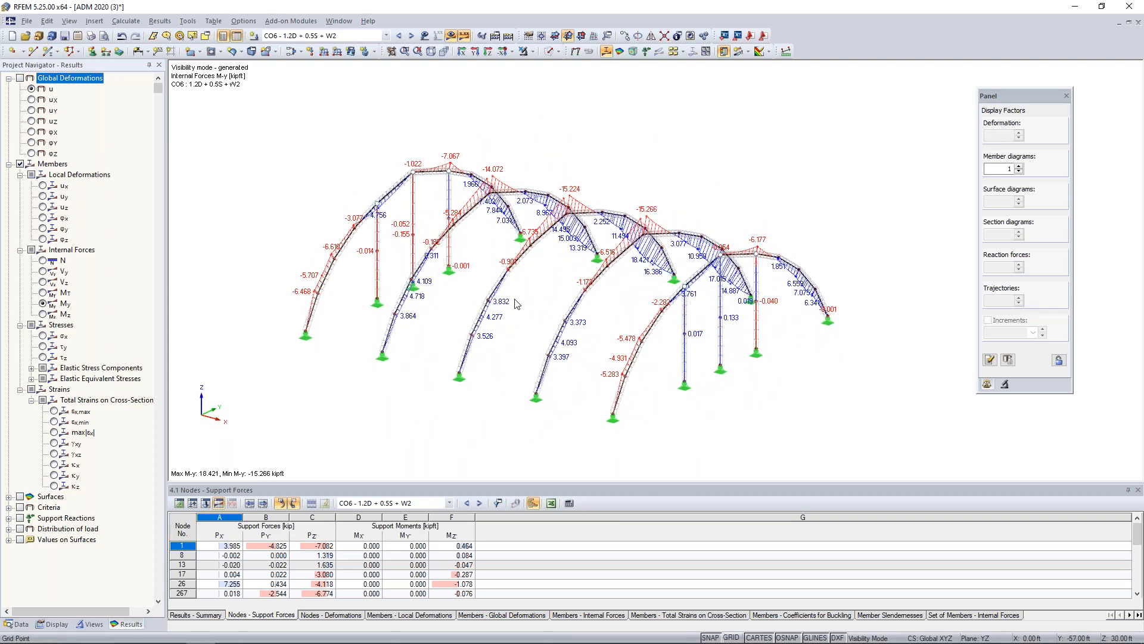
Open the result diagrams for the middle arch's member set no. 23 and add the axial force N and shear force Vz diagrams.
scroll(500, 335, "up", 2)
scroll(462, 333, "up", 1)
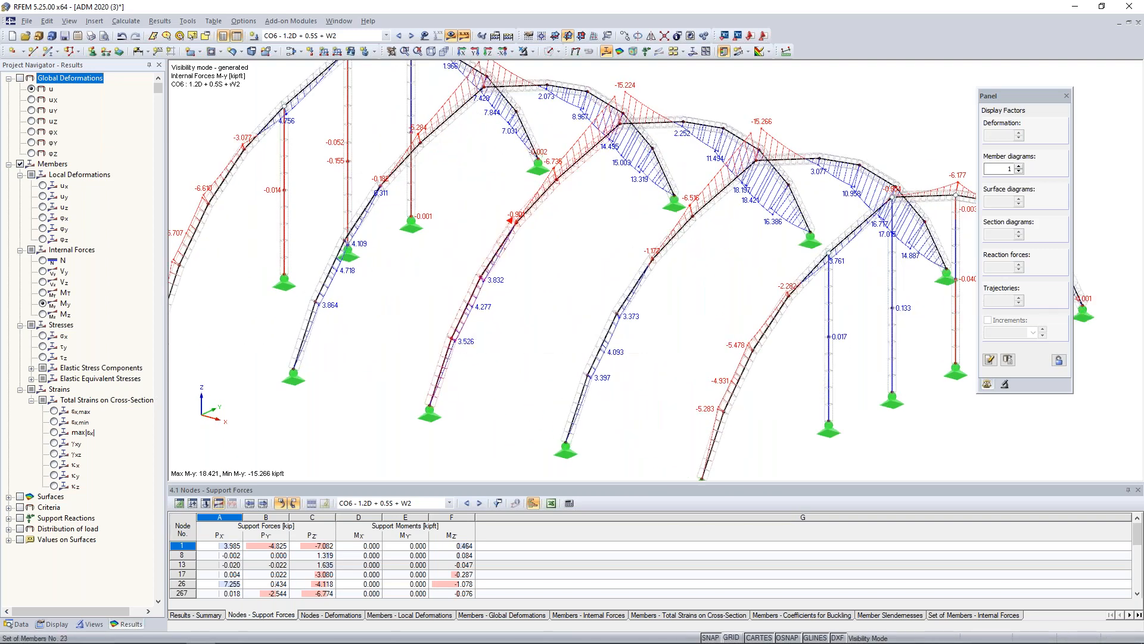
right_click(460, 328)
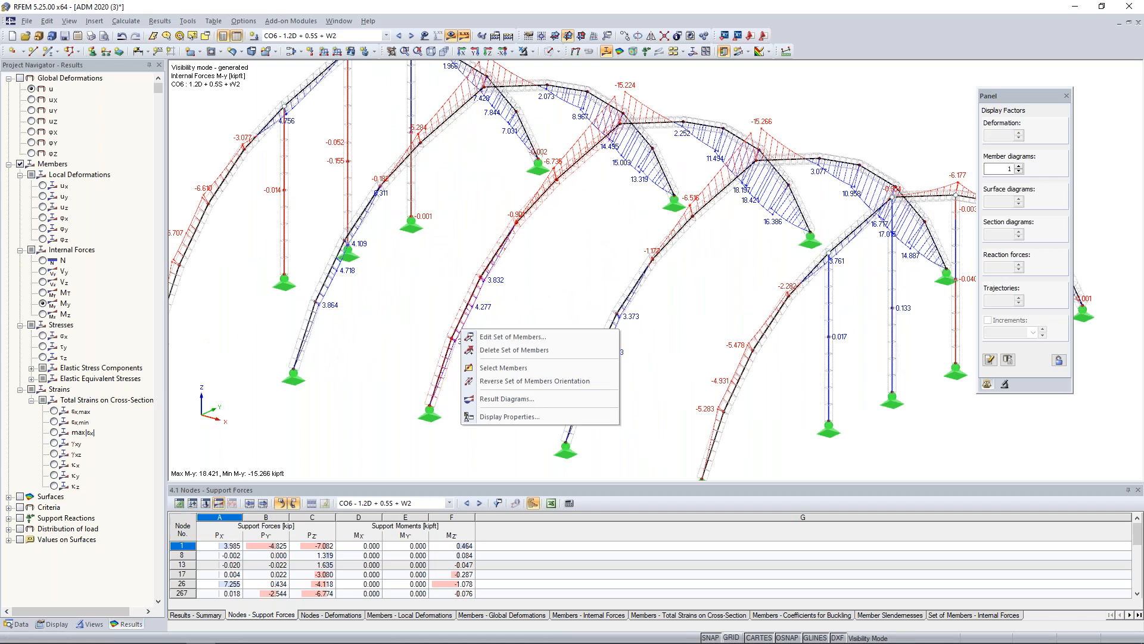
left_click(494, 400)
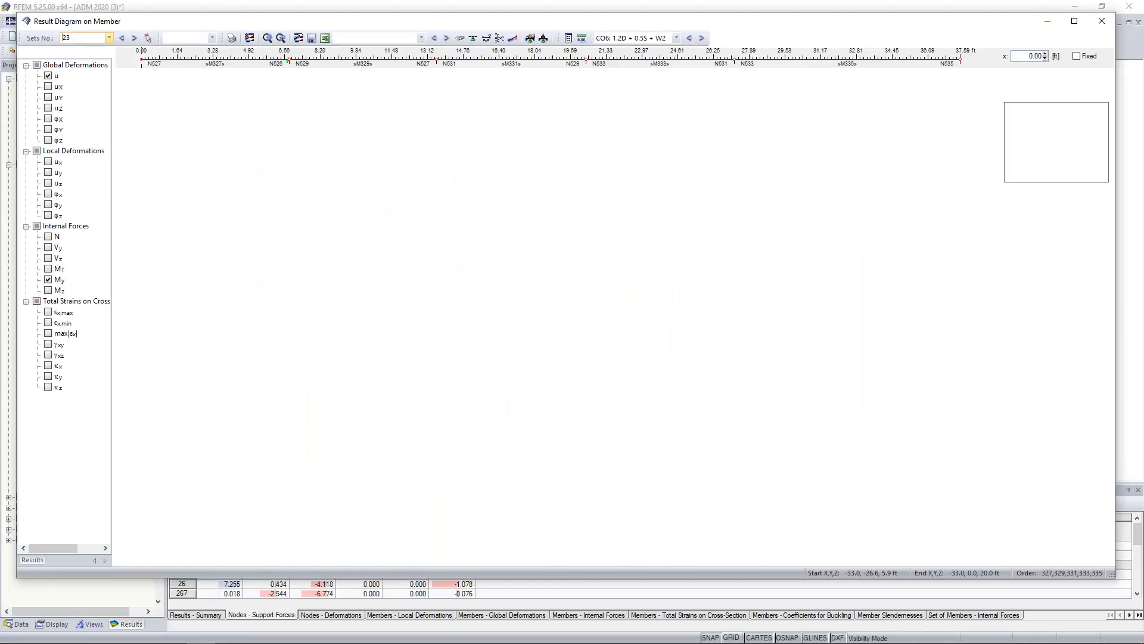
left_click(48, 236)
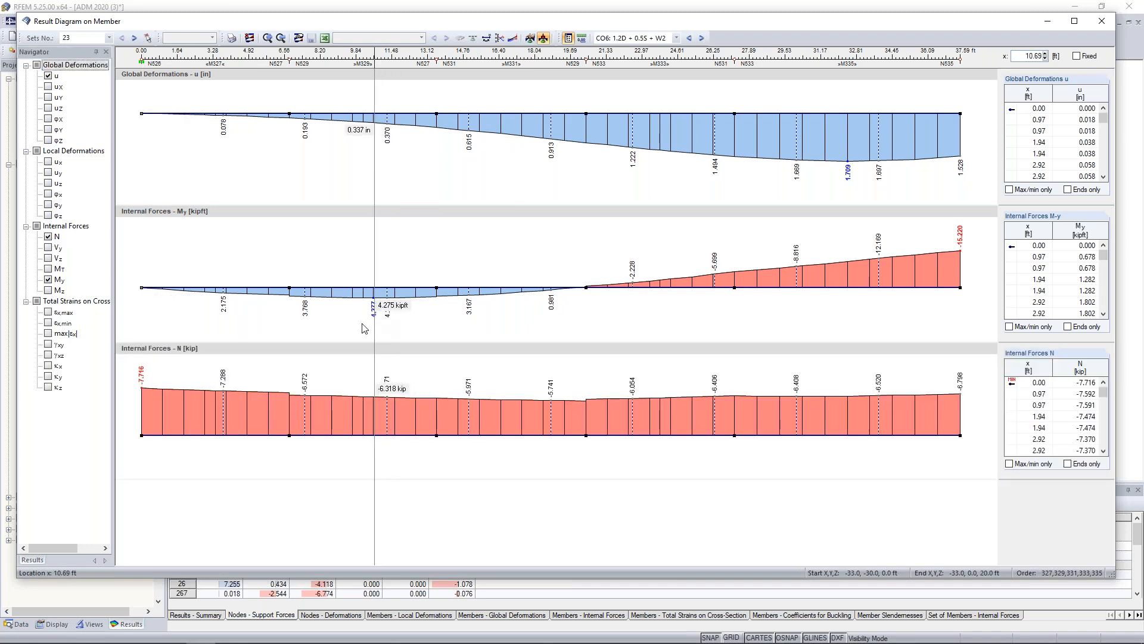
left_click(48, 258)
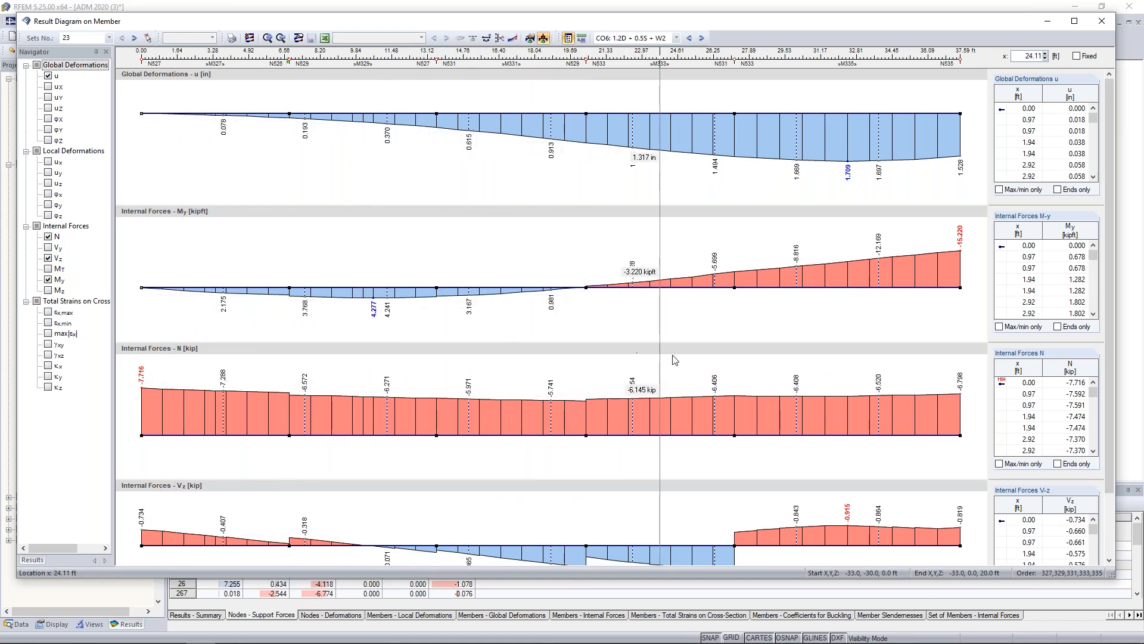
Switch the member set's result diagrams to load combination CO8, review them and close the diagram window.
left_click(701, 38)
left_click(702, 37)
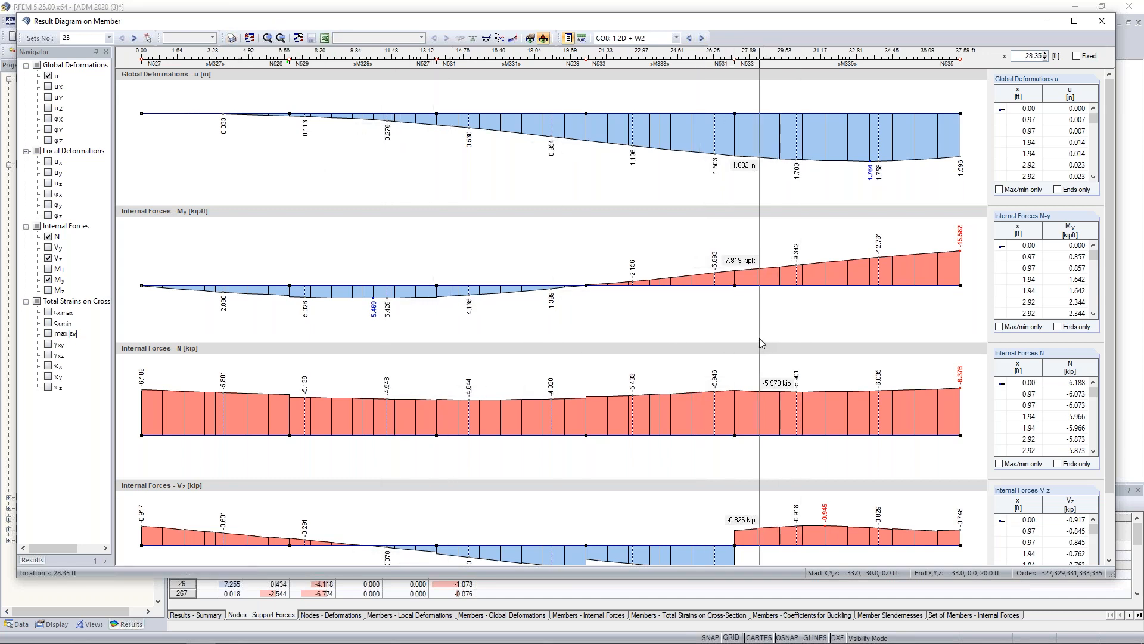
left_click(1102, 21)
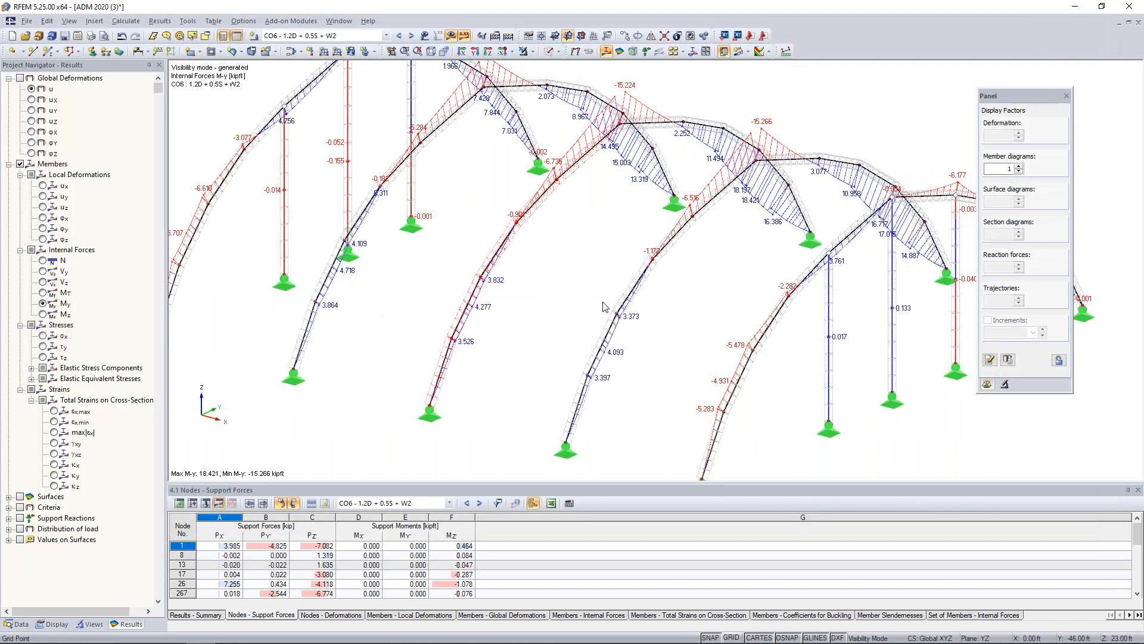
Show all arches in the model view and enlarge the results table to list every nodal support force for CO6.
scroll(602, 307, "down", 1)
scroll(444, 306, "down", 1)
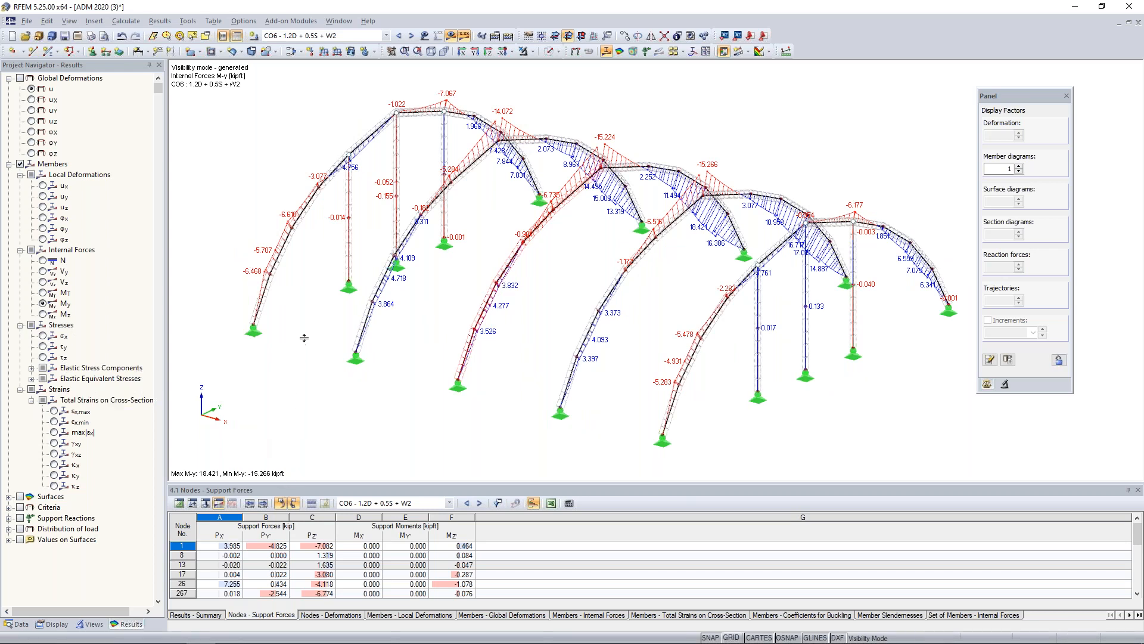
left_click_drag(304, 337, 304, 338)
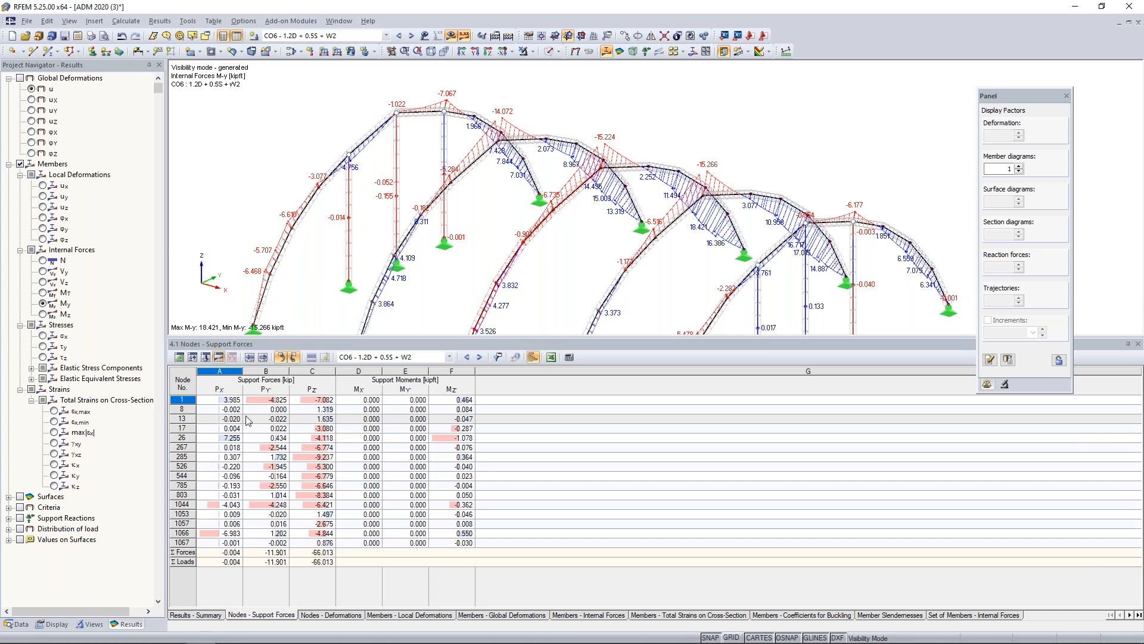
List the member internal forces for CO6 and locate member 1's extreme value rows in the model.
left_click(558, 617)
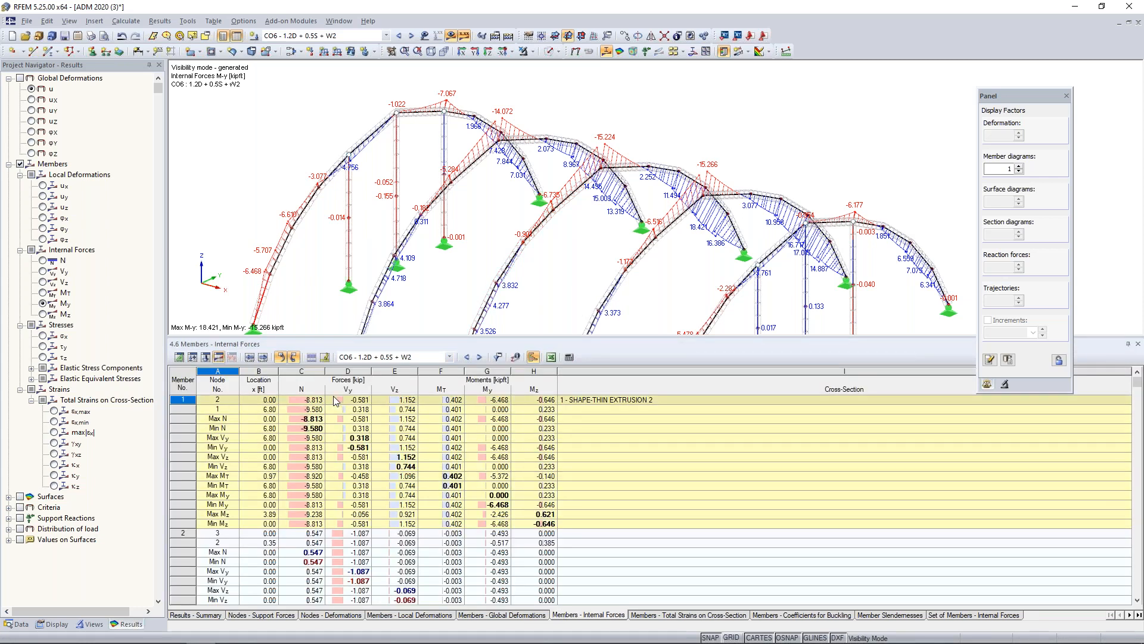
left_click(271, 419)
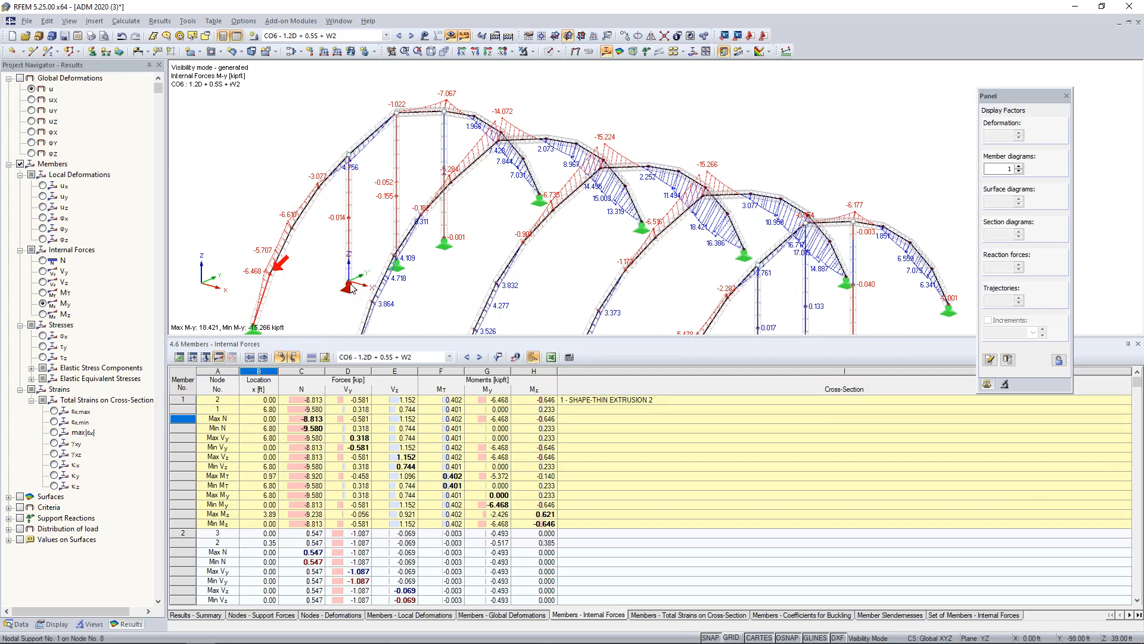
scroll(379, 274, "down", 1)
middle_click_drag(379, 274, 405, 211)
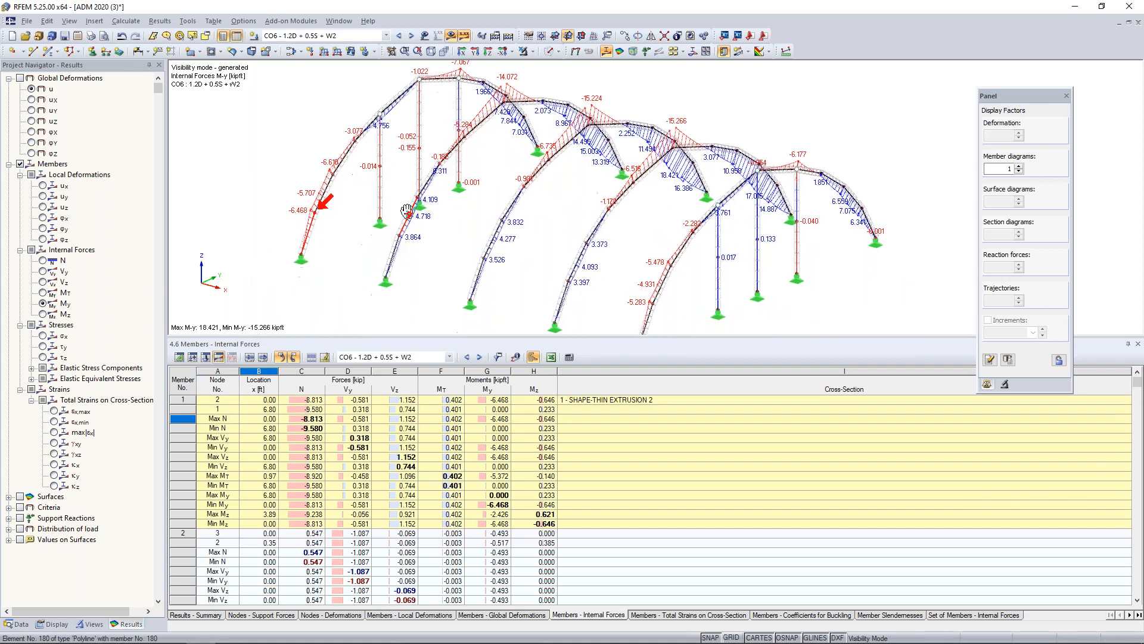
left_click(269, 428)
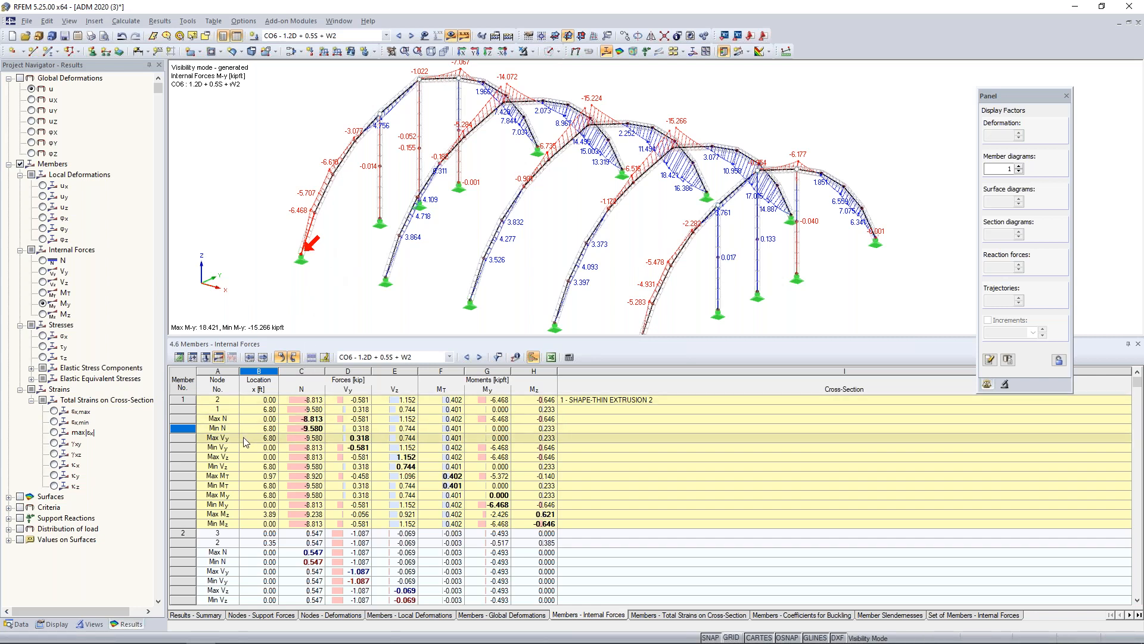
left_click(256, 419)
key("Down")
key("Down")
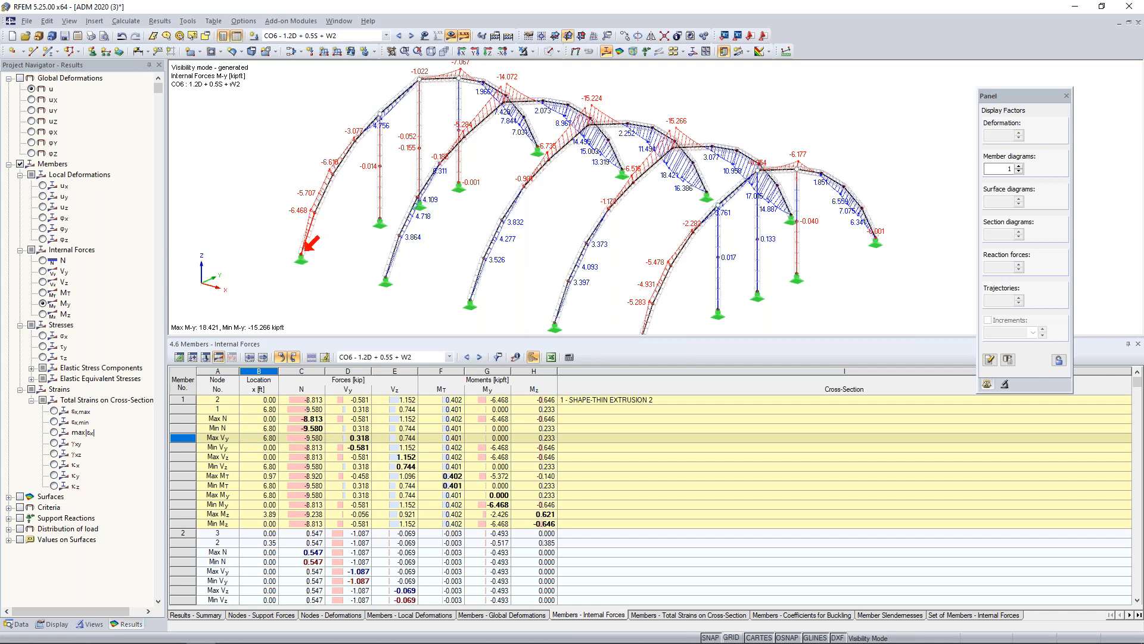
left_click(249, 476)
left_click(244, 496)
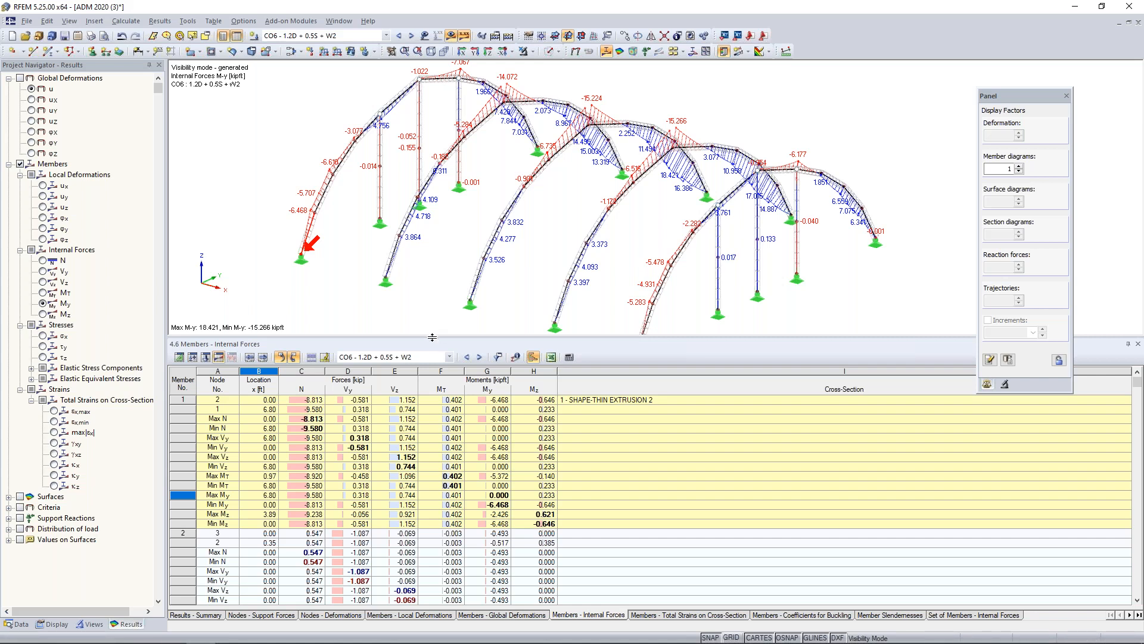
Reduce the height of the results table, hide the member results and show the complete structure beyond the arches.
left_click_drag(447, 437, 447, 441)
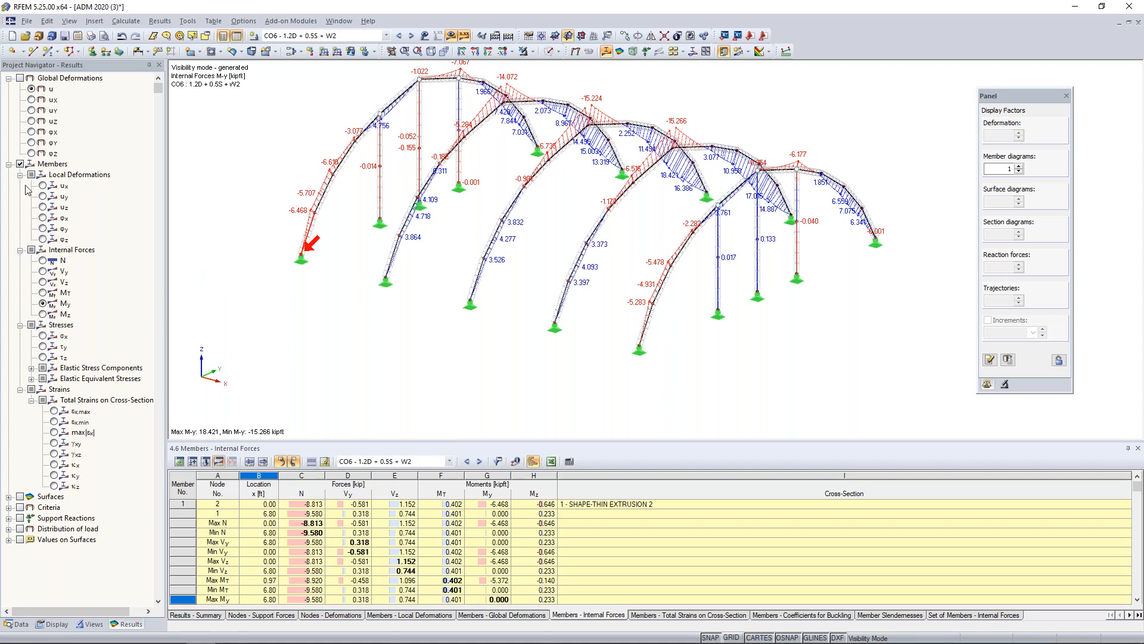
left_click(20, 164)
left_click(9, 163)
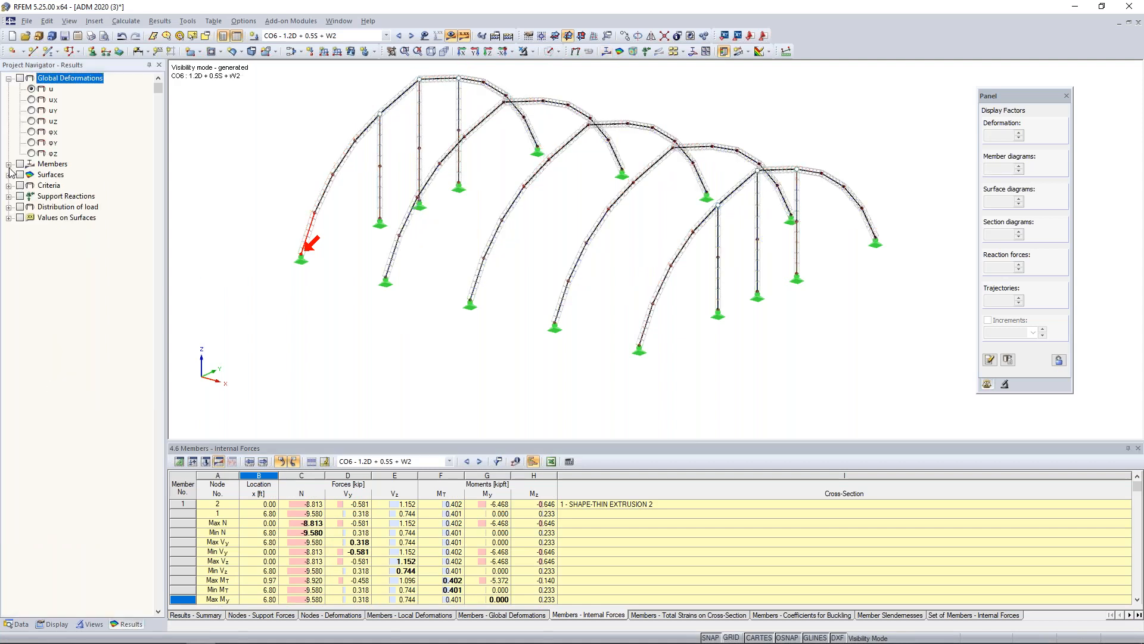
left_click(9, 174)
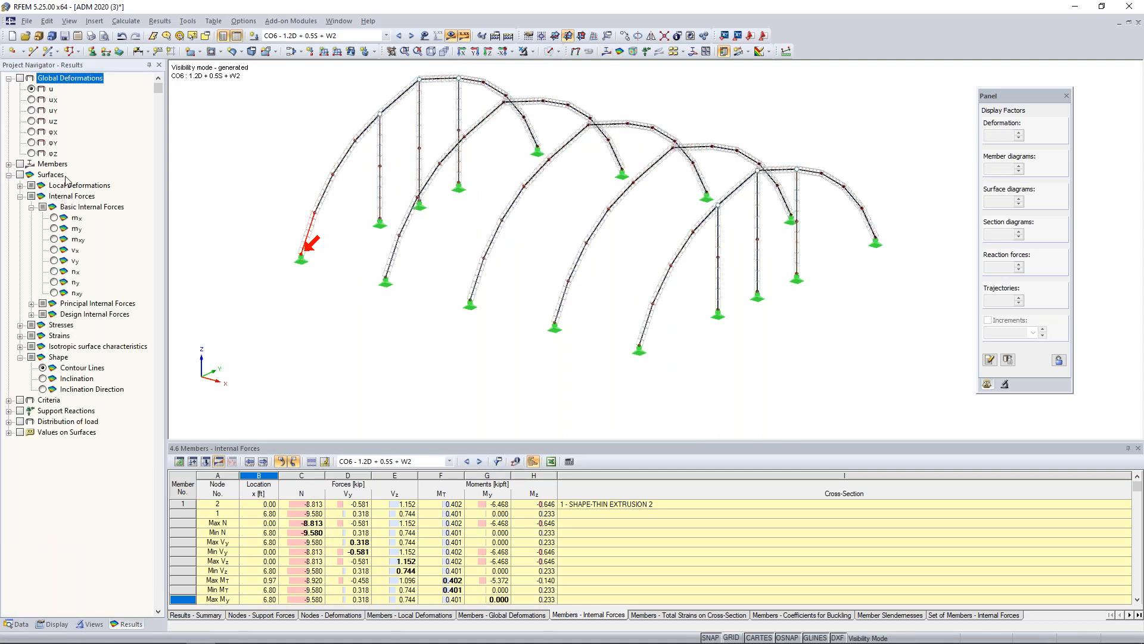
left_click(568, 35)
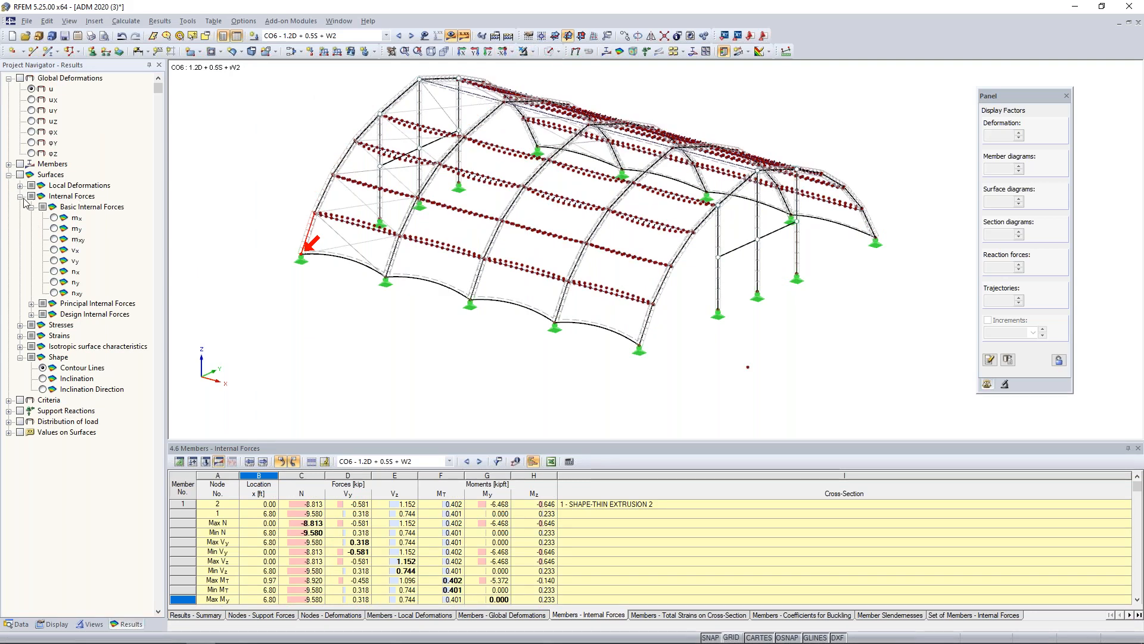
left_click(9, 174)
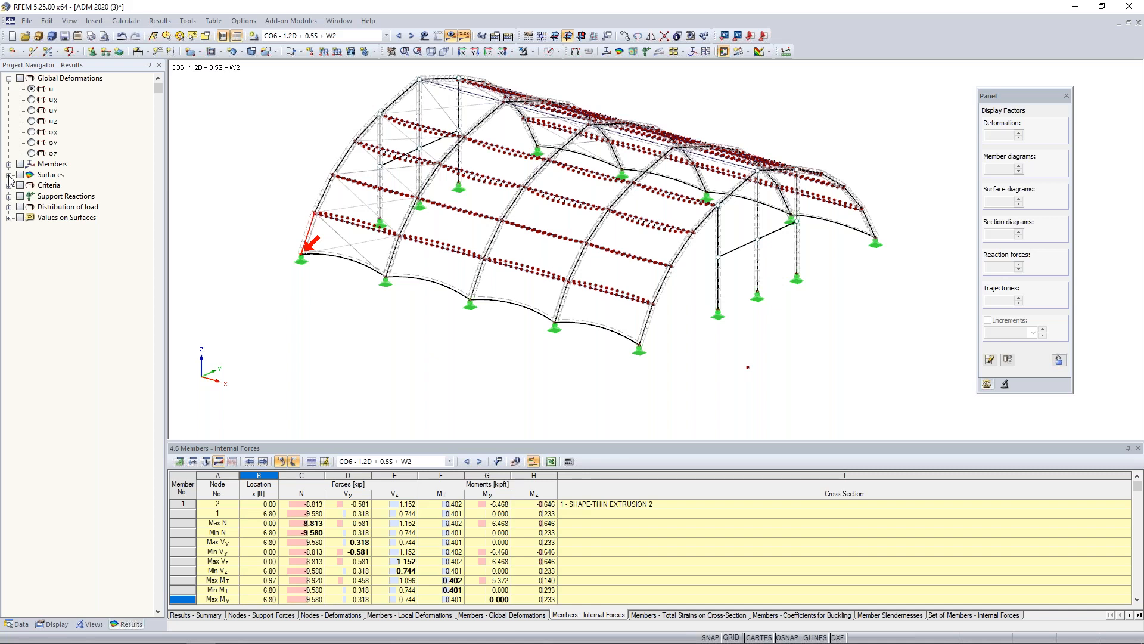
Display the support reactions for CO6 on the model and locate node 8 from the nodal support forces table.
left_click(20, 196)
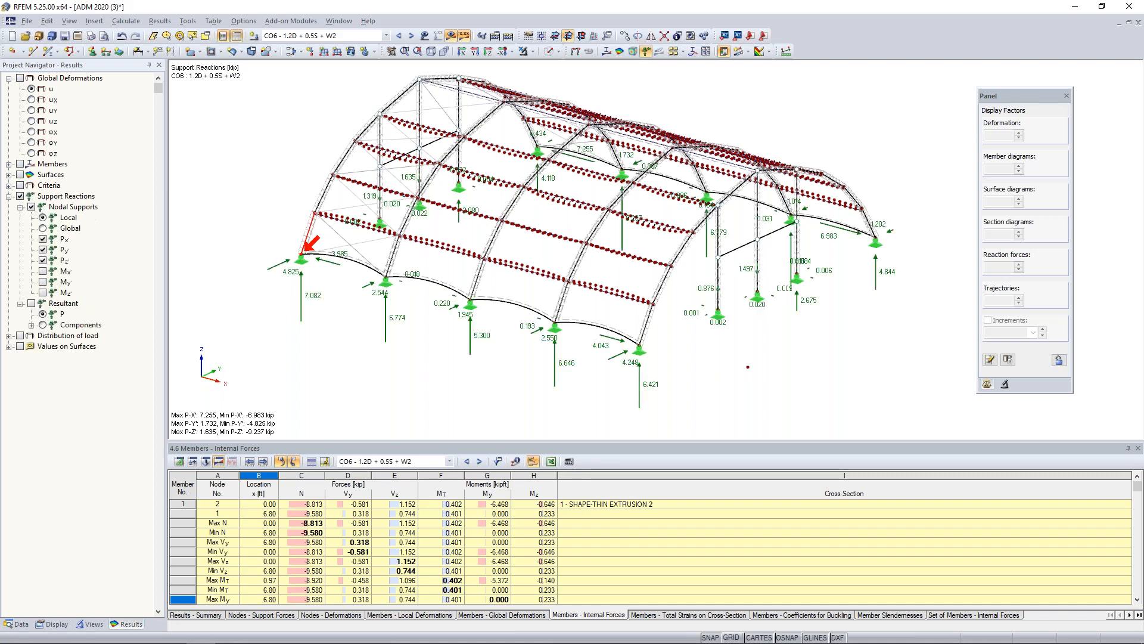
middle_click_drag(739, 394, 593, 324, "ctrl")
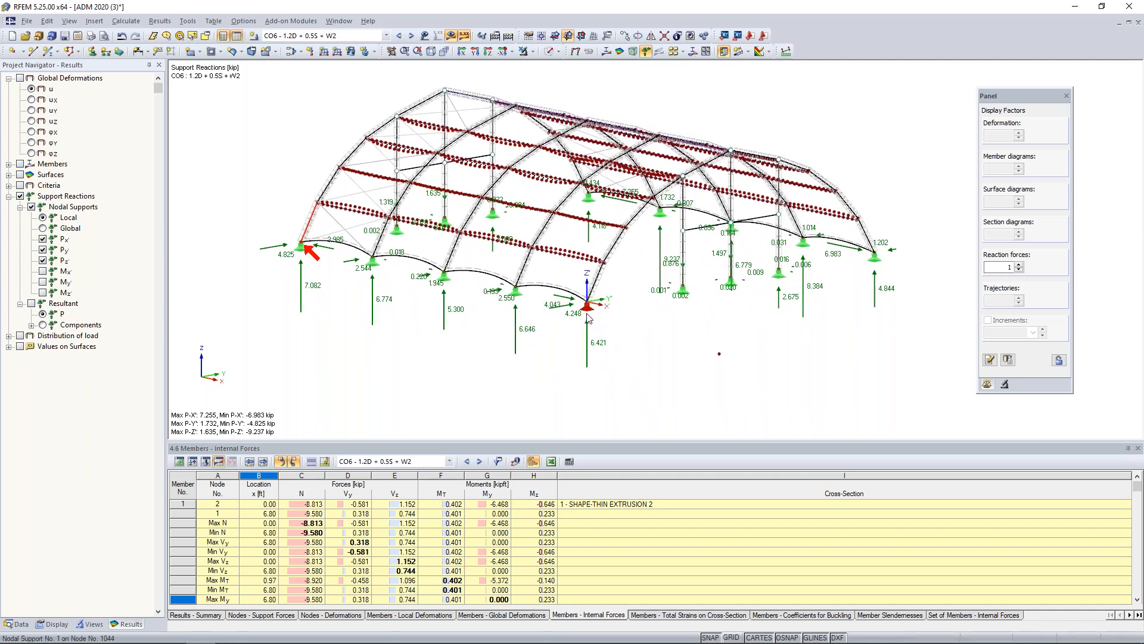
left_click(264, 616)
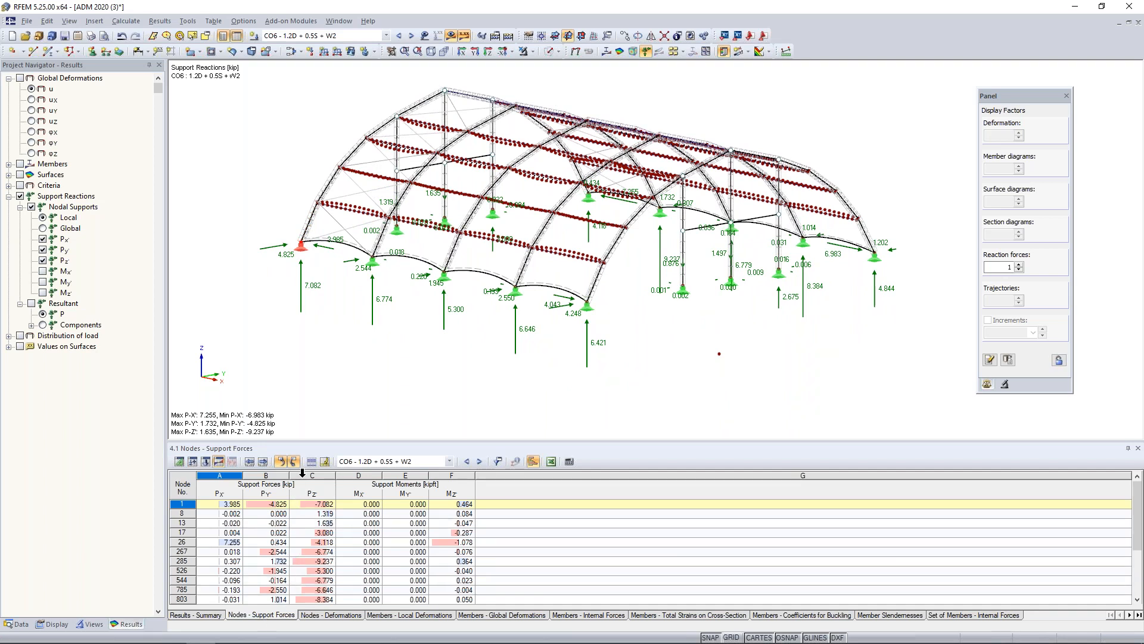
left_click(271, 513)
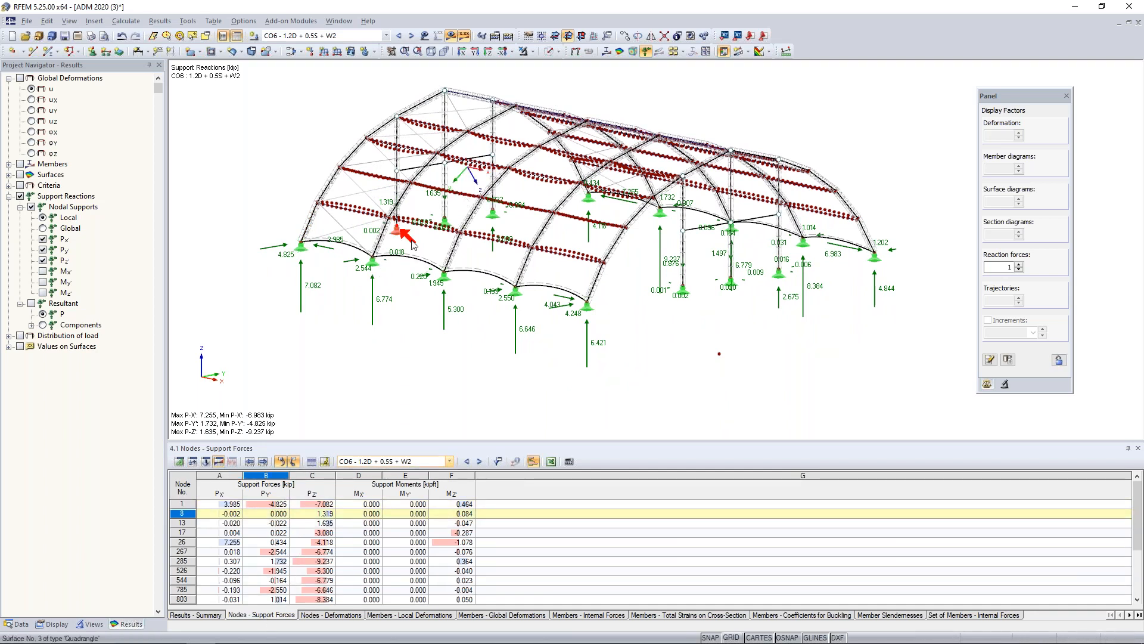
Hide the support reactions and display the model with solid members and transparent membrane surfaces.
left_click(9, 196)
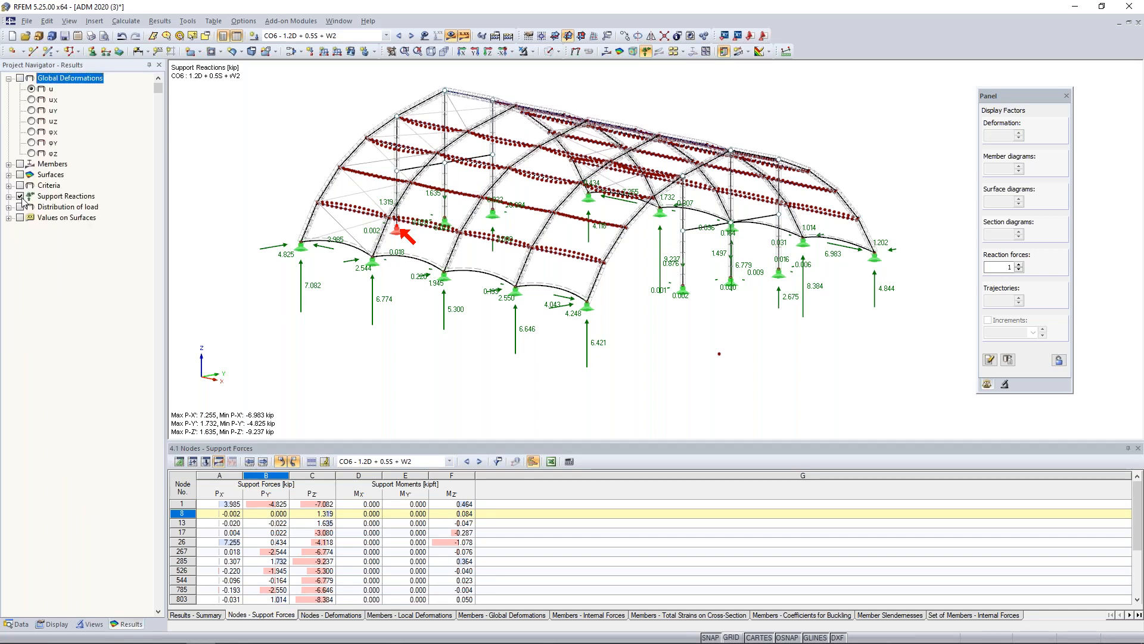
left_click(21, 196)
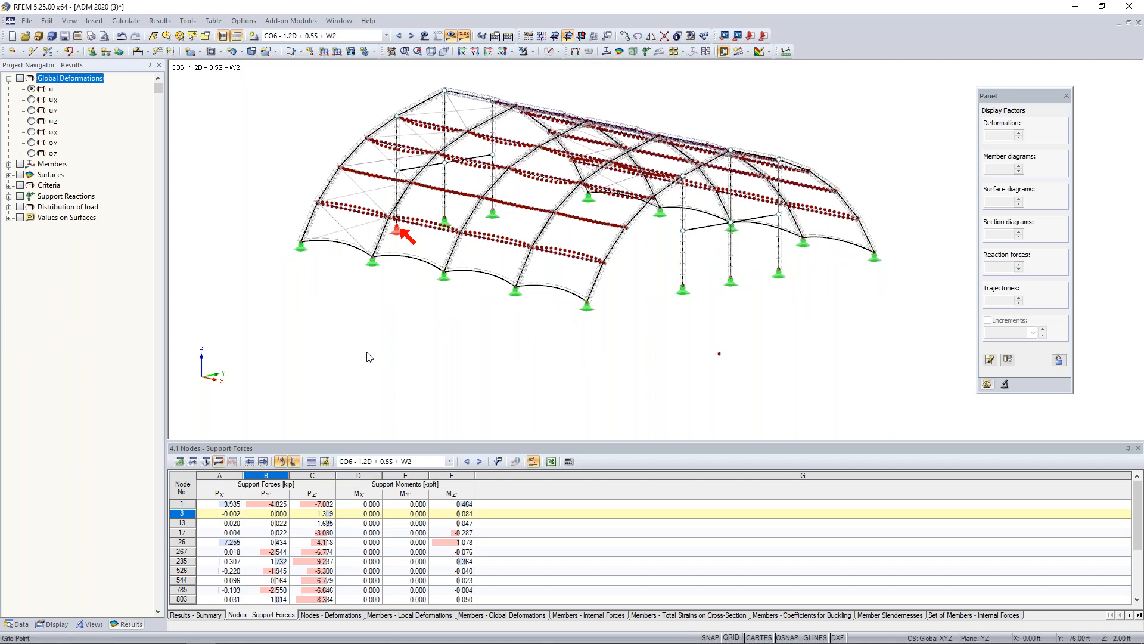
middle_click_drag(504, 332, 521, 380, "ctrl")
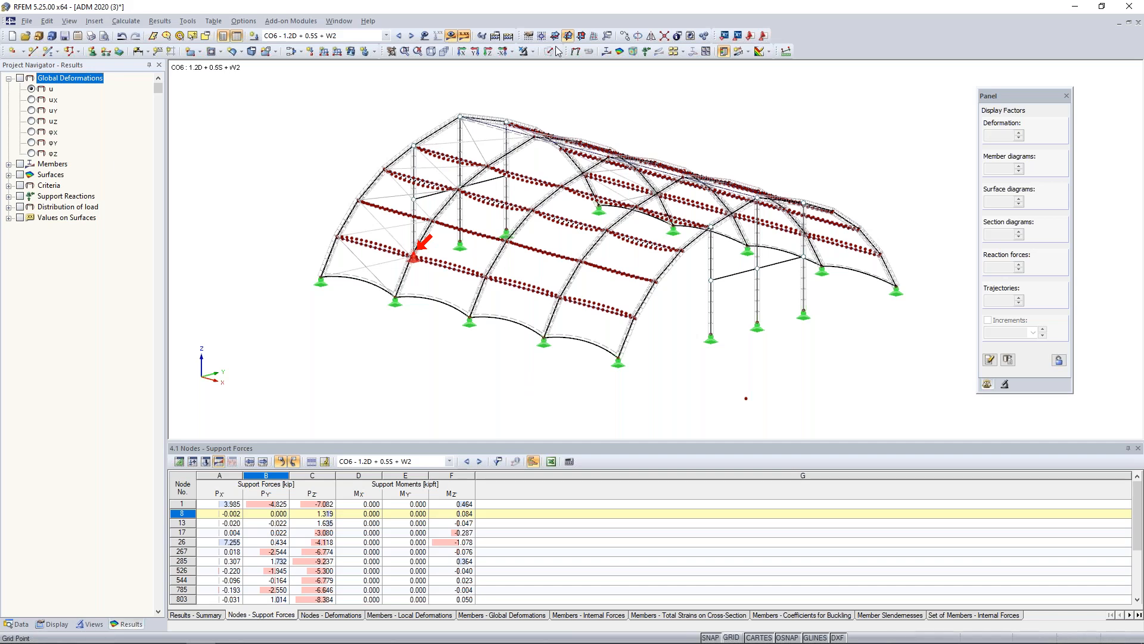
left_click(538, 56)
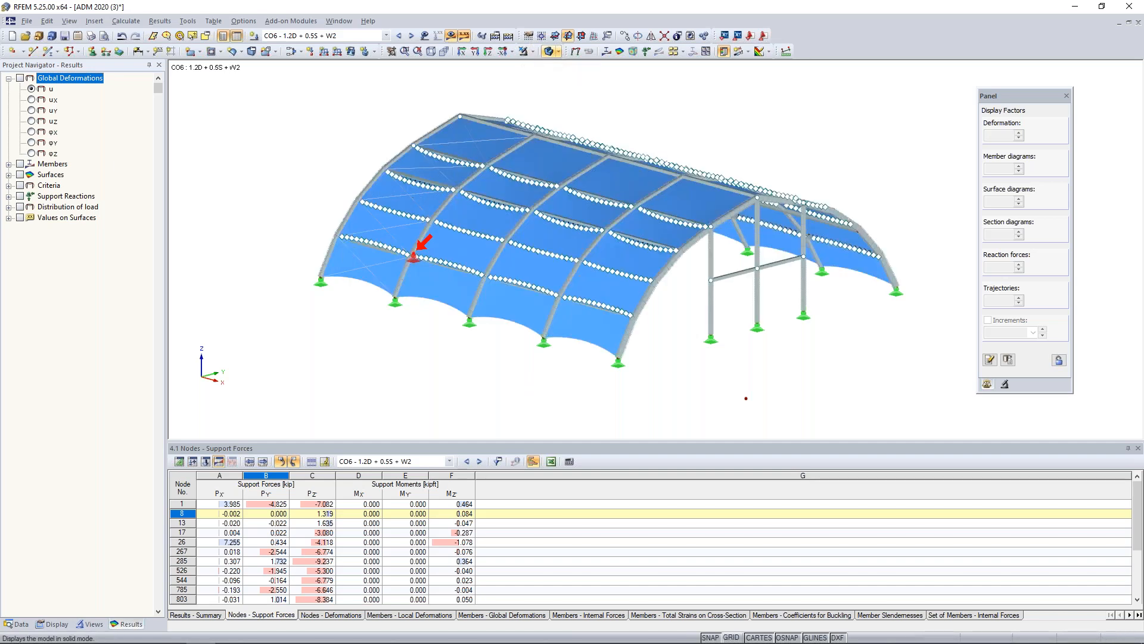
Locate RF-ALUMINUM ADM among the favorite add-on modules in the project data and check its available options.
left_click(18, 624)
scroll(122, 368, "down", 3)
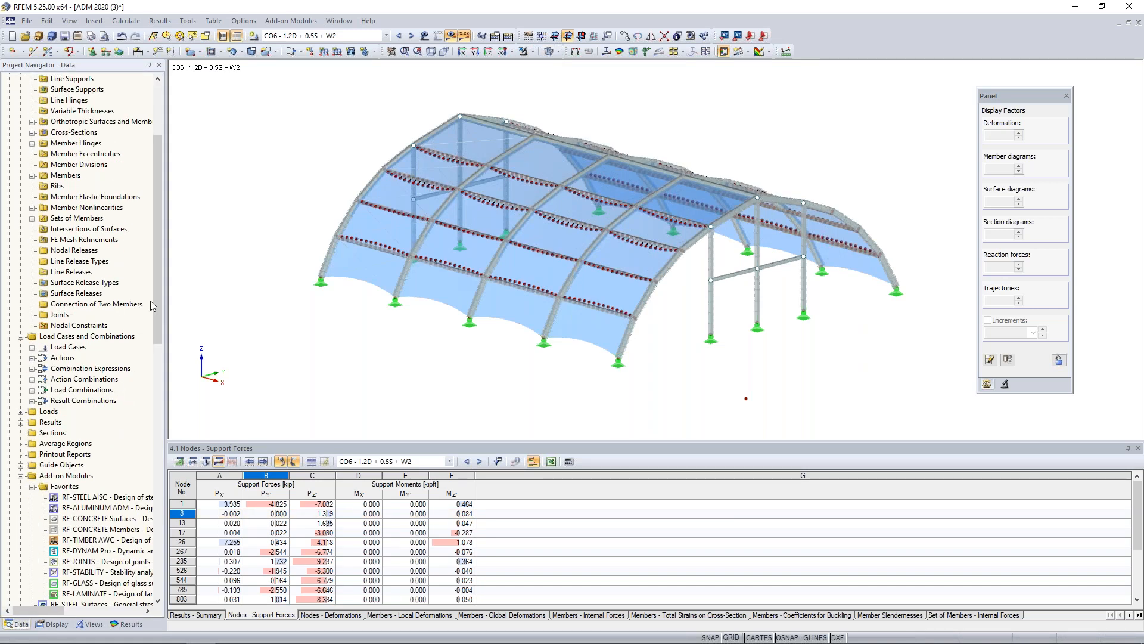
left_click_drag(156, 275, 177, 368)
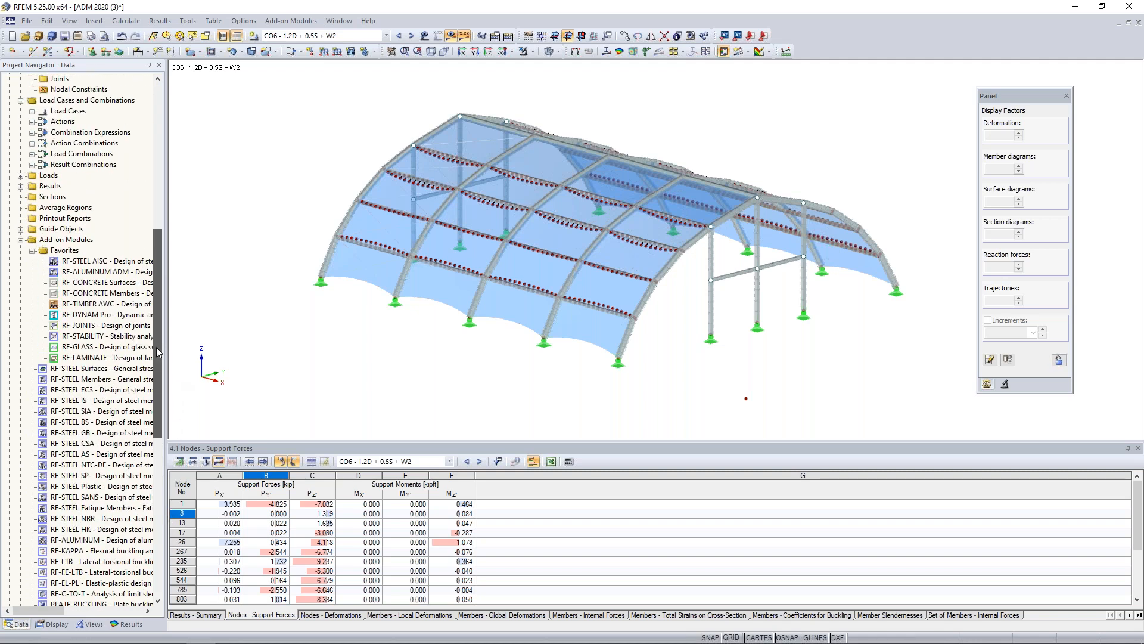
right_click(105, 277)
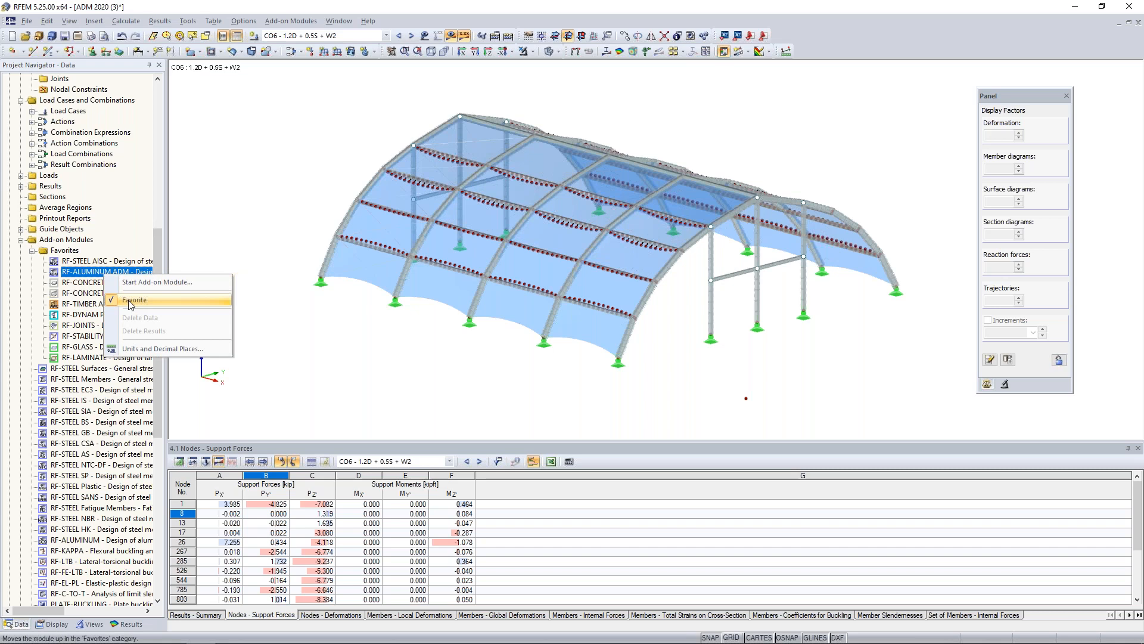
left_click(243, 230)
Start the RF-ALUMINUM ADM add-on module for aluminum member design and bring the RFEM window back to the front.
left_click(298, 21)
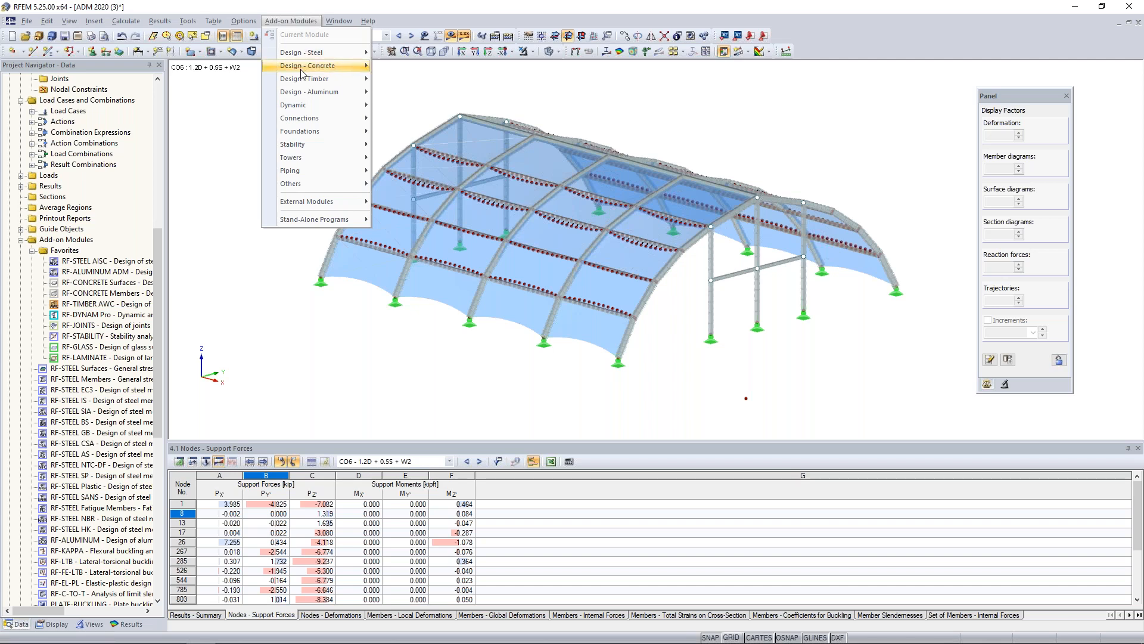
mouse_move(302, 106)
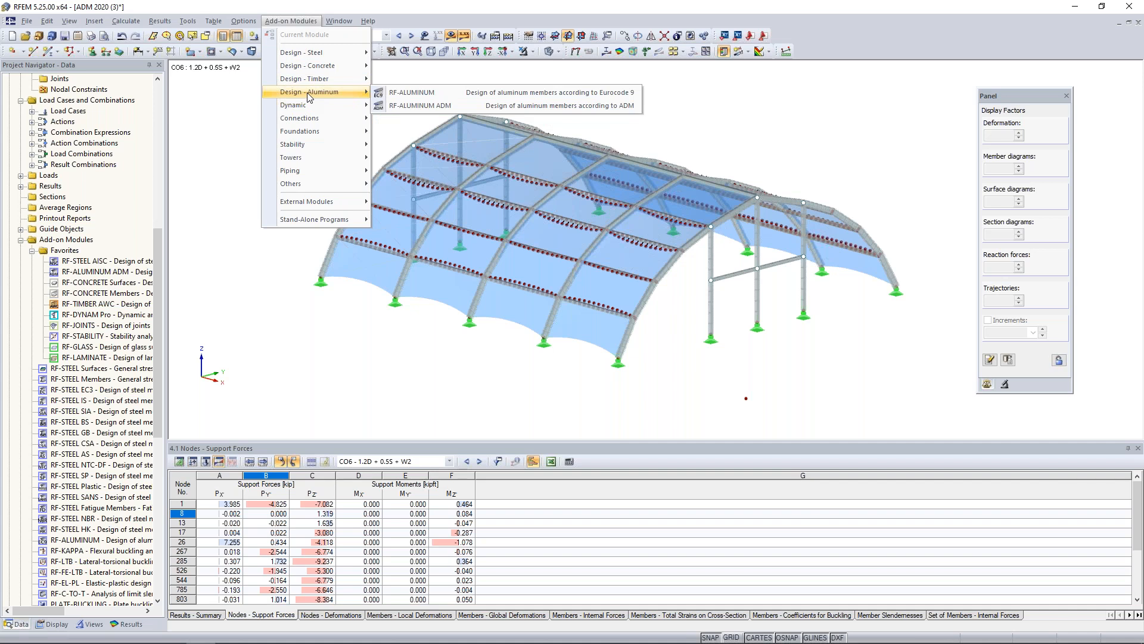
left_click(404, 105)
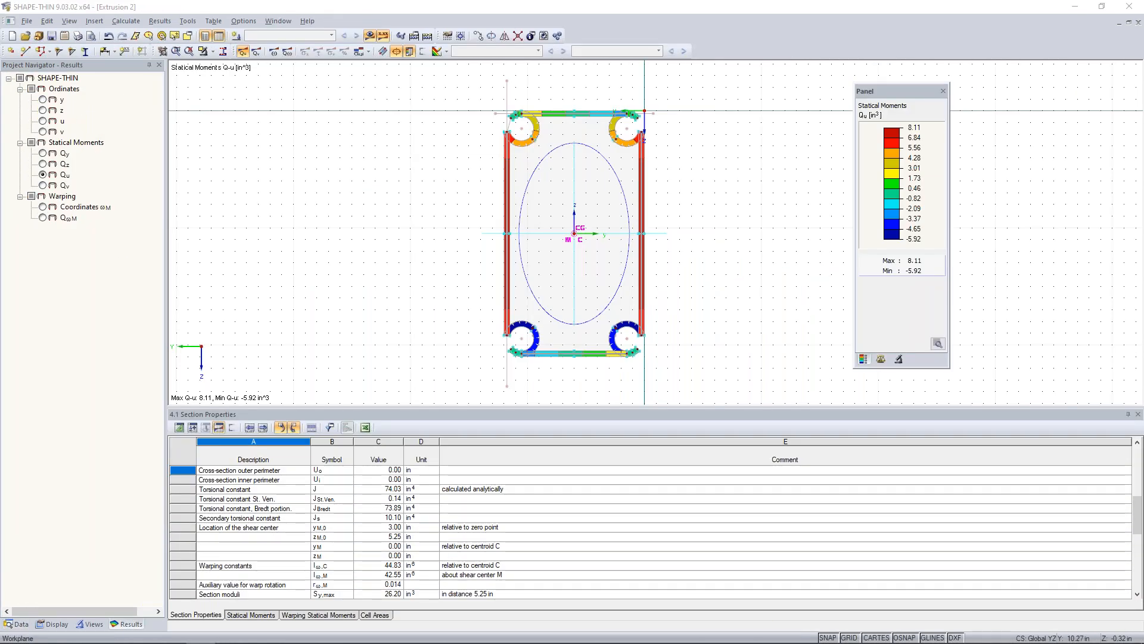
key("super+Tab")
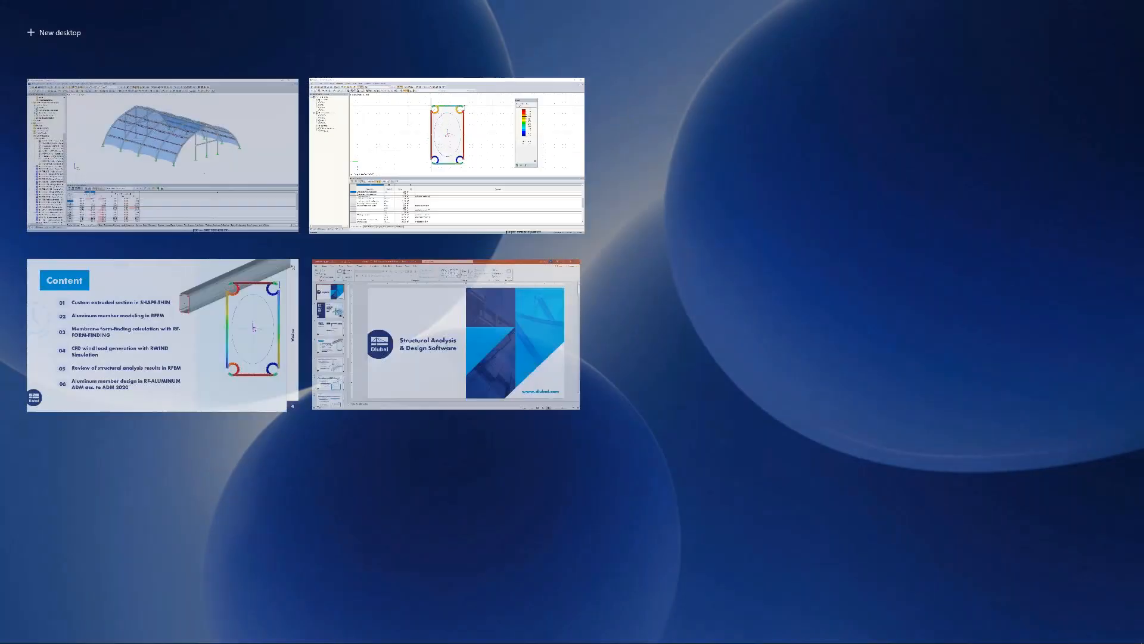
left_click(286, 127)
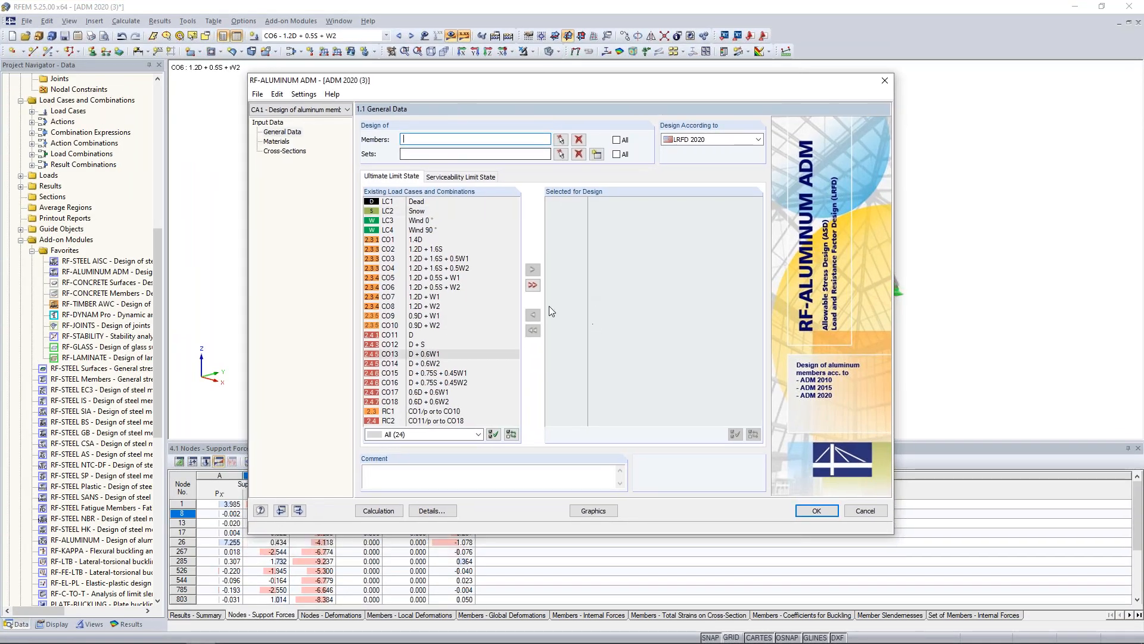
Choose LRFD 2020 as the design standard in the general data of RF-ALUMINUM ADM.
left_click_drag(580, 85, 540, 344)
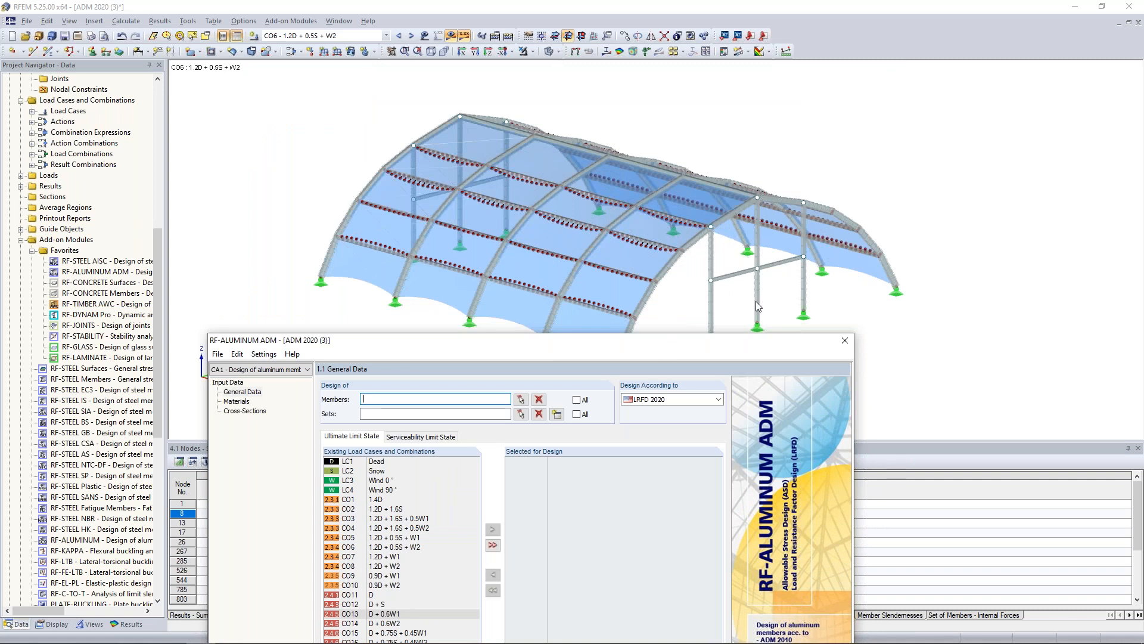
left_click_drag(640, 346, 688, 108)
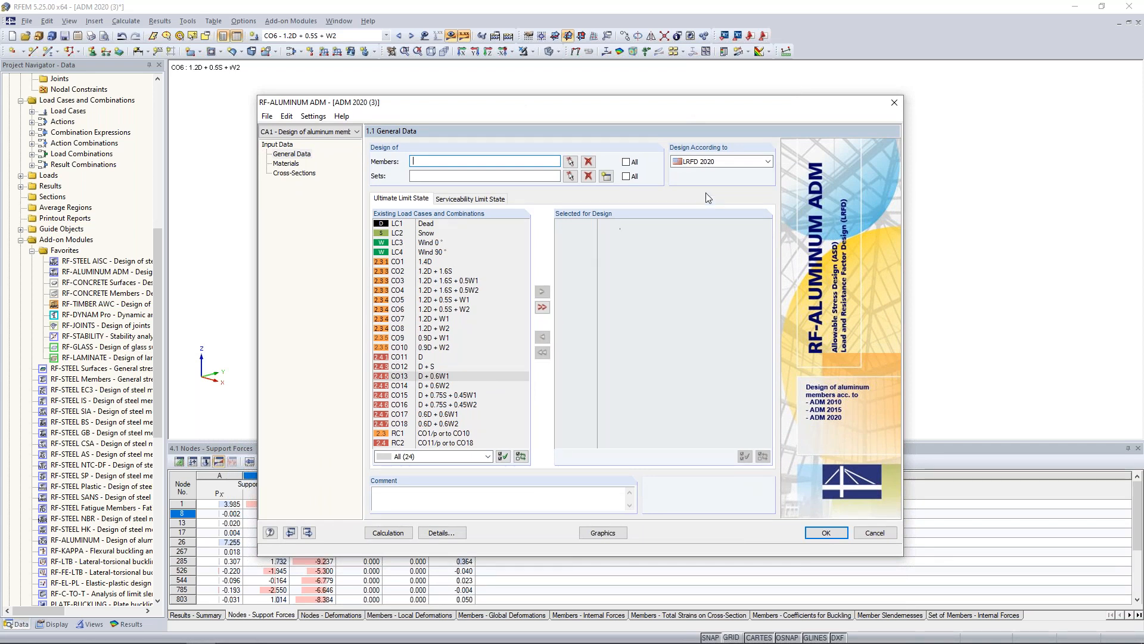
left_click(732, 161)
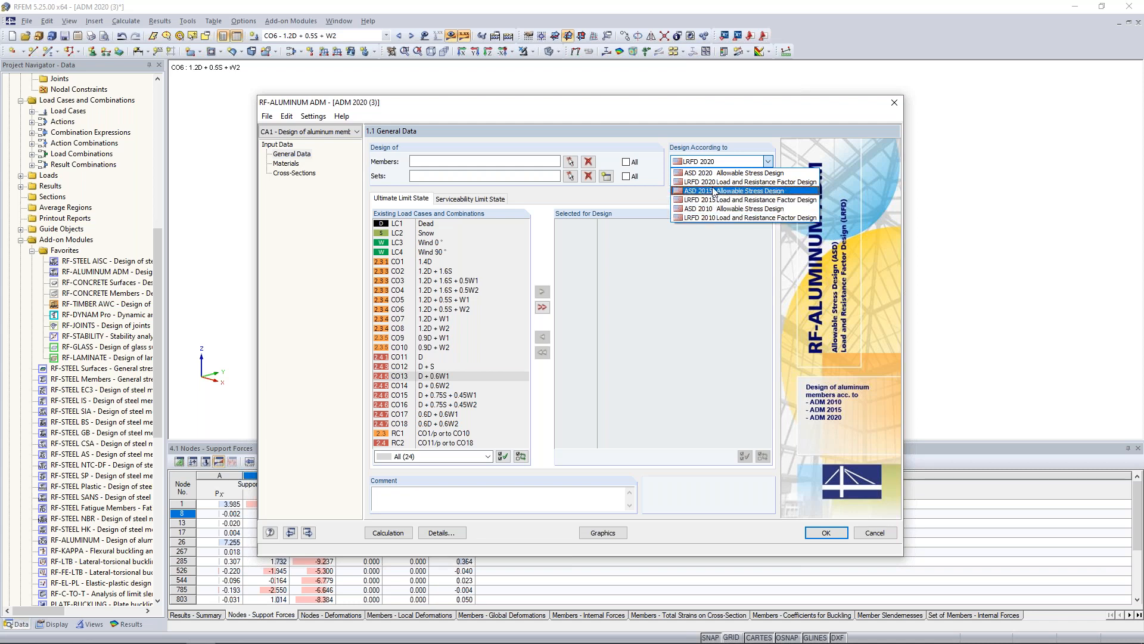
left_click(695, 182)
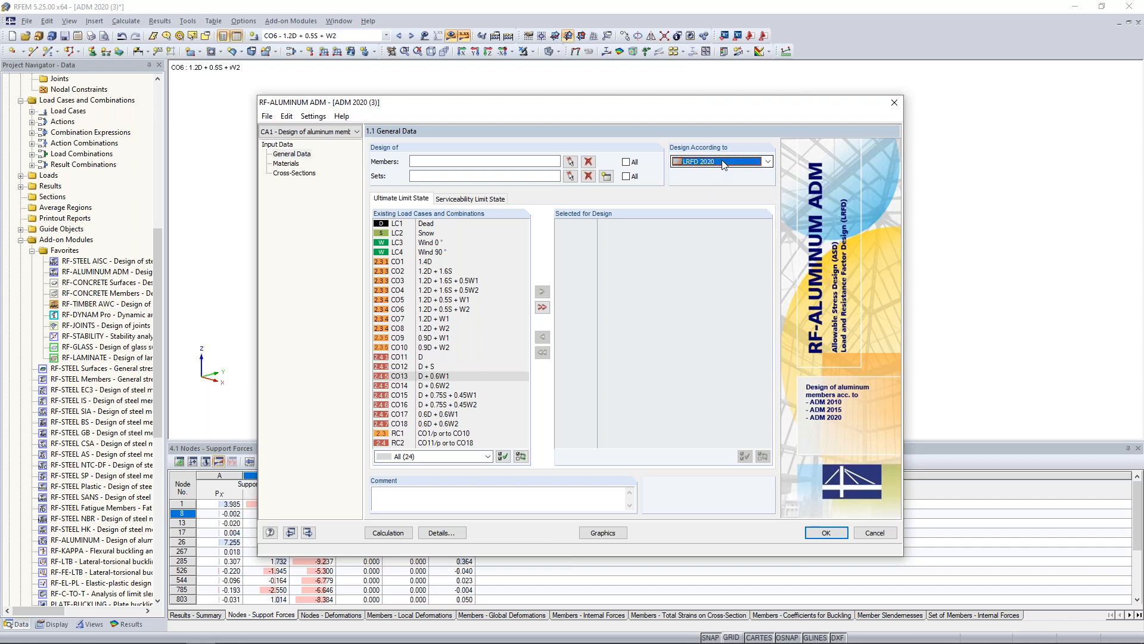
Switch to the PowerPoint slide show and advance to the slide on the Aluminum Design Manual 2020 updates.
key("super+Tab")
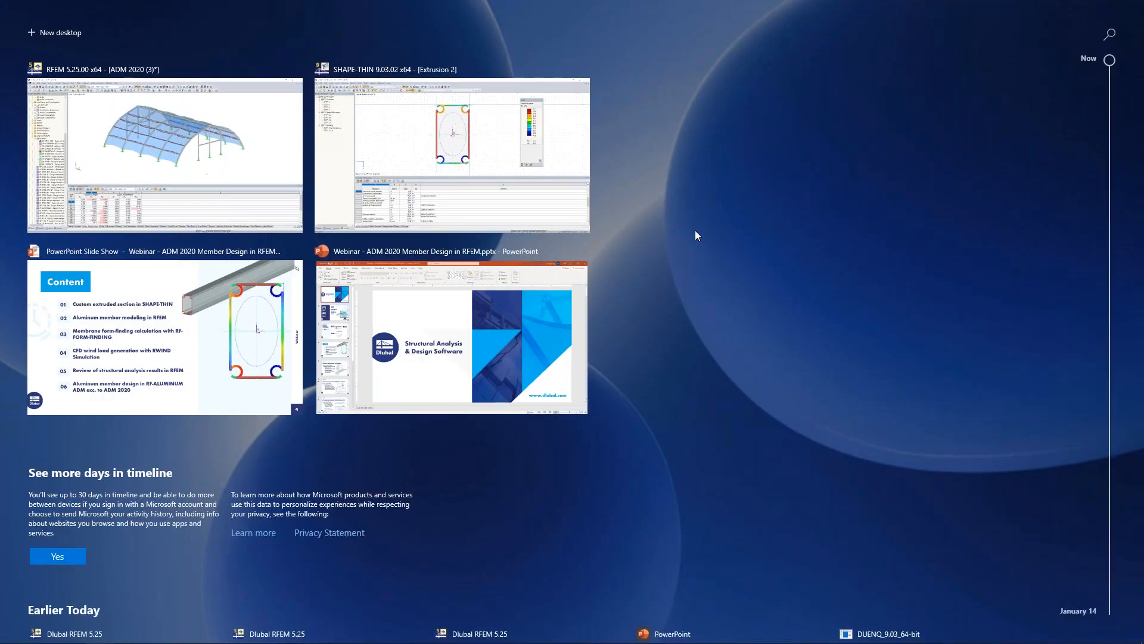
left_click(195, 338)
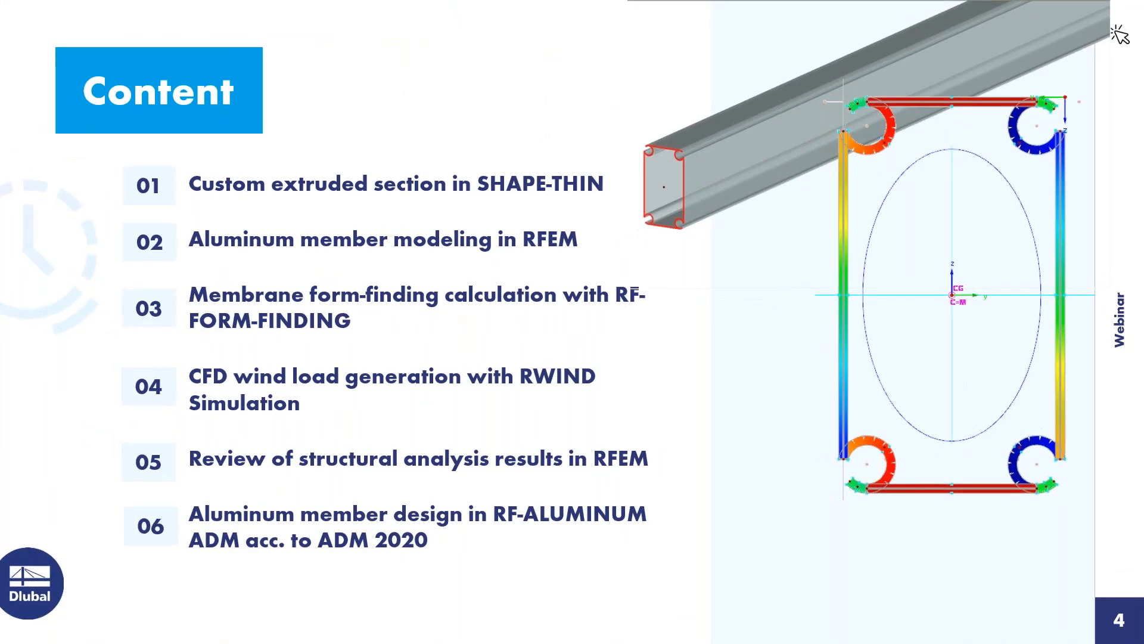
key("Right")
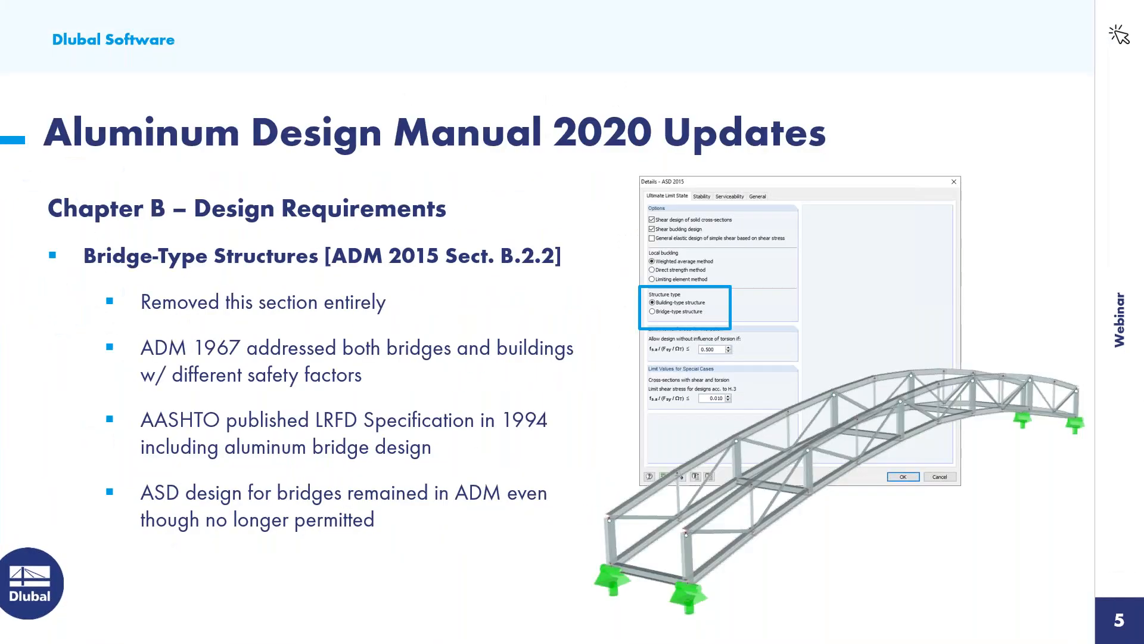
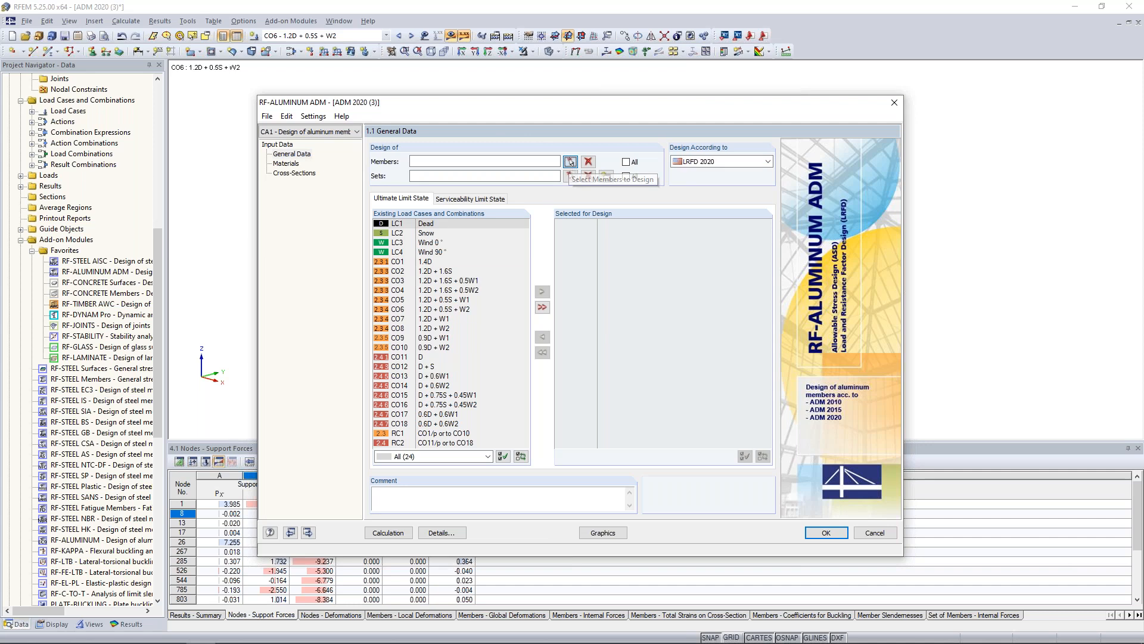
Restrict the model view to the generated Members by Type visibility, with the Sets of Members visibility switched off.
middle_click_drag(715, 352, 476, 352, "ctrl")
left_click(93, 624)
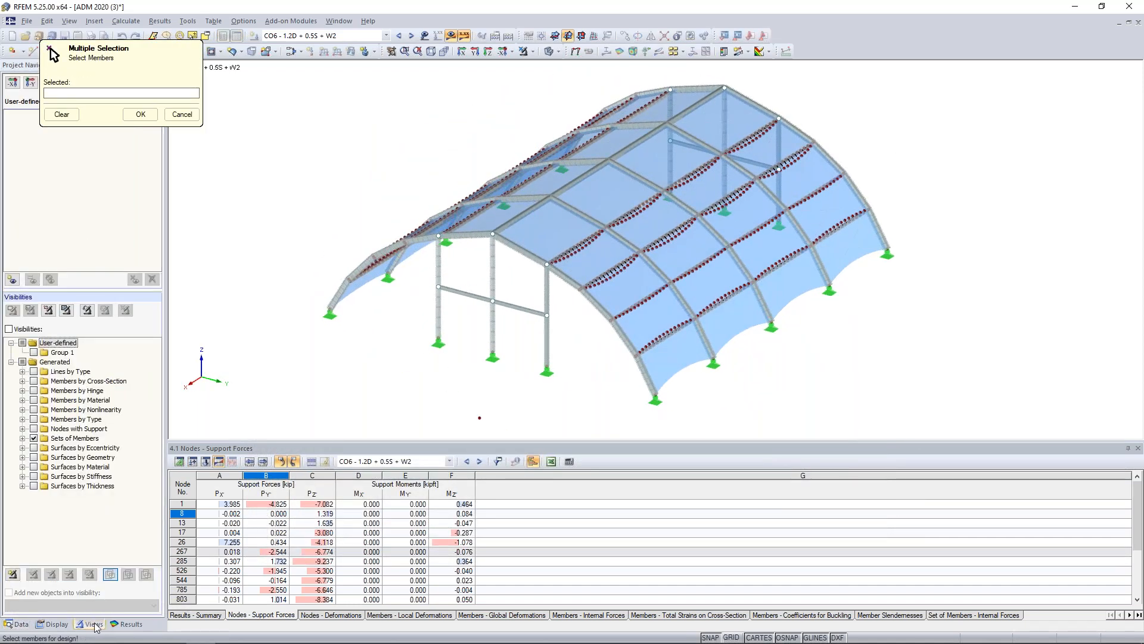
left_click(34, 438)
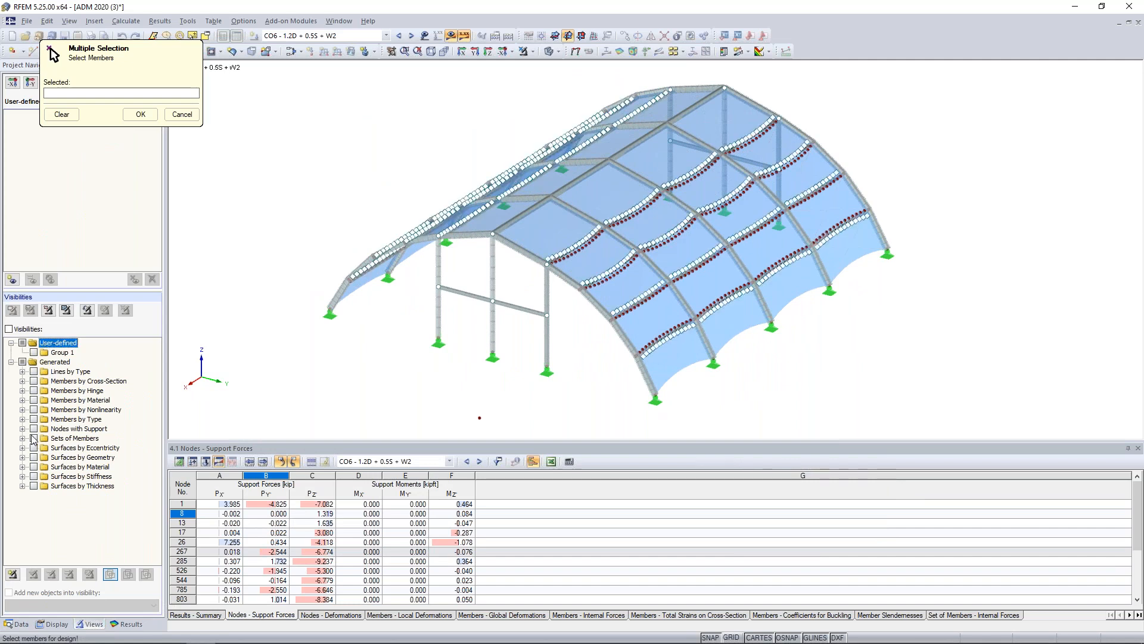
left_click(23, 419)
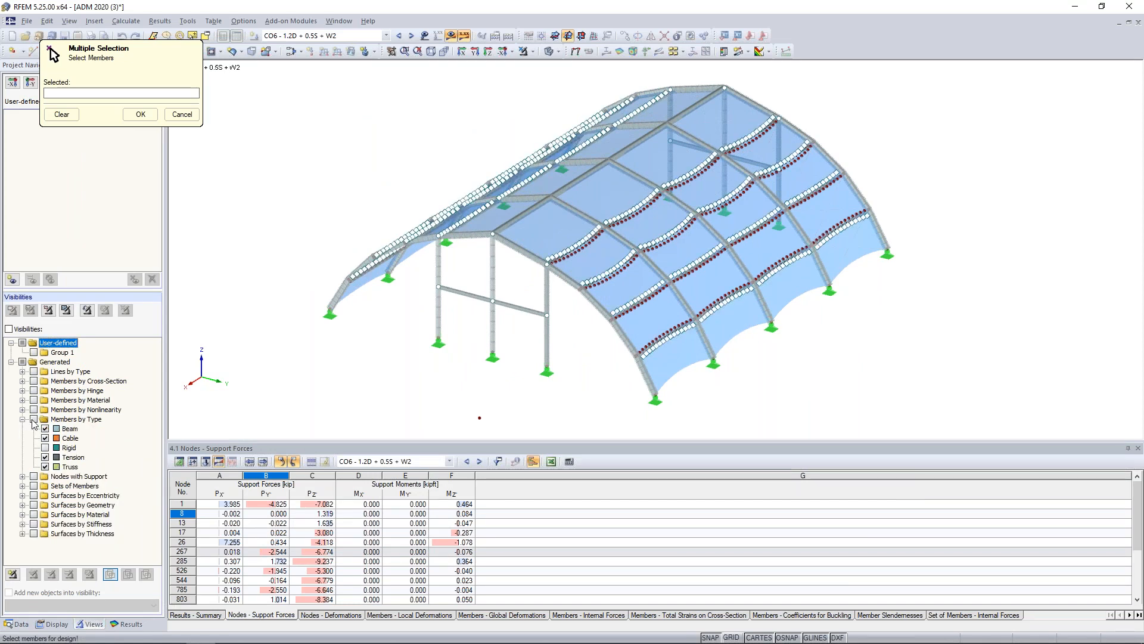
left_click(34, 419)
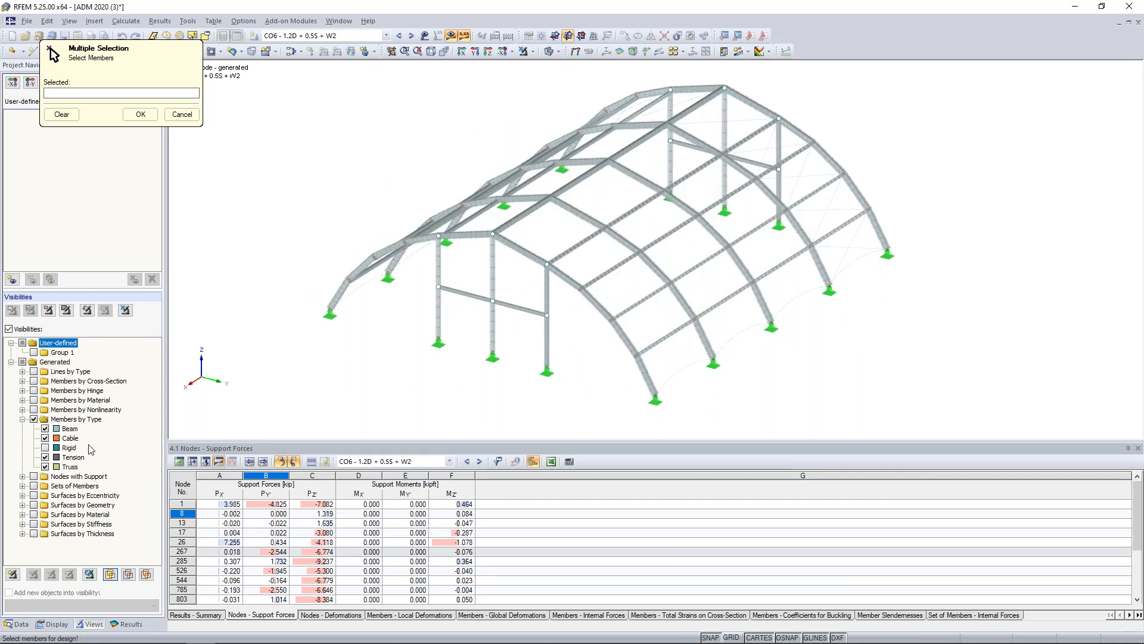
Pick members 559, 560, 562, 564 and 566, between the first two arches, in the model for design.
scroll(596, 372, "up", 3)
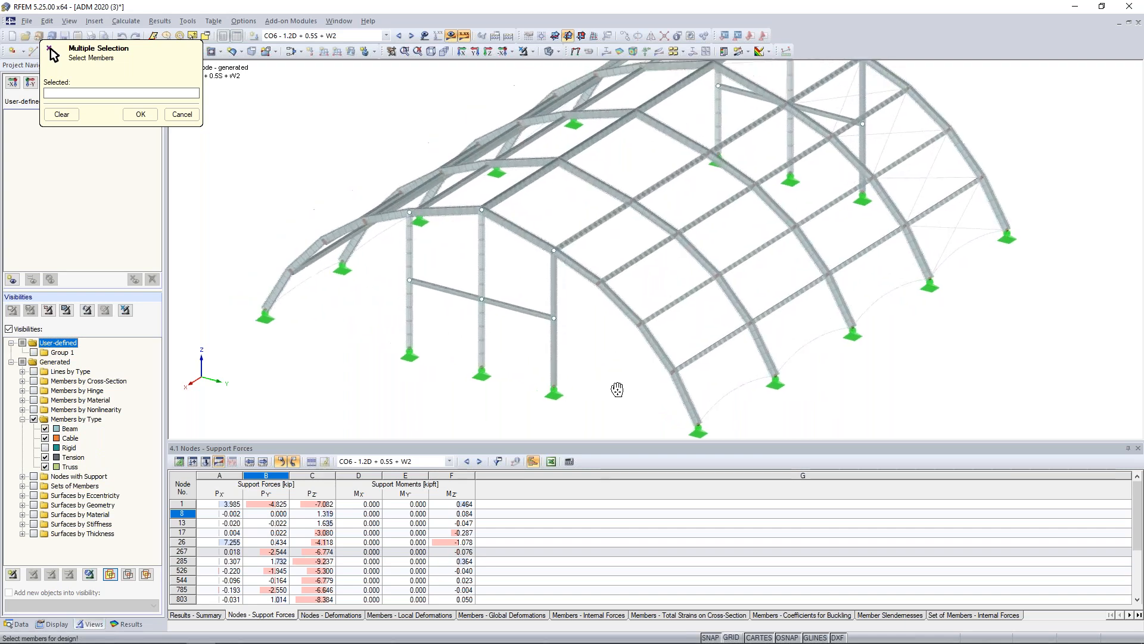
left_click(715, 349)
left_click(674, 307)
left_click(630, 270)
left_click(592, 227)
left_click(509, 194)
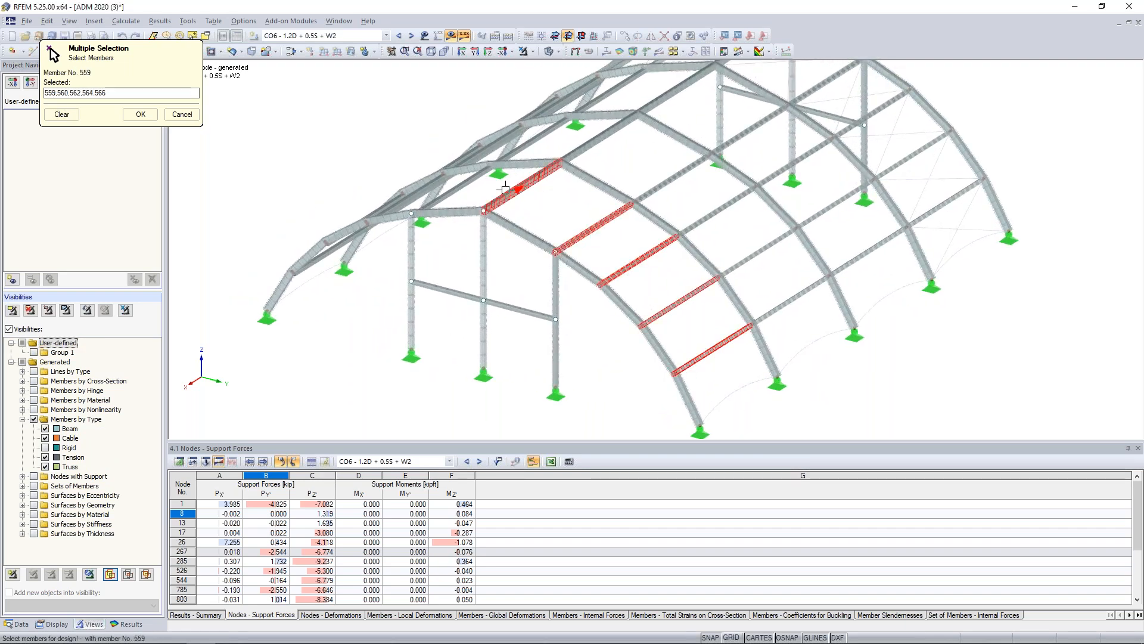
left_click(142, 113)
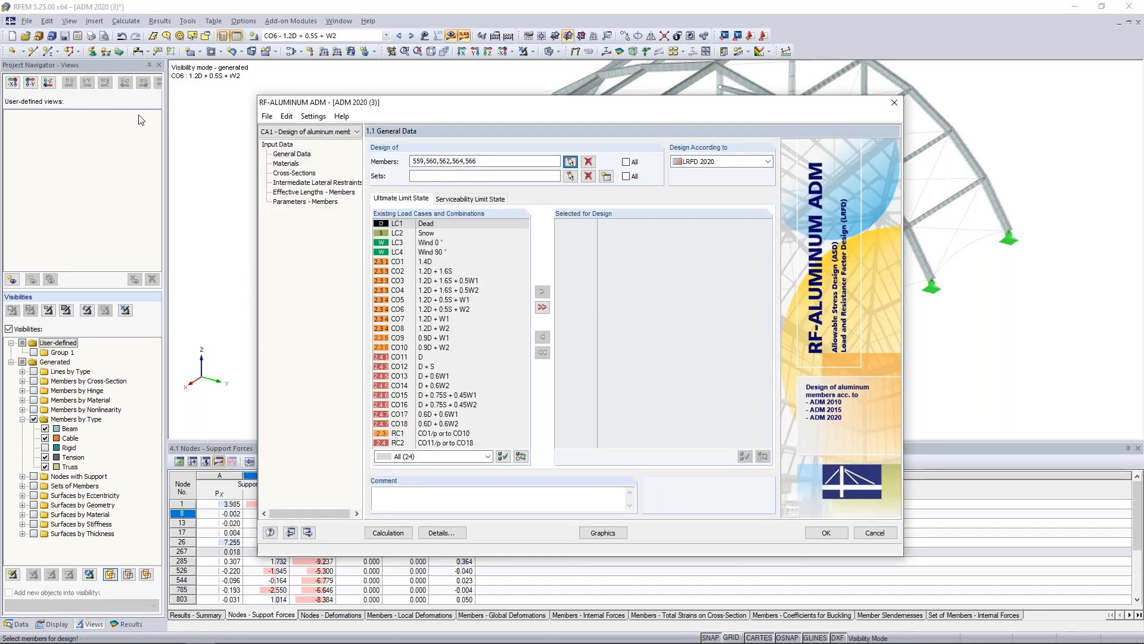
Pick set of members 34, the front arch half, in the model as the set for design.
left_click(571, 176)
left_click(541, 231)
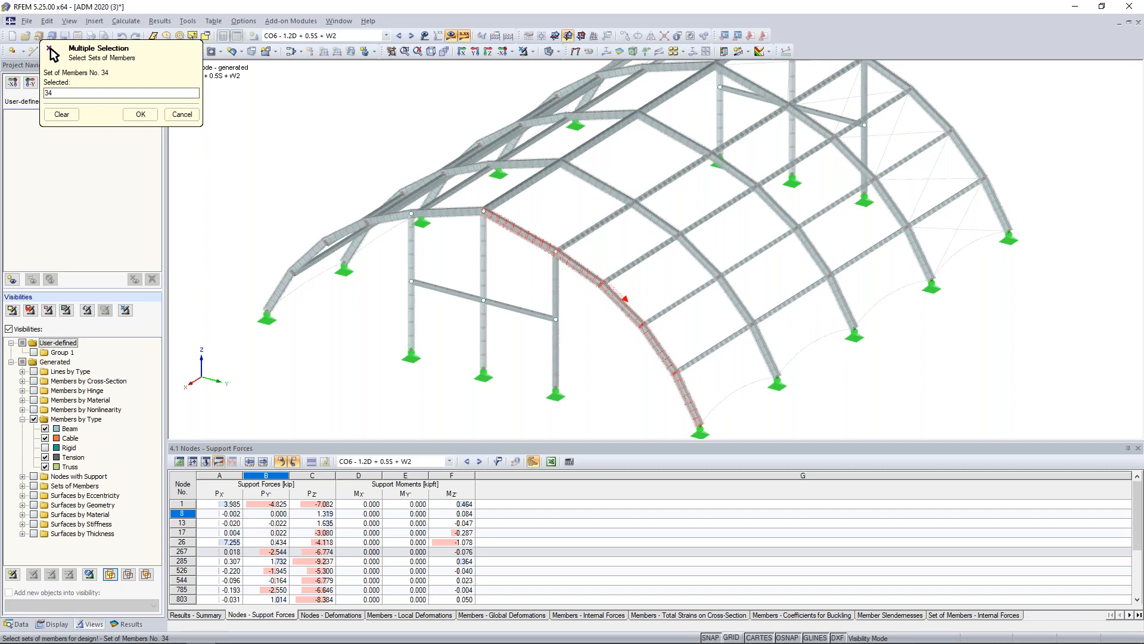
left_click(149, 118)
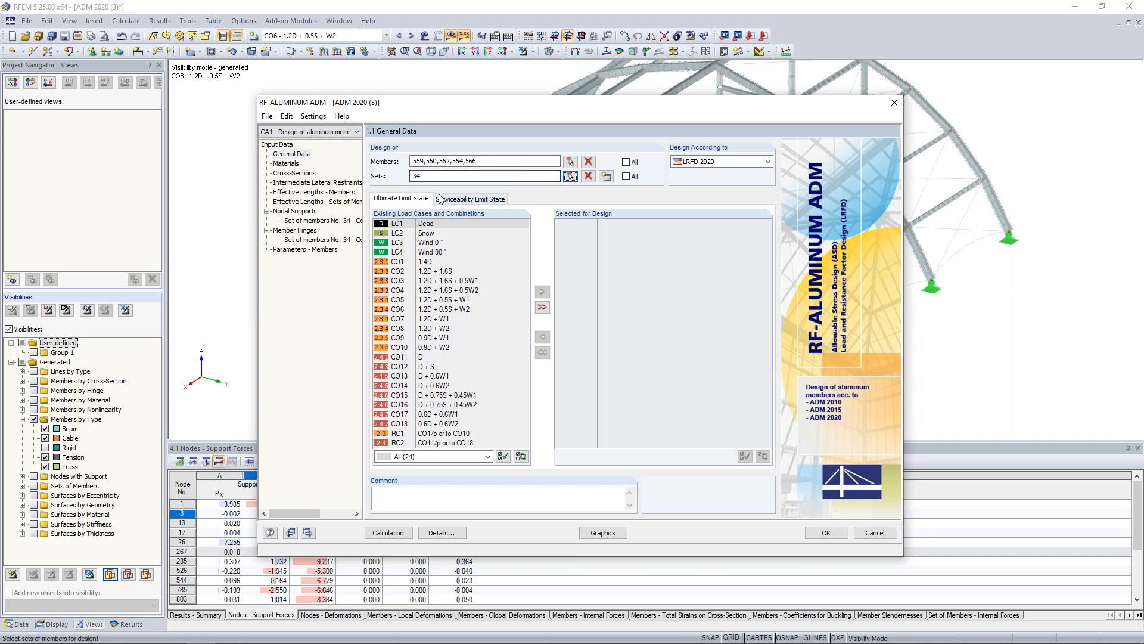
Add load combinations CO1 to CO10 to the ultimate limit state design.
left_click(429, 261)
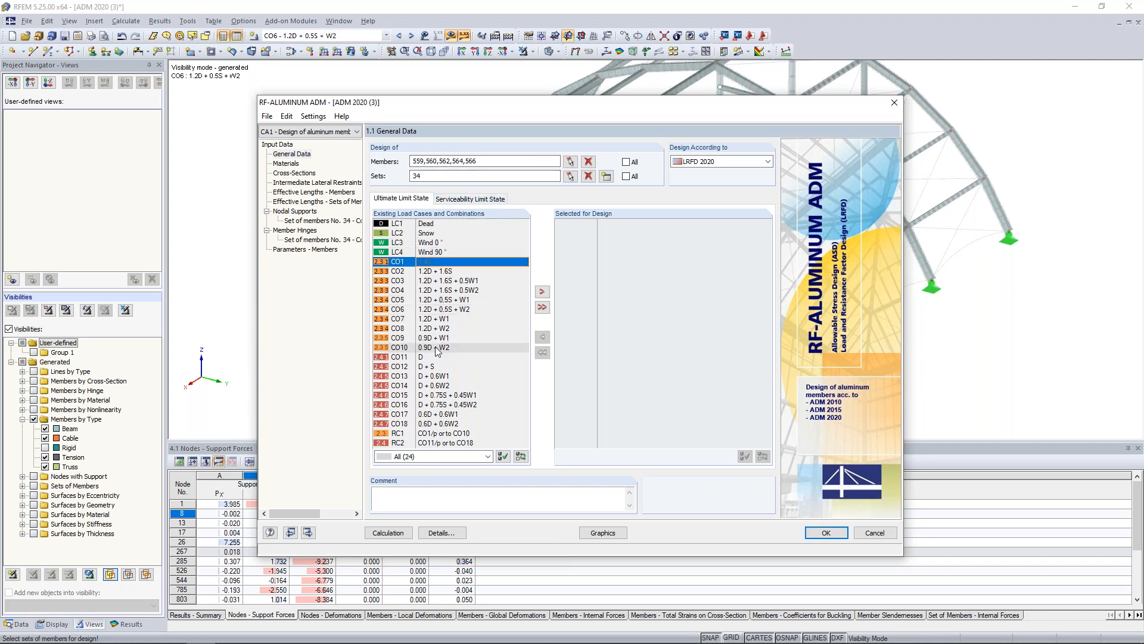
left_click(437, 347, "shift")
left_click(542, 292)
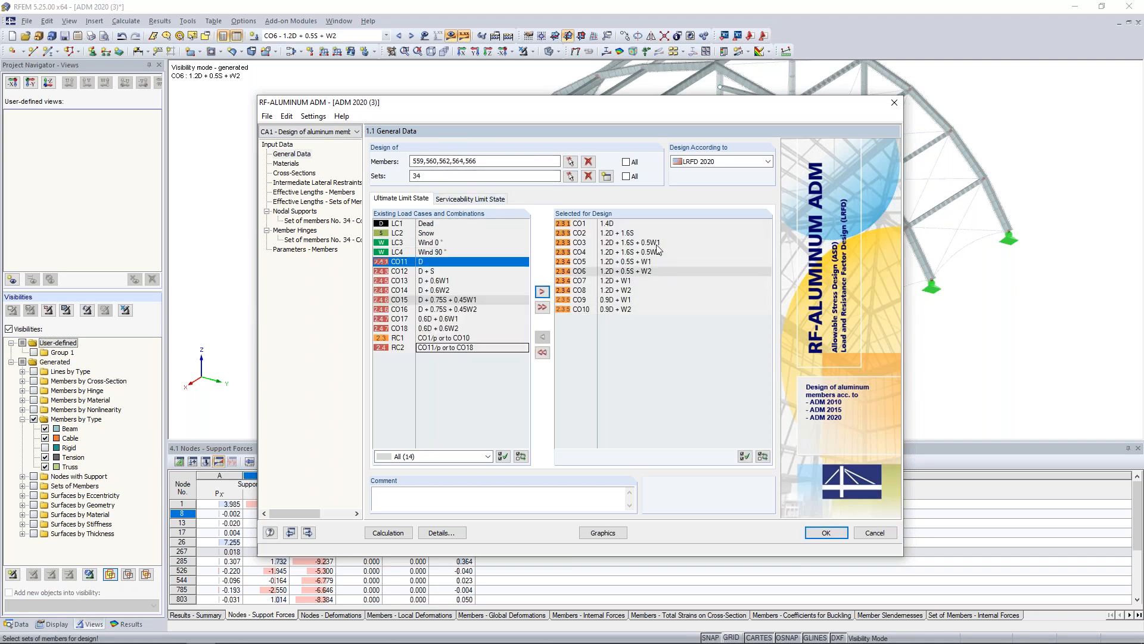
Add load combinations CO11 to CO18 to the serviceability limit state design.
left_click(444, 202)
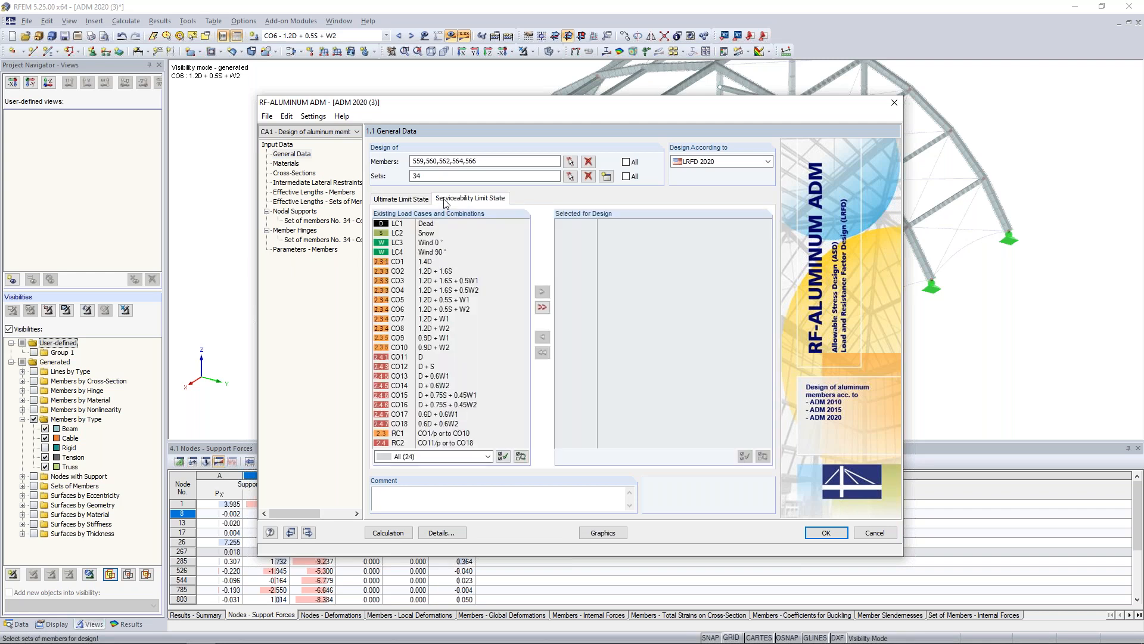
left_click(435, 356)
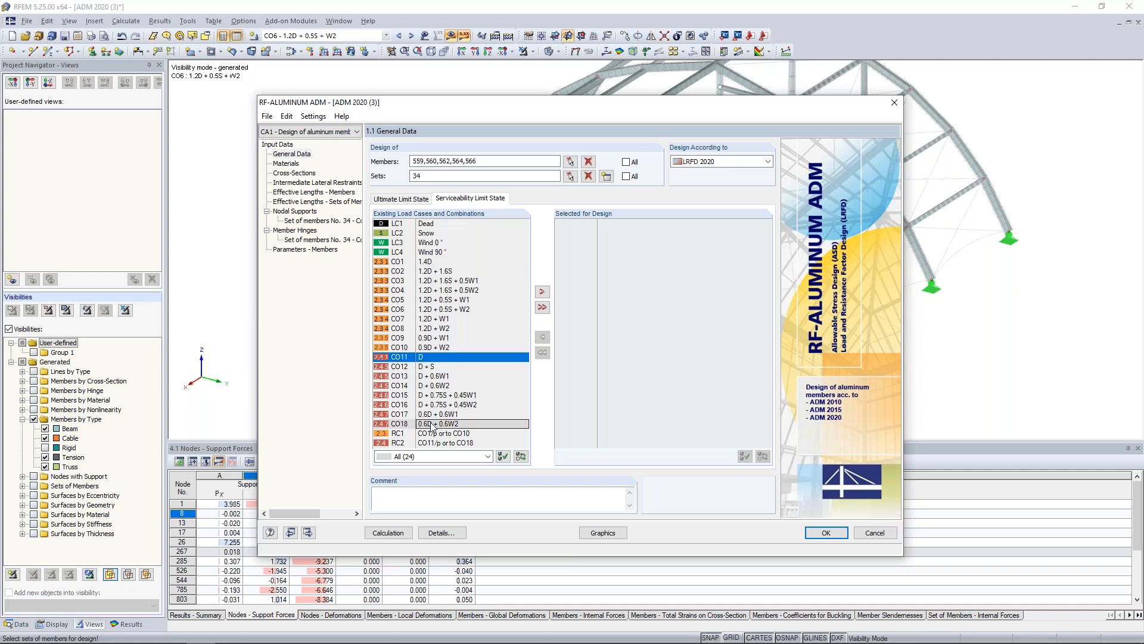
left_click(433, 423, "shift")
left_click(541, 292)
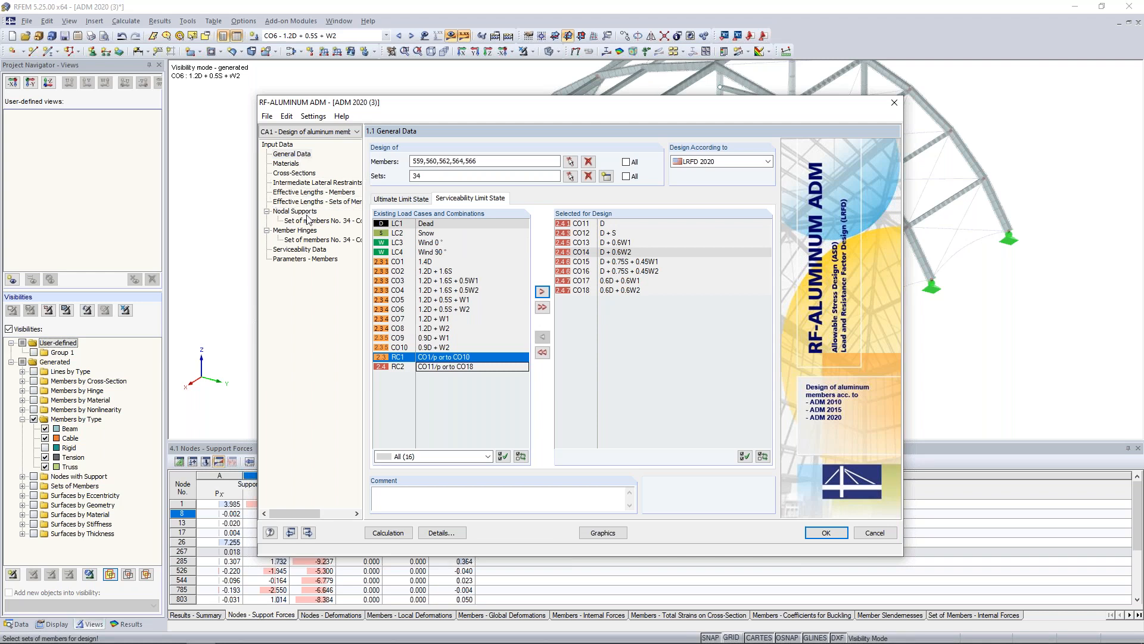
Review the input data for materials, cross-sections including RT 6 x 6 x .375, and intermediate lateral restraints.
left_click(288, 165)
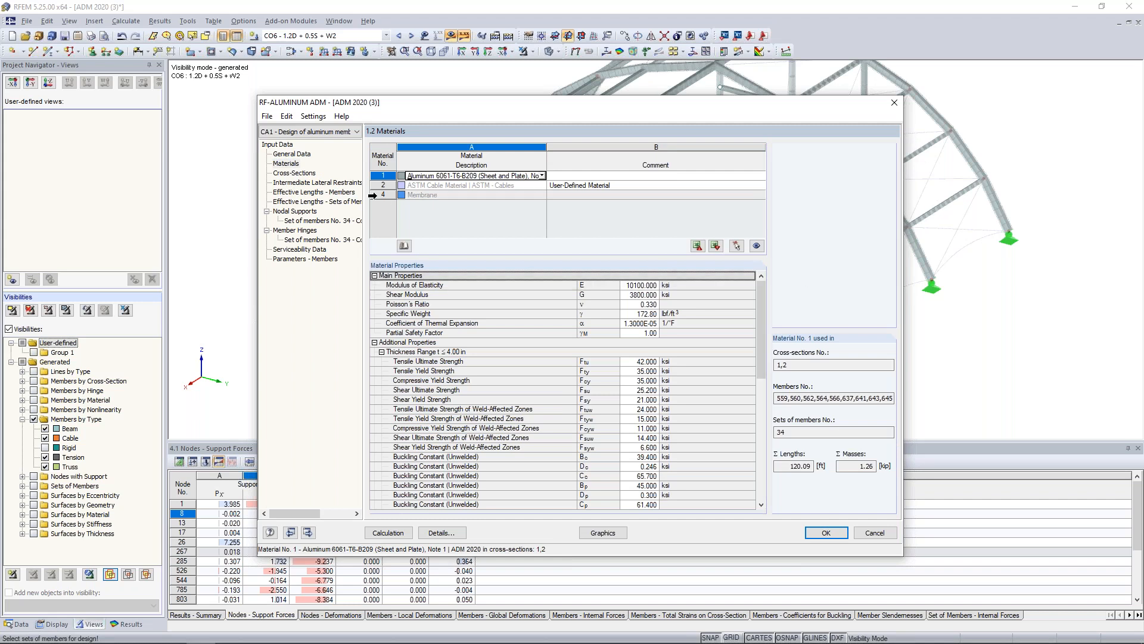
left_click(298, 174)
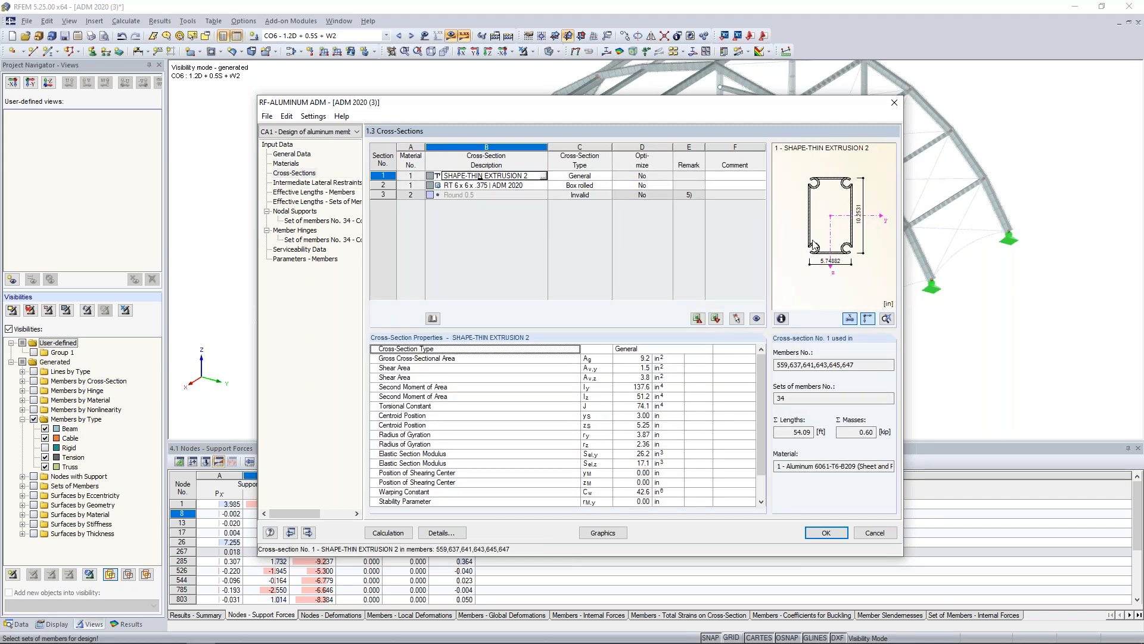
left_click(484, 186)
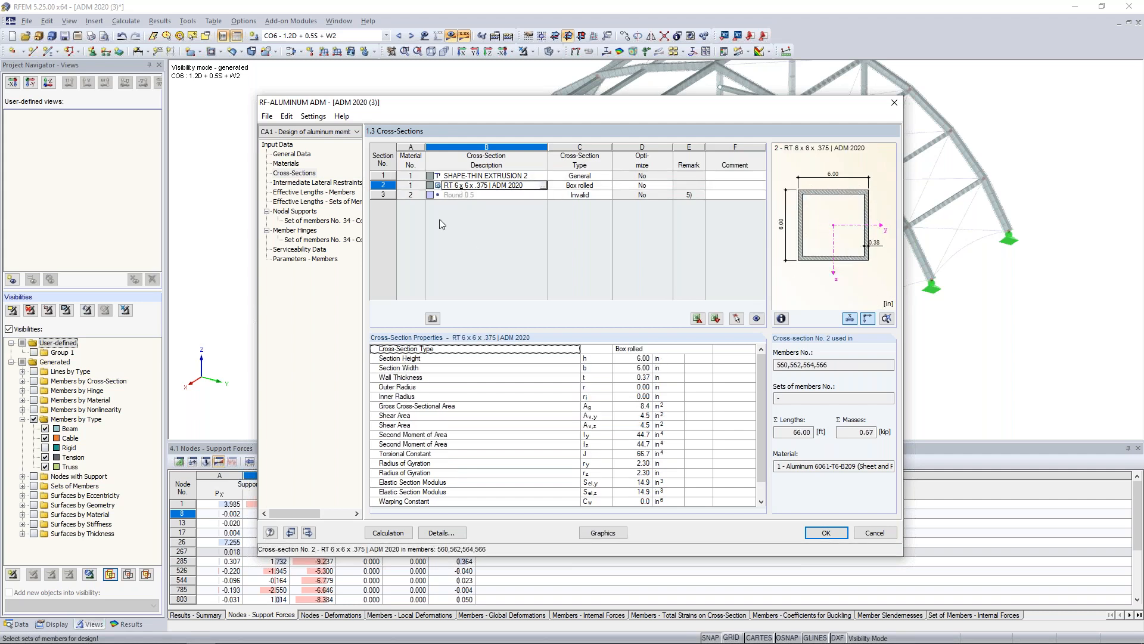
left_click(317, 183)
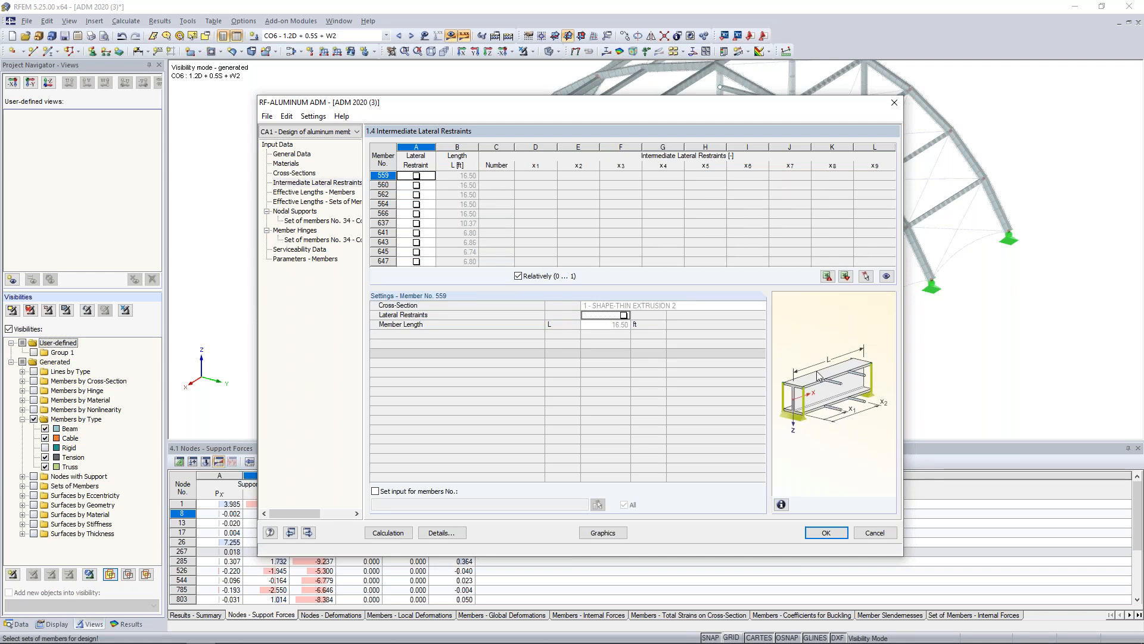
Review the effective lengths of the members and of set 34, checking member 559's Me options while keeping Eigenvalue.
left_click(316, 192)
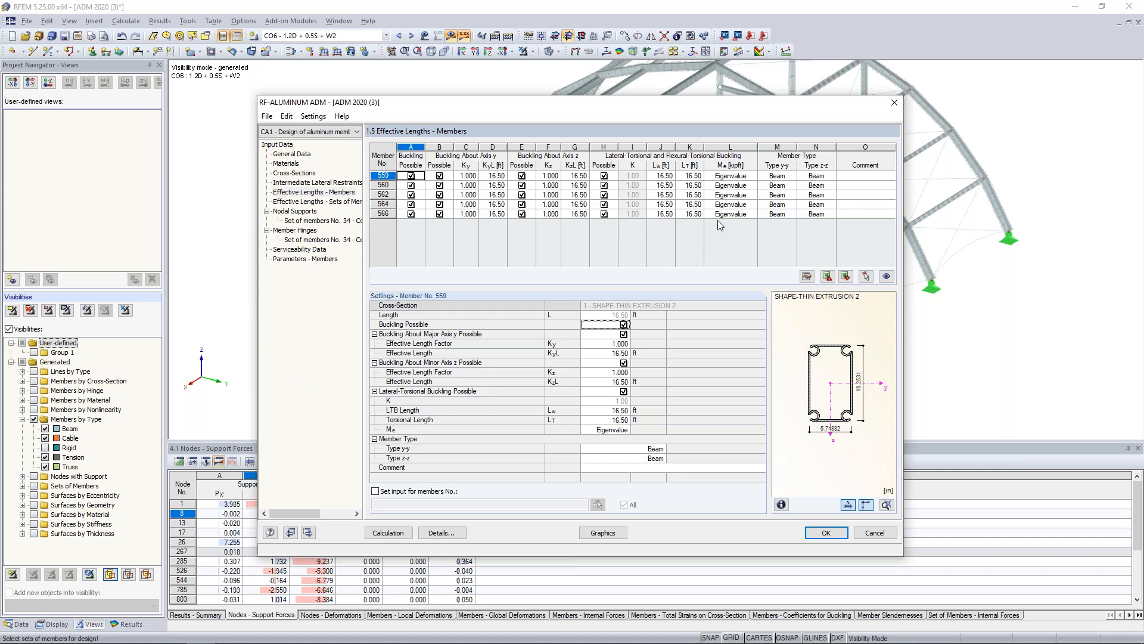
left_click(734, 177)
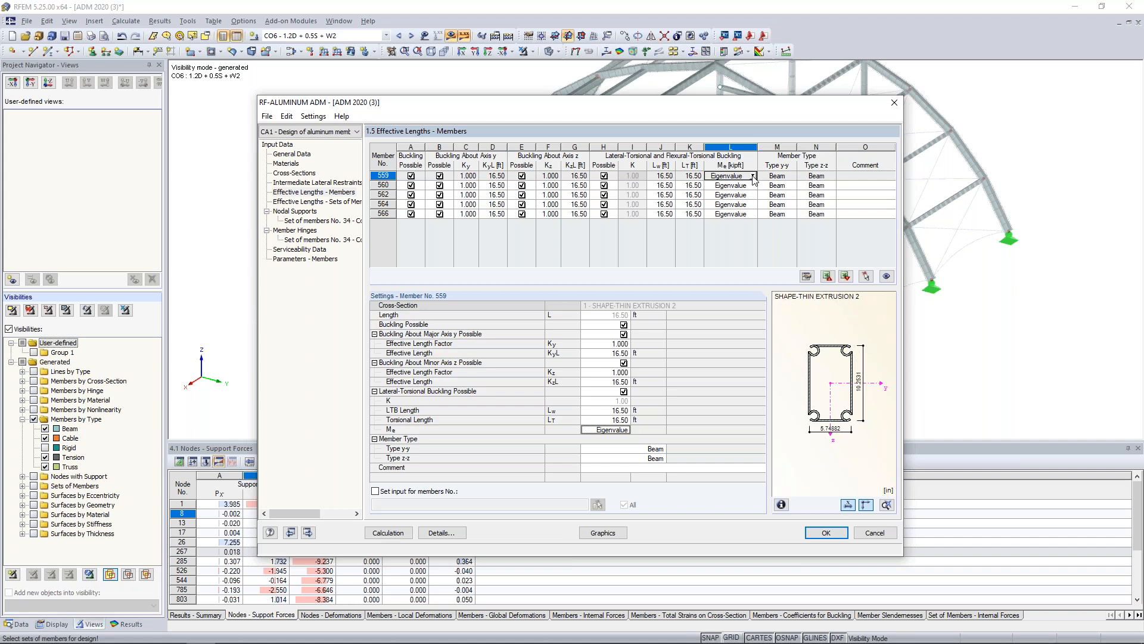
left_click(753, 177)
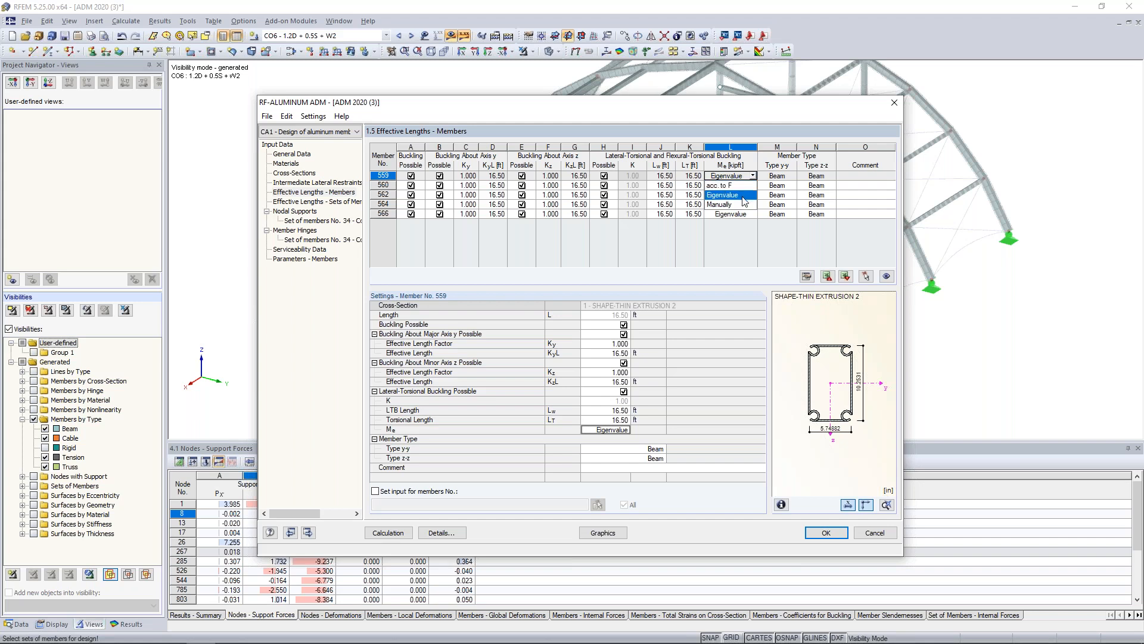
left_click(743, 195)
left_click_drag(744, 106, 708, 348)
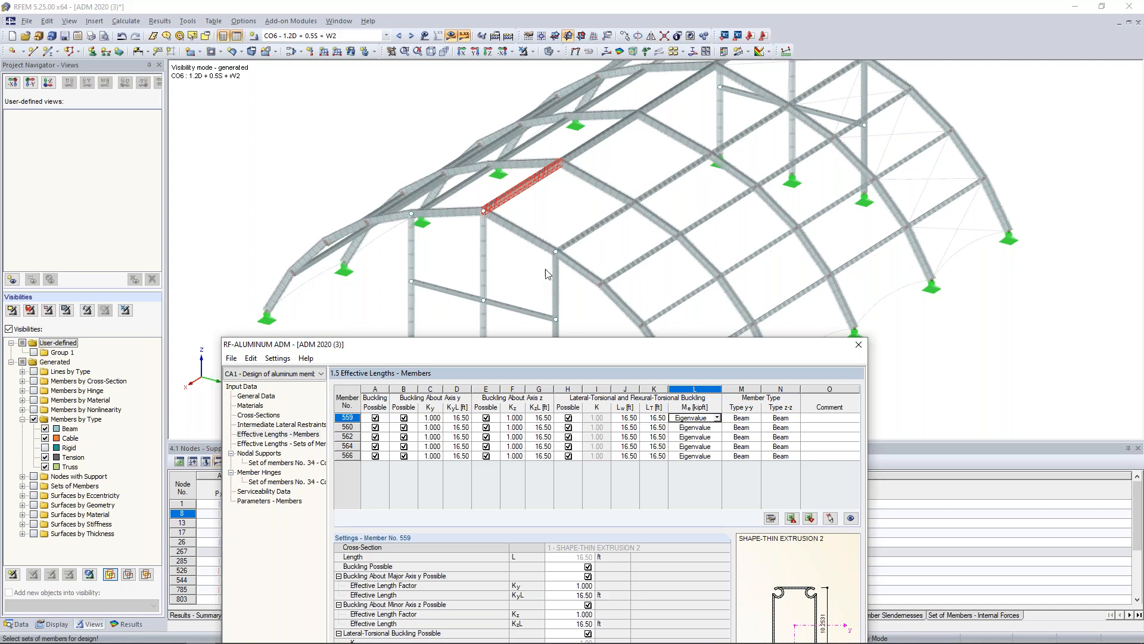
left_click_drag(613, 346, 619, 165)
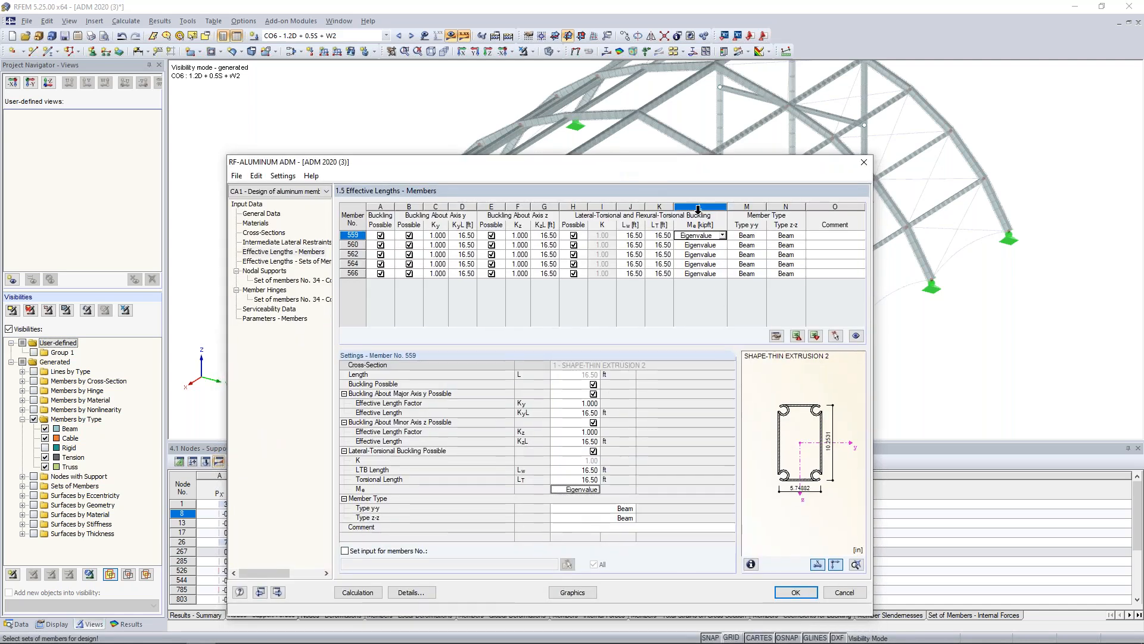
left_click(722, 235)
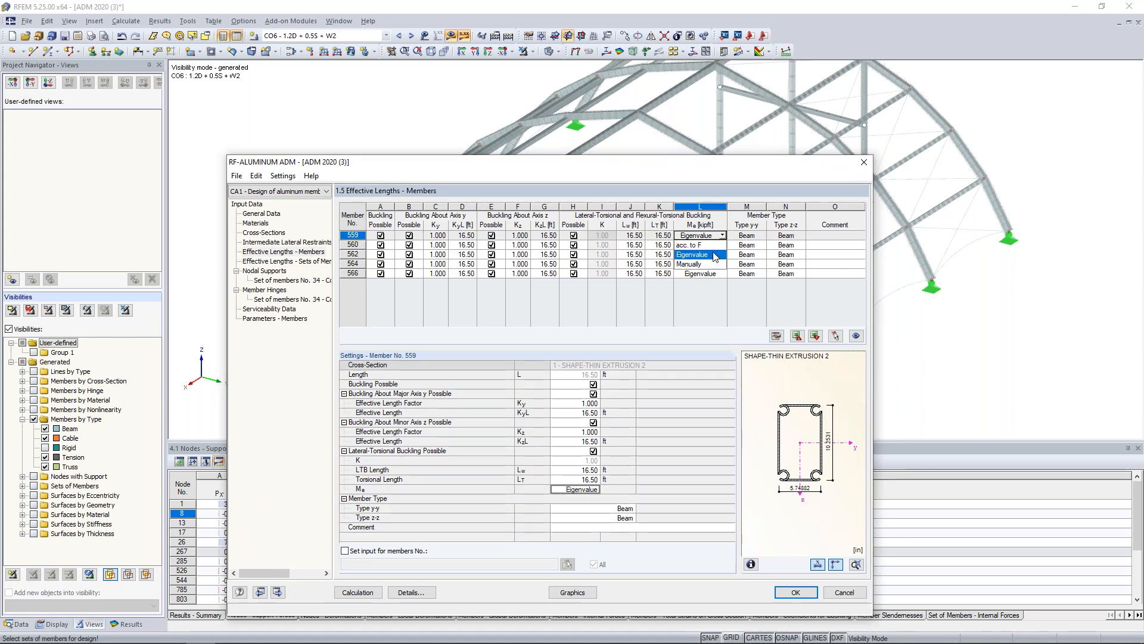
left_click(719, 307)
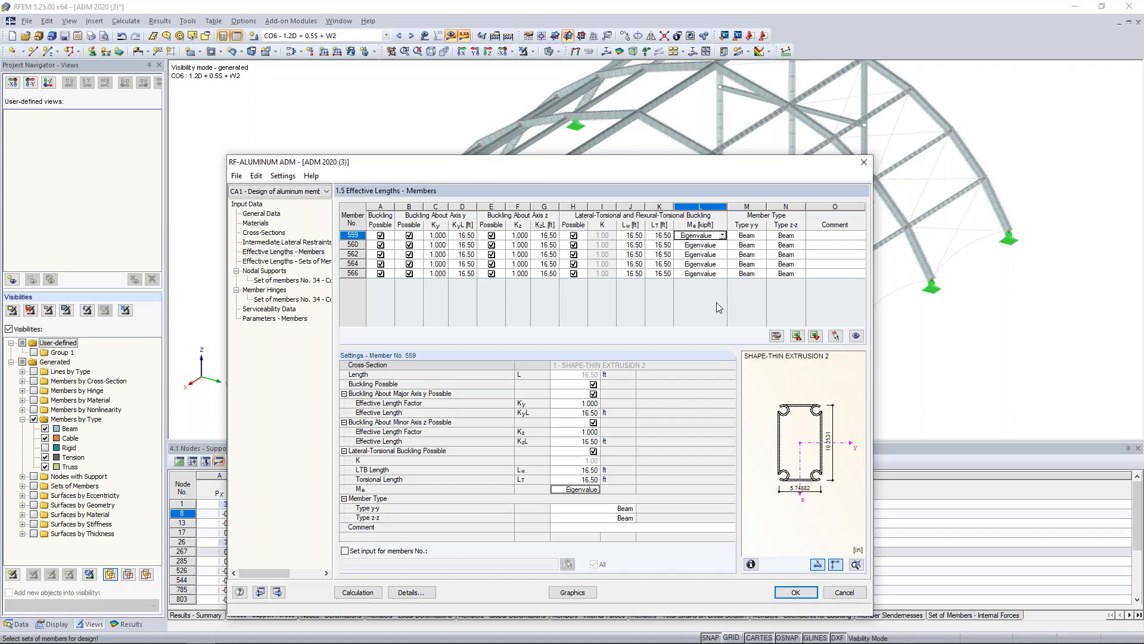
left_click(286, 261)
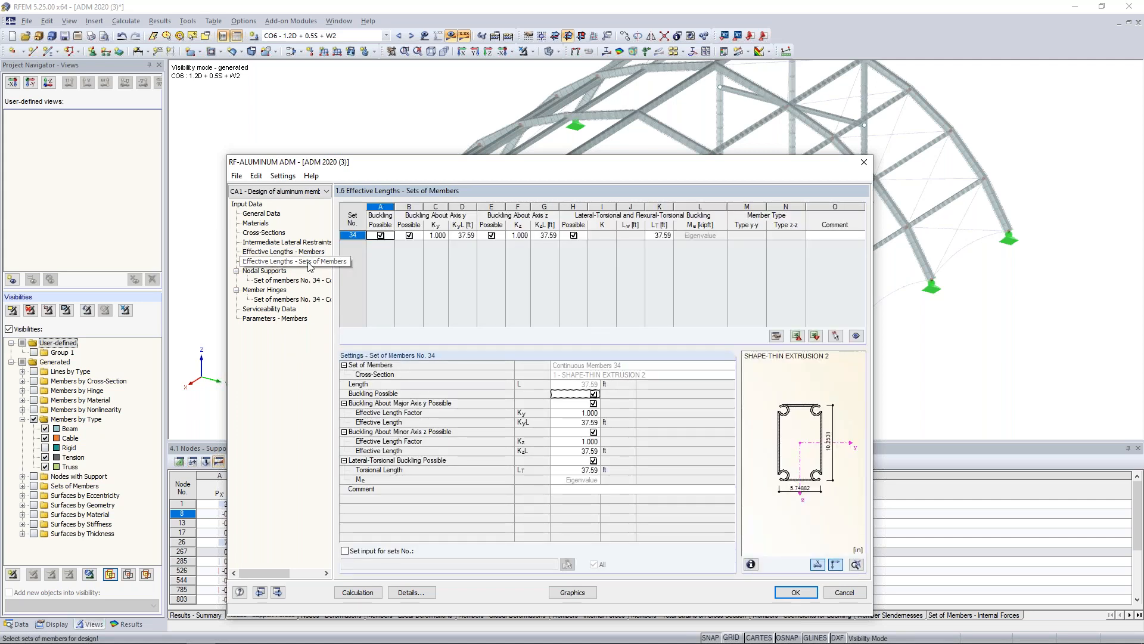
left_click_drag(614, 162, 653, 176)
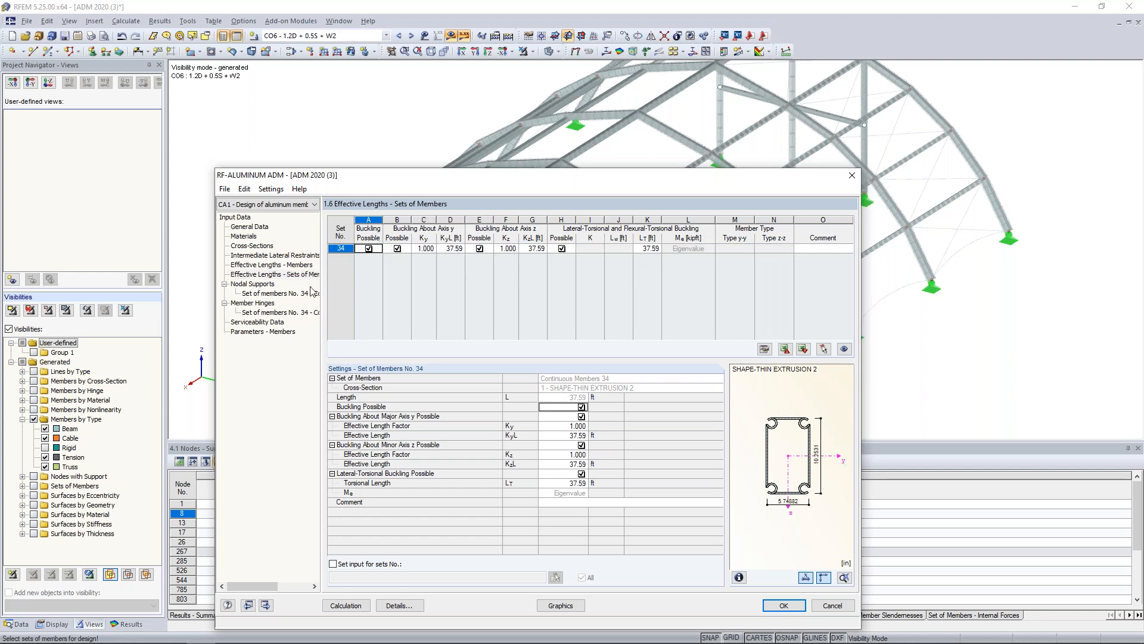
In the nodal supports of set of members 34, free node 1066's rotation about X' and restrain it about Z'.
left_click(269, 293)
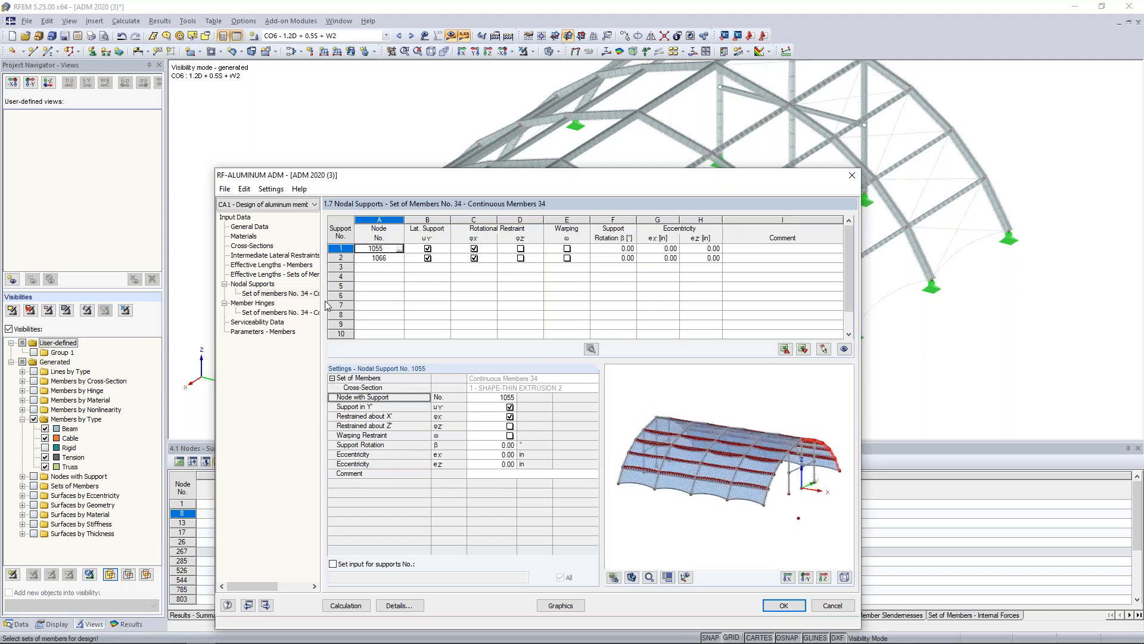
left_click_drag(483, 174, 499, 91)
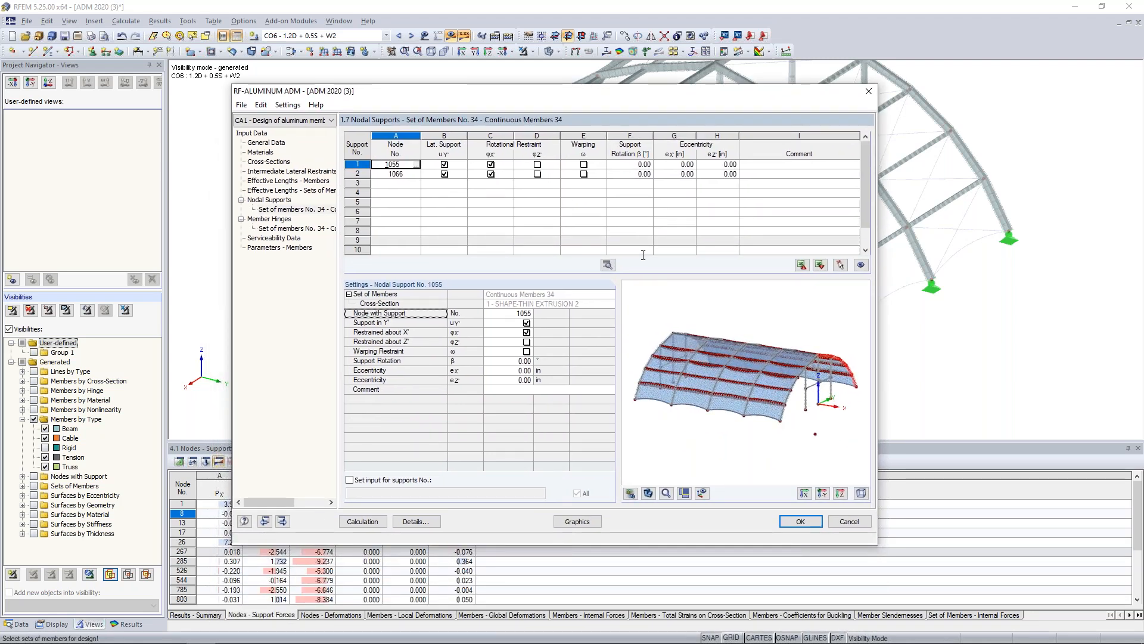
middle_click_drag(851, 346, 686, 360, "ctrl")
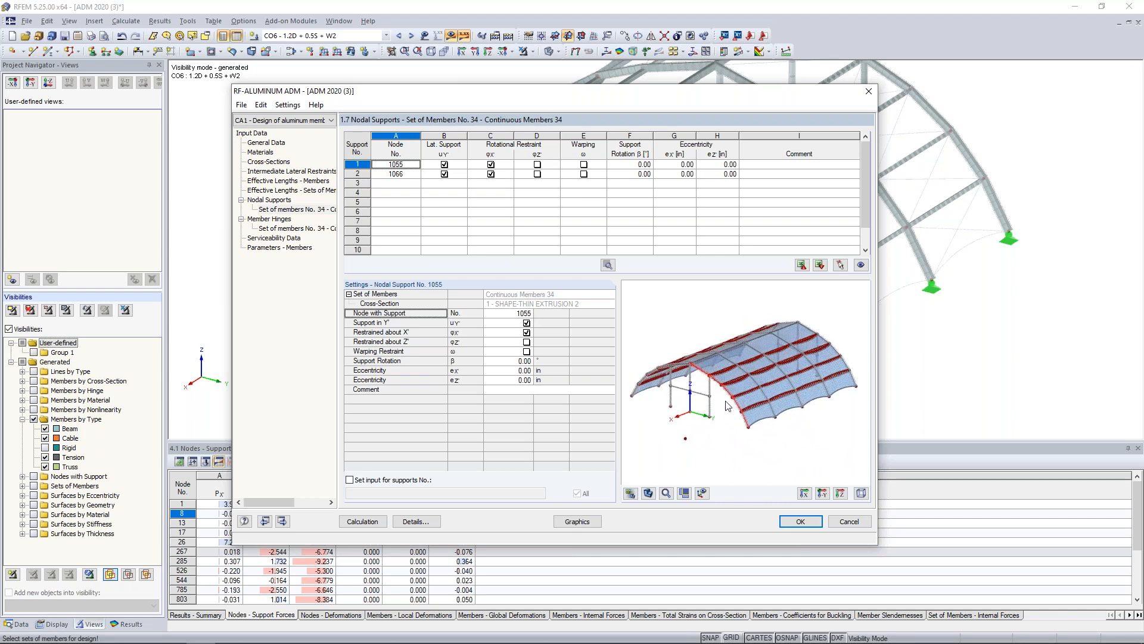
scroll(728, 408, "up", 4)
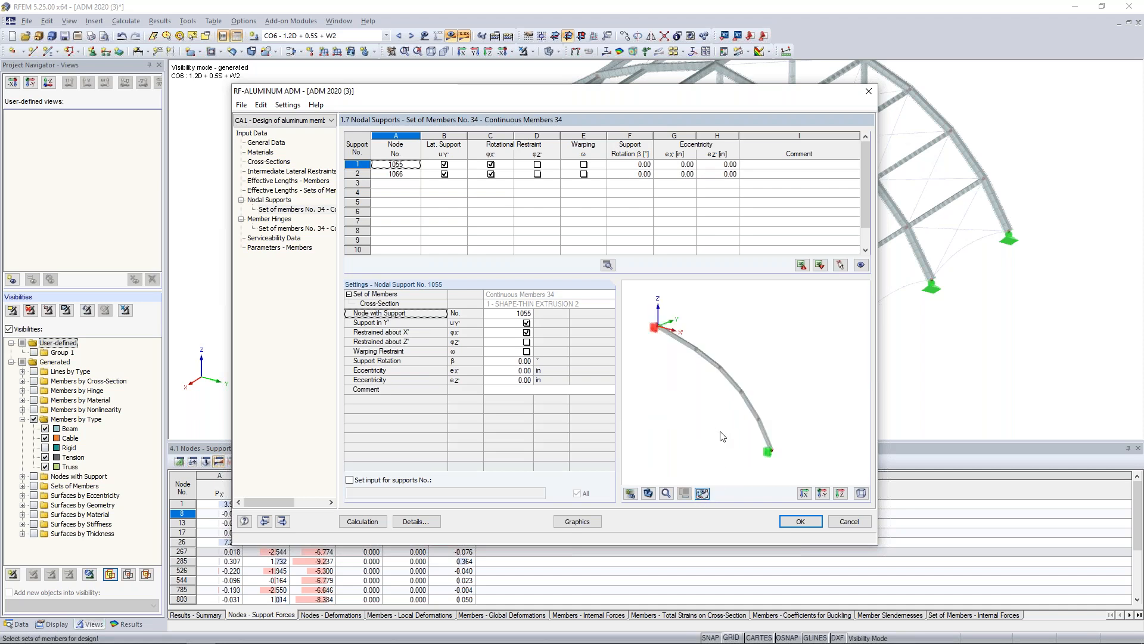
middle_click_drag(735, 438, 749, 438)
scroll(675, 348, "up", 1)
middle_click_drag(691, 363, 693, 341)
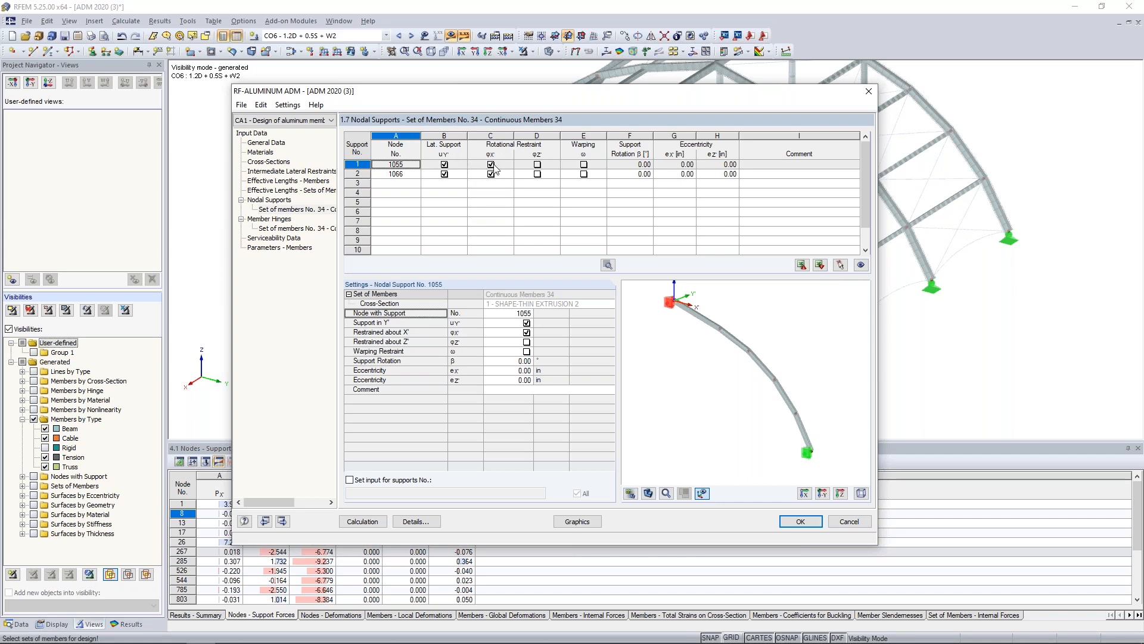
middle_click_drag(673, 315, 678, 325)
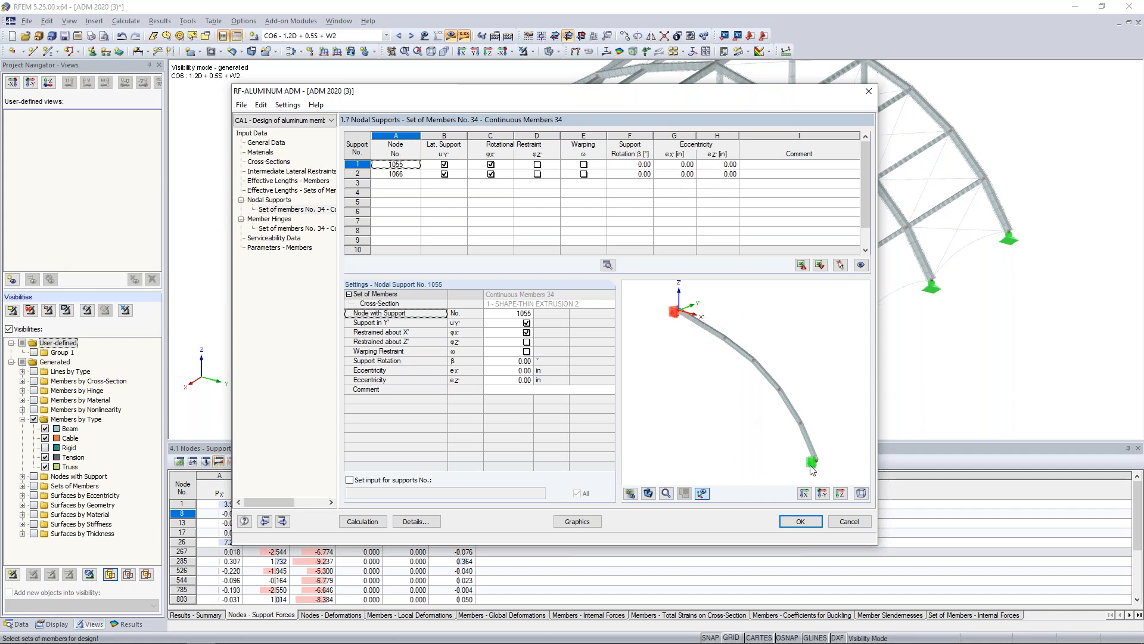
left_click(491, 173)
left_click(535, 174)
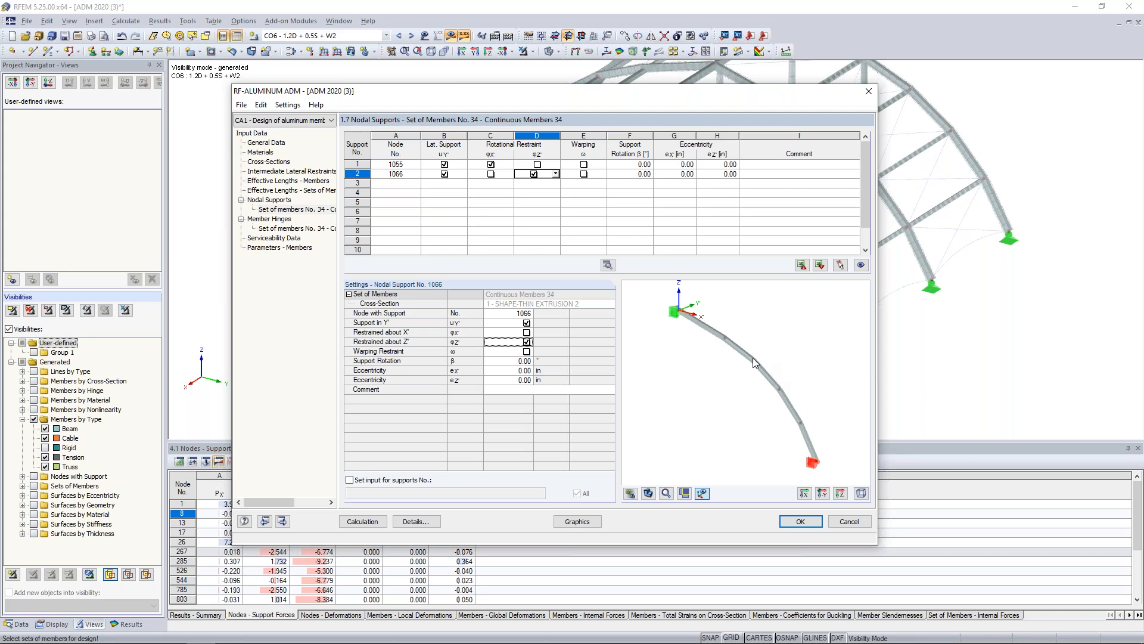
Add nodal supports for set of members 34 at nodes 1065, 1063, 1061 and 1059 along the arch.
left_click(408, 184)
left_click(416, 183)
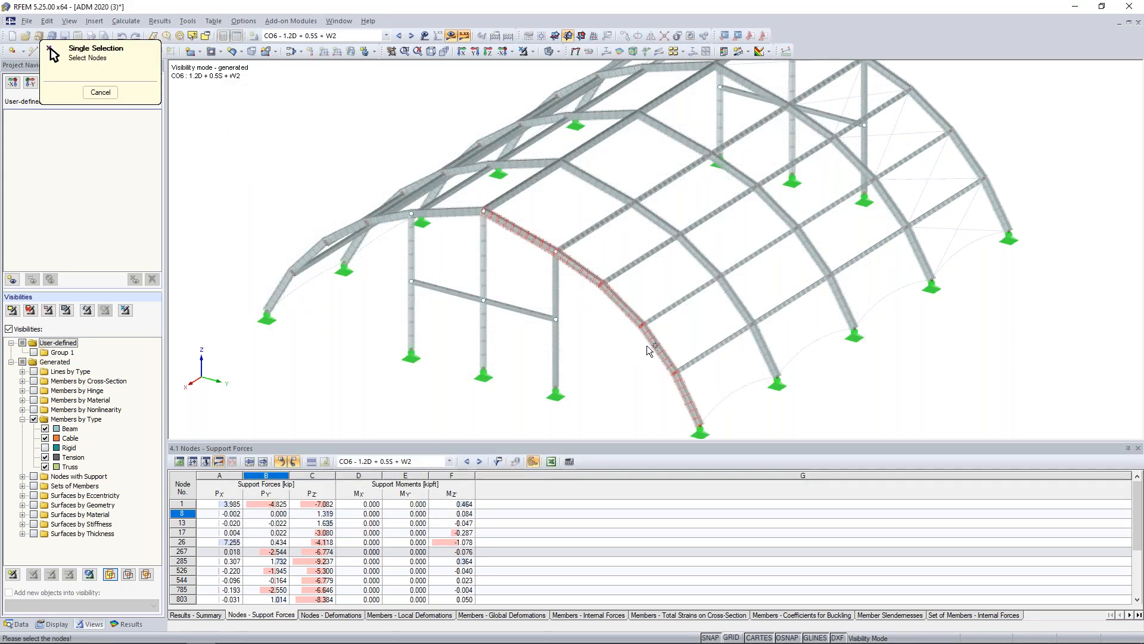
left_click(50, 50)
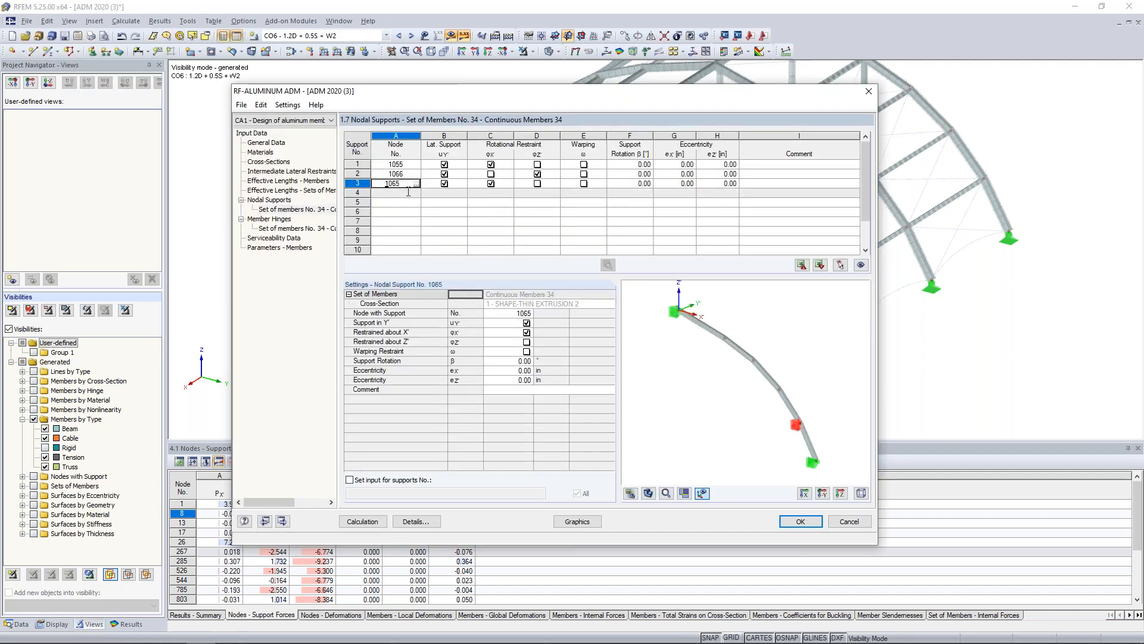
left_click(417, 193)
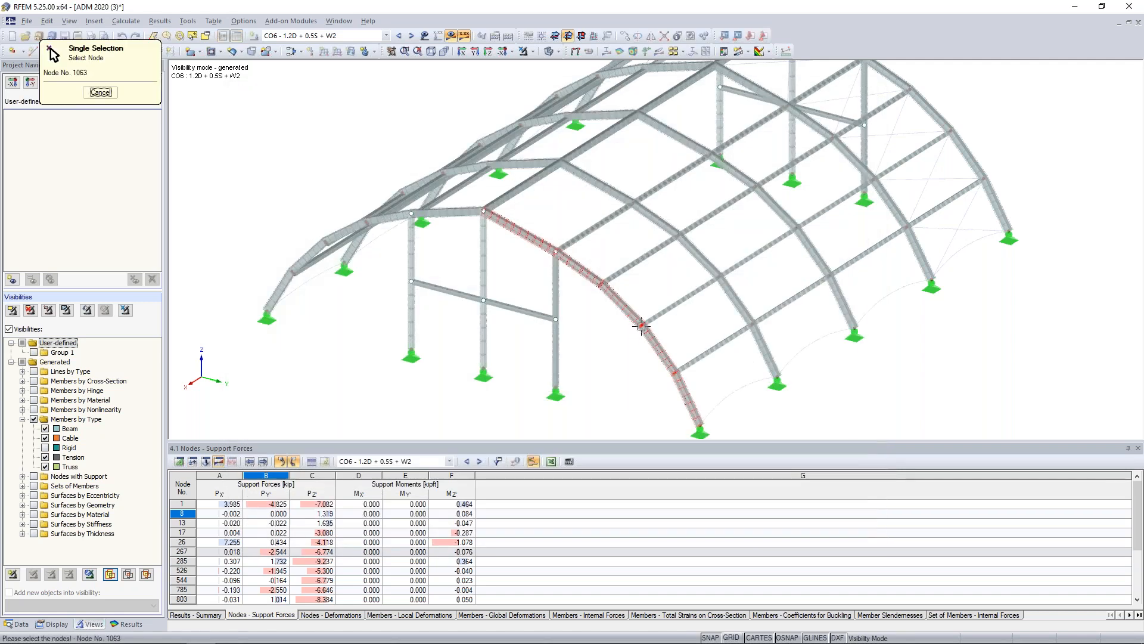
left_click(641, 327)
left_click(417, 203)
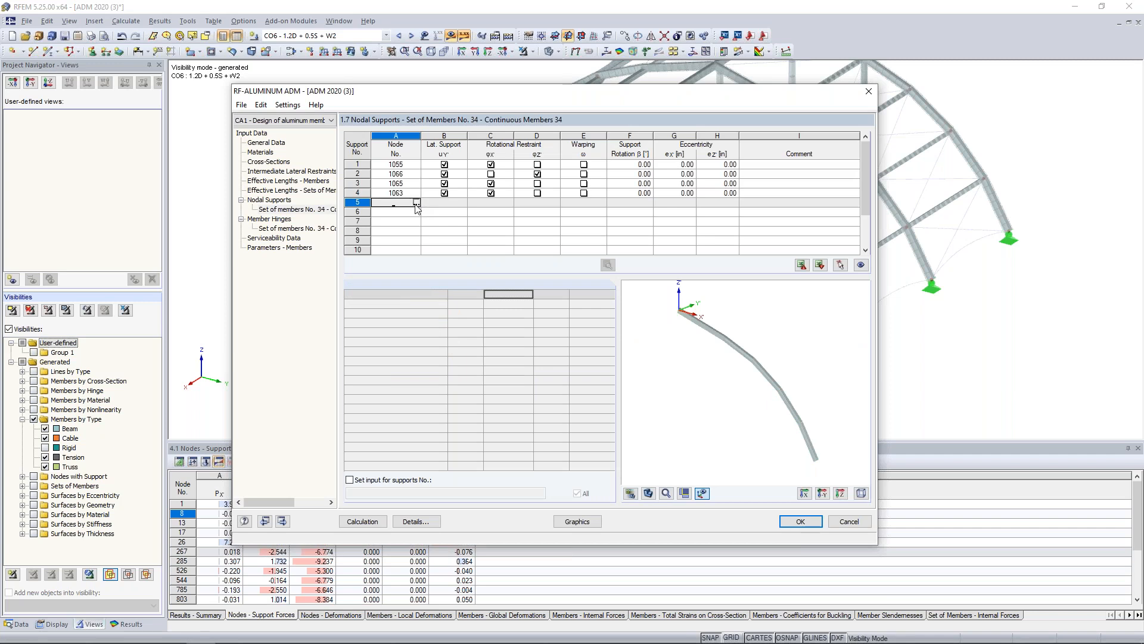
left_click(599, 286)
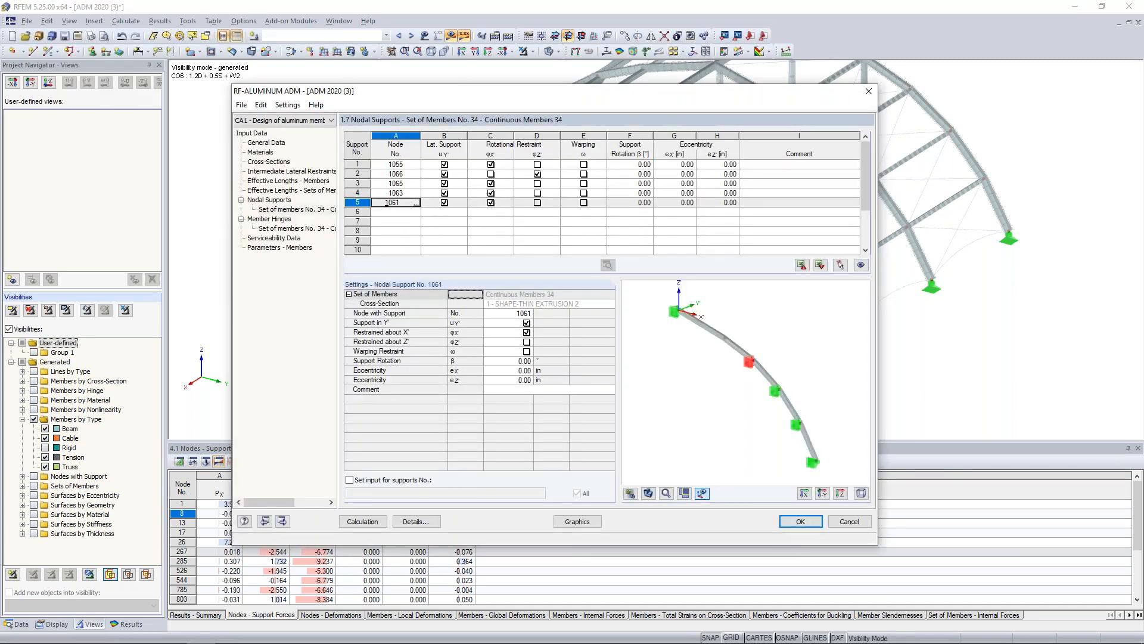
left_click(416, 212)
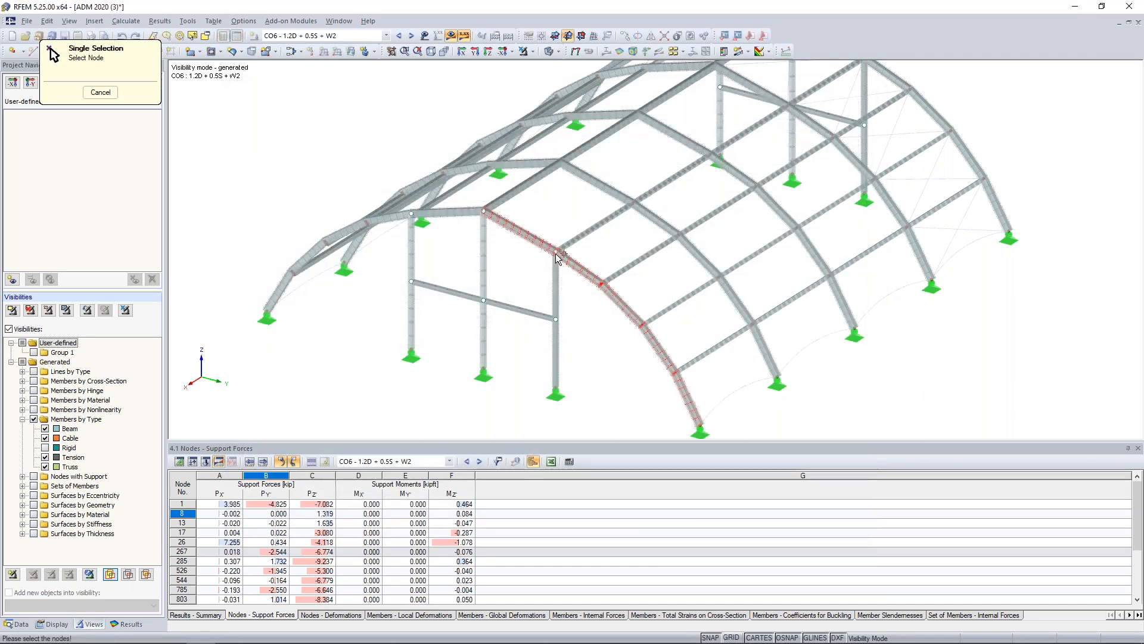
left_click(557, 257)
Free the rotation about X' at supports 1065, 1063, 1061 and 1059 of set of members 34.
left_click(490, 183)
left_click(491, 192)
left_click(491, 203)
left_click(491, 211)
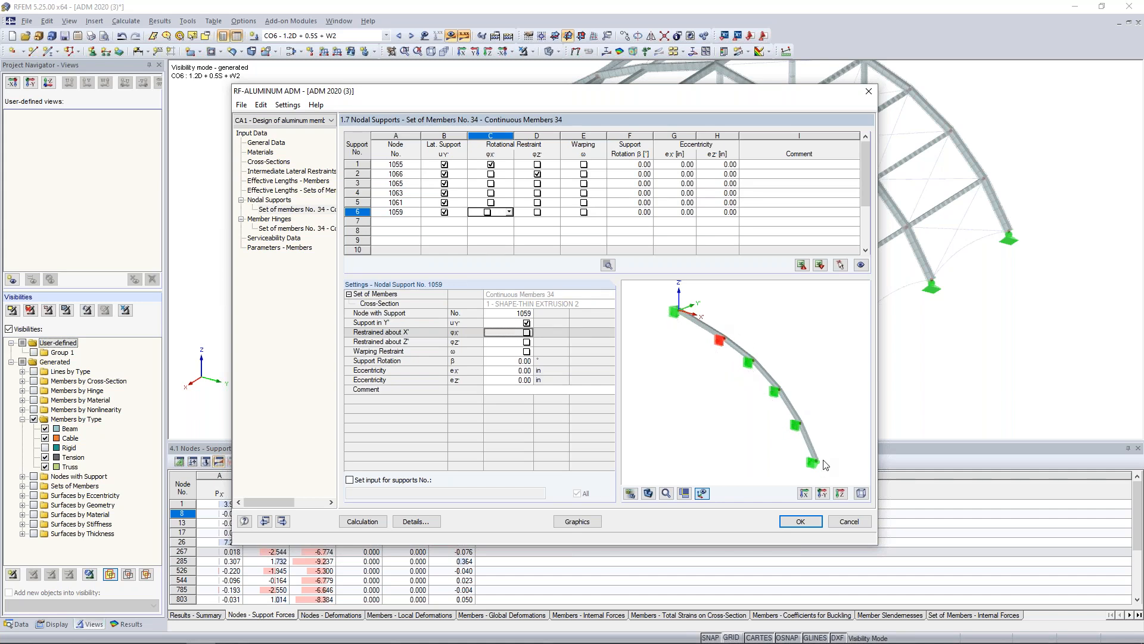
Set the effective length KyL of set of members 34 to 27.20 ft for buckling about the major axis.
left_click(298, 191)
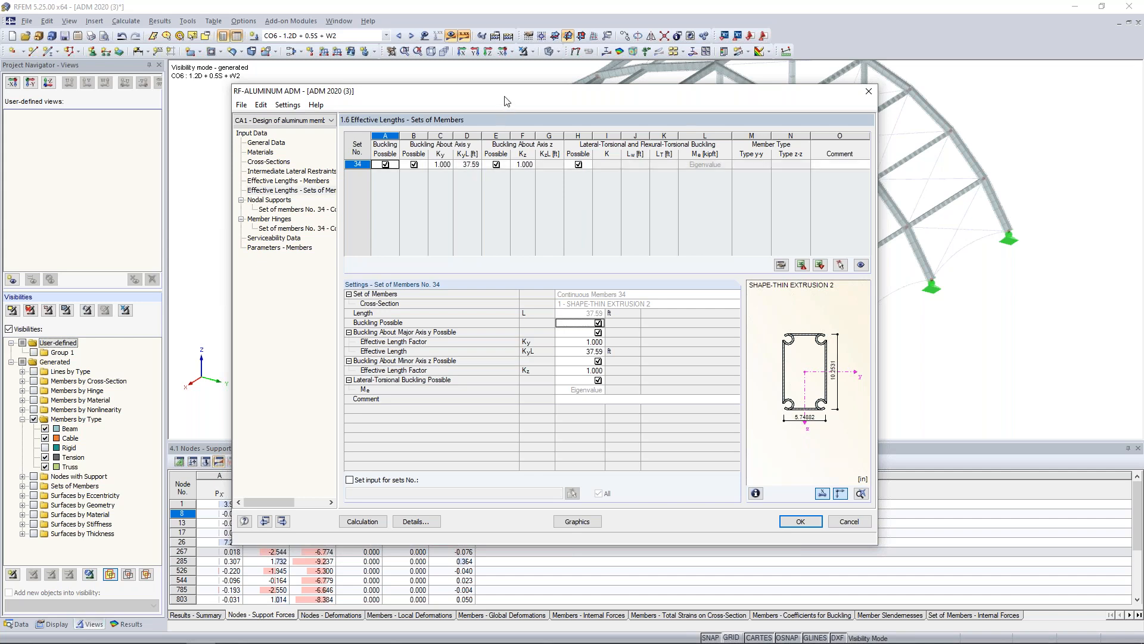
left_click_drag(505, 102, 537, 414)
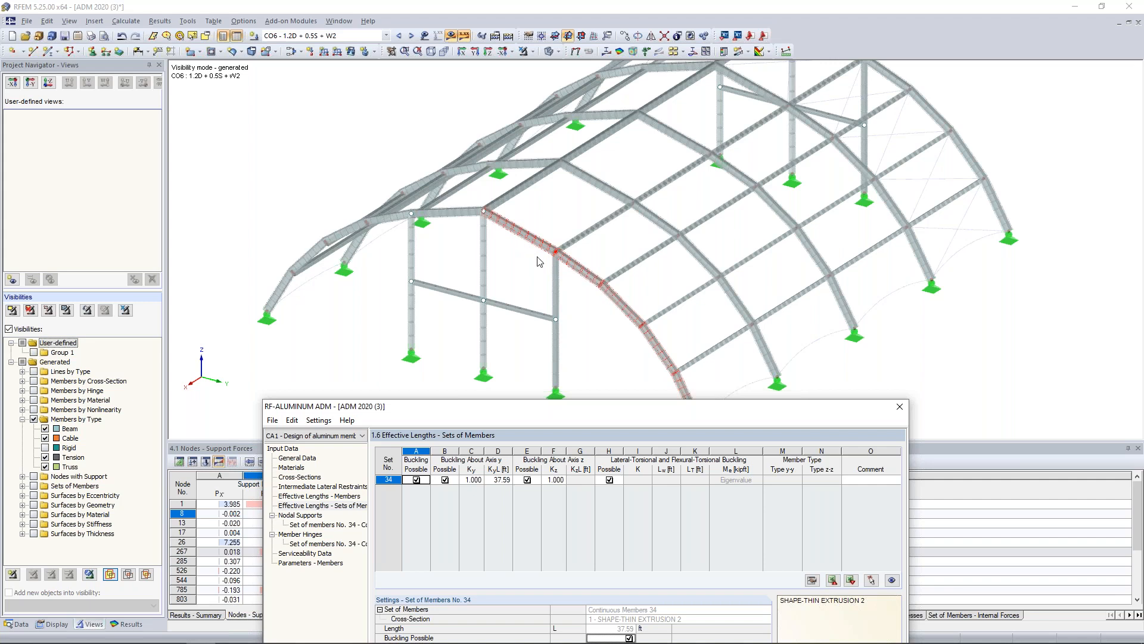
left_click_drag(584, 406, 573, 99)
left_click(480, 173)
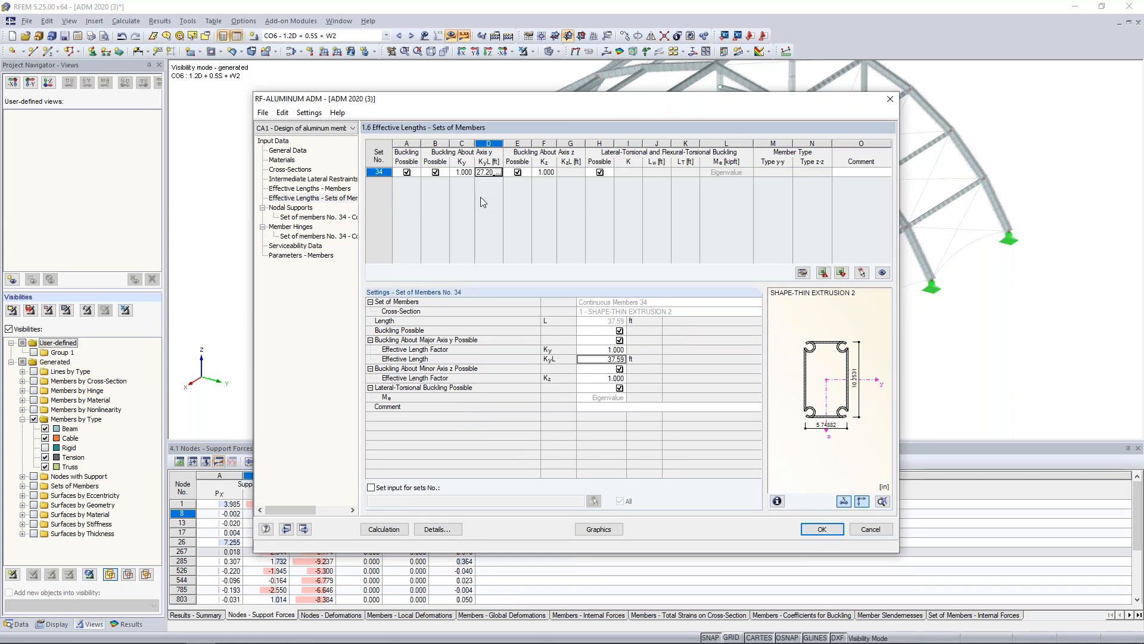
type("27.20")
key("Tab")
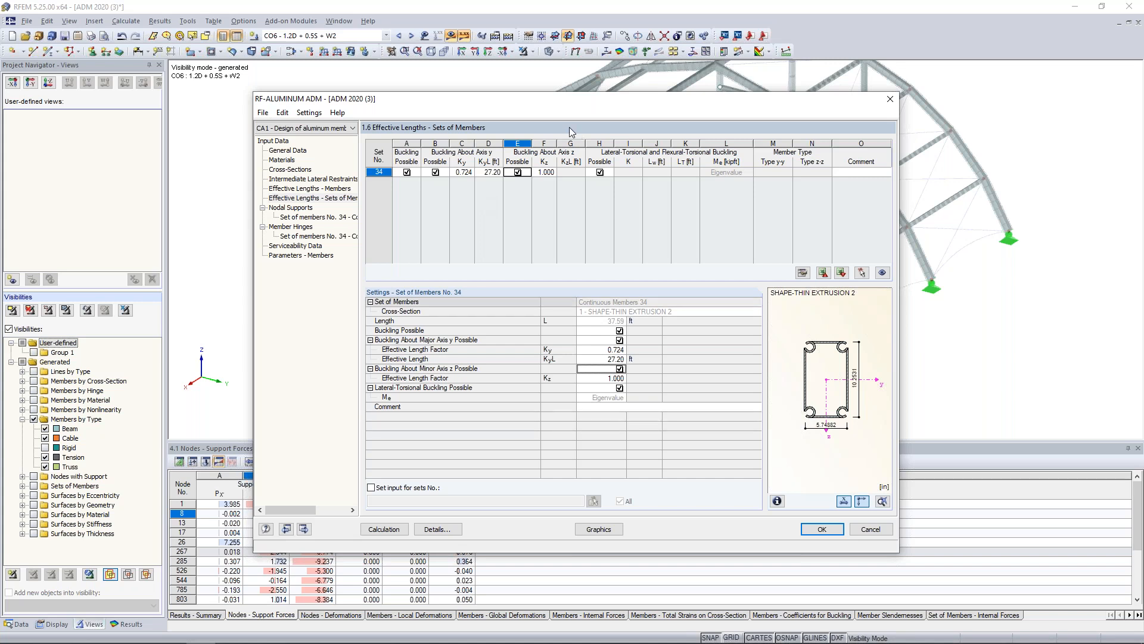
Review the member hinge input for set of members 34 against the arch in the model.
left_click(320, 225)
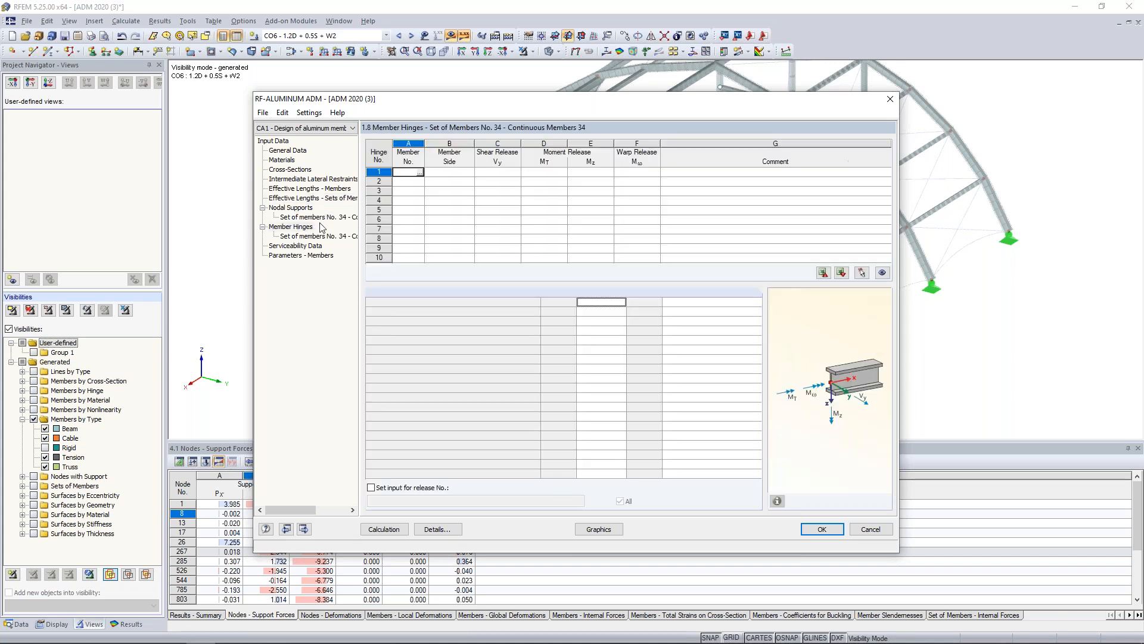
left_click_drag(424, 103, 424, 364)
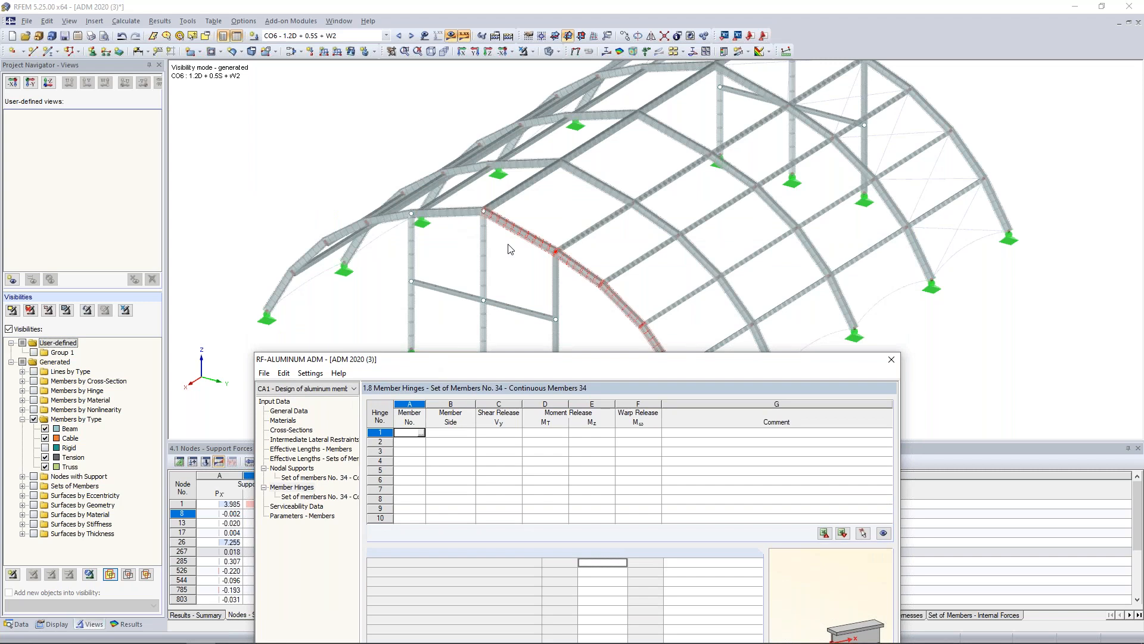
left_click_drag(637, 364, 637, 109)
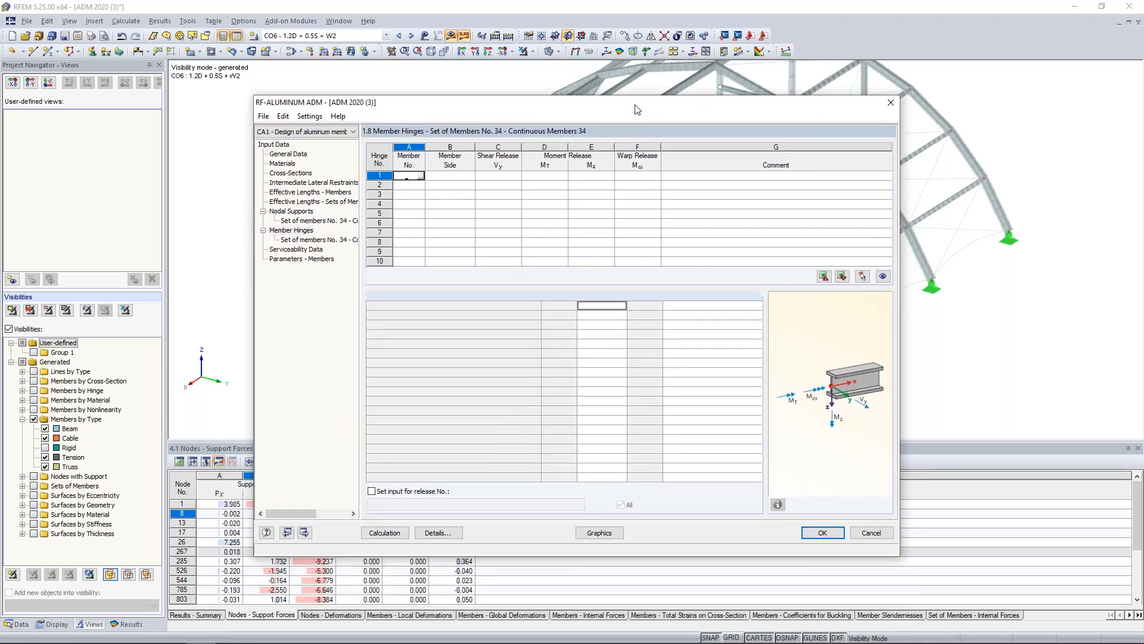
Add members 559, 560, 562, 564 and 566 to the serviceability data.
left_click(300, 251)
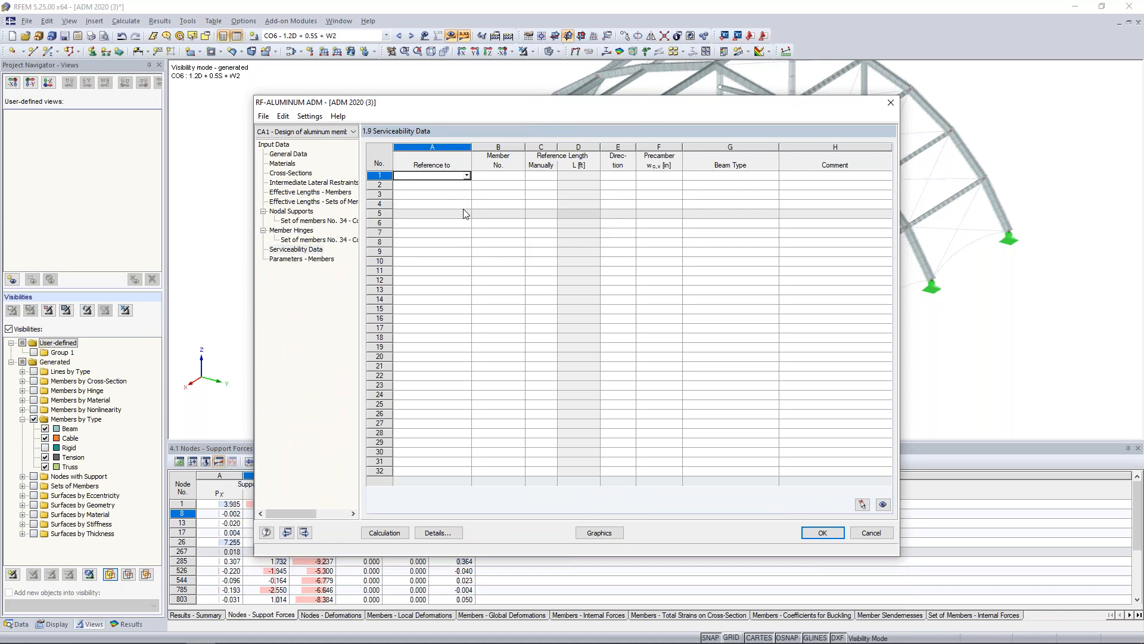
left_click(467, 175)
left_click(457, 186)
key("Tab")
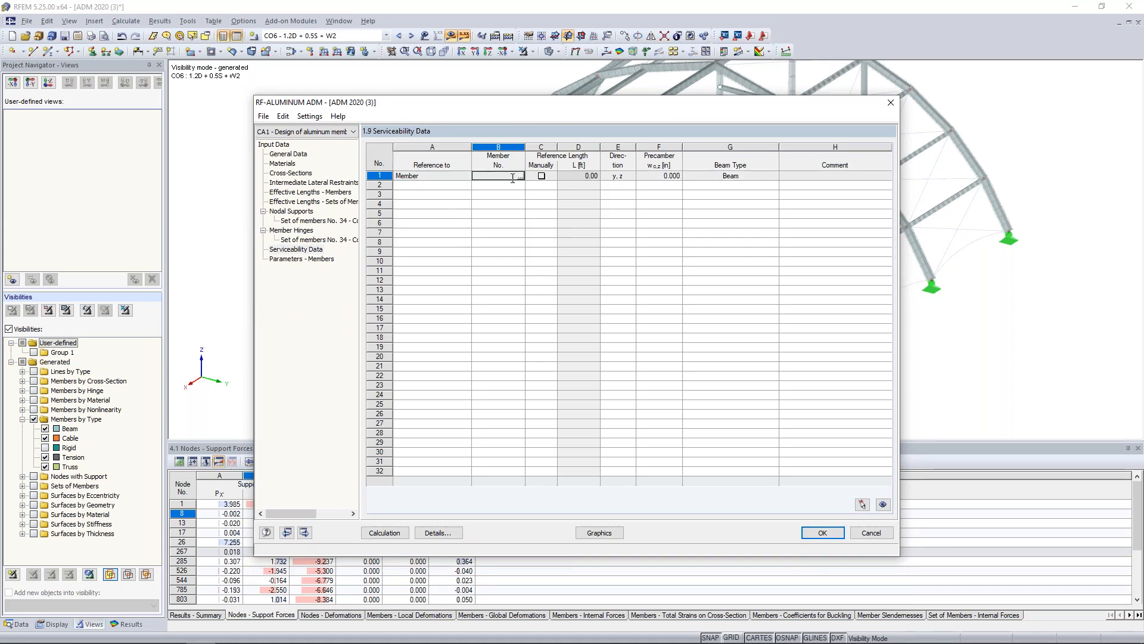
left_click(521, 176)
left_click(712, 350)
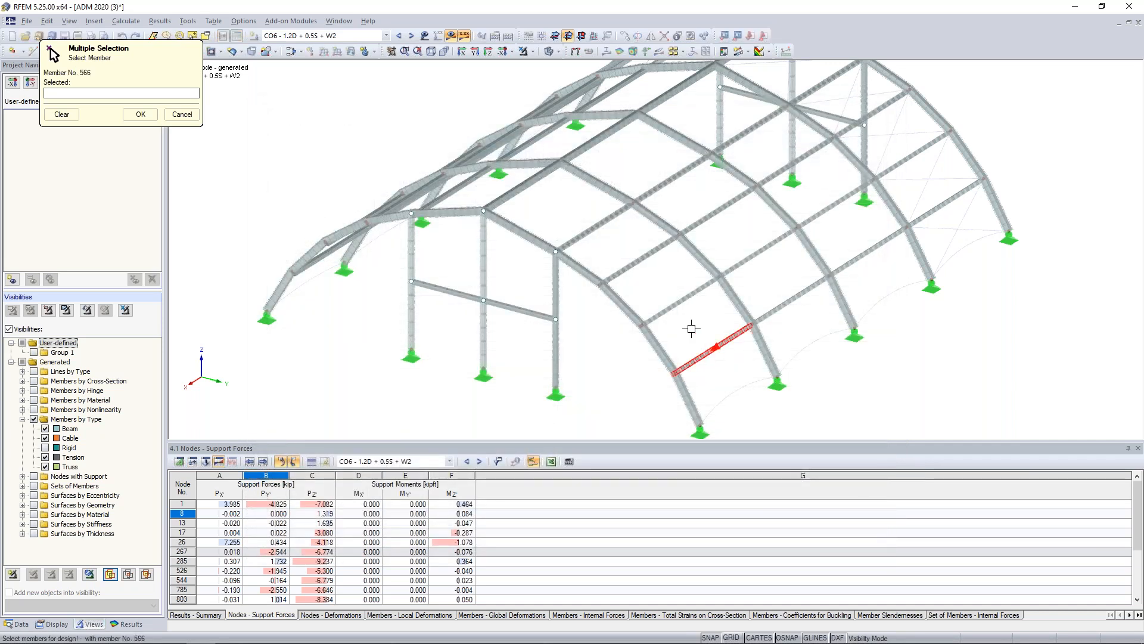
left_click(670, 296)
left_click(638, 260)
left_click(593, 228)
left_click(514, 187)
left_click(140, 113)
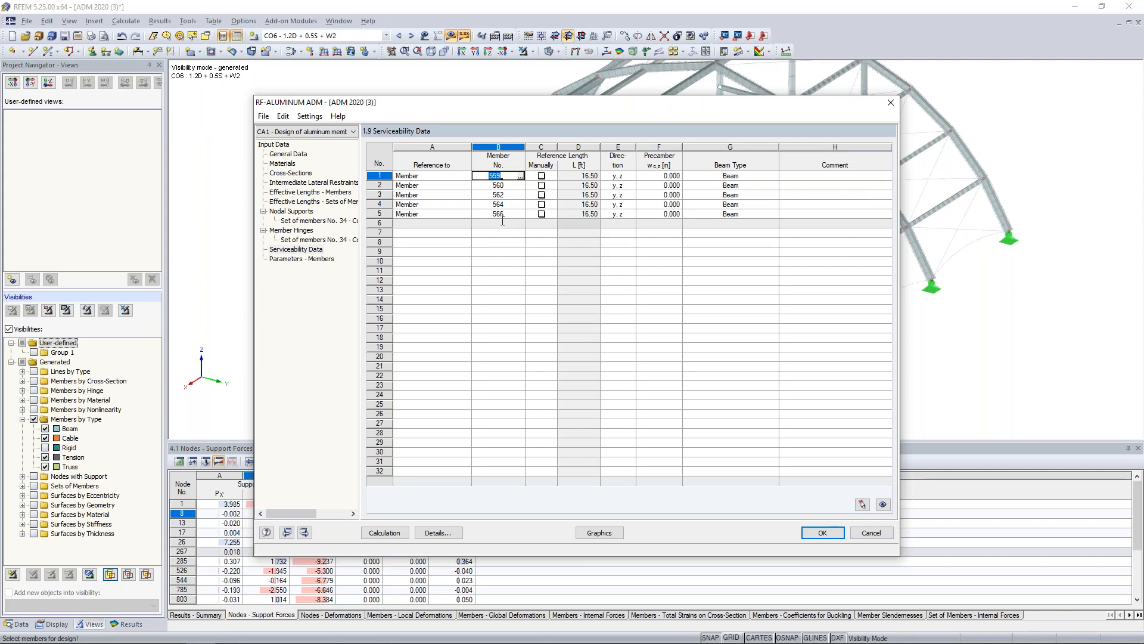
Add set of members 34 to the serviceability data, with the reference type Set of Members.
left_click(415, 223)
left_click(467, 223)
left_click(444, 242)
left_click(476, 223)
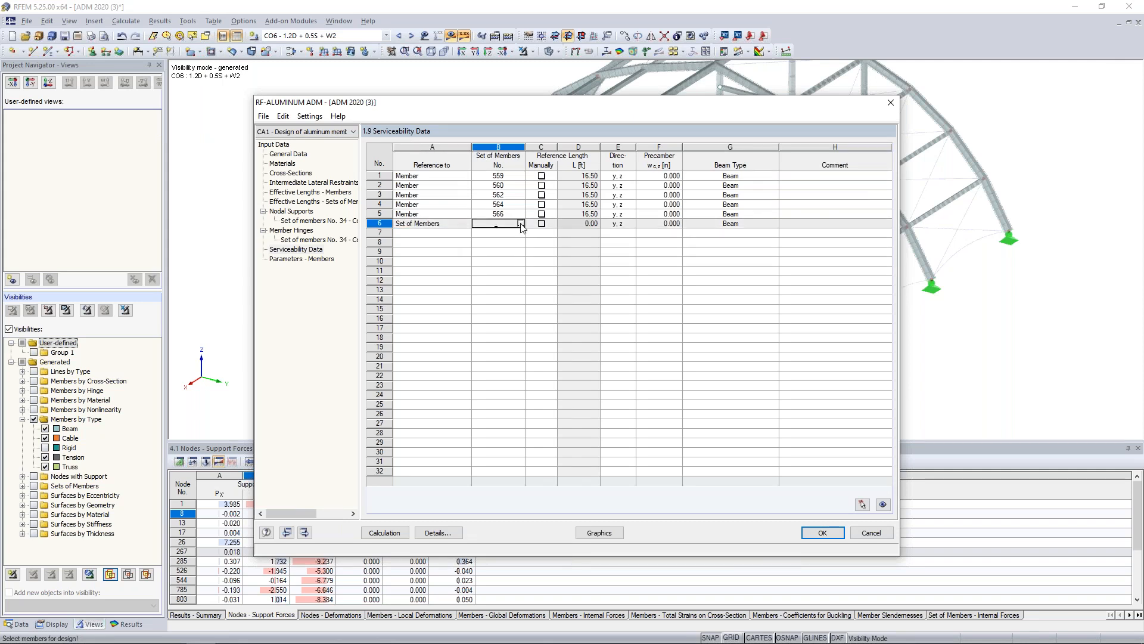
left_click(521, 223)
left_click(522, 245)
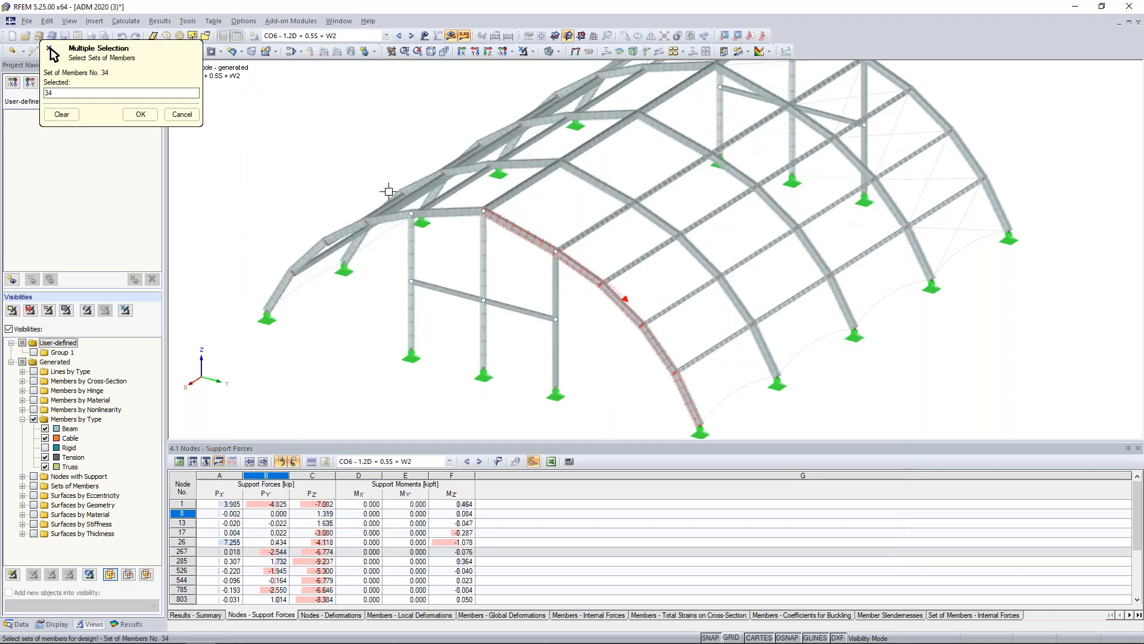
left_click(141, 114)
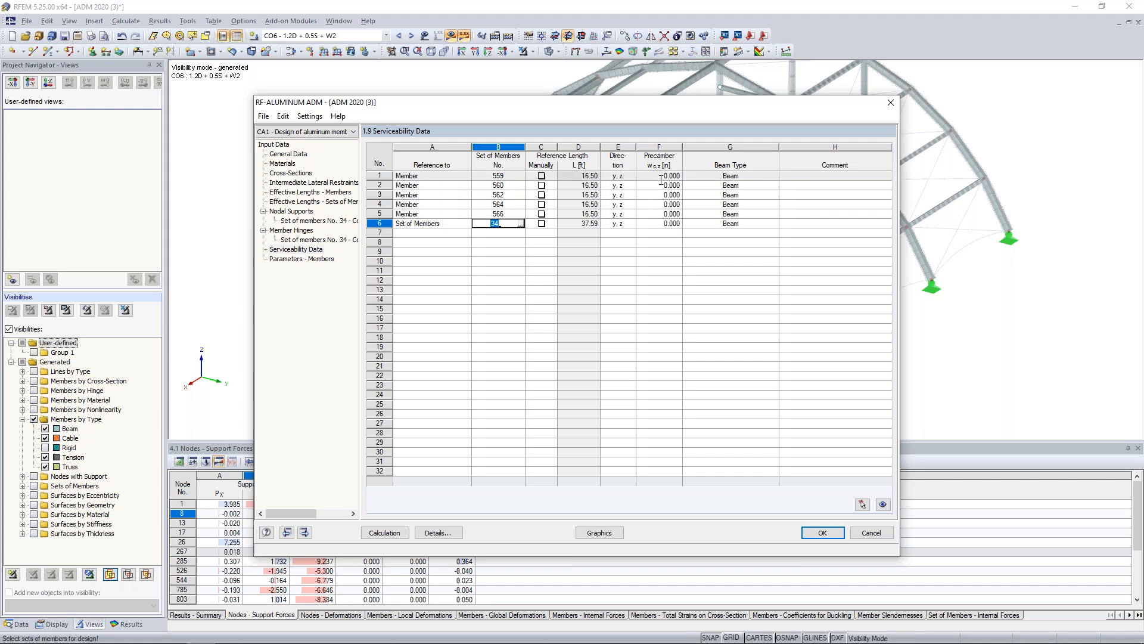
Review member 559's beam type options for serviceability and its cross-sectional area parameters for tension design, leaving the area option disabled.
left_click(755, 175)
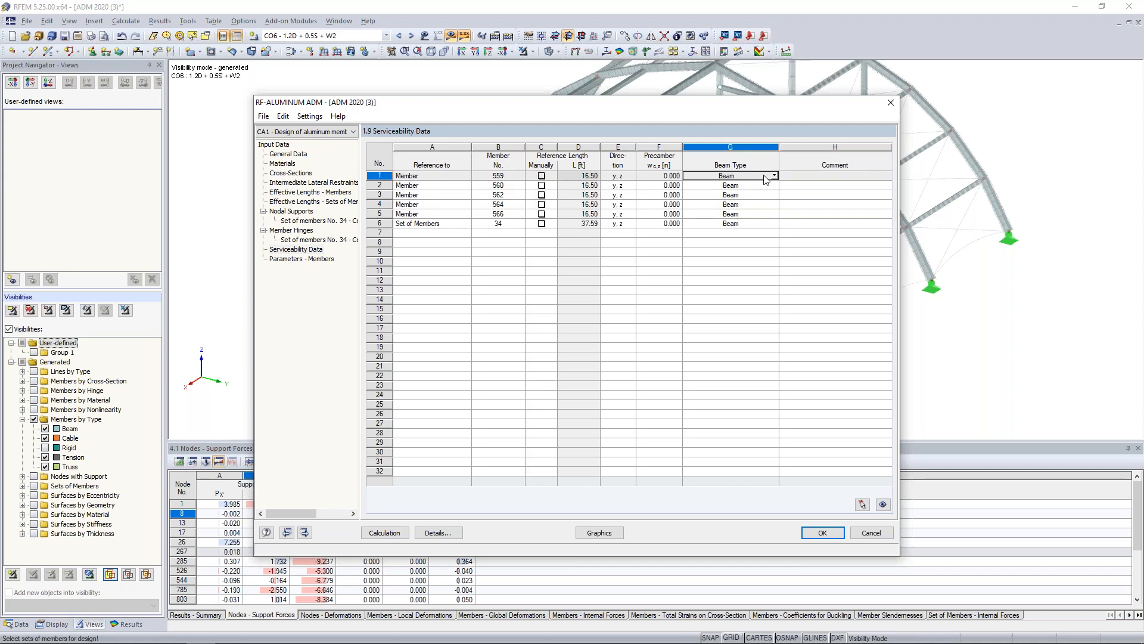
left_click(773, 175)
left_click(773, 176)
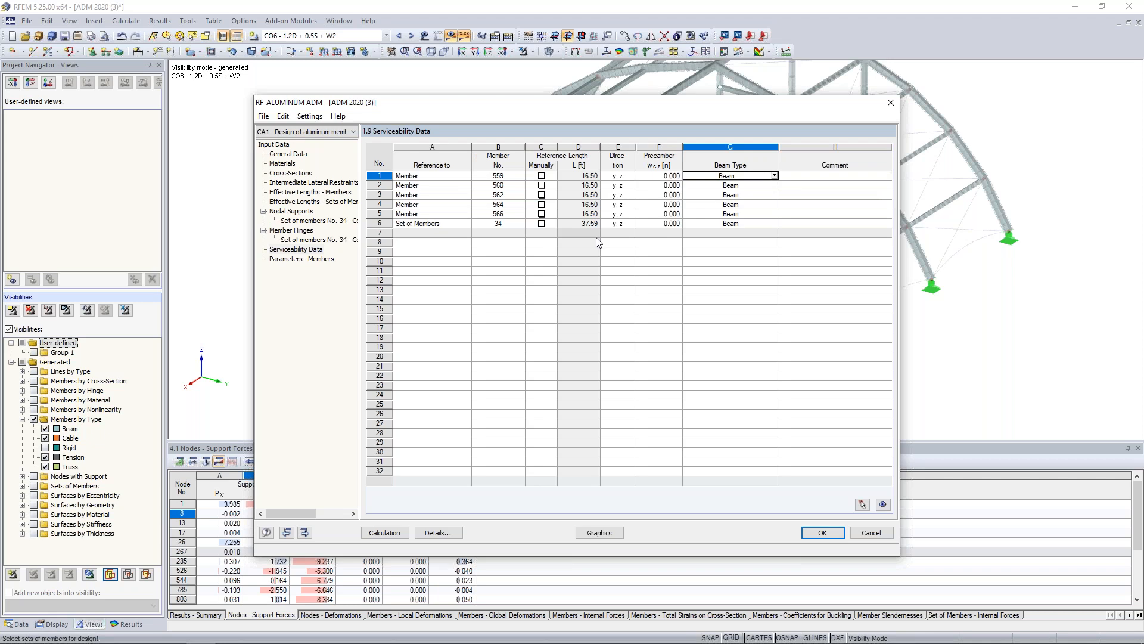
left_click(317, 260)
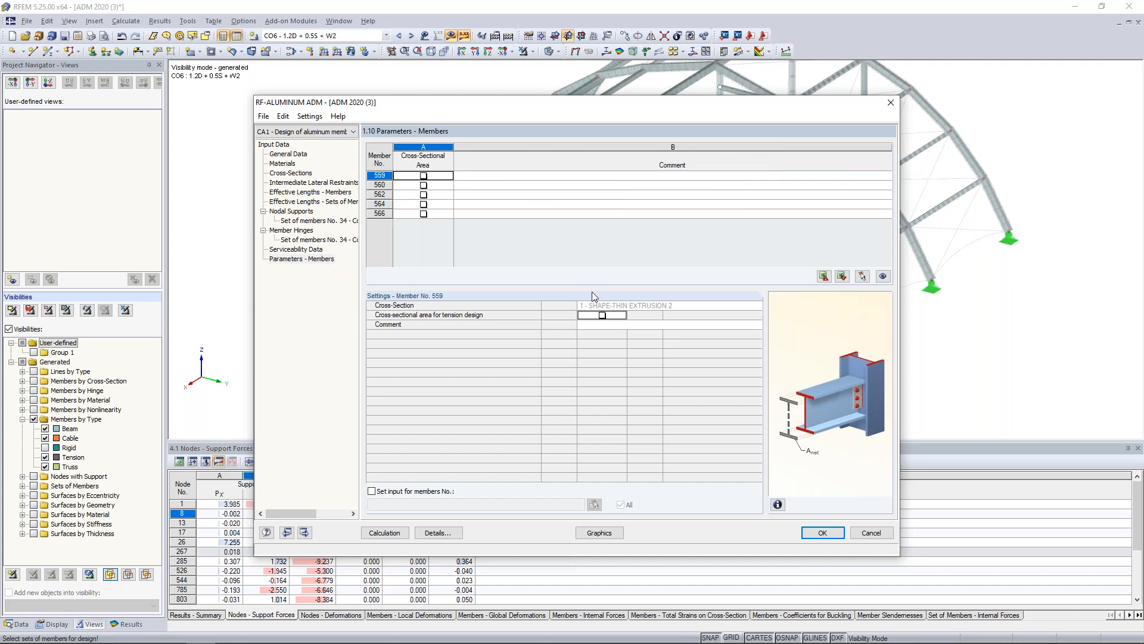
left_click(602, 316)
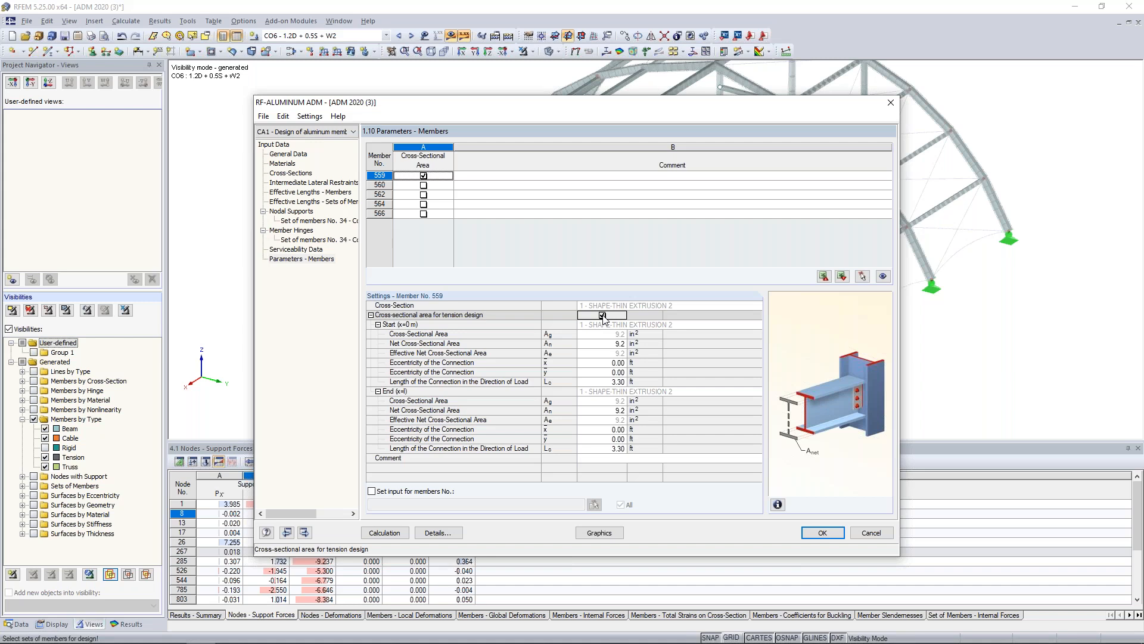
left_click(615, 344)
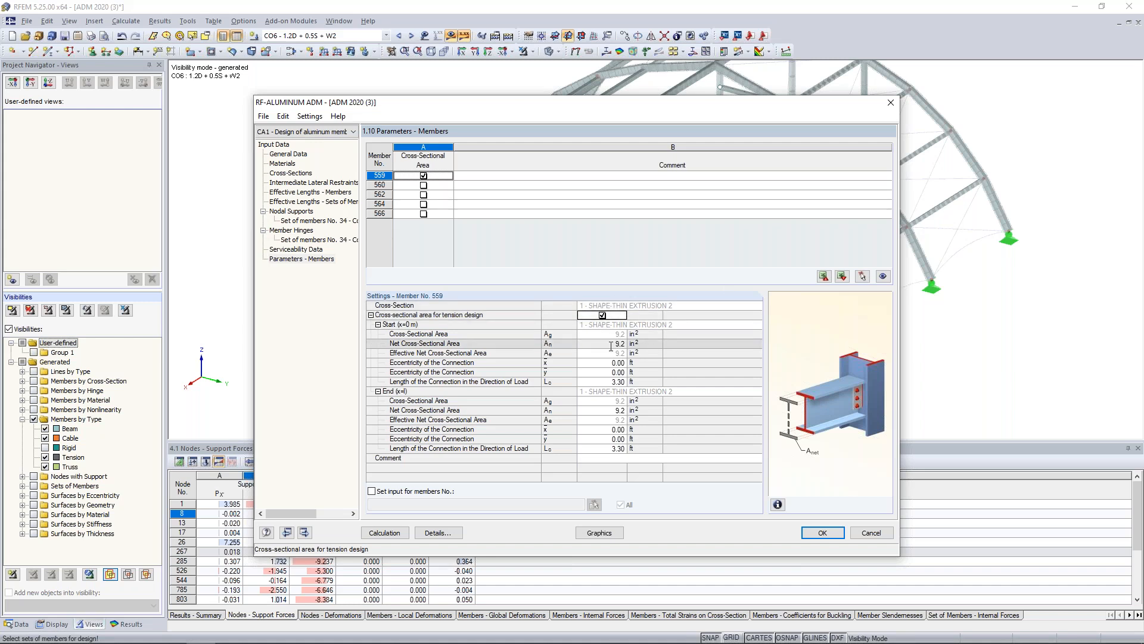
left_click(610, 344)
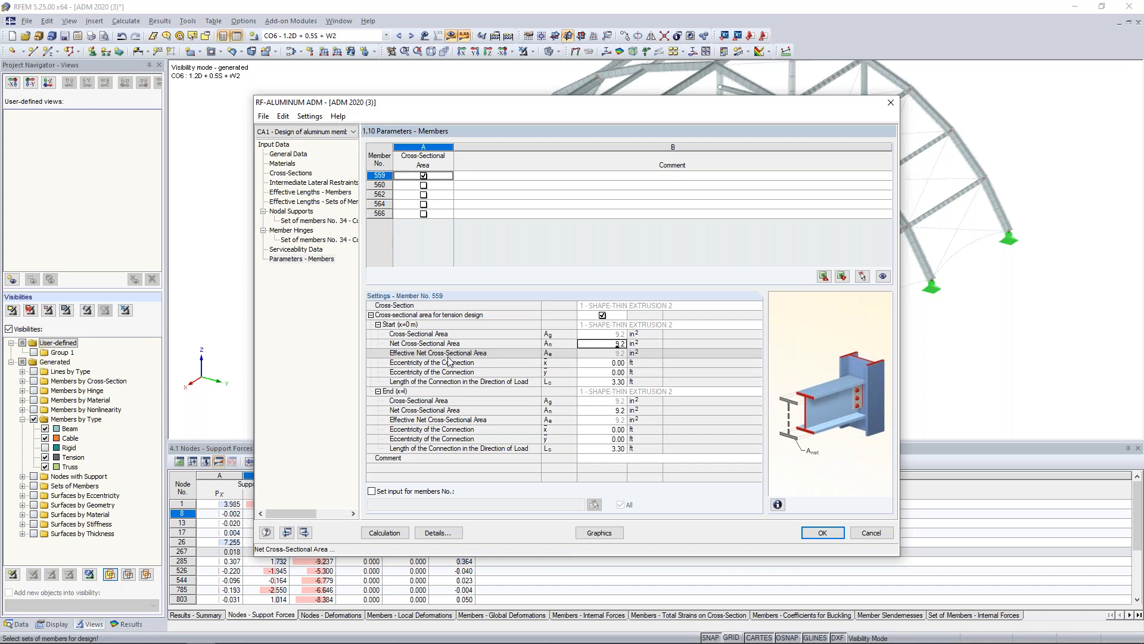
left_click(423, 176)
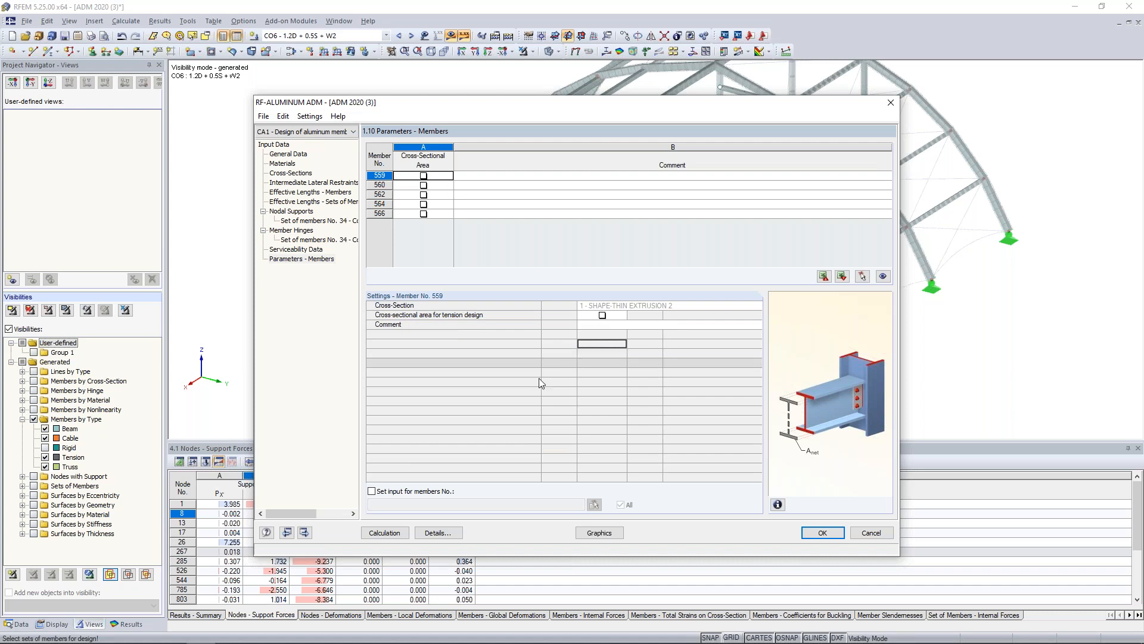
Set the serviceability deflection limit to L/180 in the LRFD 2020 design details and accept the design case input.
left_click(437, 532)
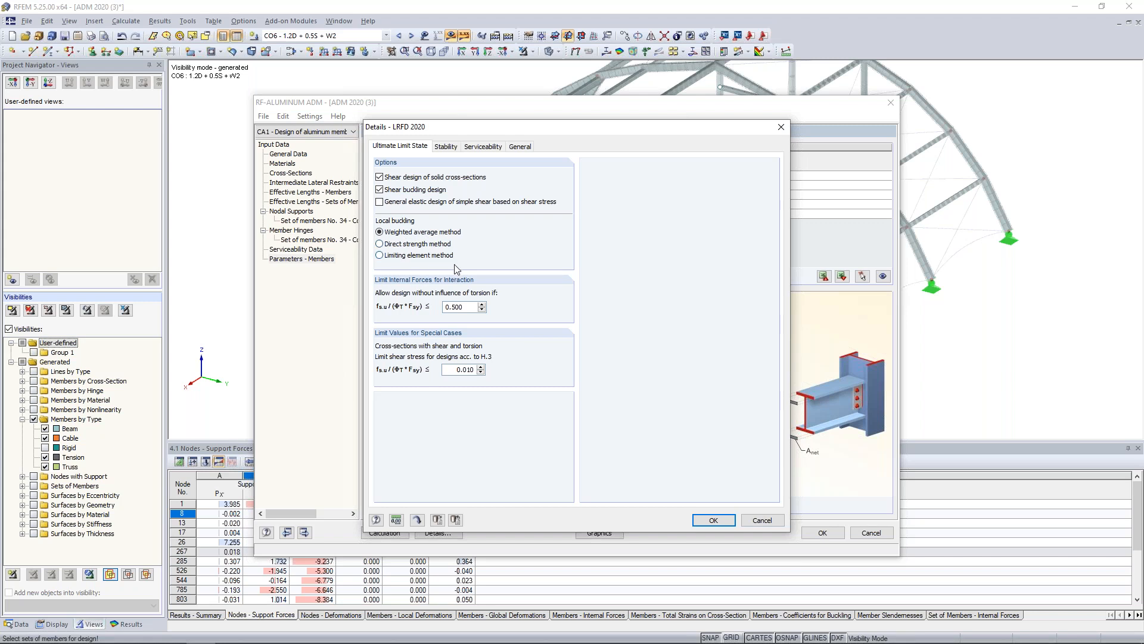
left_click(477, 147)
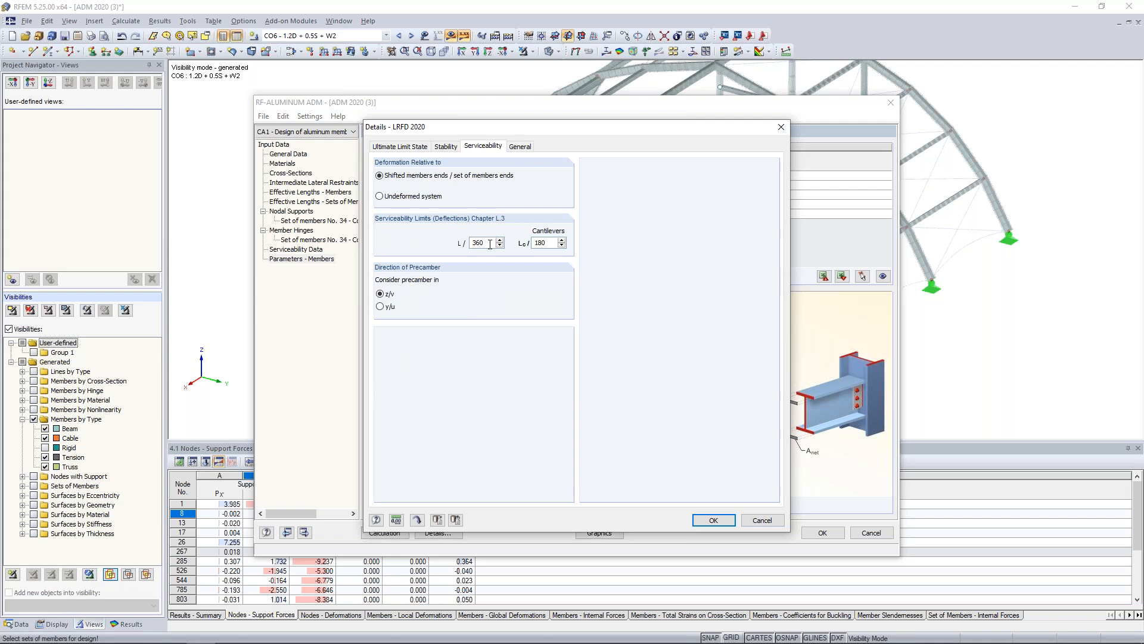
left_click_drag(489, 243, 446, 234)
type("180")
left_click(714, 520)
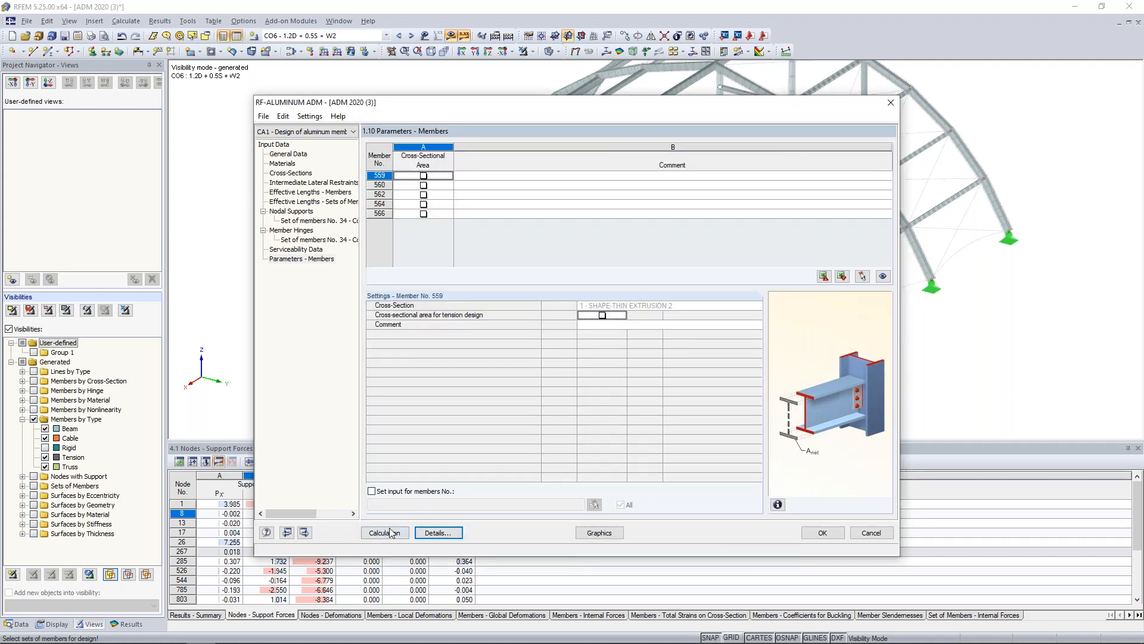
left_click(821, 532)
Switch to the ADM 2020 (4) model and examine its RF-ALUMINUM ADM design results by member.
left_click(339, 21)
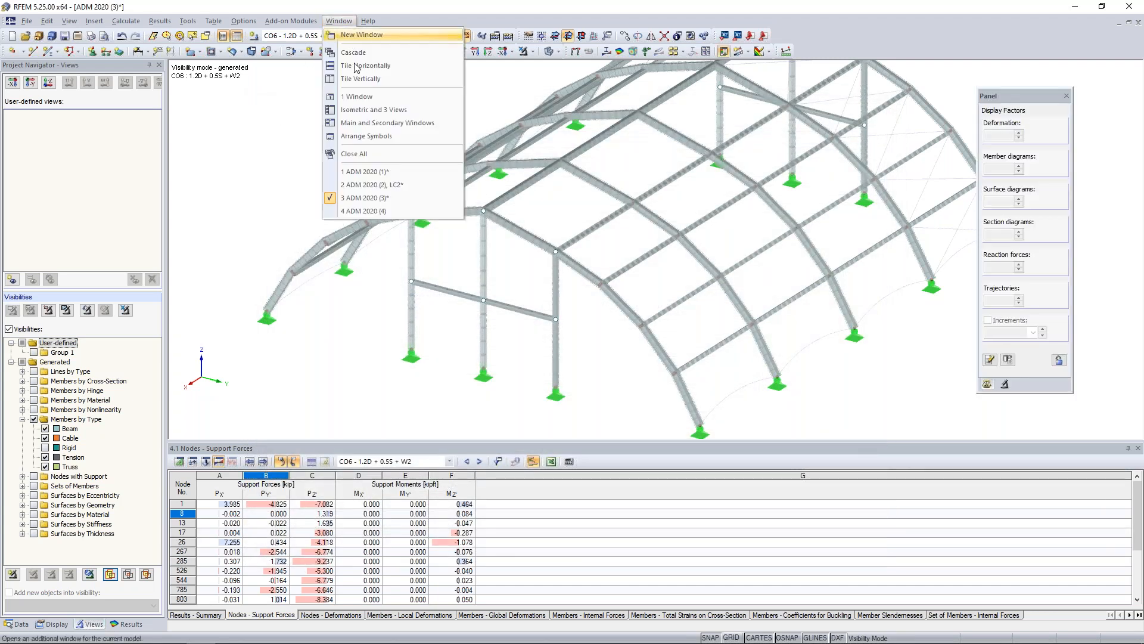
left_click(355, 213)
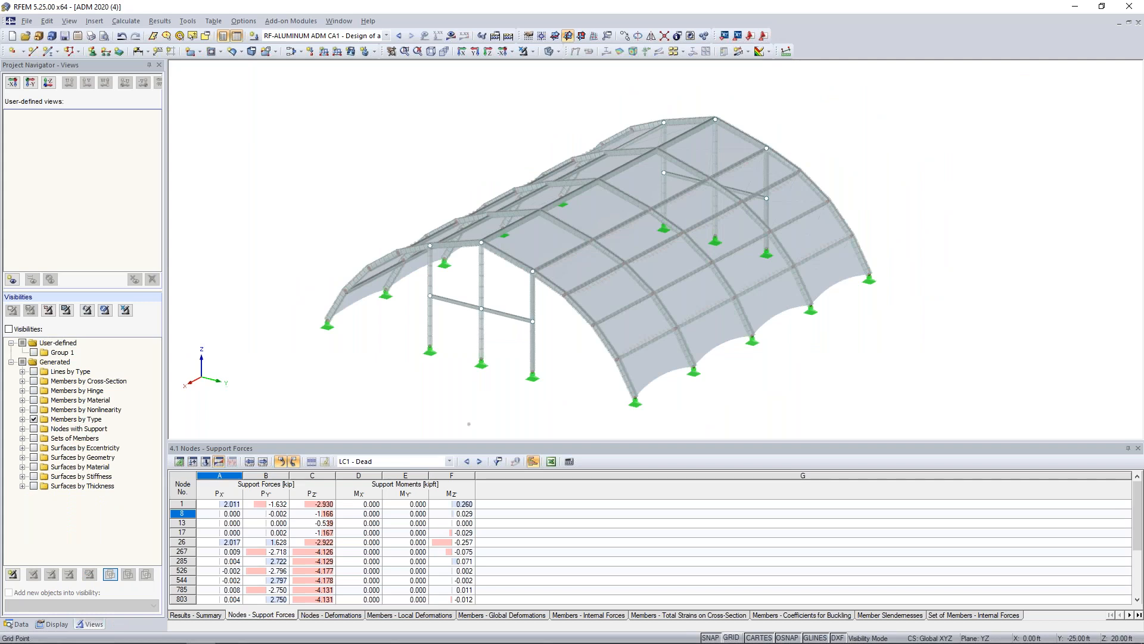
left_click(298, 22)
left_click(298, 35)
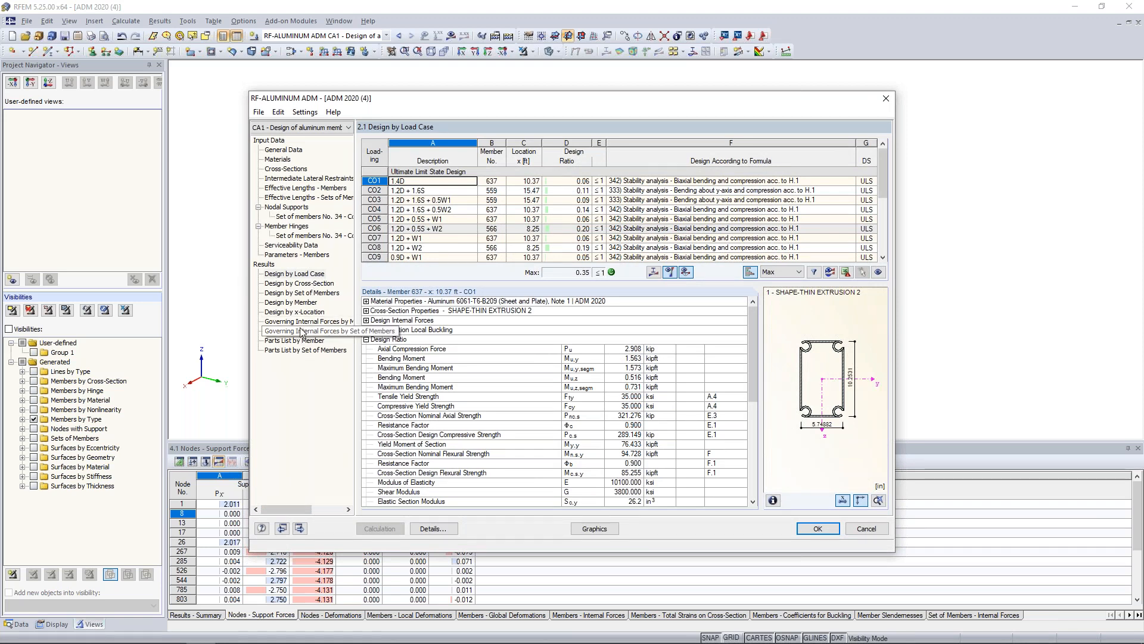
left_click(300, 303)
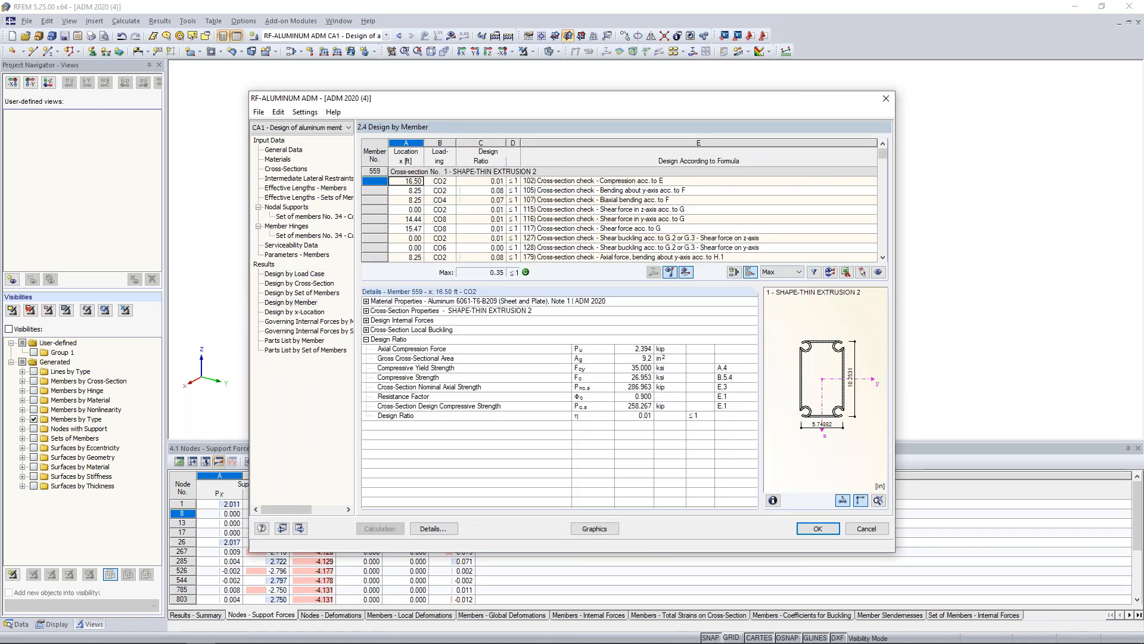
Examine the design checks of members 559 and 560 in the by-member results alongside their locations in the model.
left_click_drag(539, 98, 509, 304)
scroll(549, 416, "down", 5)
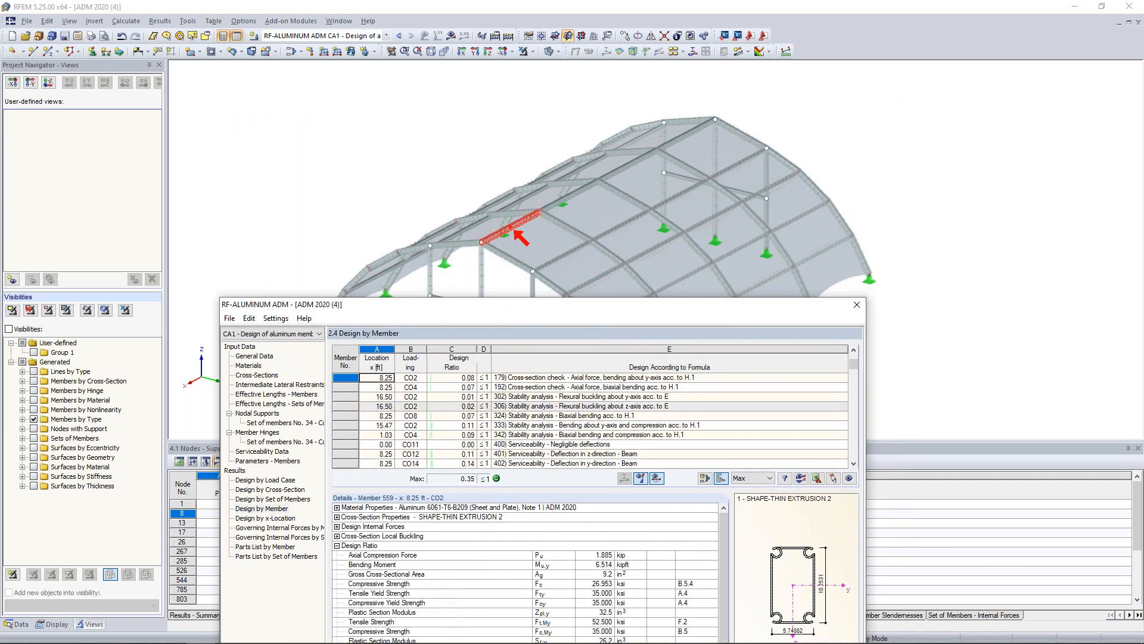
scroll(549, 415, "down", 4)
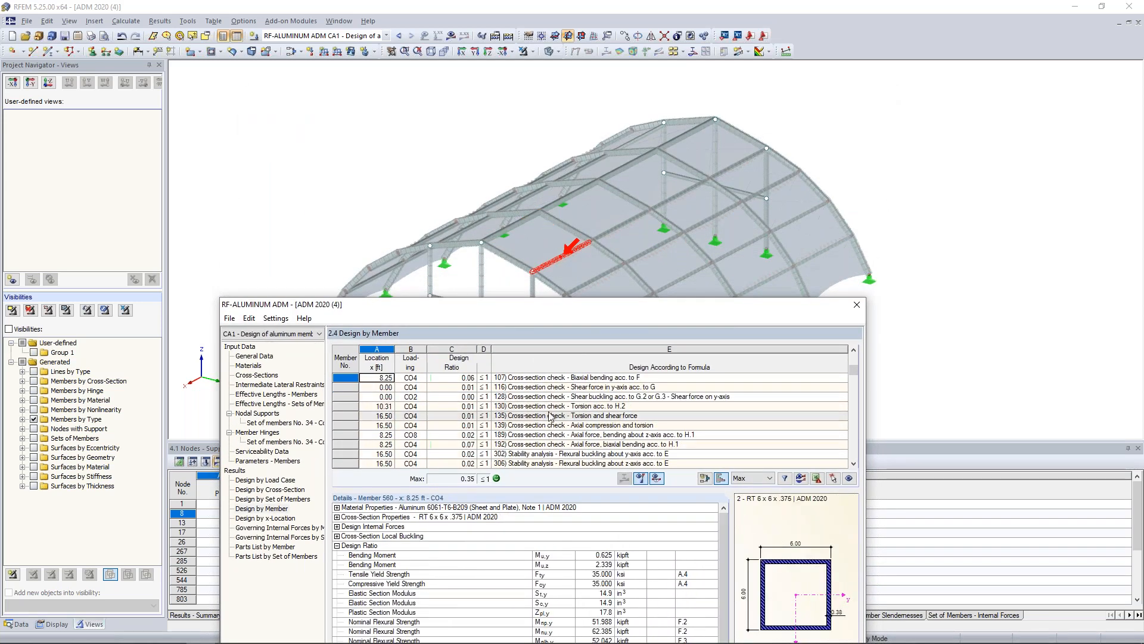
scroll(657, 343, "down", 3)
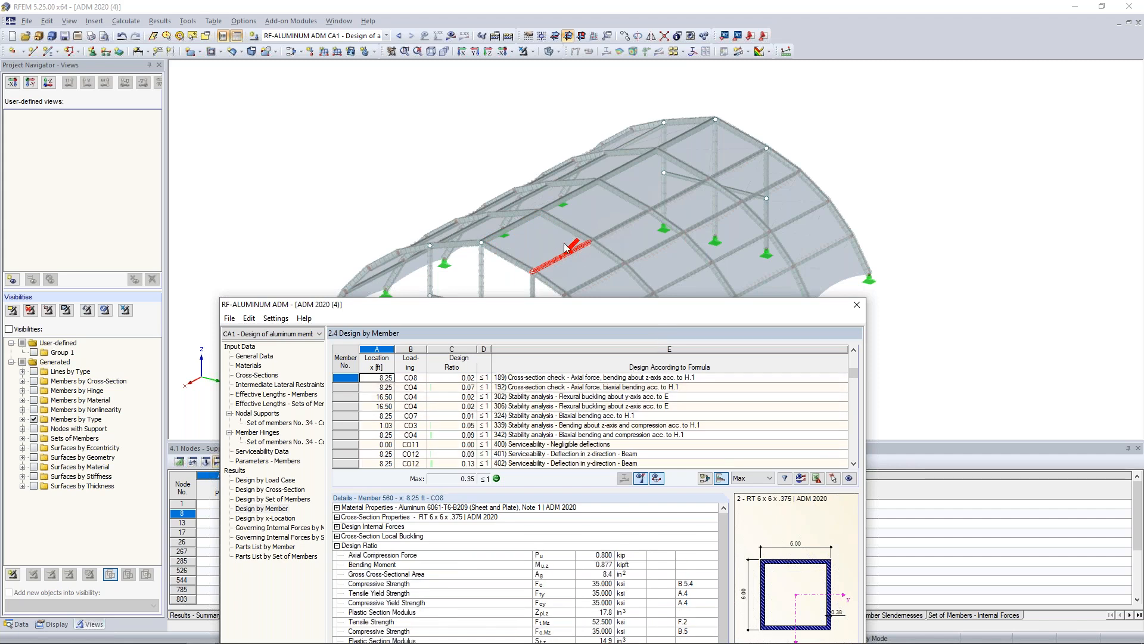
left_click_drag(563, 306, 597, 135)
scroll(582, 237, "up", 1)
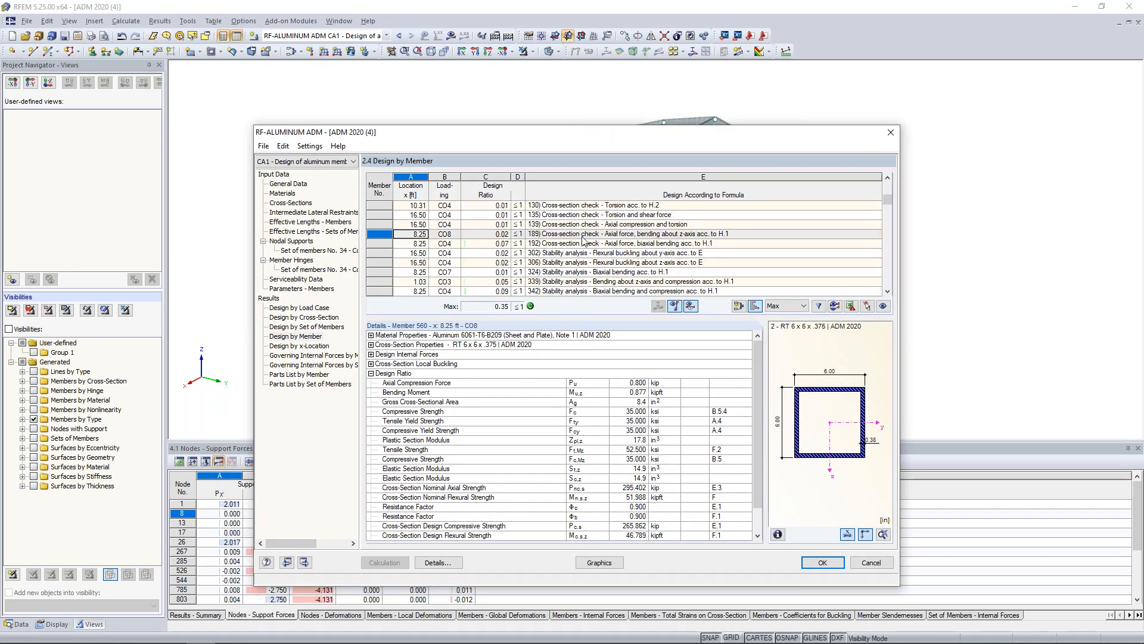
scroll(583, 240, "up", 6)
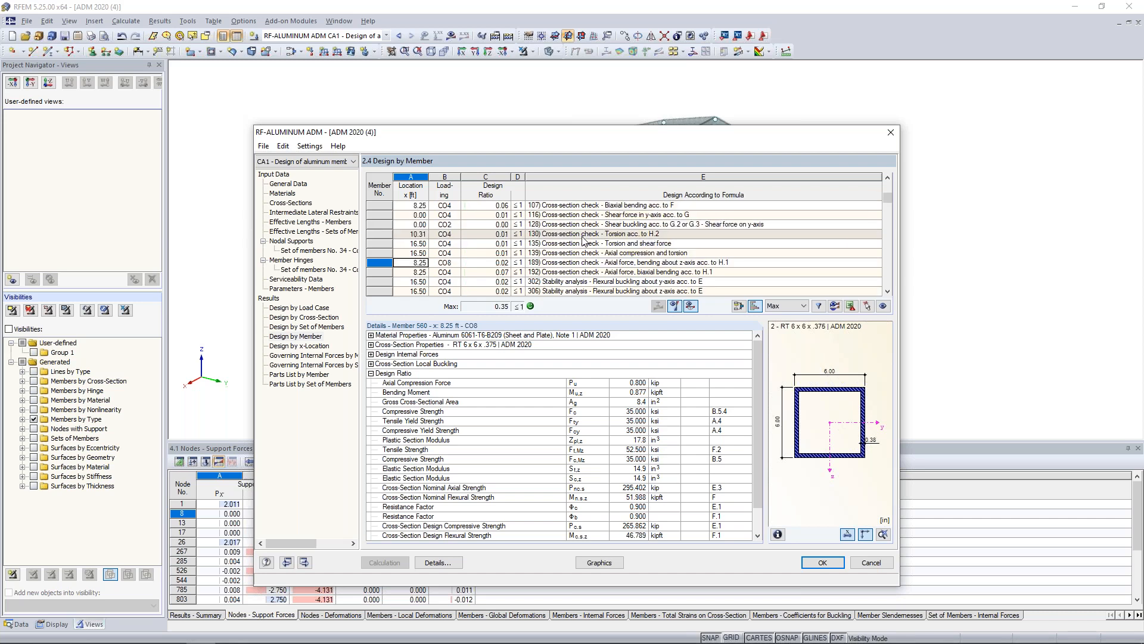
scroll(583, 240, "up", 3)
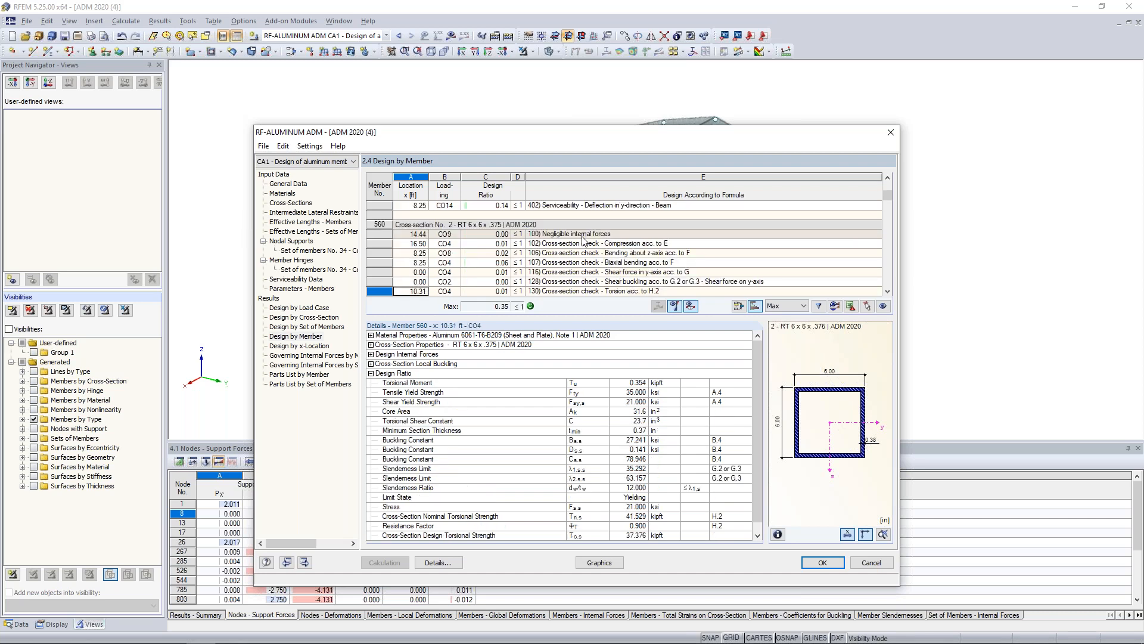
scroll(583, 240, "up", 12)
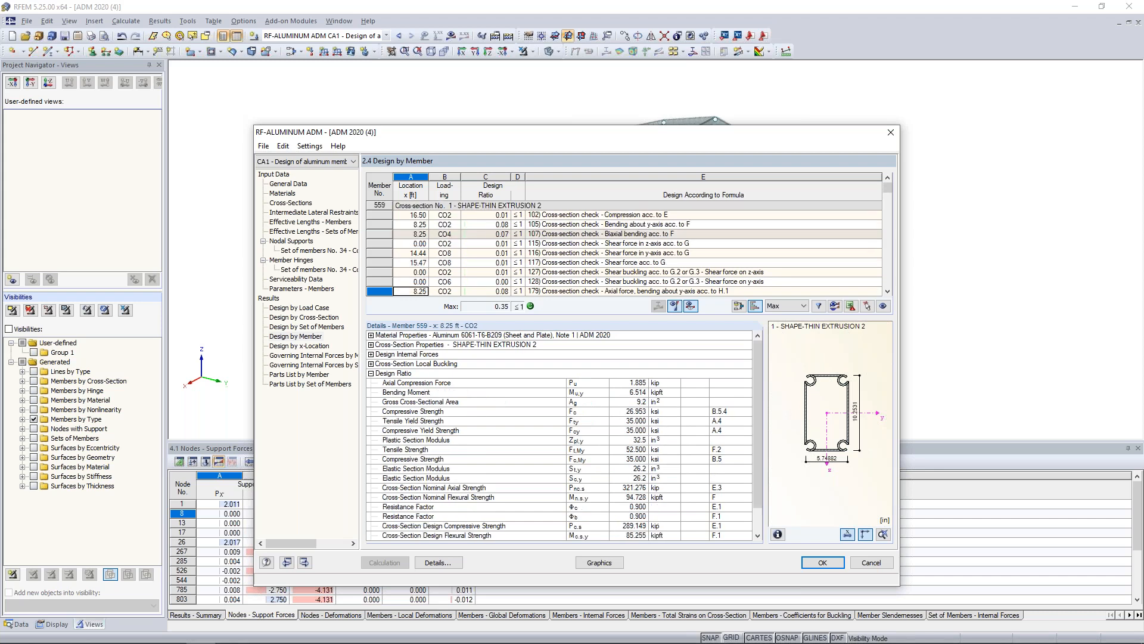
Review member 559's cross-section check details for compression, bending about the y-axis and biaxial bending.
left_click(596, 215)
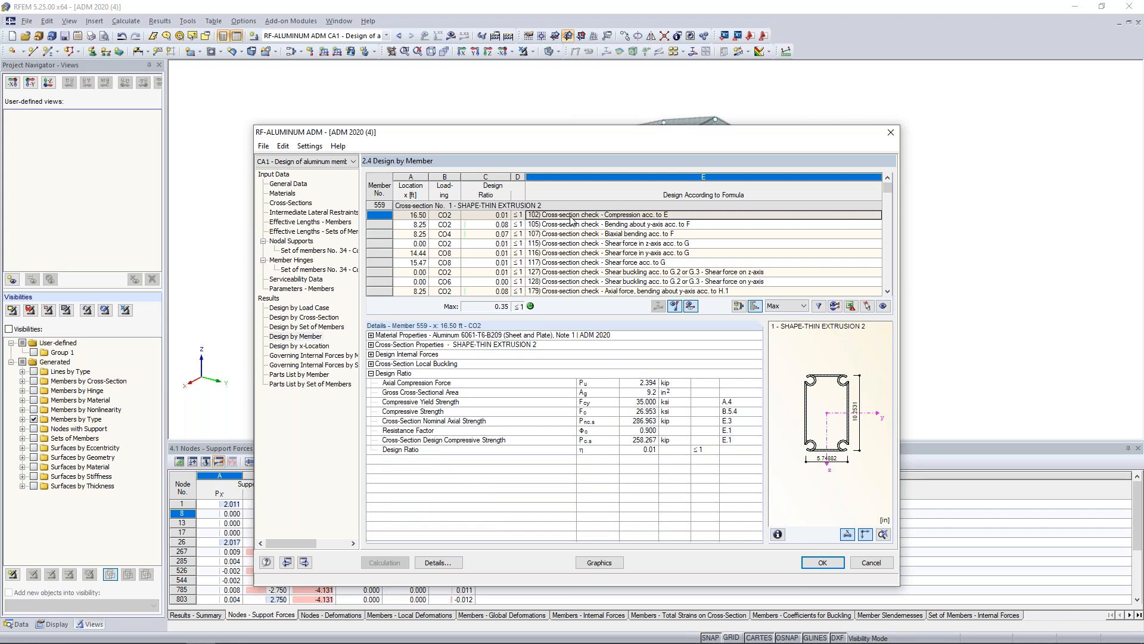
left_click(571, 224)
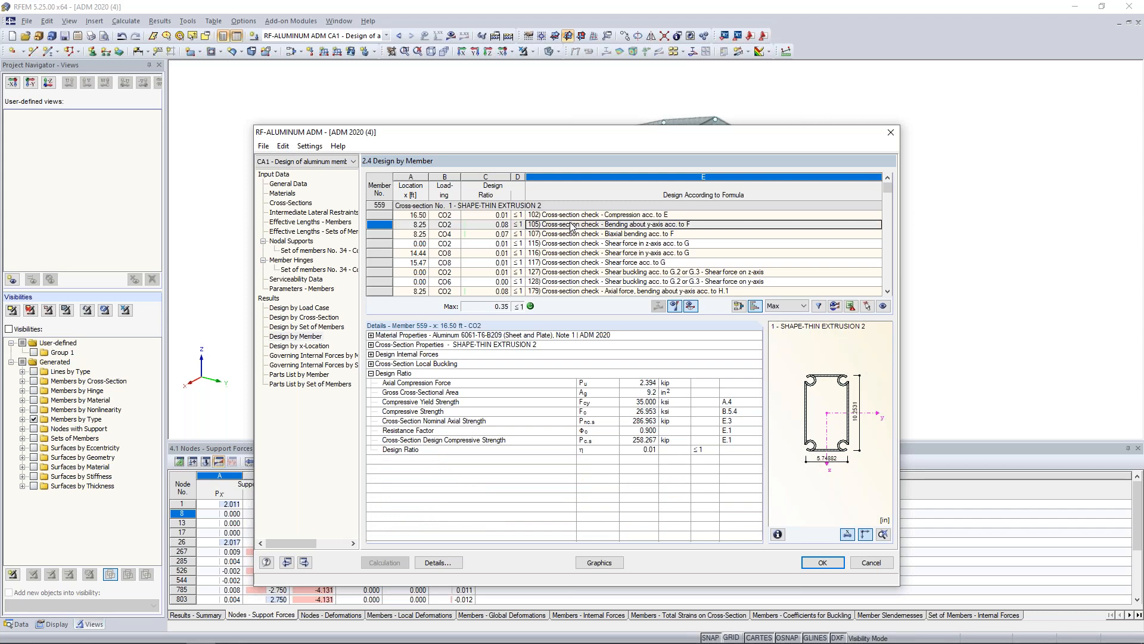
left_click(572, 234)
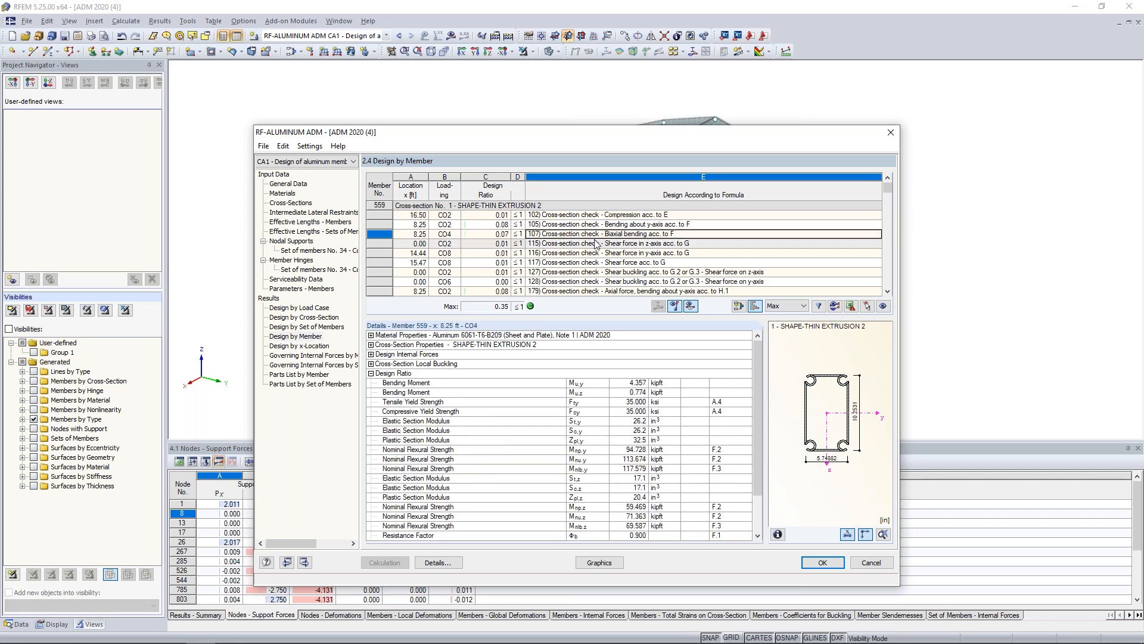
scroll(593, 239, "down", 2)
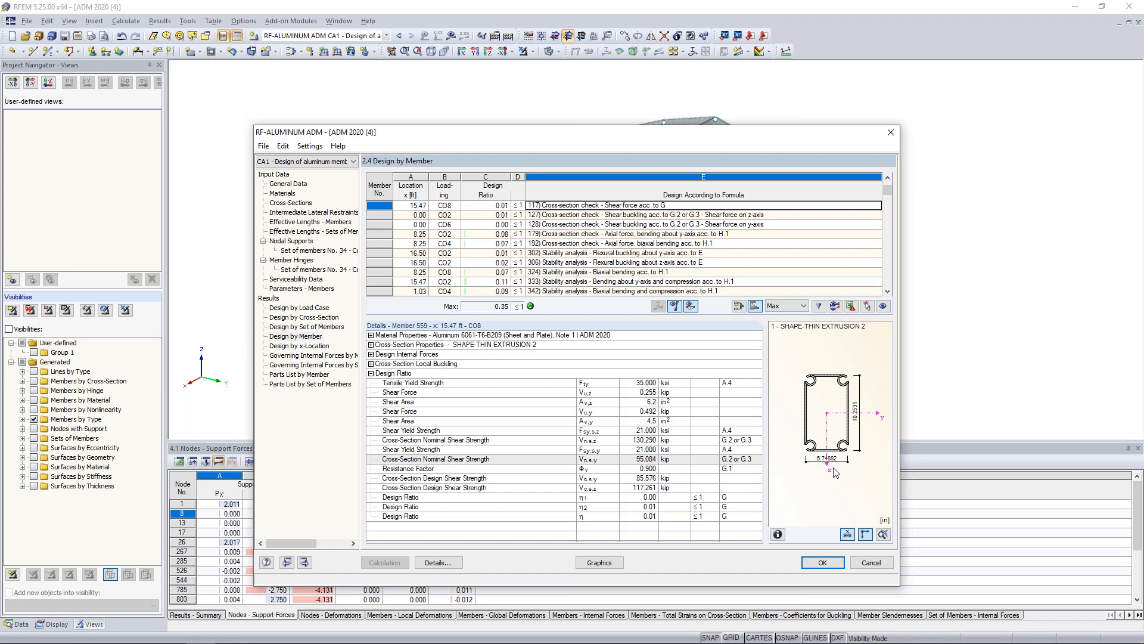
Expand the cross-section local buckling details of member 559's shear force check and examine the individual elements.
left_click(371, 363)
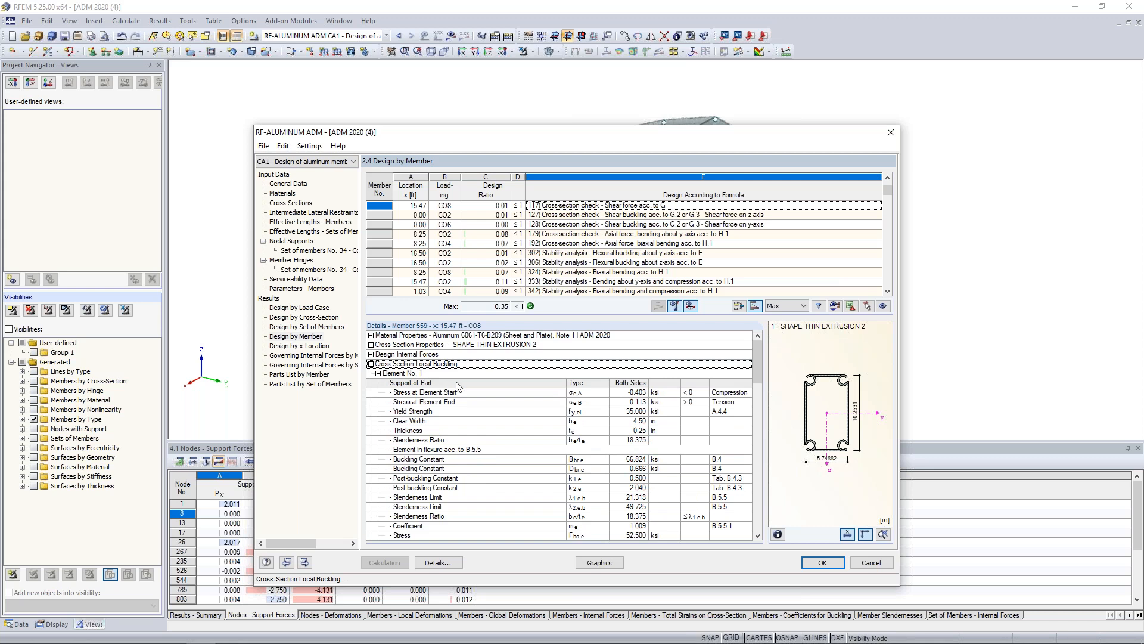
scroll(457, 387, "down", 2)
scroll(458, 386, "down", 5)
scroll(516, 427, "down", 6)
scroll(515, 426, "down", 2)
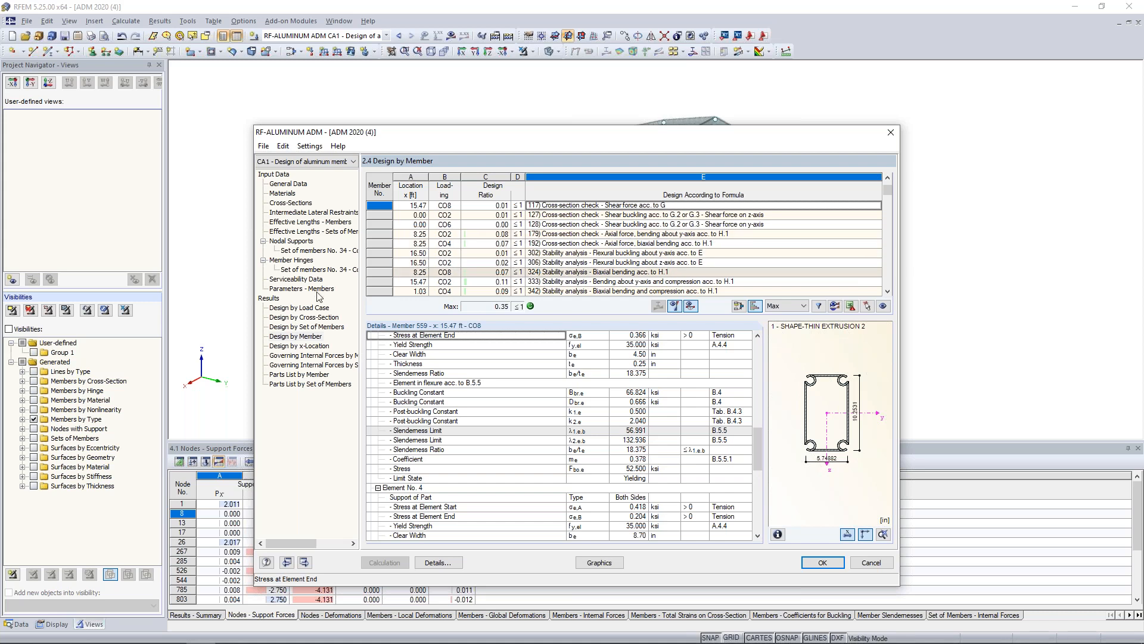
Review the set-of-members results and inspect the mode shape for stability check 333 on member 645 from different angles.
left_click(309, 328)
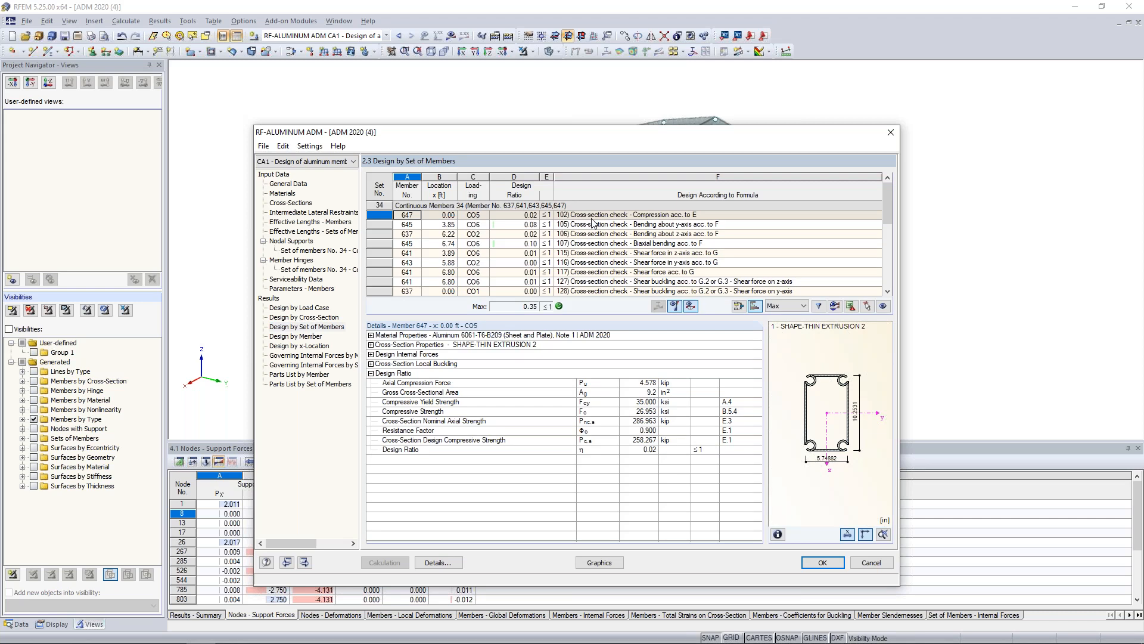
scroll(658, 233, "down", 5)
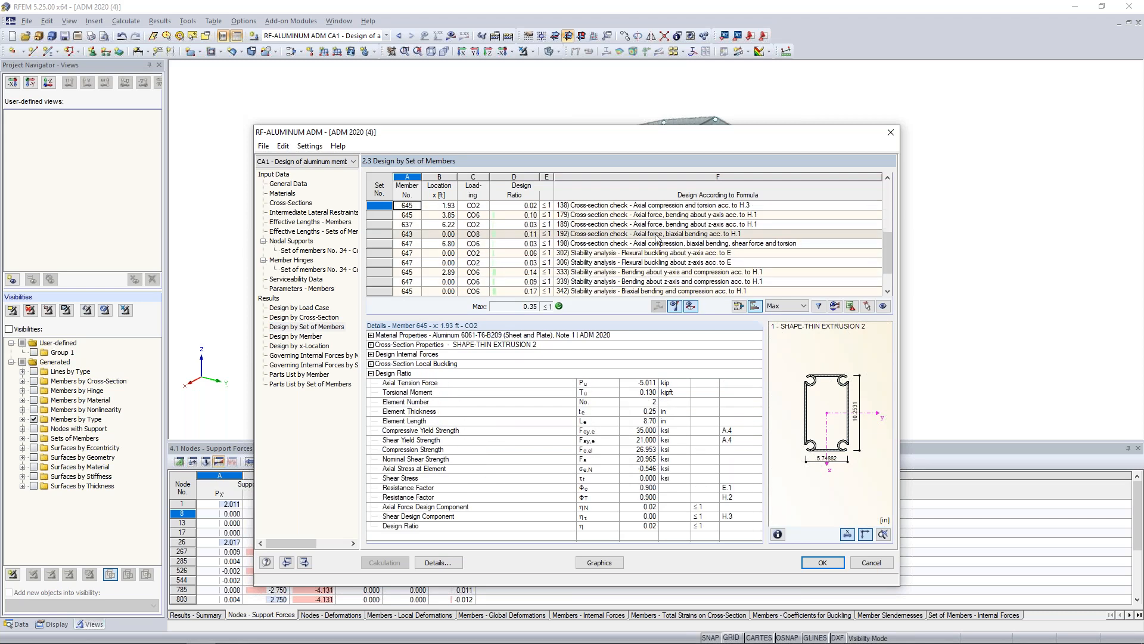
left_click(619, 272)
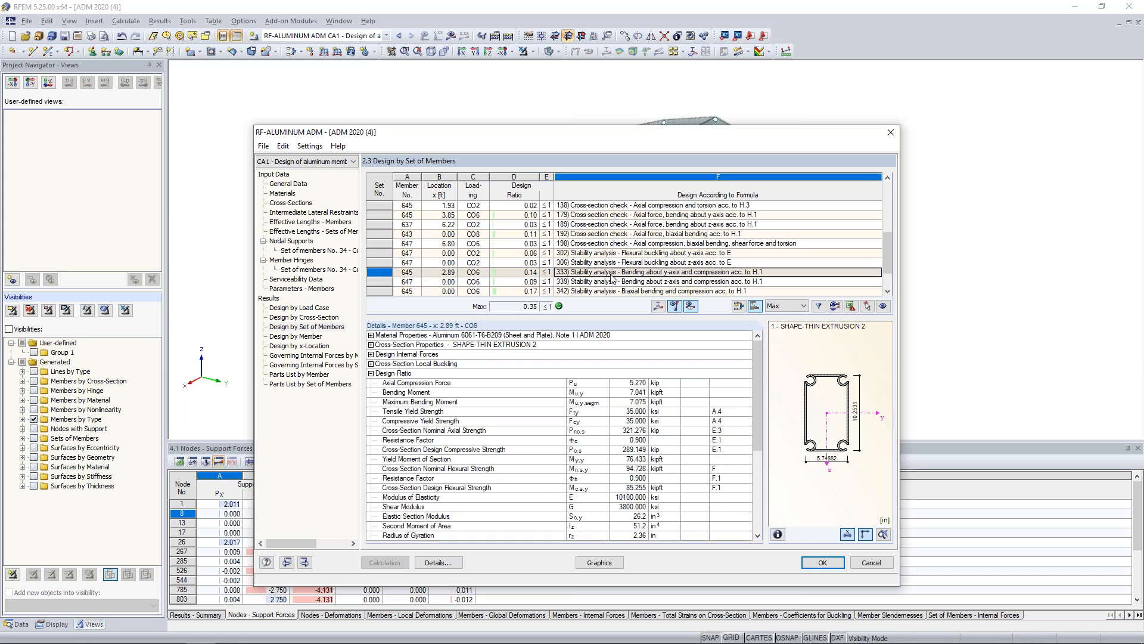
left_click(658, 306)
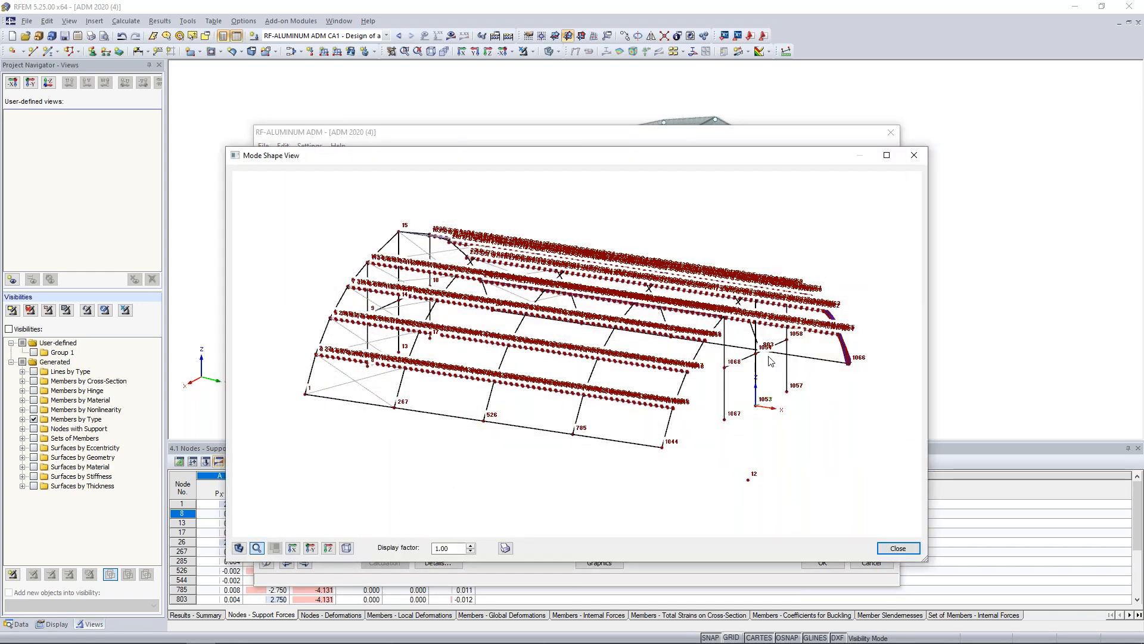
middle_click_drag(381, 426, 551, 419, "ctrl")
scroll(551, 419, "up", 2)
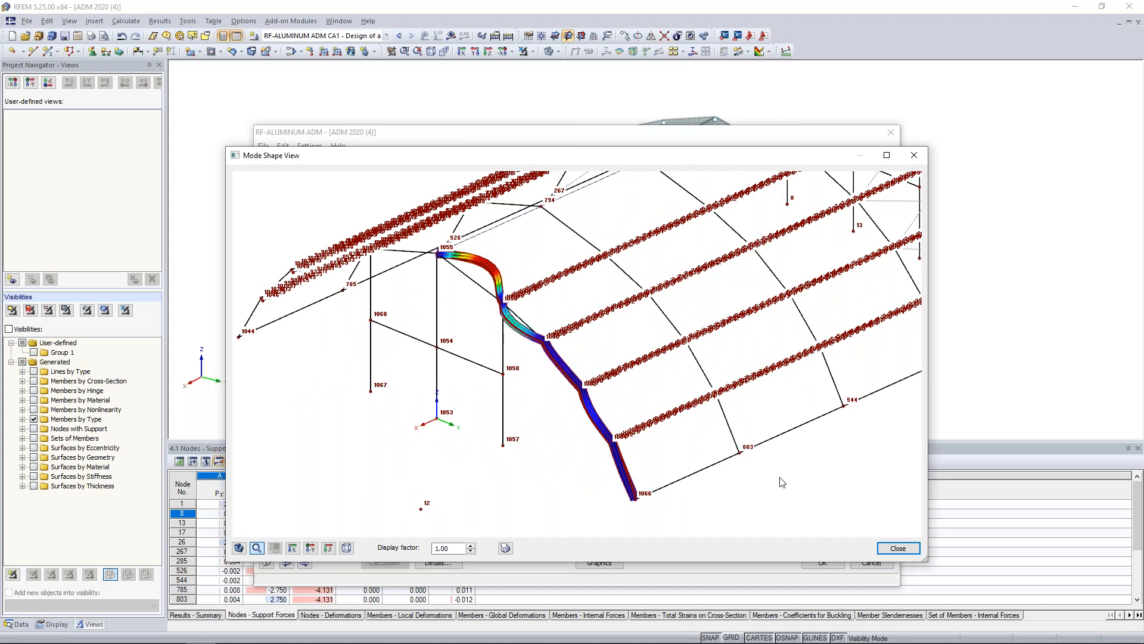
left_click(897, 549)
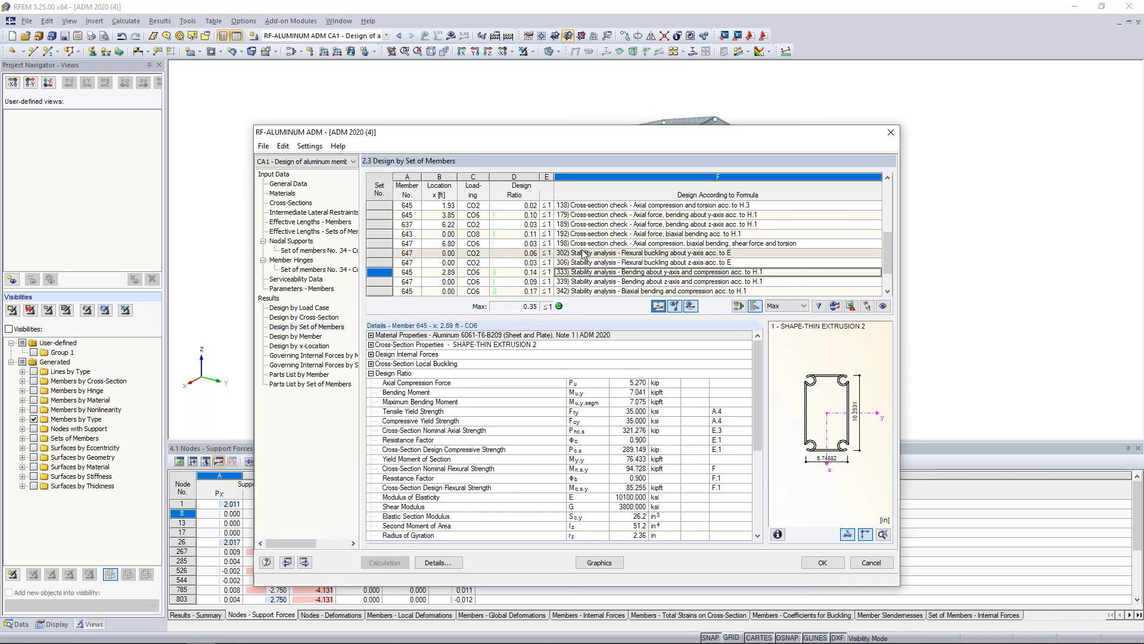
Return to the by-member results and filter them to show only the maximum design ratio of each member.
left_click(307, 336)
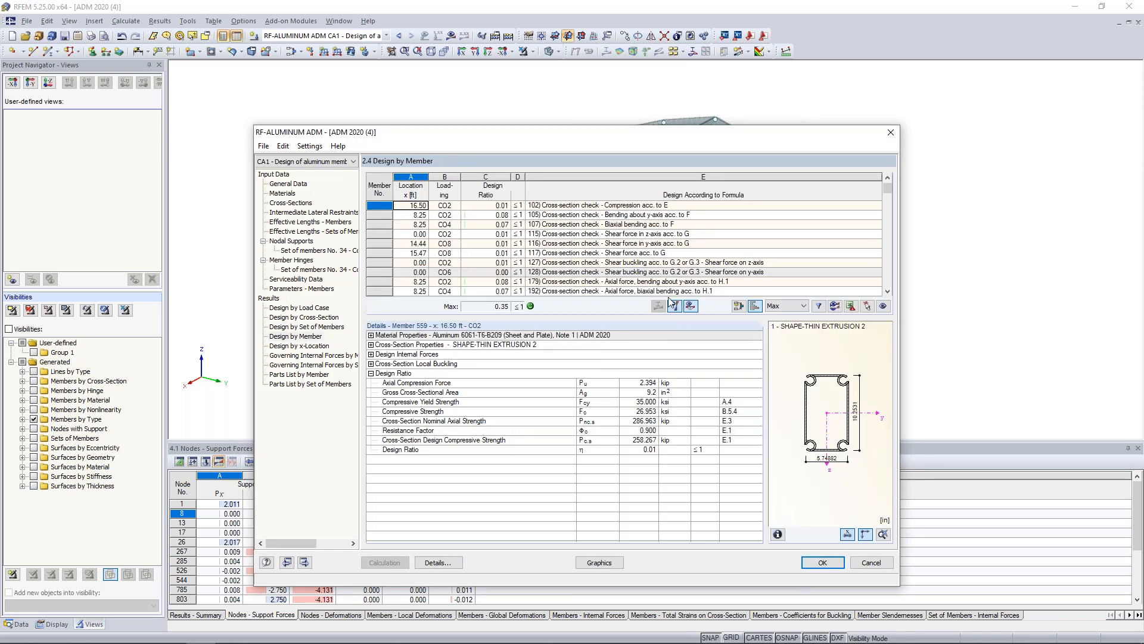
scroll(671, 234, "down", 1)
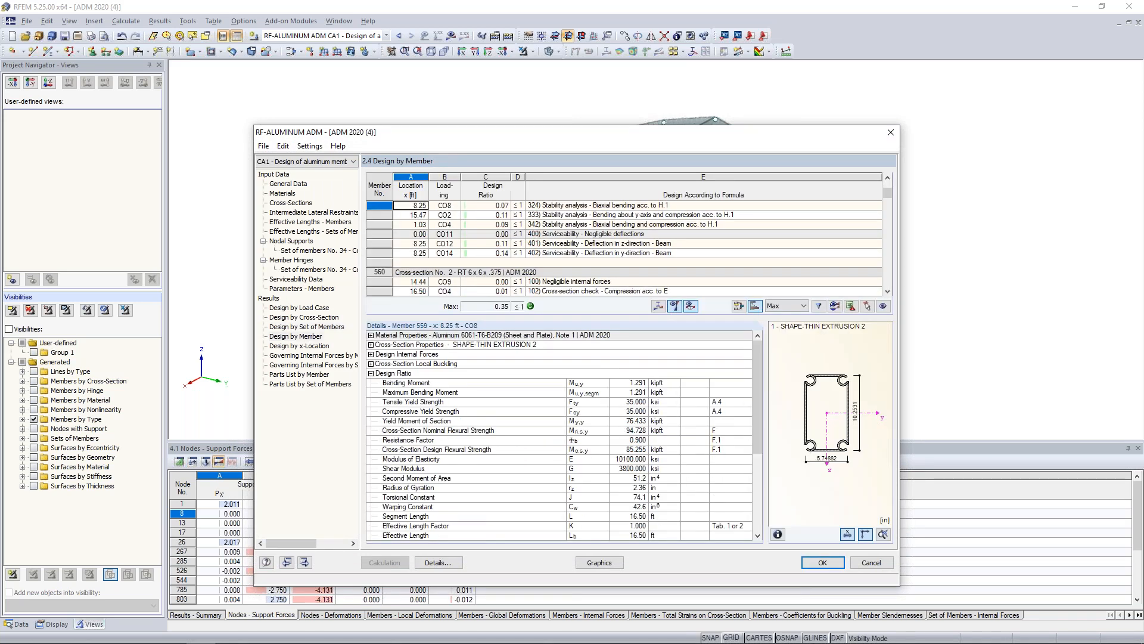
scroll(670, 233, "down", 4)
left_click(785, 306)
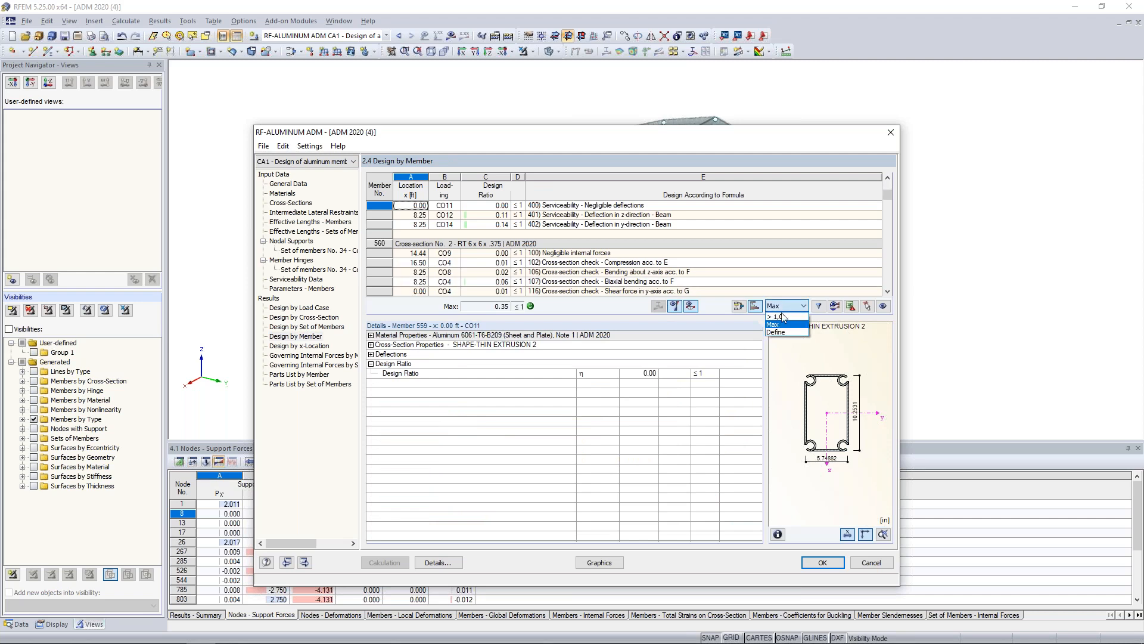
left_click(778, 324)
left_click(819, 305)
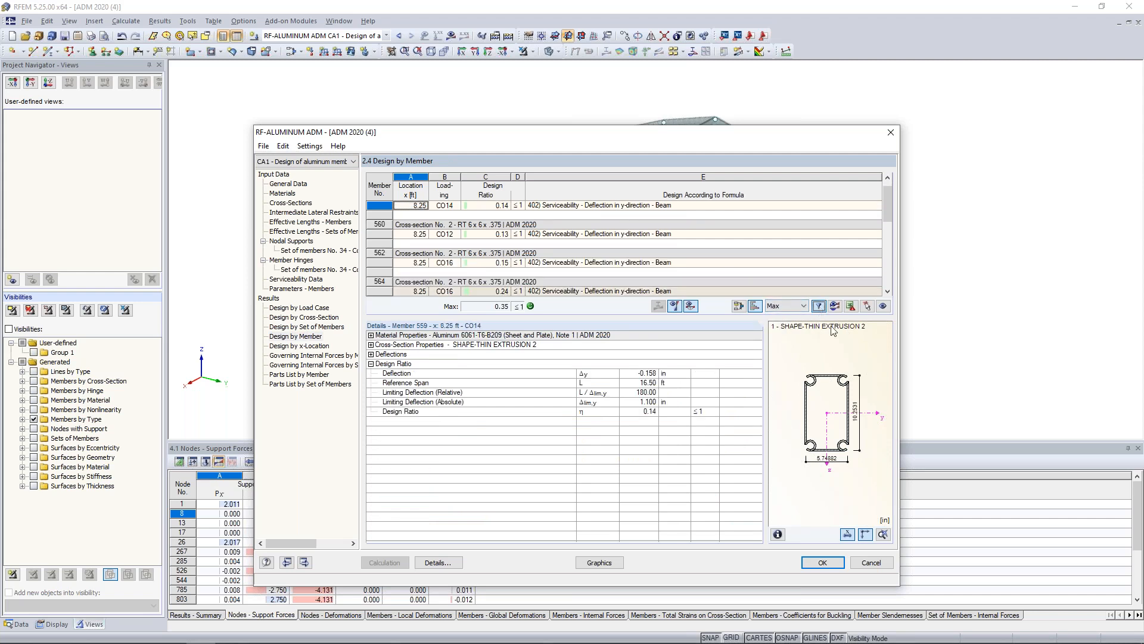
Review the governing design check of each member, including the details of stability check 342 for member 641.
scroll(648, 231, "down", 3)
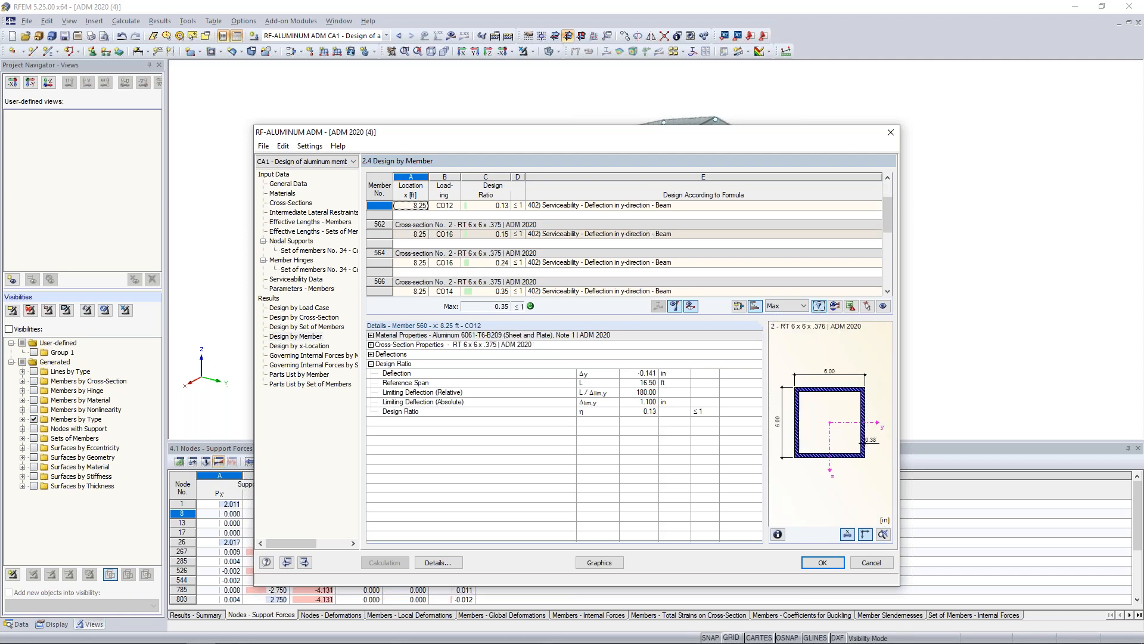
scroll(648, 238, "down", 1)
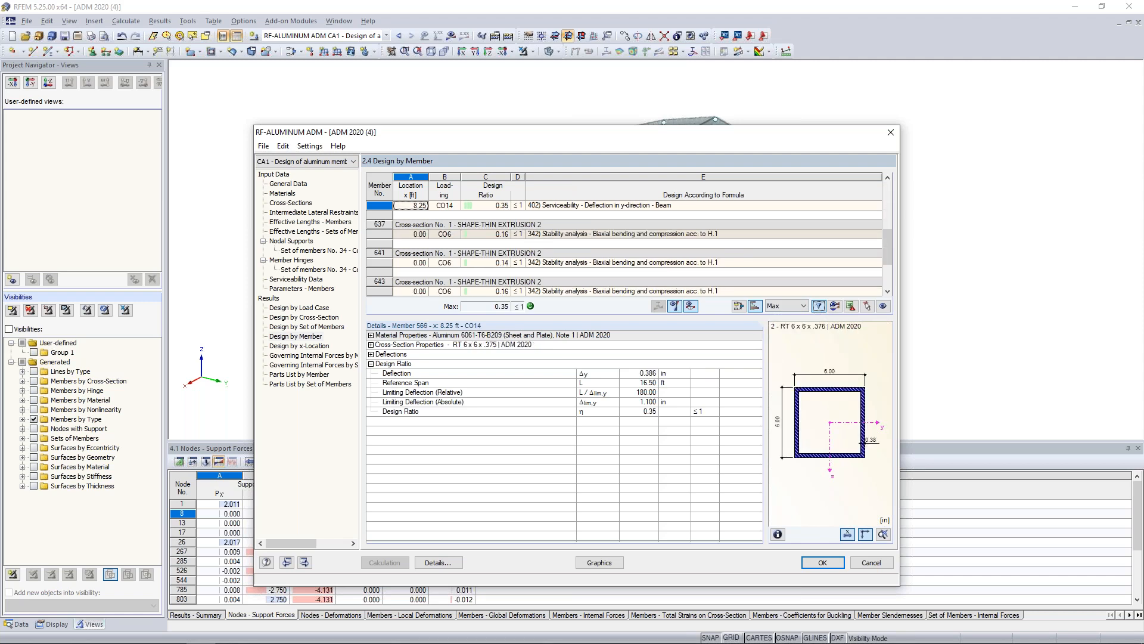
left_click(634, 262)
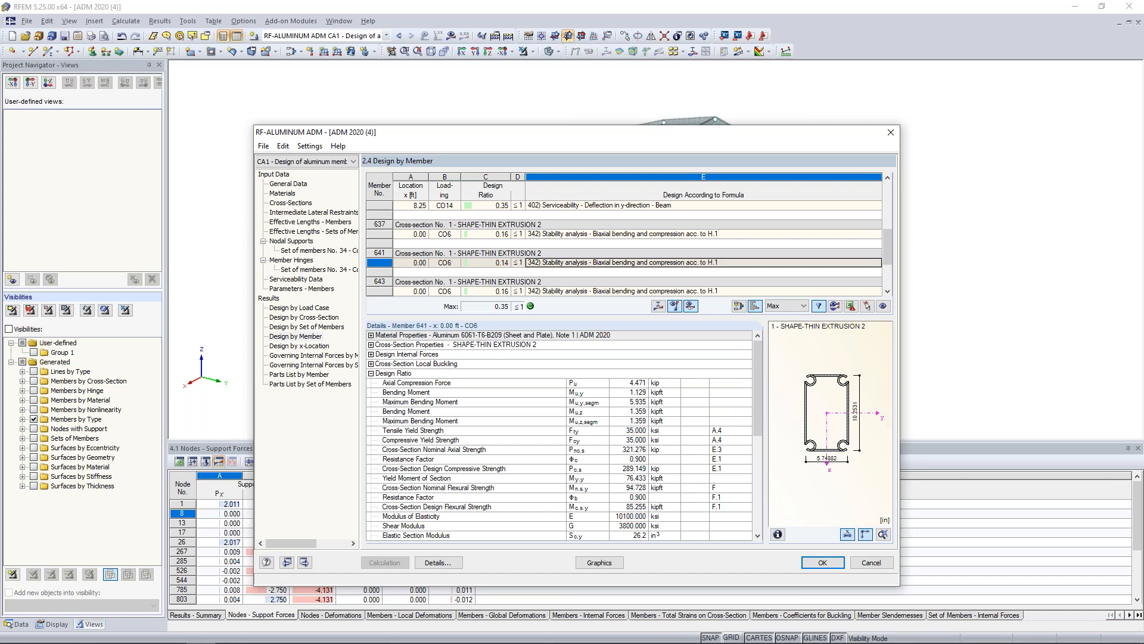
scroll(635, 270, "down", 2)
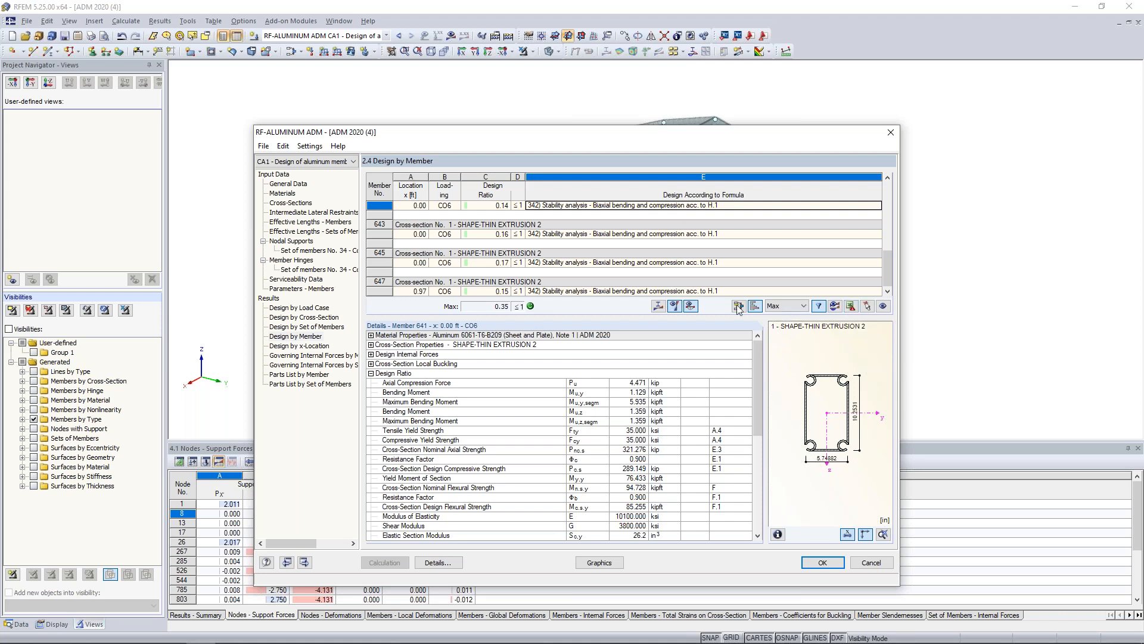
View the parts list by member, and display the RF-ALUMINUM ADM design ratios graphically on the model.
left_click(317, 375)
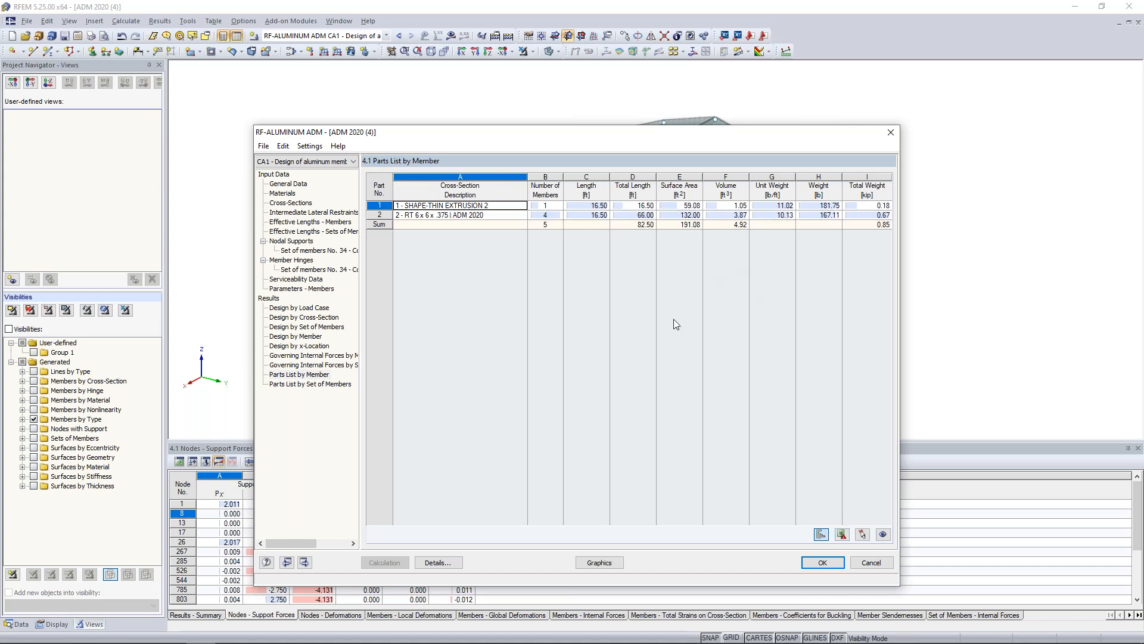
left_click(588, 561)
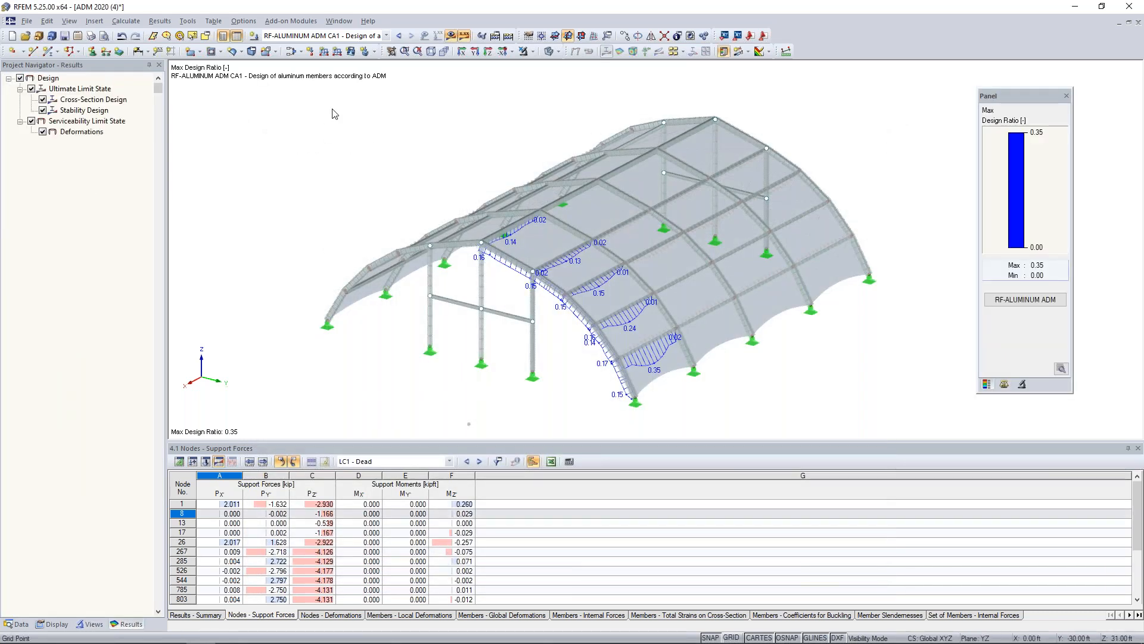
left_click(307, 38)
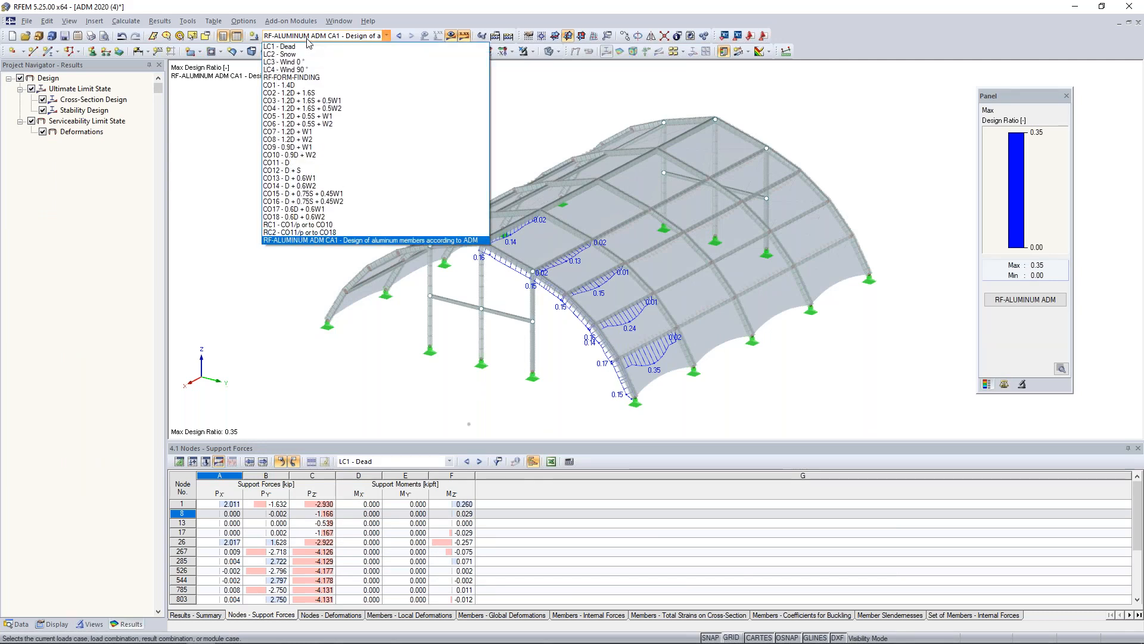
left_click(308, 283)
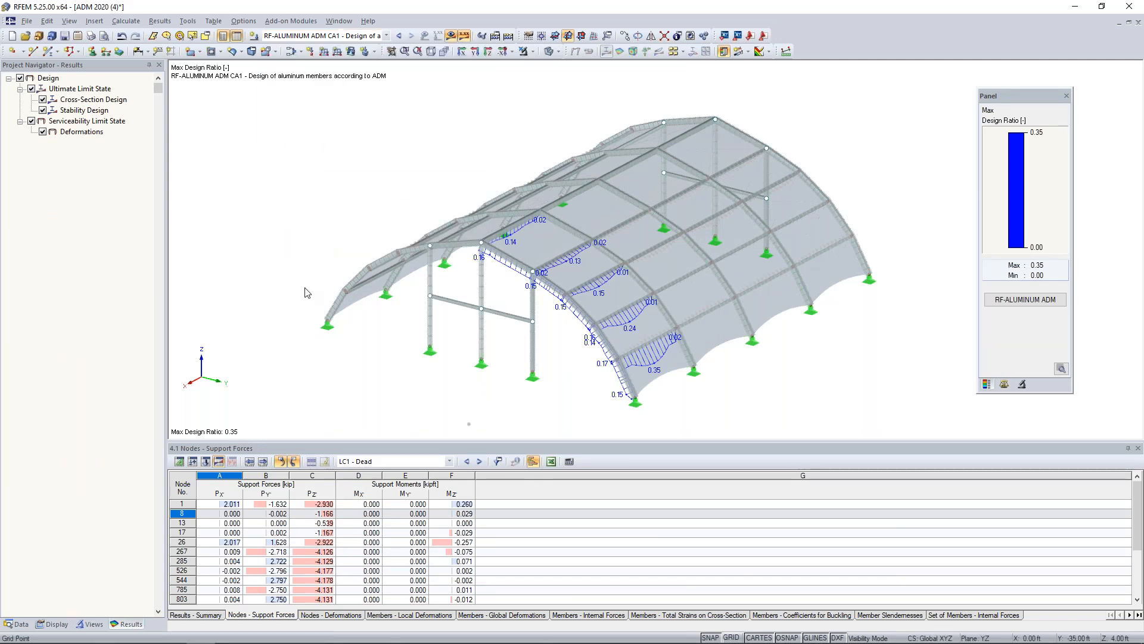
scroll(459, 341, "up", 3)
middle_click_drag(549, 361, 469, 346)
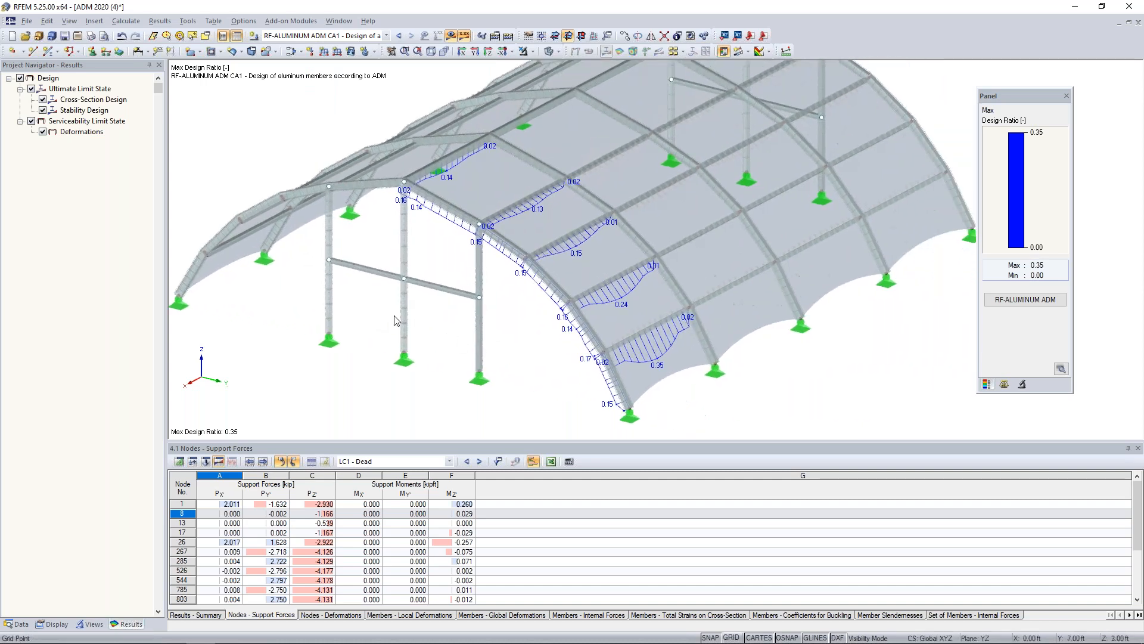
View the ultimate limit state design ratios alone, and leave only the serviceability limit state ratios displayed on the model.
left_click(32, 121)
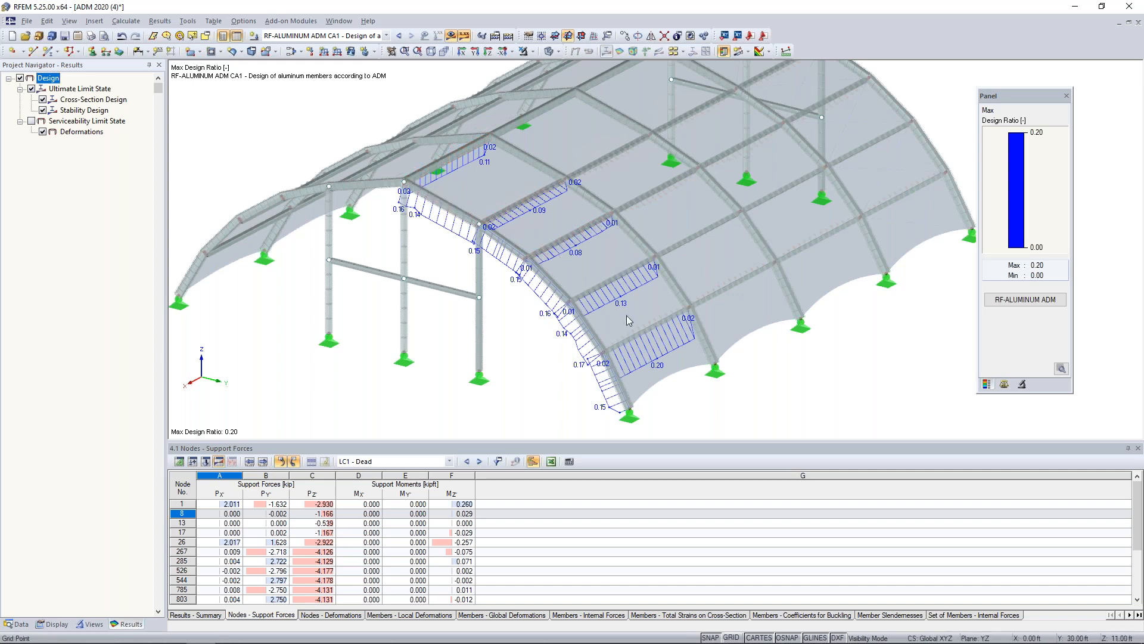
left_click(32, 121)
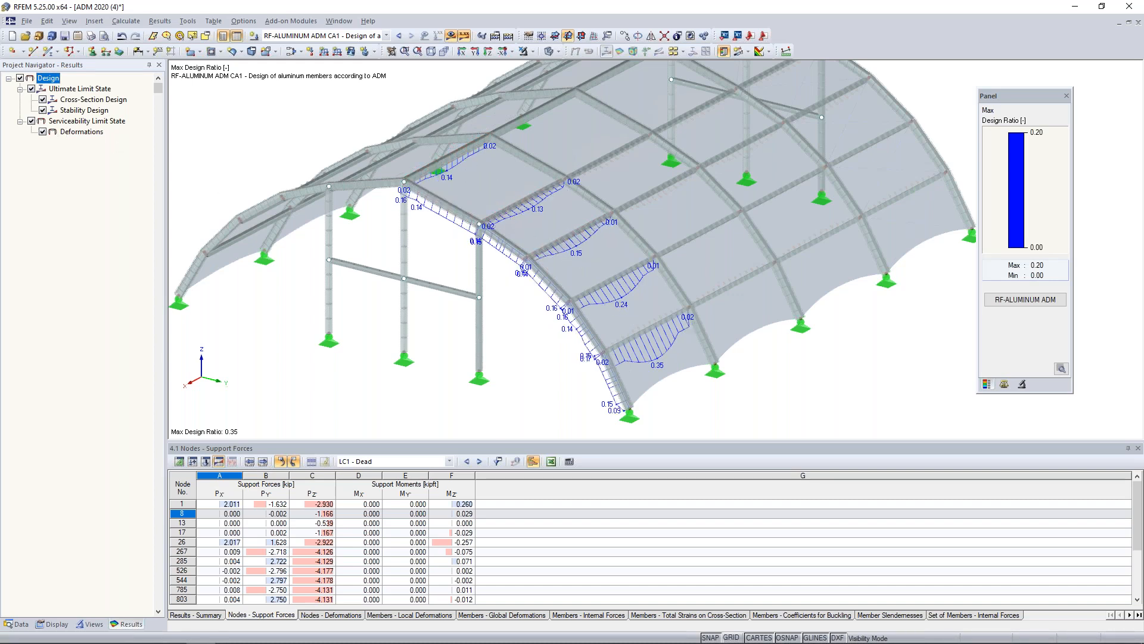
left_click(32, 89)
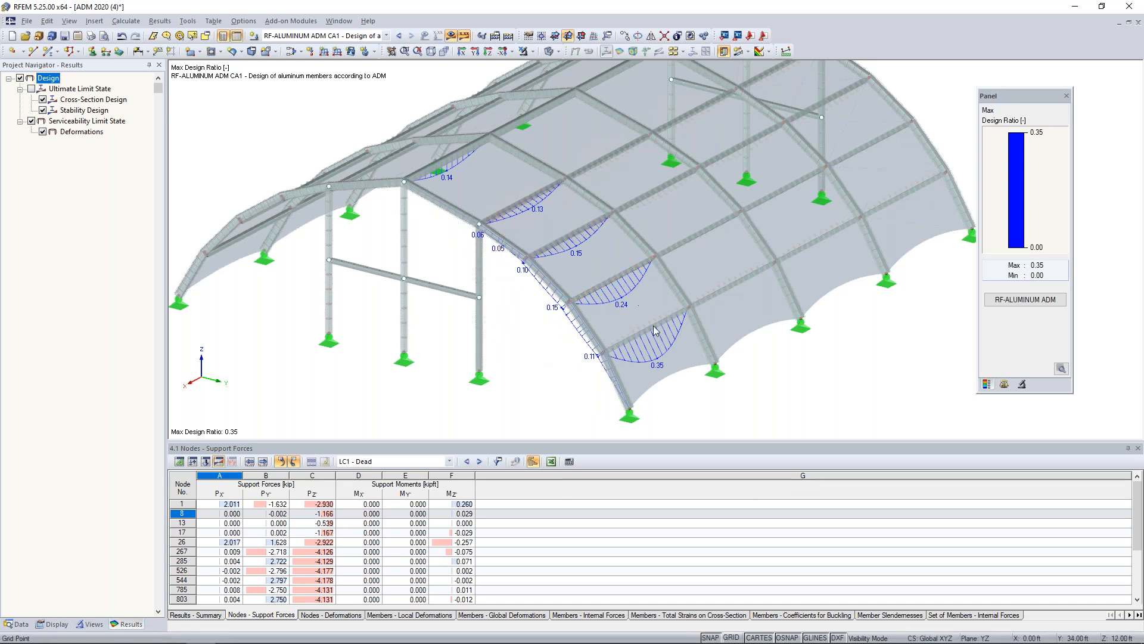
mouse_move(642, 337)
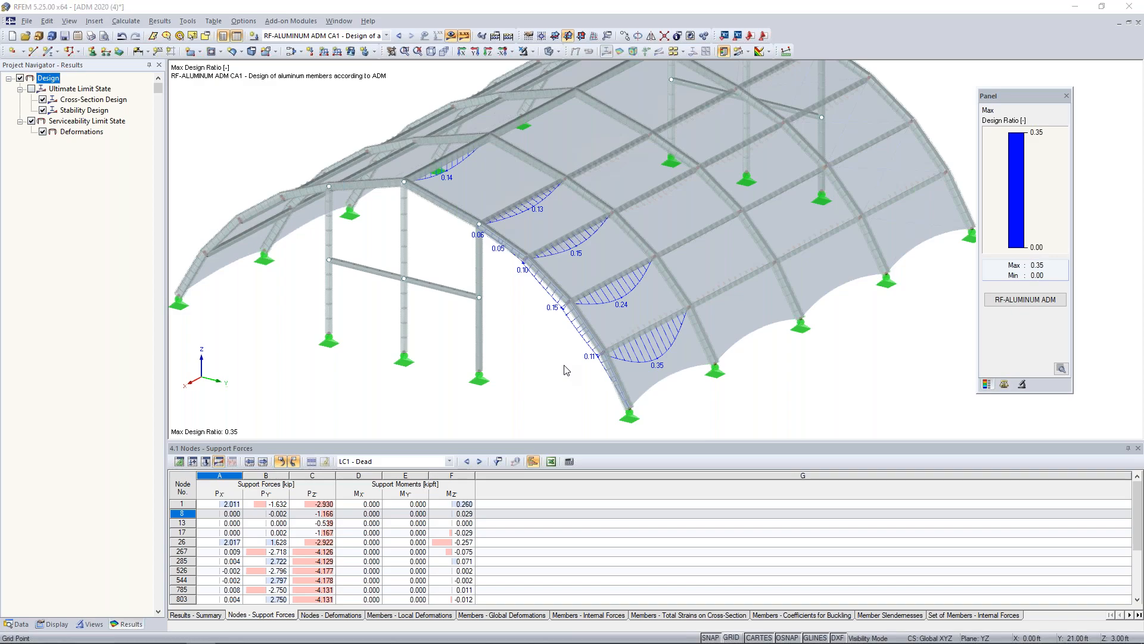
Switch to the PowerPoint slide show and display the Dlubal Software Information slide.
key("super+Tab")
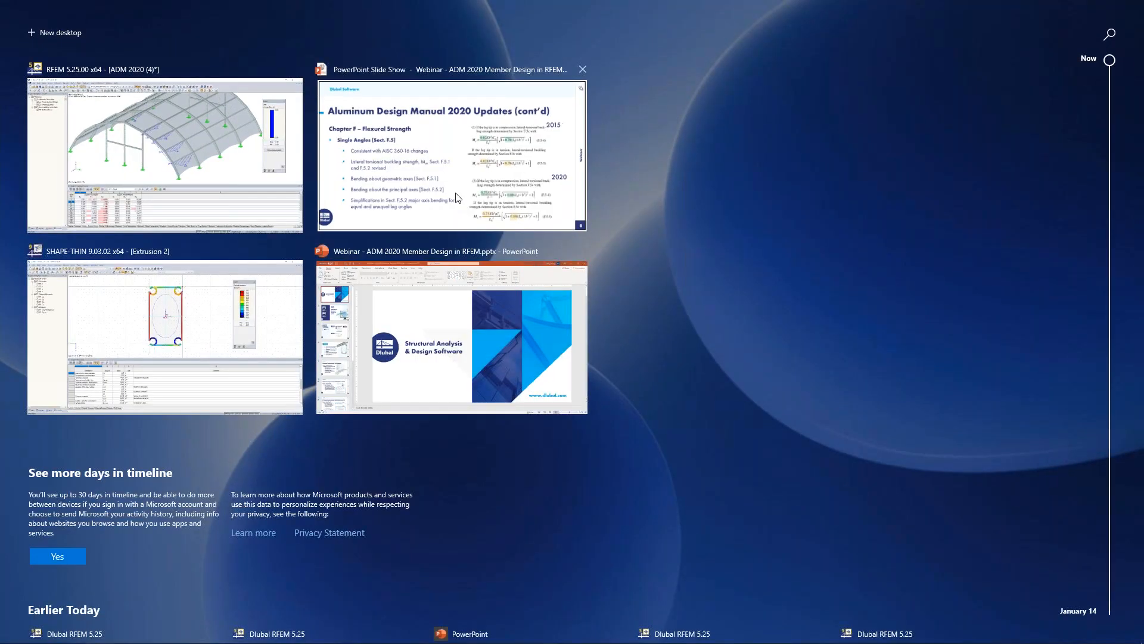
key("Escape")
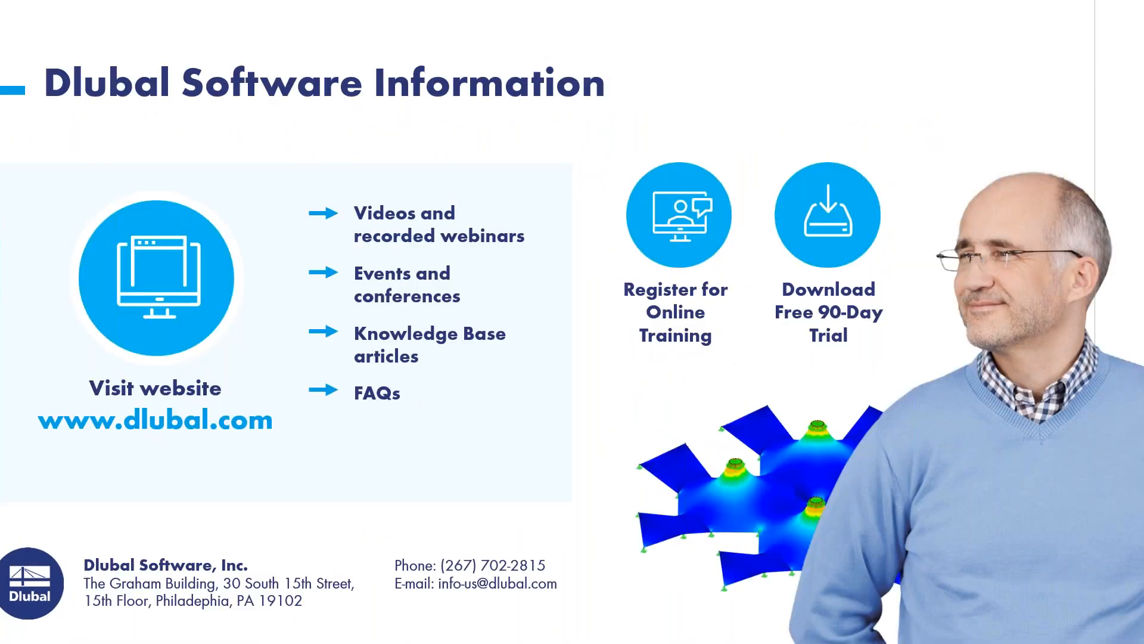